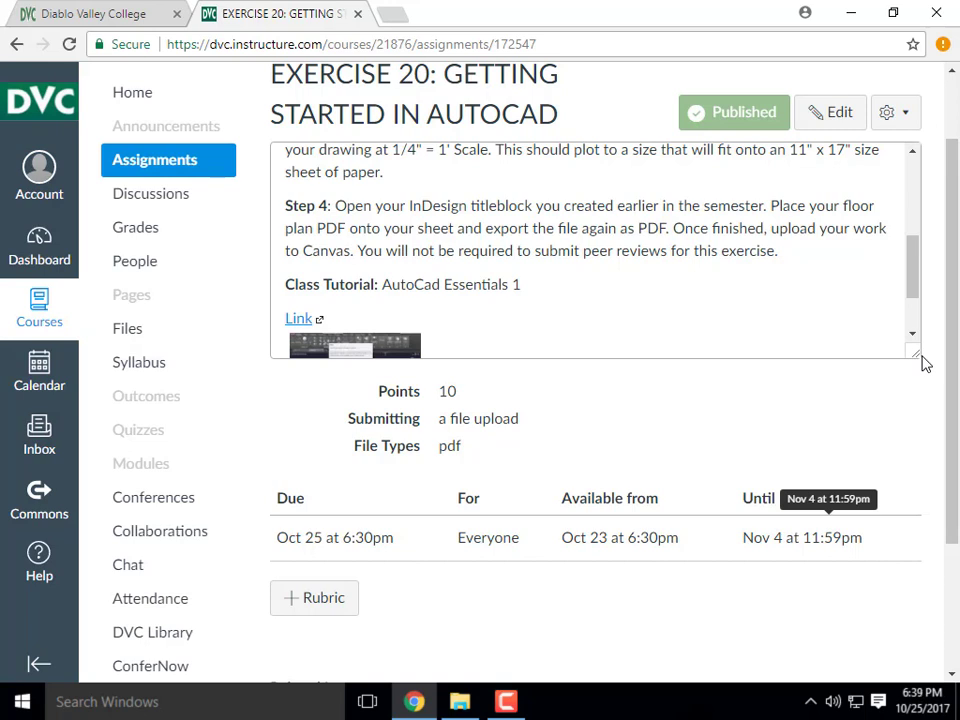
Open the course's assignment list and look through the assignments, exercises and participation entries.
{"action": "left_click", "coordinate": [137, 165]}
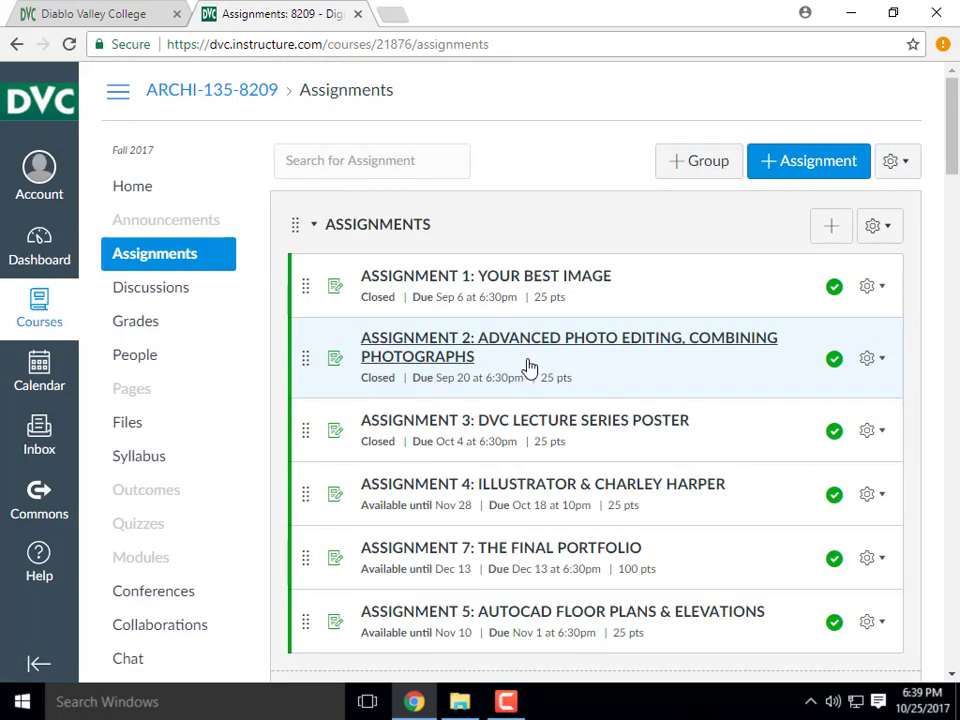
{"action": "scroll", "coordinate": [750, 568], "scroll_direction": "down", "scroll_amount": 2}
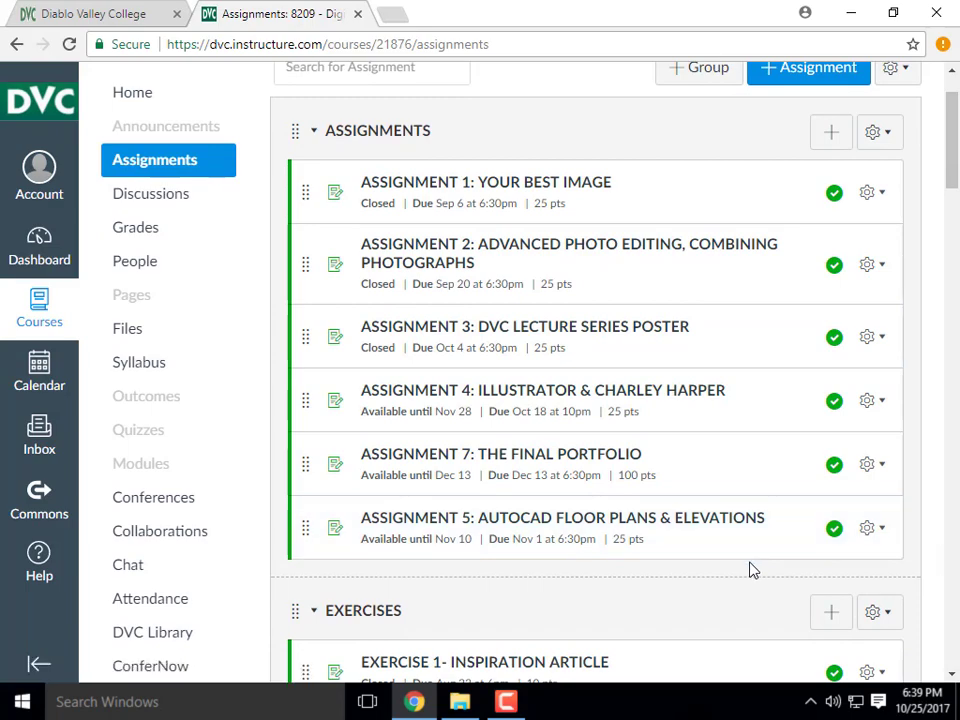
{"action": "scroll", "coordinate": [470, 448], "scroll_direction": "down", "scroll_amount": 12}
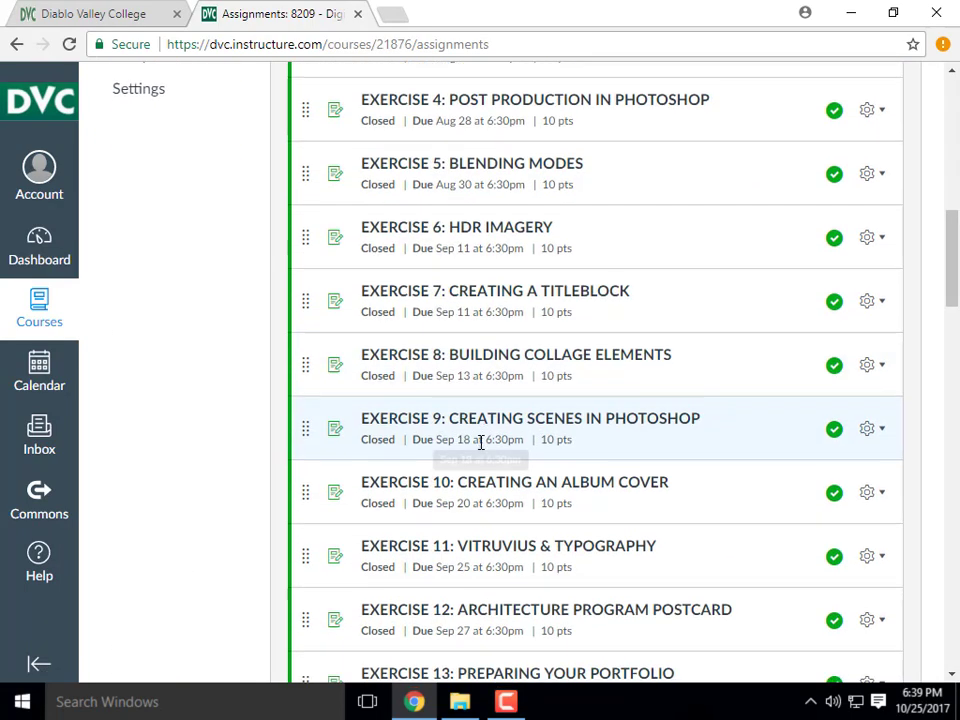
{"action": "scroll", "coordinate": [480, 448], "scroll_direction": "down", "scroll_amount": 4}
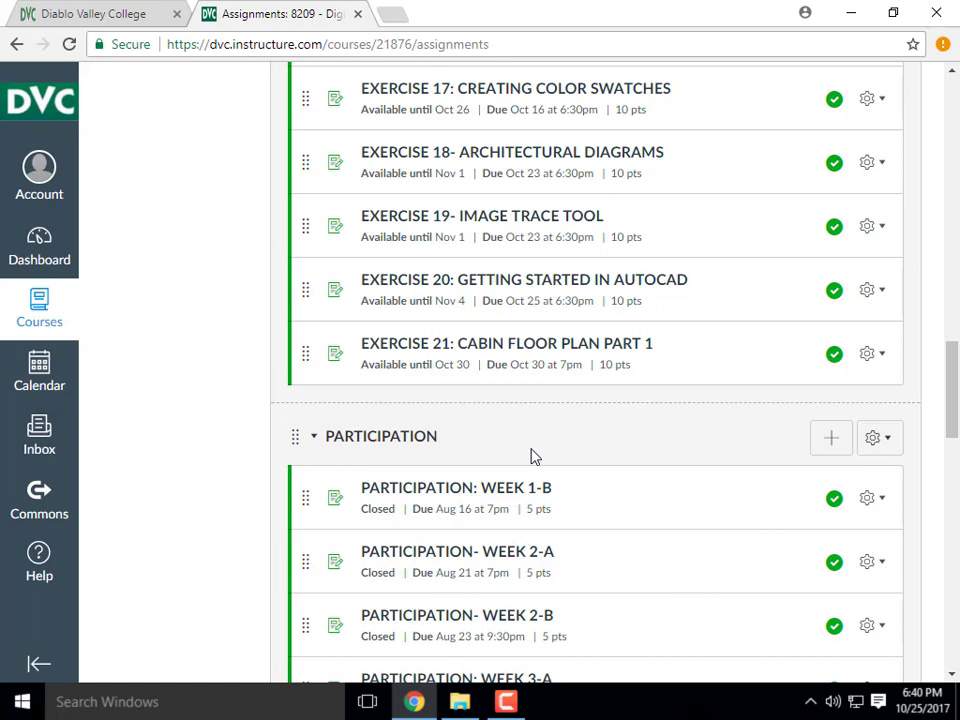
{"action": "scroll", "coordinate": [310, 277], "scroll_direction": "down", "scroll_amount": 2}
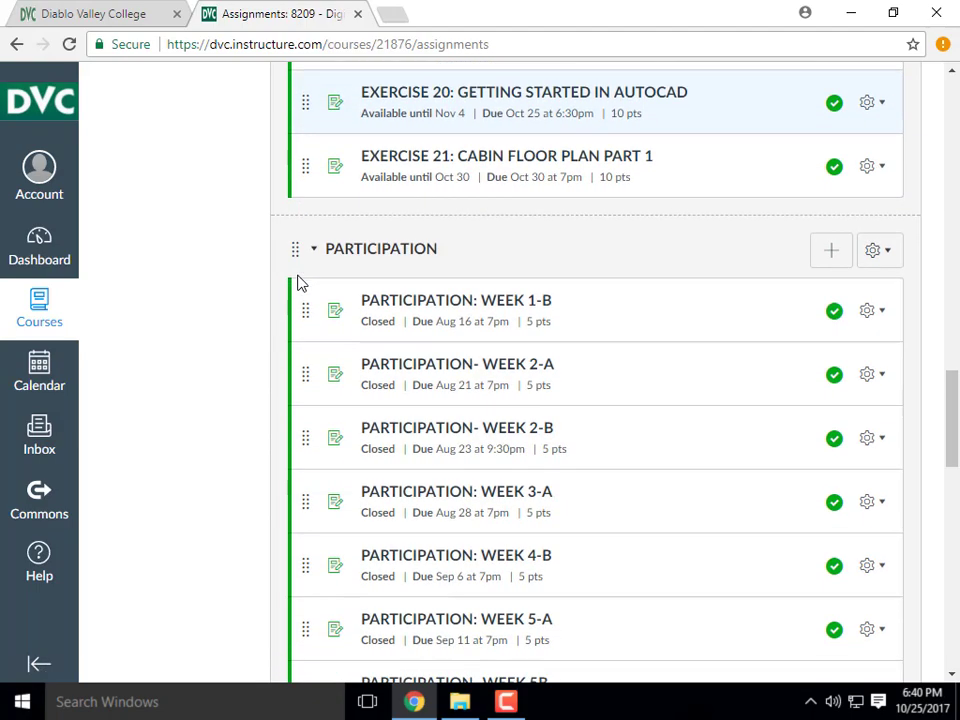
{"action": "scroll", "coordinate": [277, 219], "scroll_direction": "down", "scroll_amount": 12}
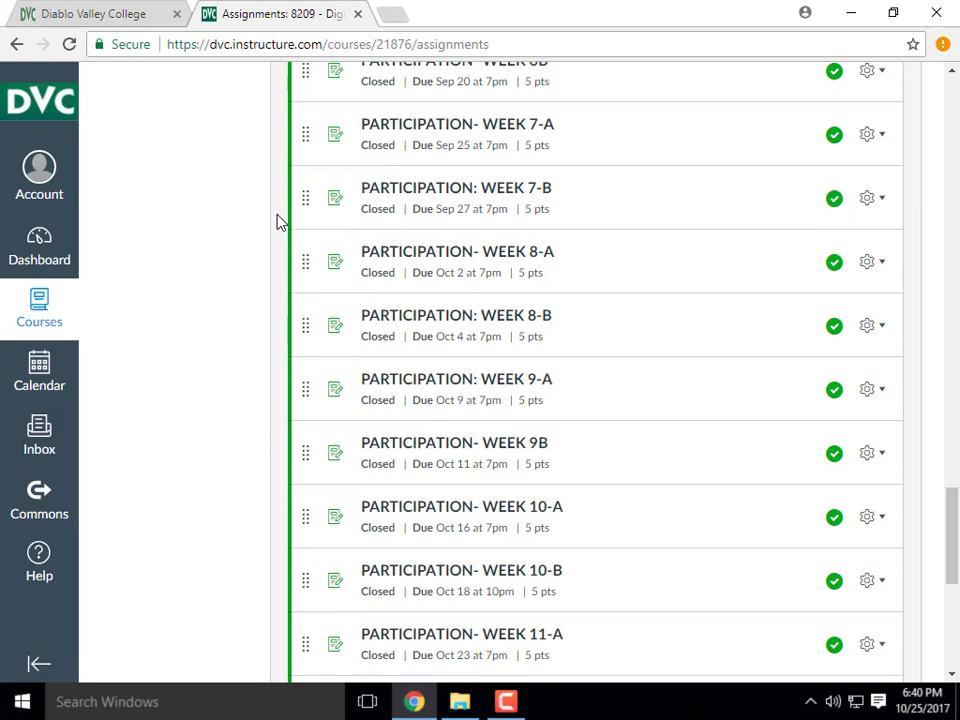
{"action": "scroll", "coordinate": [279, 214], "scroll_direction": "up", "scroll_amount": 15}
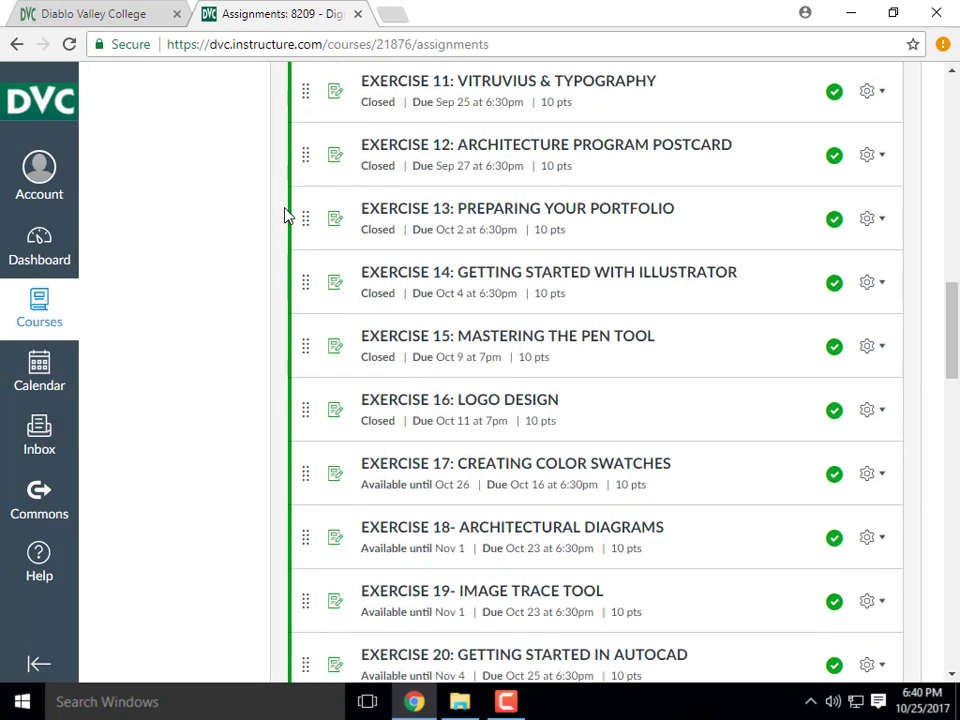
{"action": "scroll", "coordinate": [506, 156], "scroll_direction": "up", "scroll_amount": 3}
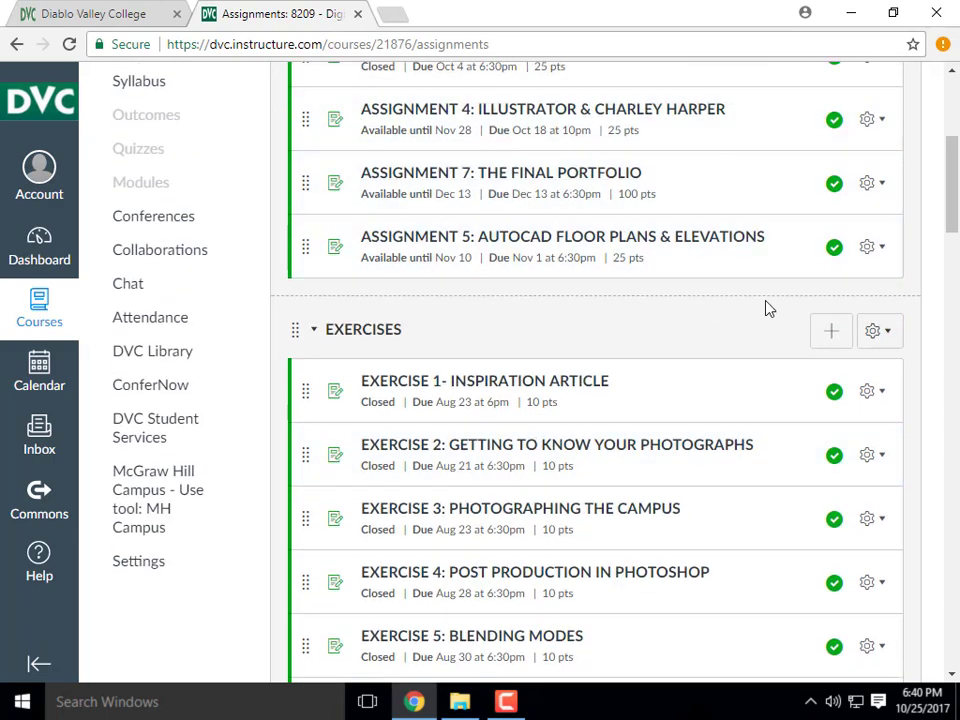
Open Exercise 21: Cabin Floor Plan Part 1 and read its site evaluation and topography instructions.
{"action": "left_click", "coordinate": [848, 20]}
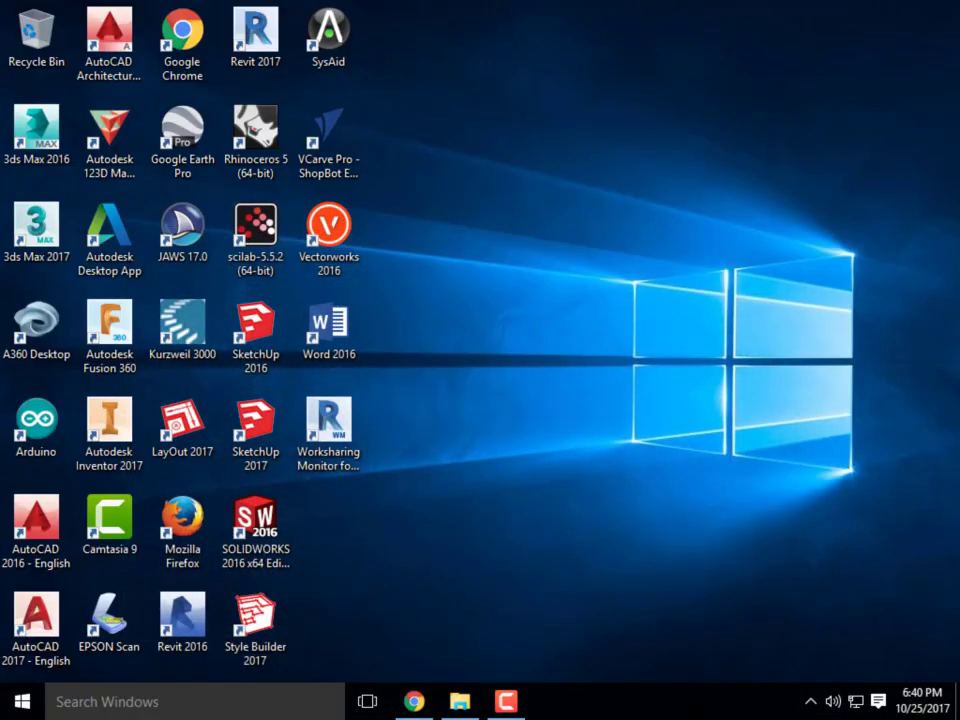
{"action": "left_click", "coordinate": [424, 703]}
{"action": "scroll", "coordinate": [760, 240], "scroll_direction": "down", "scroll_amount": 5}
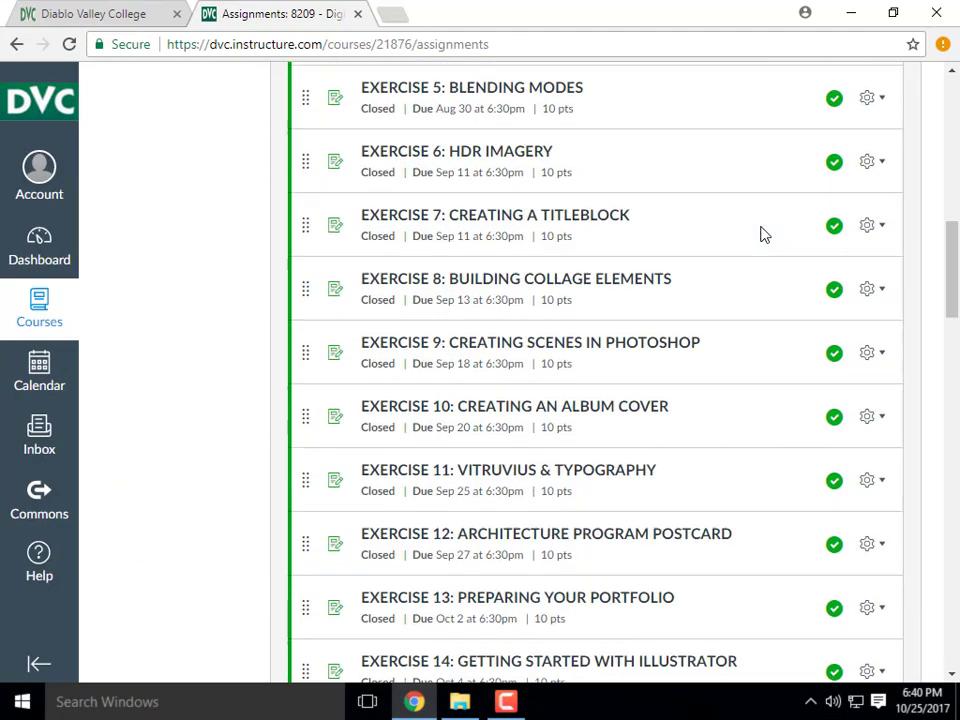
{"action": "scroll", "coordinate": [760, 234], "scroll_direction": "down", "scroll_amount": 7}
{"action": "left_click", "coordinate": [568, 446]}
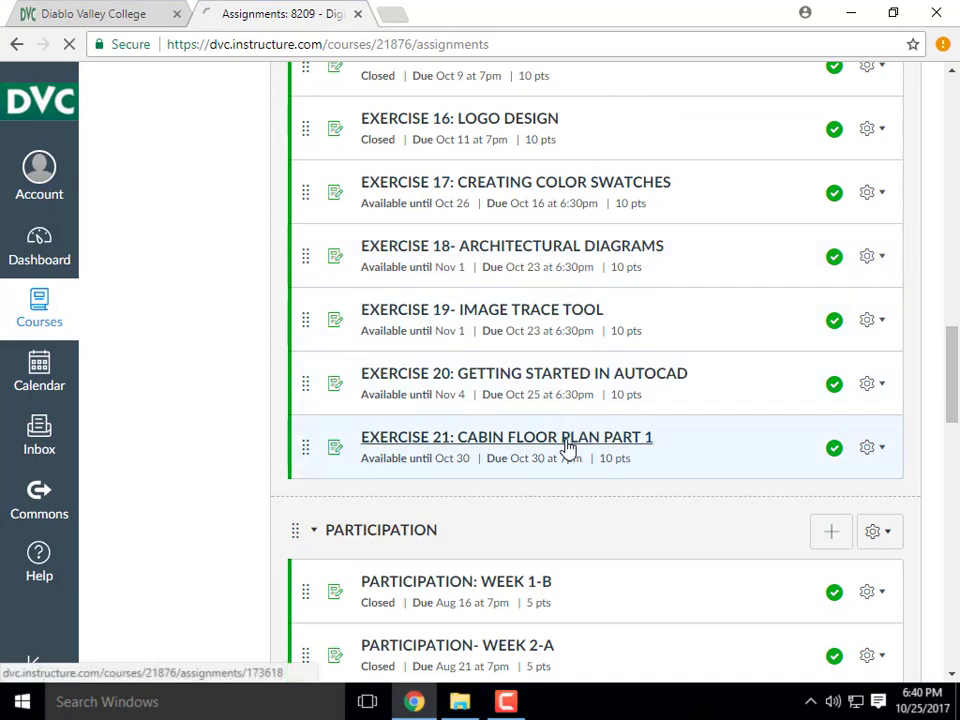
{"action": "scroll", "coordinate": [585, 375], "scroll_direction": "down", "scroll_amount": 5}
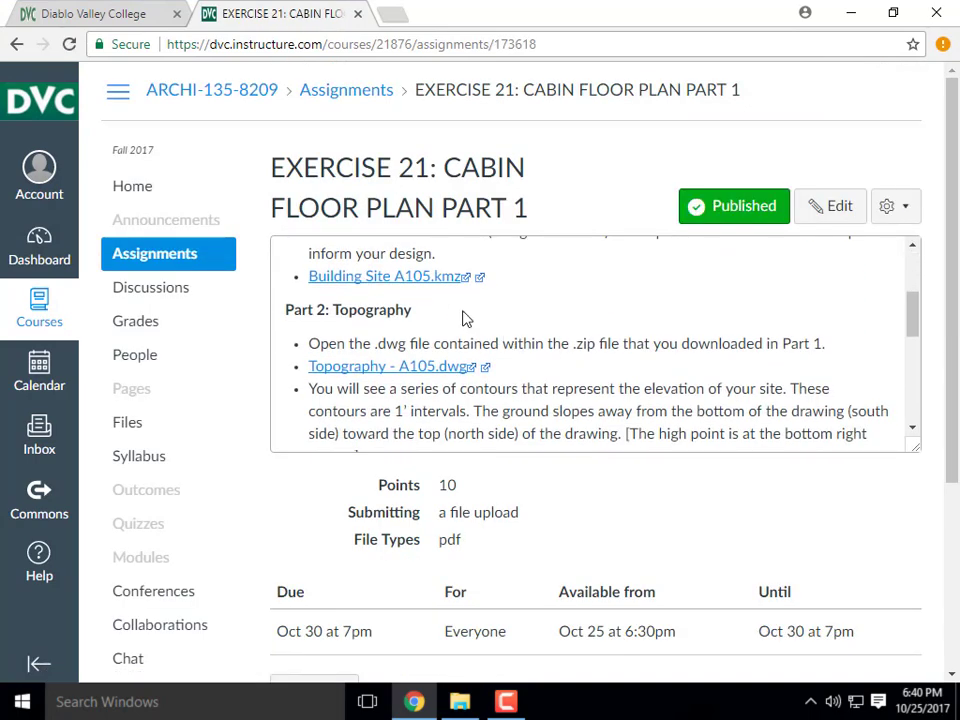
{"action": "scroll", "coordinate": [463, 318], "scroll_direction": "up", "scroll_amount": 2}
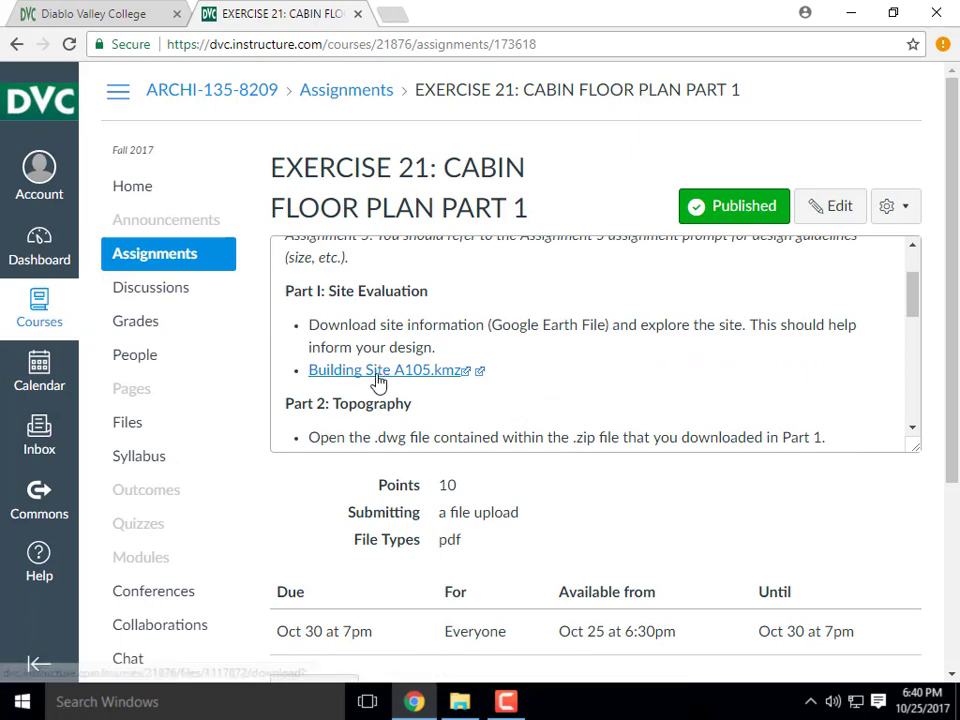
Switch to File Explorer and open the Site Information folder inside Week 11B- Content of the ARCHI 135 Fall 2017 course folder.
{"action": "left_click", "coordinate": [852, 13]}
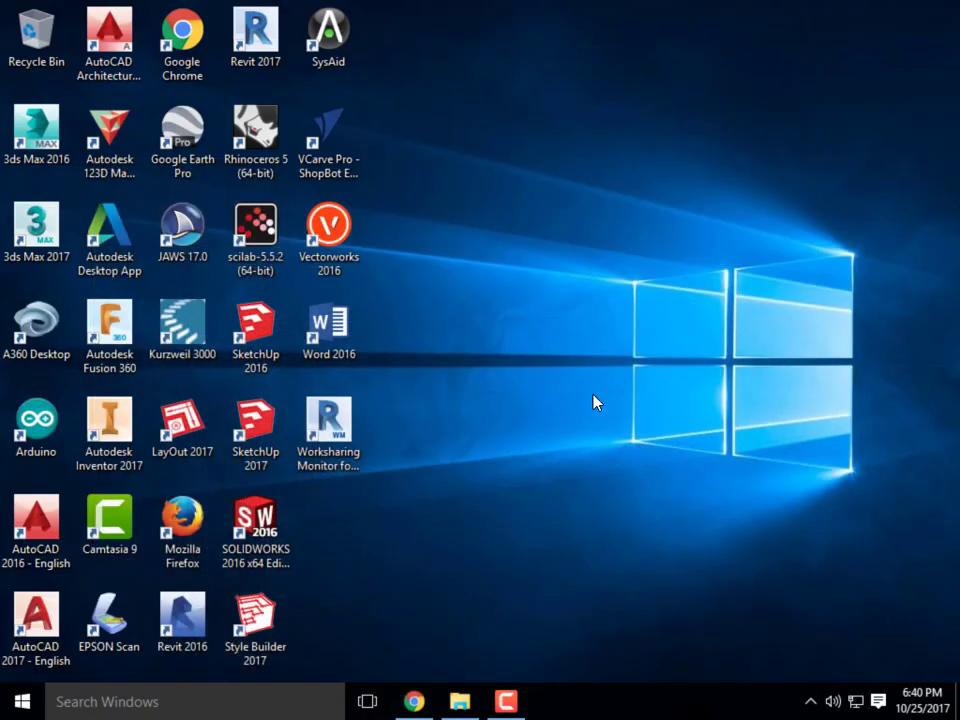
{"action": "left_click", "coordinate": [457, 702]}
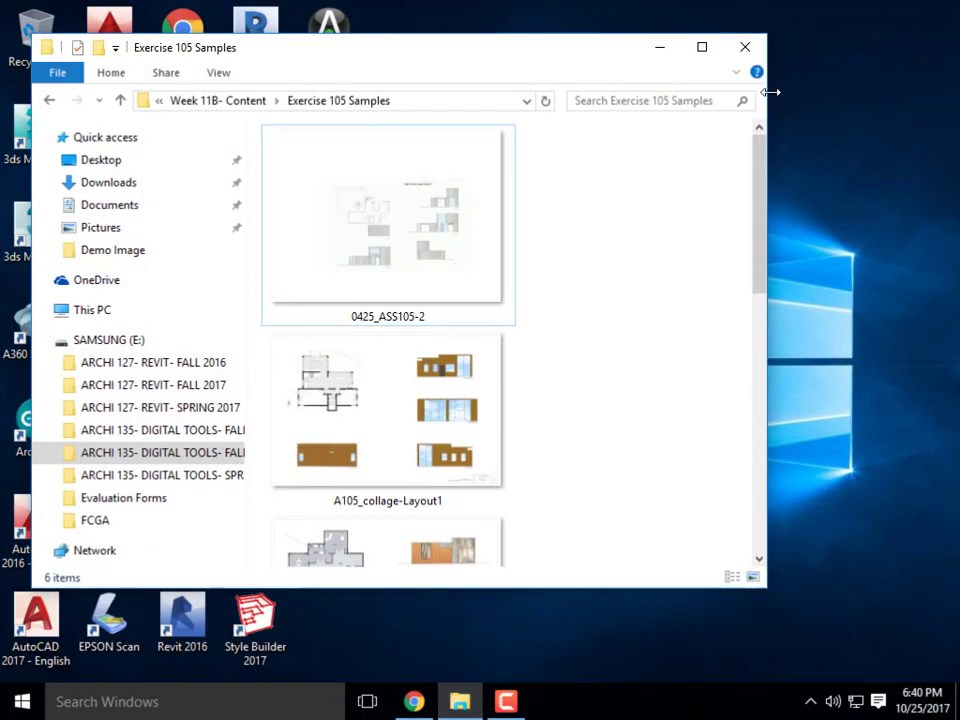
{"action": "left_click", "coordinate": [203, 453]}
{"action": "scroll", "coordinate": [540, 403], "scroll_direction": "down", "scroll_amount": 1}
{"action": "double_click", "coordinate": [322, 499]}
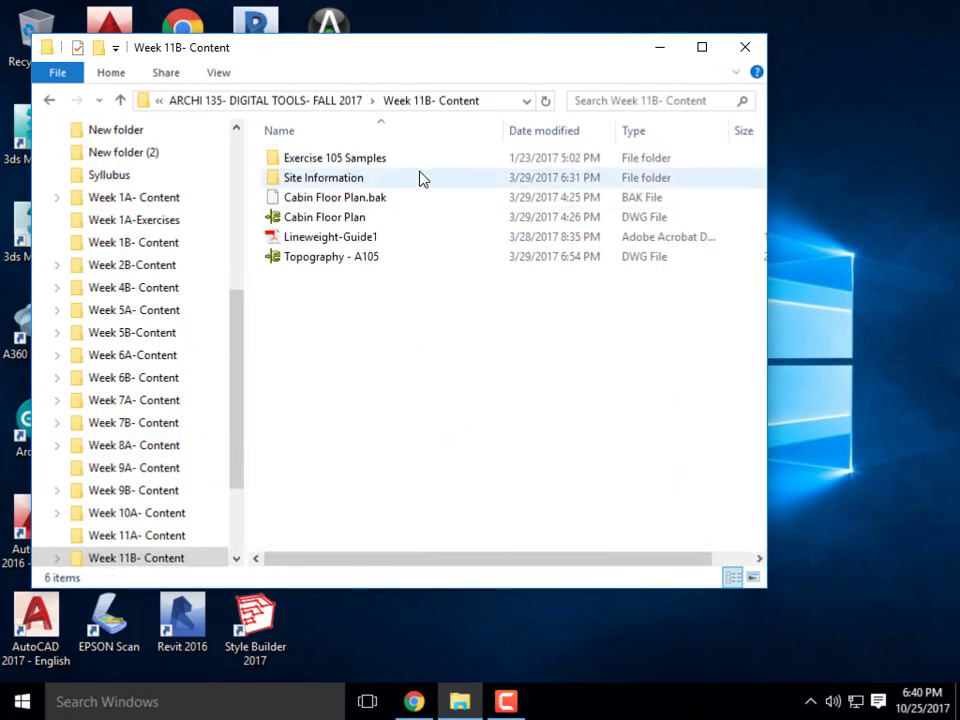
{"action": "double_click", "coordinate": [352, 178]}
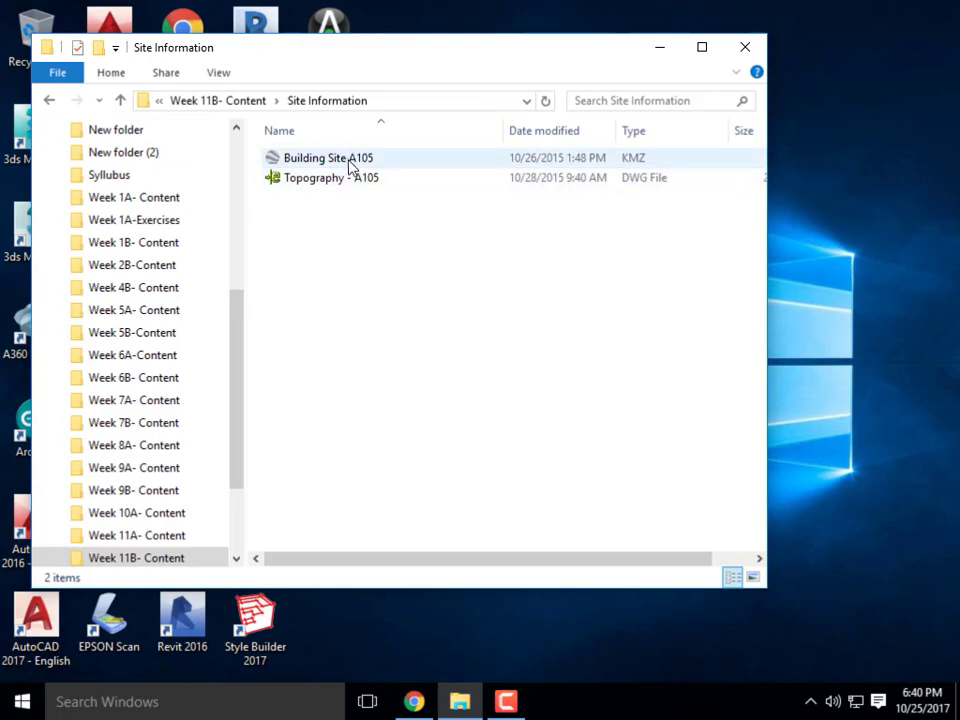
Open the Building Site A105 KMZ file in Google Earth Pro, dismiss the start-up tips and maximize the window.
{"action": "double_click", "coordinate": [345, 160]}
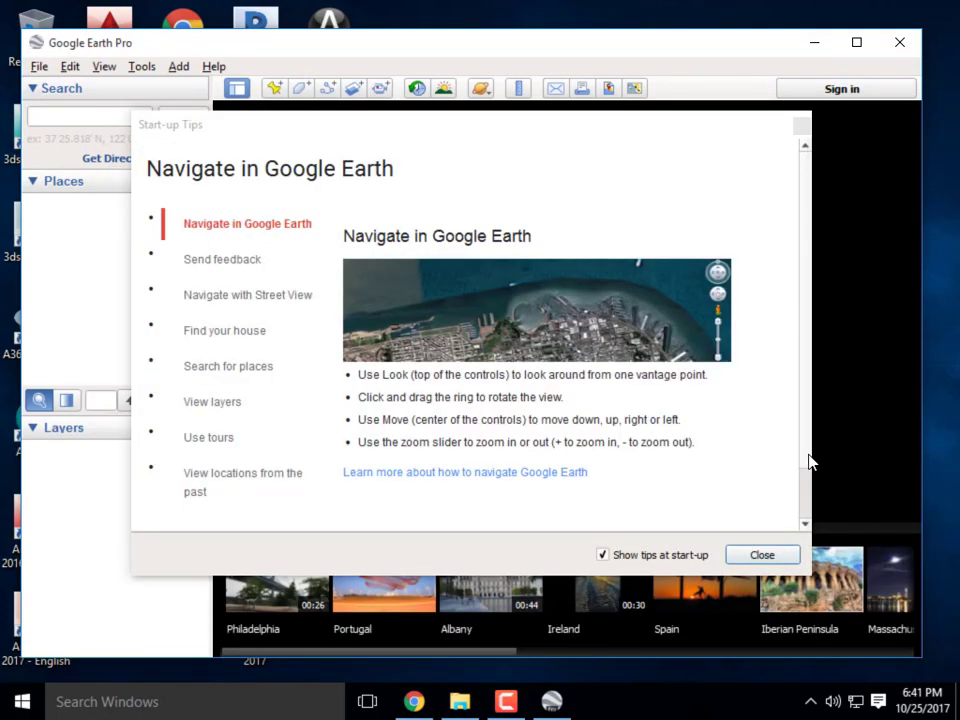
{"action": "left_click", "coordinate": [786, 555]}
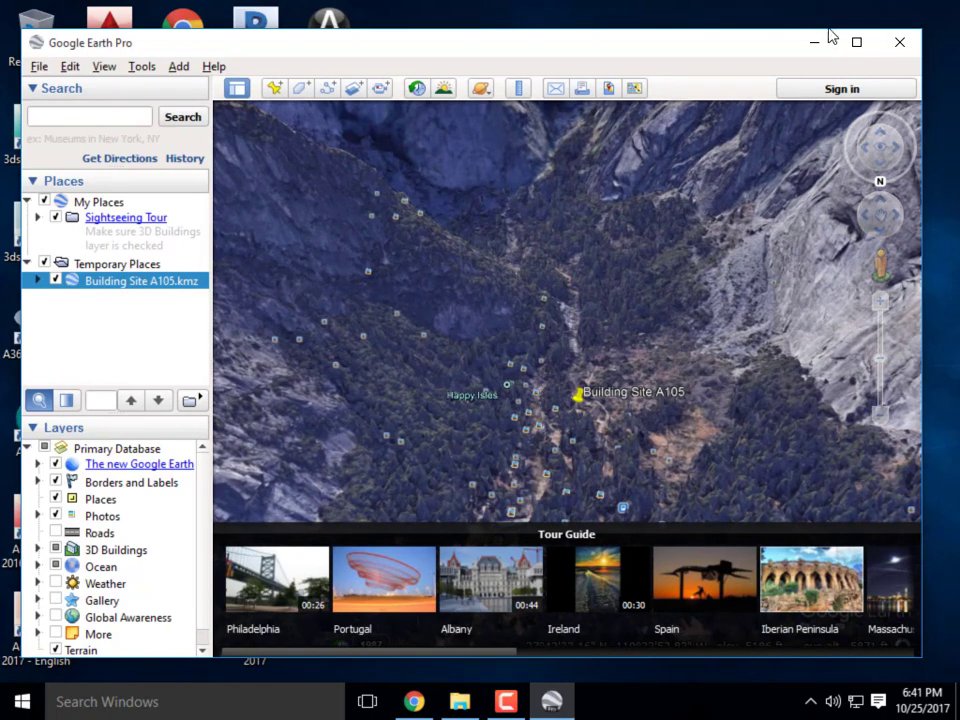
{"action": "left_click", "coordinate": [856, 41]}
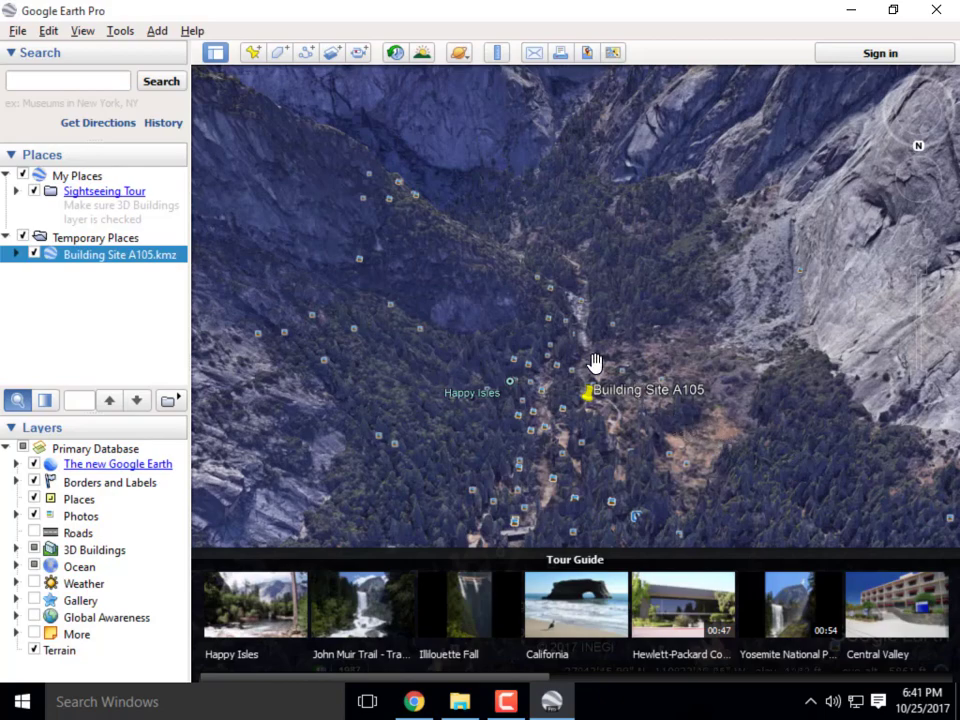
Examine the valley terrain and cliffs immediately around the Building Site A105 placemark from near and far.
{"action": "scroll", "coordinate": [595, 362], "scroll_direction": "down", "scroll_amount": 4}
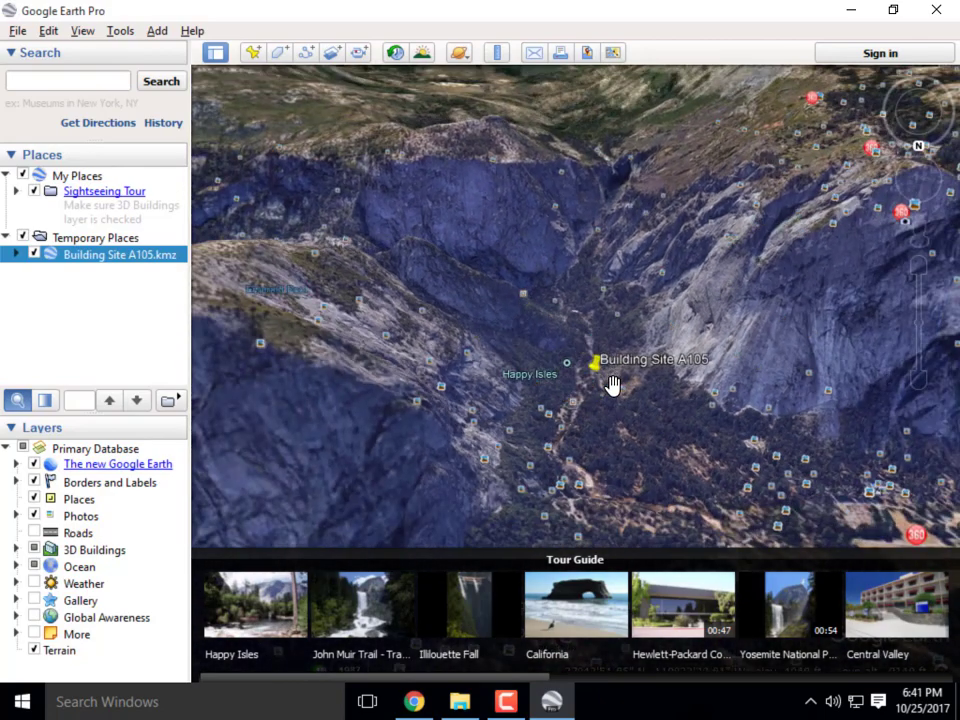
{"action": "right_click_drag", "start_coordinate": [611, 367], "coordinate": [560, 360]}
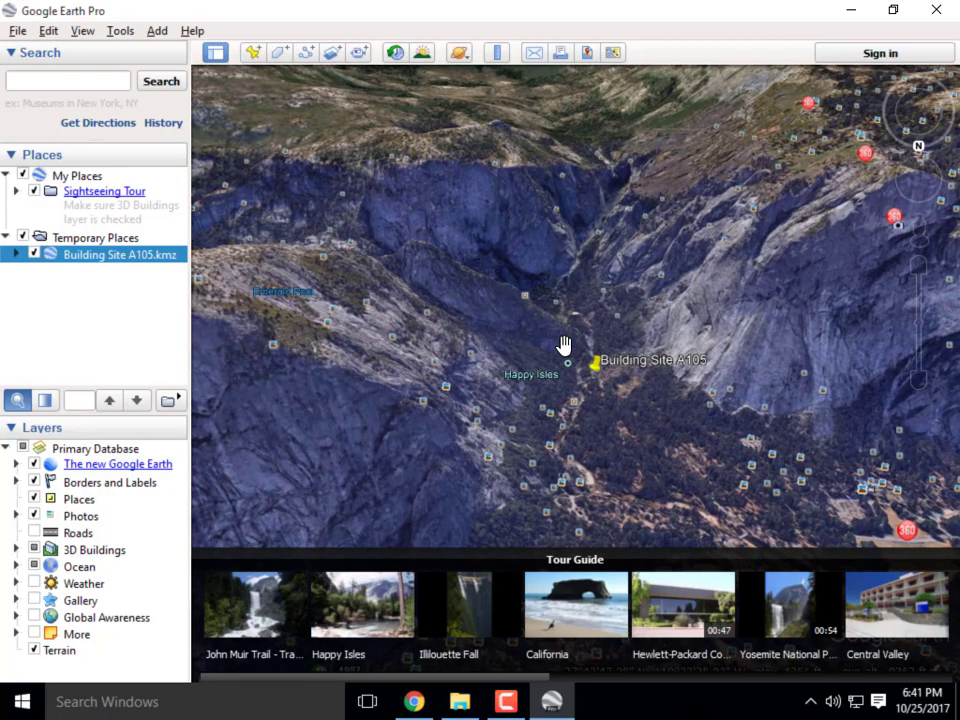
{"action": "scroll", "coordinate": [574, 347], "scroll_direction": "up", "scroll_amount": 3}
{"action": "scroll", "coordinate": [630, 398], "scroll_direction": "up", "scroll_amount": 2}
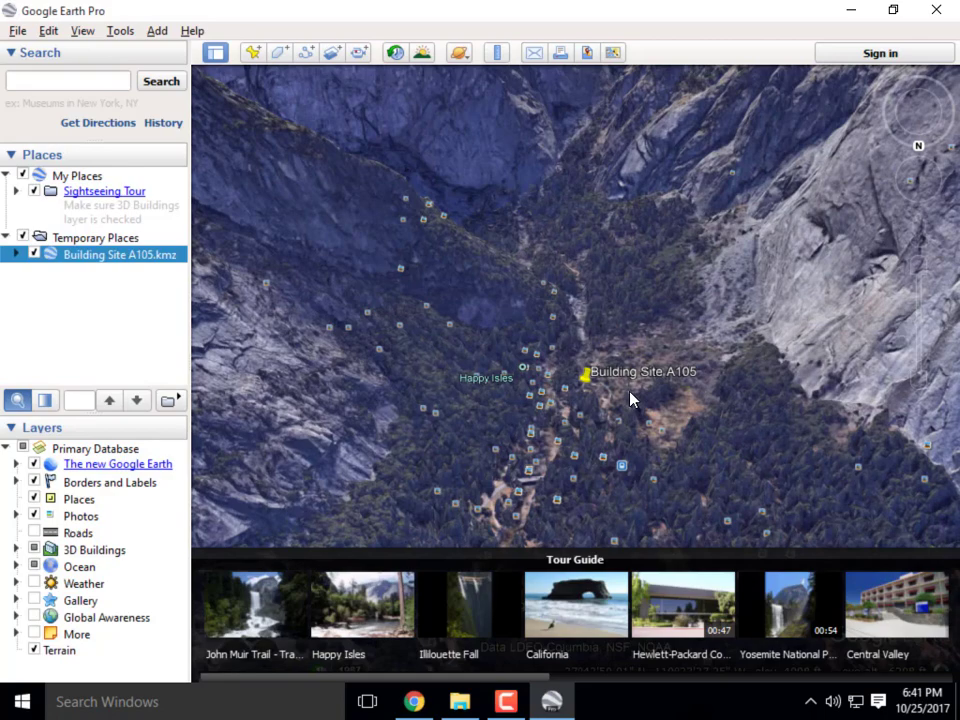
{"action": "scroll", "coordinate": [623, 381], "scroll_direction": "up", "scroll_amount": 1}
{"action": "scroll", "coordinate": [614, 369], "scroll_direction": "down", "scroll_amount": 1}
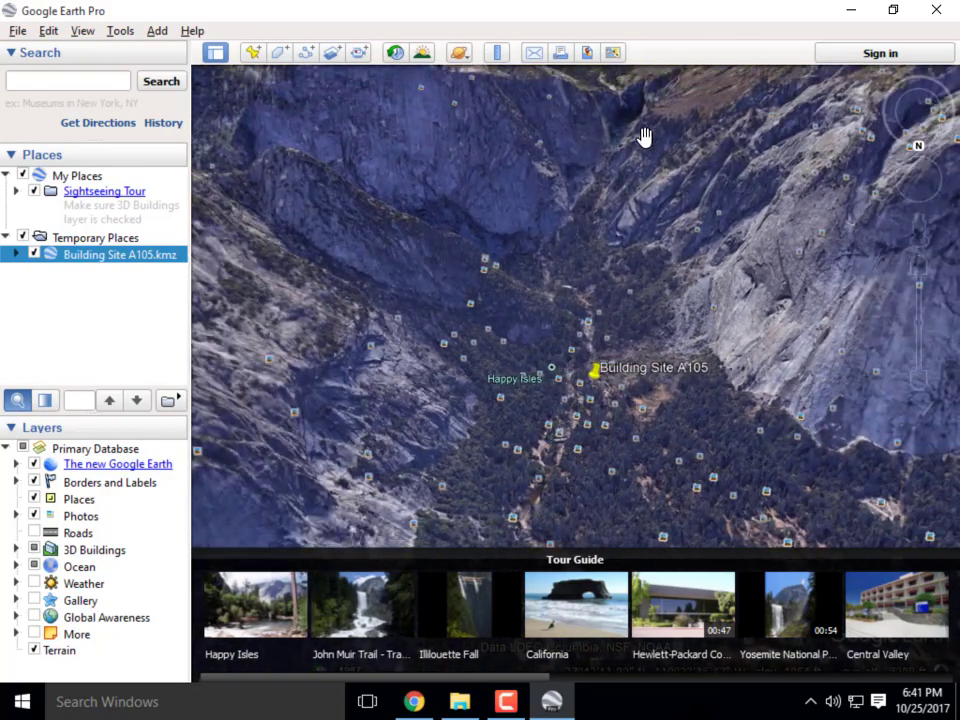
{"action": "scroll", "coordinate": [581, 311], "scroll_direction": "down", "scroll_amount": 1}
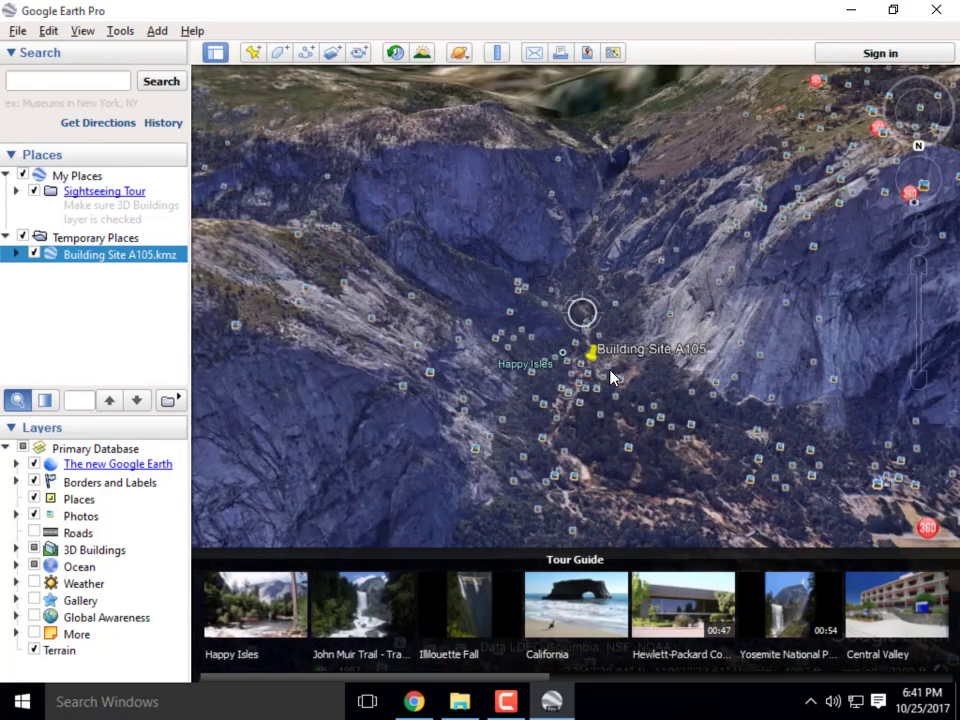
{"action": "scroll", "coordinate": [621, 358], "scroll_direction": "up", "scroll_amount": 1}
{"action": "scroll", "coordinate": [587, 357], "scroll_direction": "up", "scroll_amount": 1}
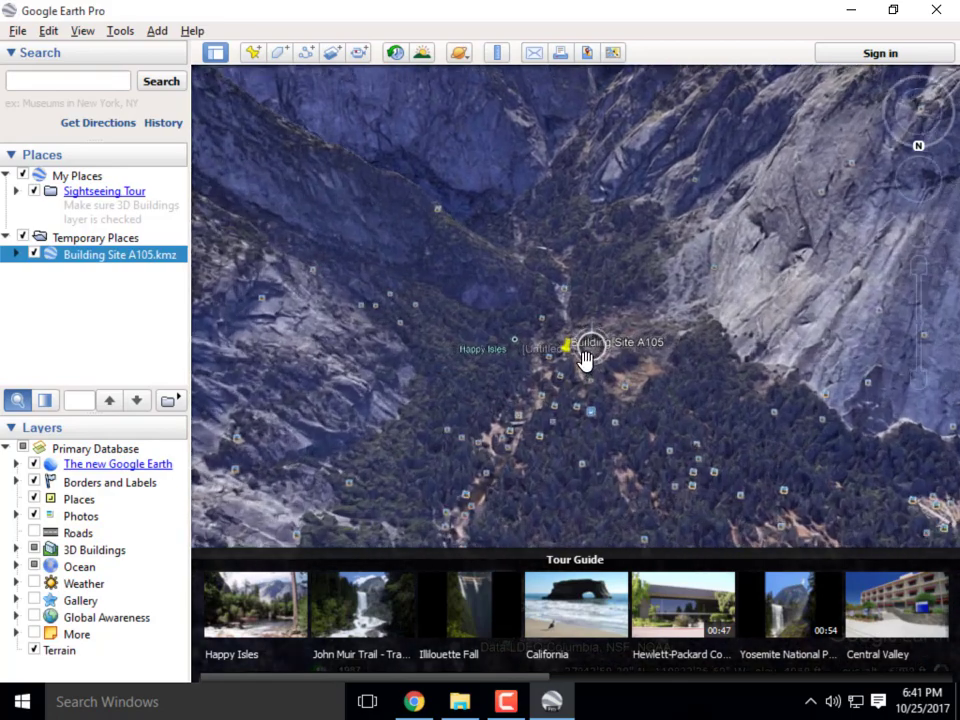
{"action": "scroll", "coordinate": [558, 350], "scroll_direction": "up", "scroll_amount": 1}
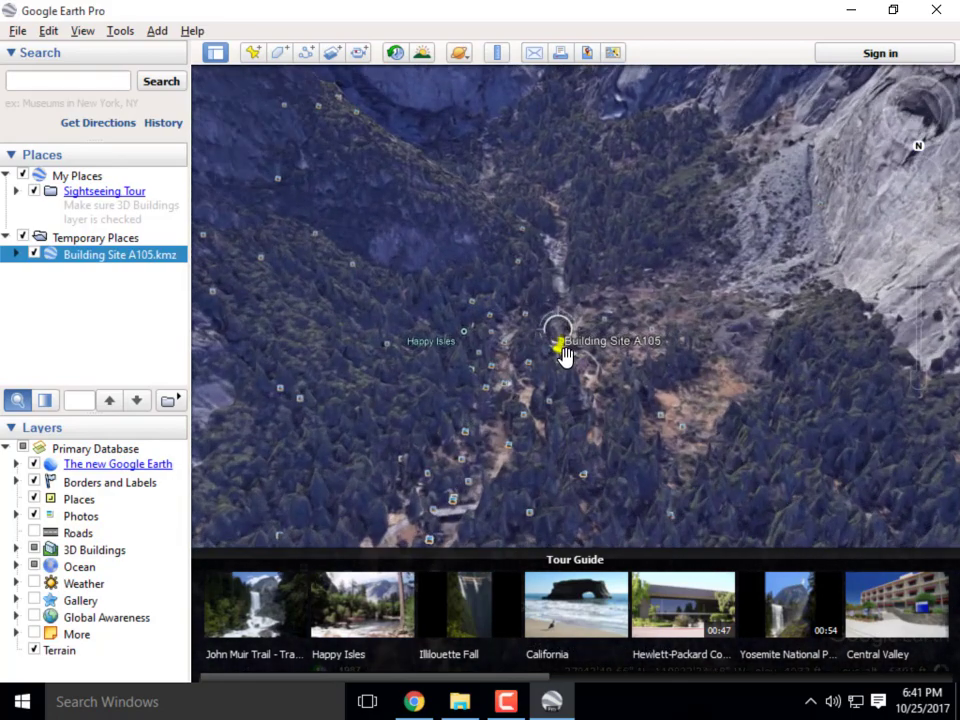
{"action": "scroll", "coordinate": [575, 387], "scroll_direction": "up", "scroll_amount": 1}
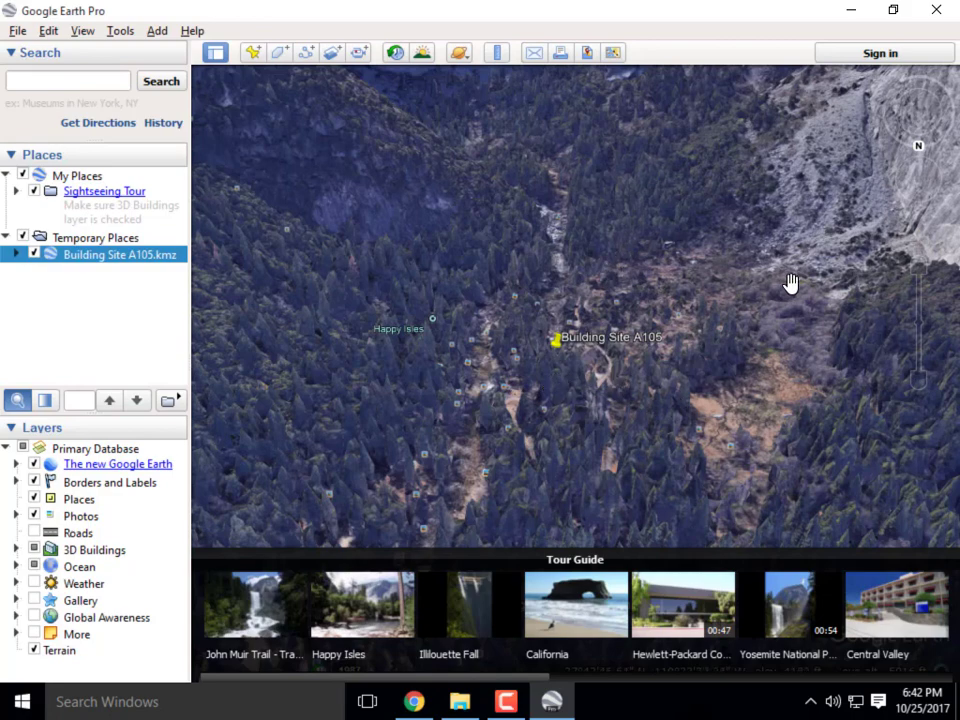
Examine the building site's wider setting in Yosemite Valley from a tilted overview, then return to a close view of the placemark.
{"action": "double_click", "coordinate": [586, 289]}
{"action": "scroll", "coordinate": [587, 289], "scroll_direction": "down", "scroll_amount": 6}
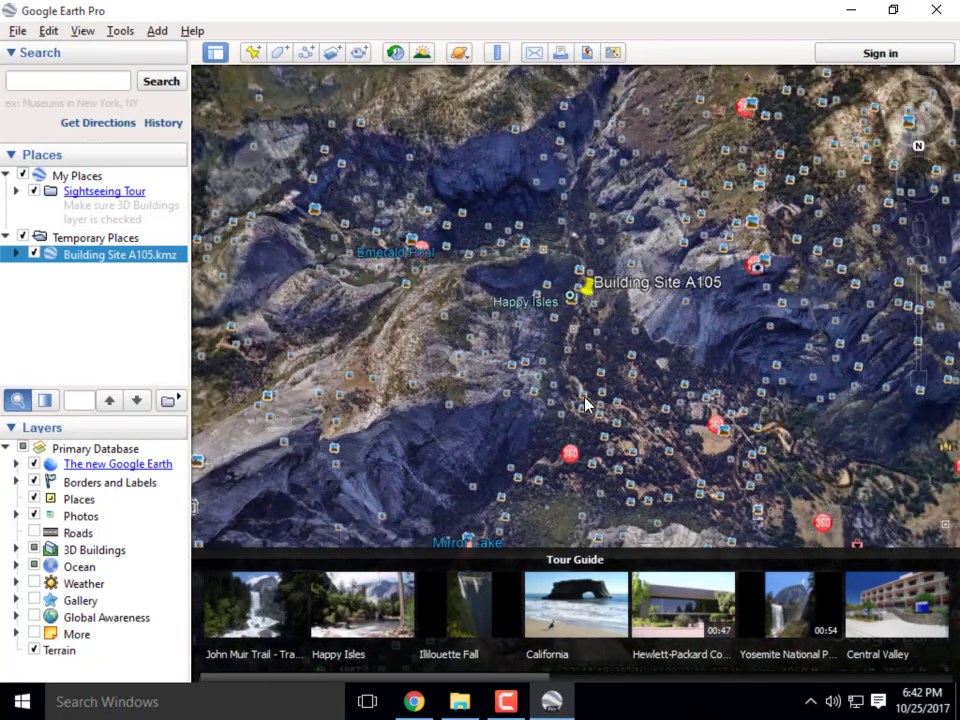
{"action": "left_click", "coordinate": [583, 390]}
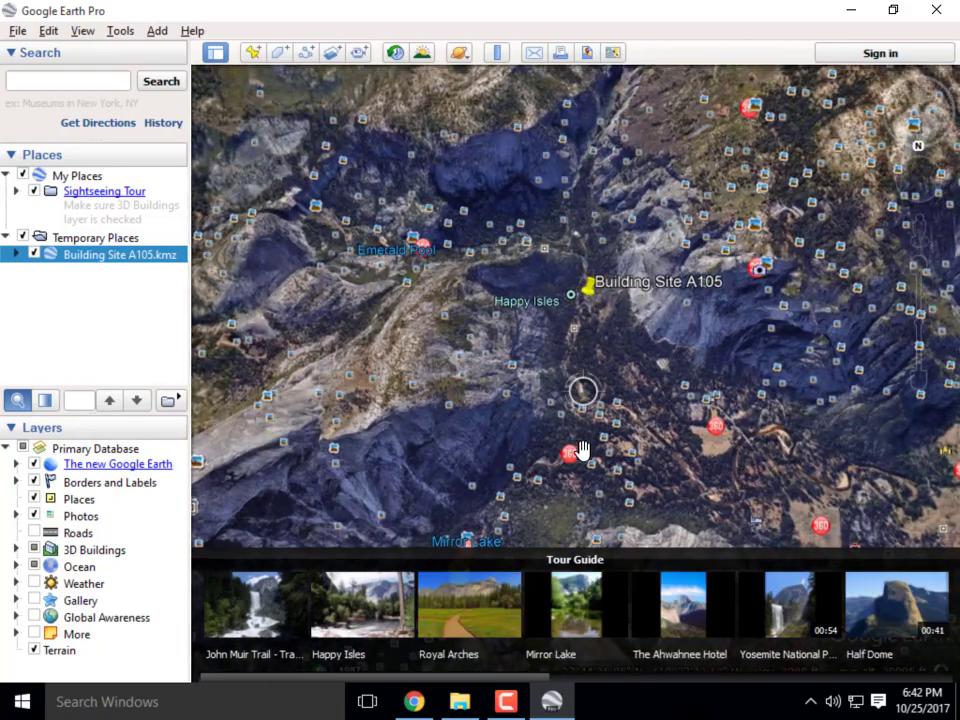
{"action": "middle_click_drag", "start_coordinate": [583, 341], "coordinate": [583, 470]}
{"action": "middle_click_drag", "start_coordinate": [587, 292], "coordinate": [566, 330]}
{"action": "scroll", "coordinate": [563, 321], "scroll_direction": "down", "scroll_amount": 5}
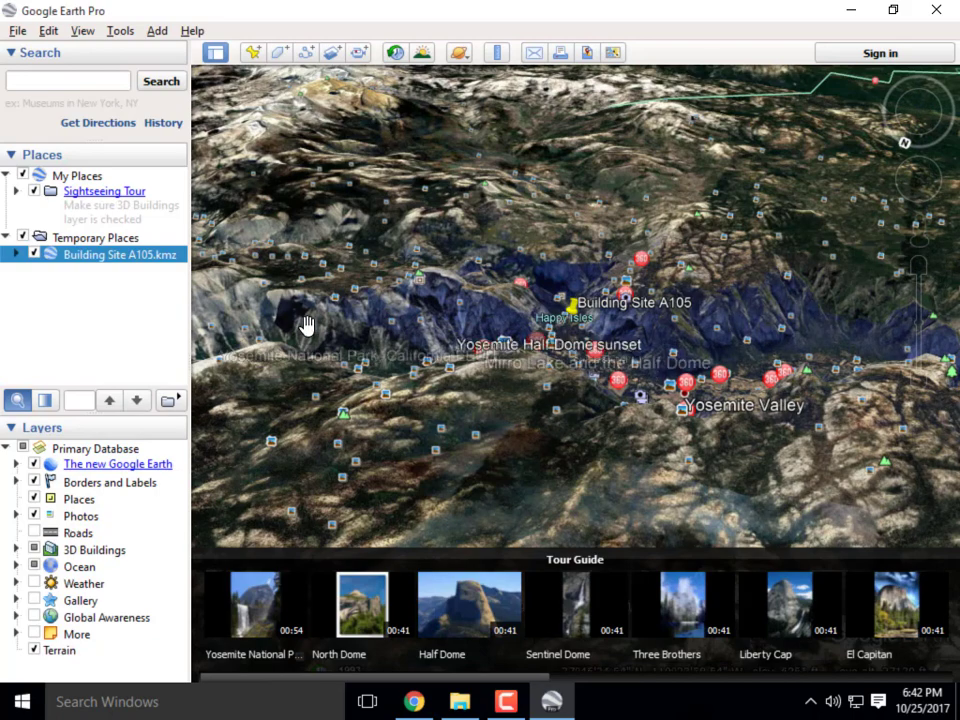
{"action": "double_click", "coordinate": [607, 322]}
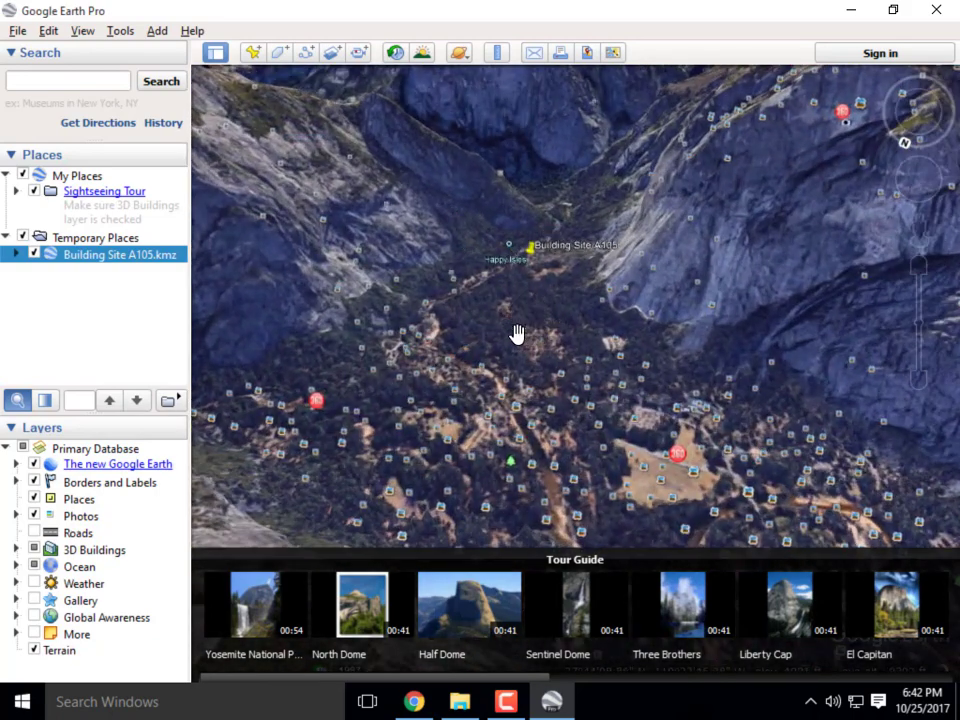
{"action": "double_click", "coordinate": [511, 259]}
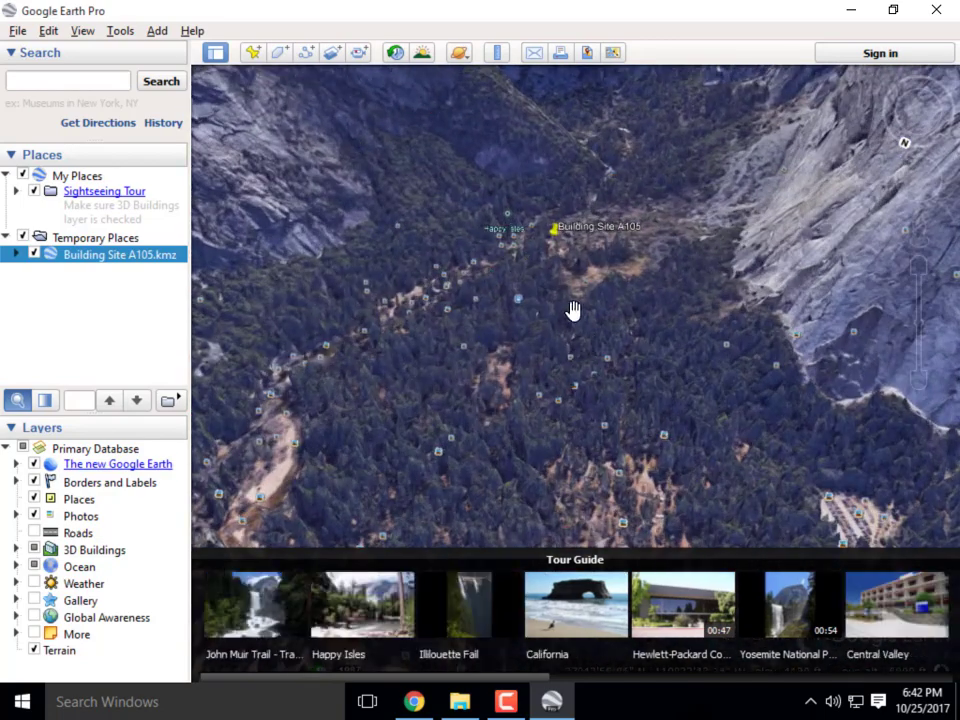
{"action": "double_click", "coordinate": [510, 266]}
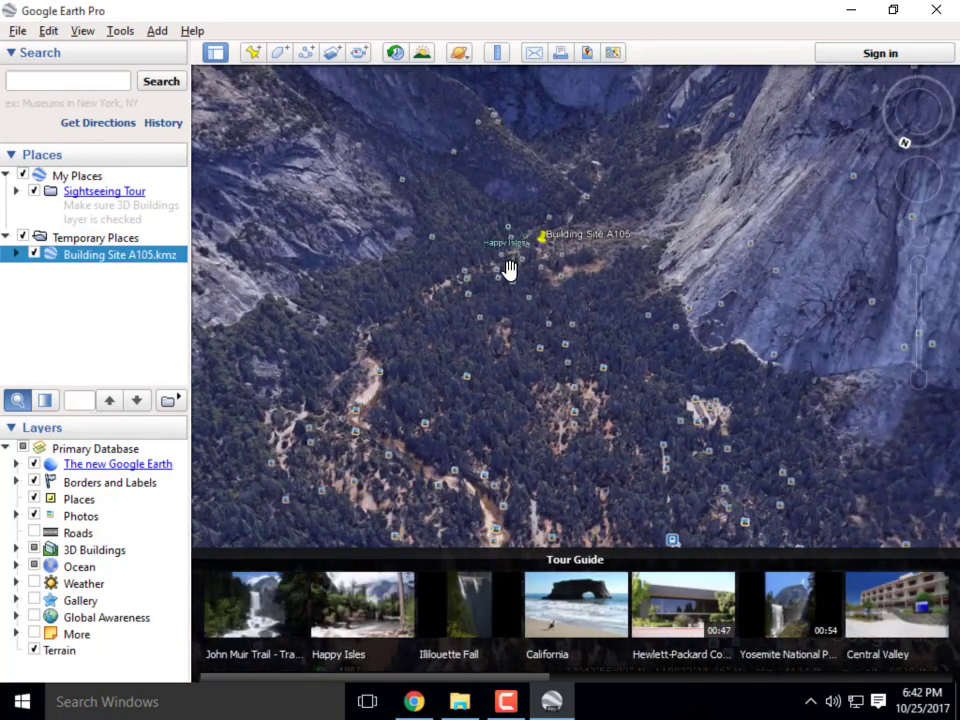
{"action": "double_click", "coordinate": [512, 236]}
{"action": "double_click", "coordinate": [550, 238]}
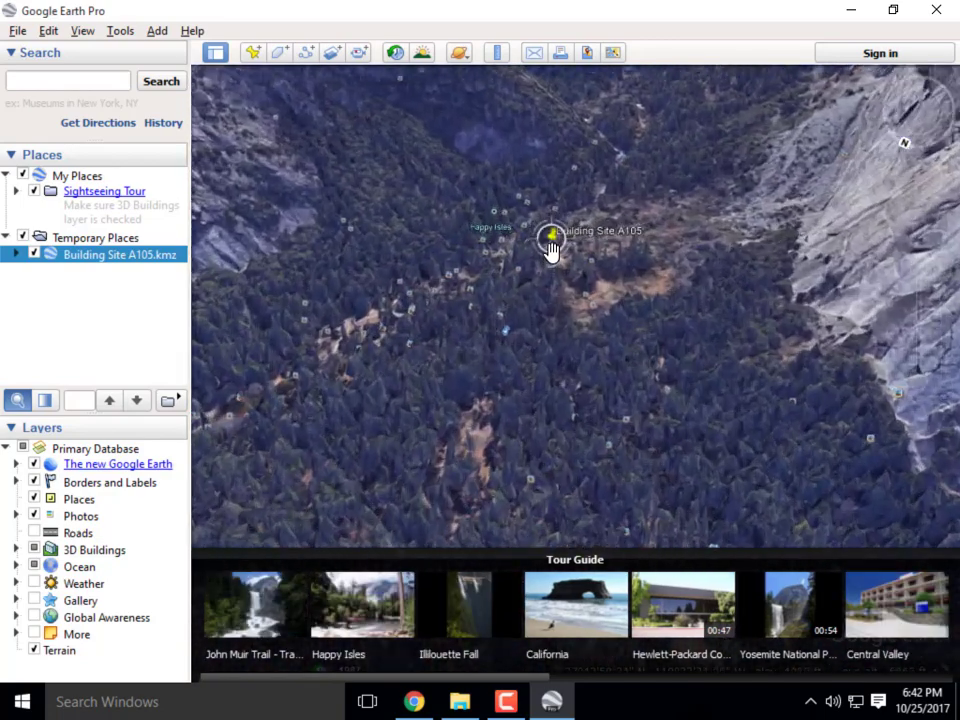
Examine the forest, clearings and cliff bases around the Building Site A105 placemark and Happy Isles at several distances.
{"action": "double_click", "coordinate": [555, 274]}
{"action": "double_click", "coordinate": [576, 329]}
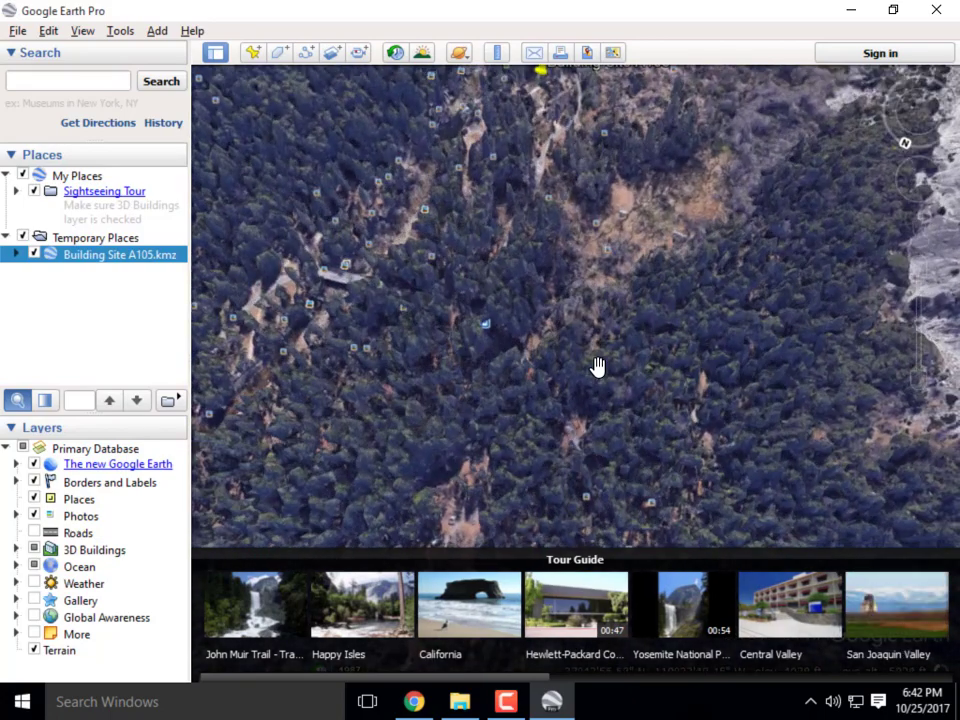
{"action": "double_click", "coordinate": [596, 368]}
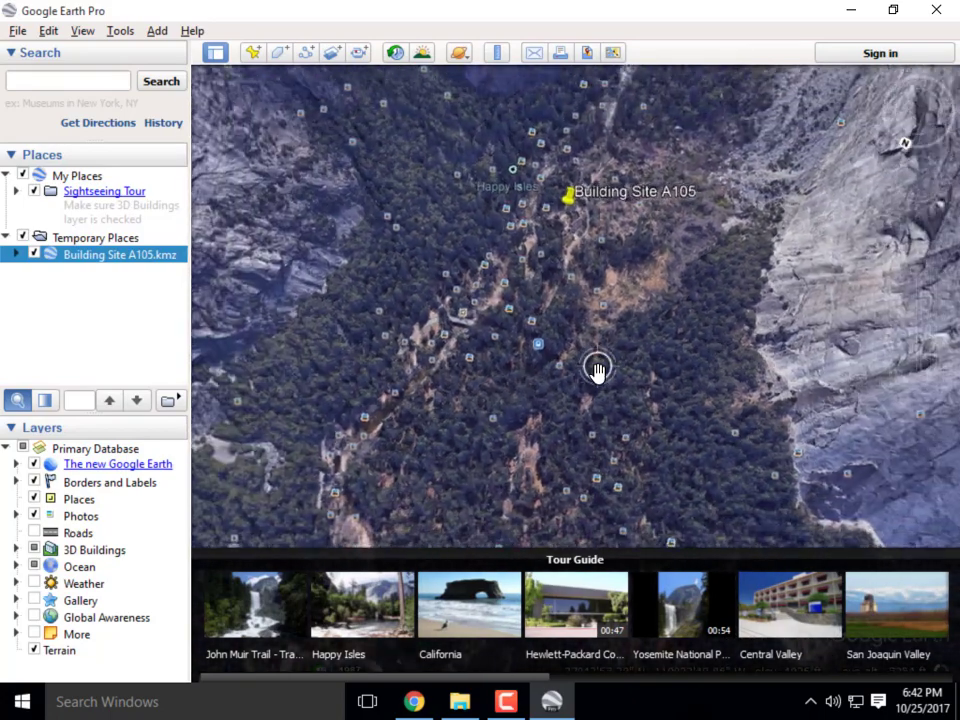
{"action": "scroll", "coordinate": [598, 369], "scroll_direction": "down", "scroll_amount": 2}
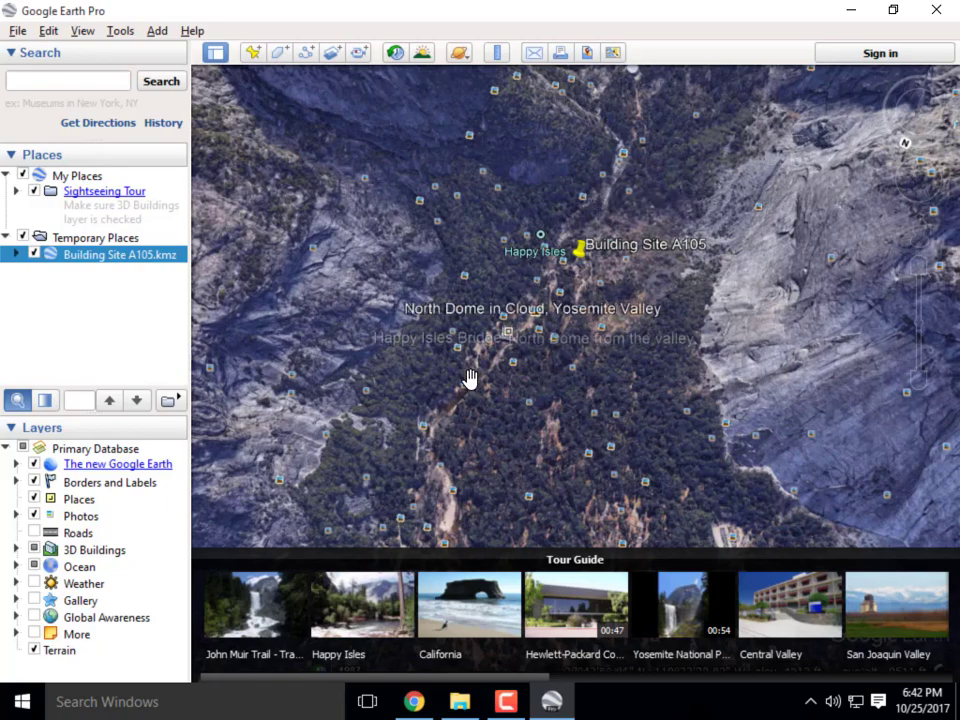
{"action": "scroll", "coordinate": [566, 328], "scroll_direction": "up", "scroll_amount": 5}
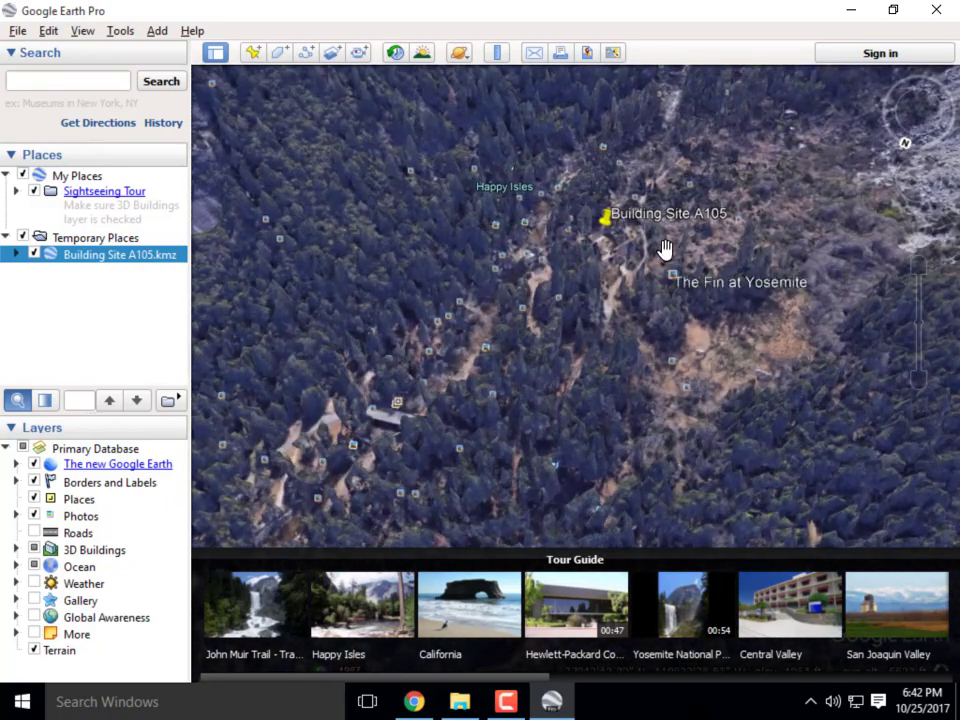
{"action": "scroll", "coordinate": [643, 270], "scroll_direction": "up", "scroll_amount": 2}
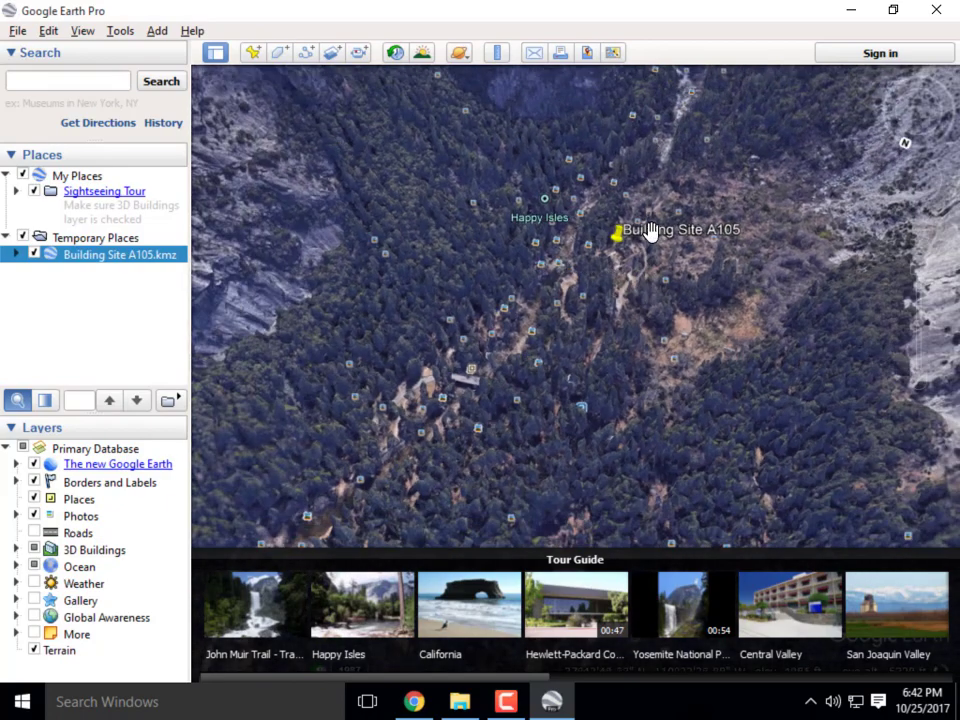
{"action": "scroll", "coordinate": [600, 280], "scroll_direction": "down", "scroll_amount": 2}
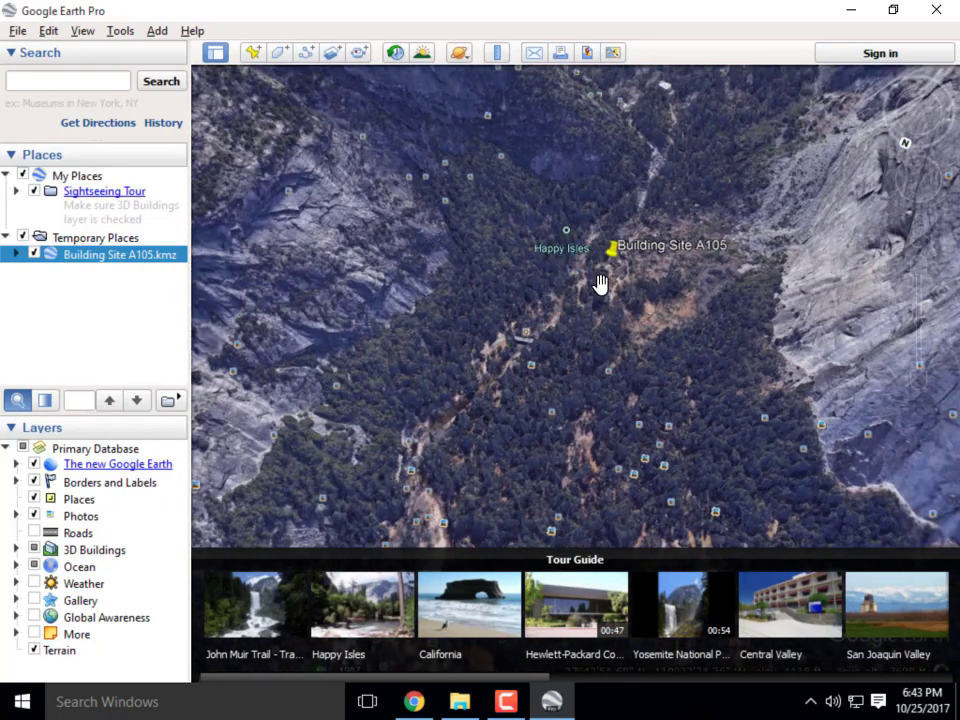
{"action": "scroll", "coordinate": [600, 283], "scroll_direction": "down", "scroll_amount": 1}
{"action": "scroll", "coordinate": [606, 341], "scroll_direction": "up", "scroll_amount": 1}
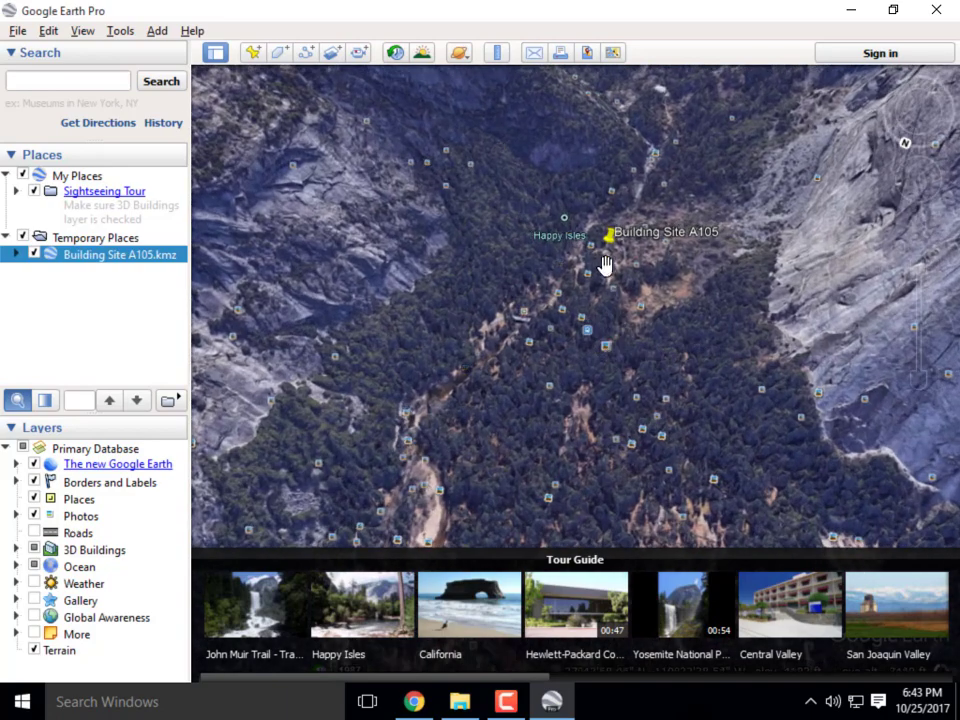
{"action": "scroll", "coordinate": [608, 238], "scroll_direction": "up", "scroll_amount": 1}
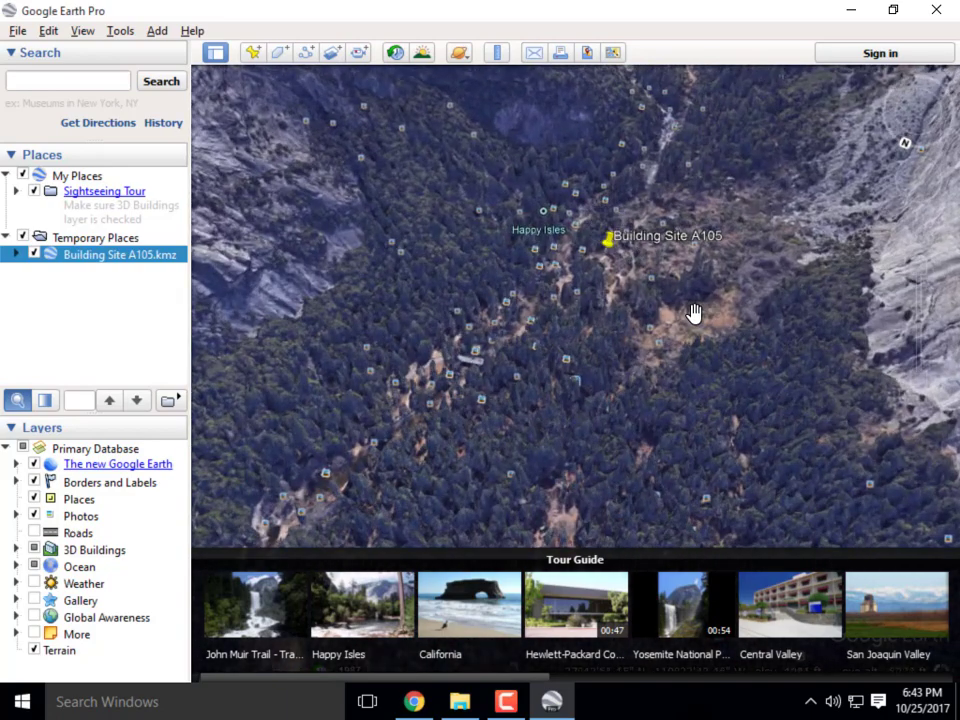
{"action": "scroll", "coordinate": [686, 300], "scroll_direction": "up", "scroll_amount": 2}
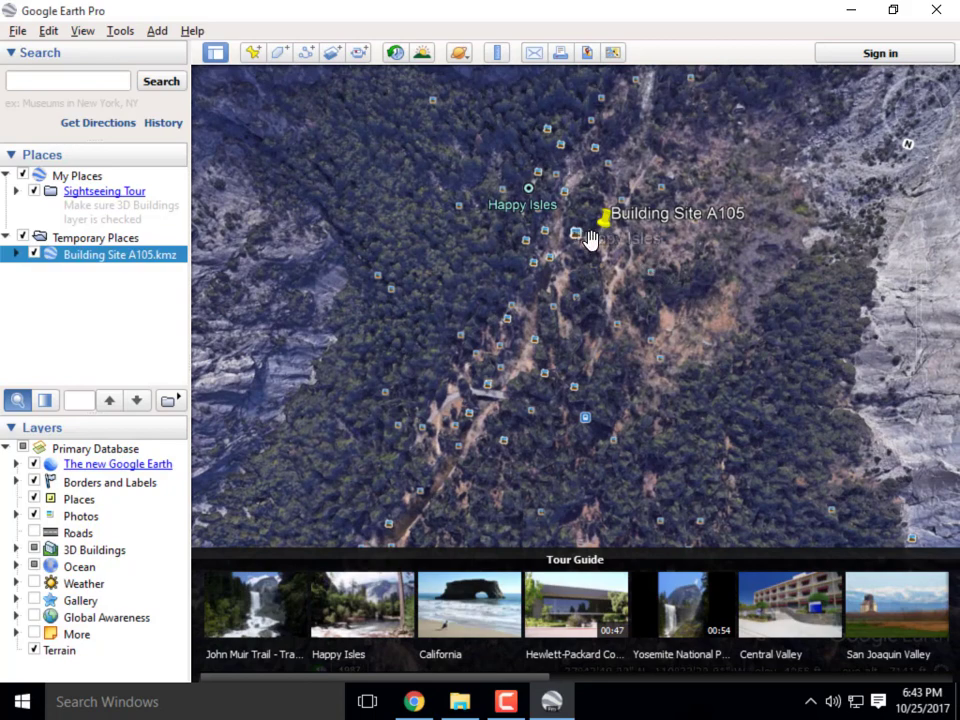
View the Happy Isles and Bridge at Happy Isles, Yosemite photos near the Building Site A105 placemark, closing each one.
{"action": "left_click", "coordinate": [575, 235]}
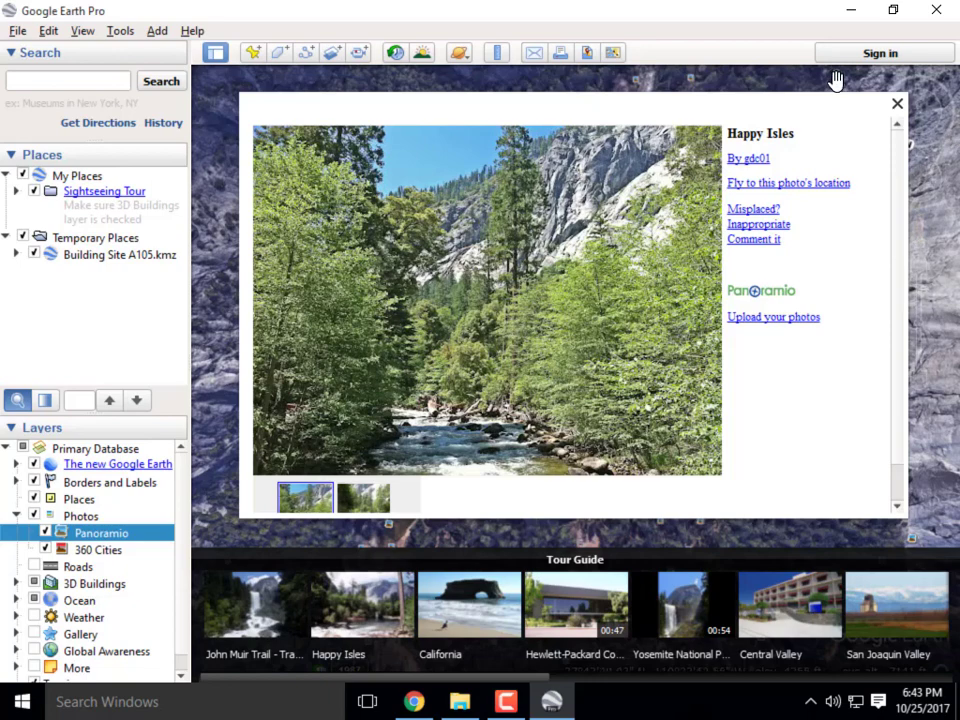
{"action": "left_click", "coordinate": [896, 105]}
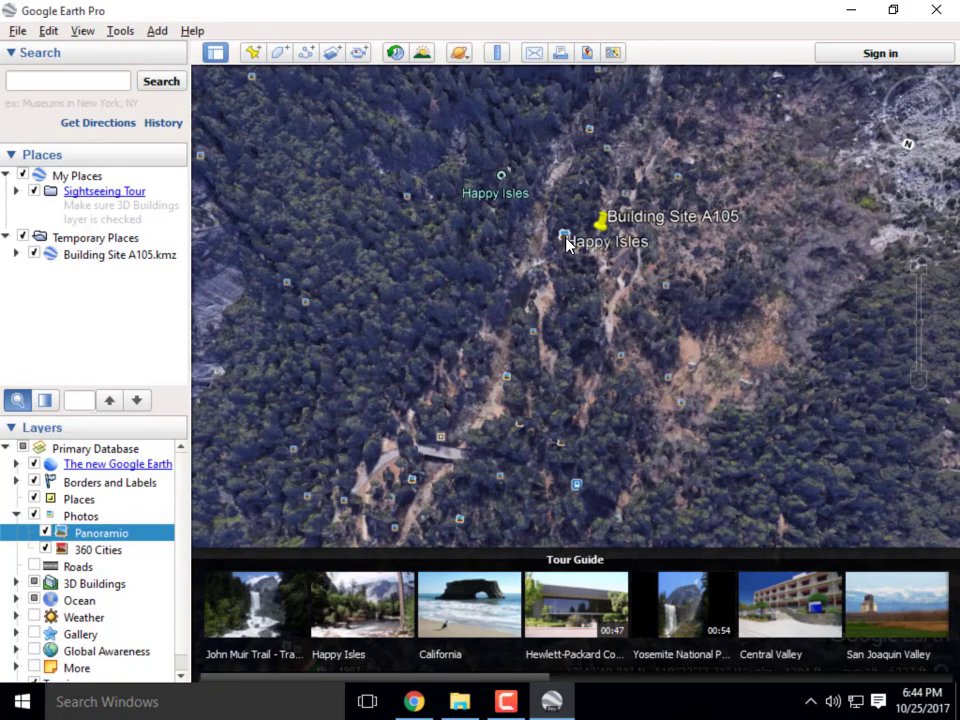
{"action": "left_click", "coordinate": [567, 241]}
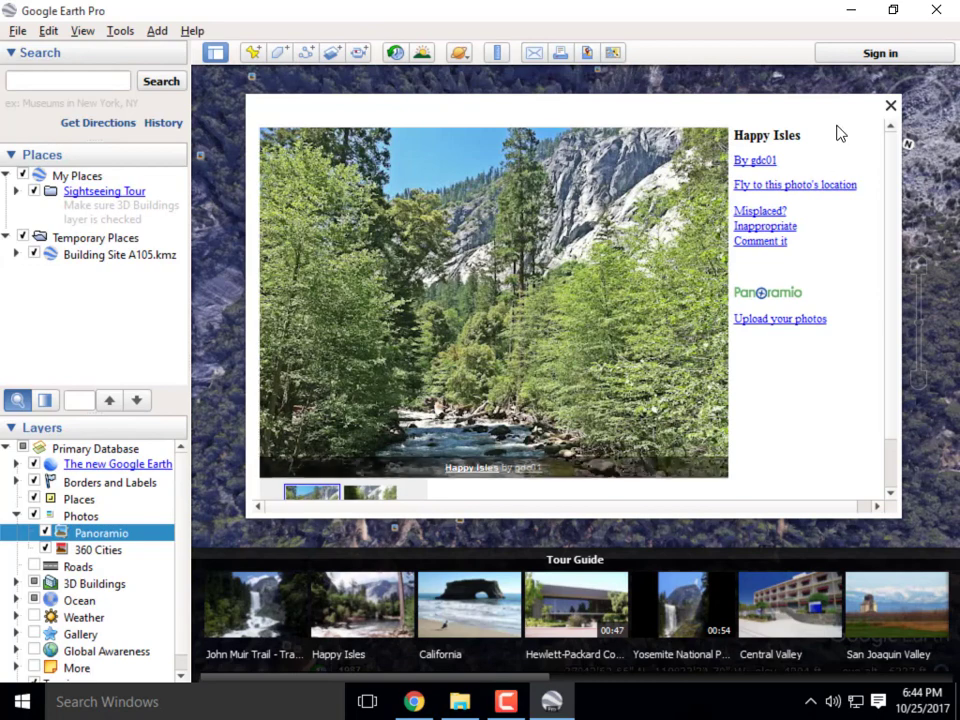
{"action": "left_click", "coordinate": [892, 104]}
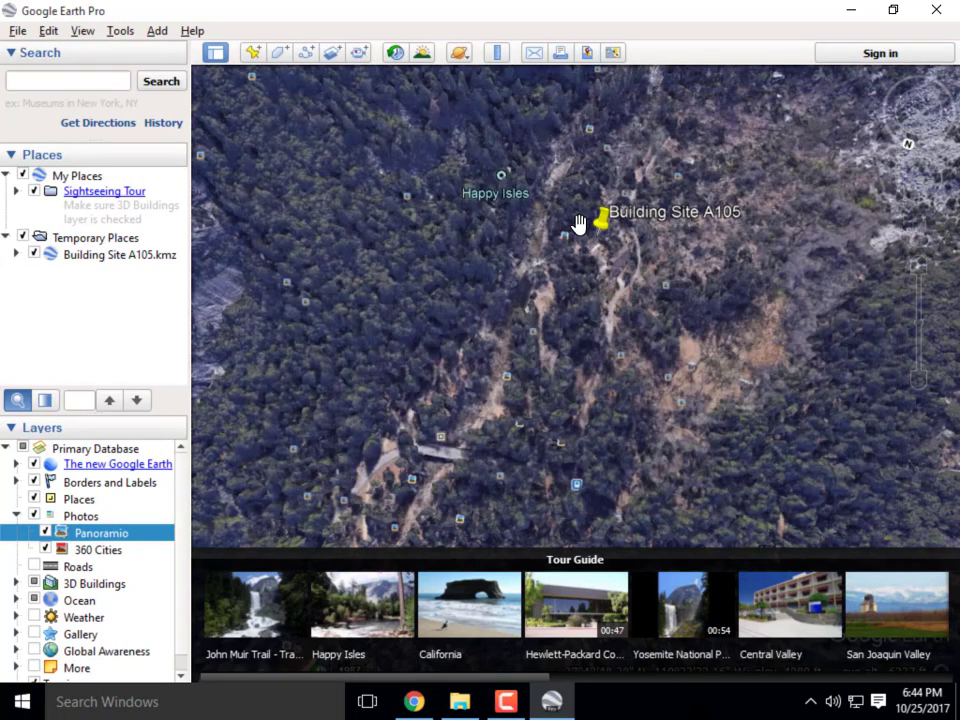
{"action": "left_click", "coordinate": [589, 129]}
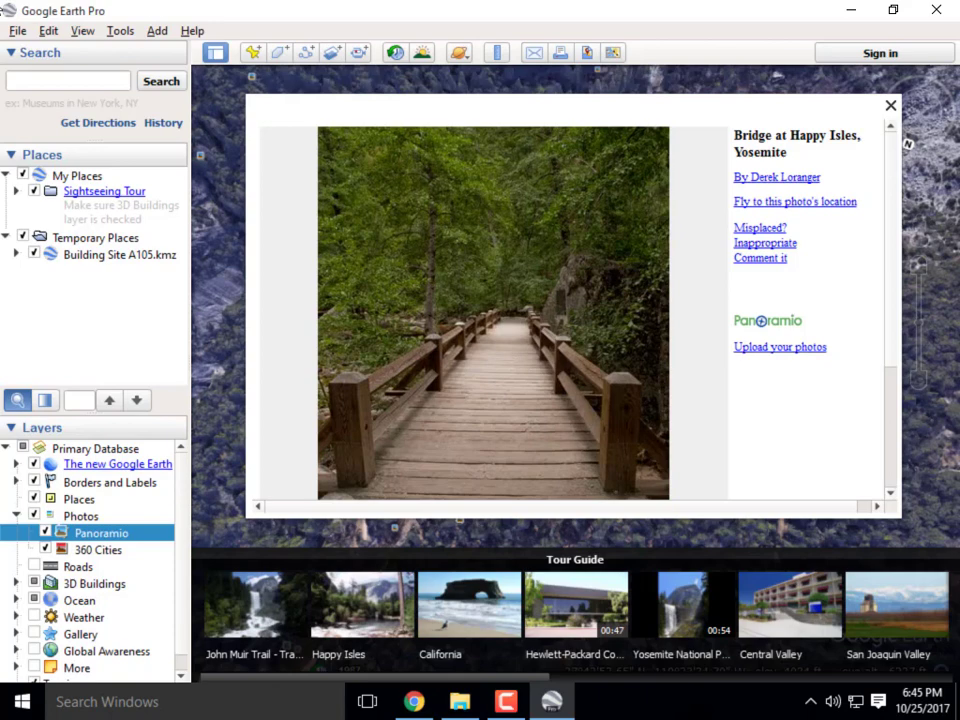
{"action": "left_click", "coordinate": [890, 106]}
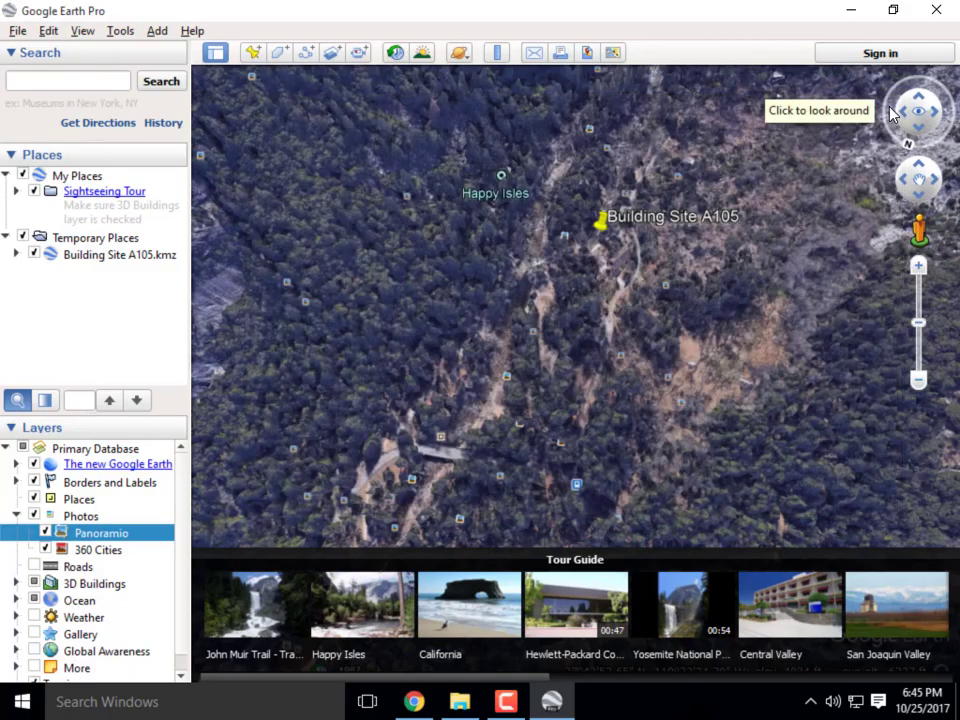
Examine how the canyon walls enclose Building Site A105 from tilted views looking up the valley.
{"action": "scroll", "coordinate": [621, 266], "scroll_direction": "up", "scroll_amount": 3}
{"action": "right_click_drag", "start_coordinate": [600, 319], "coordinate": [600, 266]}
{"action": "right_click_drag", "start_coordinate": [586, 349], "coordinate": [584, 424]}
{"action": "middle_click_drag", "start_coordinate": [584, 424], "coordinate": [585, 525]}
{"action": "middle_click_drag", "start_coordinate": [600, 294], "coordinate": [583, 338]}
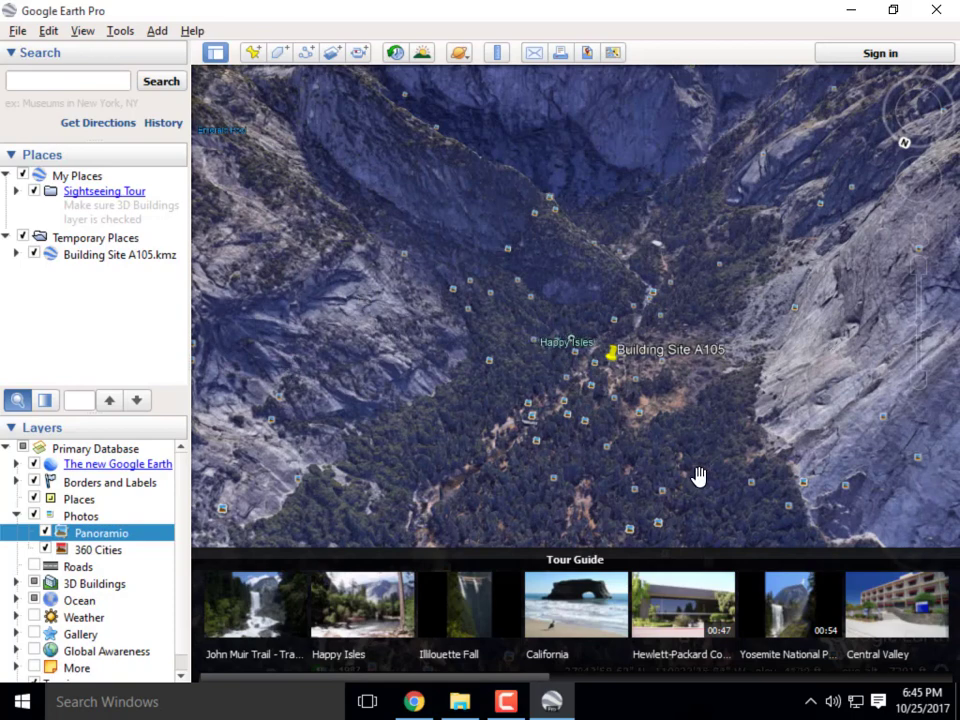
{"action": "scroll", "coordinate": [611, 443], "scroll_direction": "up", "scroll_amount": 1}
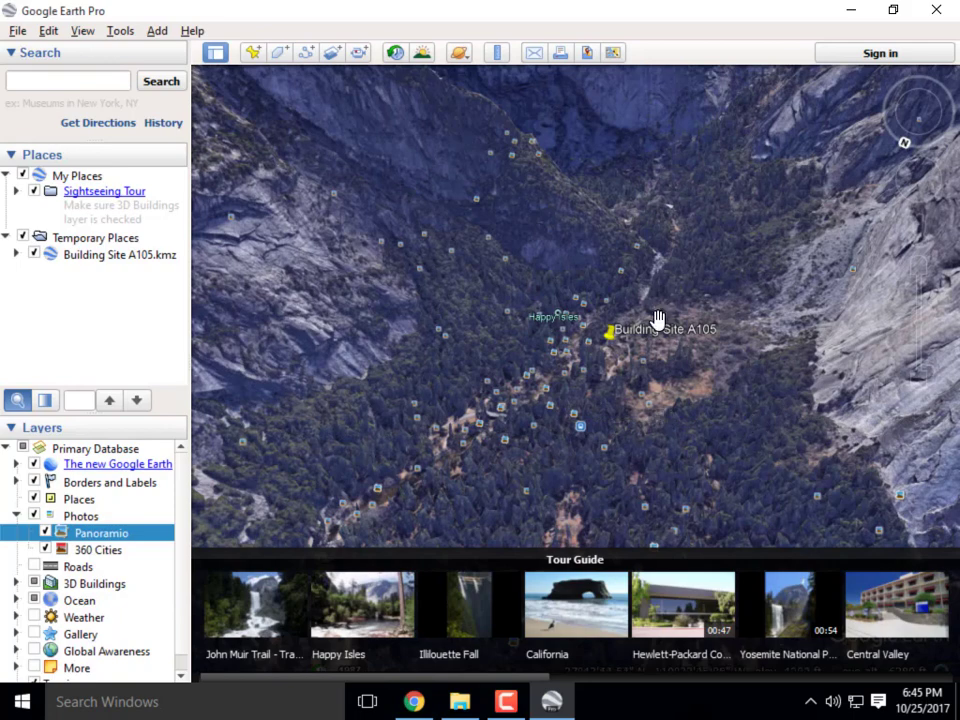
{"action": "scroll", "coordinate": [656, 318], "scroll_direction": "down", "scroll_amount": 1}
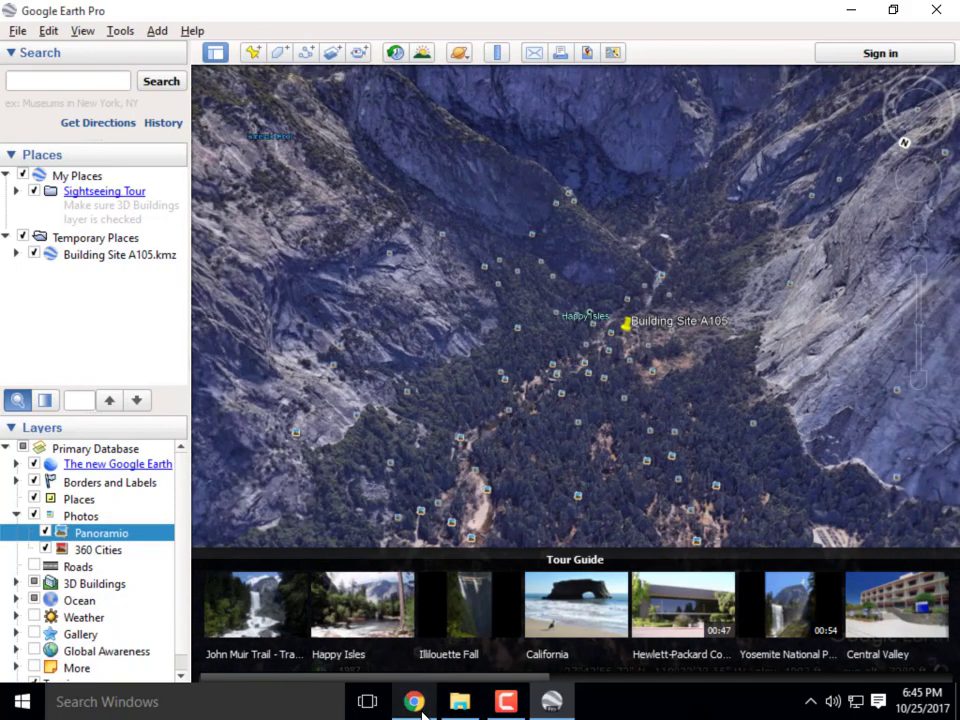
{"action": "scroll", "coordinate": [640, 348], "scroll_direction": "up", "scroll_amount": 2}
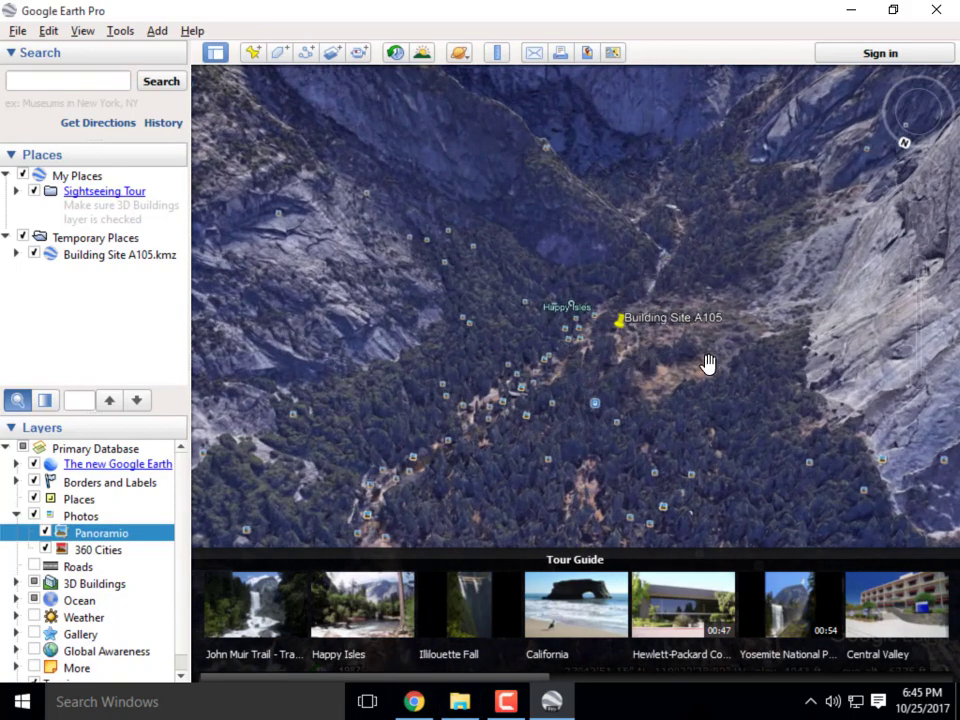
{"action": "scroll", "coordinate": [622, 385], "scroll_direction": "up", "scroll_amount": 1}
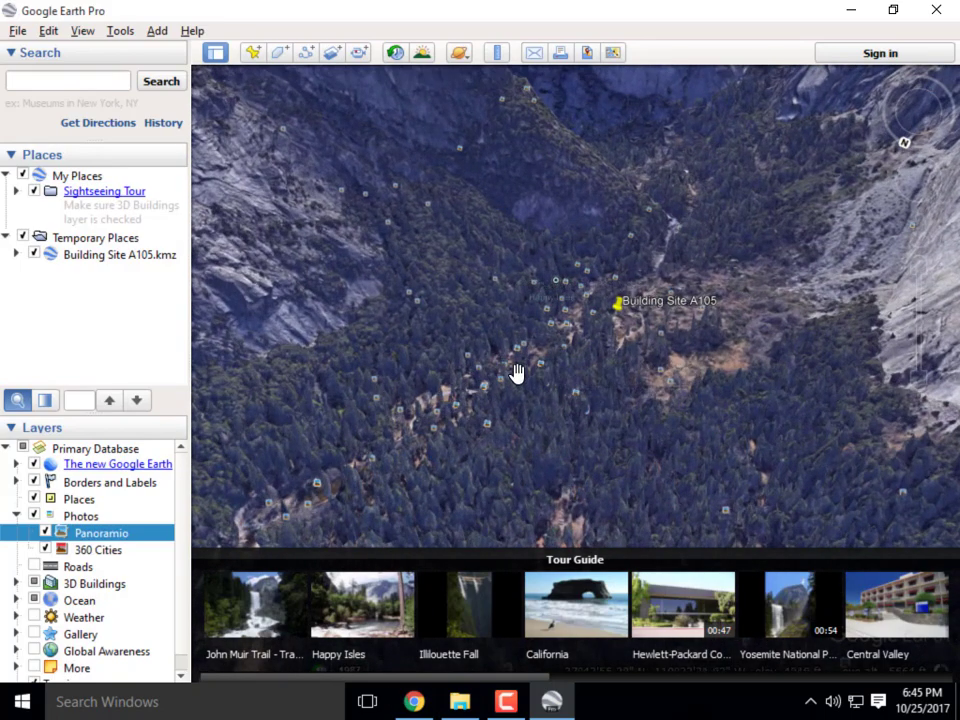
{"action": "middle_click_drag", "start_coordinate": [517, 373], "coordinate": [470, 246]}
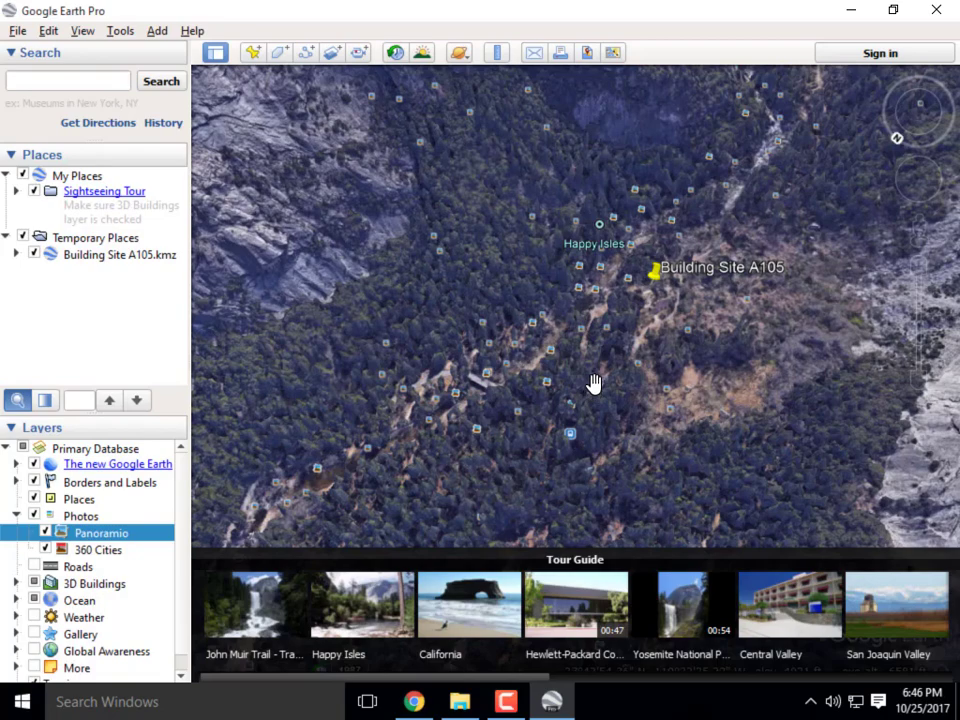
Examine the high cliffs and valley between Mirror Lake and Building Site A105 from a wider, rotated view.
{"action": "scroll", "coordinate": [598, 375], "scroll_direction": "down", "scroll_amount": 3}
{"action": "middle_click_drag", "start_coordinate": [545, 365], "coordinate": [550, 447]}
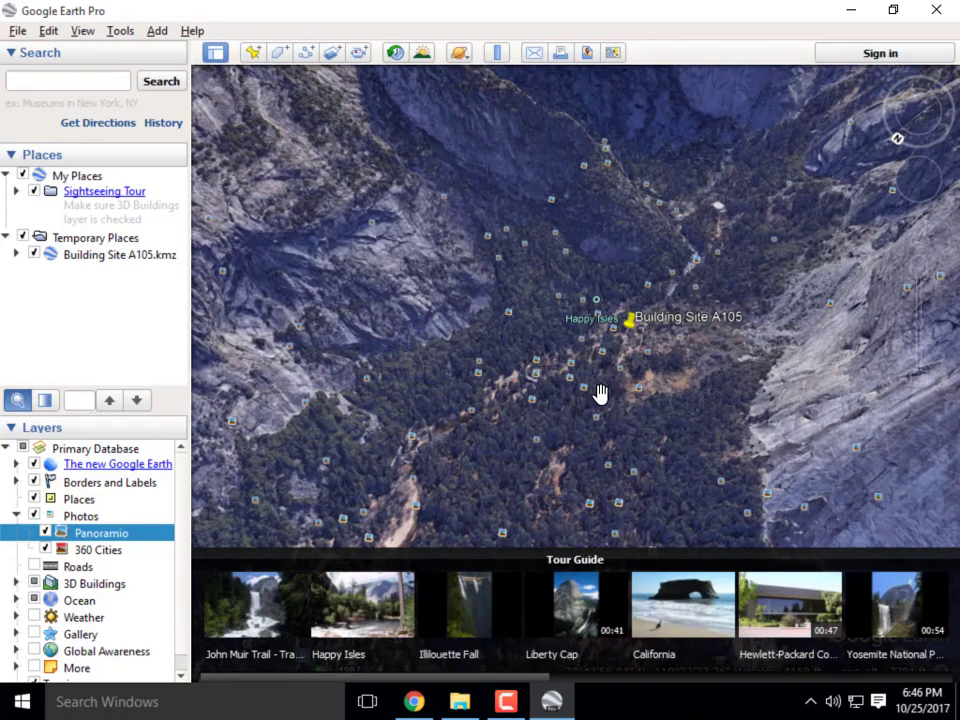
{"action": "scroll", "coordinate": [598, 393], "scroll_direction": "down", "scroll_amount": 3}
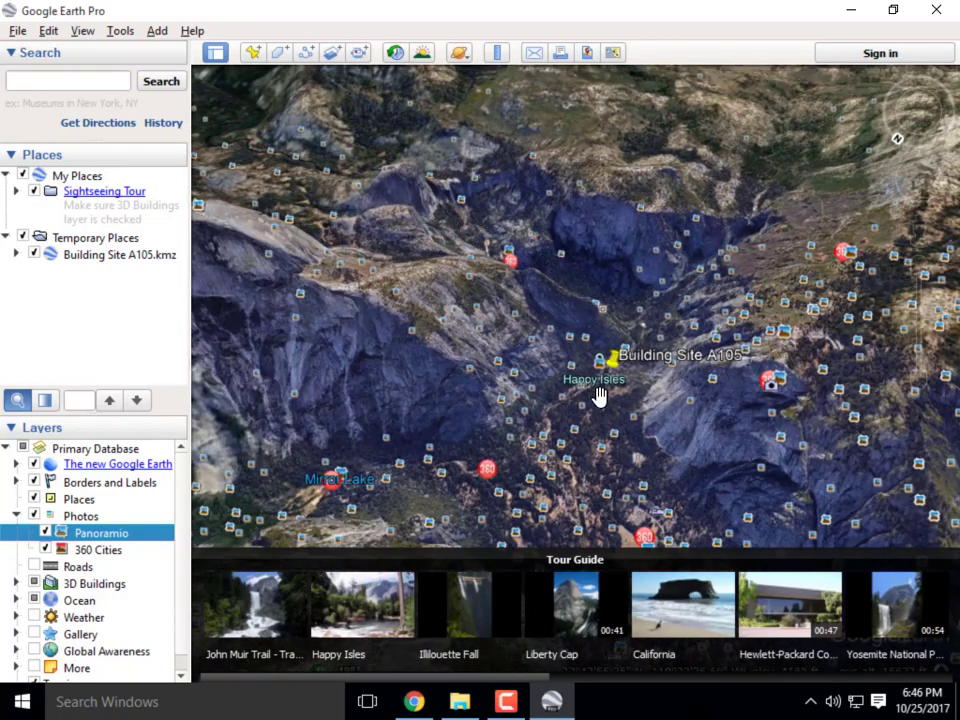
{"action": "scroll", "coordinate": [597, 388], "scroll_direction": "up", "scroll_amount": 3}
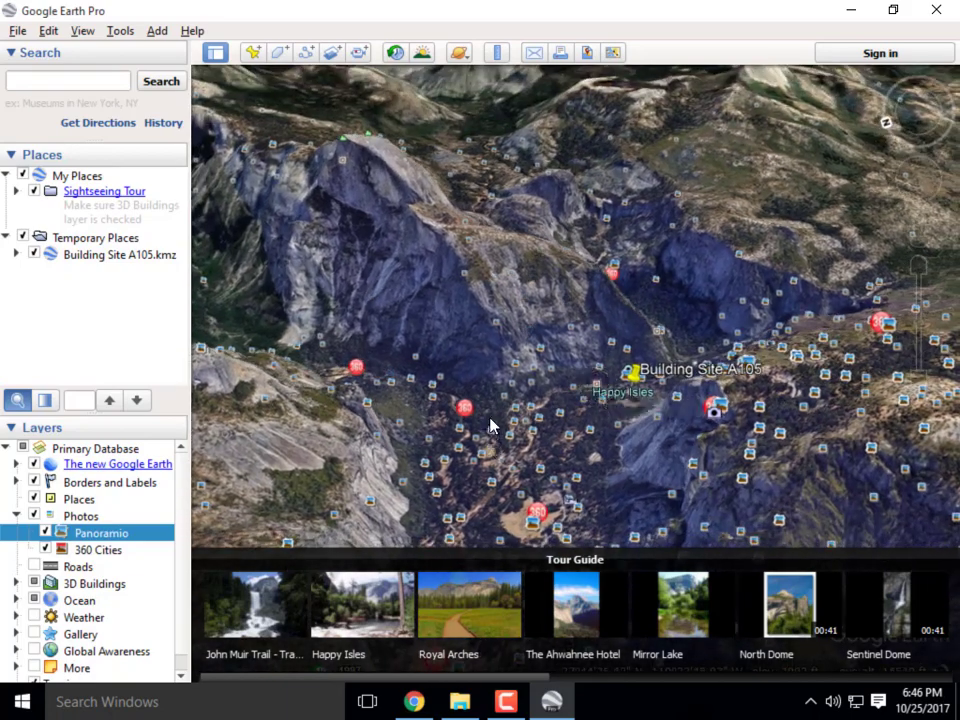
{"action": "right_click_drag", "start_coordinate": [527, 497], "coordinate": [530, 540]}
{"action": "middle_click_drag", "start_coordinate": [545, 413], "coordinate": [553, 289]}
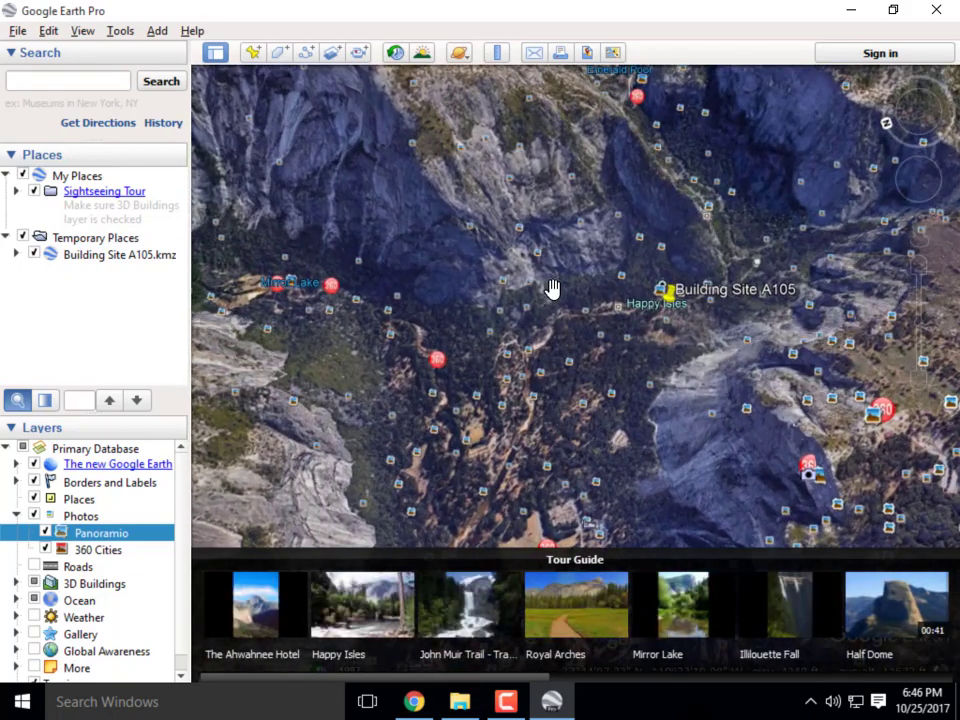
{"action": "scroll", "coordinate": [574, 313], "scroll_direction": "down", "scroll_amount": 3}
{"action": "scroll", "coordinate": [573, 507], "scroll_direction": "up", "scroll_amount": 1}
{"action": "scroll", "coordinate": [574, 507], "scroll_direction": "up", "scroll_amount": 2}
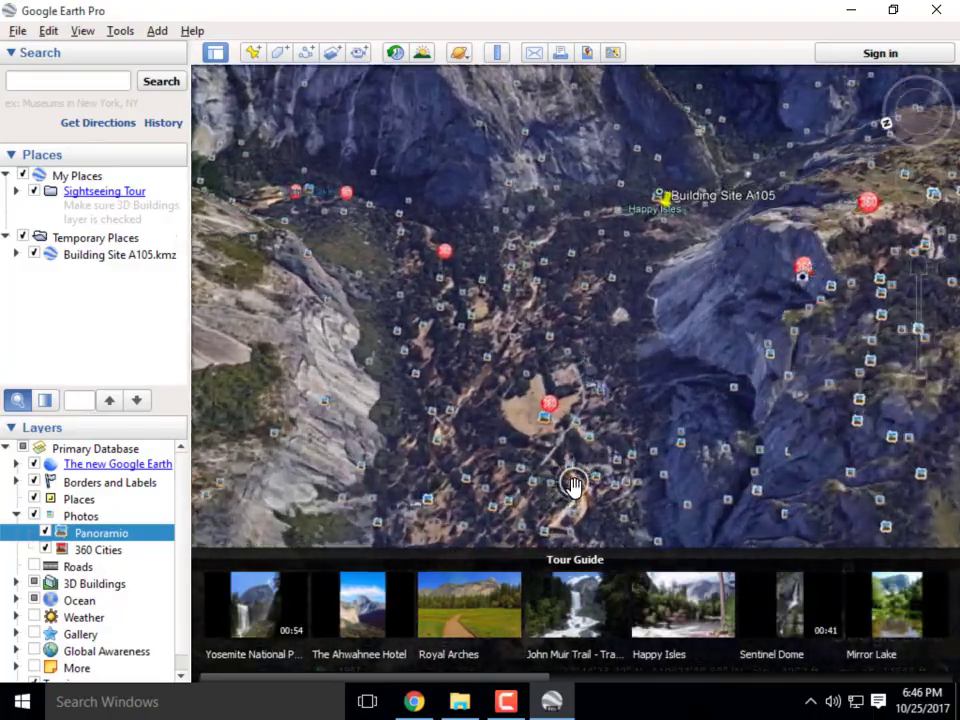
Examine the Yosemite Valley floor, its river and meadows in relation to Building Site A105.
{"action": "scroll", "coordinate": [576, 283], "scroll_direction": "down", "scroll_amount": 3}
{"action": "scroll", "coordinate": [575, 283], "scroll_direction": "down", "scroll_amount": 2}
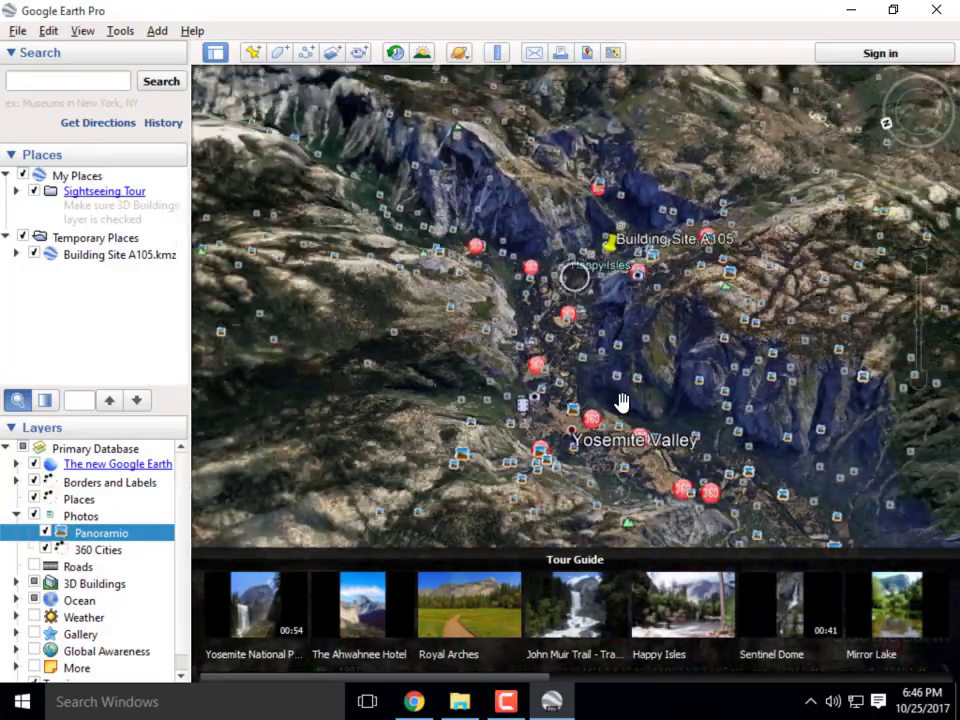
{"action": "scroll", "coordinate": [672, 500], "scroll_direction": "up", "scroll_amount": 1}
{"action": "scroll", "coordinate": [555, 375], "scroll_direction": "up", "scroll_amount": 3}
{"action": "scroll", "coordinate": [596, 393], "scroll_direction": "up", "scroll_amount": 2}
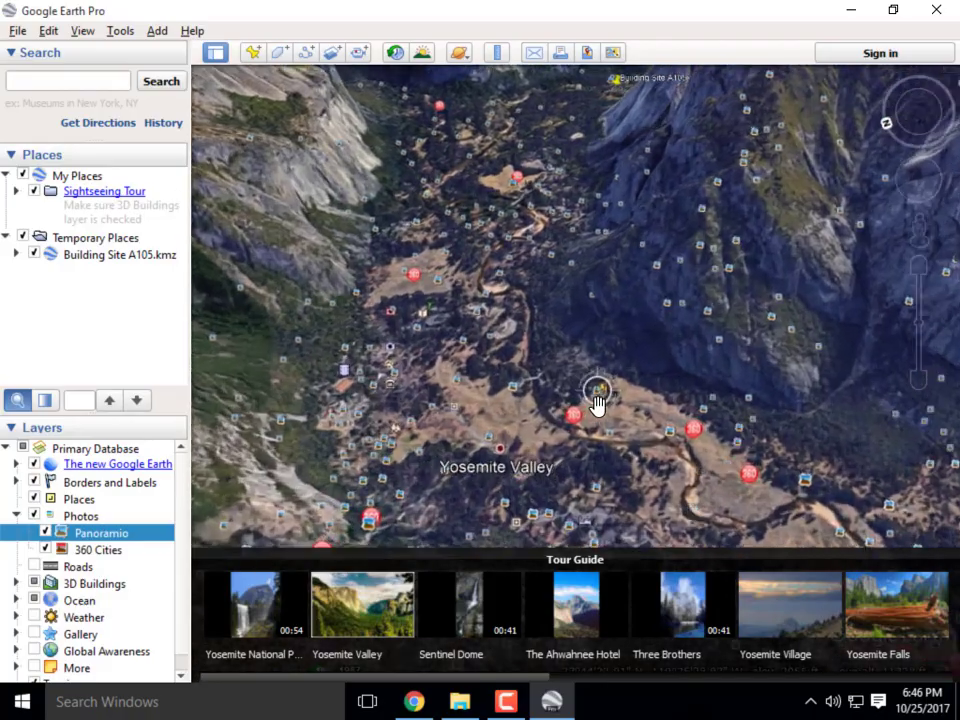
{"action": "middle_click_drag", "start_coordinate": [559, 381], "coordinate": [651, 396]}
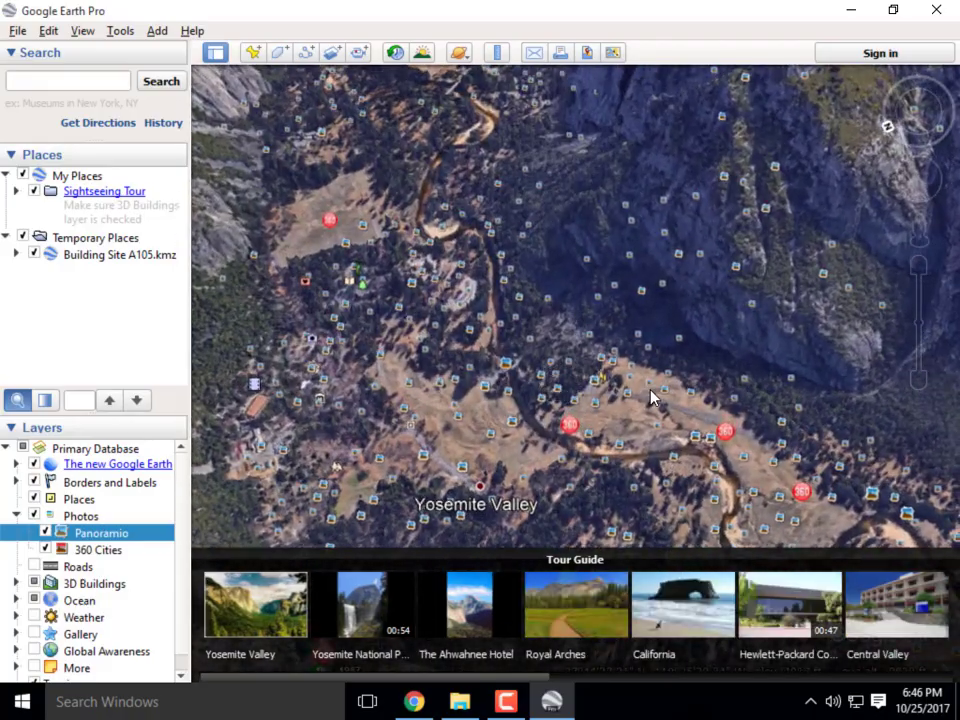
{"action": "scroll", "coordinate": [723, 446], "scroll_direction": "down", "scroll_amount": 1}
{"action": "scroll", "coordinate": [624, 412], "scroll_direction": "down", "scroll_amount": 2}
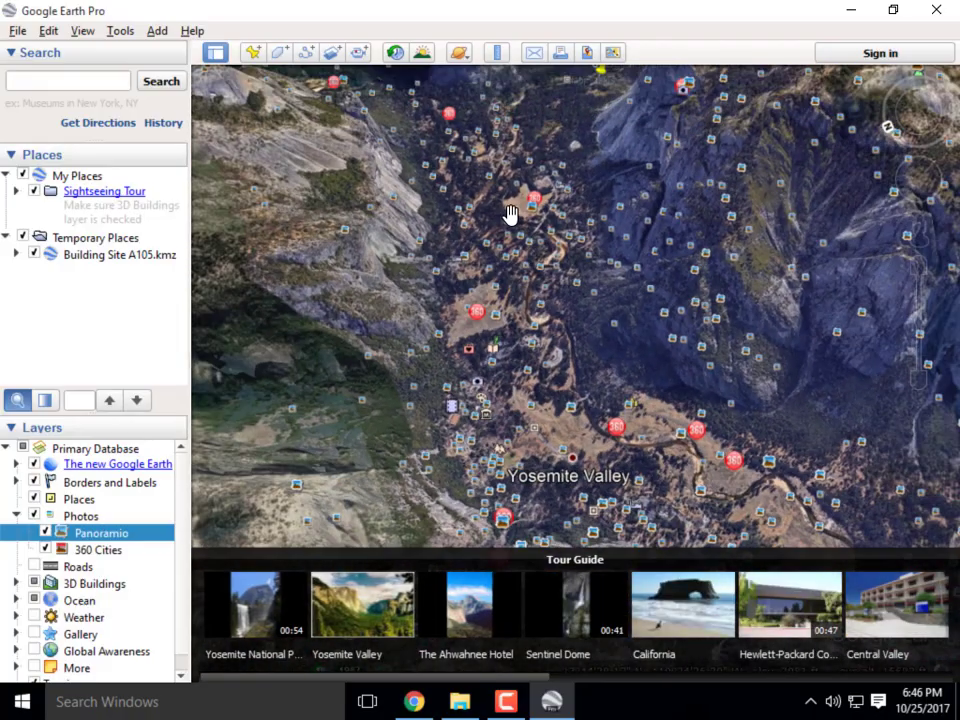
{"action": "scroll", "coordinate": [515, 211], "scroll_direction": "up", "scroll_amount": 3}
{"action": "scroll", "coordinate": [648, 468], "scroll_direction": "down", "scroll_amount": 1}
{"action": "scroll", "coordinate": [631, 290], "scroll_direction": "down", "scroll_amount": 4}
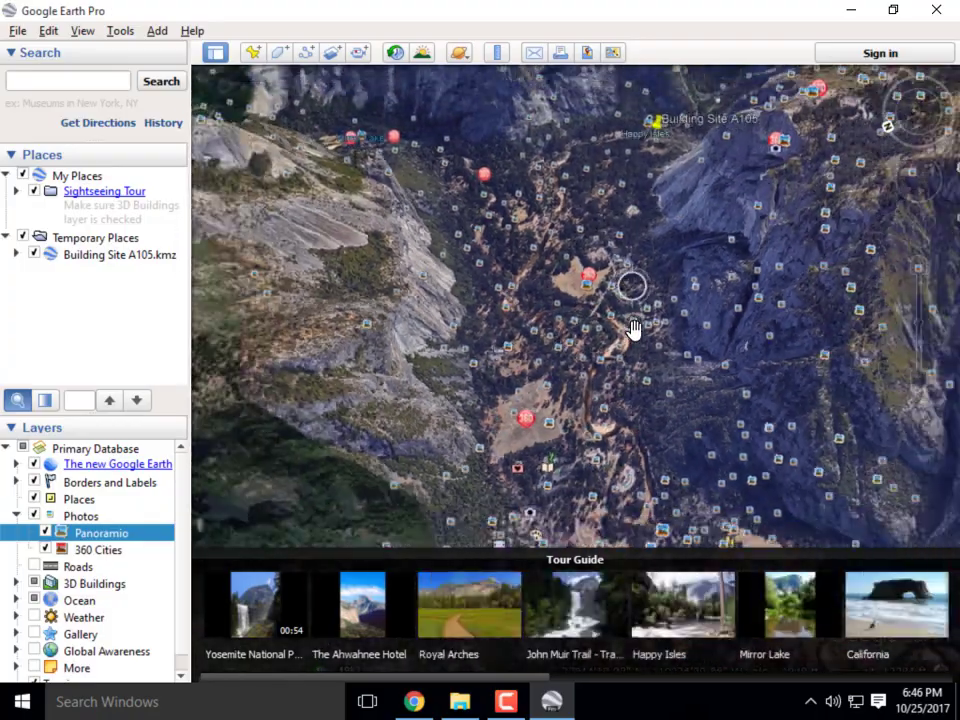
Examine the mountains around Building Site A105, from the Mirror Lake and Emerald Pool side to the surrounding high country.
{"action": "scroll", "coordinate": [654, 354], "scroll_direction": "up", "scroll_amount": 3}
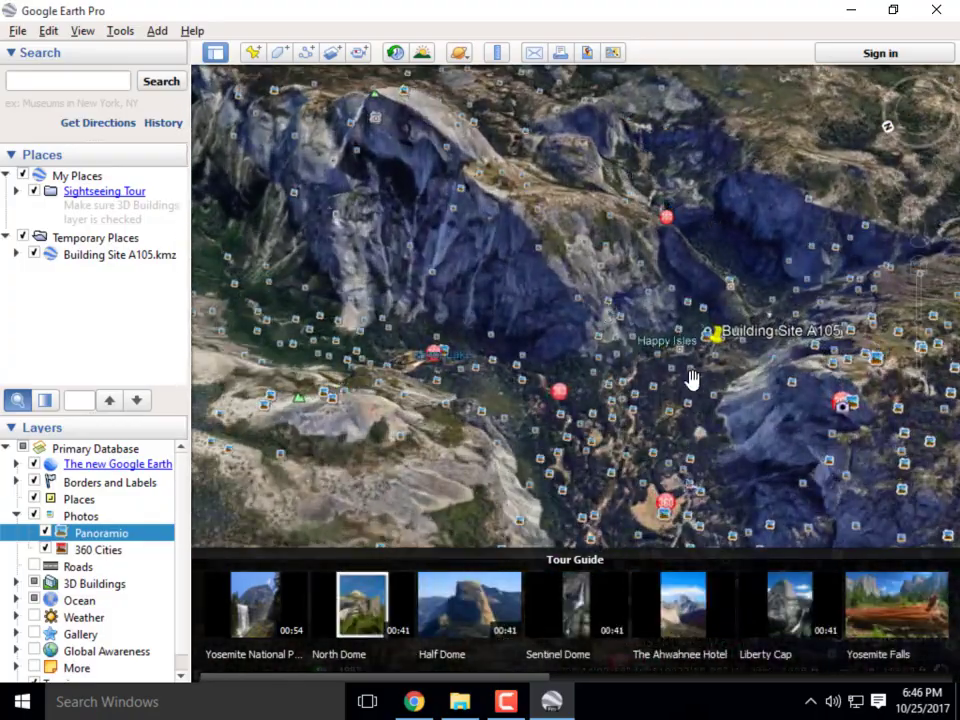
{"action": "scroll", "coordinate": [690, 379], "scroll_direction": "up", "scroll_amount": 2}
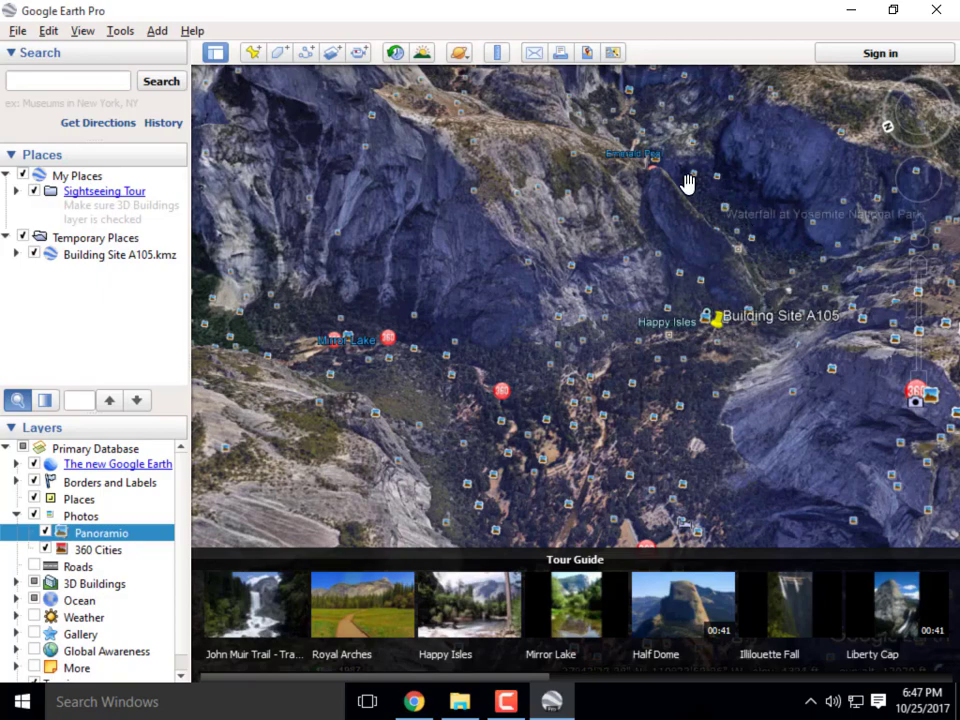
{"action": "middle_click_drag", "start_coordinate": [612, 292], "coordinate": [643, 243]}
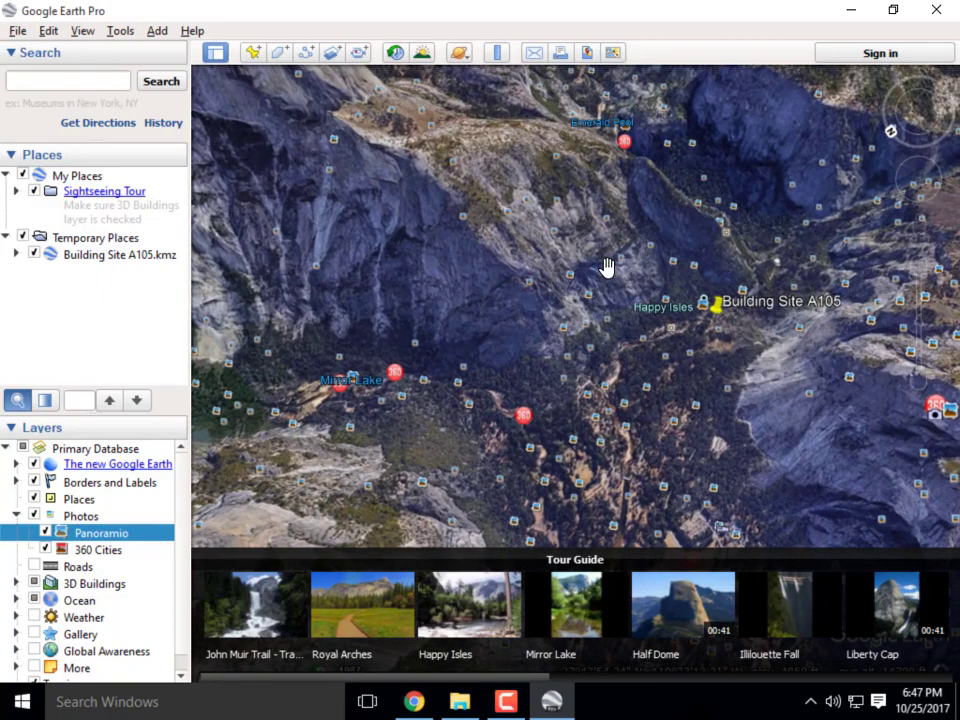
{"action": "scroll", "coordinate": [446, 356], "scroll_direction": "down", "scroll_amount": 3}
{"action": "middle_click_drag", "start_coordinate": [573, 318], "coordinate": [446, 360]}
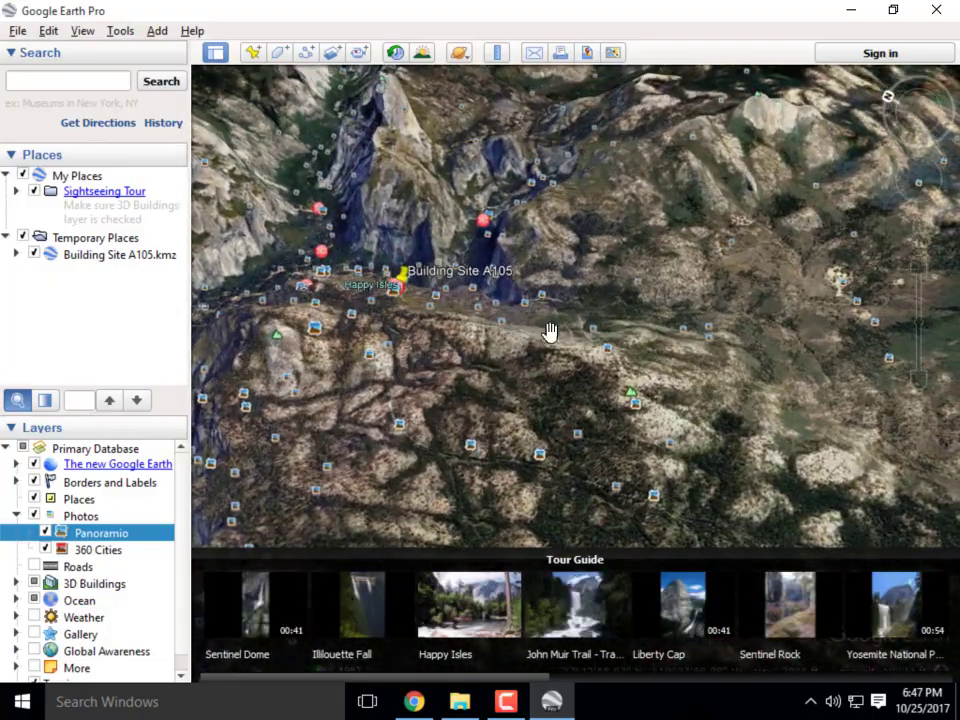
Examine the high country behind Building Site A105, from the cliffs above Emerald Pool around to the far side of the valley.
{"action": "right_click_drag", "start_coordinate": [583, 405], "coordinate": [600, 390]}
{"action": "middle_click_drag", "start_coordinate": [528, 118], "coordinate": [521, 205]}
{"action": "scroll", "coordinate": [527, 221], "scroll_direction": "up", "scroll_amount": 5}
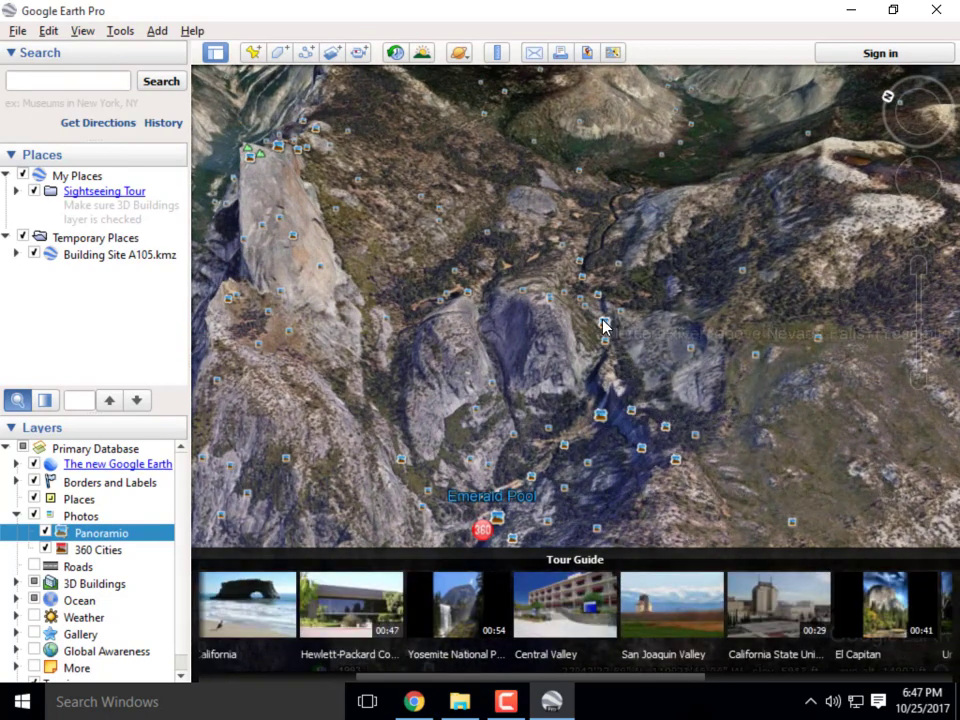
{"action": "scroll", "coordinate": [563, 190], "scroll_direction": "down", "scroll_amount": 5}
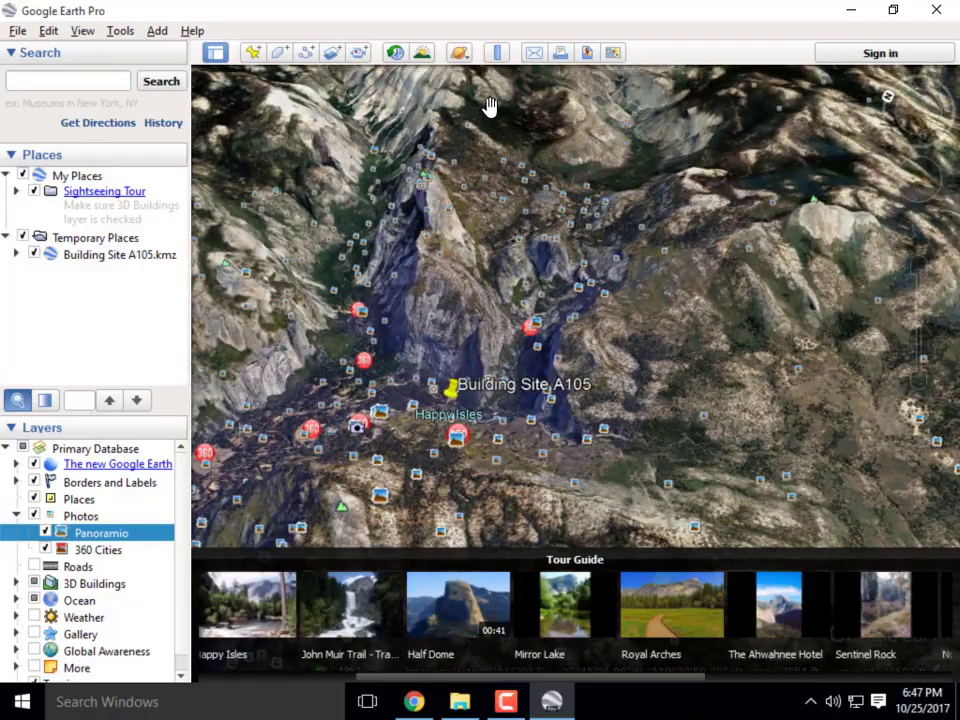
{"action": "scroll", "coordinate": [583, 171], "scroll_direction": "up", "scroll_amount": 5}
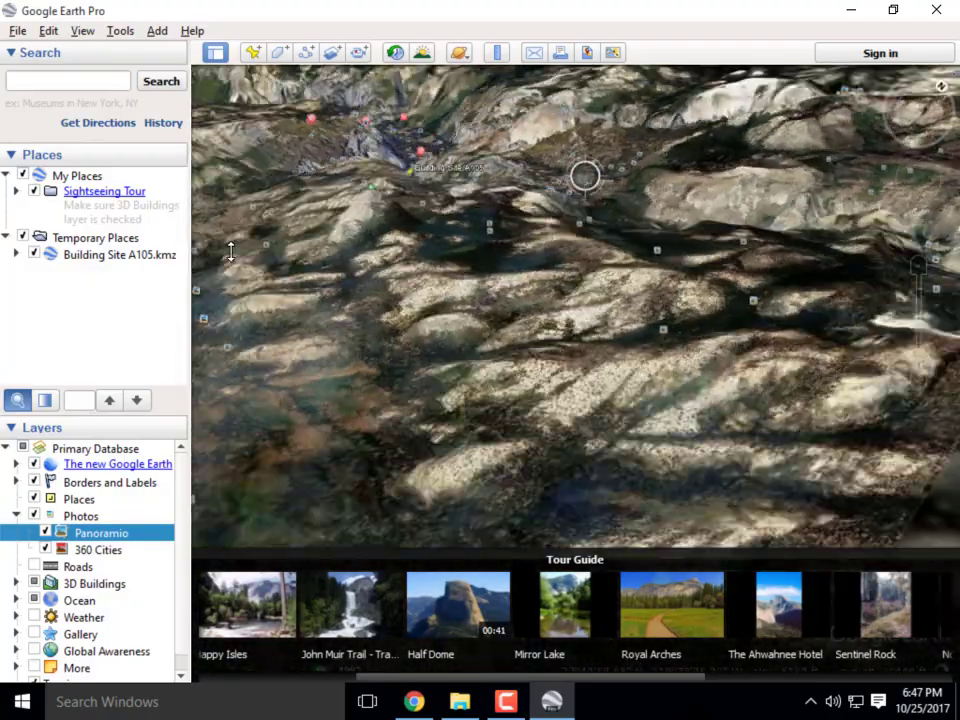
{"action": "scroll", "coordinate": [375, 379], "scroll_direction": "down", "scroll_amount": 4}
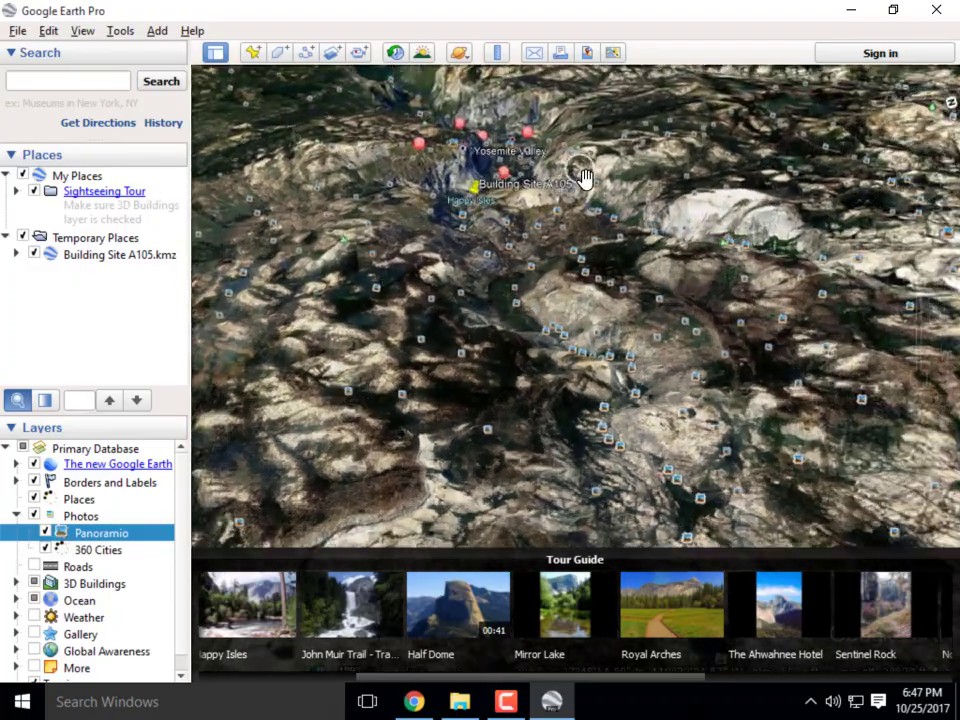
{"action": "scroll", "coordinate": [581, 171], "scroll_direction": "up", "scroll_amount": 5}
{"action": "scroll", "coordinate": [628, 285], "scroll_direction": "down", "scroll_amount": 3}
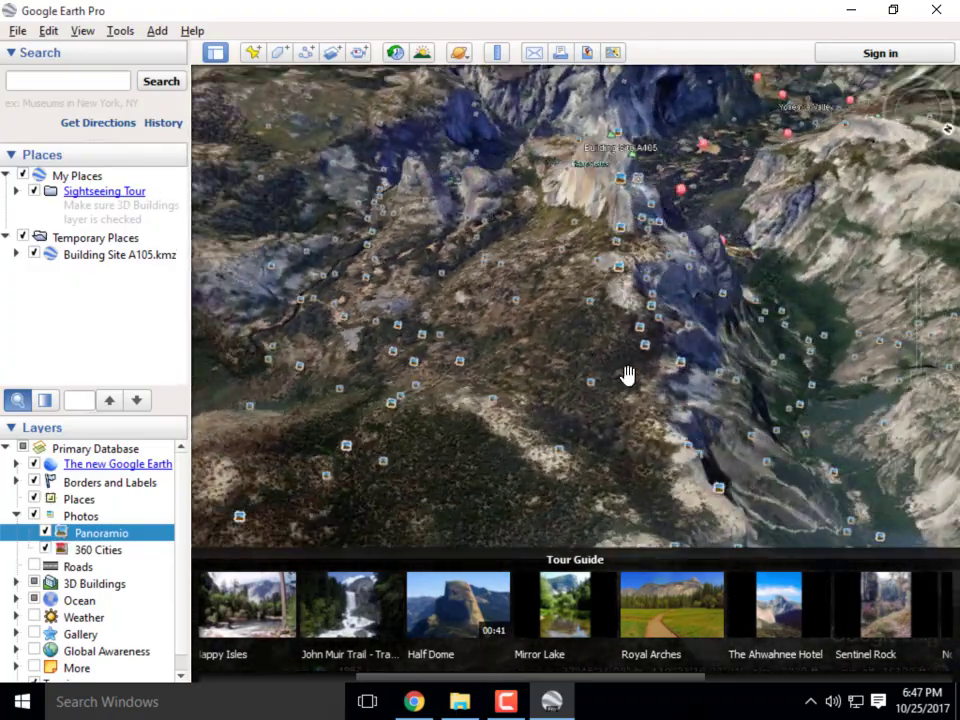
Examine Half Dome up close from its back side, with the valley beyond it.
{"action": "scroll", "coordinate": [640, 260], "scroll_direction": "up", "scroll_amount": 5}
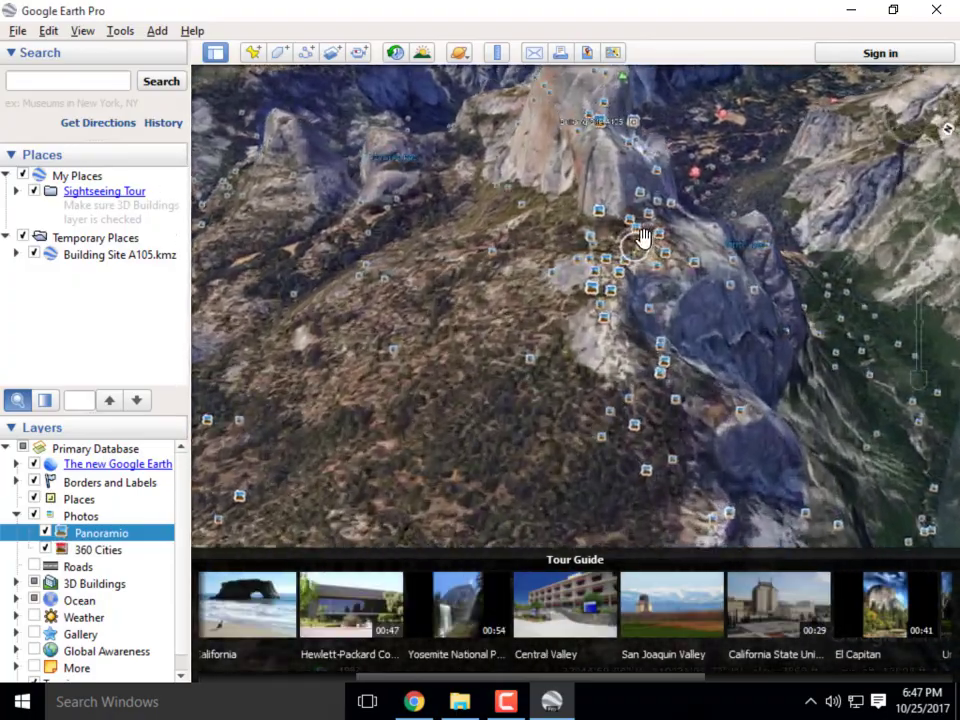
{"action": "scroll", "coordinate": [604, 376], "scroll_direction": "down", "scroll_amount": 3}
{"action": "scroll", "coordinate": [621, 169], "scroll_direction": "up", "scroll_amount": 4}
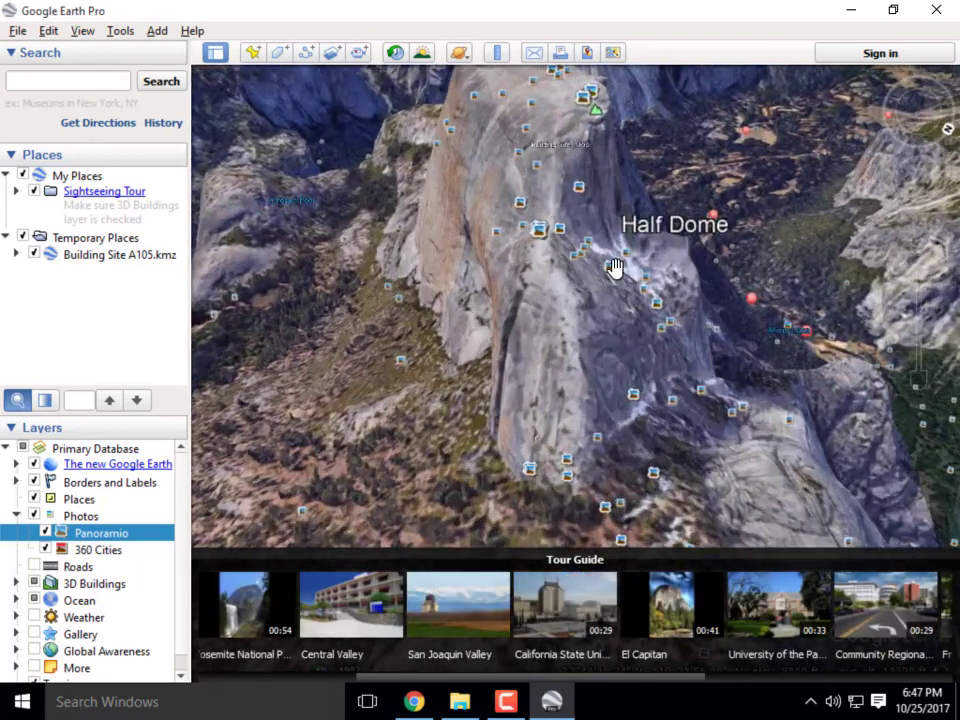
{"action": "scroll", "coordinate": [605, 312], "scroll_direction": "down", "scroll_amount": 2}
{"action": "right_click_drag", "start_coordinate": [605, 397], "coordinate": [557, 454]}
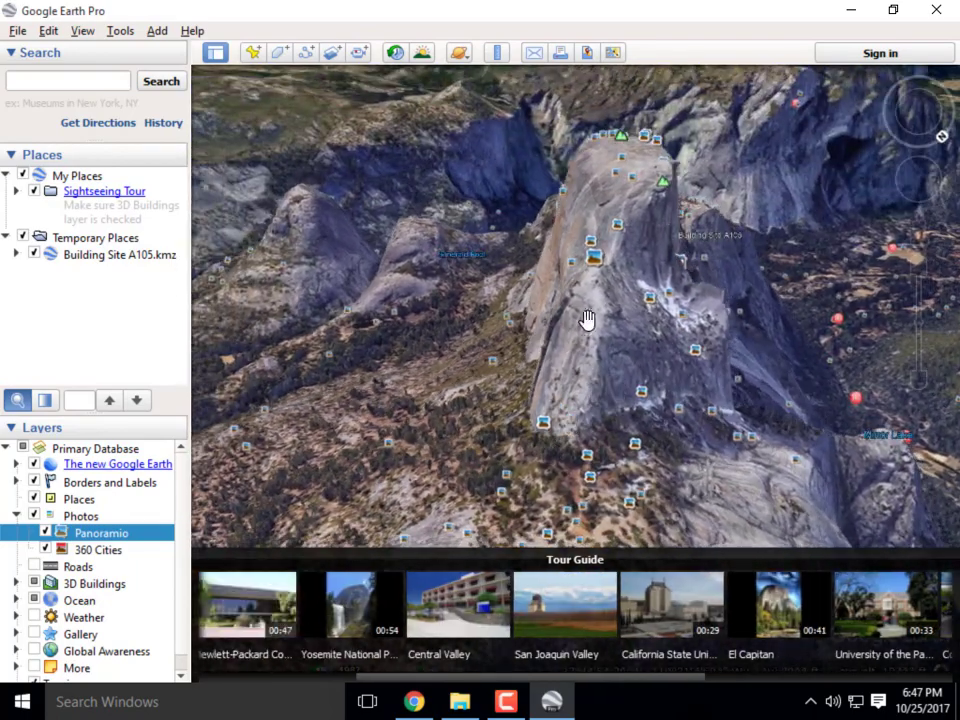
{"action": "scroll", "coordinate": [670, 172], "scroll_direction": "up", "scroll_amount": 3}
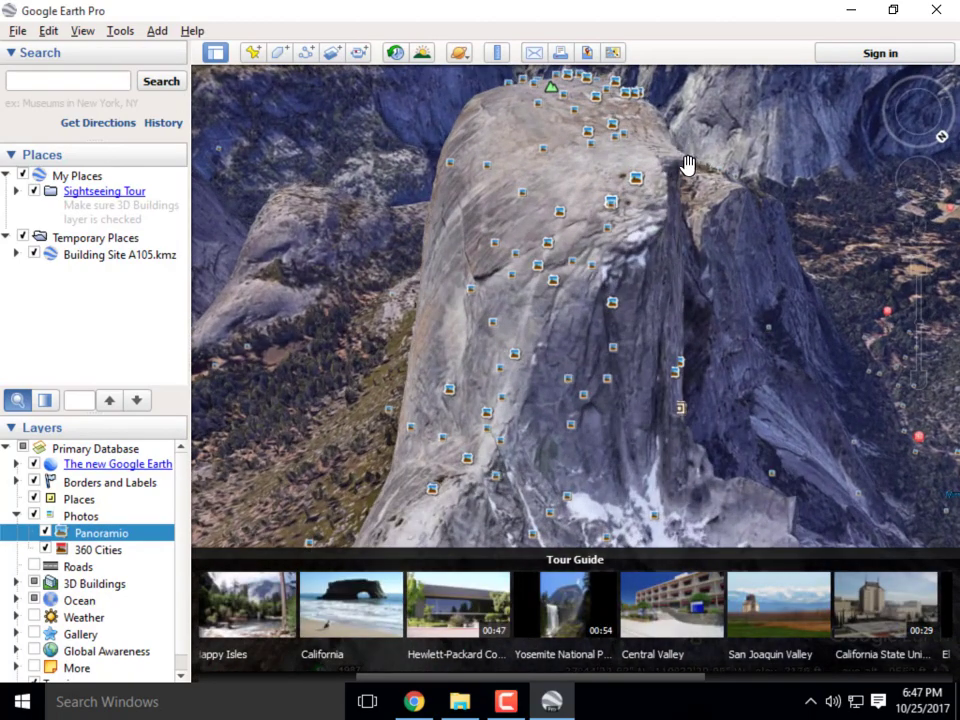
{"action": "scroll", "coordinate": [680, 157], "scroll_direction": "down", "scroll_amount": 1}
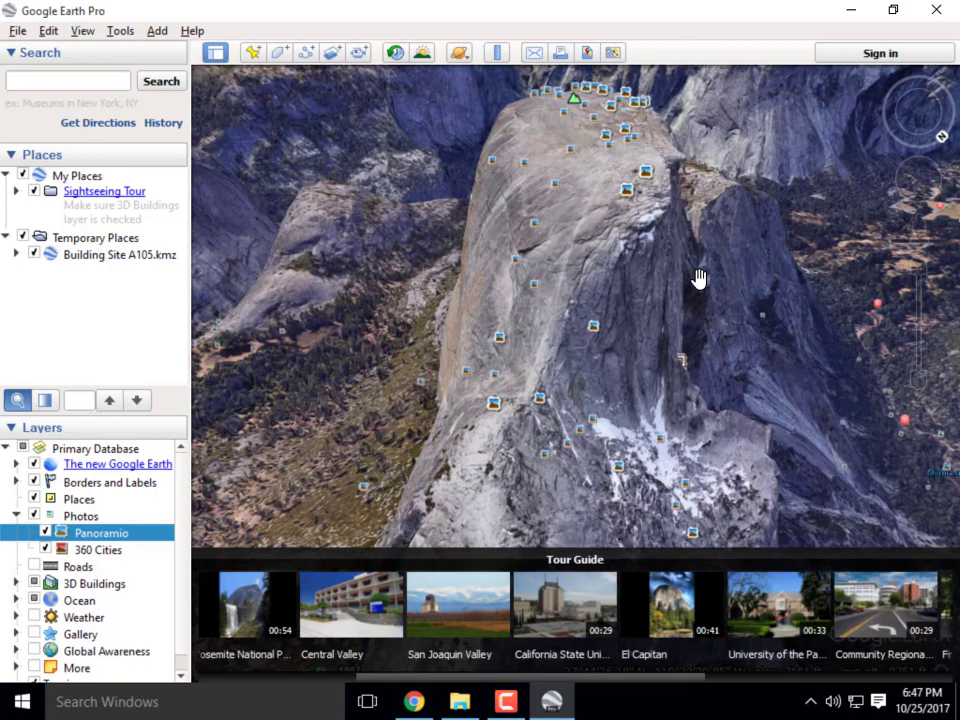
View the Half Dome photos "Half Dome, the face of Yosemite" and "Over the edge of Half Dome".
{"action": "left_click", "coordinate": [625, 133]}
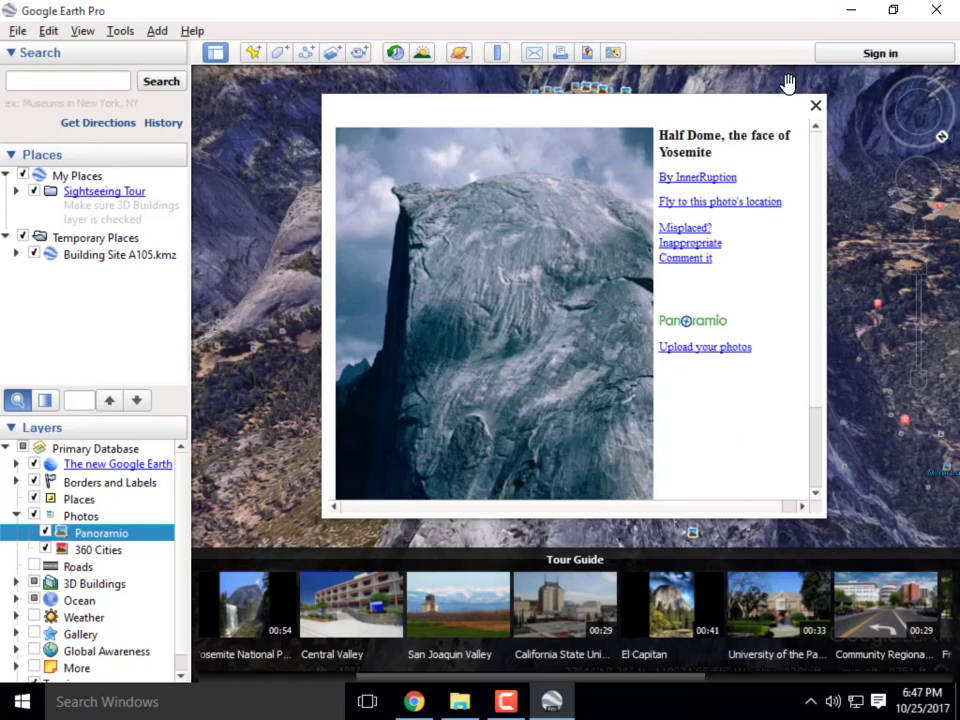
{"action": "left_click", "coordinate": [816, 106]}
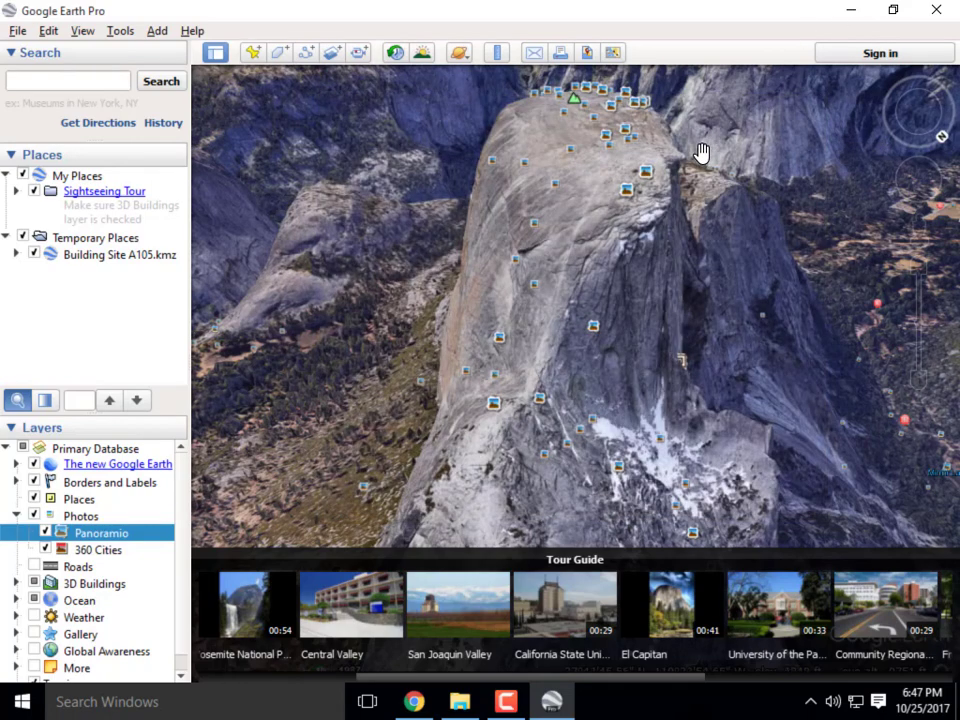
{"action": "left_click", "coordinate": [608, 140]}
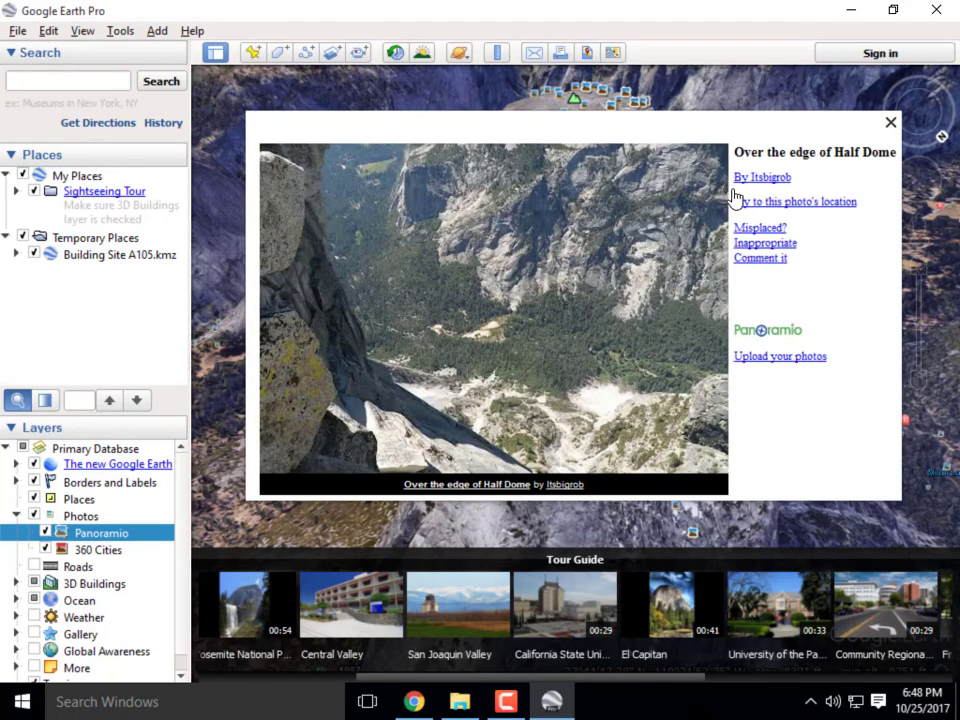
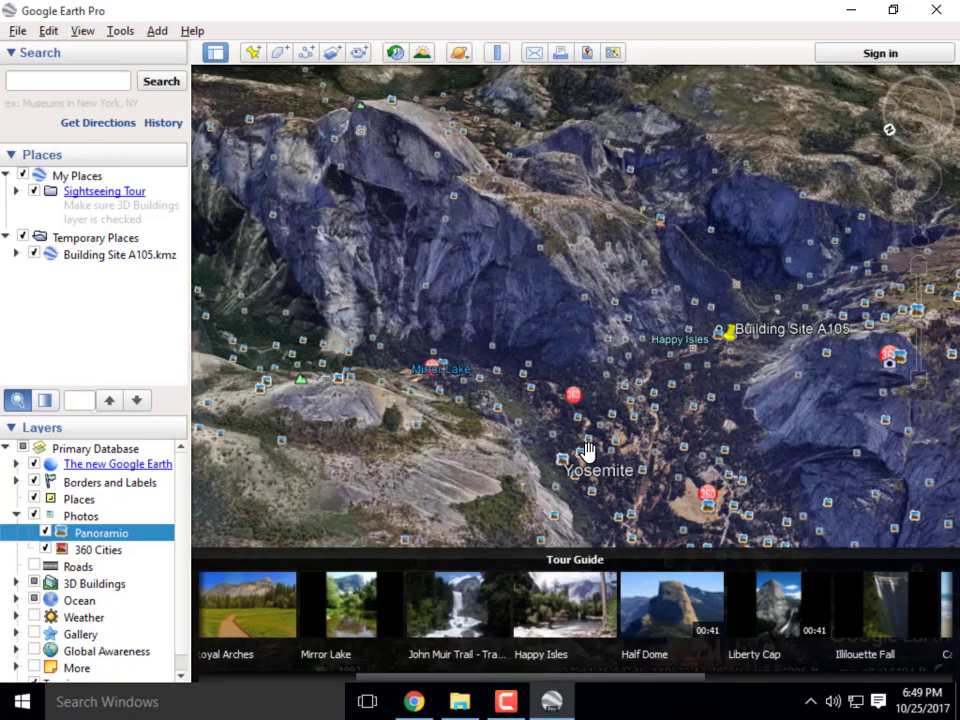
Examine the valley around Building Site A105 up close and view the "Happy Isles" photo taken near the marker.
{"action": "middle_click_drag", "start_coordinate": [705, 319], "coordinate": [506, 411]}
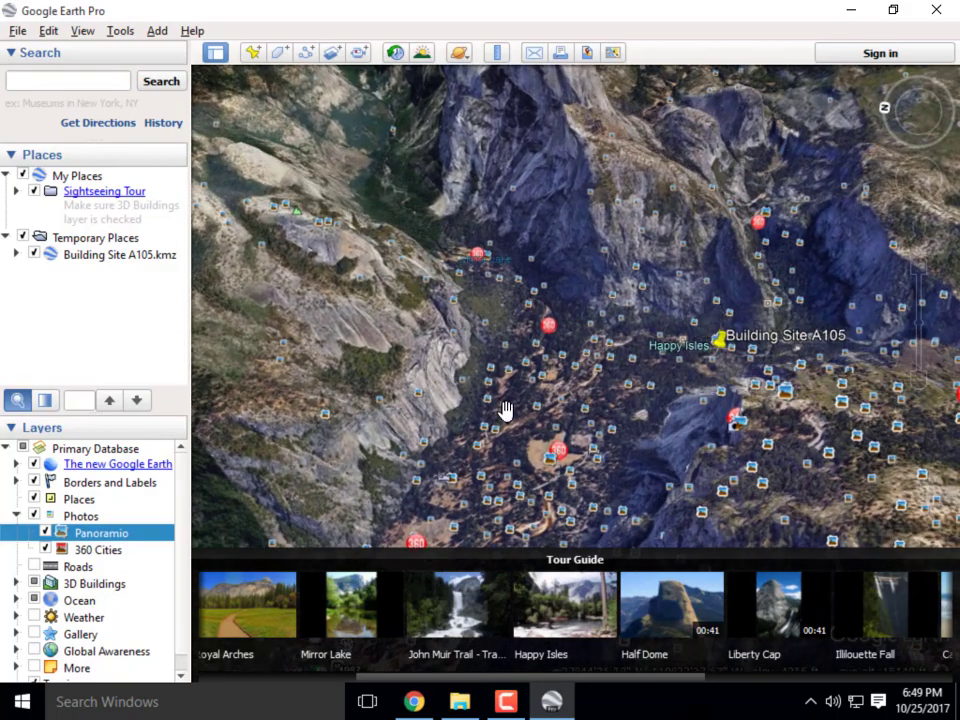
{"action": "scroll", "coordinate": [506, 411], "scroll_direction": "down", "scroll_amount": 2}
{"action": "scroll", "coordinate": [660, 353], "scroll_direction": "up", "scroll_amount": 3}
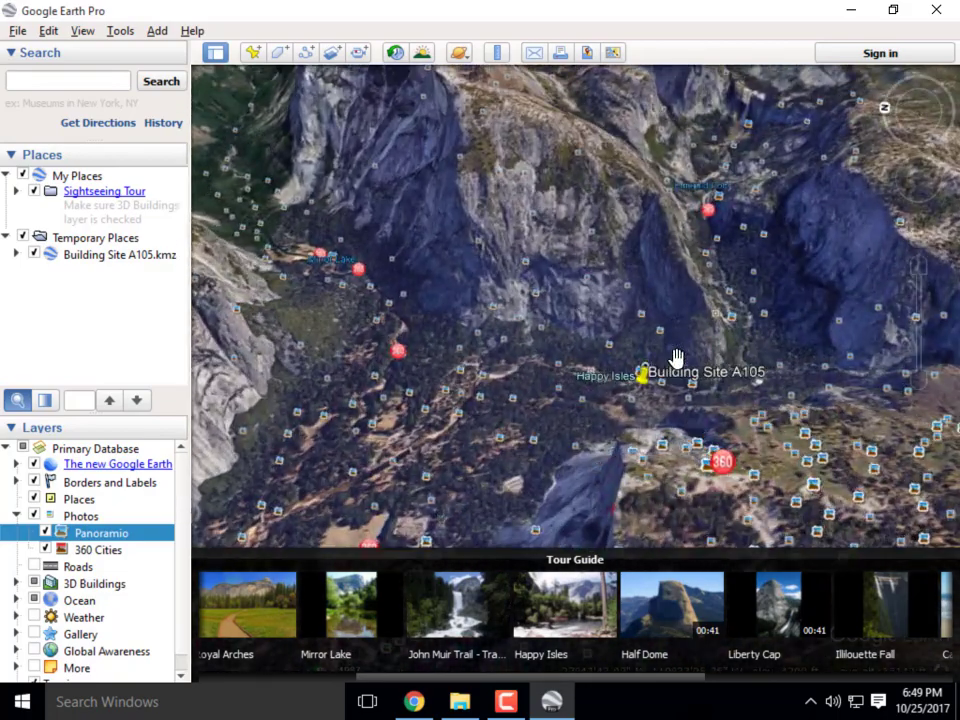
{"action": "middle_click_drag", "start_coordinate": [676, 357], "coordinate": [517, 372]}
{"action": "scroll", "coordinate": [517, 372], "scroll_direction": "up", "scroll_amount": 2}
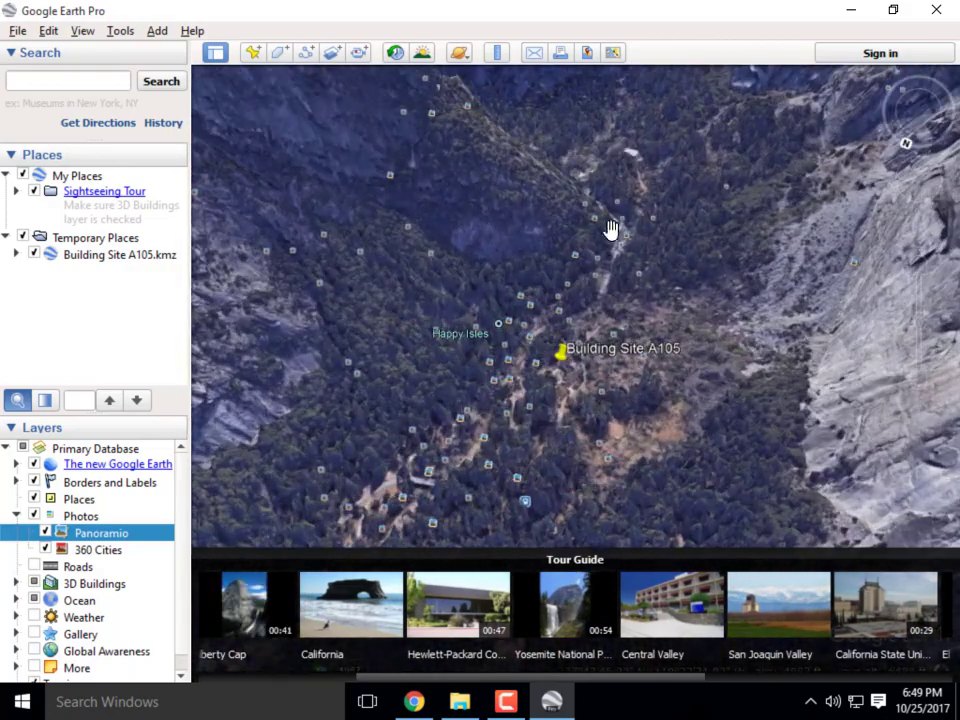
{"action": "middle_click_drag", "start_coordinate": [585, 388], "coordinate": [519, 358]}
{"action": "left_click", "coordinate": [516, 362]}
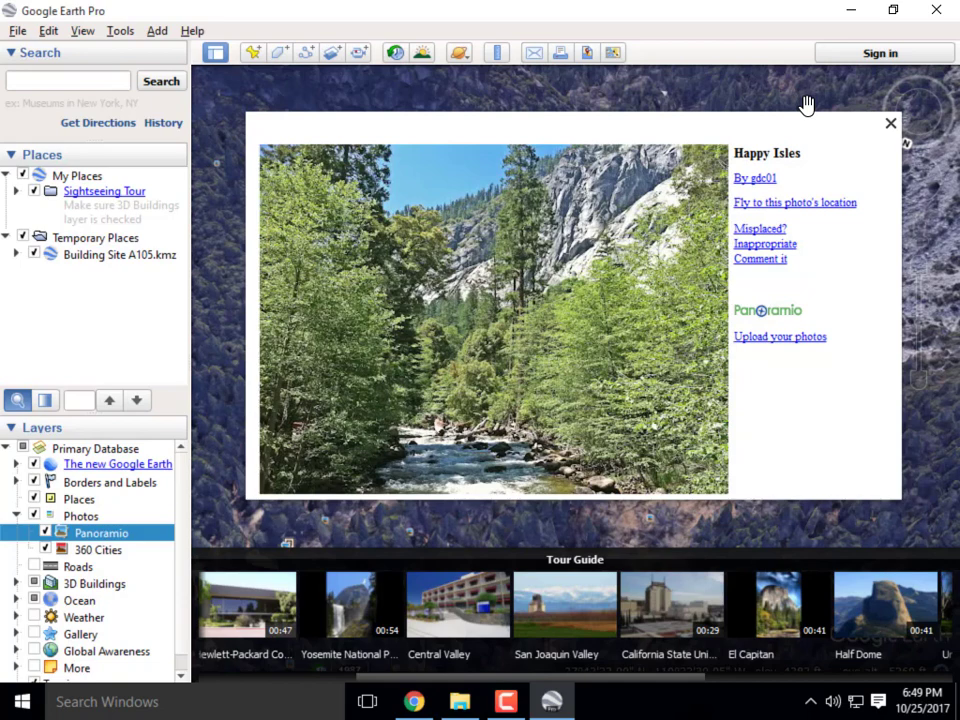
{"action": "left_click", "coordinate": [891, 126]}
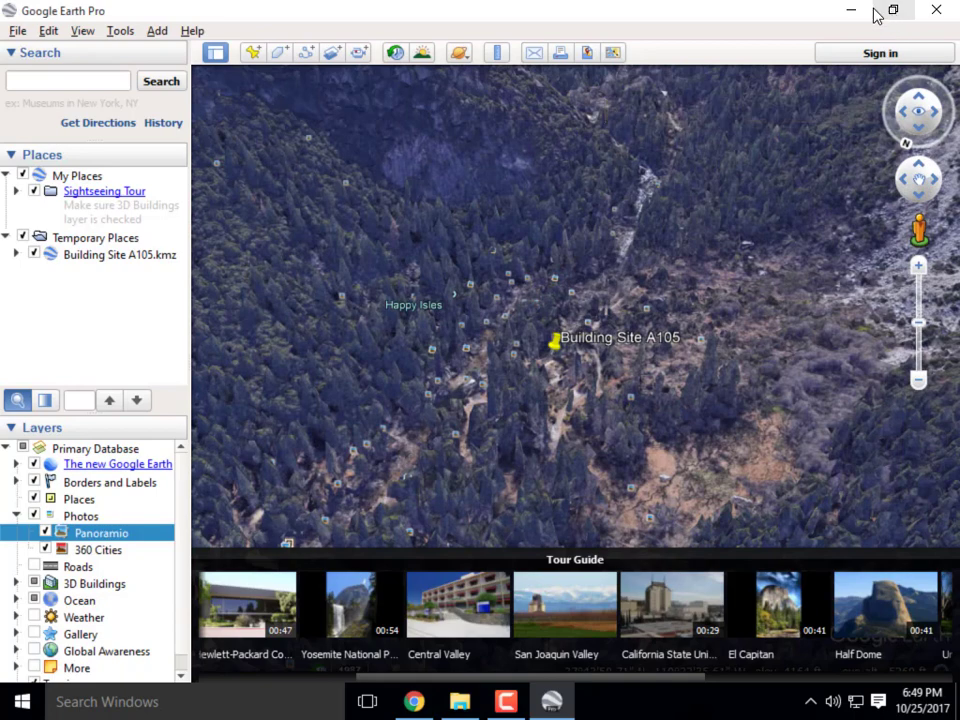
Switch to the Exercise 21 page in Chrome, enlarge its description box and read the topography, plan and turn-in instructions.
{"action": "left_click", "coordinate": [855, 17]}
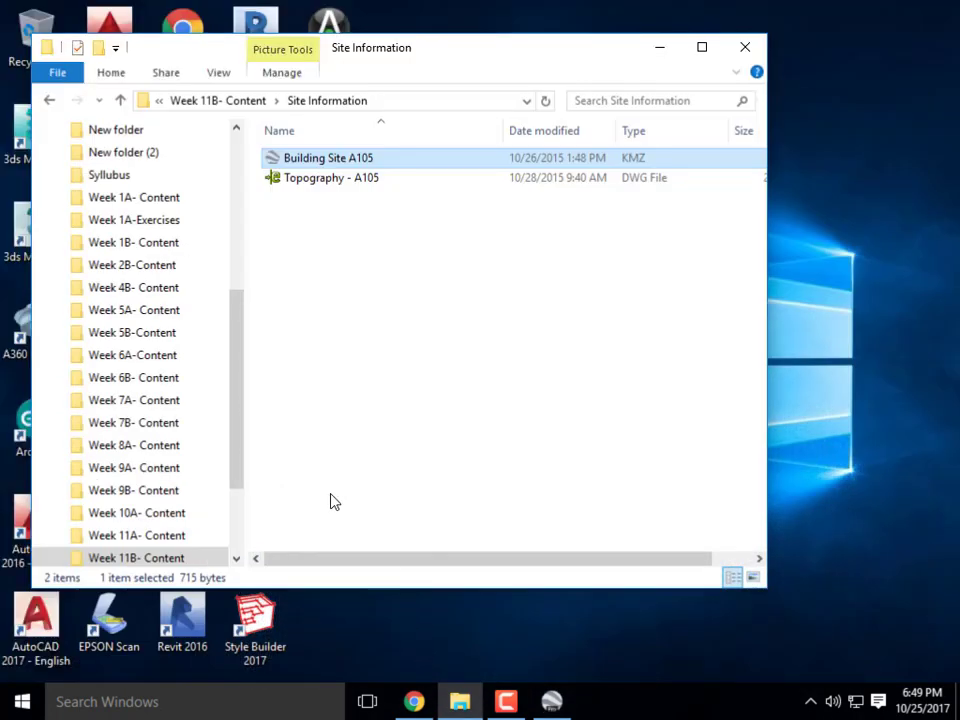
{"action": "left_click", "coordinate": [414, 701]}
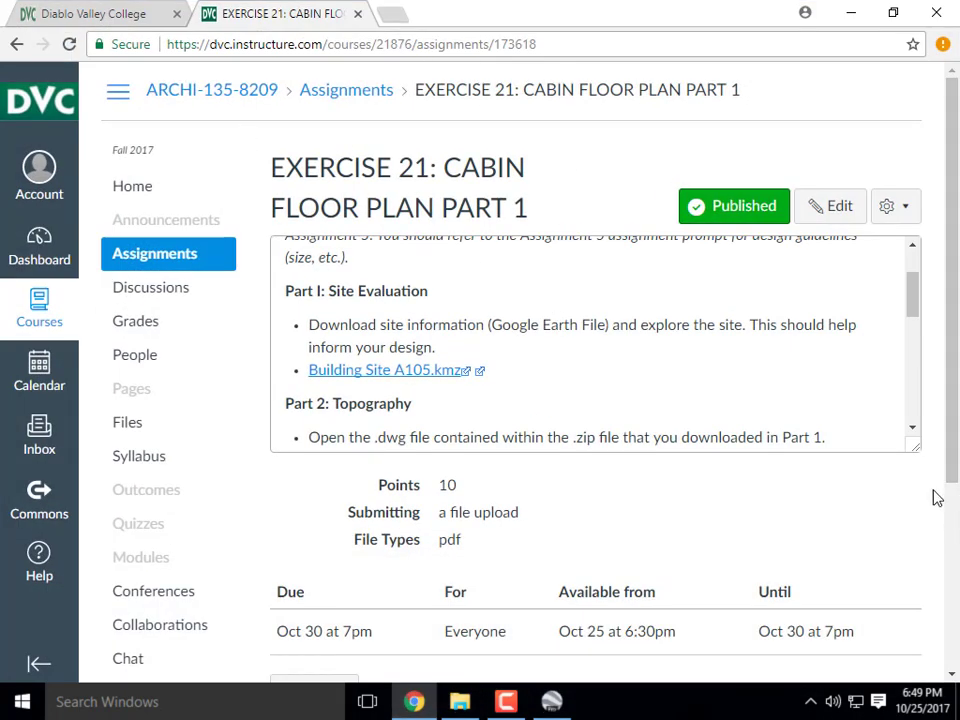
{"action": "left_click_drag", "start_coordinate": [918, 453], "coordinate": [900, 639]}
{"action": "scroll", "coordinate": [643, 405], "scroll_direction": "down", "scroll_amount": 3}
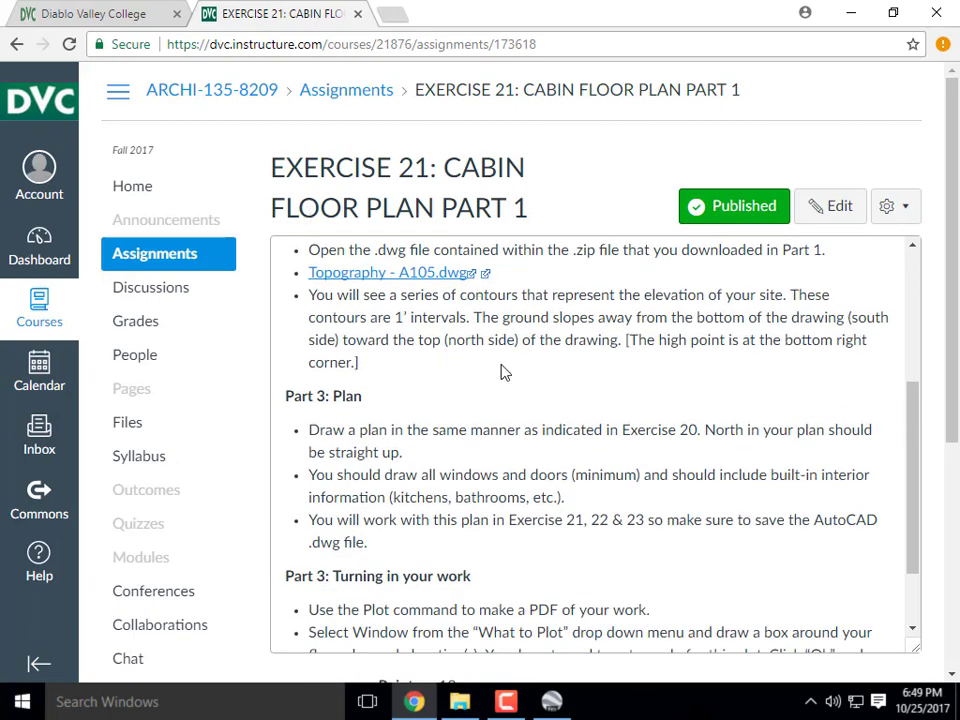
{"action": "scroll", "coordinate": [561, 409], "scroll_direction": "down", "scroll_amount": 4}
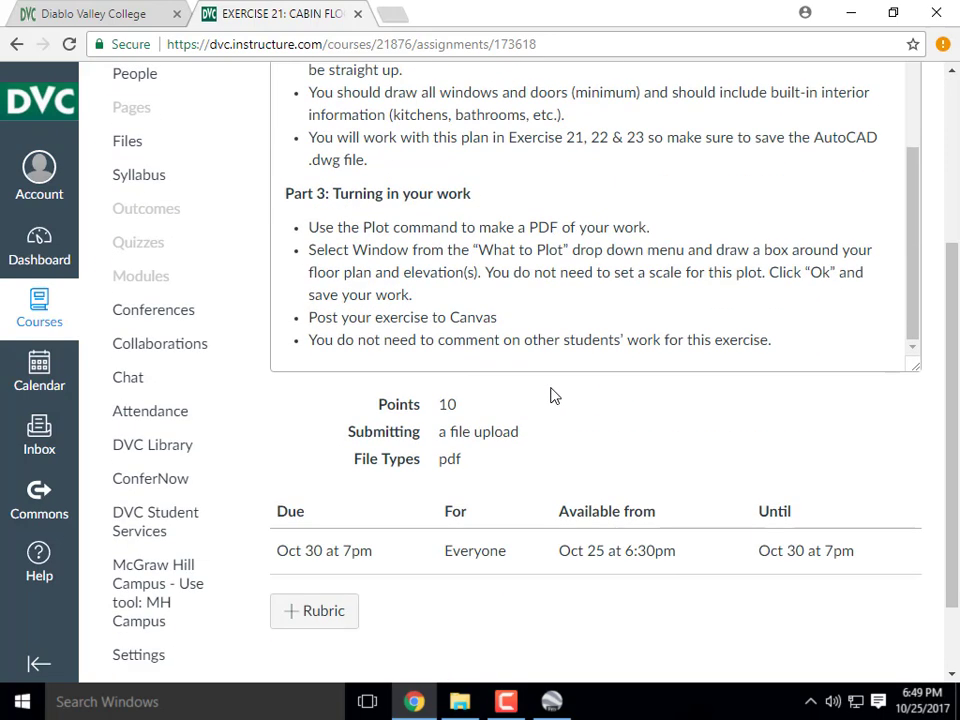
{"action": "scroll", "coordinate": [551, 394], "scroll_direction": "up", "scroll_amount": 3}
Open Assignment 5: AutoCAD Floor Plans & Elevations from the course assignments list and enlarge its description box.
{"action": "left_click", "coordinate": [16, 44]}
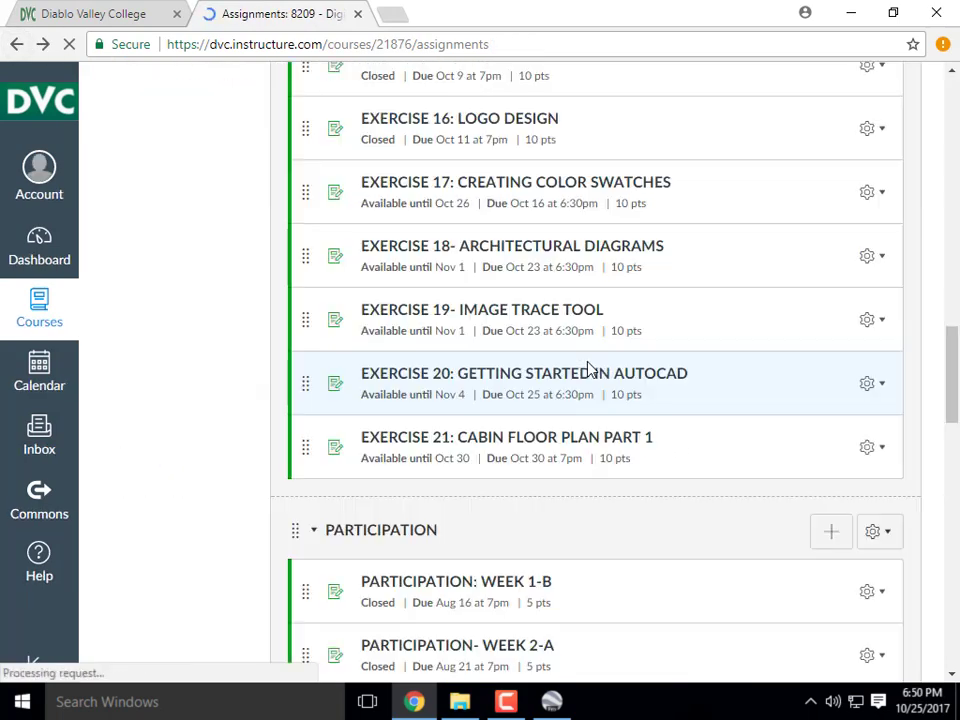
{"action": "scroll", "coordinate": [540, 430], "scroll_direction": "up", "scroll_amount": 15}
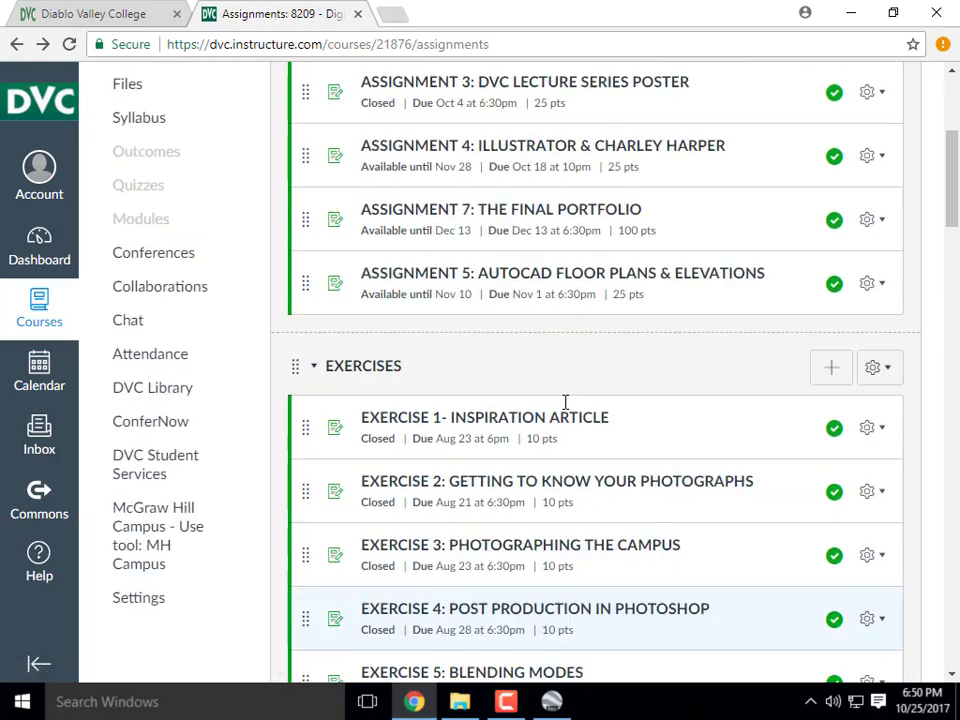
{"action": "left_click", "coordinate": [546, 519]}
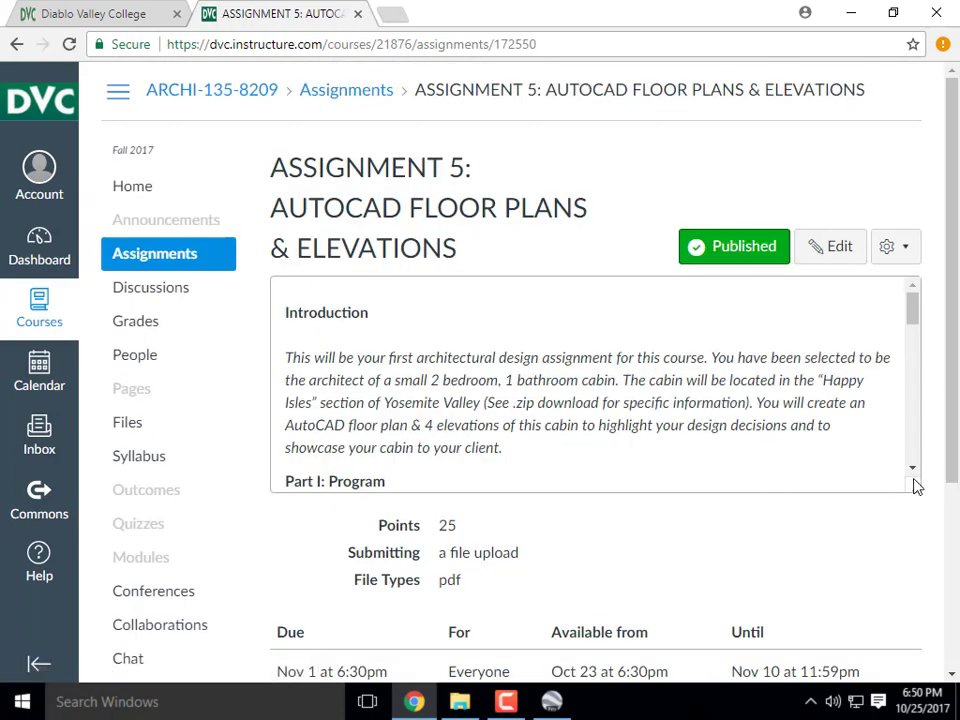
{"action": "left_click_drag", "start_coordinate": [914, 503], "coordinate": [918, 666]}
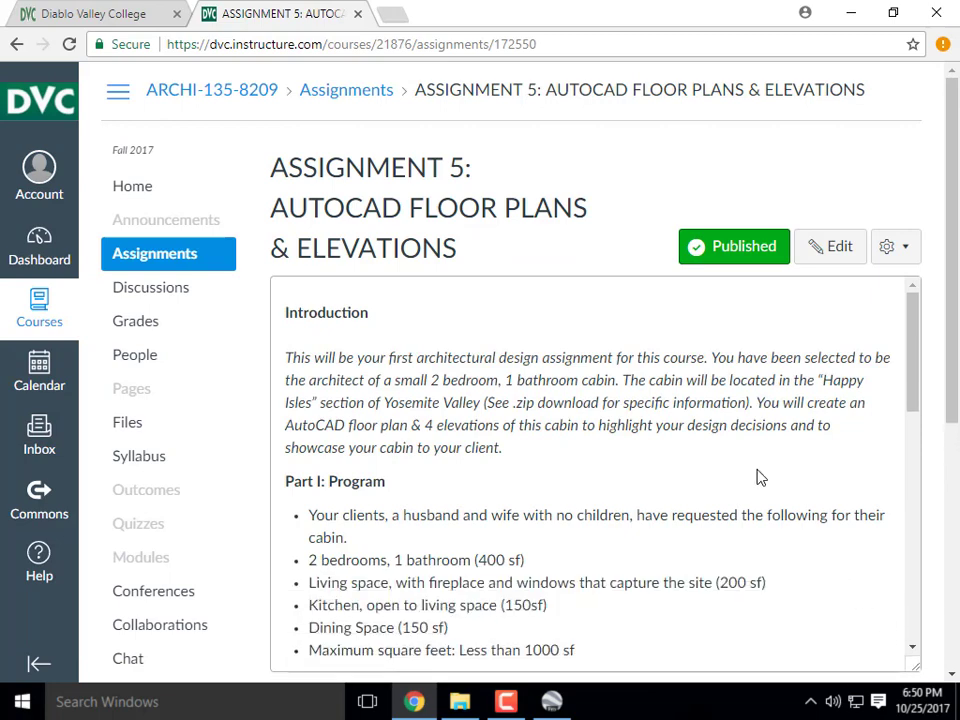
Read the introduction, the Part I cabin program and the Part II site evaluation in the Assignment 5 description.
{"action": "scroll", "coordinate": [726, 453], "scroll_direction": "down", "scroll_amount": 1}
{"action": "scroll", "coordinate": [725, 452], "scroll_direction": "up", "scroll_amount": 1}
{"action": "scroll", "coordinate": [780, 458], "scroll_direction": "down", "scroll_amount": 2}
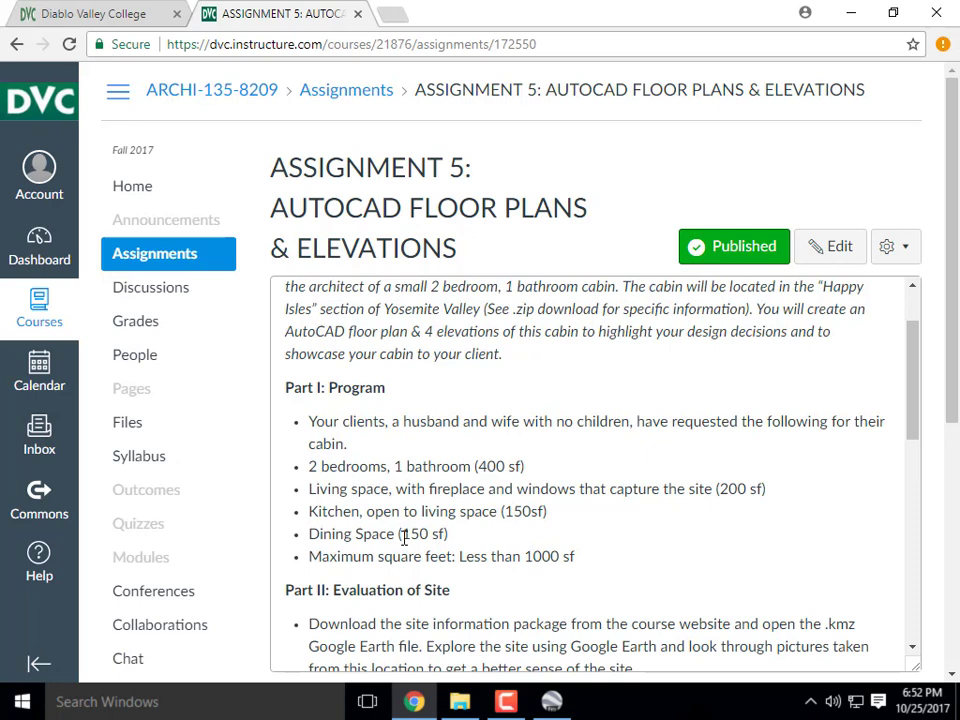
{"action": "scroll", "coordinate": [568, 394], "scroll_direction": "down", "scroll_amount": 1}
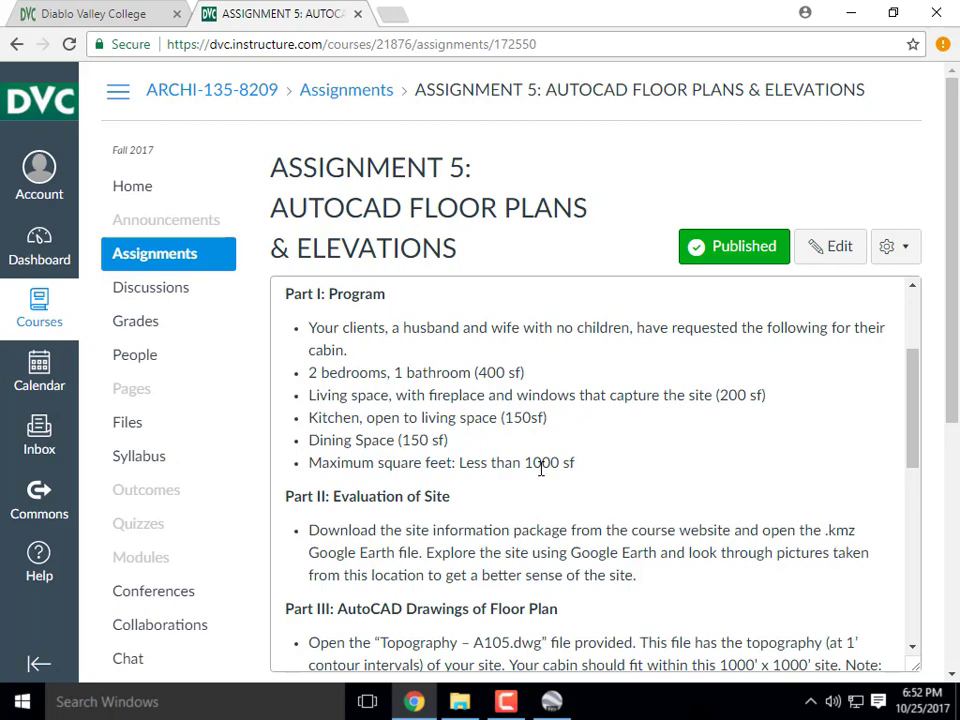
{"action": "scroll", "coordinate": [540, 465], "scroll_direction": "down", "scroll_amount": 2}
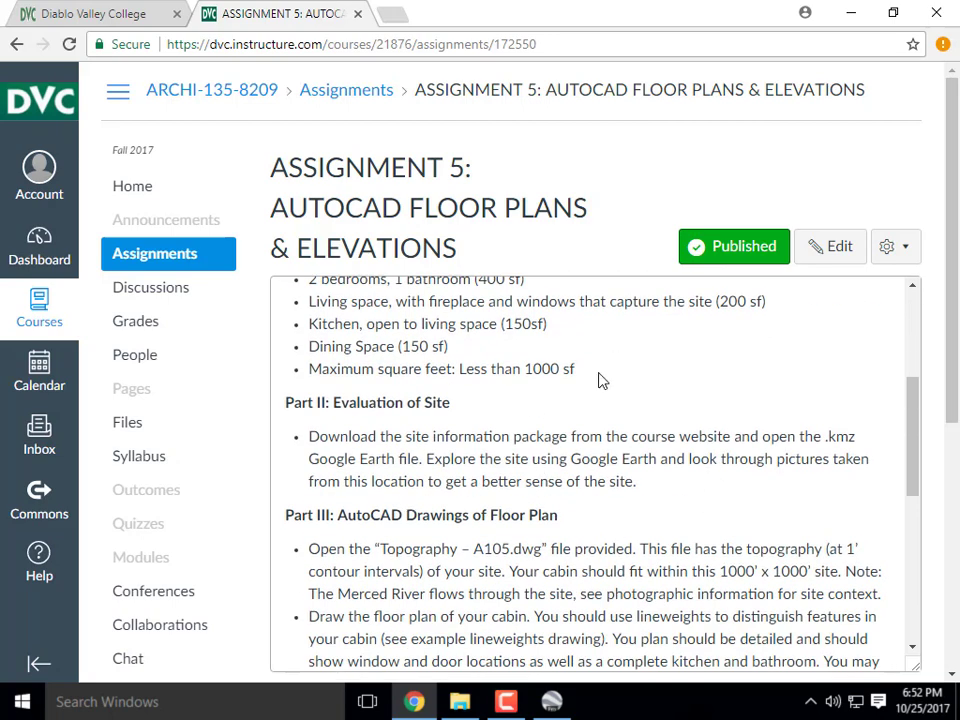
Review Assignment 5's floor plan requirements, design tips, elevation drawings and final assembly instructions, and return to the site evaluation section.
{"action": "scroll", "coordinate": [510, 405], "scroll_direction": "down", "scroll_amount": 2}
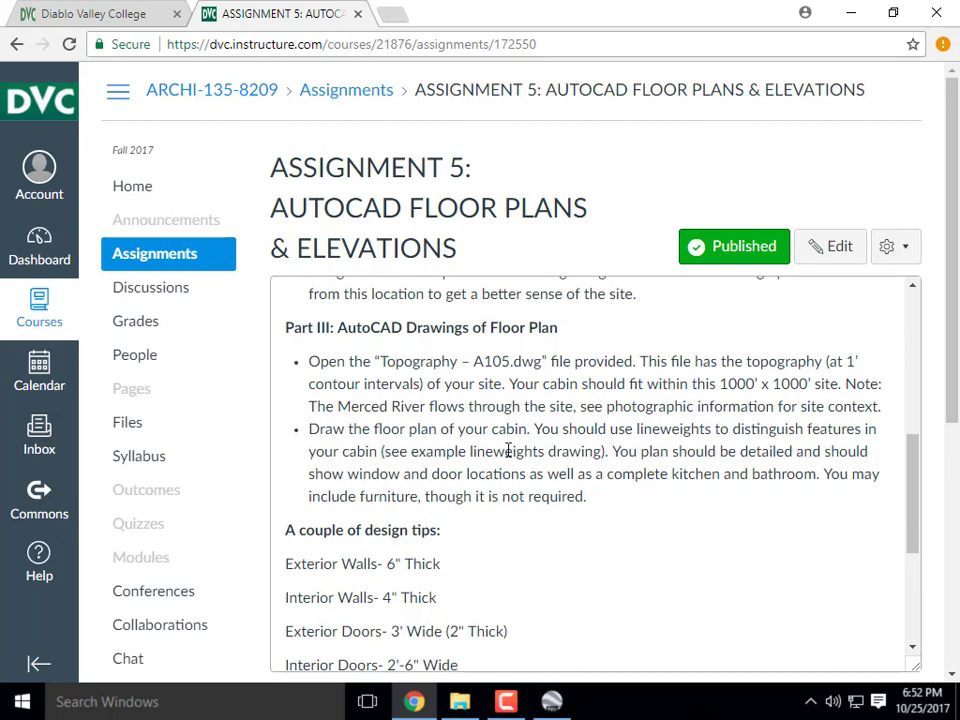
{"action": "scroll", "coordinate": [505, 440], "scroll_direction": "down", "scroll_amount": 1}
{"action": "scroll", "coordinate": [443, 430], "scroll_direction": "down", "scroll_amount": 1}
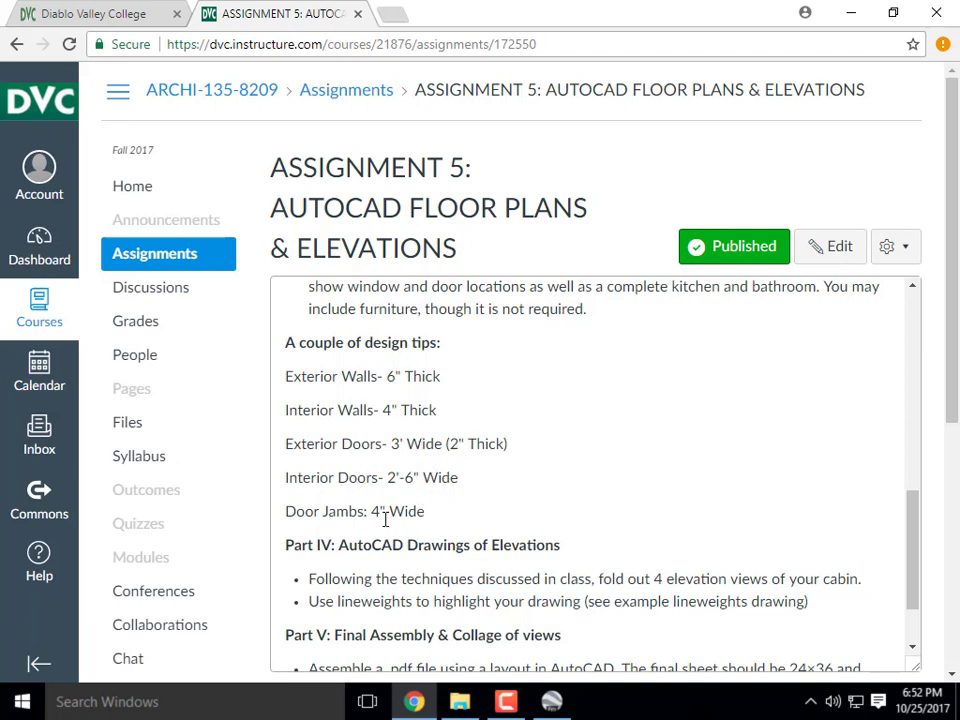
{"action": "scroll", "coordinate": [403, 511], "scroll_direction": "down", "scroll_amount": 2}
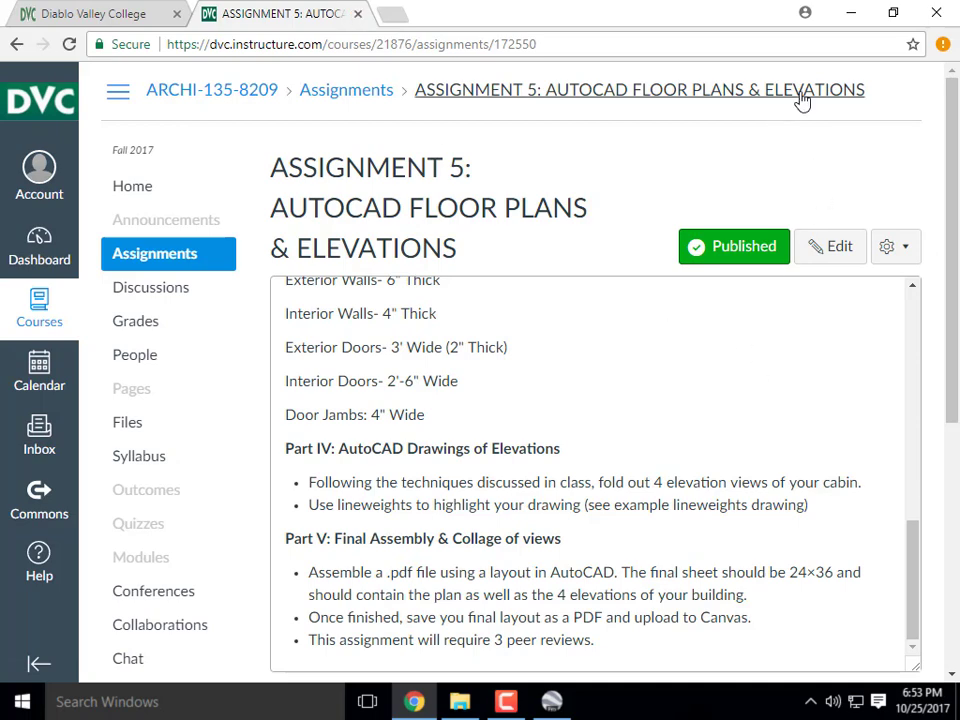
{"action": "scroll", "coordinate": [510, 345], "scroll_direction": "up", "scroll_amount": 3}
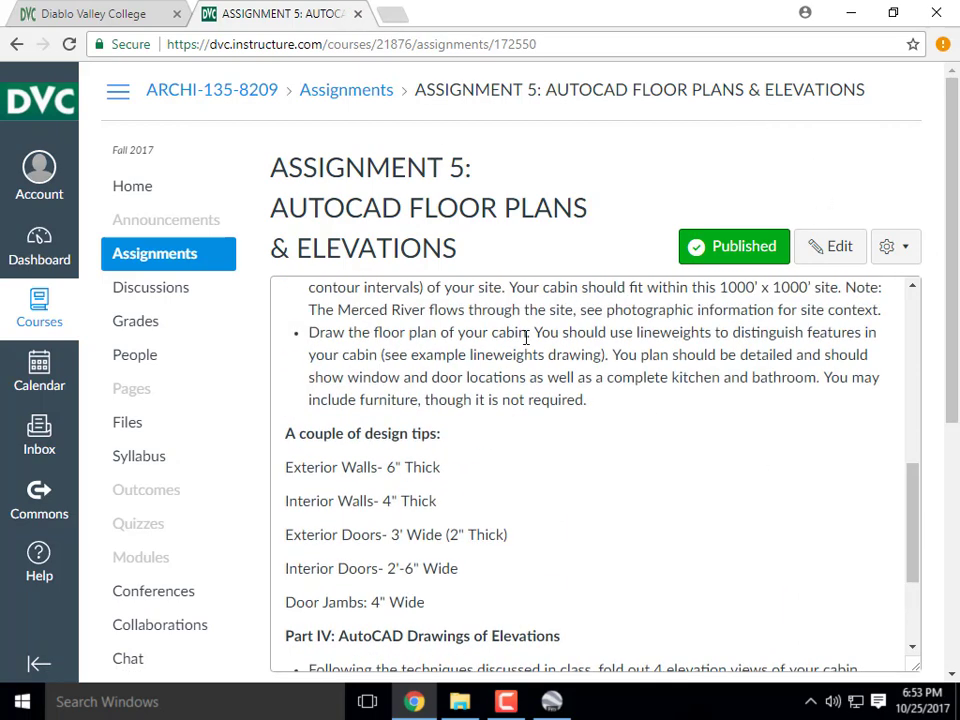
{"action": "scroll", "coordinate": [666, 352], "scroll_direction": "up", "scroll_amount": 4}
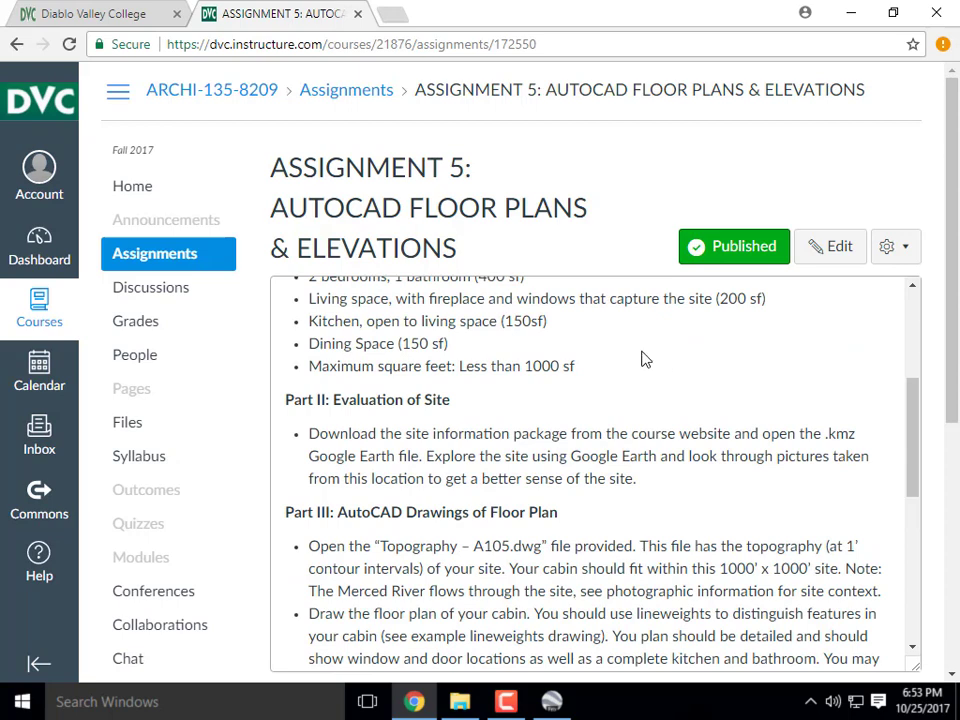
Read Assignment 5's Part III floor plan instructions and check the supplied drawing files in the Site Information folder.
{"action": "scroll", "coordinate": [666, 387], "scroll_direction": "down", "scroll_amount": 2}
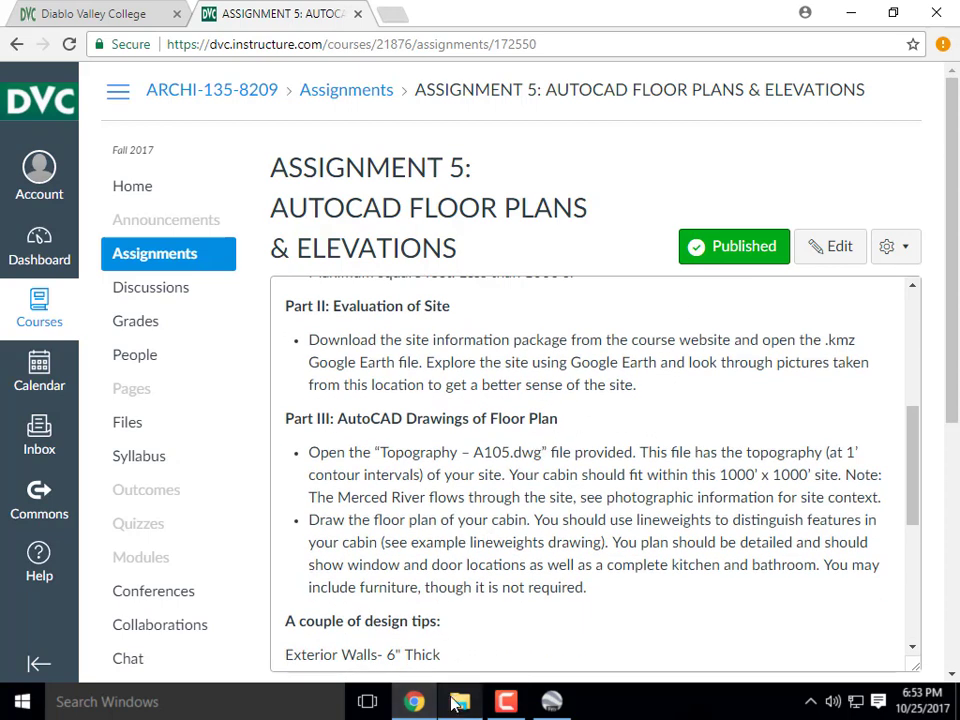
{"action": "mouse_move", "coordinate": [460, 707]}
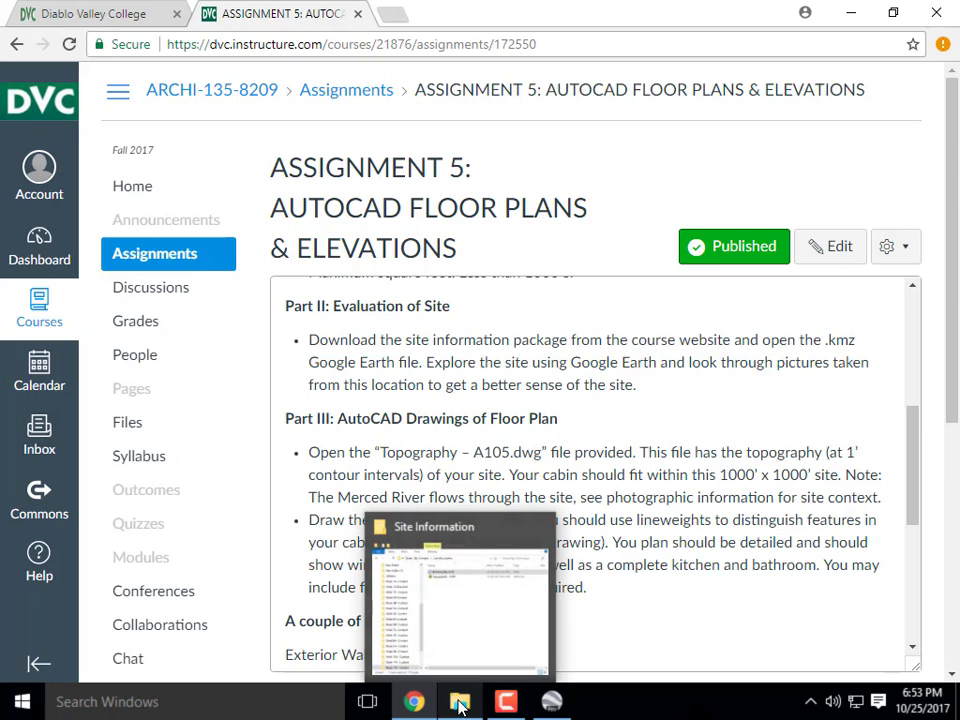
{"action": "left_click", "coordinate": [469, 649]}
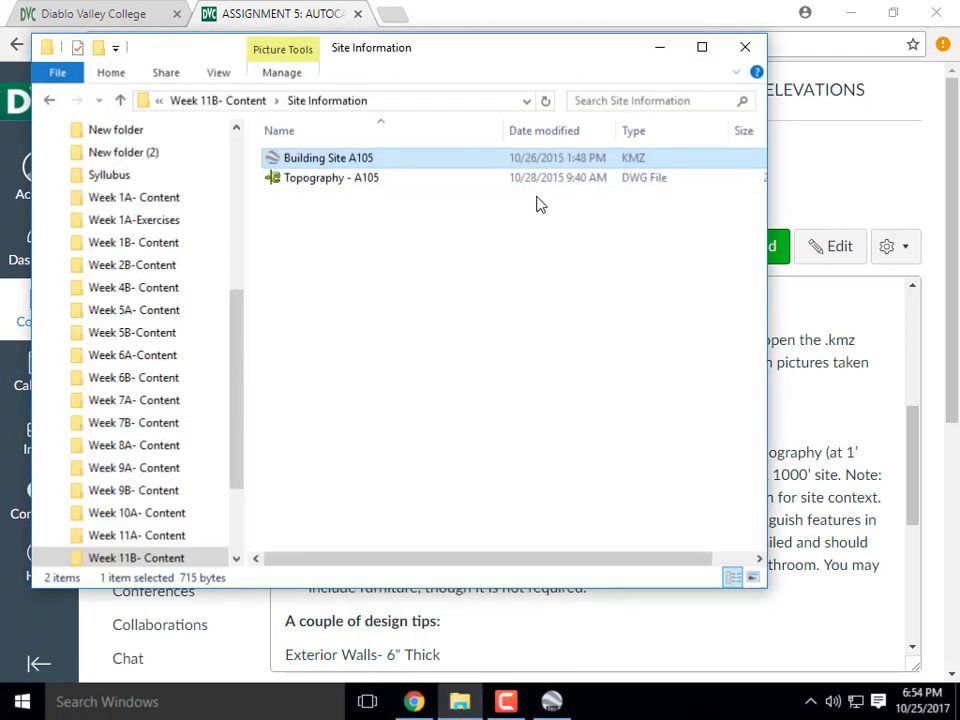
Minimize the Site Information folder and Chrome, launch AutoCAD 2017 and accept the data collection notice.
{"action": "left_click", "coordinate": [660, 47]}
{"action": "left_click", "coordinate": [855, 14]}
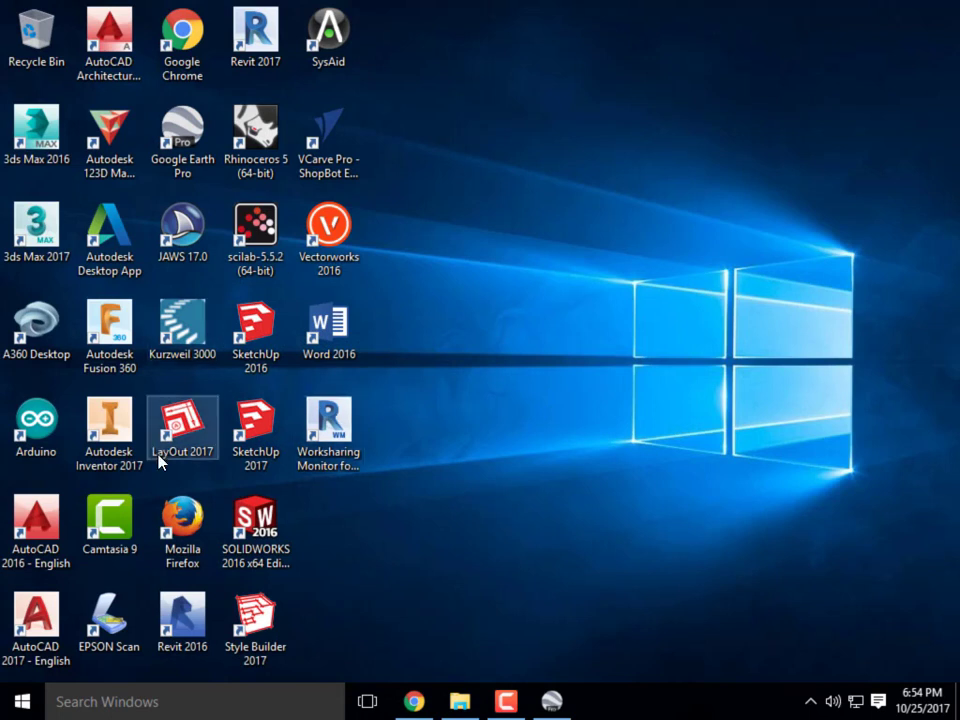
{"action": "double_click", "coordinate": [38, 612]}
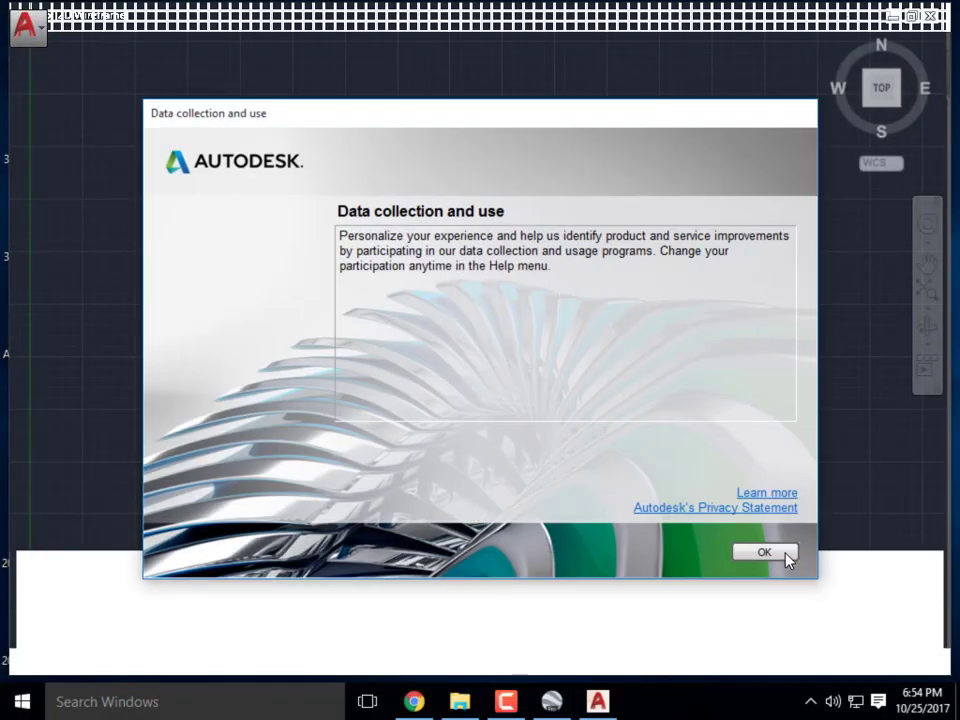
{"action": "left_click", "coordinate": [787, 555]}
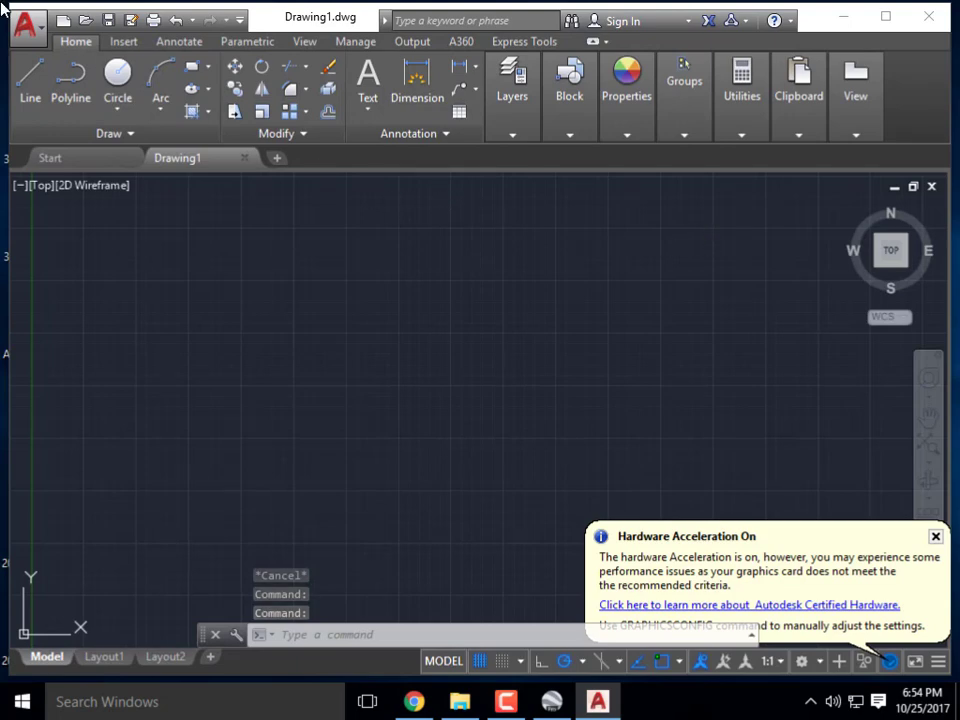
Open the Topography - A105 drawing from the Week 11B- Content folder on the SAMSUNG (E:) drive and dismiss the opening notice.
{"action": "left_click", "coordinate": [25, 25]}
{"action": "left_click", "coordinate": [78, 170]}
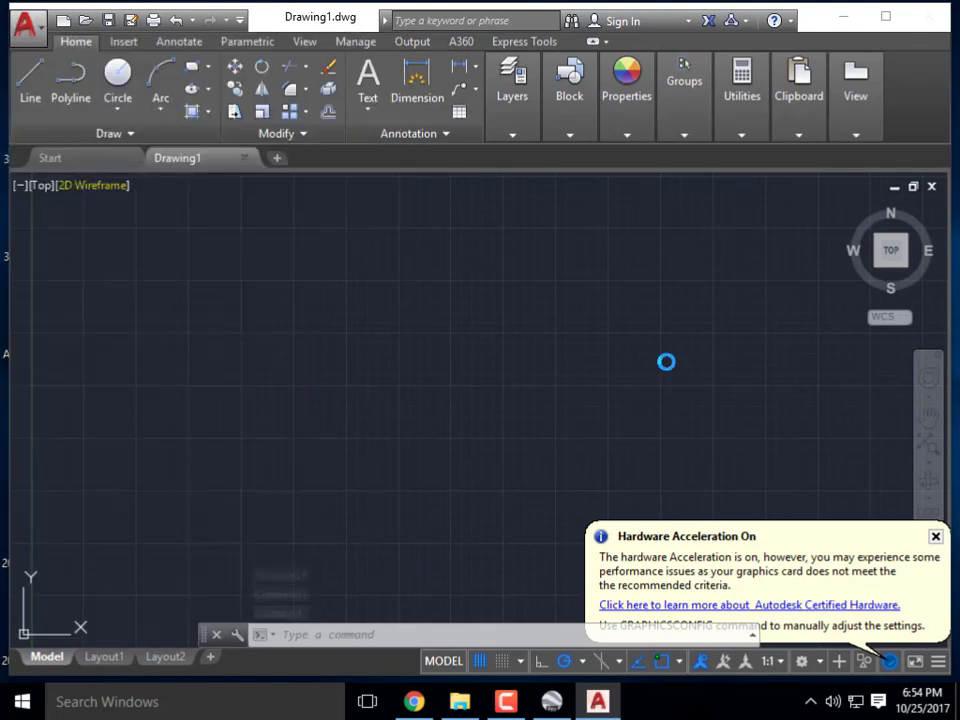
{"action": "left_click", "coordinate": [446, 152]}
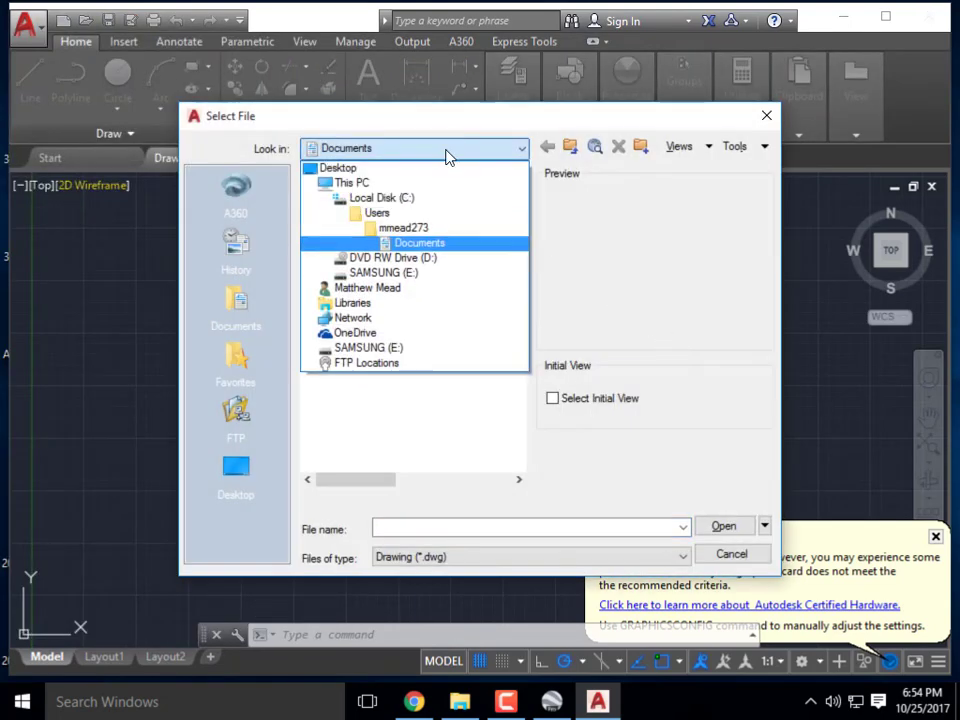
{"action": "left_click", "coordinate": [414, 272]}
{"action": "double_click", "coordinate": [493, 272]}
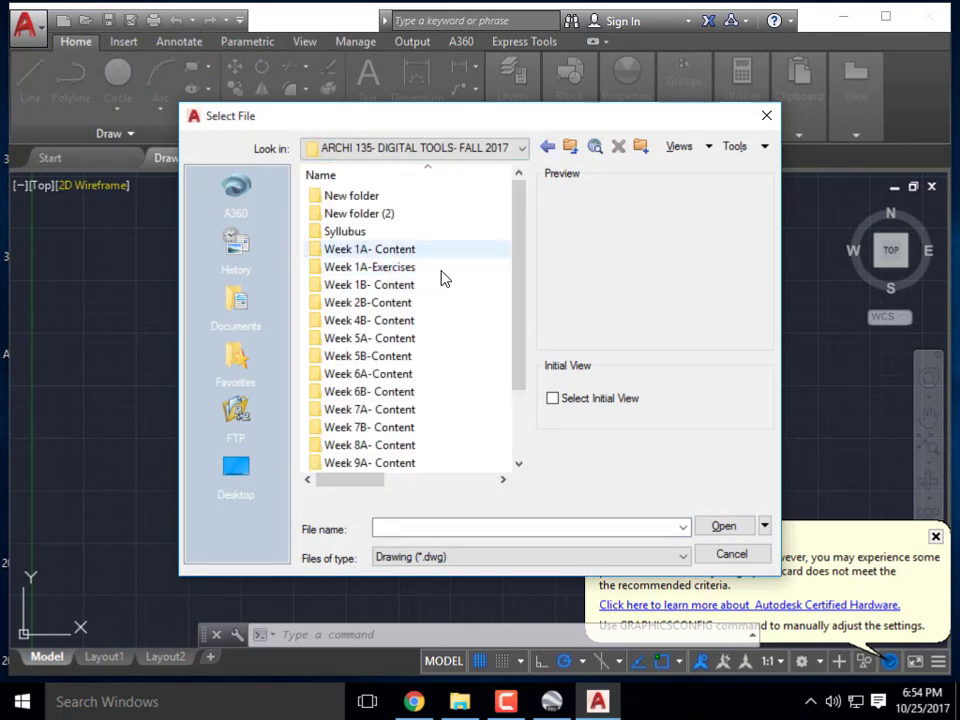
{"action": "scroll", "coordinate": [461, 375], "scroll_direction": "down", "scroll_amount": 2}
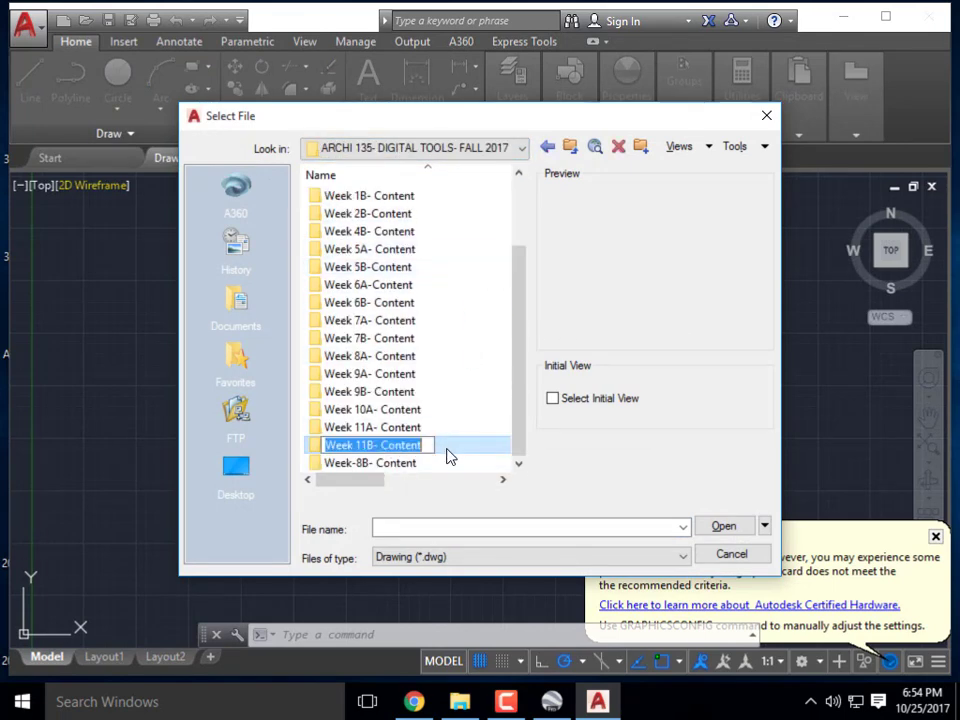
{"action": "double_click", "coordinate": [411, 447]}
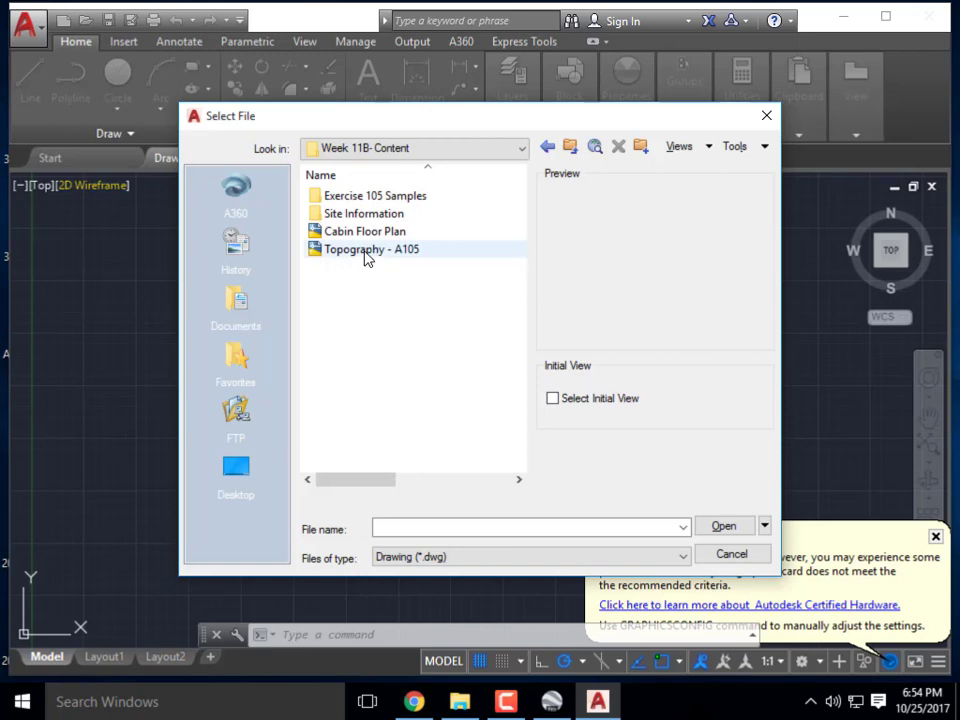
{"action": "left_click", "coordinate": [372, 249]}
{"action": "left_click", "coordinate": [724, 527]}
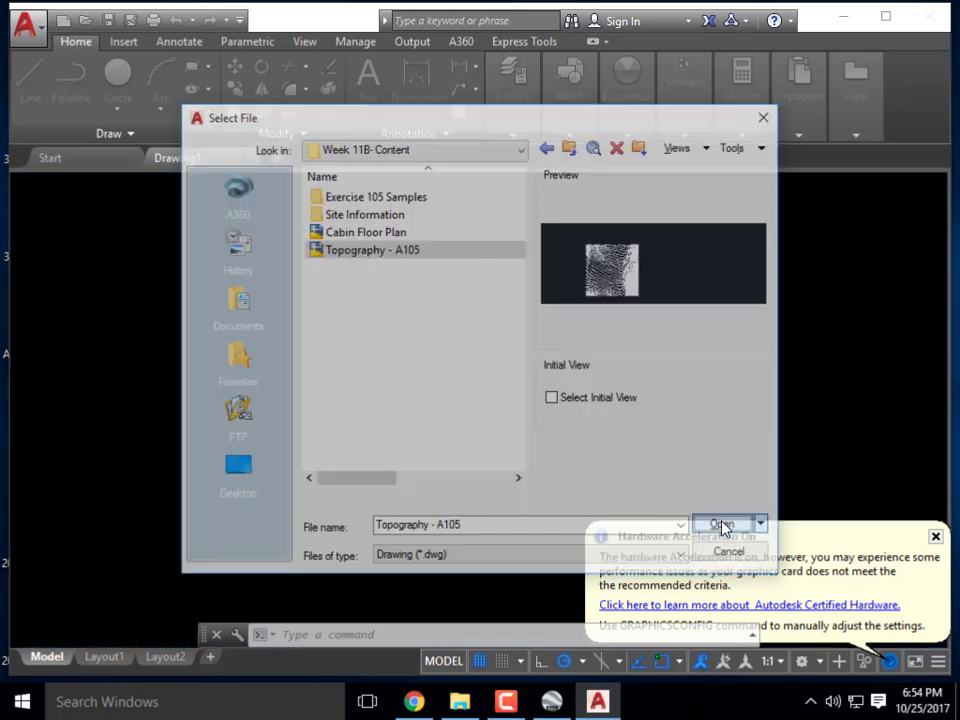
{"action": "left_click", "coordinate": [446, 317]}
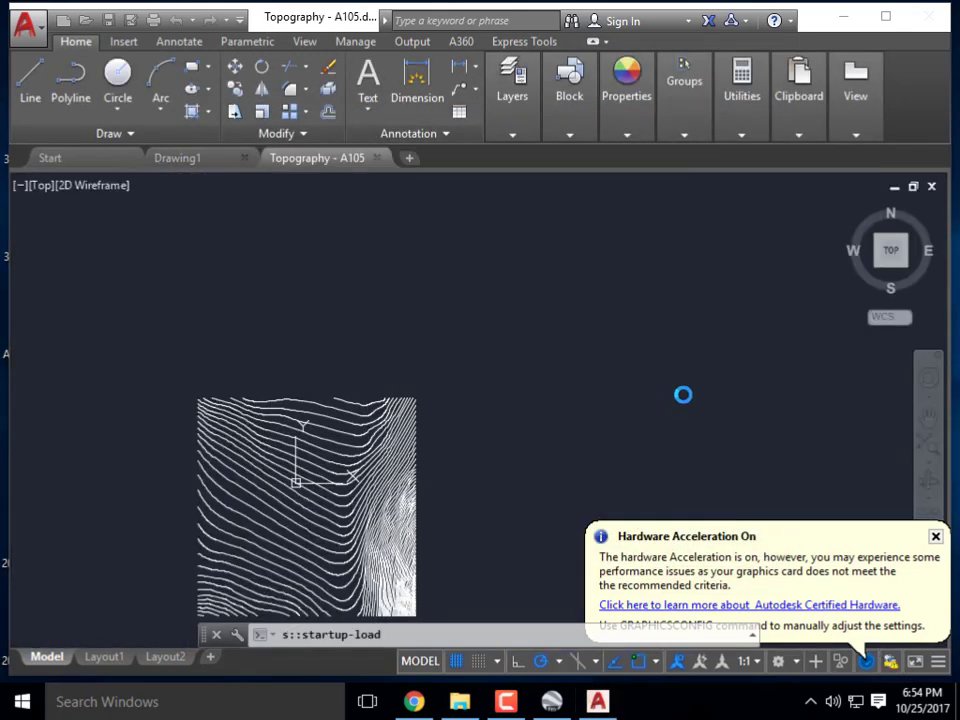
Examine the site's contour lines as a whole and close up around their bend and the densely spaced slope.
{"action": "scroll", "coordinate": [538, 327], "scroll_direction": "down", "scroll_amount": 2}
{"action": "mouse_move", "coordinate": [400, 412]}
{"action": "middle_mouse_down"}
{"action": "mouse_move", "coordinate": [400, 337]}
{"action": "mouse_move", "coordinate": [435, 289]}
{"action": "mouse_move", "coordinate": [420, 336]}
{"action": "middle_mouse_up"}
{"action": "scroll", "coordinate": [405, 340], "scroll_direction": "up", "scroll_amount": 4}
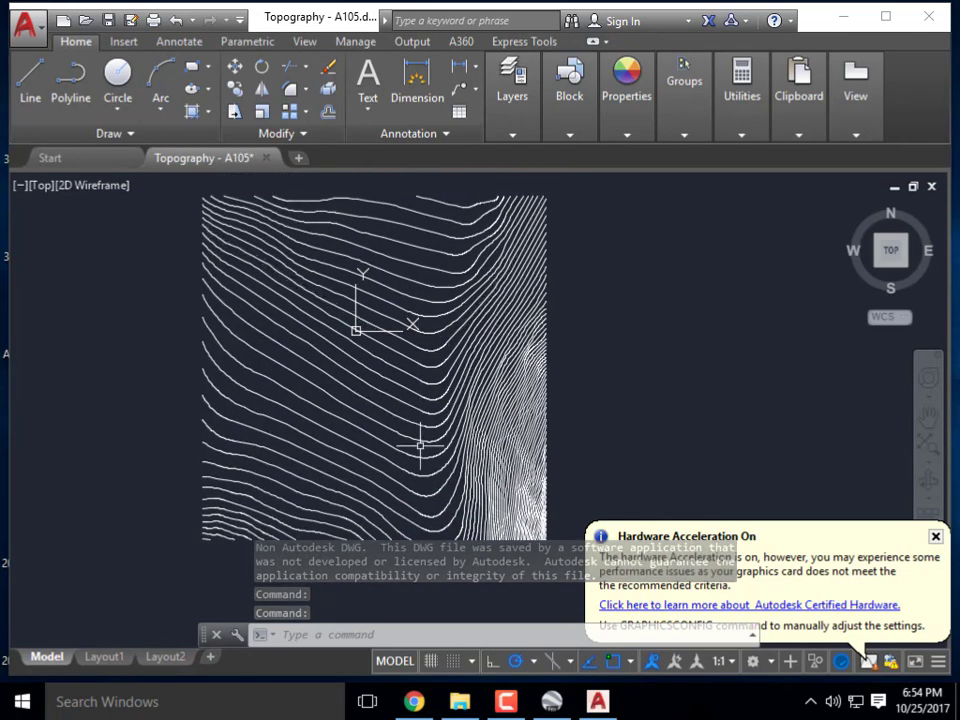
{"action": "mouse_move", "coordinate": [420, 444]}
{"action": "middle_mouse_down"}
{"action": "mouse_move", "coordinate": [422, 400]}
{"action": "mouse_move", "coordinate": [420, 426]}
{"action": "mouse_move", "coordinate": [452, 414]}
{"action": "mouse_move", "coordinate": [429, 414]}
{"action": "middle_mouse_up"}
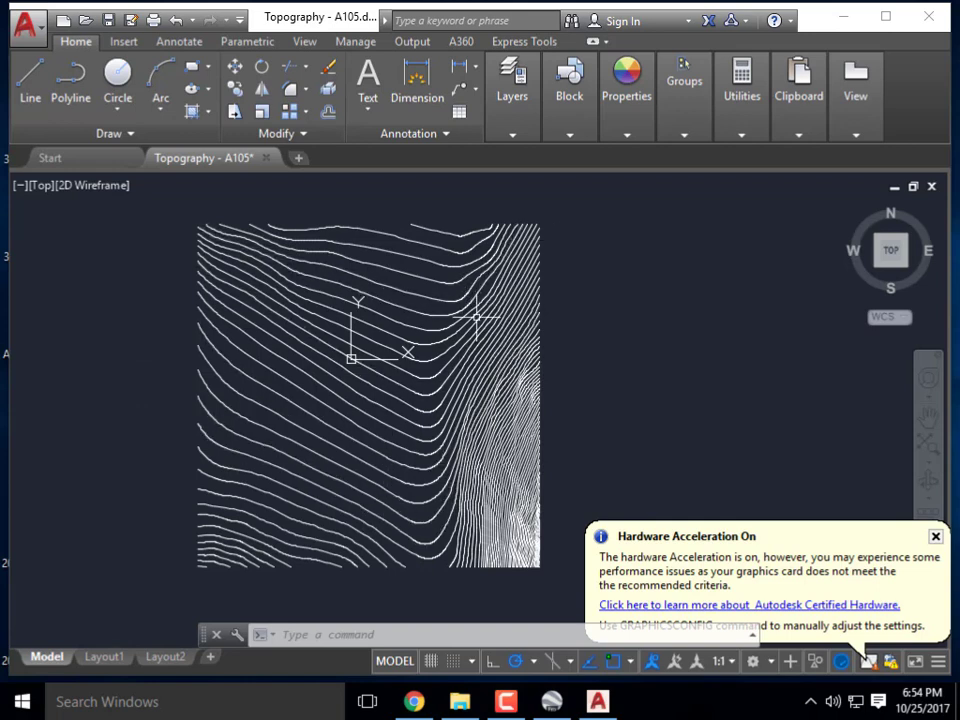
{"action": "mouse_move", "coordinate": [477, 318]}
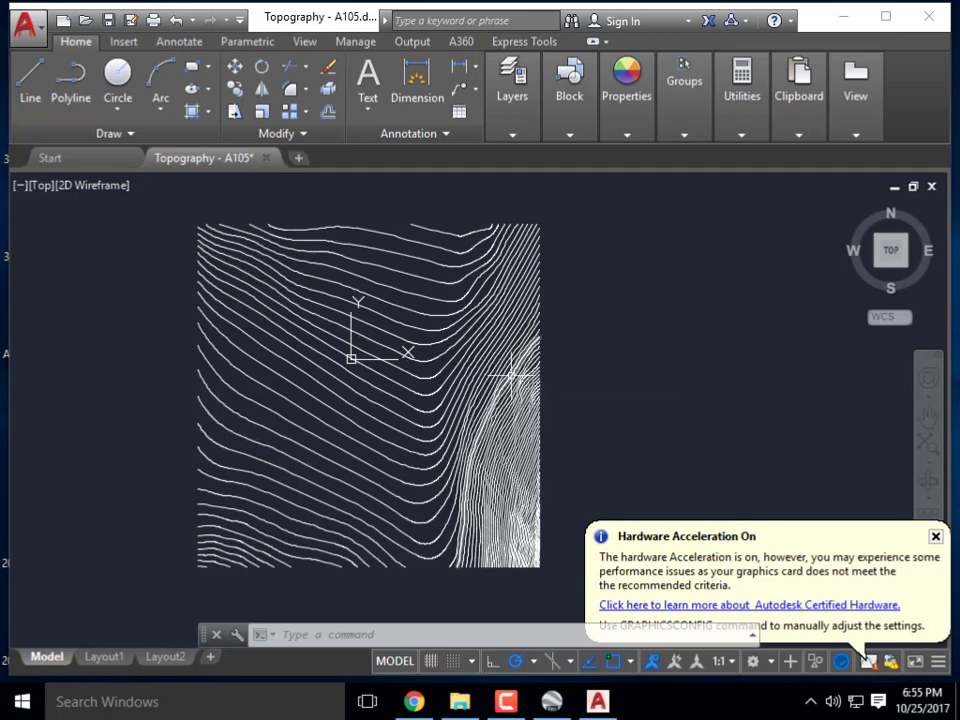
{"action": "scroll", "coordinate": [419, 467], "scroll_direction": "up", "scroll_amount": 2}
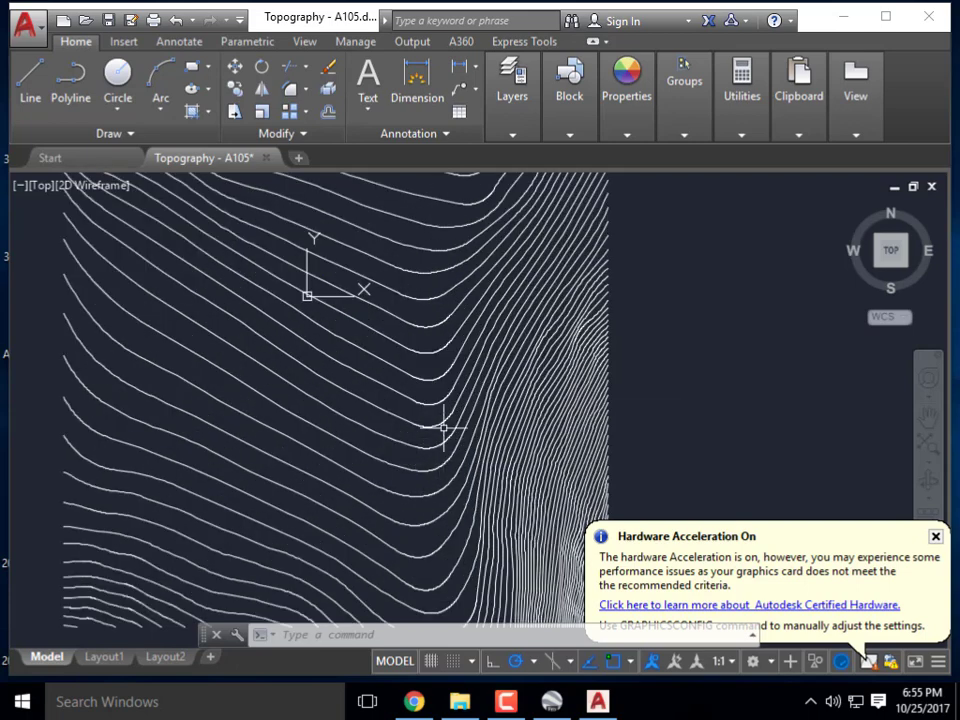
{"action": "scroll", "coordinate": [450, 428], "scroll_direction": "down", "scroll_amount": 2}
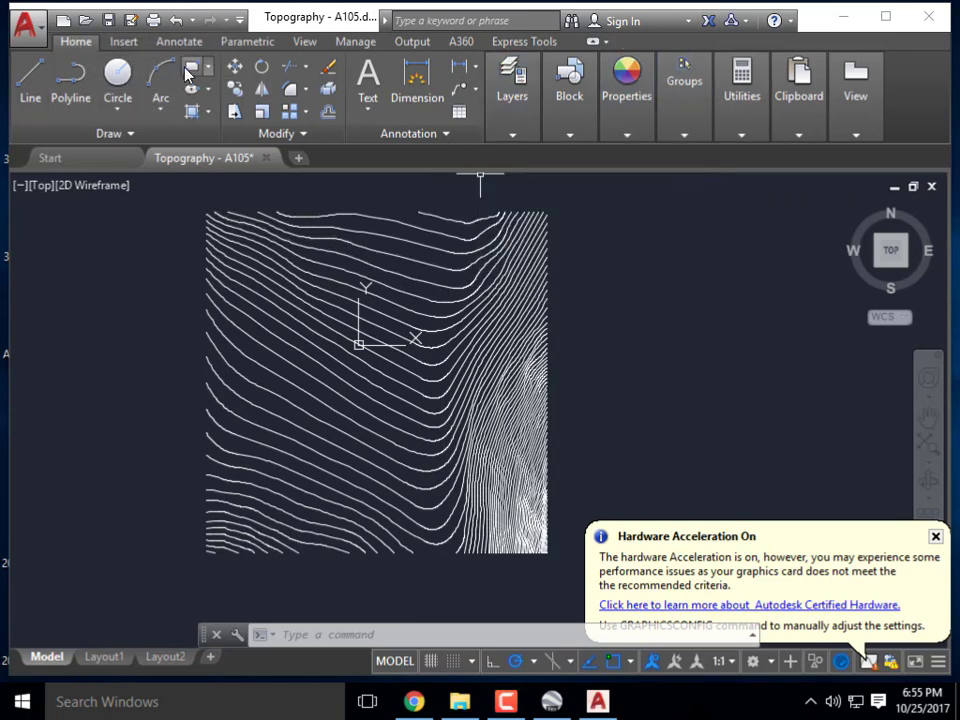
Sketch a small rectangle as a cabin stand-in beside the contour bend near the middle of the site.
{"action": "left_click", "coordinate": [193, 68]}
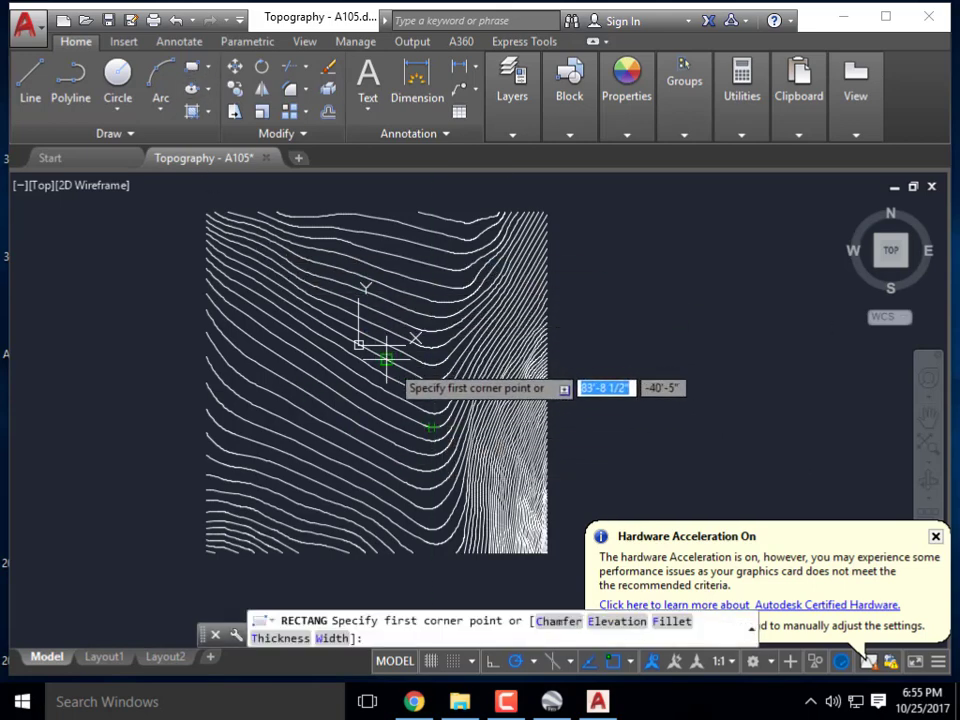
{"action": "scroll", "coordinate": [395, 362], "scroll_direction": "up", "scroll_amount": 5}
{"action": "left_click", "coordinate": [317, 336]}
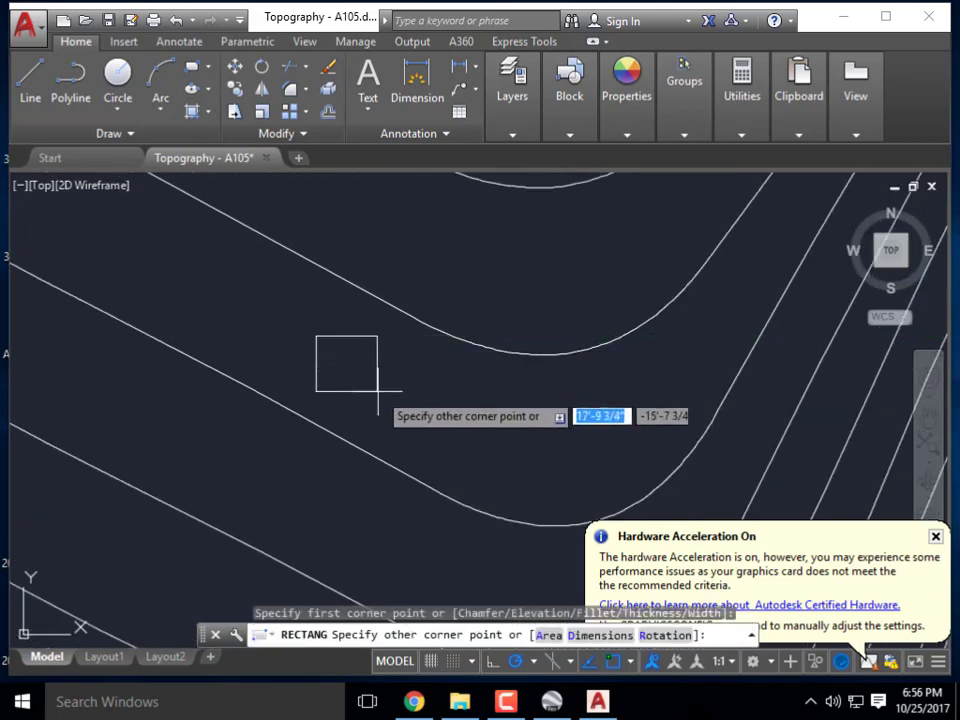
{"action": "left_click", "coordinate": [453, 497]}
{"action": "scroll", "coordinate": [455, 430], "scroll_direction": "down", "scroll_amount": 8}
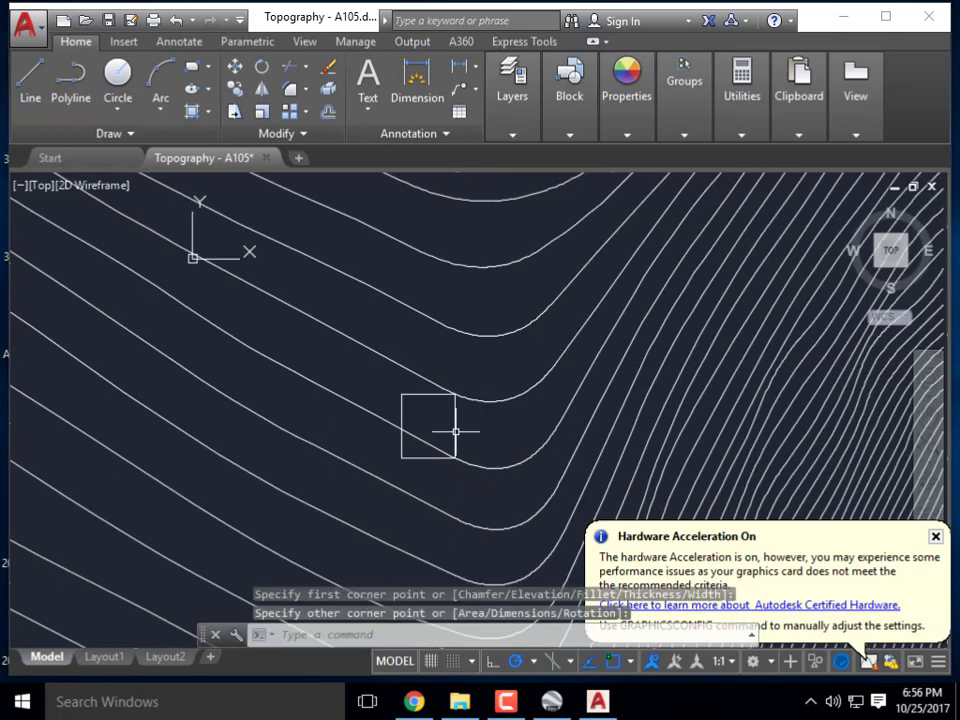
{"action": "middle_click_drag", "start_coordinate": [403, 420], "coordinate": [356, 464]}
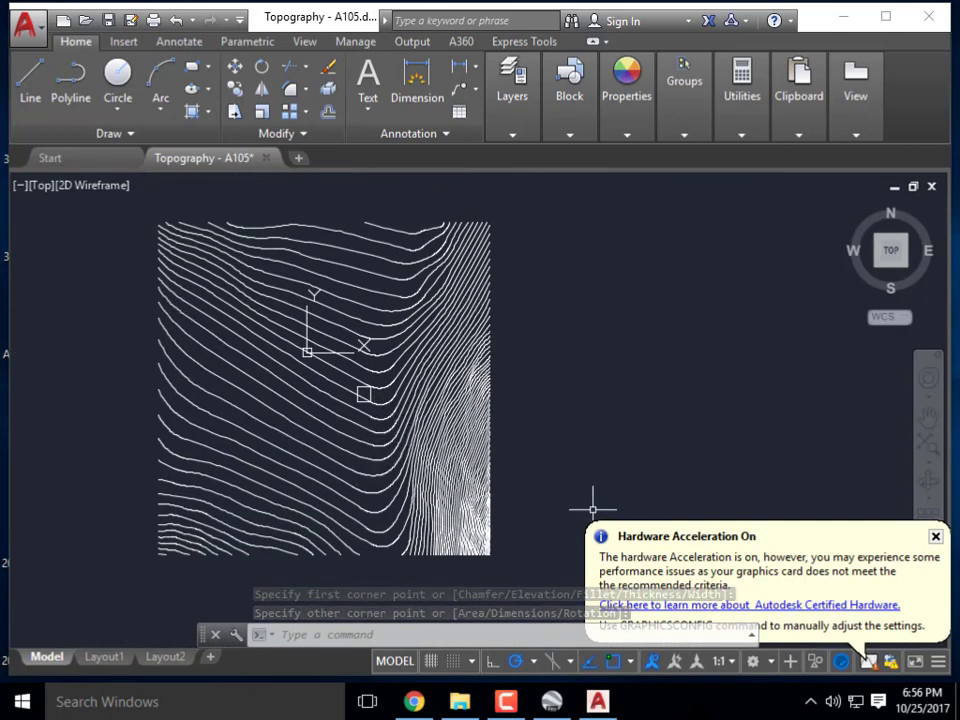
{"action": "middle_click_drag", "start_coordinate": [344, 432], "coordinate": [390, 392]}
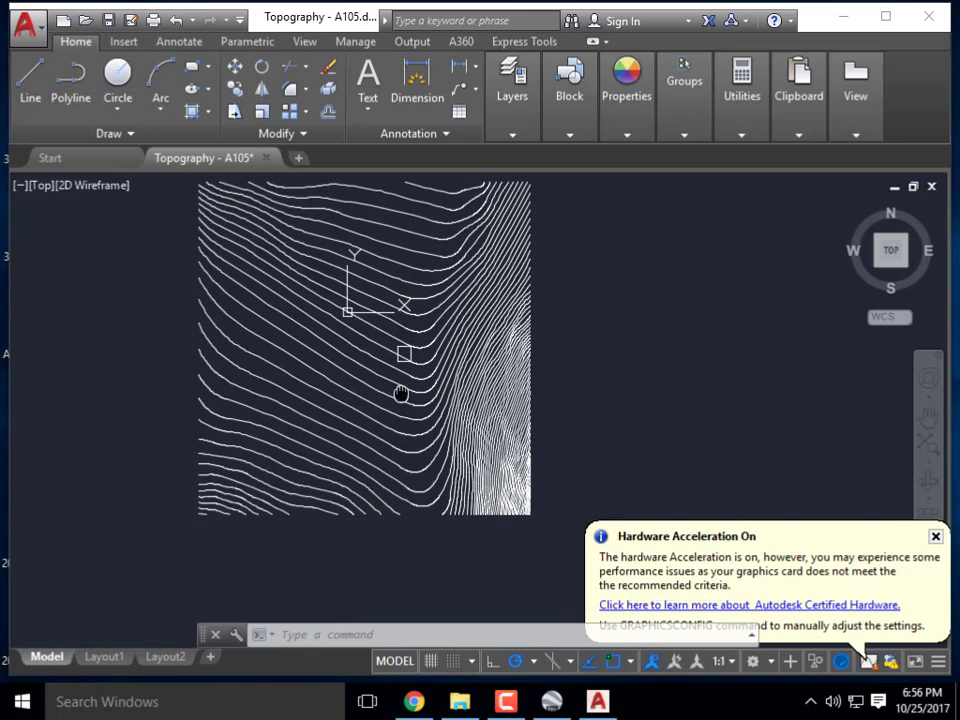
Compare the cabin-sized rectangle with the surrounding contours and delete it from the site.
{"action": "scroll", "coordinate": [375, 285], "scroll_direction": "up", "scroll_amount": 2}
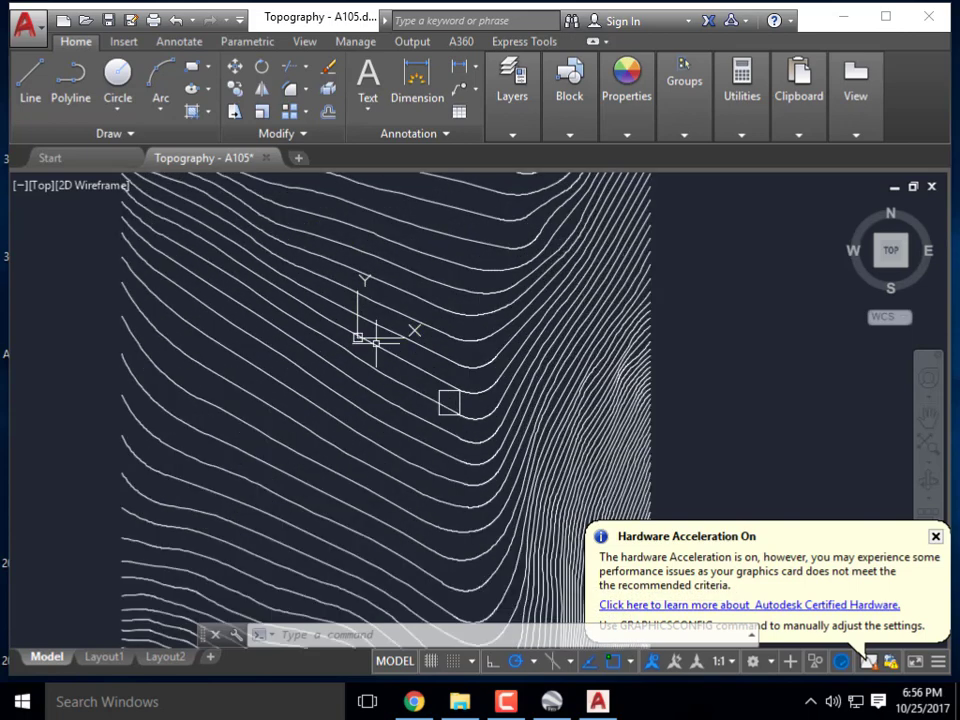
{"action": "scroll", "coordinate": [360, 330], "scroll_direction": "down", "scroll_amount": 2}
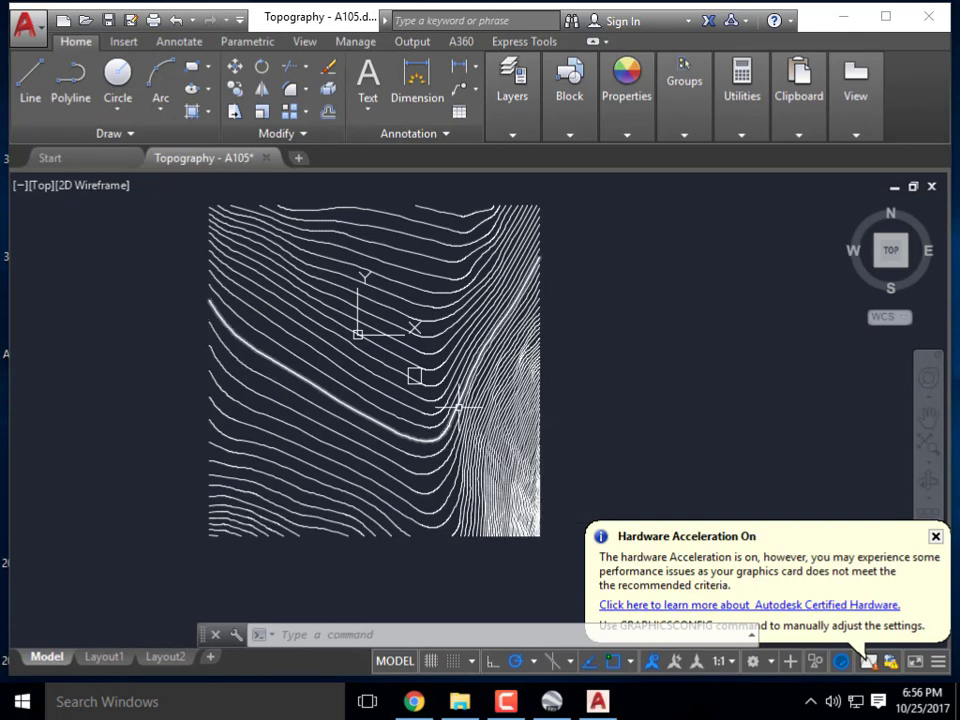
{"action": "mouse_move", "coordinate": [459, 408]}
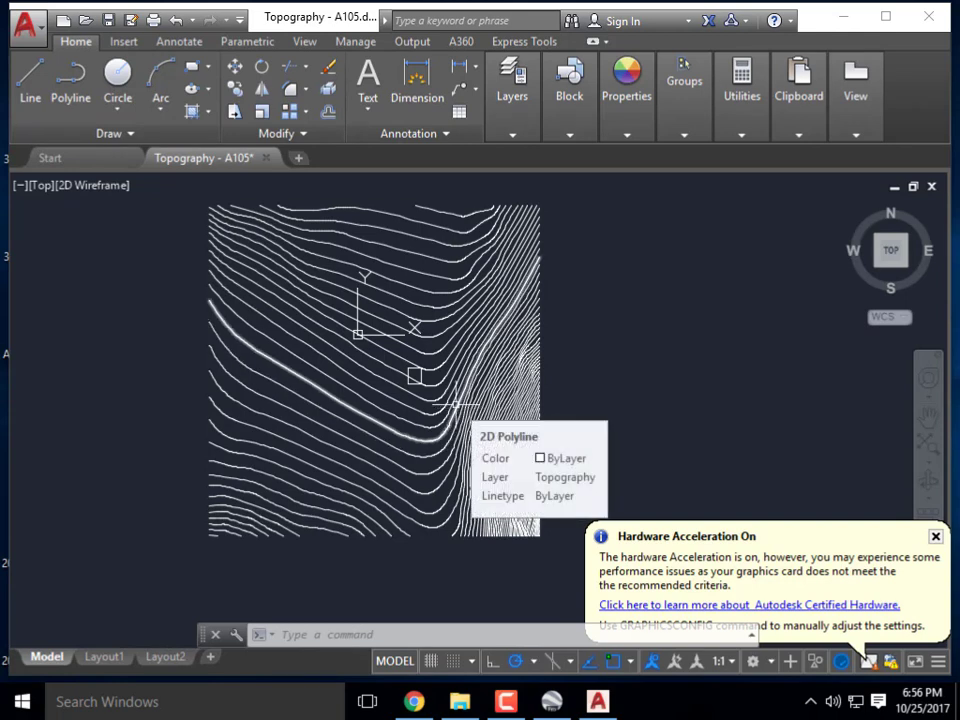
{"action": "scroll", "coordinate": [420, 375], "scroll_direction": "up", "scroll_amount": 4}
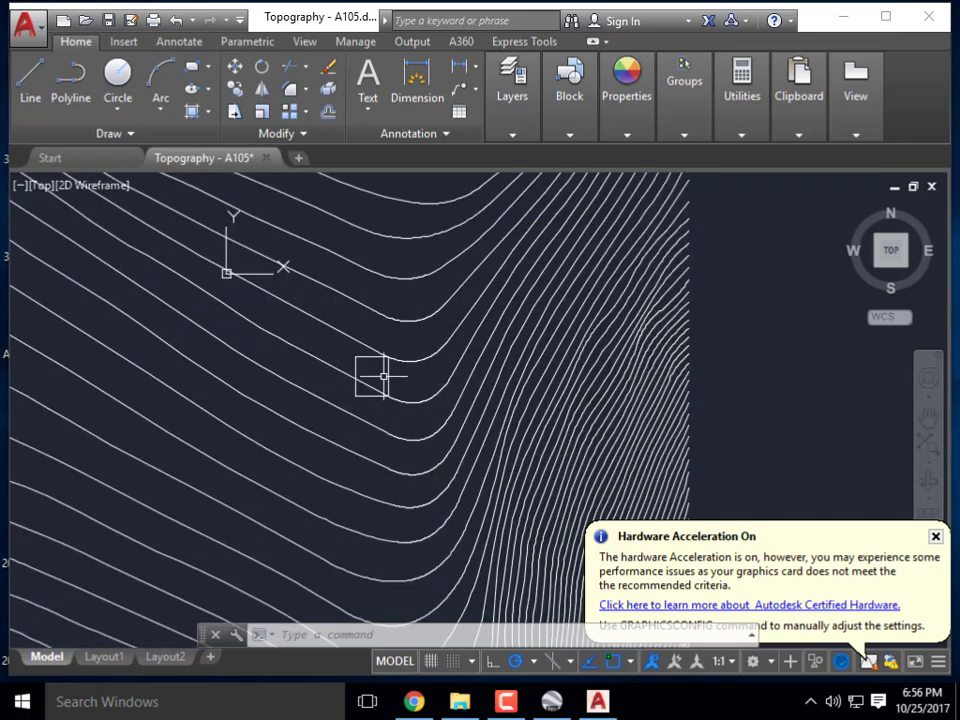
{"action": "left_click", "coordinate": [390, 367]}
{"action": "mouse_move", "coordinate": [388, 377]}
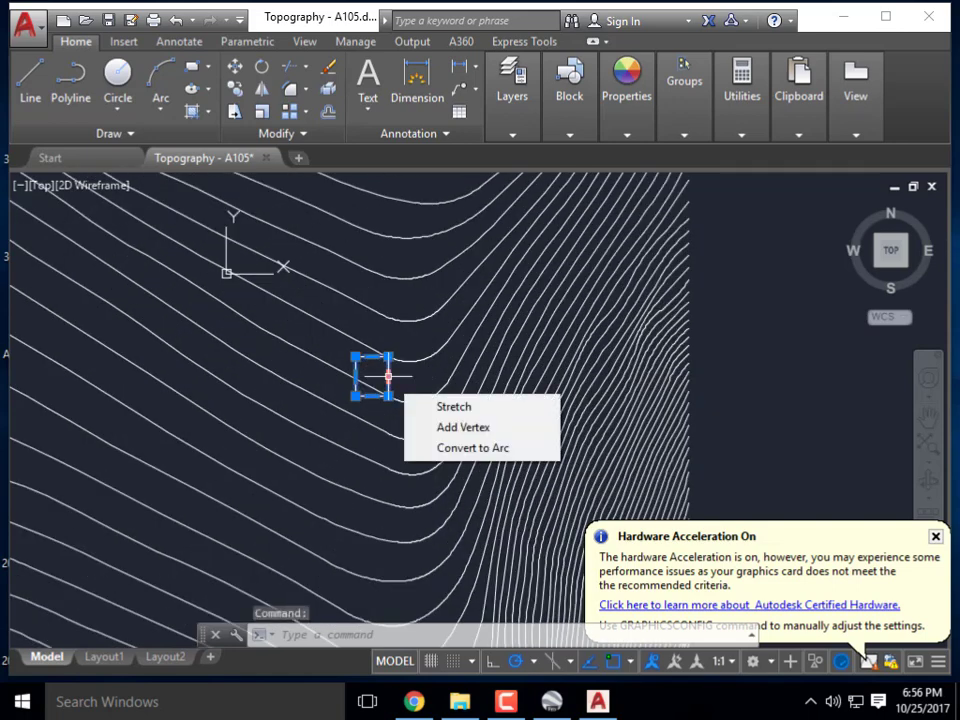
{"action": "key", "text": "Delete"}
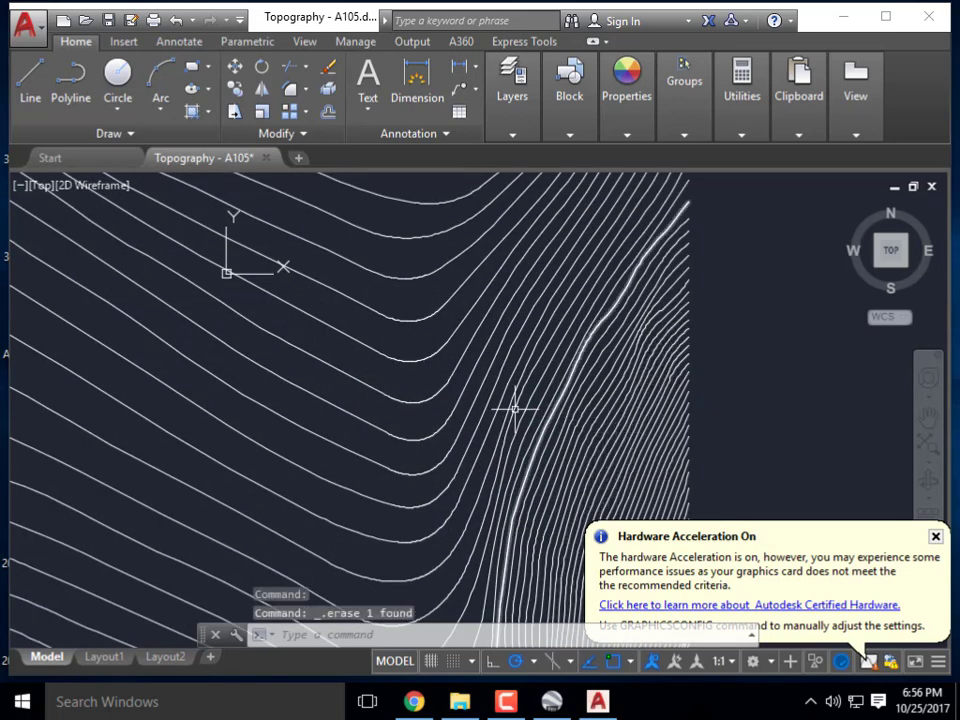
Show the full topography in the drawing area and close the Hardware Acceleration notification.
{"action": "scroll", "coordinate": [470, 376], "scroll_direction": "down", "scroll_amount": 2}
{"action": "scroll", "coordinate": [462, 312], "scroll_direction": "down", "scroll_amount": 4}
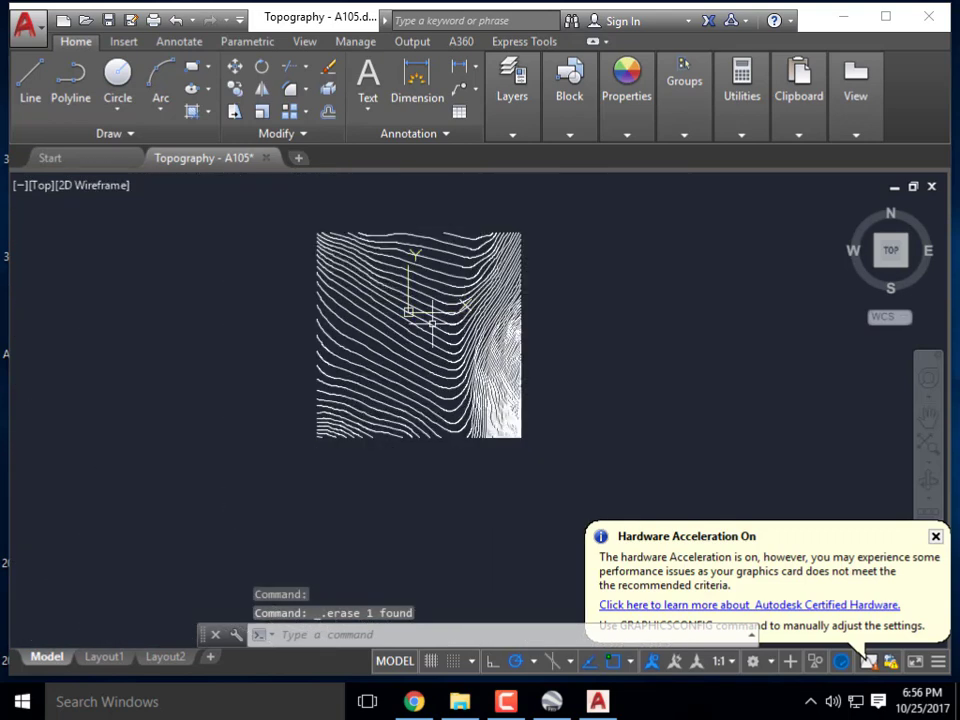
{"action": "mouse_move", "coordinate": [431, 319]}
{"action": "middle_mouse_down"}
{"action": "mouse_move", "coordinate": [420, 369]}
{"action": "mouse_move", "coordinate": [414, 351]}
{"action": "middle_mouse_up"}
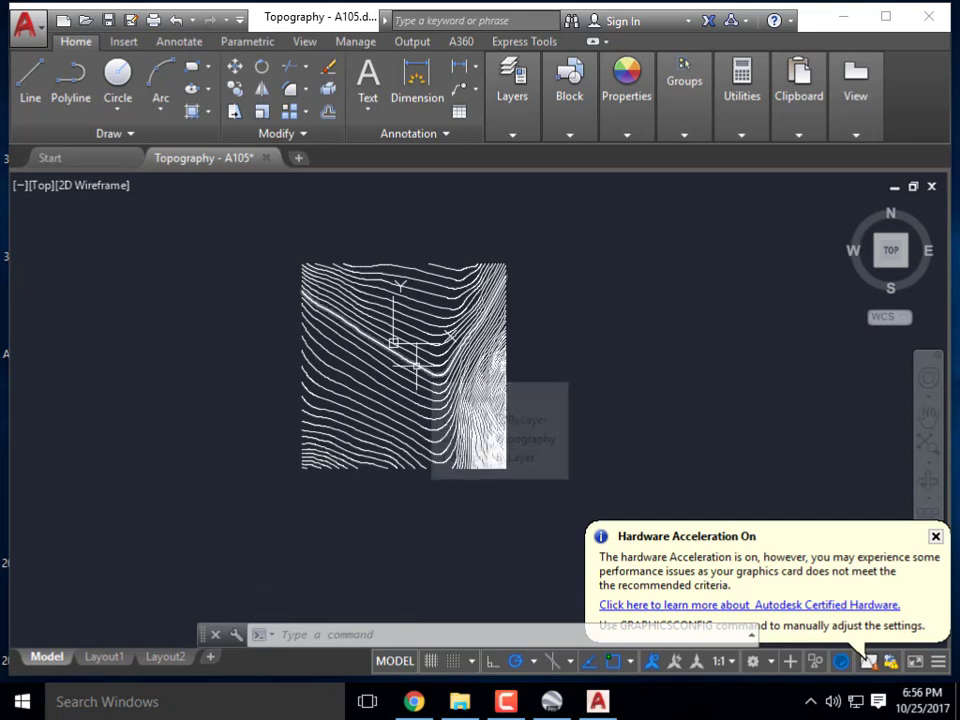
{"action": "mouse_move", "coordinate": [436, 322]}
{"action": "middle_mouse_down"}
{"action": "mouse_move", "coordinate": [450, 342]}
{"action": "mouse_move", "coordinate": [454, 327]}
{"action": "middle_mouse_up"}
{"action": "scroll", "coordinate": [468, 339], "scroll_direction": "up", "scroll_amount": 1}
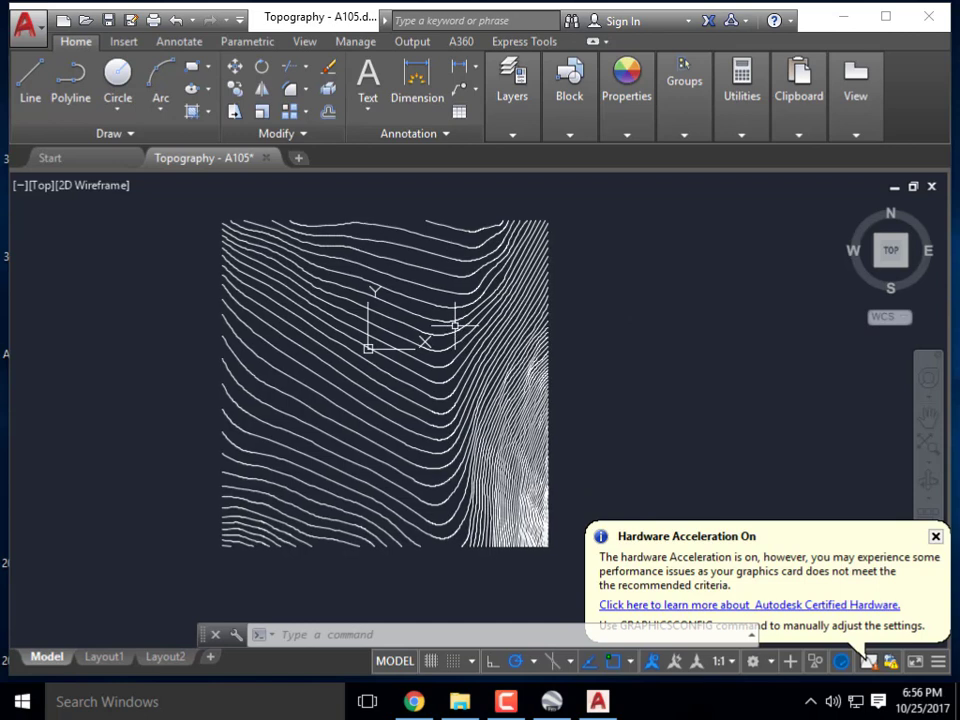
{"action": "left_click", "coordinate": [935, 536]}
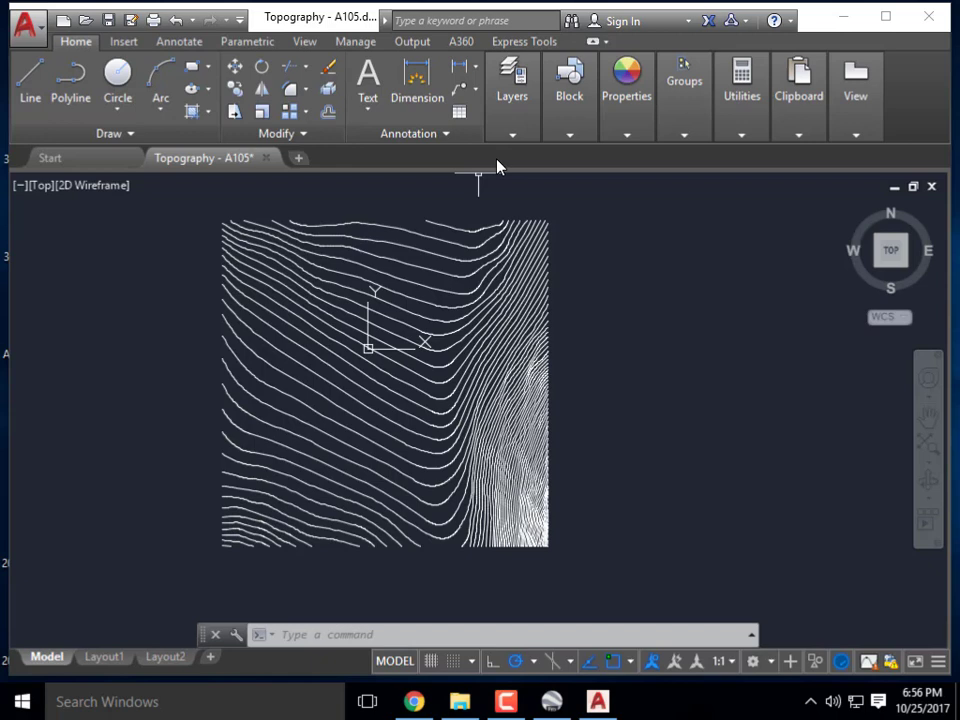
Review the layers available in the drawing and which one is current.
{"action": "left_click", "coordinate": [512, 134]}
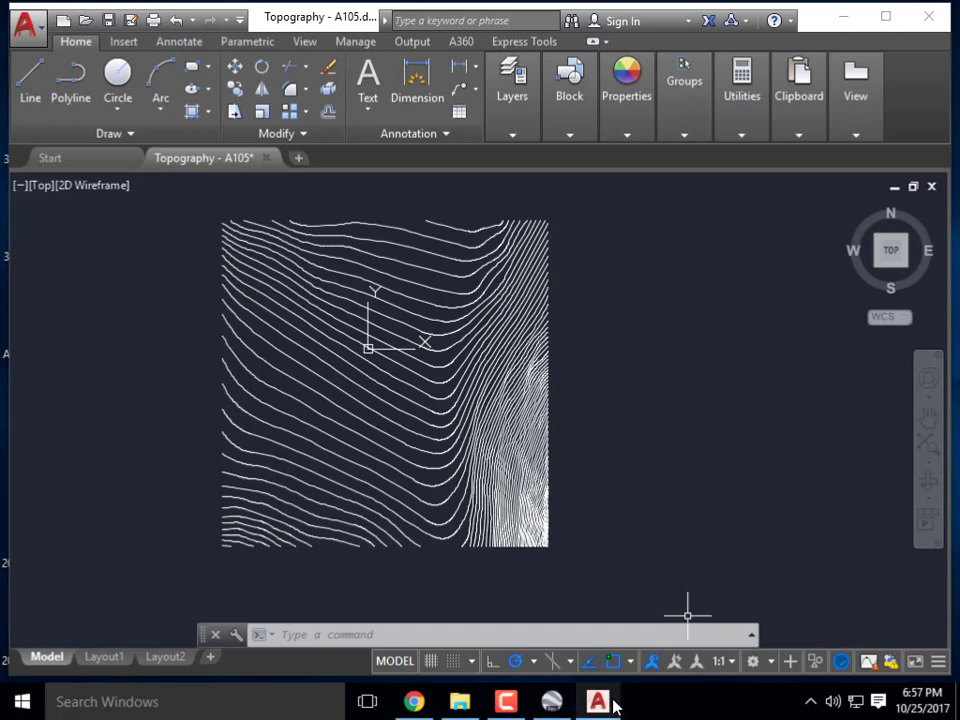
{"action": "left_click", "coordinate": [513, 136]}
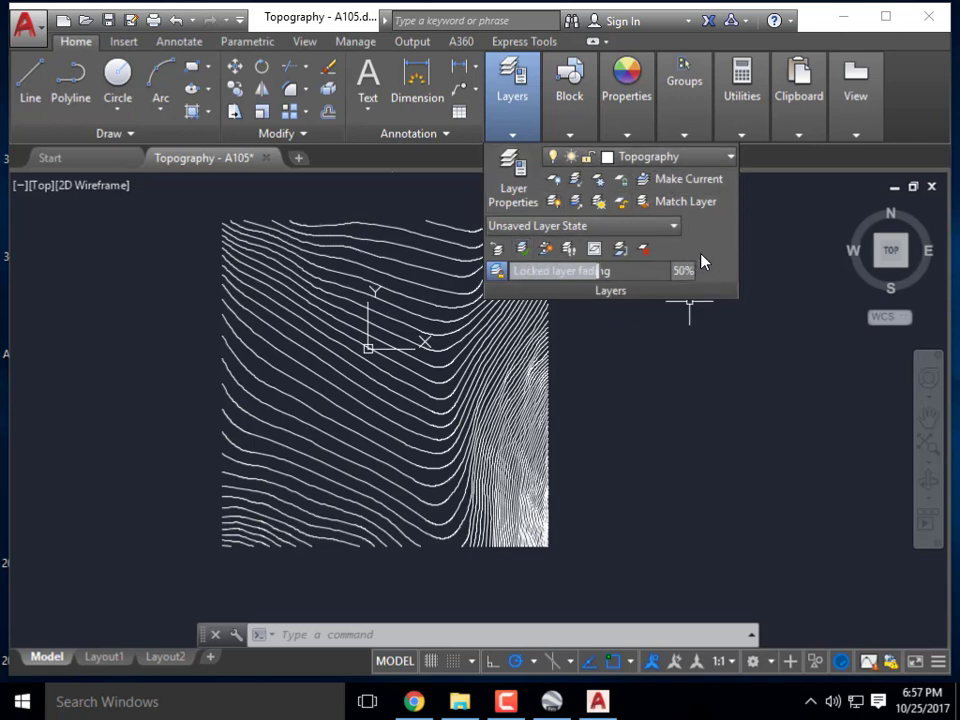
{"action": "left_click", "coordinate": [730, 158]}
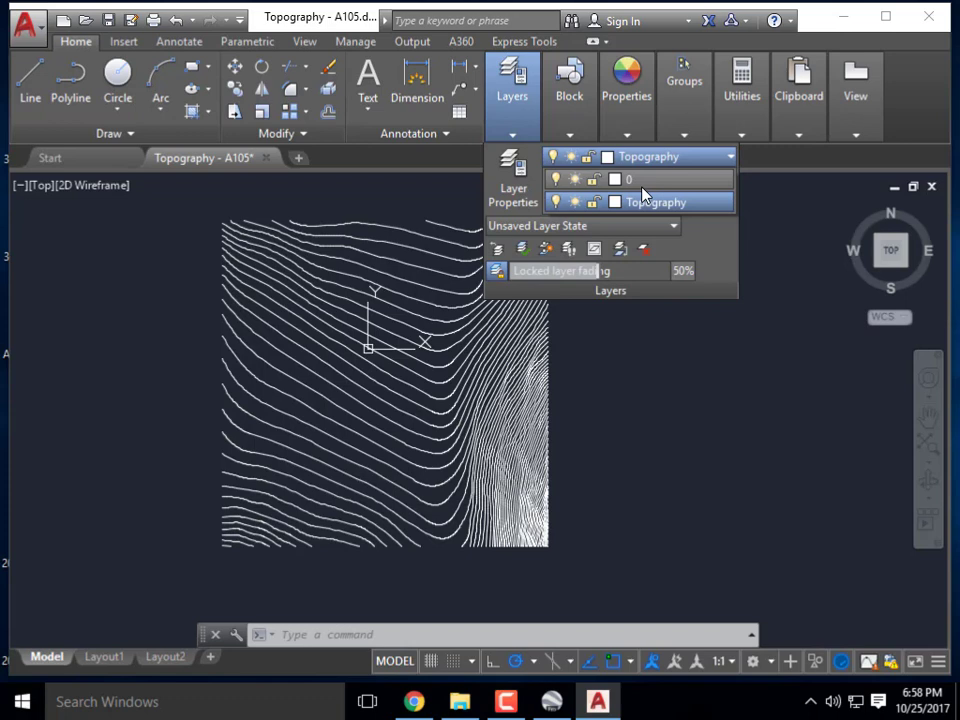
{"action": "left_click", "coordinate": [722, 232]}
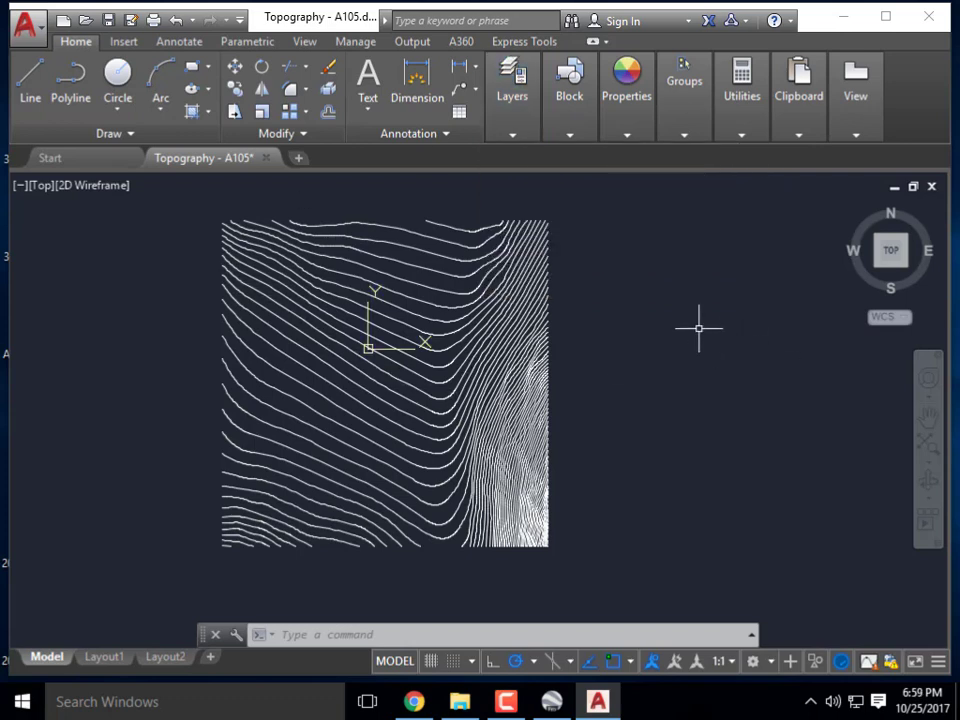
Add a layer named Exterior Walls and enlarge the Layer Properties Manager and its name column to fit the full name.
{"action": "type", "text": "Layer"}
{"action": "key", "text": "Return"}
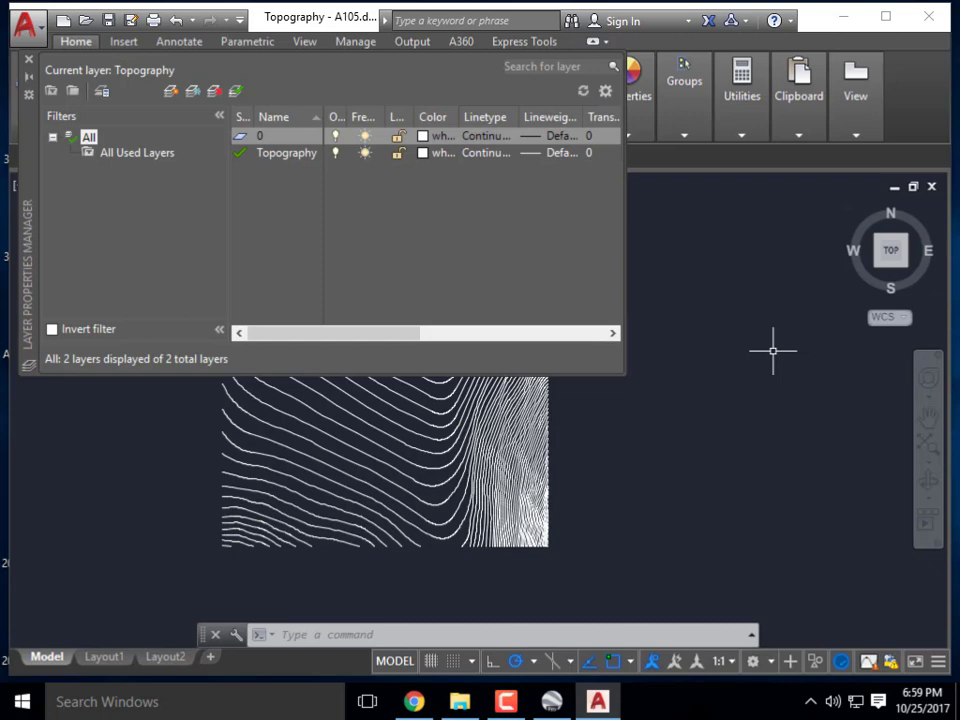
{"action": "left_click", "coordinate": [684, 134]}
{"action": "left_click", "coordinate": [643, 120]}
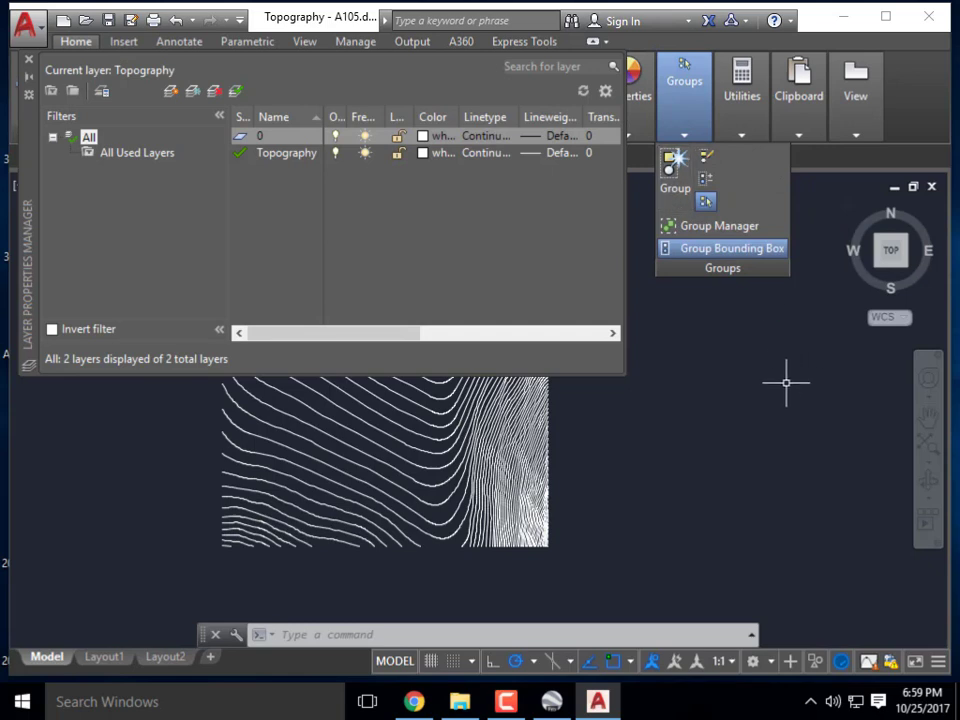
{"action": "left_click", "coordinate": [172, 95]}
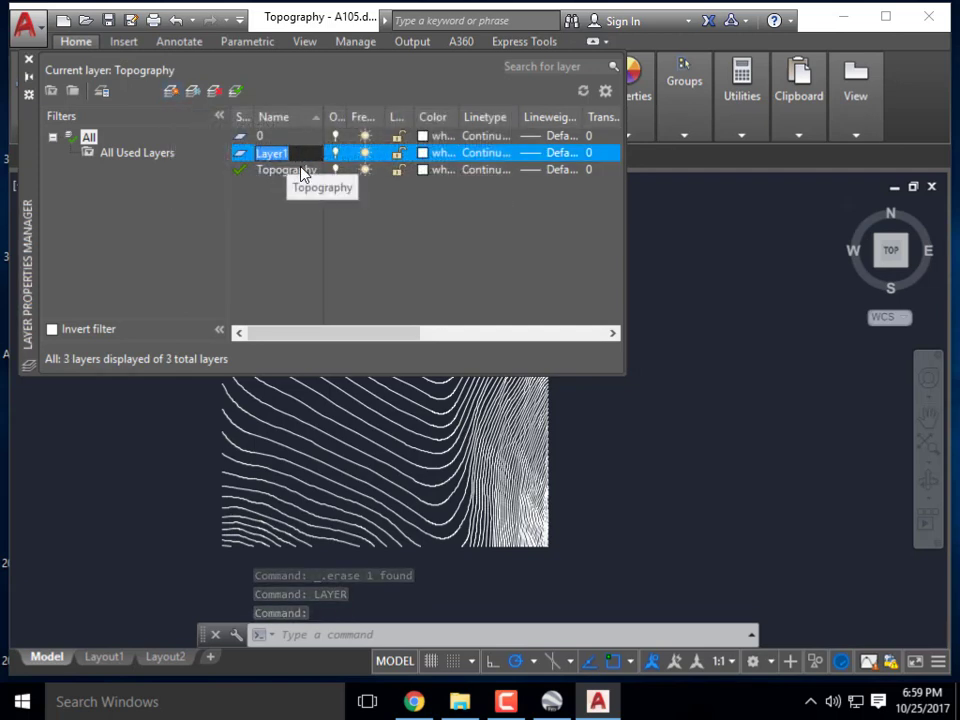
{"action": "type", "text": "Exterior Walls"}
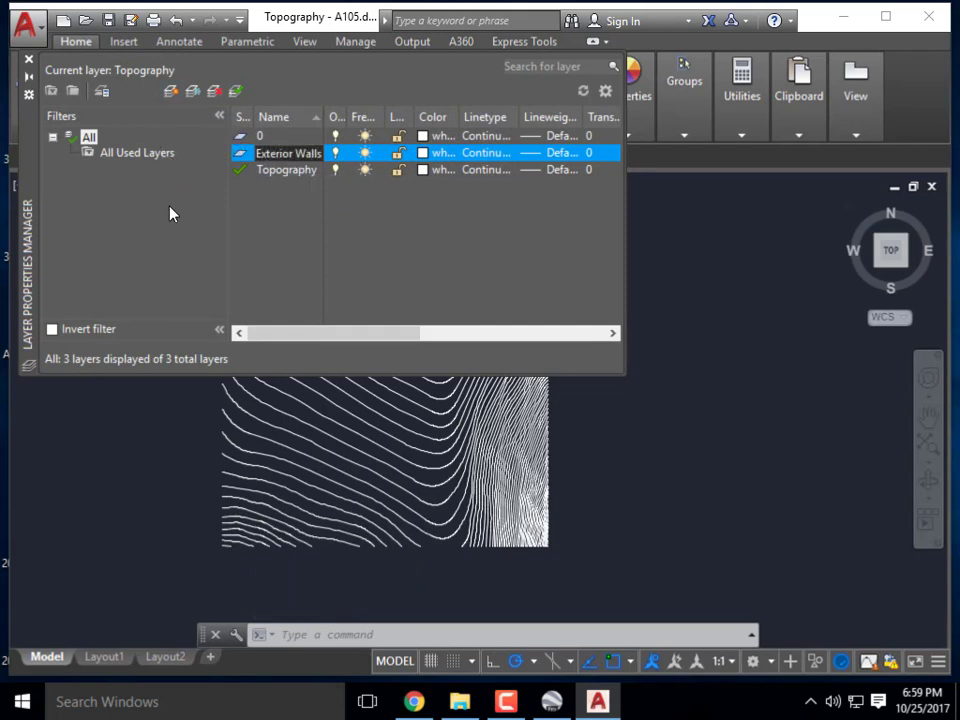
{"action": "key", "text": "Return"}
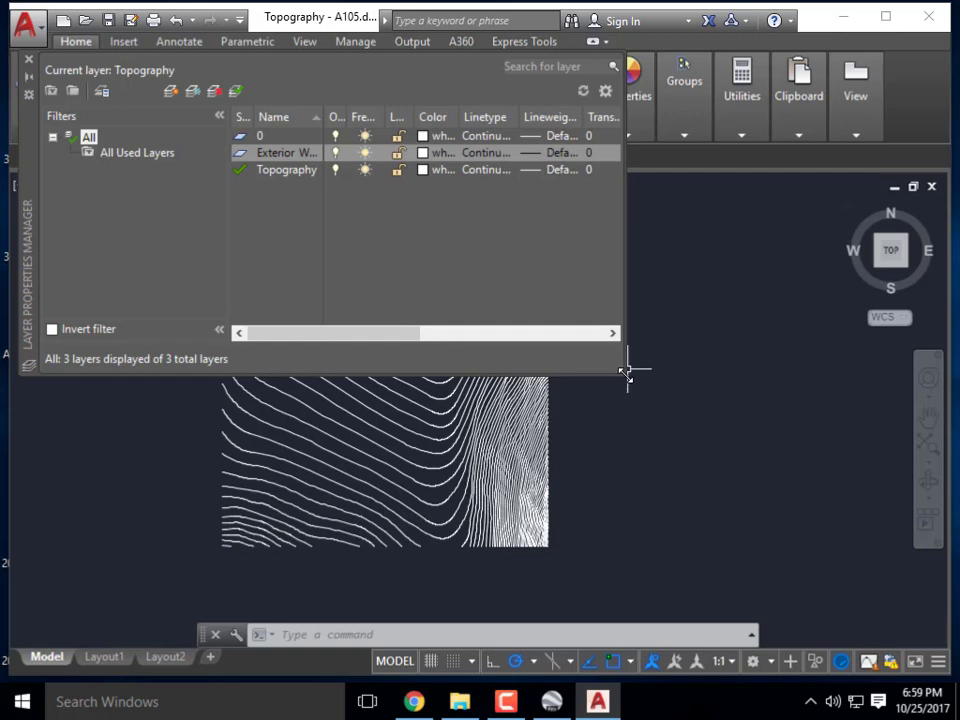
{"action": "left_click_drag", "start_coordinate": [627, 370], "coordinate": [748, 512]}
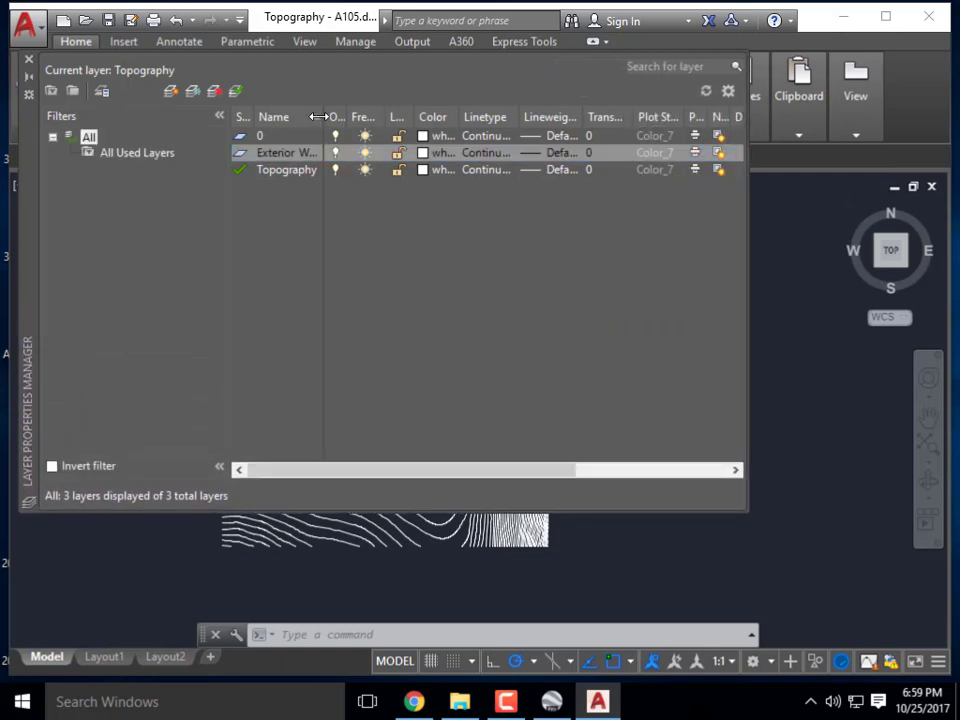
{"action": "left_click_drag", "start_coordinate": [321, 118], "coordinate": [354, 117]}
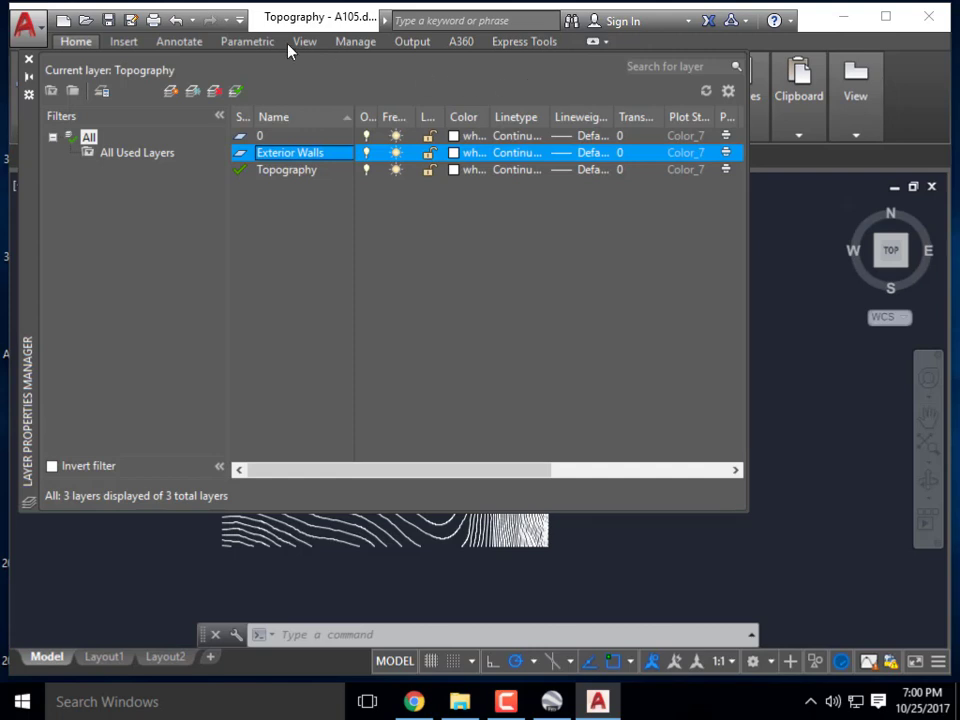
Turn the current Topography layer off and back on, and try to freeze it.
{"action": "left_click", "coordinate": [366, 171]}
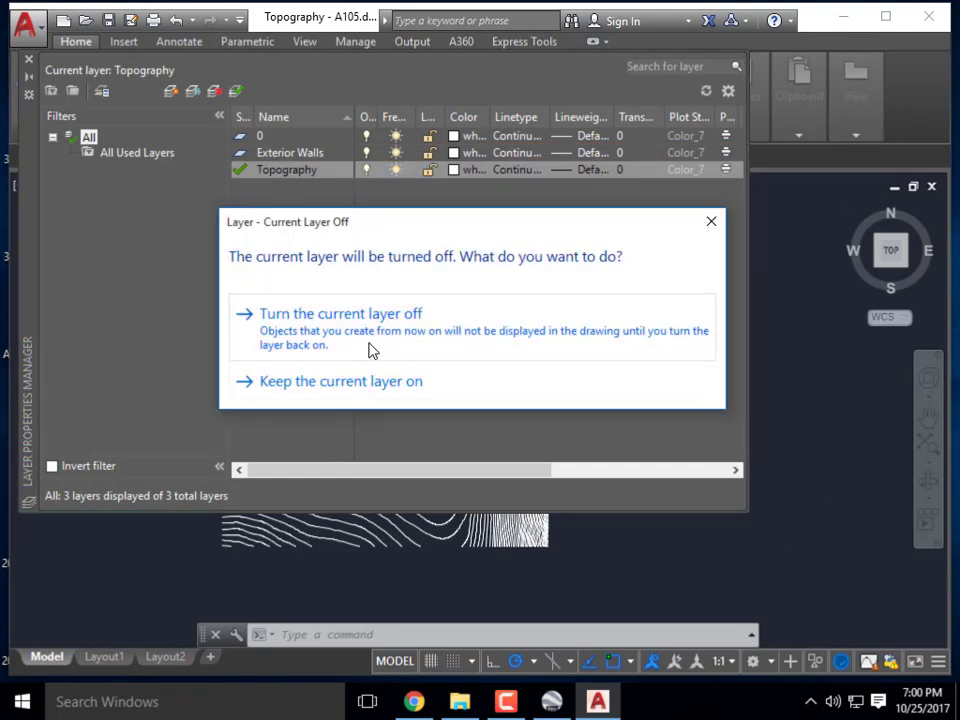
{"action": "left_click", "coordinate": [396, 328]}
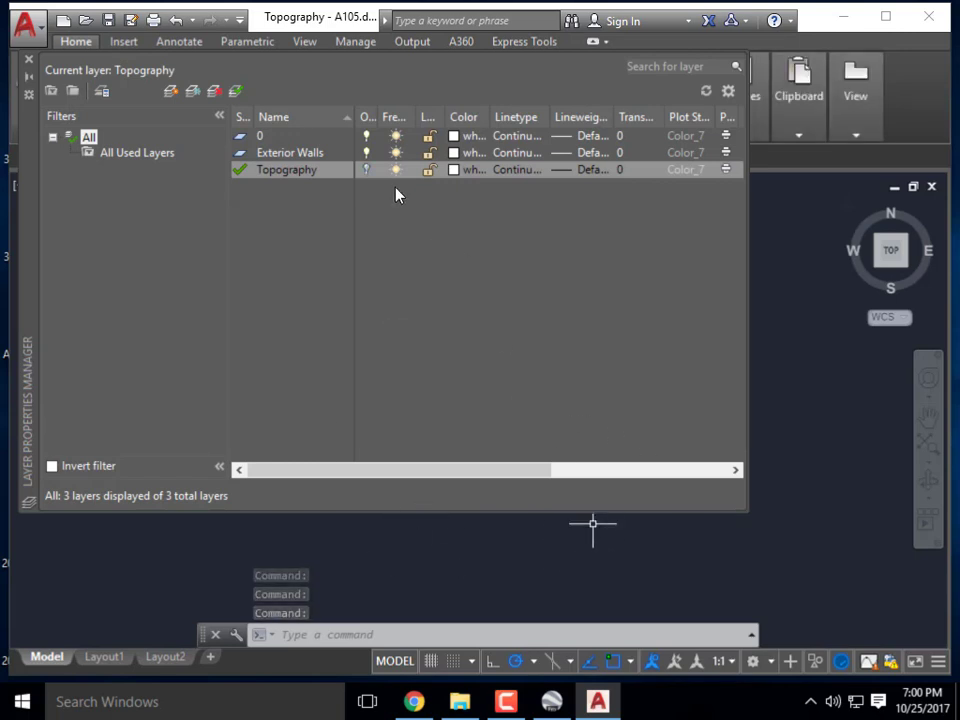
{"action": "left_click", "coordinate": [367, 170]}
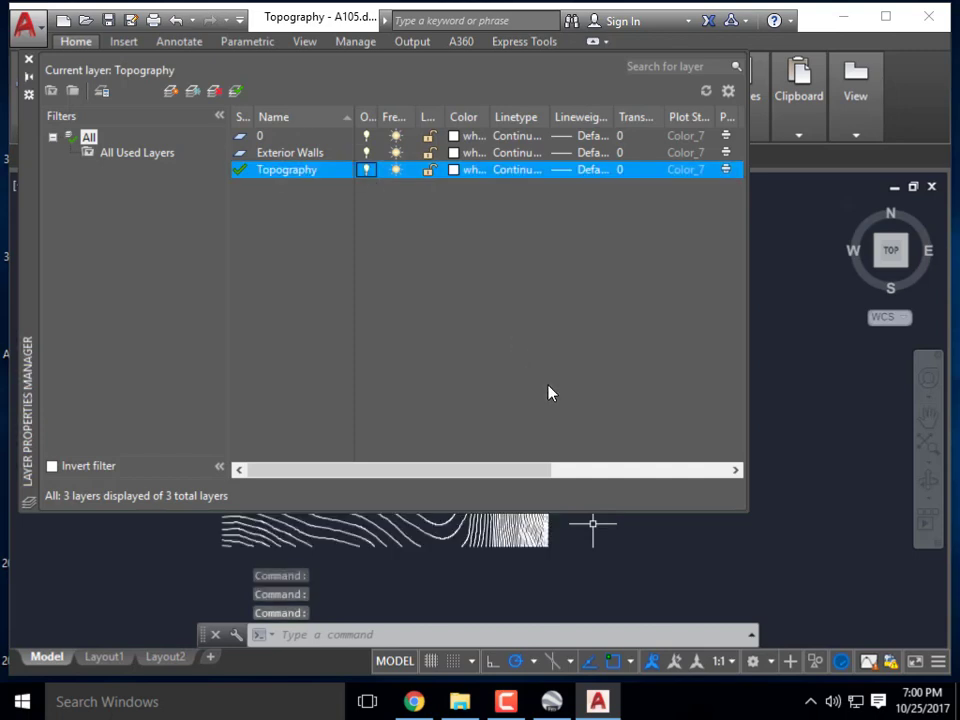
{"action": "left_click", "coordinate": [397, 171]}
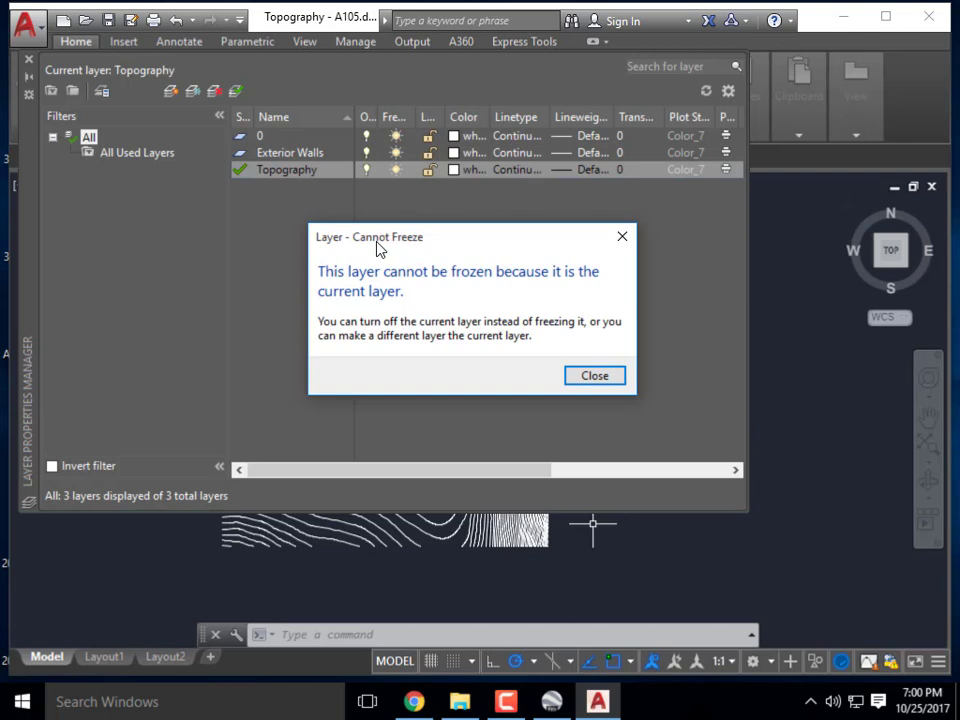
{"action": "left_click", "coordinate": [610, 239]}
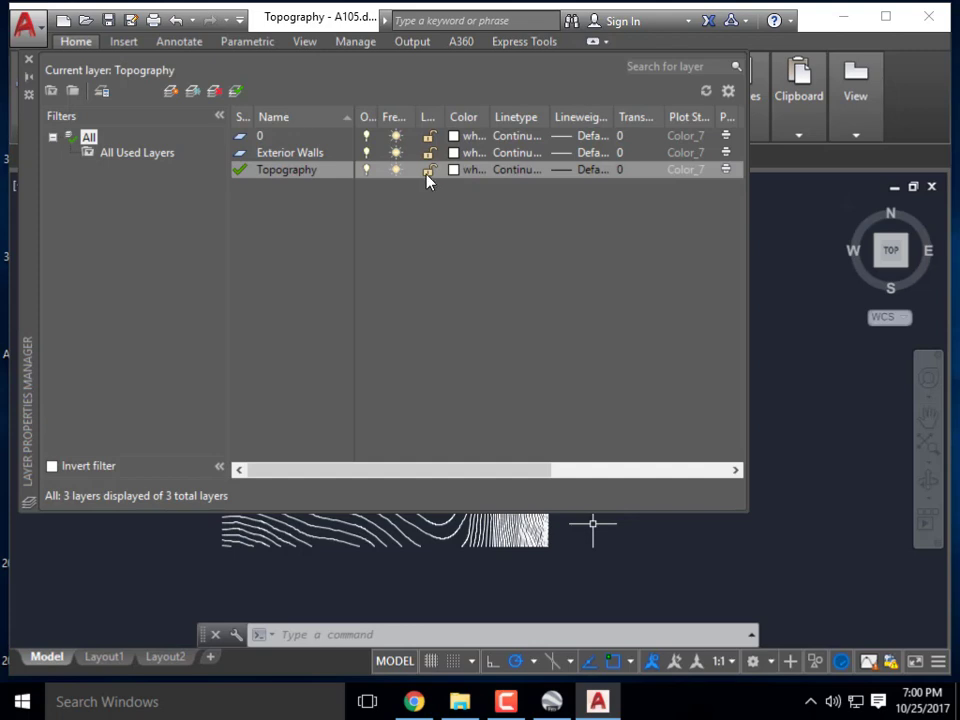
Lock the Topography layer and shrink the Layer Properties Manager to uncover the contour lines.
{"action": "left_click", "coordinate": [429, 170]}
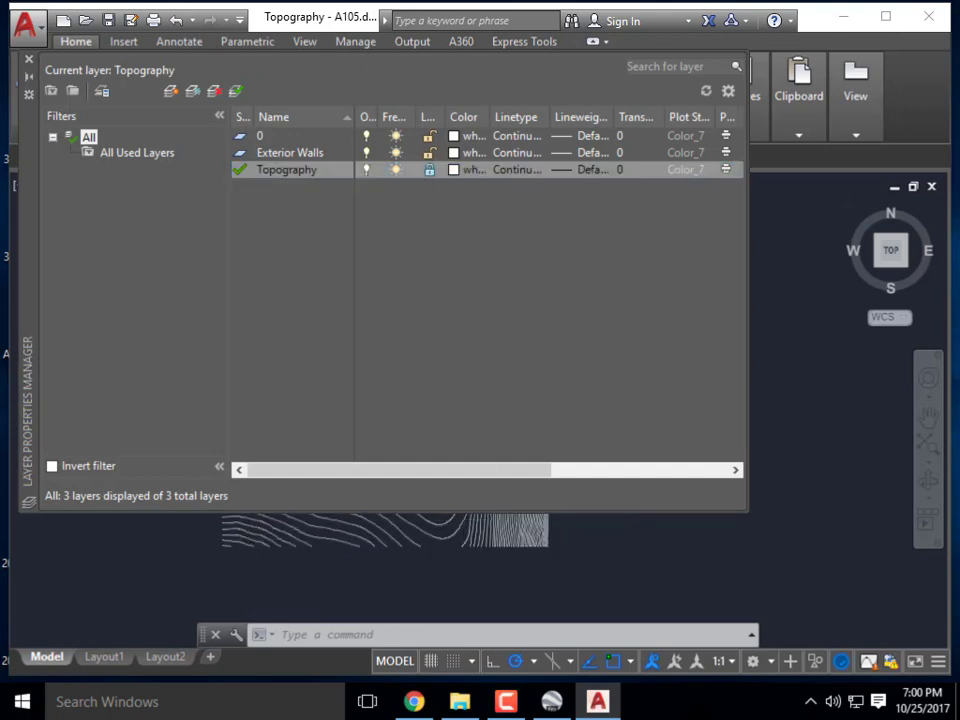
{"action": "mouse_move", "coordinate": [746, 510]}
{"action": "left_mouse_down"}
{"action": "mouse_move", "coordinate": [652, 443]}
{"action": "mouse_move", "coordinate": [470, 375]}
{"action": "mouse_move", "coordinate": [410, 372]}
{"action": "left_mouse_up"}
{"action": "middle_click_drag", "start_coordinate": [590, 360], "coordinate": [825, 368]}
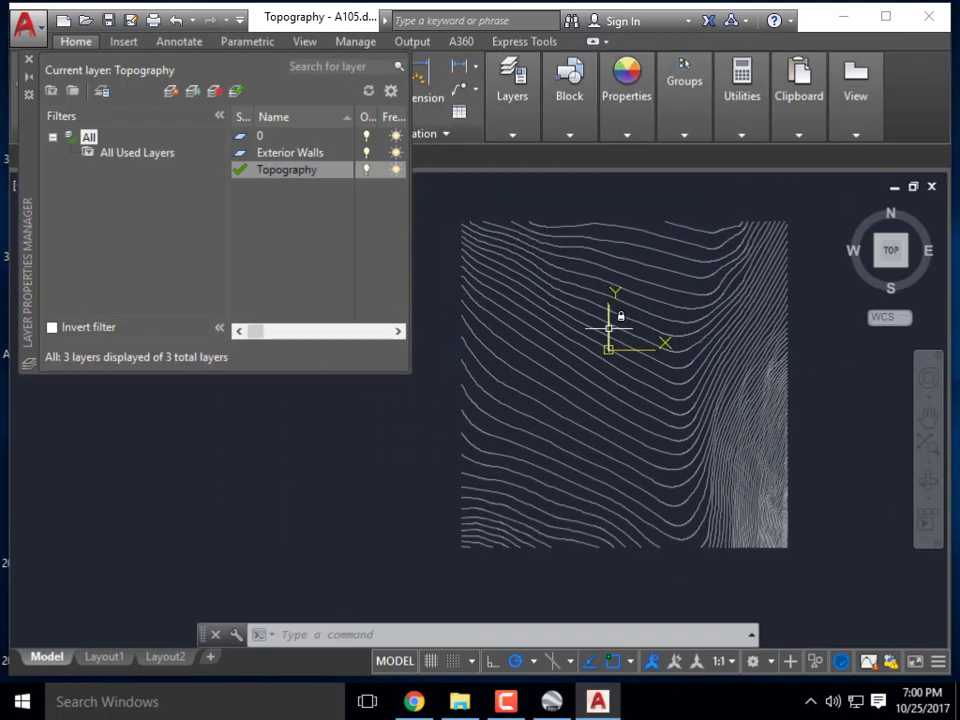
Select several contour lines on the locked Topography layer as a test and clear the selection.
{"action": "mouse_move", "coordinate": [733, 441]}
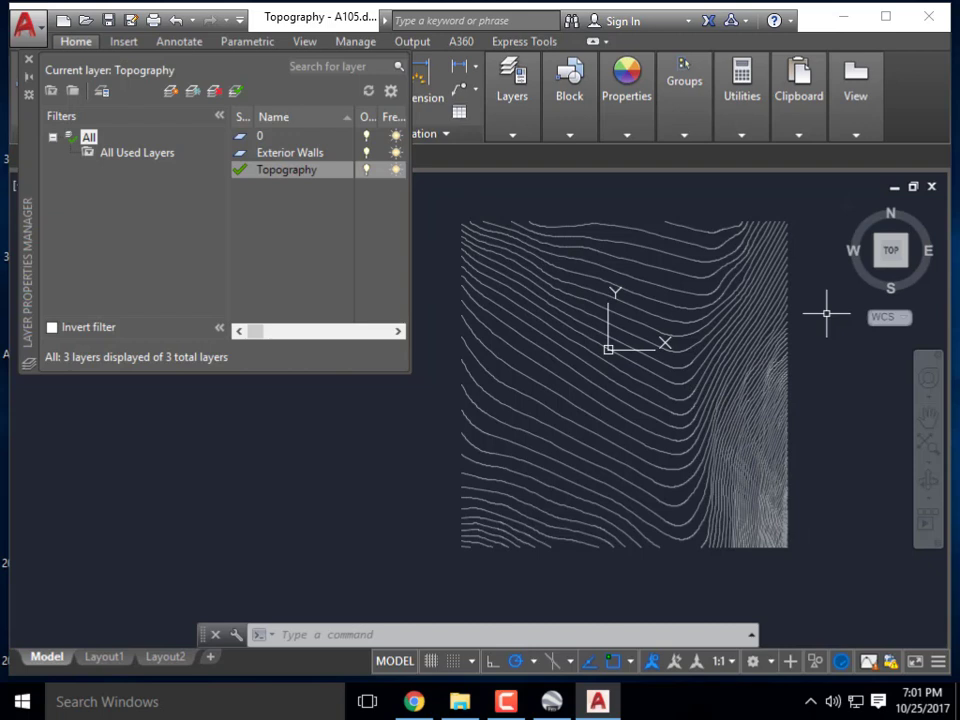
{"action": "left_click", "coordinate": [653, 337]}
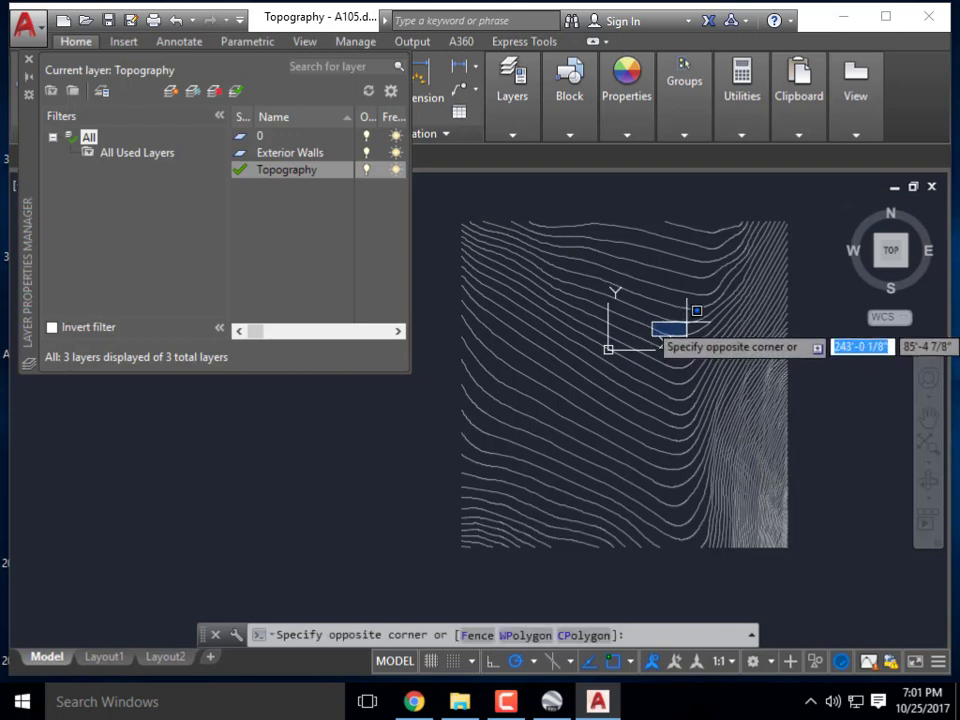
{"action": "key", "text": "Escape"}
{"action": "left_click", "coordinate": [655, 338]}
{"action": "left_click", "coordinate": [572, 499]}
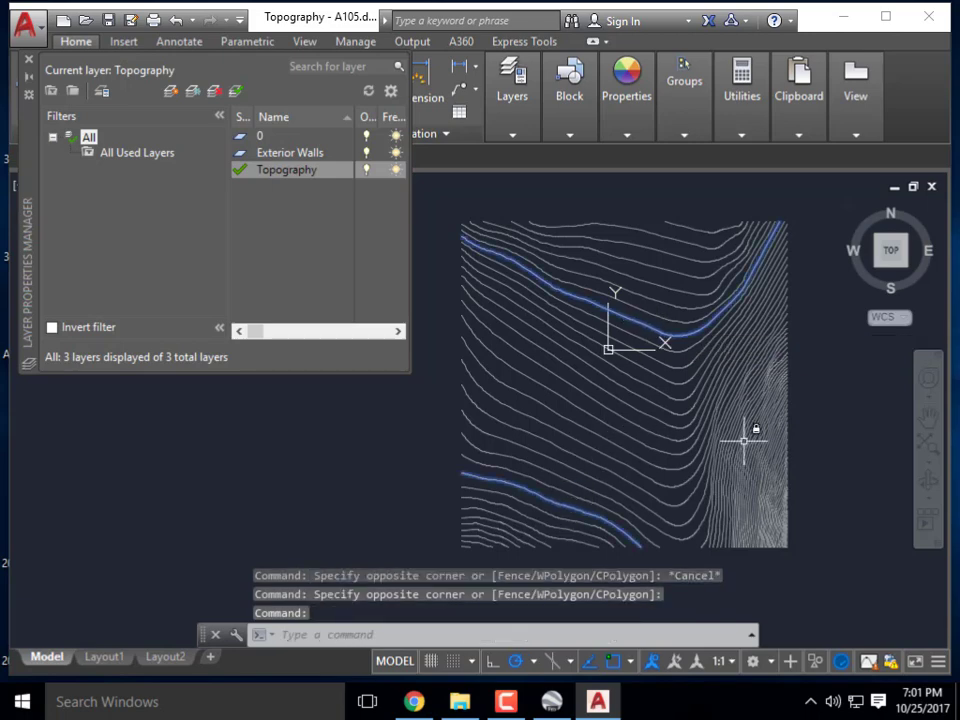
{"action": "left_click", "coordinate": [654, 471]}
{"action": "left_click", "coordinate": [613, 456]}
{"action": "left_click", "coordinate": [620, 500]}
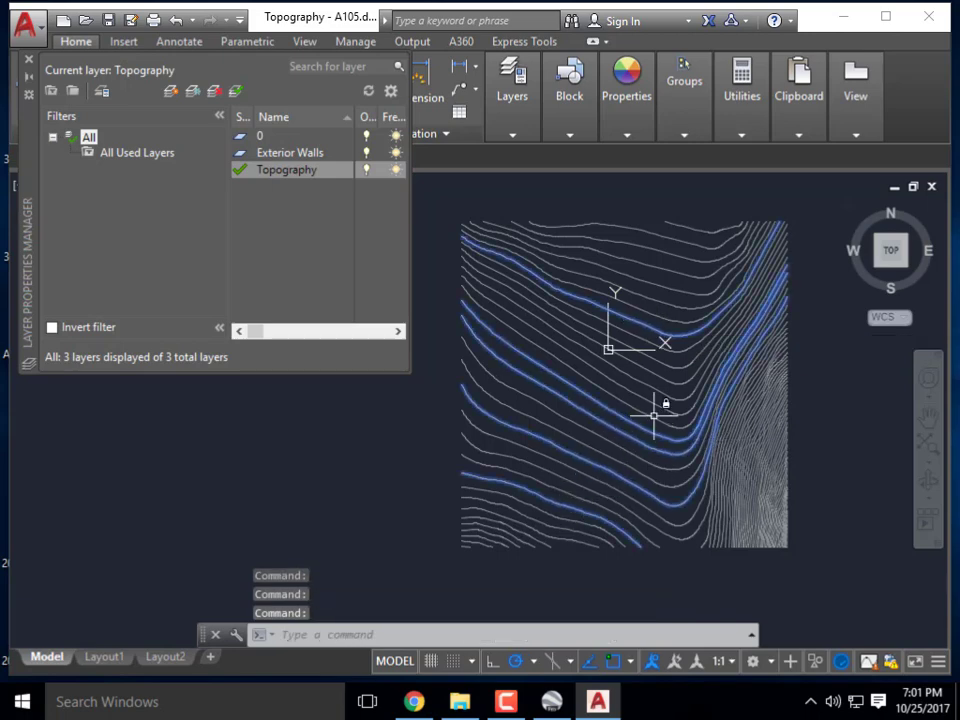
{"action": "middle_click_drag", "start_coordinate": [654, 415], "coordinate": [615, 489]}
{"action": "scroll", "coordinate": [611, 347], "scroll_direction": "up", "scroll_amount": 2}
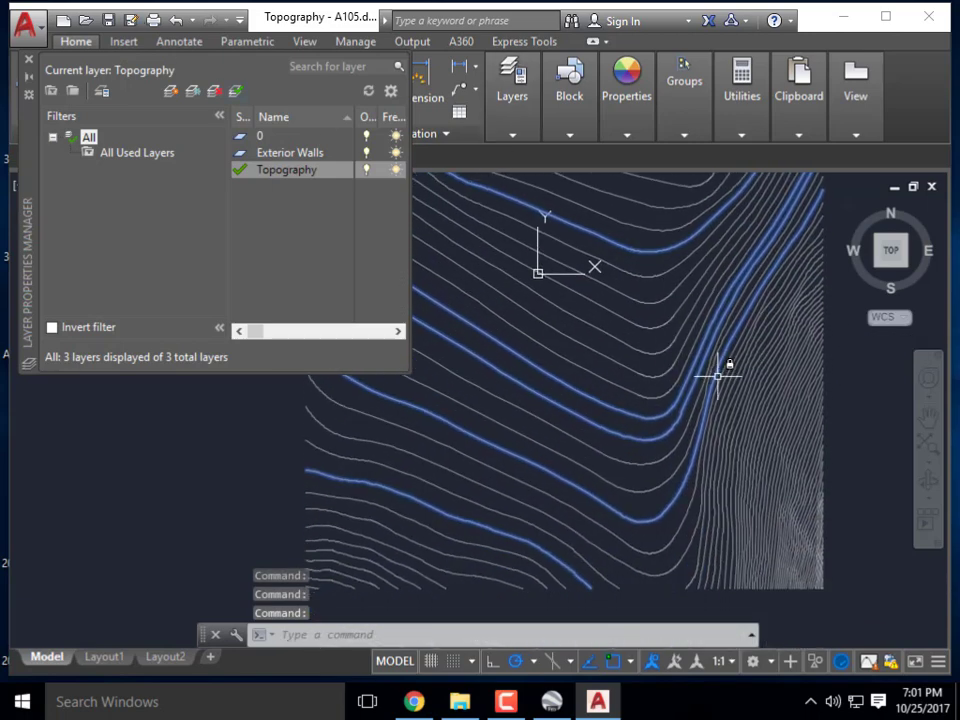
{"action": "left_click", "coordinate": [227, 424]}
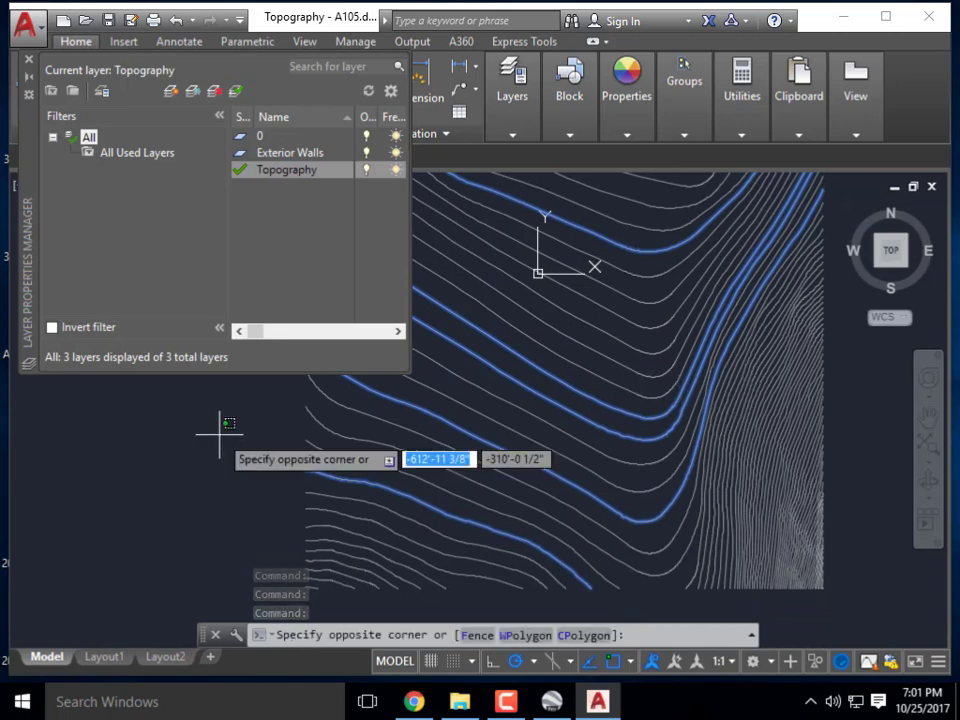
{"action": "key", "text": "Escape"}
{"action": "key", "text": "Escape"}
{"action": "scroll", "coordinate": [626, 369], "scroll_direction": "down", "scroll_amount": 5}
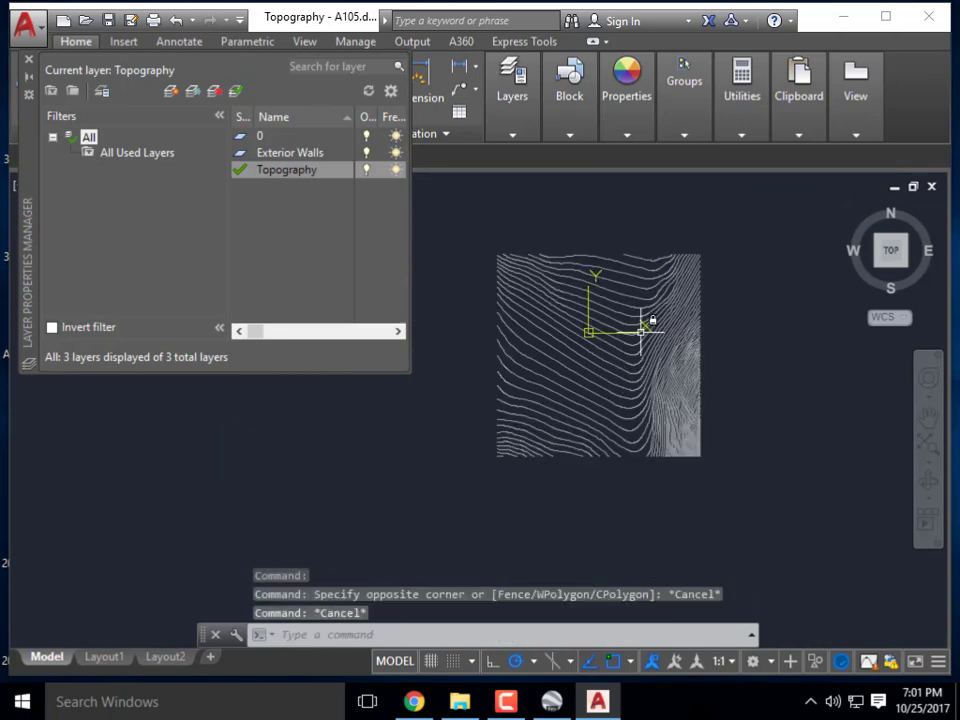
{"action": "scroll", "coordinate": [620, 310], "scroll_direction": "up", "scroll_amount": 4}
{"action": "scroll", "coordinate": [589, 274], "scroll_direction": "down", "scroll_amount": 3}
{"action": "scroll", "coordinate": [540, 260], "scroll_direction": "up", "scroll_amount": 2}
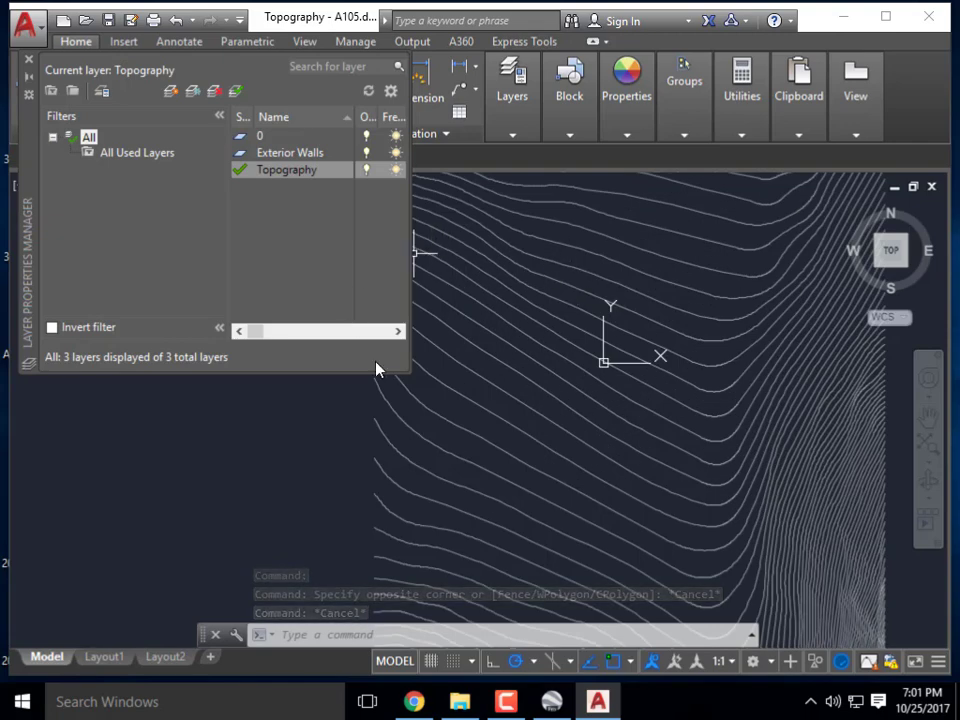
Enlarge the Layer Properties Manager and set the Topography layer's color to magenta.
{"action": "left_click_drag", "start_coordinate": [411, 377], "coordinate": [808, 513]}
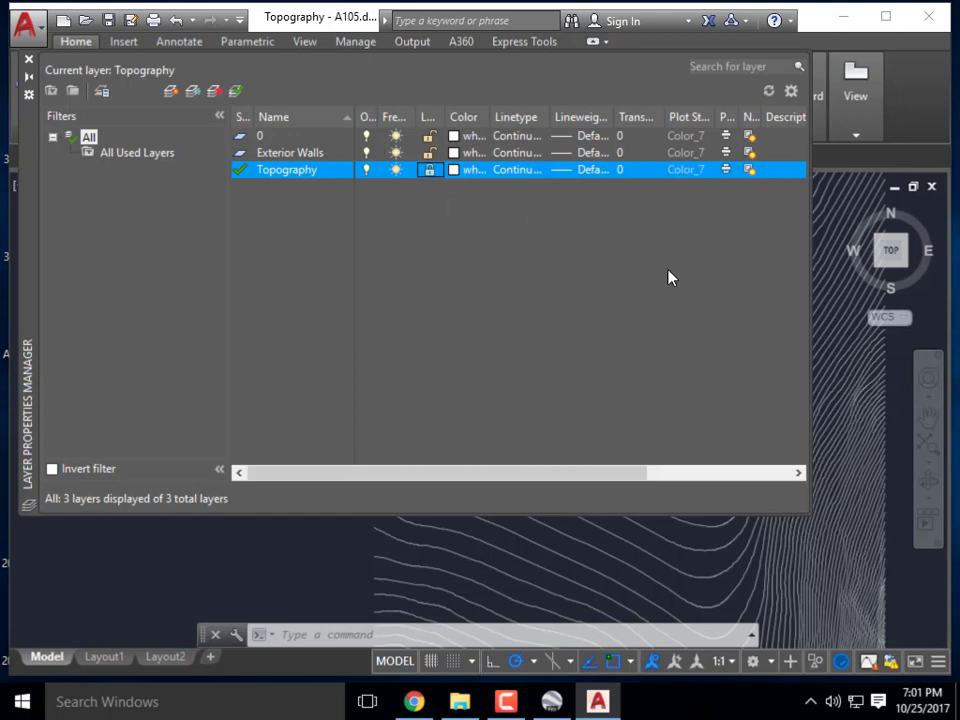
{"action": "left_click", "coordinate": [455, 171]}
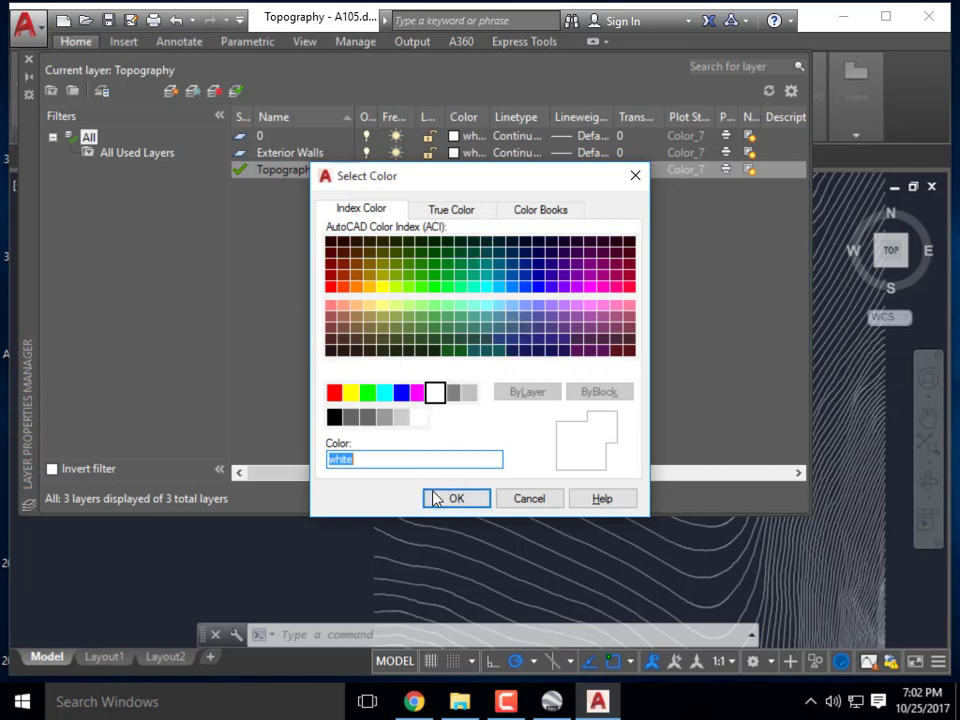
{"action": "left_click", "coordinate": [418, 392]}
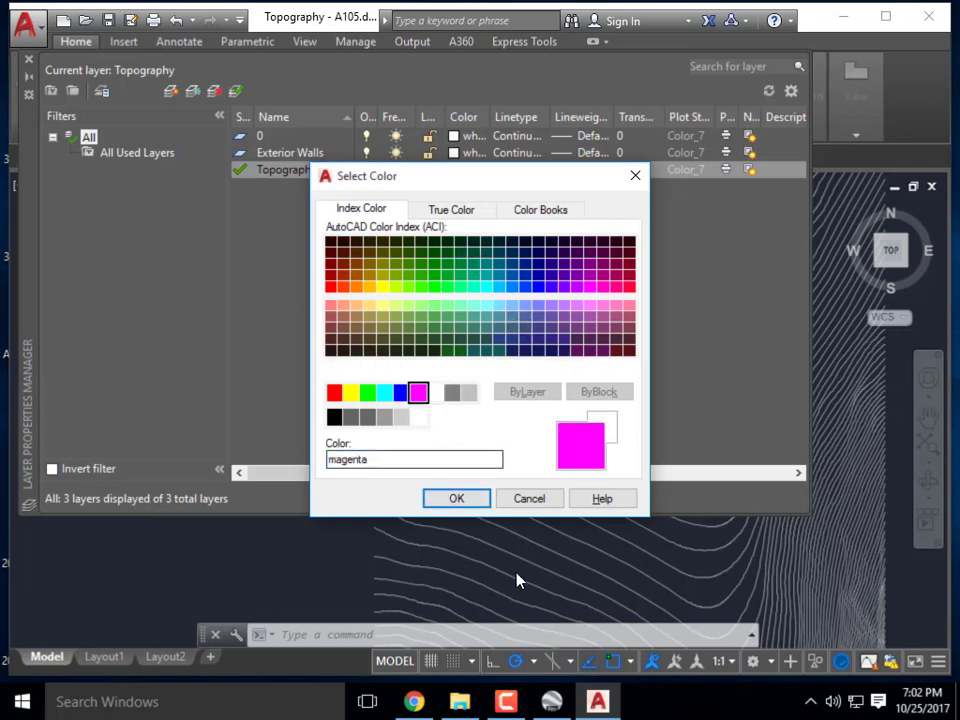
{"action": "left_click", "coordinate": [470, 504]}
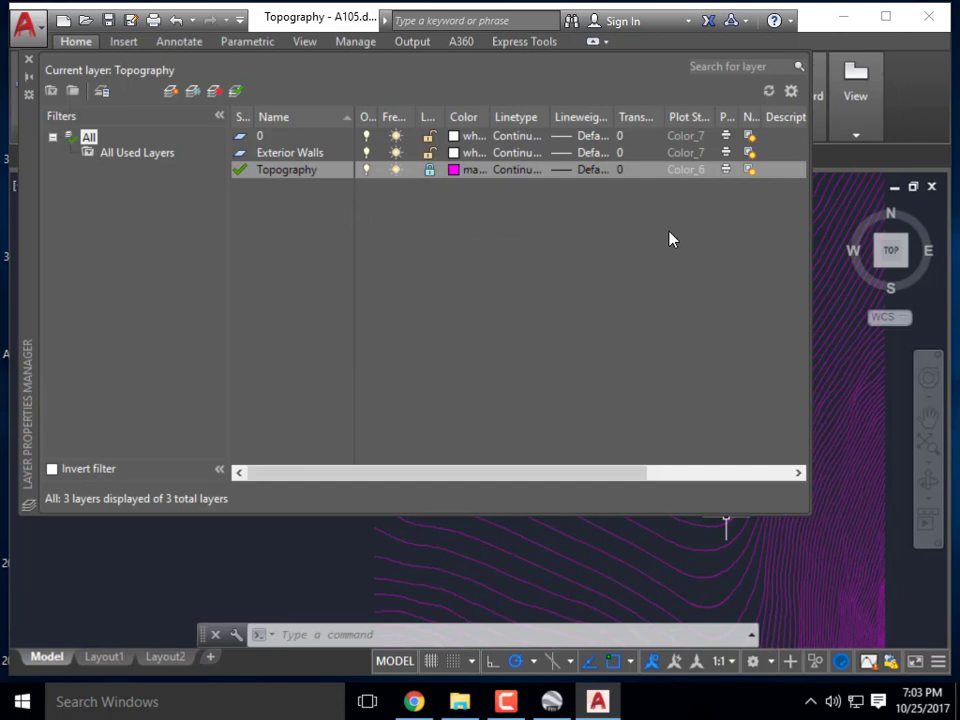
Set the Topography layer's color back to white and close the Layer Properties Manager.
{"action": "left_click", "coordinate": [451, 172]}
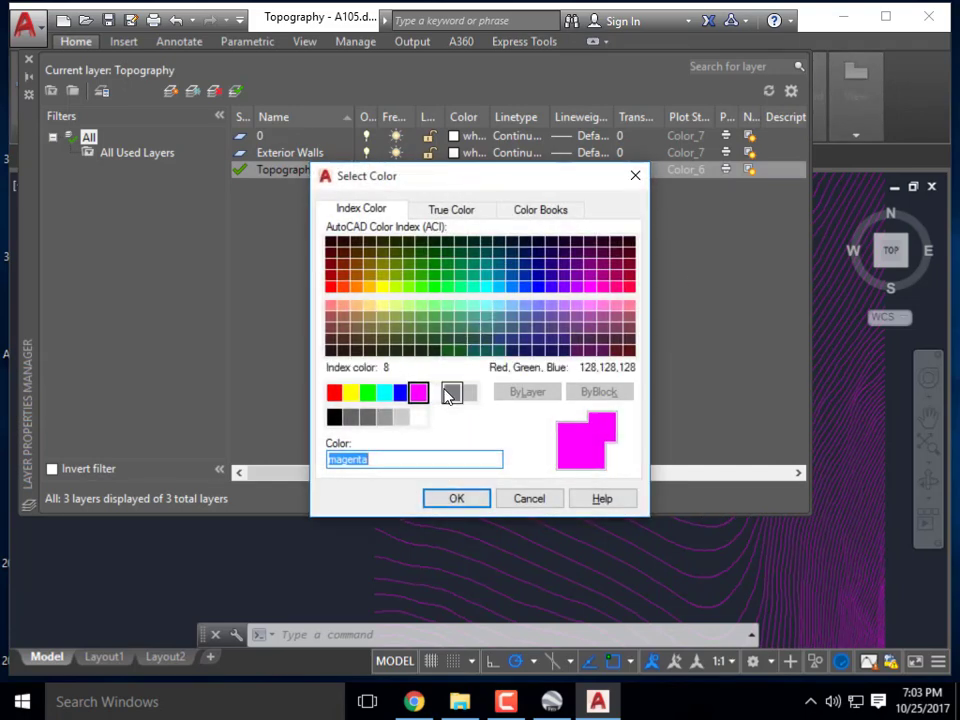
{"action": "left_click", "coordinate": [435, 392]}
{"action": "left_click", "coordinate": [465, 502]}
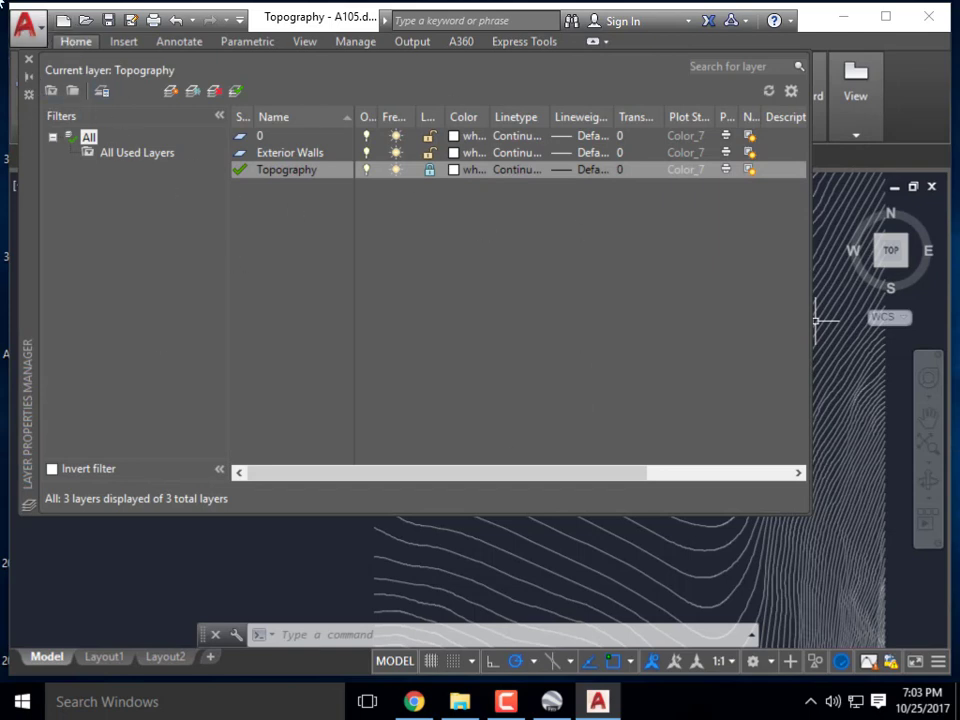
{"action": "left_click", "coordinate": [29, 62]}
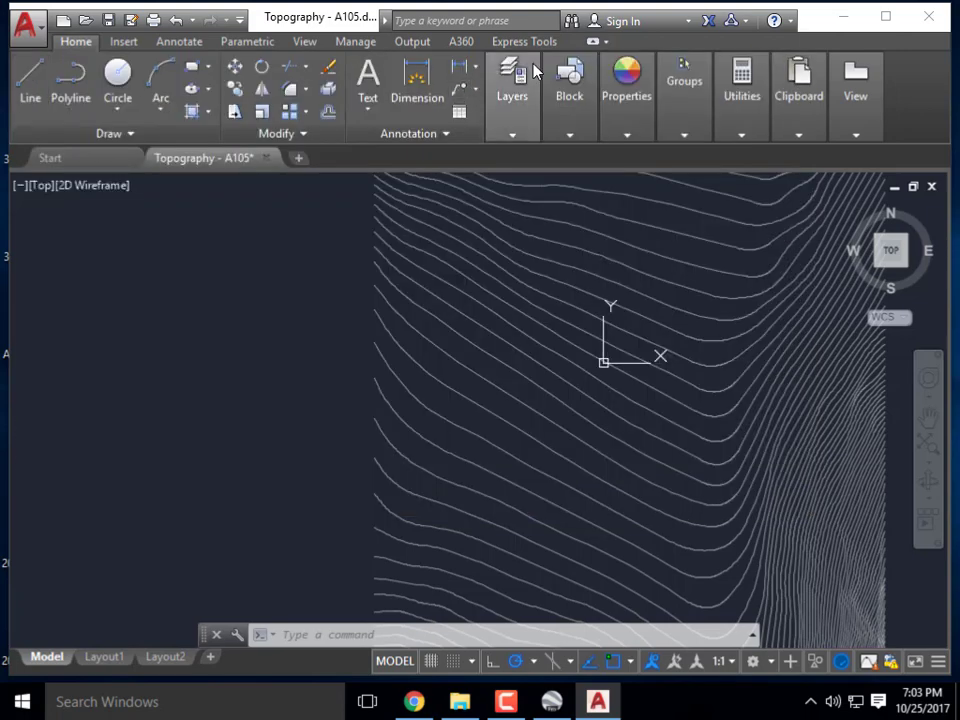
{"action": "left_click", "coordinate": [520, 85]}
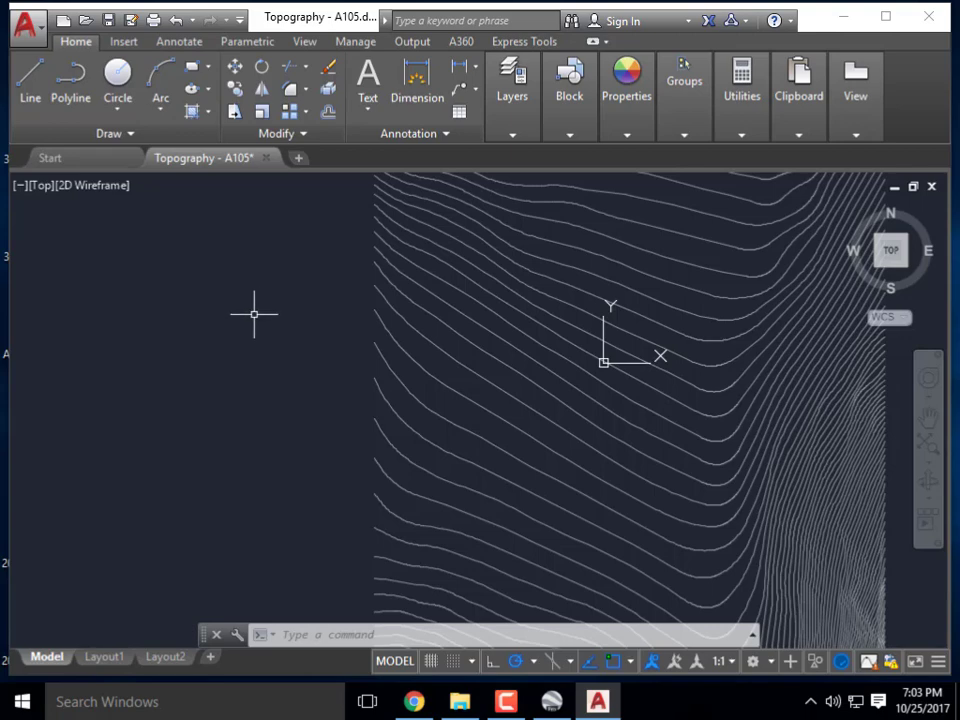
{"action": "scroll", "coordinate": [245, 305], "scroll_direction": "down", "scroll_amount": 2}
{"action": "scroll", "coordinate": [555, 317], "scroll_direction": "up", "scroll_amount": 2}
{"action": "middle_click_drag", "start_coordinate": [430, 305], "coordinate": [461, 311]}
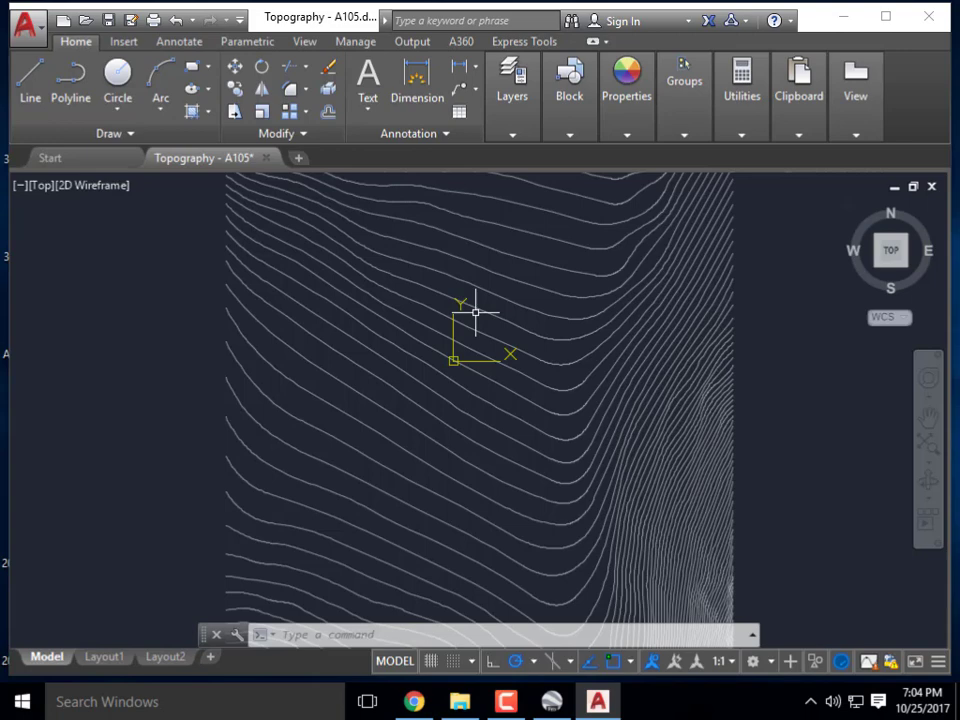
Examine the contour lines around the bend near the drawing origin for a place to site the cabin.
{"action": "middle_click_drag", "start_coordinate": [458, 373], "coordinate": [435, 377]}
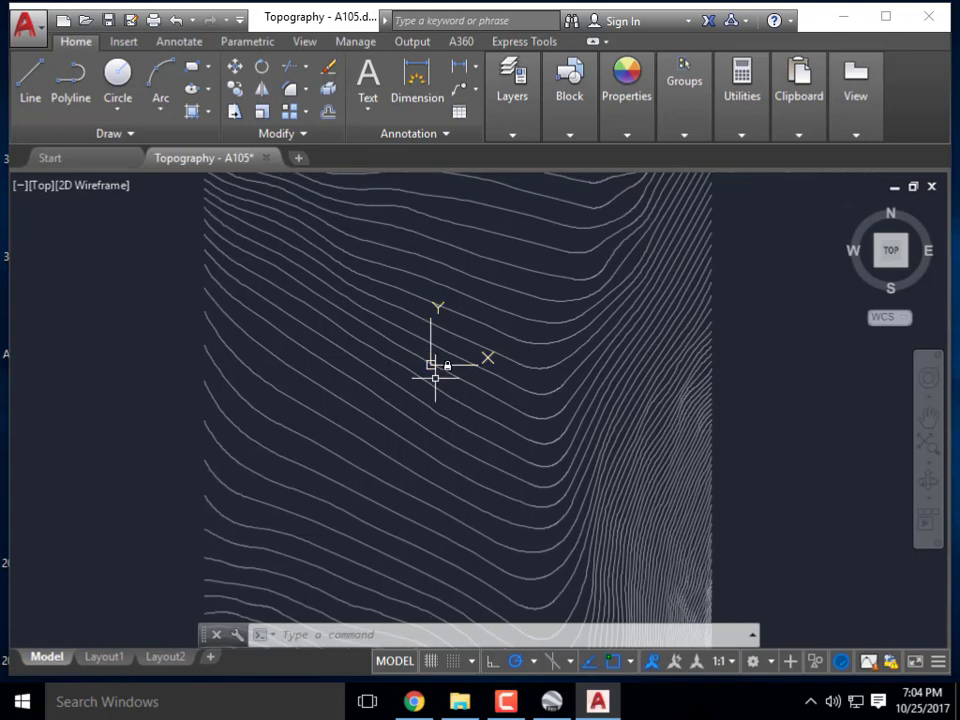
{"action": "scroll", "coordinate": [403, 401], "scroll_direction": "up", "scroll_amount": 2}
{"action": "scroll", "coordinate": [331, 315], "scroll_direction": "down", "scroll_amount": 2}
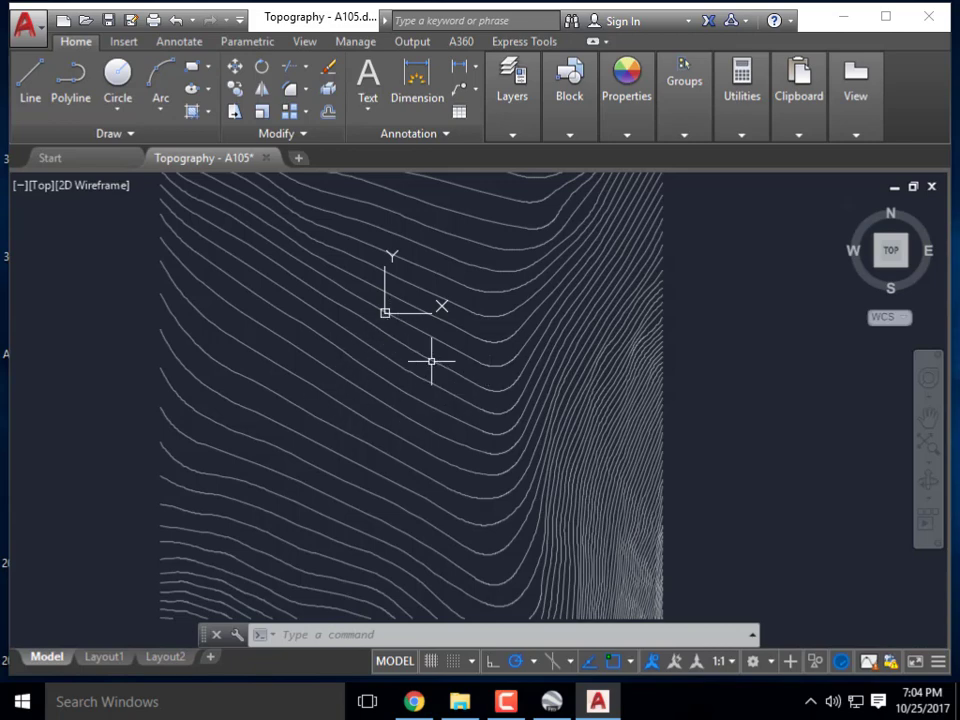
{"action": "middle_click_drag", "start_coordinate": [436, 350], "coordinate": [480, 366]}
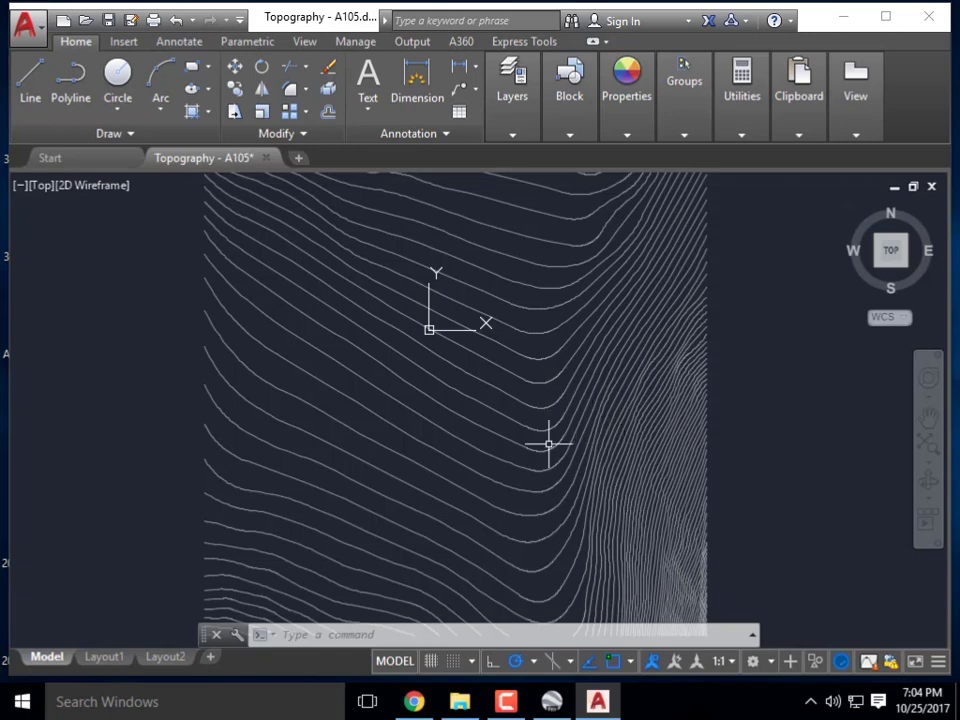
{"action": "middle_click_drag", "start_coordinate": [531, 442], "coordinate": [499, 434]}
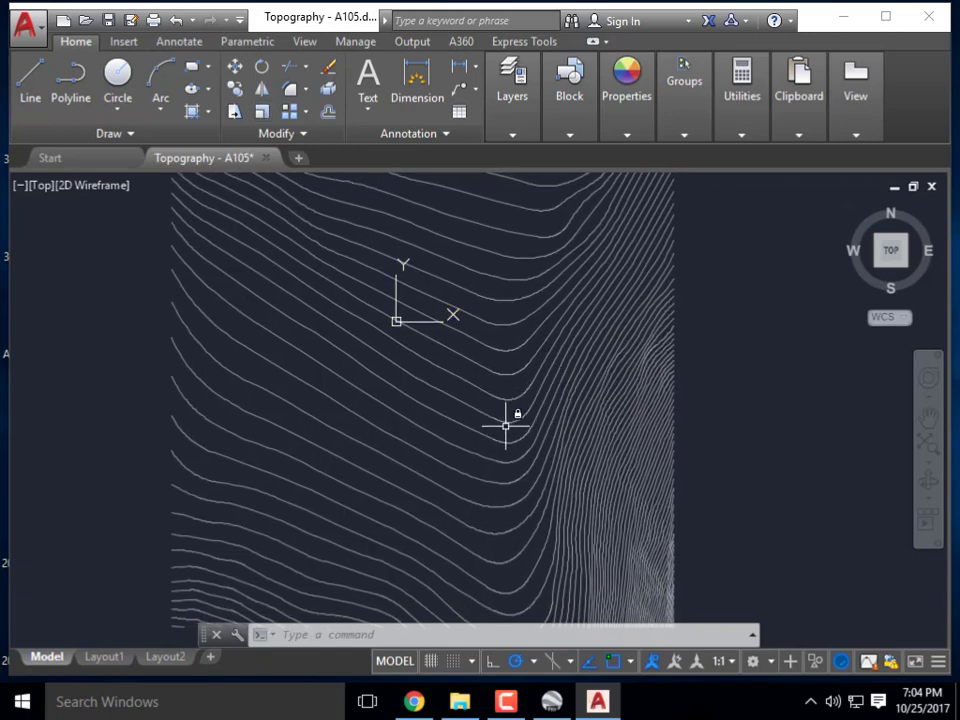
{"action": "scroll", "coordinate": [500, 430], "scroll_direction": "up", "scroll_amount": 2}
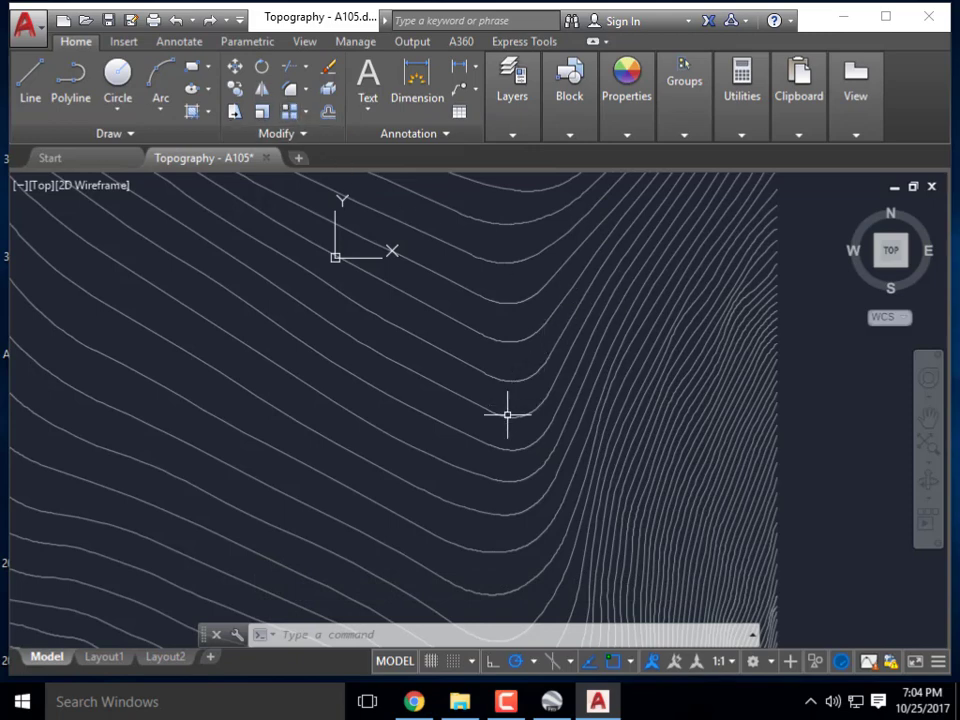
{"action": "middle_click_drag", "start_coordinate": [501, 426], "coordinate": [497, 388]}
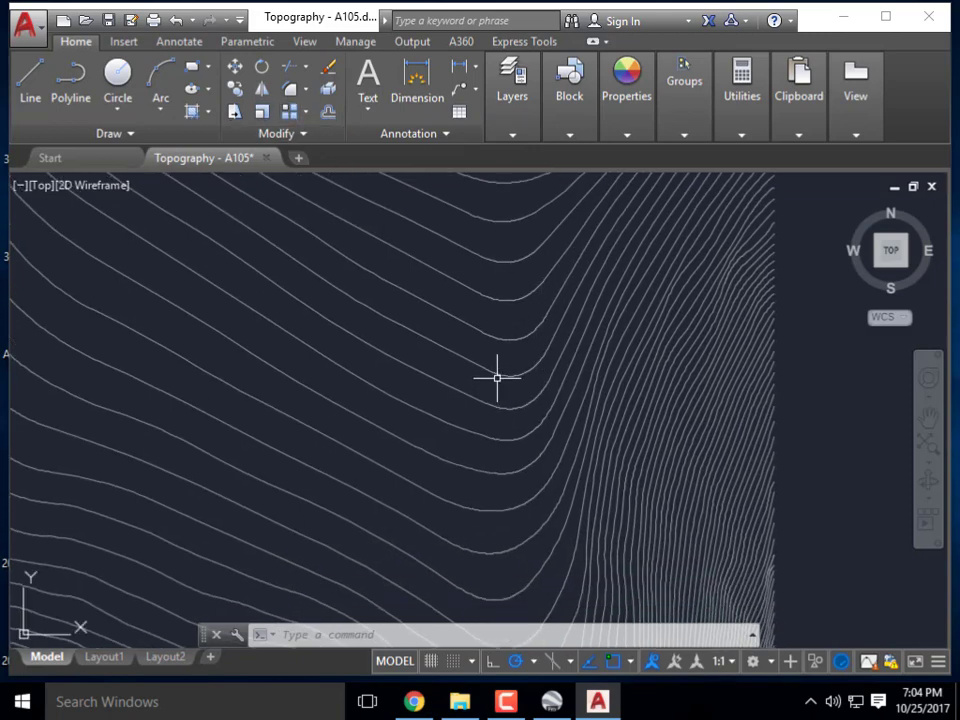
{"action": "middle_click_drag", "start_coordinate": [454, 312], "coordinate": [457, 345]}
{"action": "scroll", "coordinate": [463, 353], "scroll_direction": "up", "scroll_amount": 1}
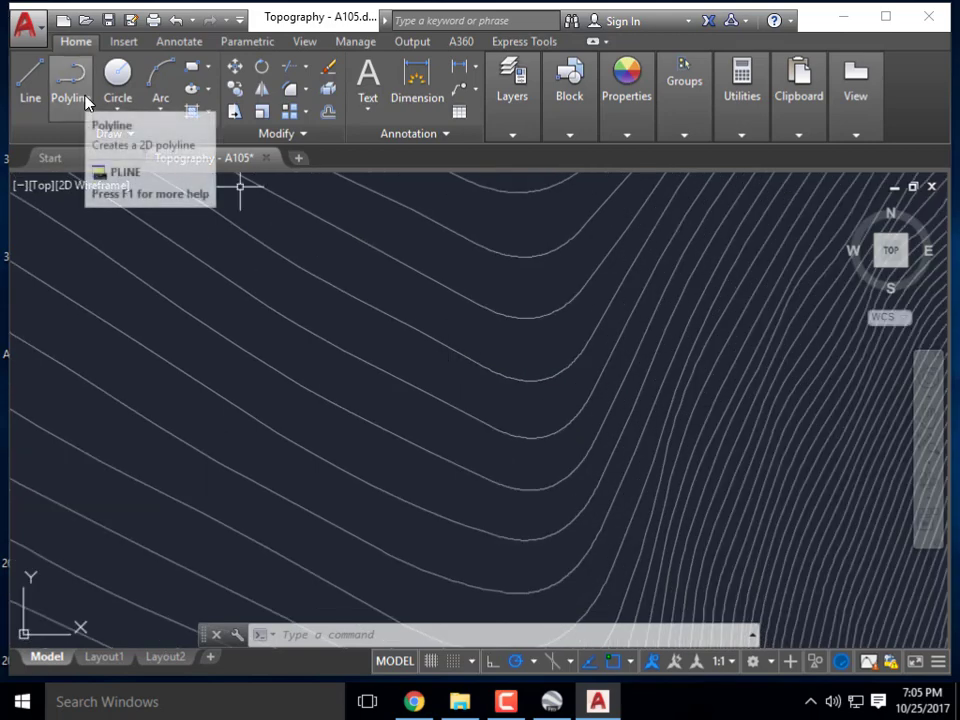
Reopen the Layer Properties Manager and delete the Exterior Walls layer.
{"action": "left_click", "coordinate": [512, 85]}
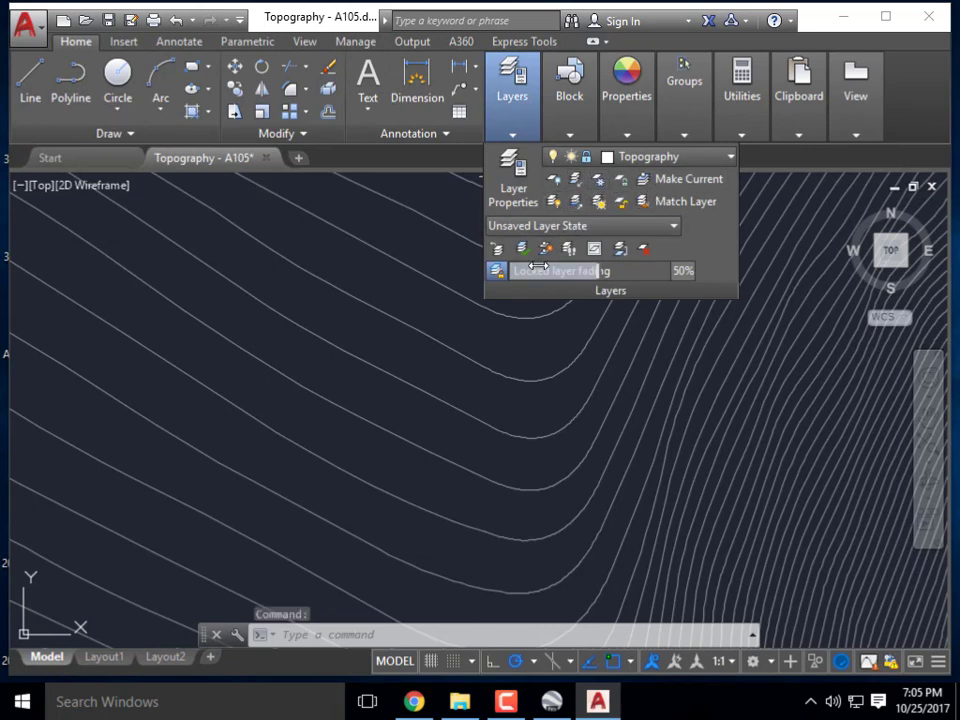
{"action": "key", "text": "Escape"}
{"action": "type", "text": "layer"}
{"action": "key", "text": "Return"}
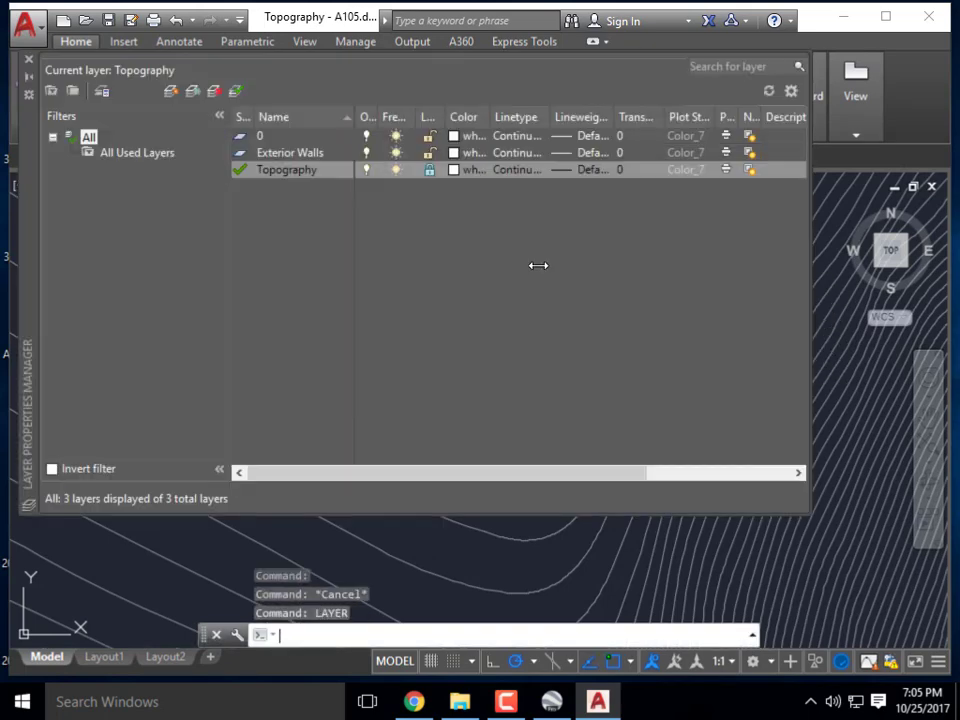
{"action": "left_click", "coordinate": [292, 154]}
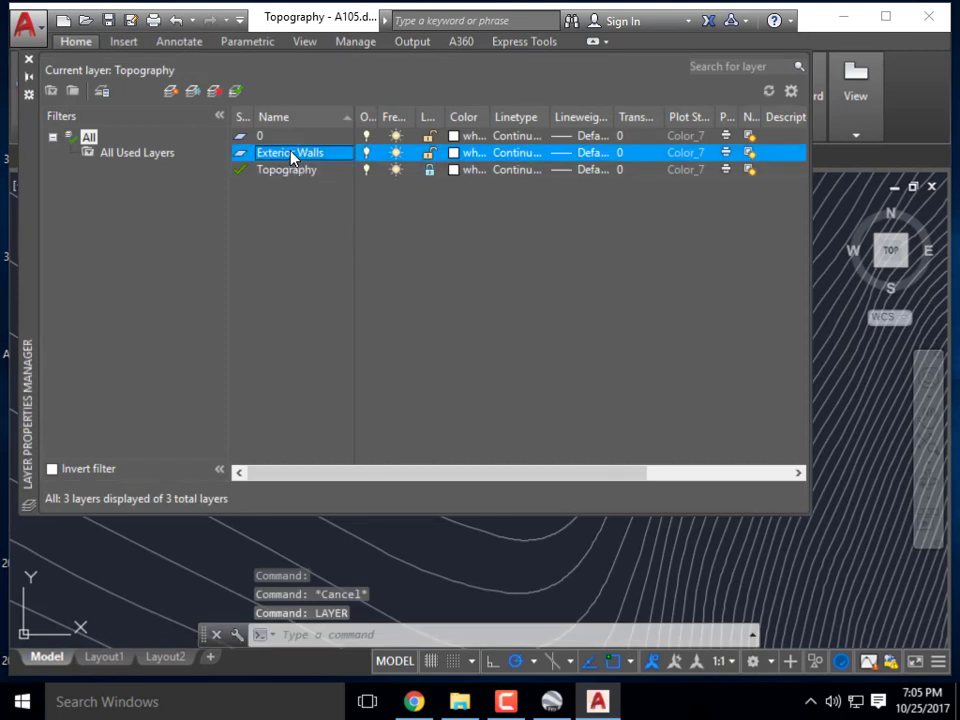
{"action": "left_click", "coordinate": [214, 92]}
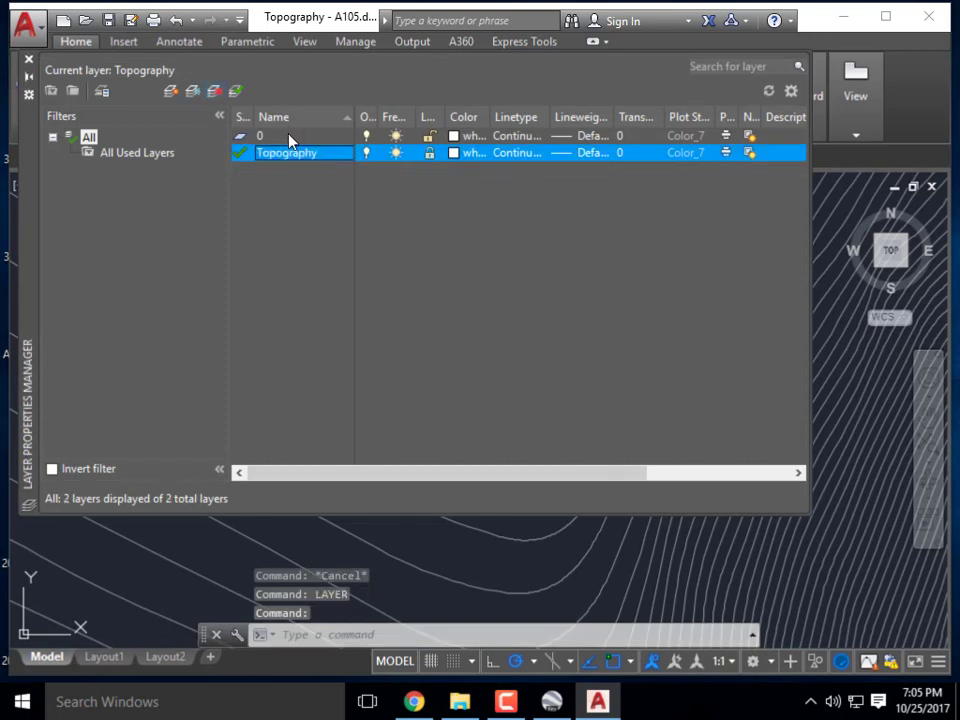
Create a new layer named Floor Plan.
{"action": "left_click", "coordinate": [171, 91]}
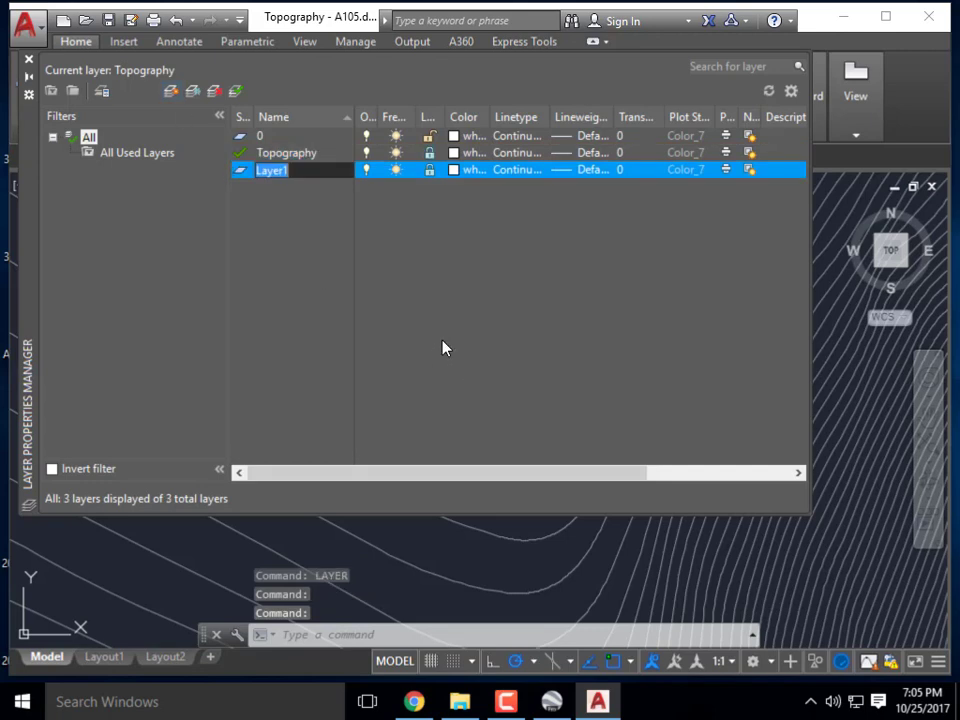
{"action": "type", "text": "Floor"}
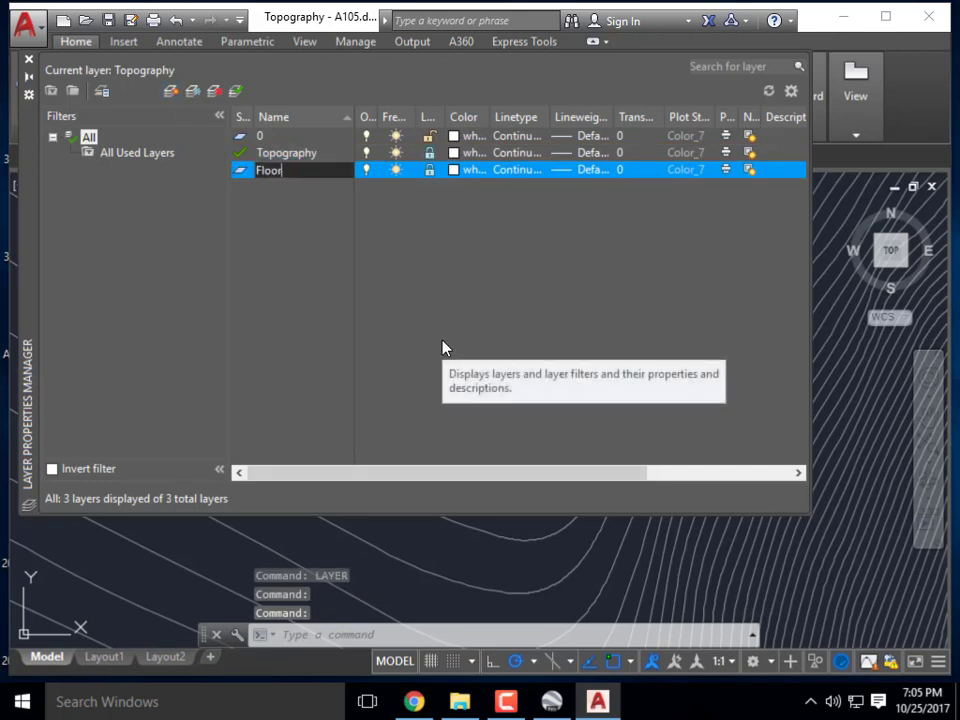
{"action": "type", "text": " Floor"}
{"action": "key", "text": "BackSpace"}
{"action": "key", "text": "BackSpace"}
{"action": "key", "text": "BackSpace"}
{"action": "key", "text": "BackSpace"}
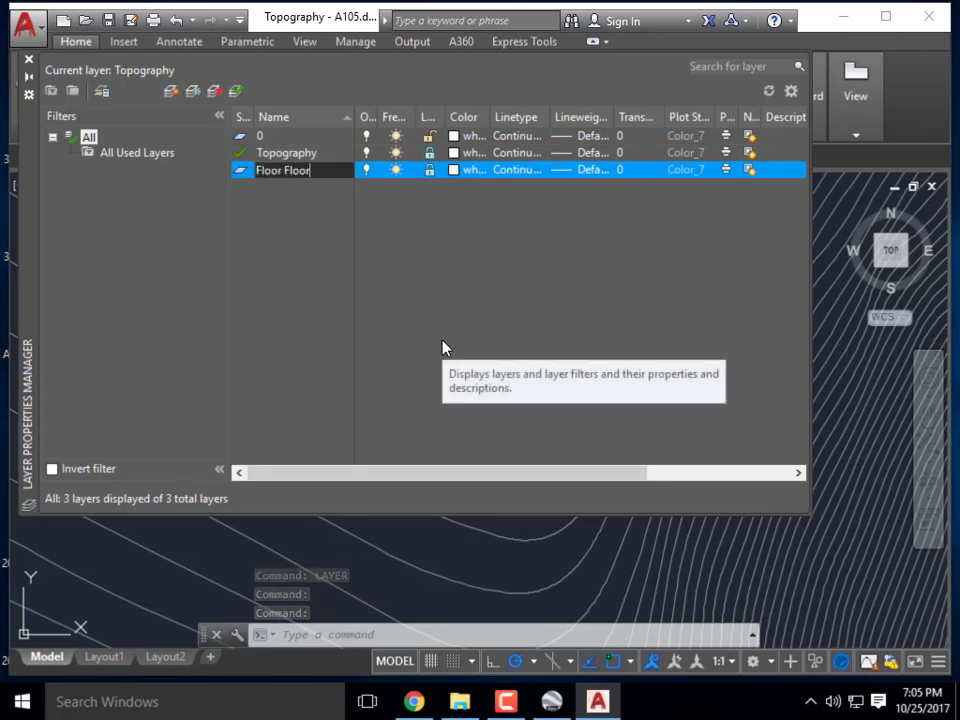
{"action": "key", "text": "BackSpace"}
{"action": "type", "text": "Plan"}
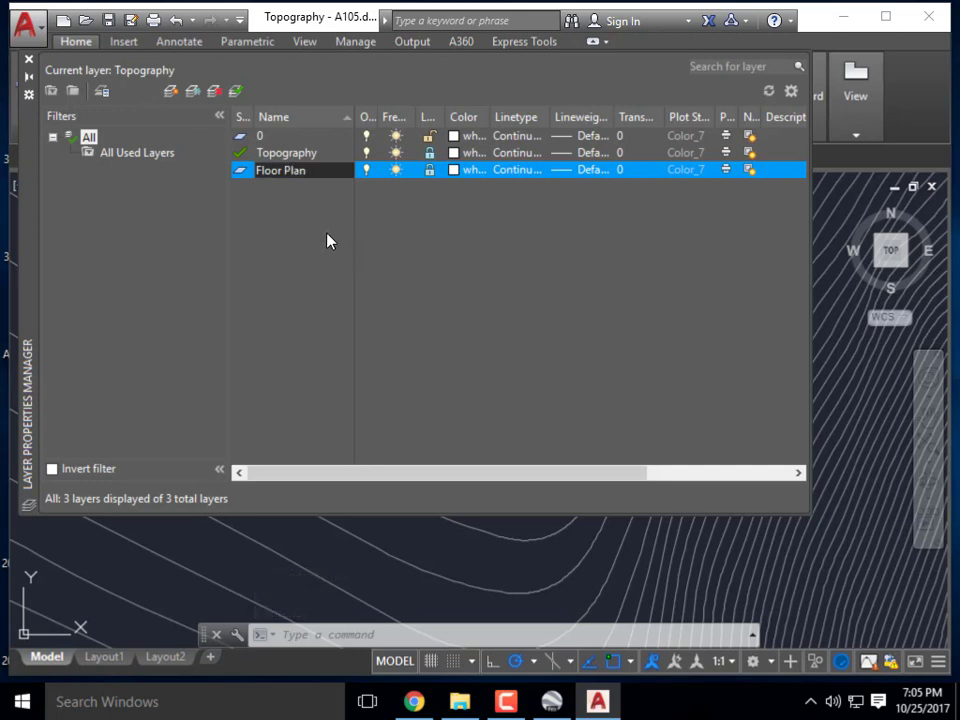
{"action": "key", "text": "Return"}
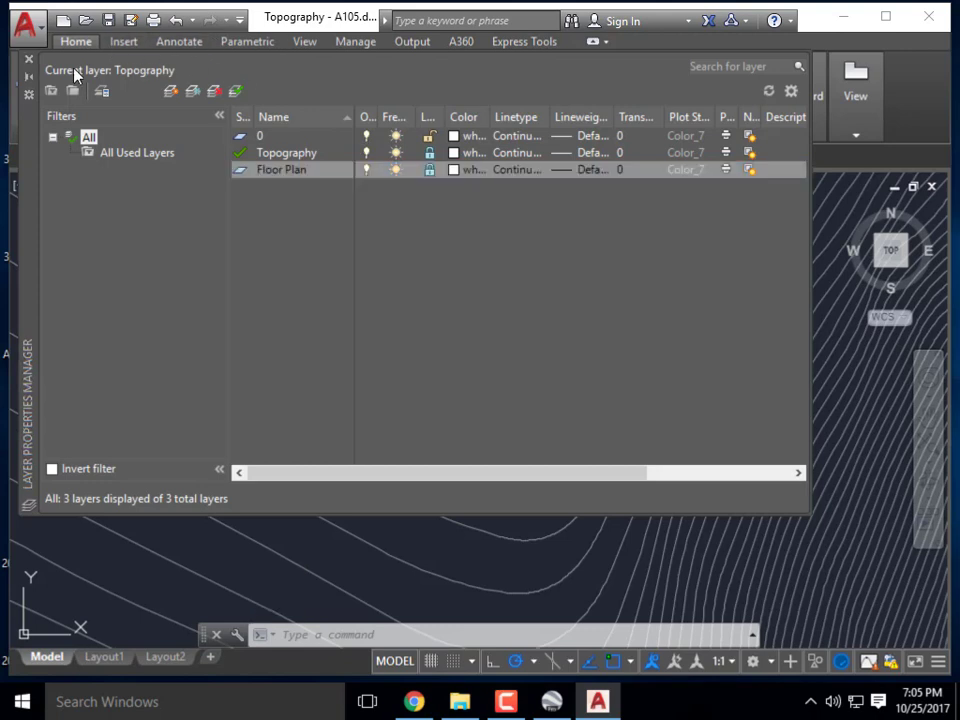
Make Floor Plan the current layer, close the Layer Properties Manager, and unlock the Floor Plan layer.
{"action": "double_click", "coordinate": [283, 169]}
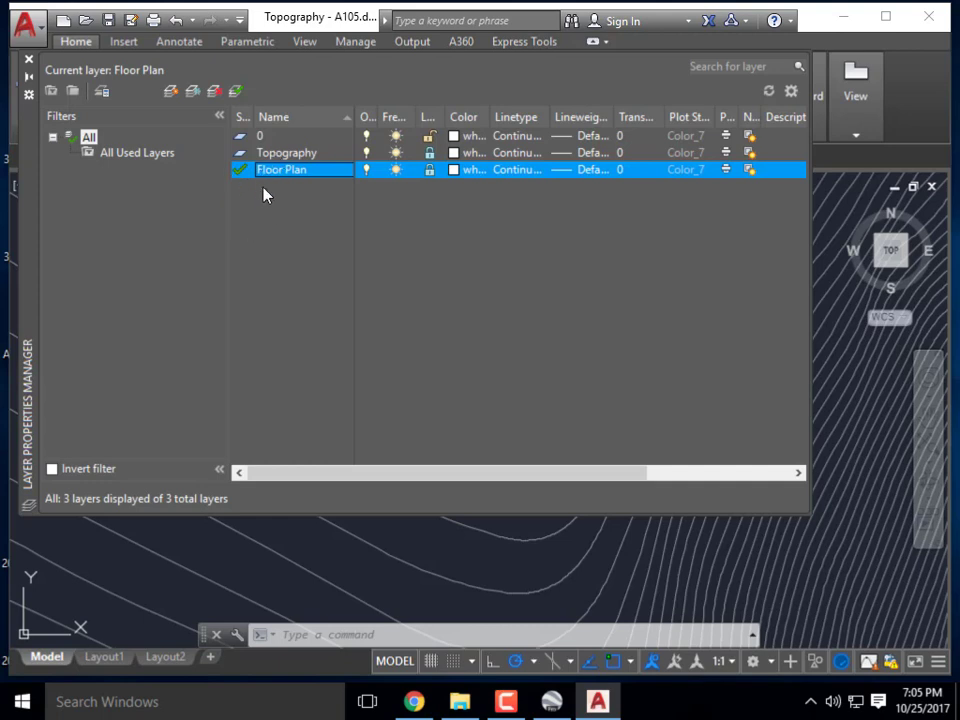
{"action": "left_click", "coordinate": [29, 59]}
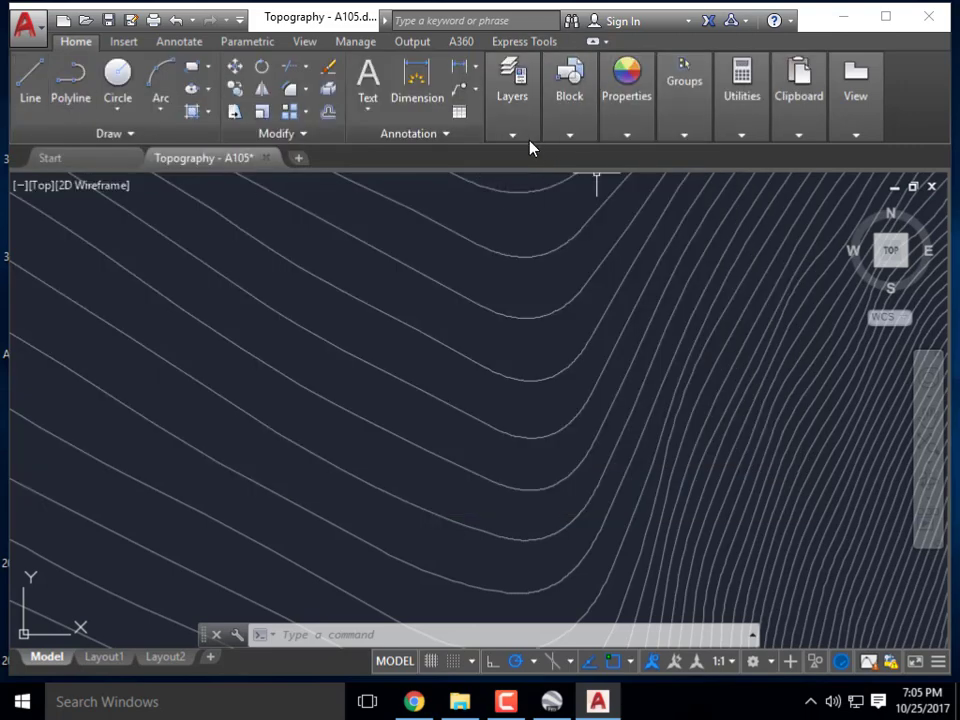
{"action": "left_click", "coordinate": [529, 143]}
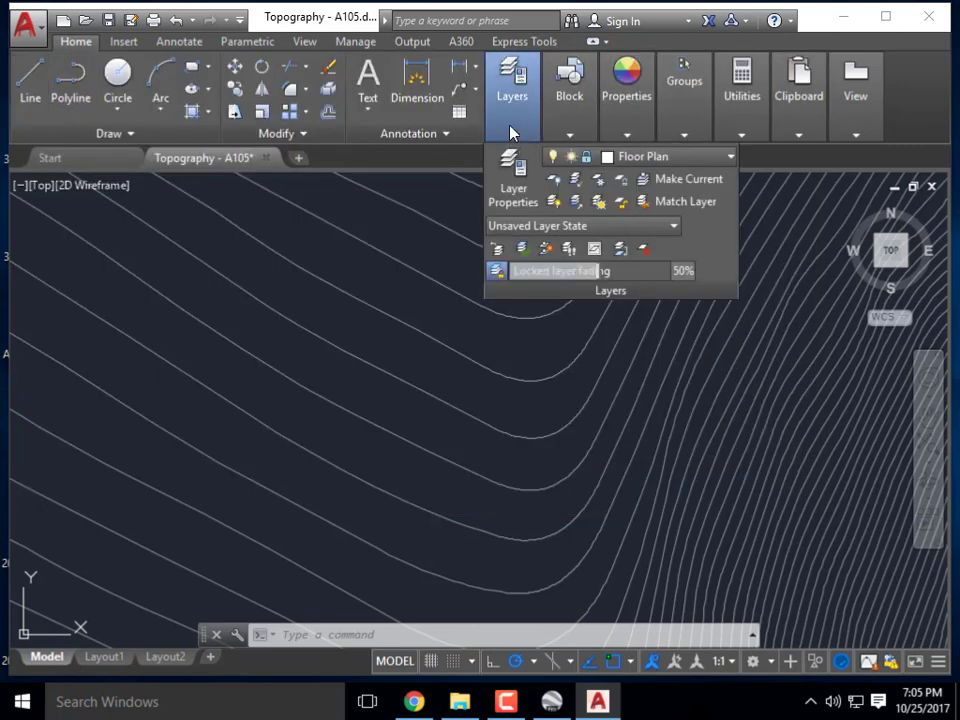
{"action": "left_click", "coordinate": [674, 156]}
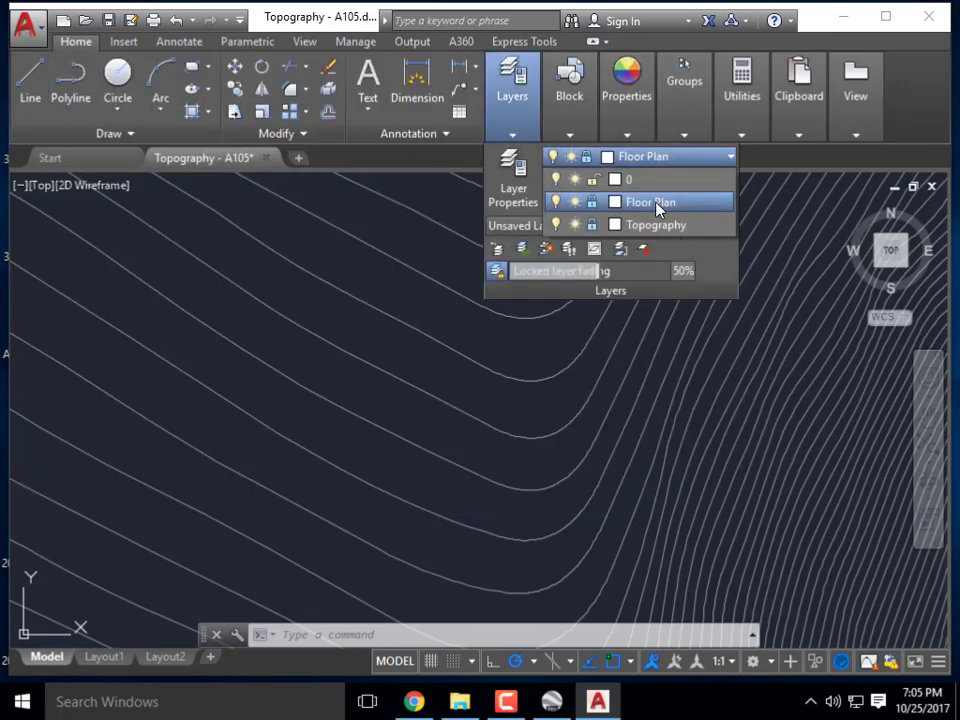
{"action": "left_click", "coordinate": [657, 202]}
{"action": "left_click", "coordinate": [654, 156]}
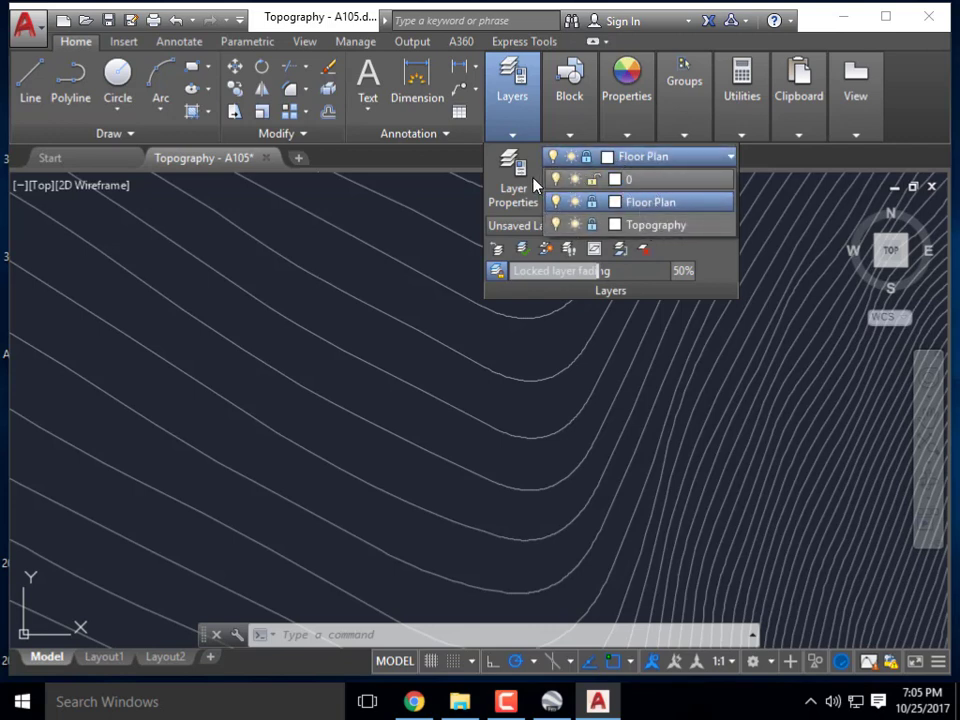
{"action": "left_click", "coordinate": [592, 202]}
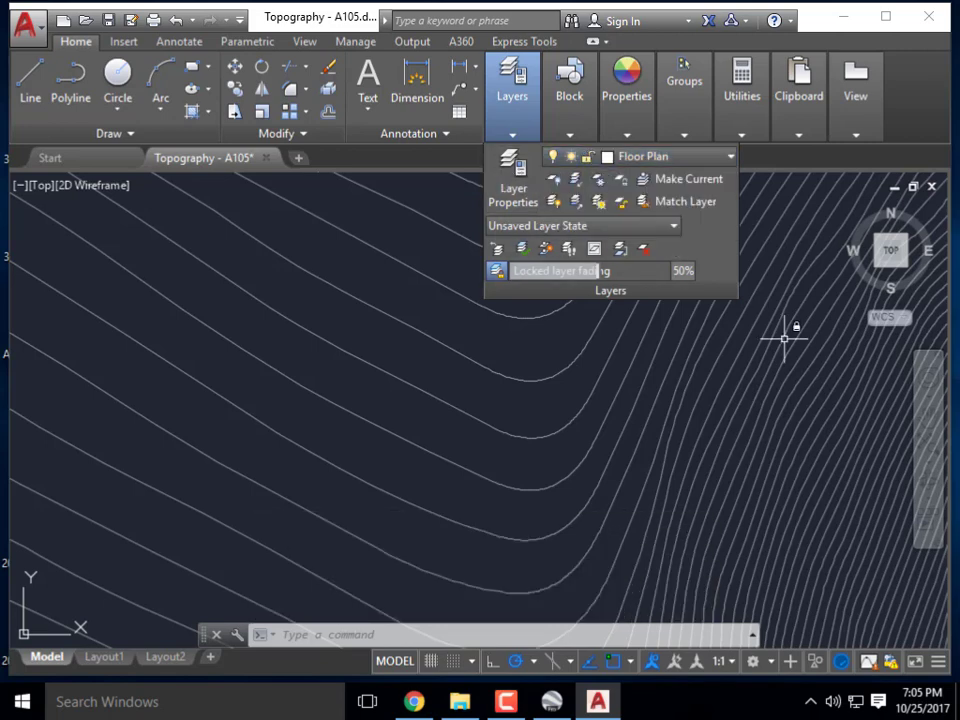
Start a polyline between two contour lines northeast of the origin, with a 20' segment straight up and a 20' segment to the right.
{"action": "scroll", "coordinate": [386, 369], "scroll_direction": "down", "scroll_amount": 2}
{"action": "mouse_move", "coordinate": [444, 423]}
{"action": "middle_mouse_down"}
{"action": "mouse_move", "coordinate": [456, 424]}
{"action": "mouse_move", "coordinate": [475, 461]}
{"action": "middle_mouse_up"}
{"action": "scroll", "coordinate": [476, 394], "scroll_direction": "up", "scroll_amount": 1}
{"action": "middle_click_drag", "start_coordinate": [456, 311], "coordinate": [472, 317]}
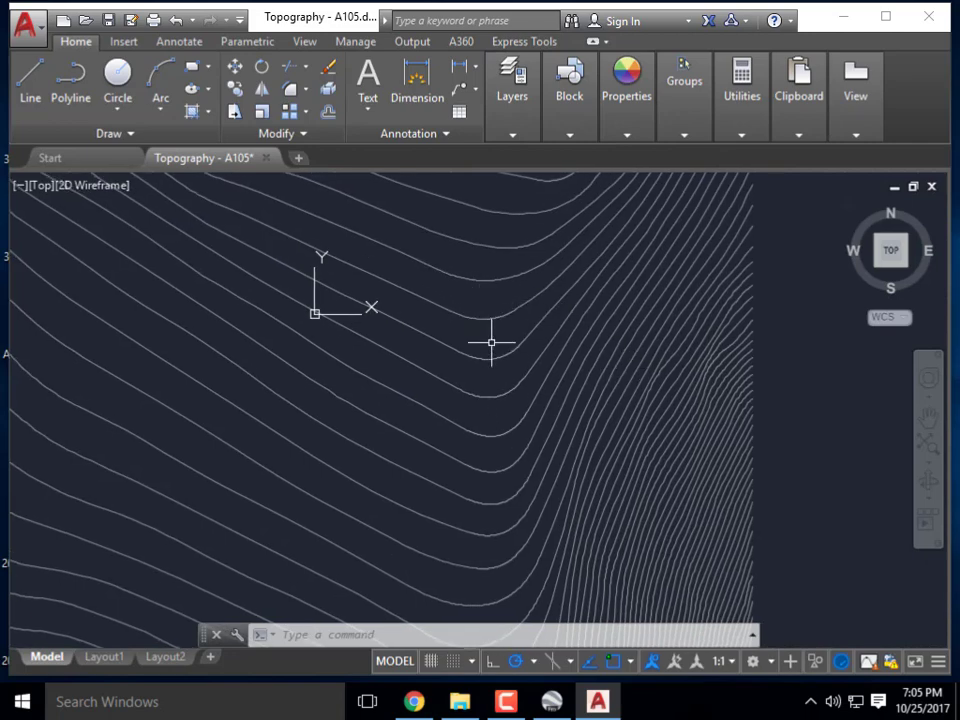
{"action": "type", "text": "p"}
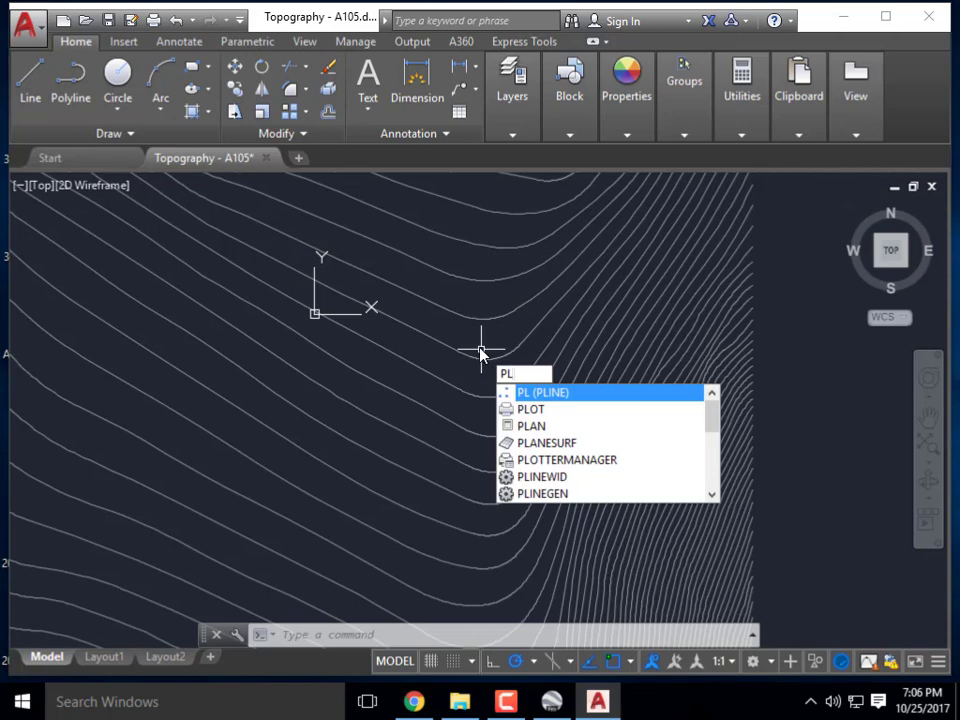
{"action": "key", "text": "Return"}
{"action": "scroll", "coordinate": [446, 339], "scroll_direction": "up", "scroll_amount": 5}
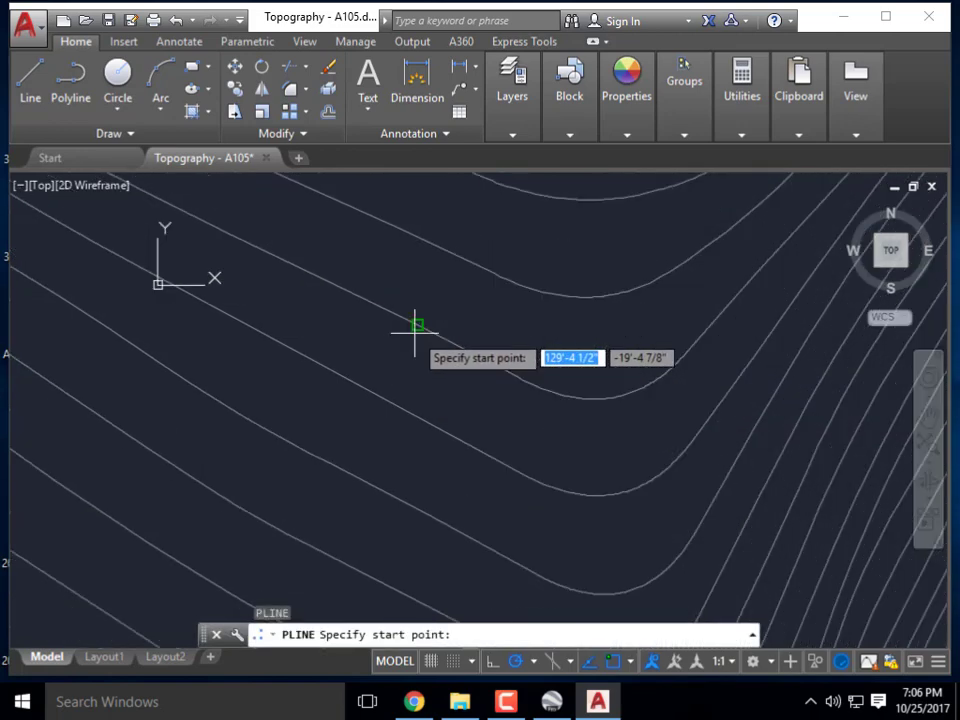
{"action": "middle_click_drag", "start_coordinate": [426, 279], "coordinate": [420, 349]}
{"action": "scroll", "coordinate": [420, 350], "scroll_direction": "down", "scroll_amount": 2}
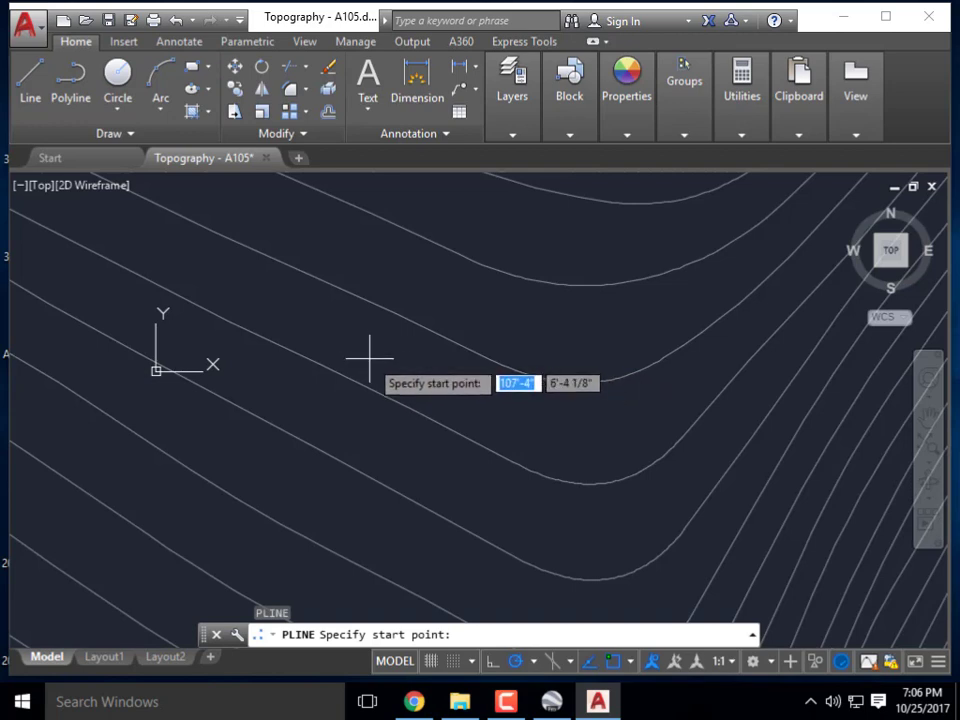
{"action": "scroll", "coordinate": [366, 354], "scroll_direction": "up", "scroll_amount": 2}
{"action": "middle_click_drag", "start_coordinate": [363, 350], "coordinate": [334, 437]}
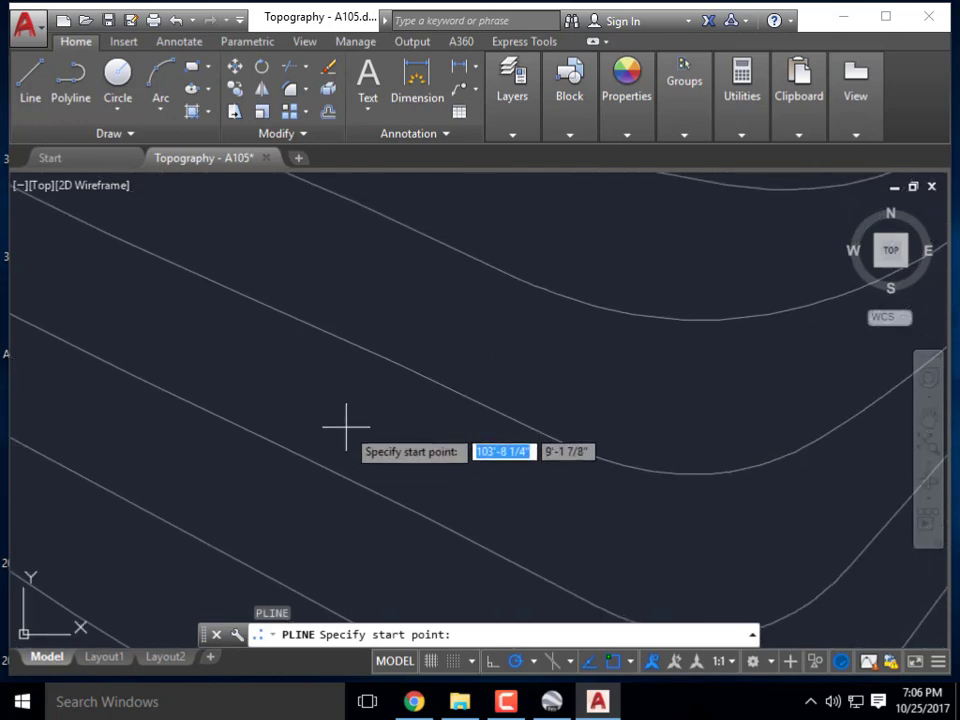
{"action": "left_click", "coordinate": [346, 438]}
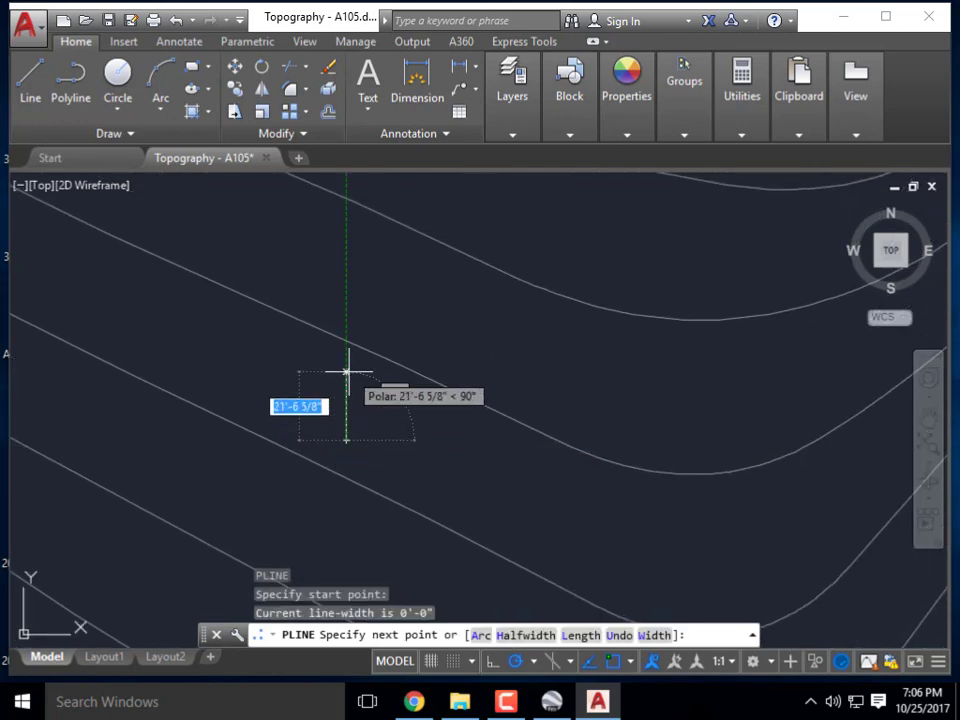
{"action": "type", "text": "20'"}
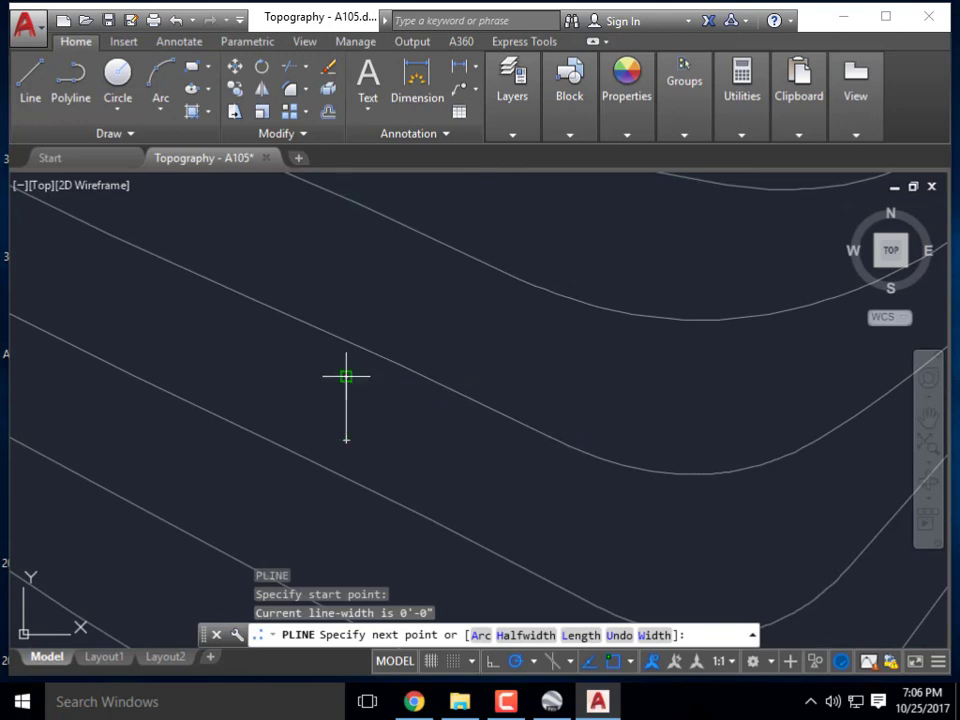
{"action": "key", "text": "Return"}
{"action": "type", "text": "2"}
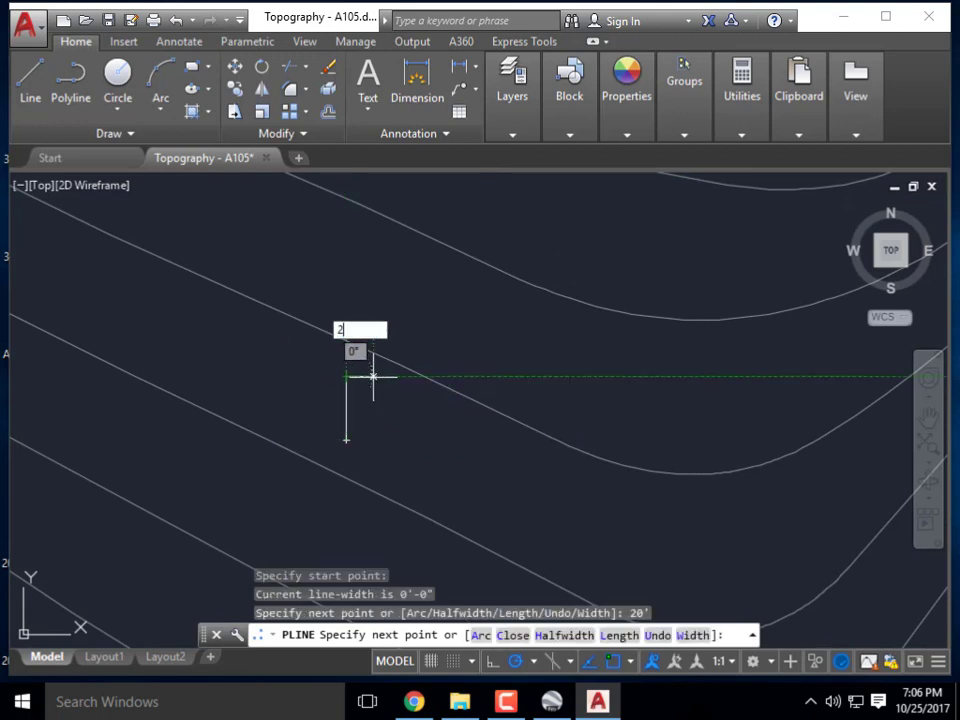
{"action": "type", "text": "0'"}
{"action": "key", "text": "Return"}
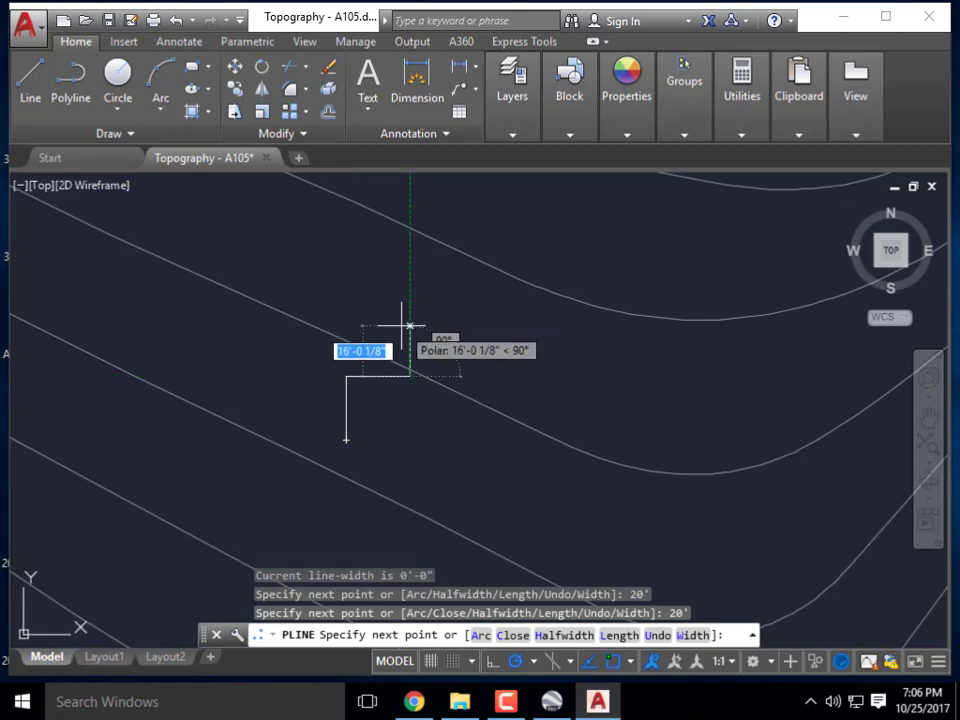
Draw the cabin's bump-out with polyline segments of 5' up, 20' to the right and 5' down.
{"action": "type", "text": "5"}
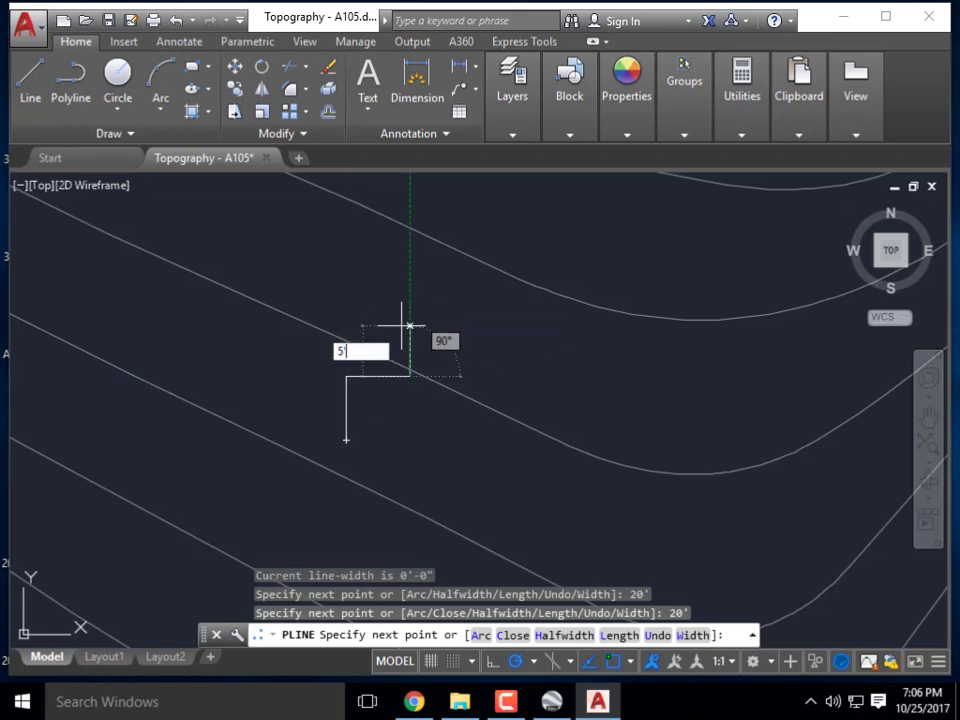
{"action": "key", "text": "Return"}
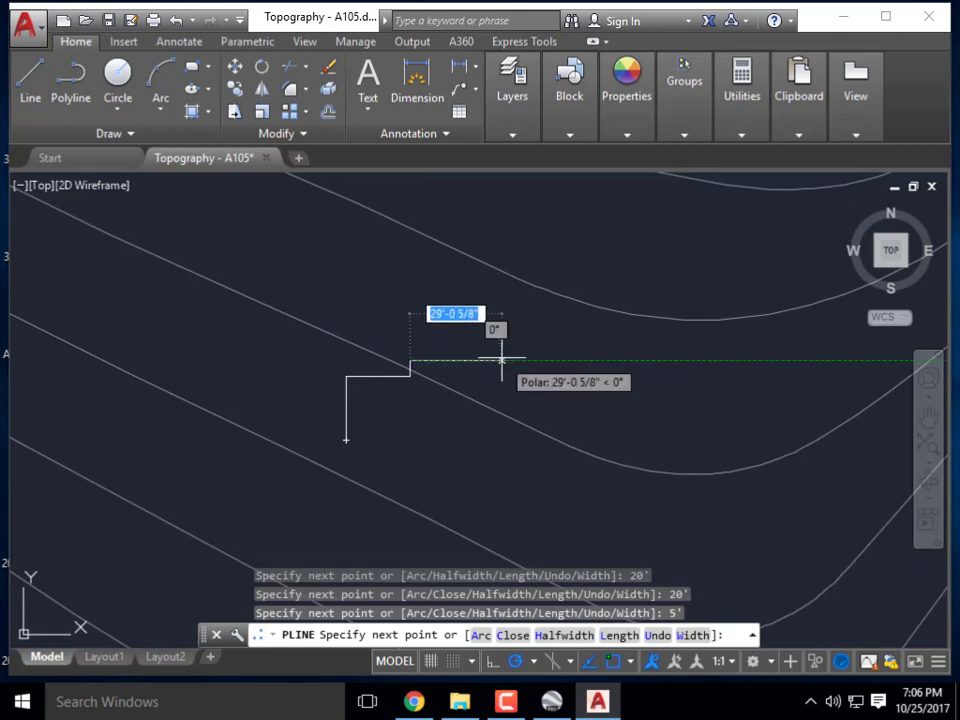
{"action": "type", "text": "20"}
{"action": "key", "text": "Return"}
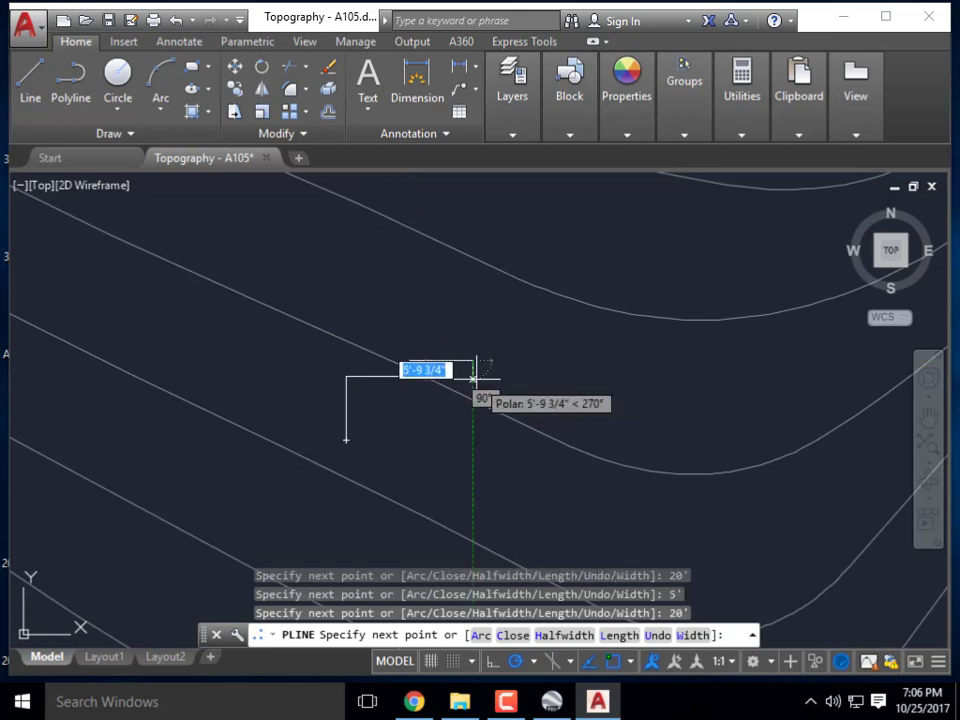
{"action": "type", "text": "5"}
{"action": "key", "text": "Return"}
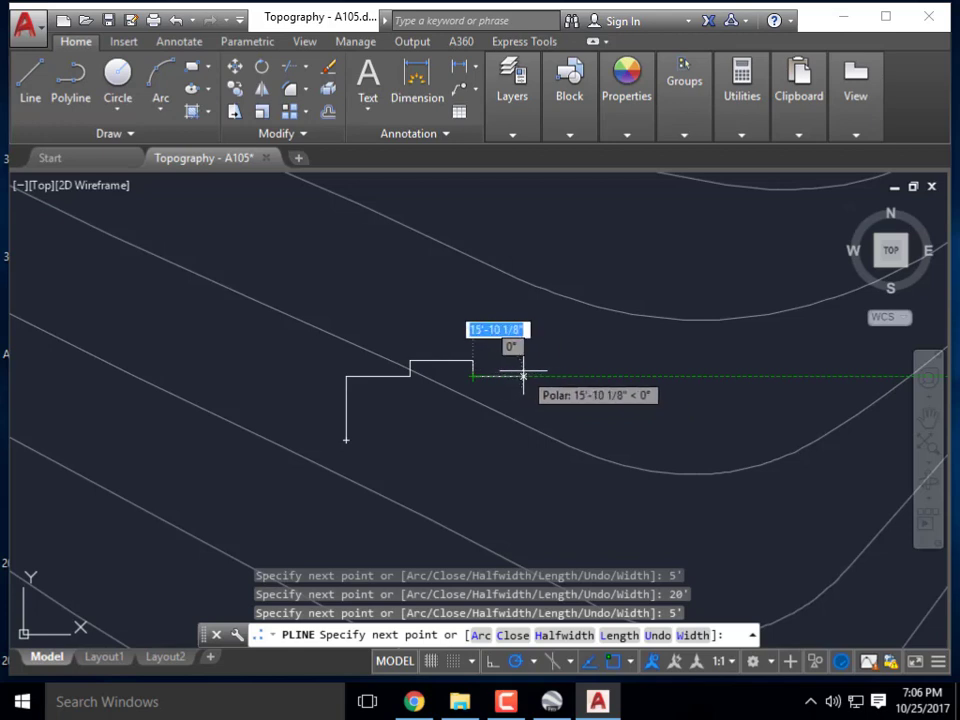
Continue the cabin outline with segments of 20' to the right, 40' down and 30' to the left.
{"action": "type", "text": "20"}
{"action": "key", "text": "Return"}
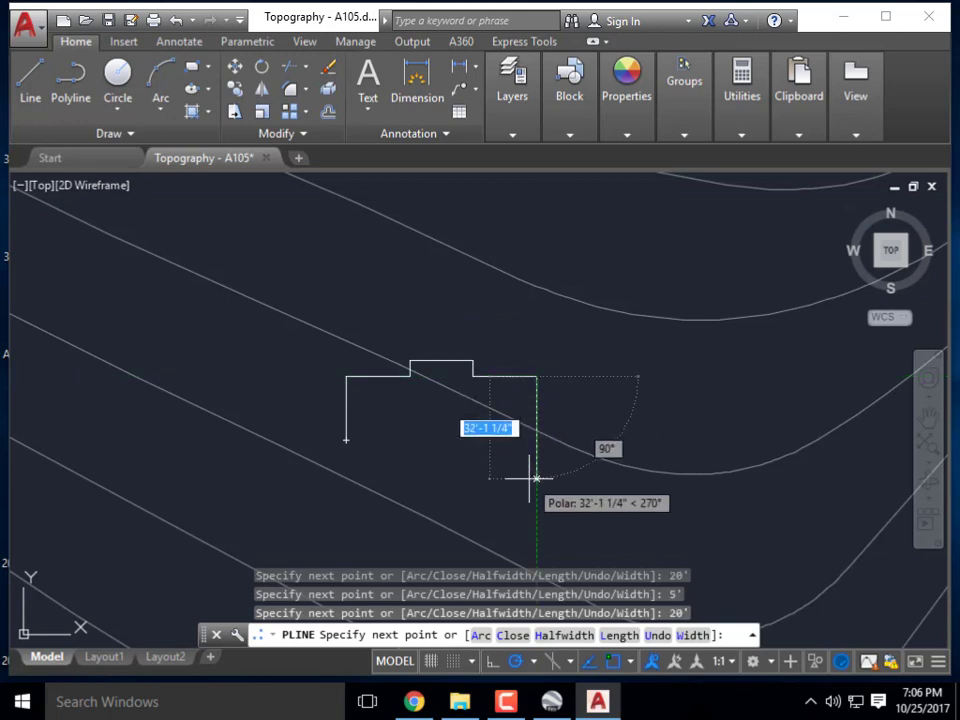
{"action": "type", "text": "40"}
{"action": "key", "text": "Return"}
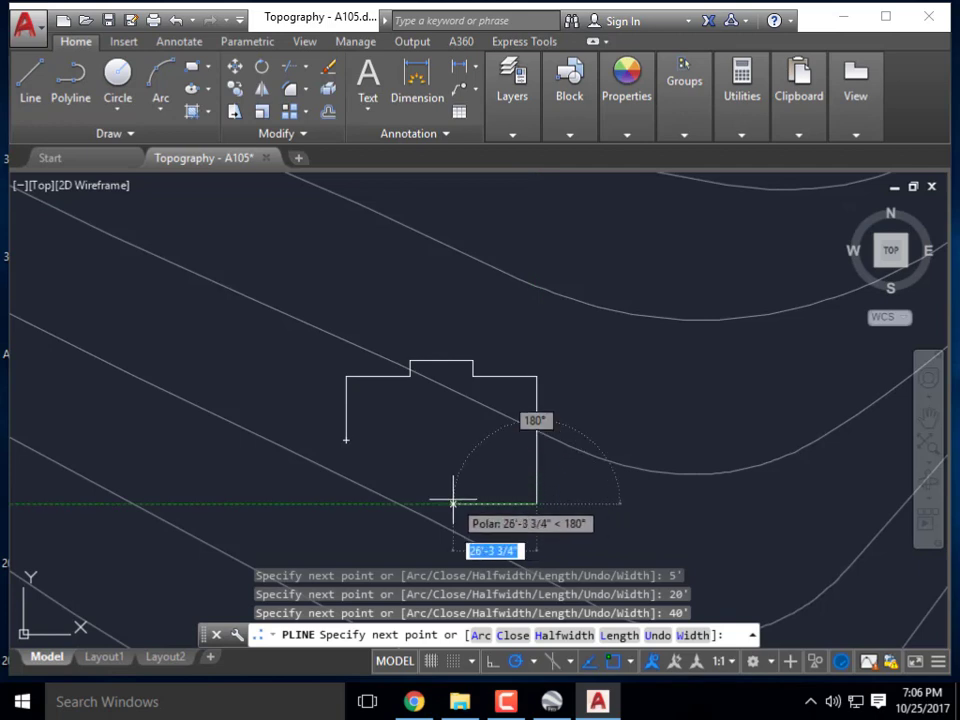
{"action": "type", "text": "30"}
{"action": "key", "text": "Return"}
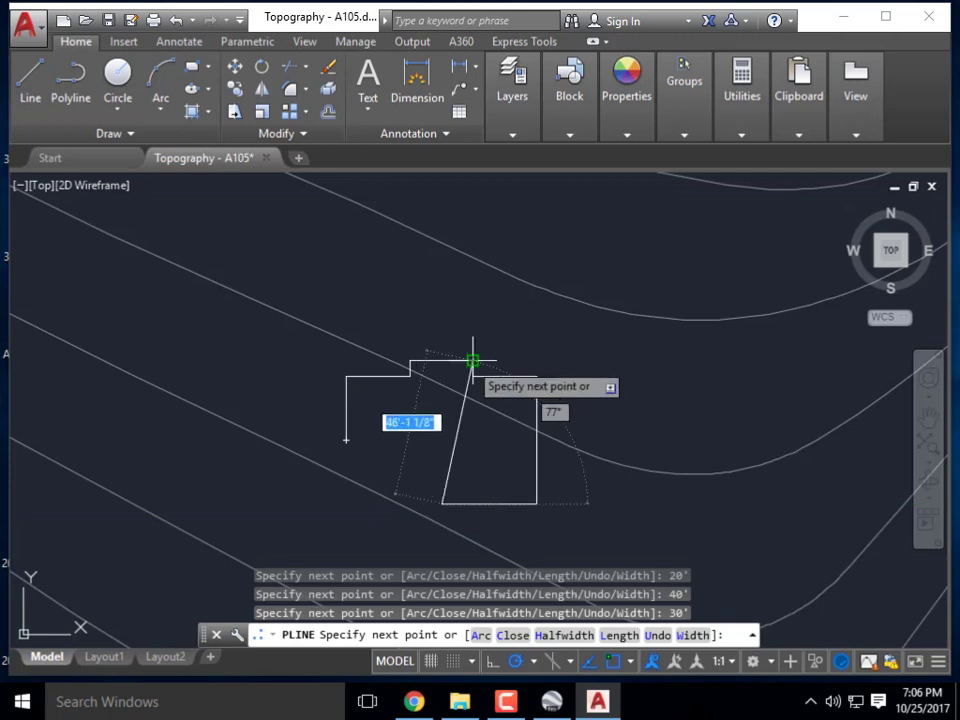
Add a 20' segment straight up, join the outline back to its starting point, and end the polyline.
{"action": "type", "text": "20"}
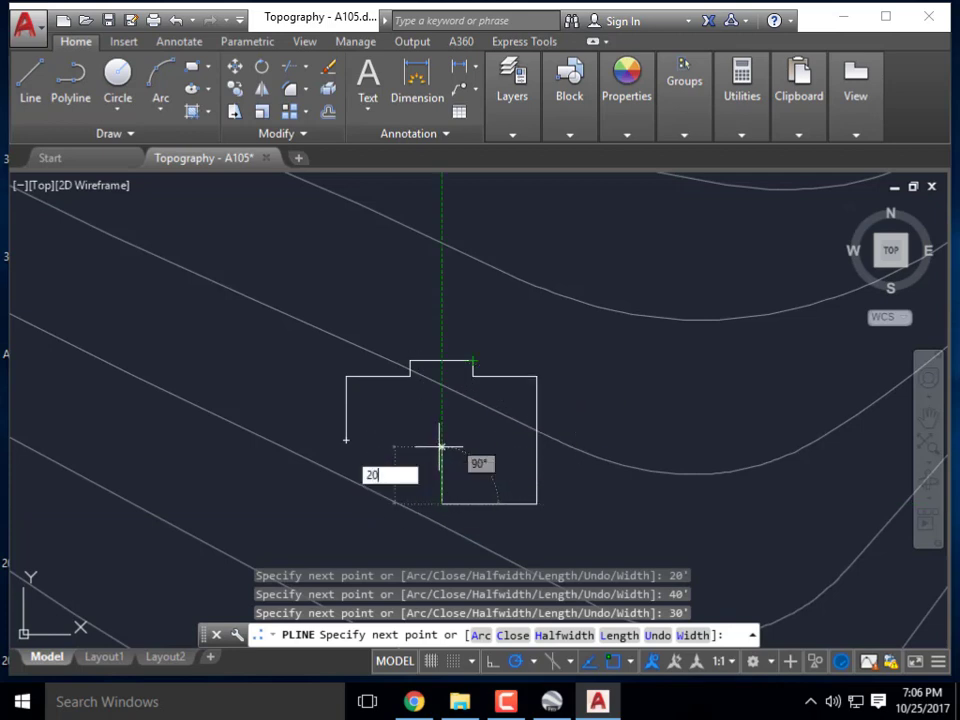
{"action": "key", "text": "Return"}
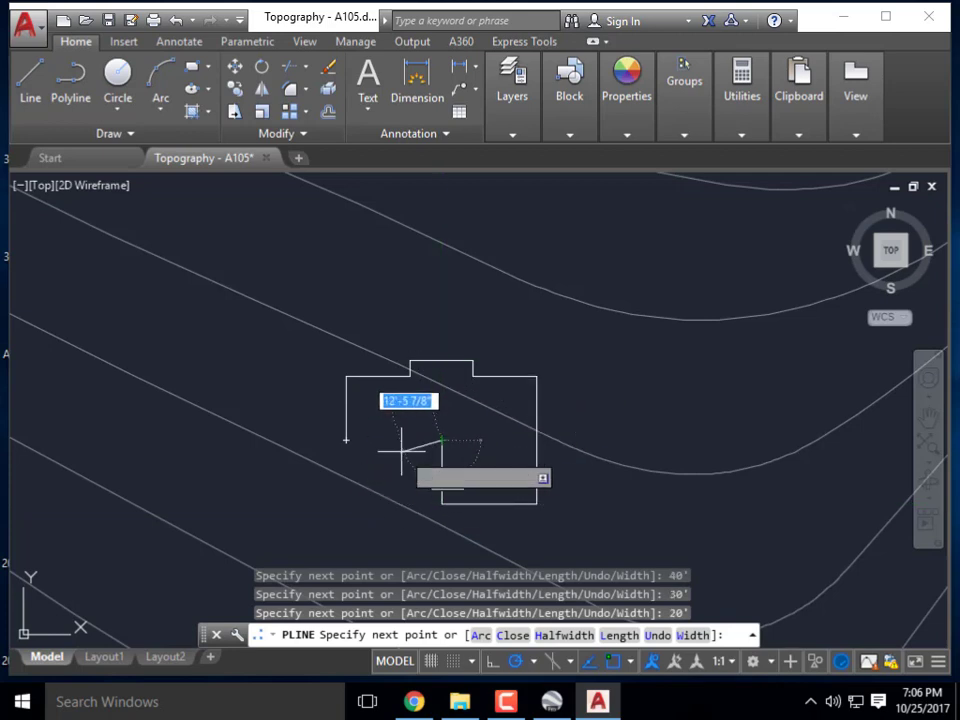
{"action": "left_click", "coordinate": [346, 440]}
{"action": "key", "text": "Escape"}
Examine how the finished cabin outline sits between and across the surrounding contour lines.
{"action": "scroll", "coordinate": [559, 381], "scroll_direction": "down", "scroll_amount": 4}
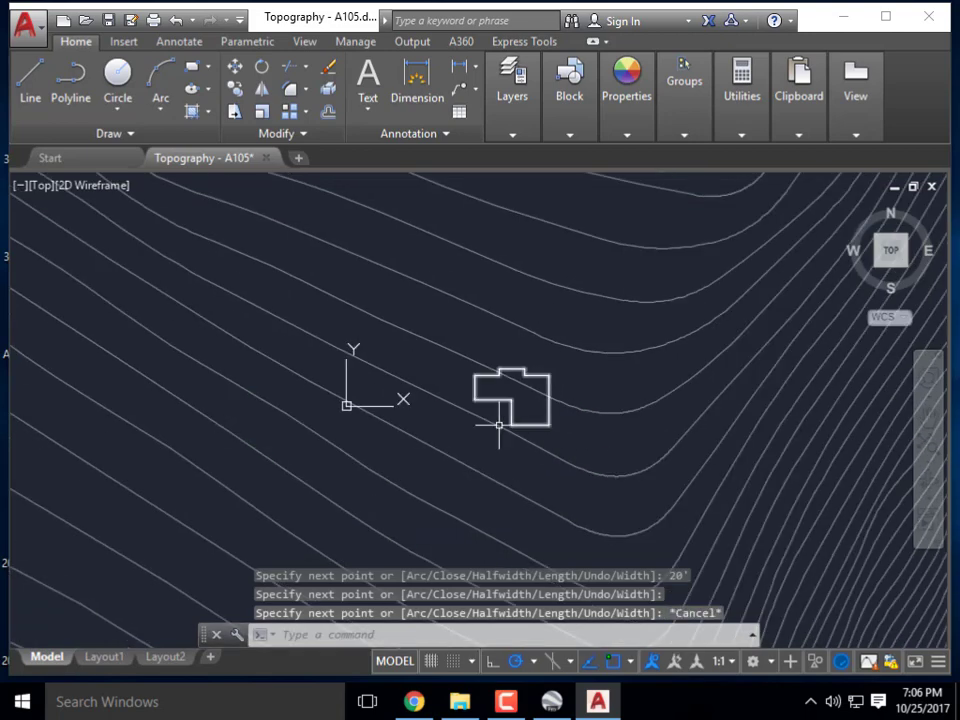
{"action": "scroll", "coordinate": [499, 422], "scroll_direction": "up", "scroll_amount": 4}
{"action": "middle_click_drag", "start_coordinate": [634, 396], "coordinate": [536, 413]}
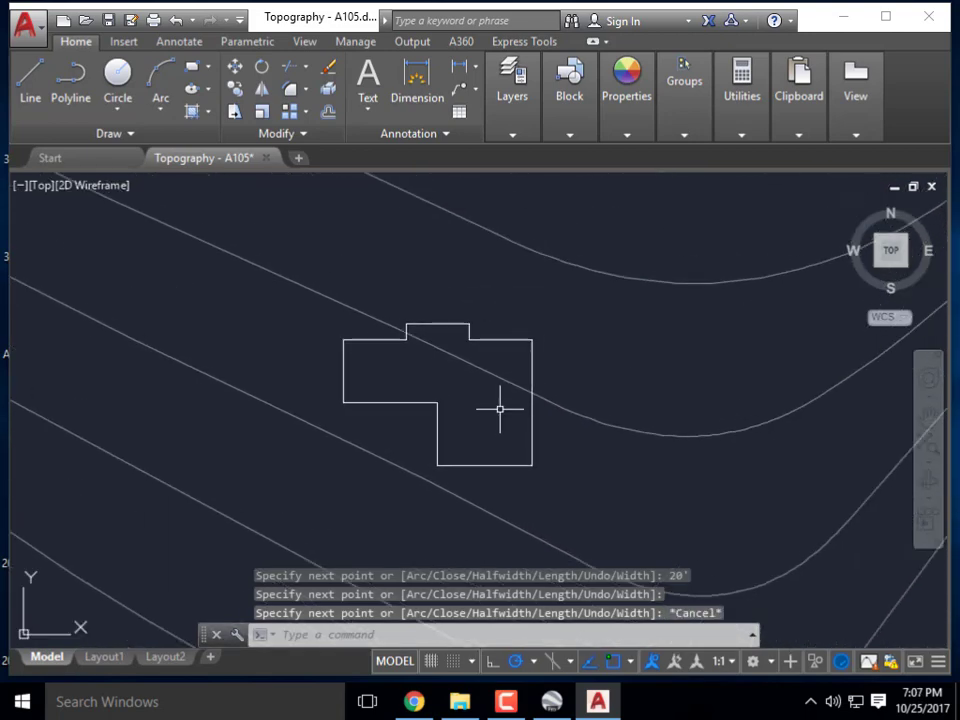
{"action": "scroll", "coordinate": [699, 506], "scroll_direction": "down", "scroll_amount": 2}
{"action": "middle_click_drag", "start_coordinate": [529, 465], "coordinate": [437, 458]}
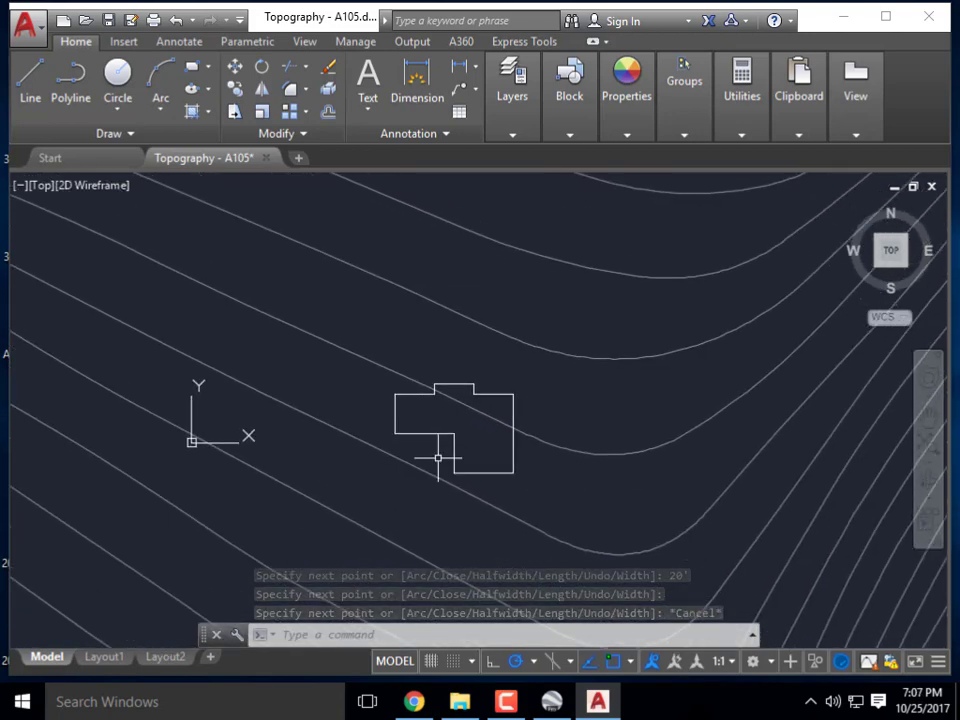
{"action": "scroll", "coordinate": [495, 426], "scroll_direction": "up", "scroll_amount": 2}
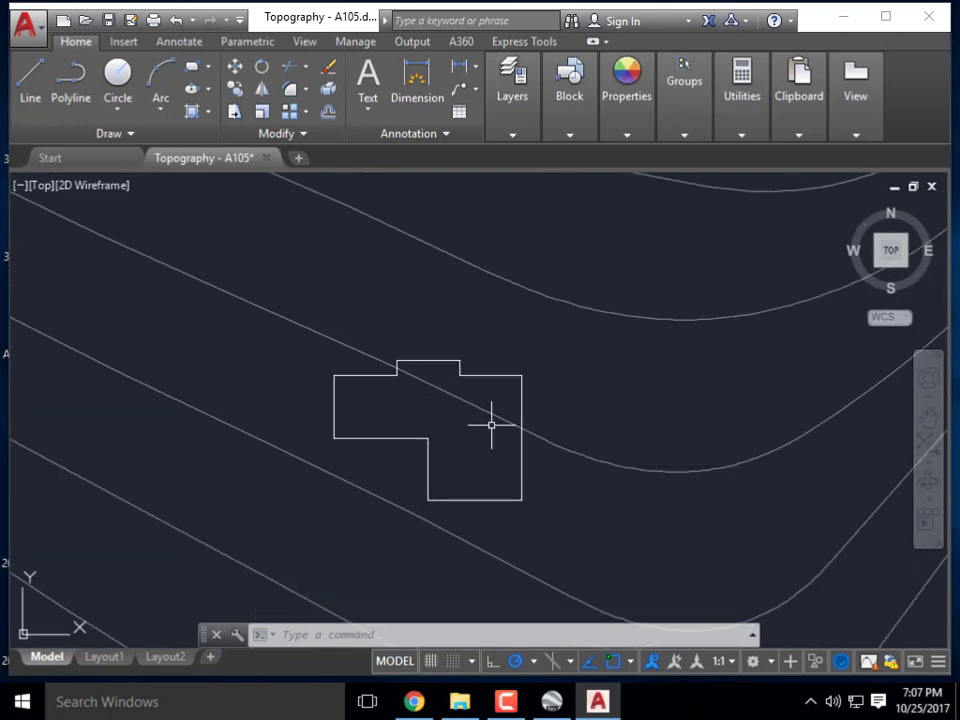
{"action": "middle_click_drag", "start_coordinate": [488, 425], "coordinate": [476, 349]}
{"action": "scroll", "coordinate": [478, 300], "scroll_direction": "up", "scroll_amount": 2}
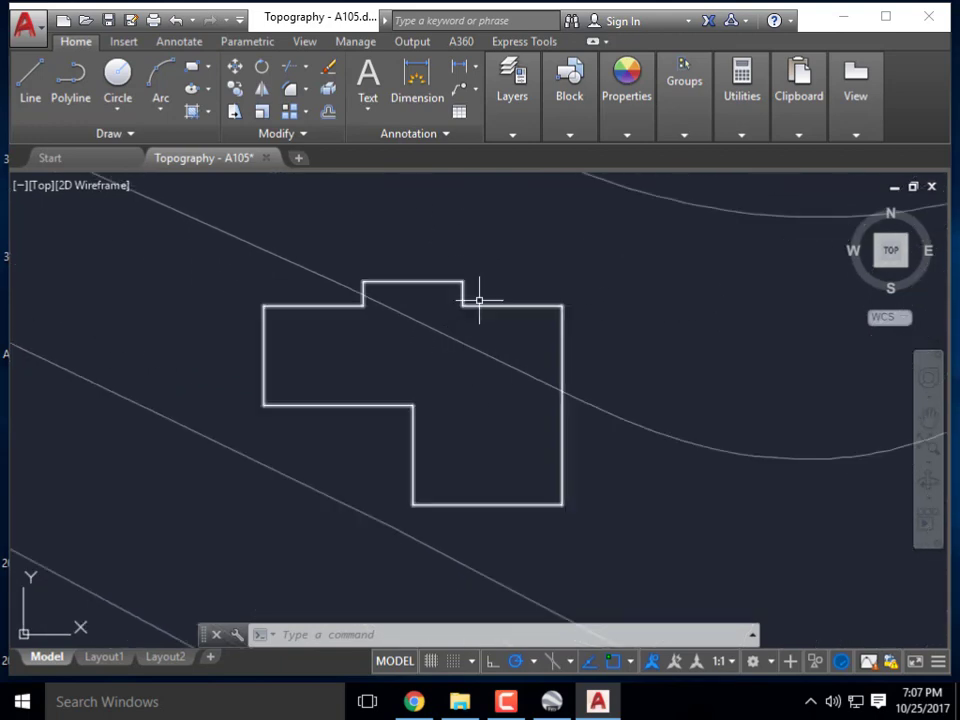
{"action": "scroll", "coordinate": [487, 419], "scroll_direction": "down", "scroll_amount": 2}
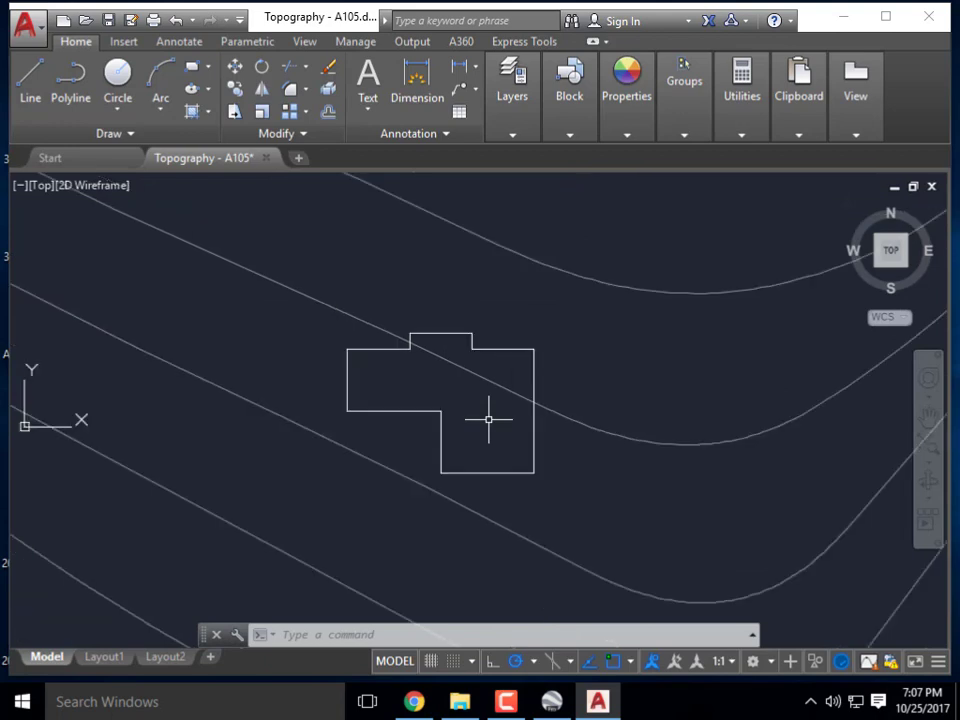
{"action": "middle_click_drag", "start_coordinate": [491, 420], "coordinate": [453, 425]}
{"action": "scroll", "coordinate": [447, 410], "scroll_direction": "down", "scroll_amount": 2}
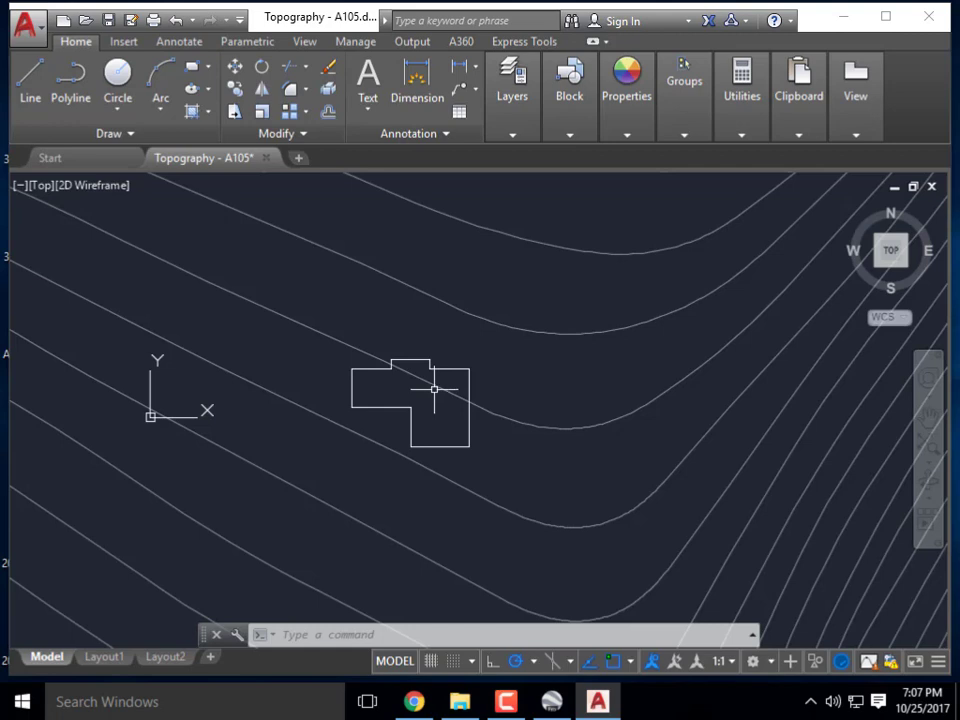
{"action": "mouse_move", "coordinate": [434, 389]}
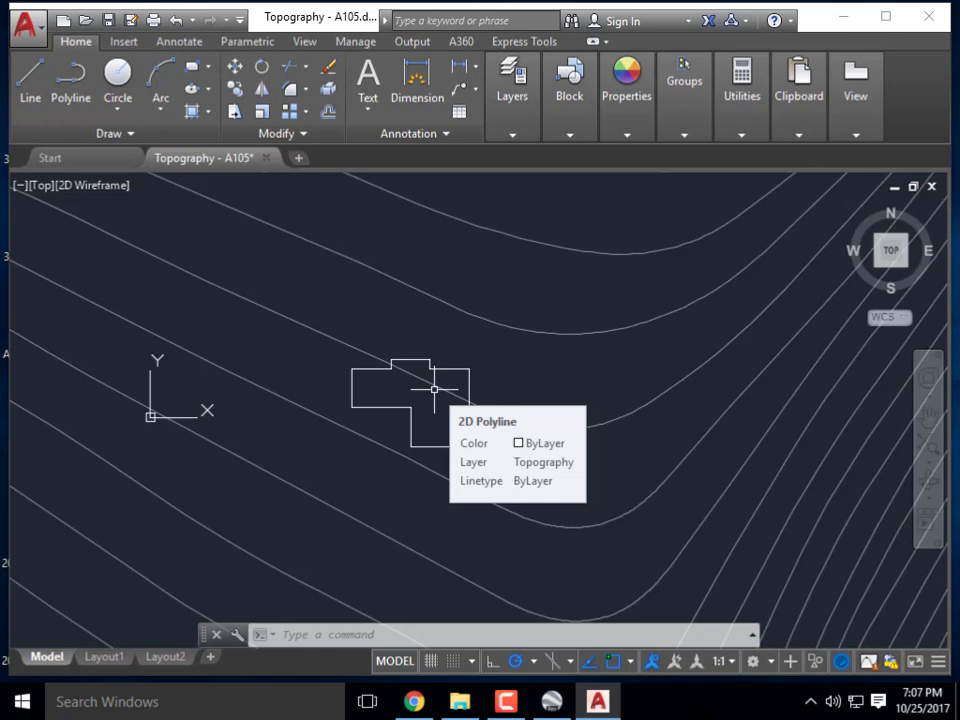
{"action": "mouse_move", "coordinate": [411, 401]}
{"action": "middle_mouse_down"}
{"action": "mouse_move", "coordinate": [367, 360]}
{"action": "mouse_move", "coordinate": [319, 384]}
{"action": "mouse_move", "coordinate": [345, 403]}
{"action": "middle_mouse_up"}
{"action": "scroll", "coordinate": [392, 349], "scroll_direction": "up", "scroll_amount": 2}
{"action": "scroll", "coordinate": [330, 412], "scroll_direction": "up", "scroll_amount": 2}
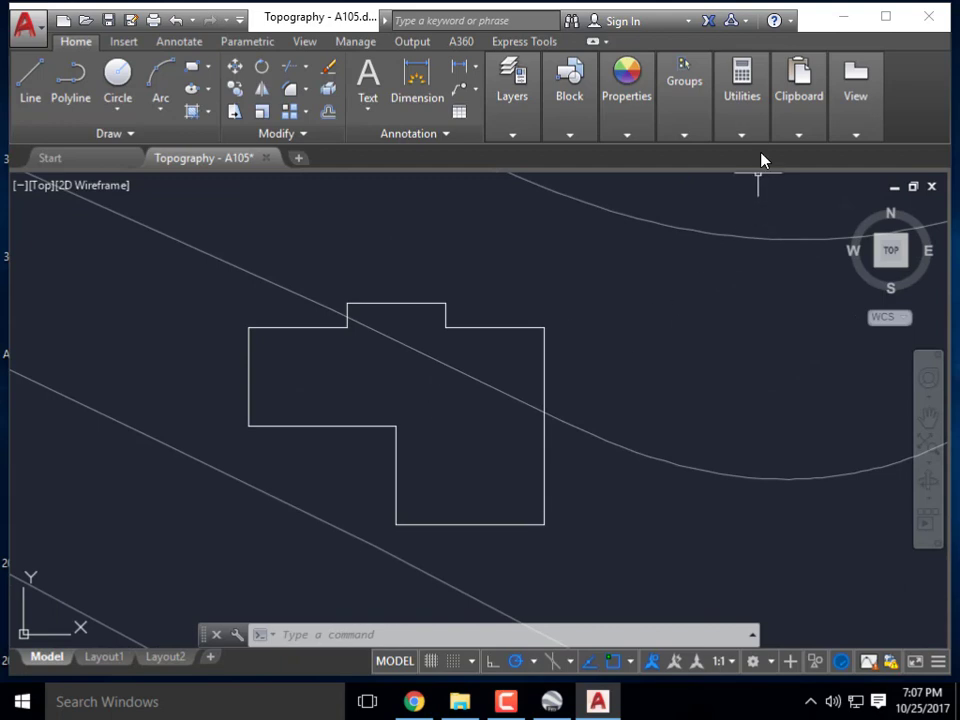
{"action": "left_click", "coordinate": [741, 135]}
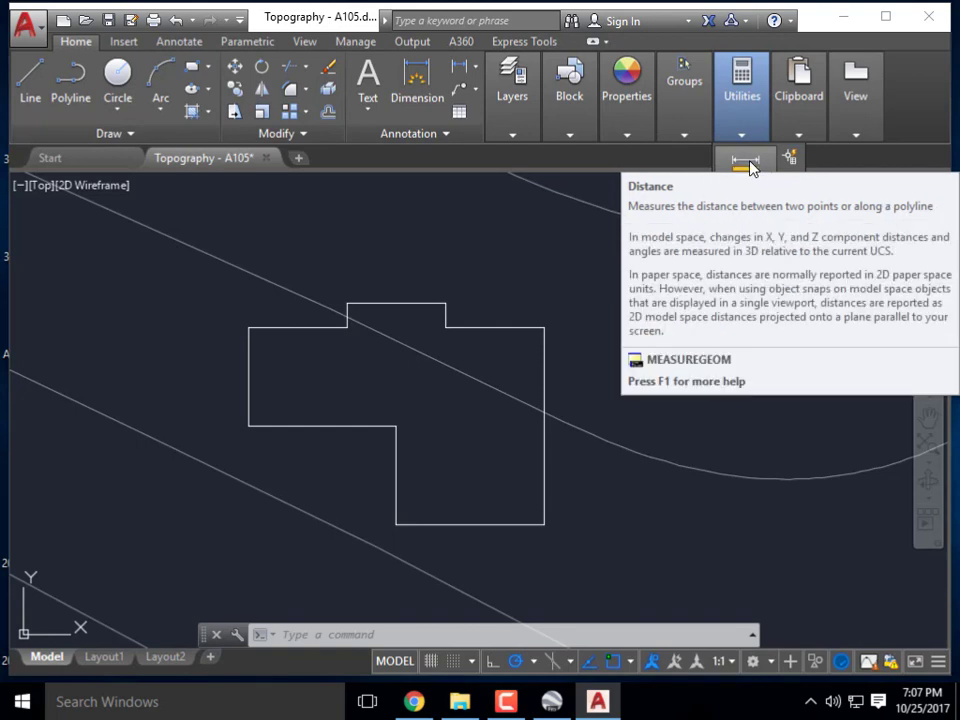
{"action": "left_click", "coordinate": [750, 168]}
{"action": "left_click", "coordinate": [248, 327]}
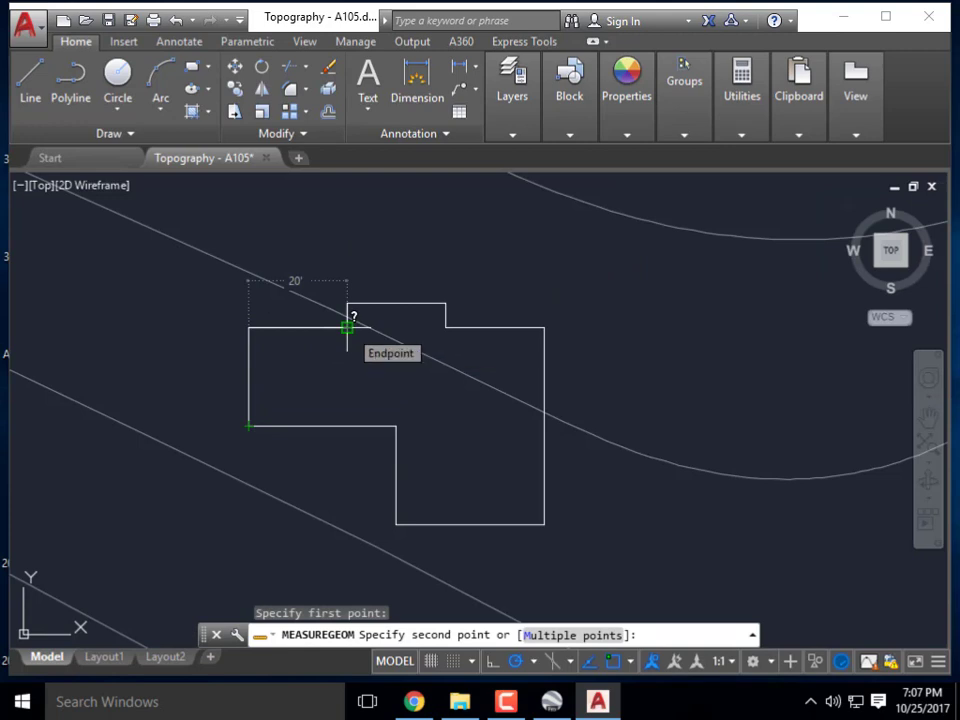
{"action": "key", "text": "Escape"}
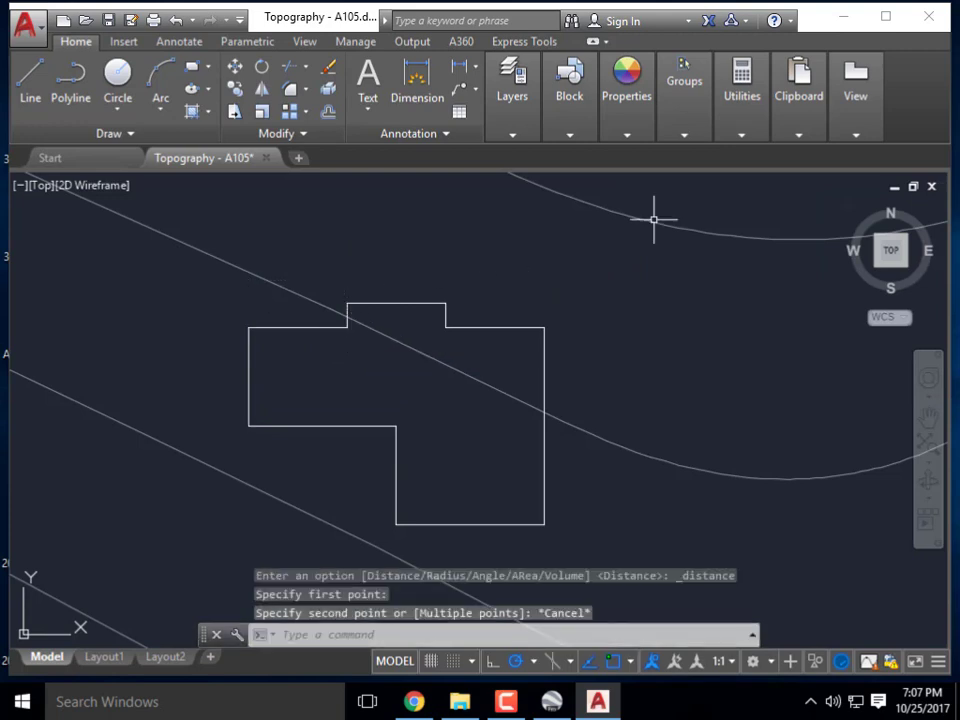
{"action": "left_click", "coordinate": [754, 146]}
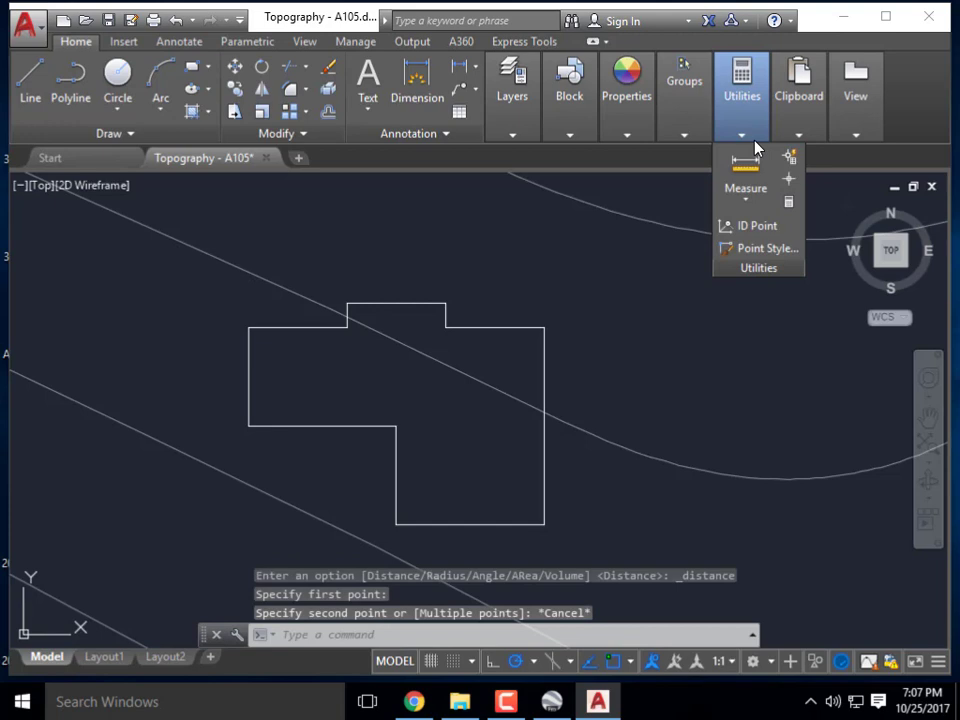
{"action": "left_click", "coordinate": [746, 204]}
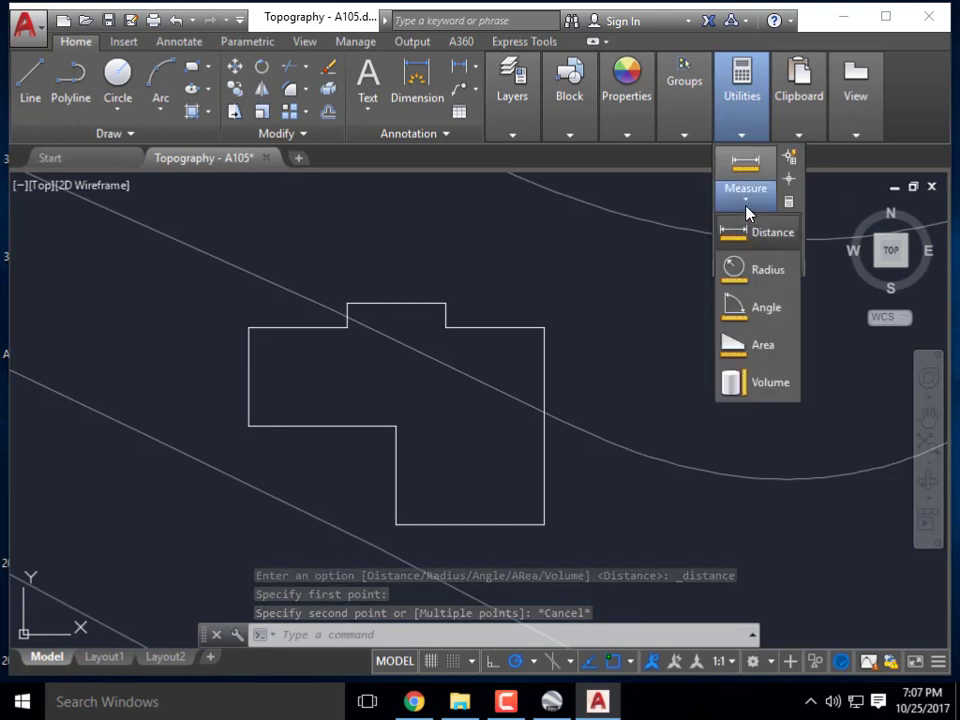
{"action": "left_click", "coordinate": [742, 348]}
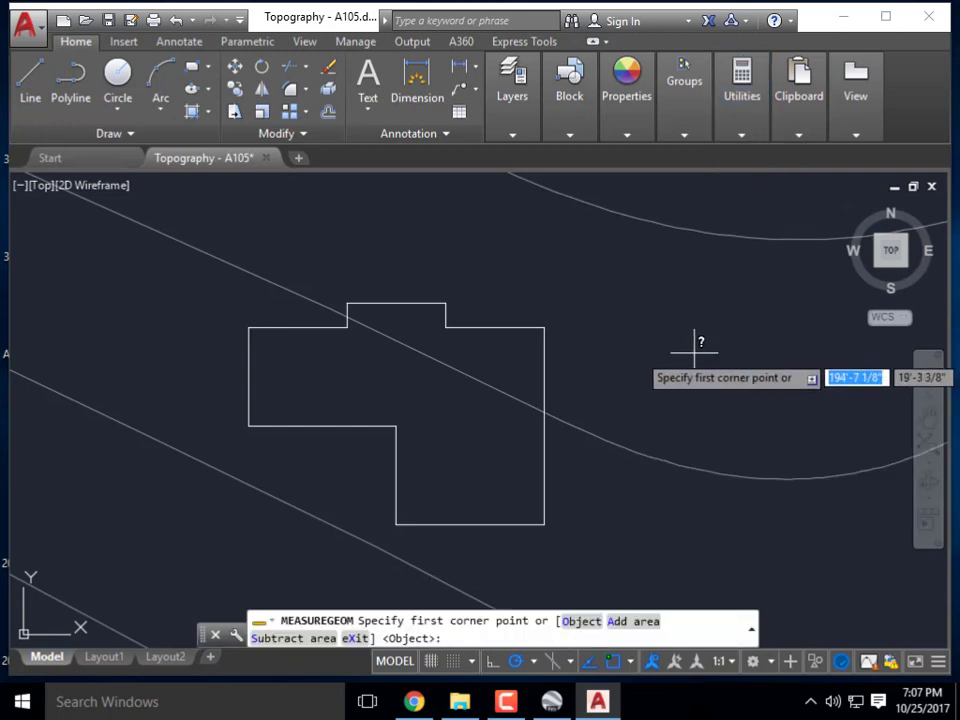
{"action": "key", "text": "Escape"}
Start an Area measurement at the cabin's upper-left corner and trace the upper walls around the bump-out to the upper-right corner.
{"action": "type", "text": "area"}
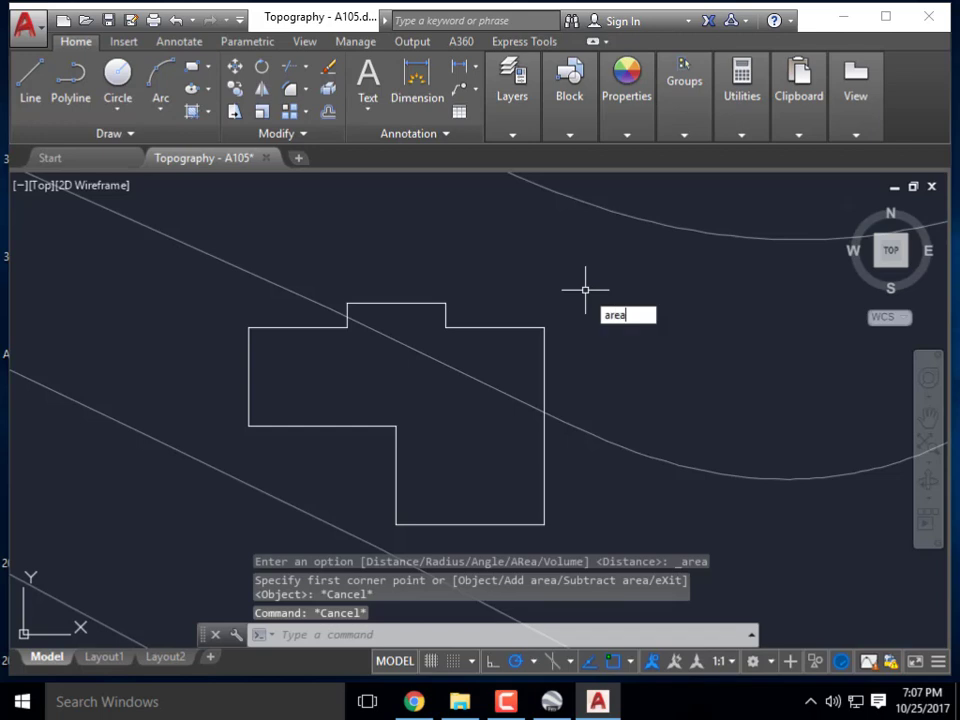
{"action": "key", "text": "Return"}
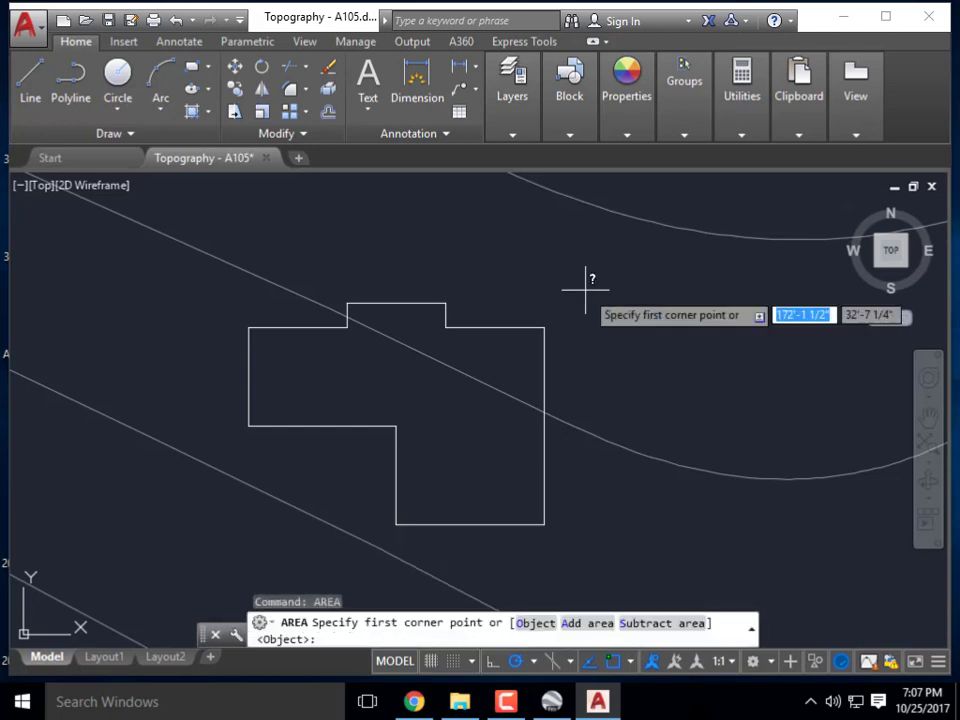
{"action": "middle_click_drag", "start_coordinate": [352, 422], "coordinate": [315, 425]}
{"action": "scroll", "coordinate": [376, 412], "scroll_direction": "up", "scroll_amount": 2}
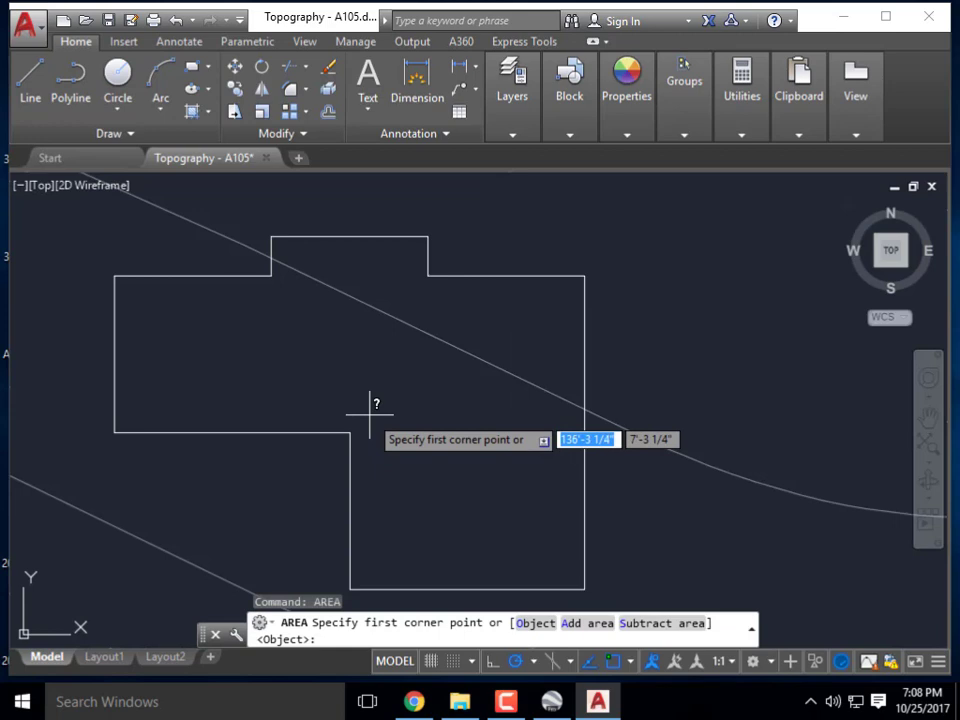
{"action": "left_click", "coordinate": [114, 275]}
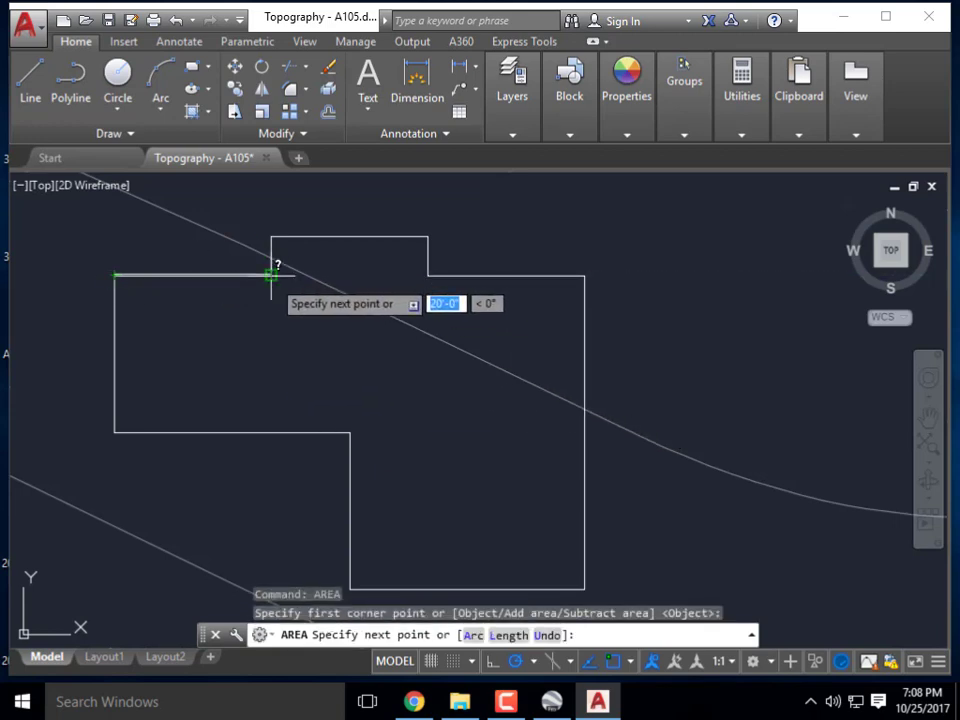
{"action": "left_click", "coordinate": [271, 237]}
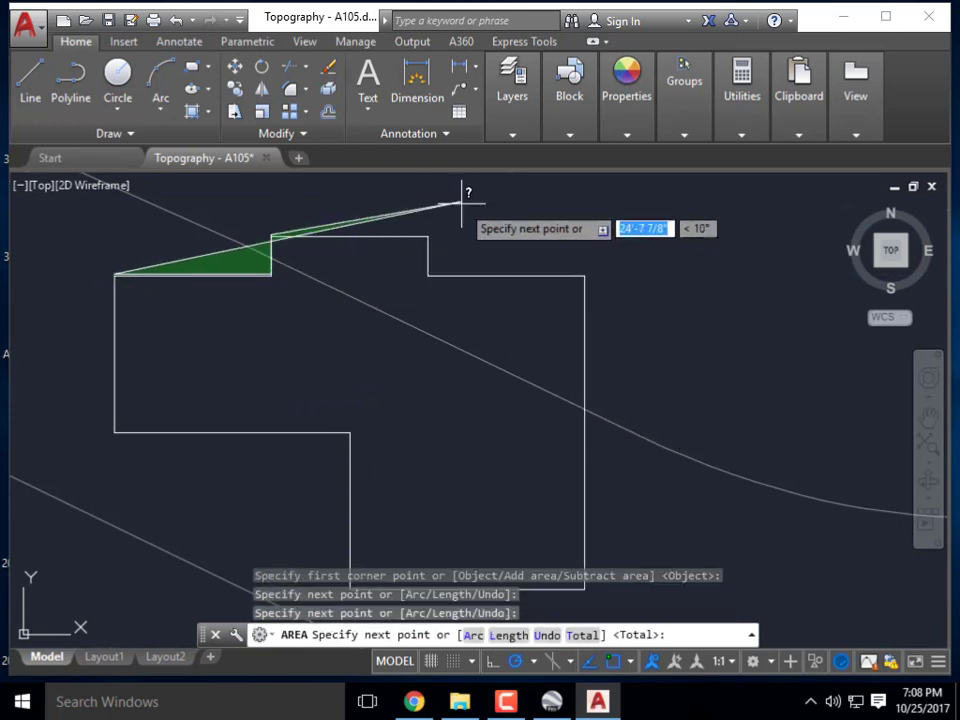
{"action": "left_click", "coordinate": [428, 237]}
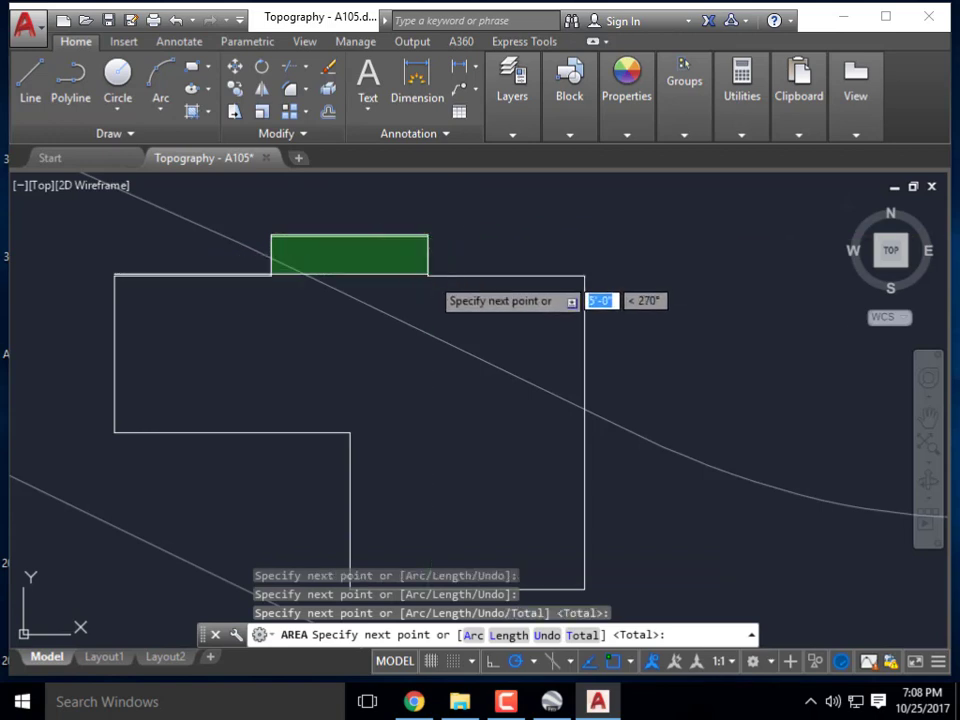
{"action": "left_click", "coordinate": [428, 275]}
{"action": "left_click", "coordinate": [585, 275]}
Finish the Area measurement by tracing the cabin's lower-right, lower-left, inner and left-wall bottom corners, and total the area.
{"action": "scroll", "coordinate": [587, 268], "scroll_direction": "down", "scroll_amount": 4}
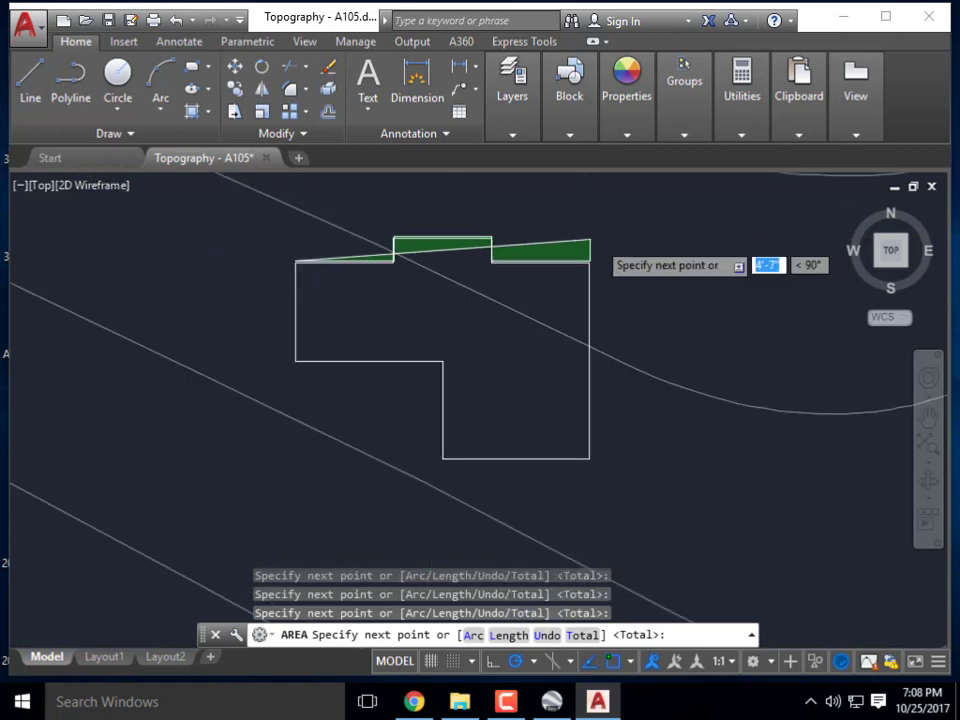
{"action": "scroll", "coordinate": [590, 383], "scroll_direction": "up", "scroll_amount": 2}
{"action": "left_click", "coordinate": [595, 369]}
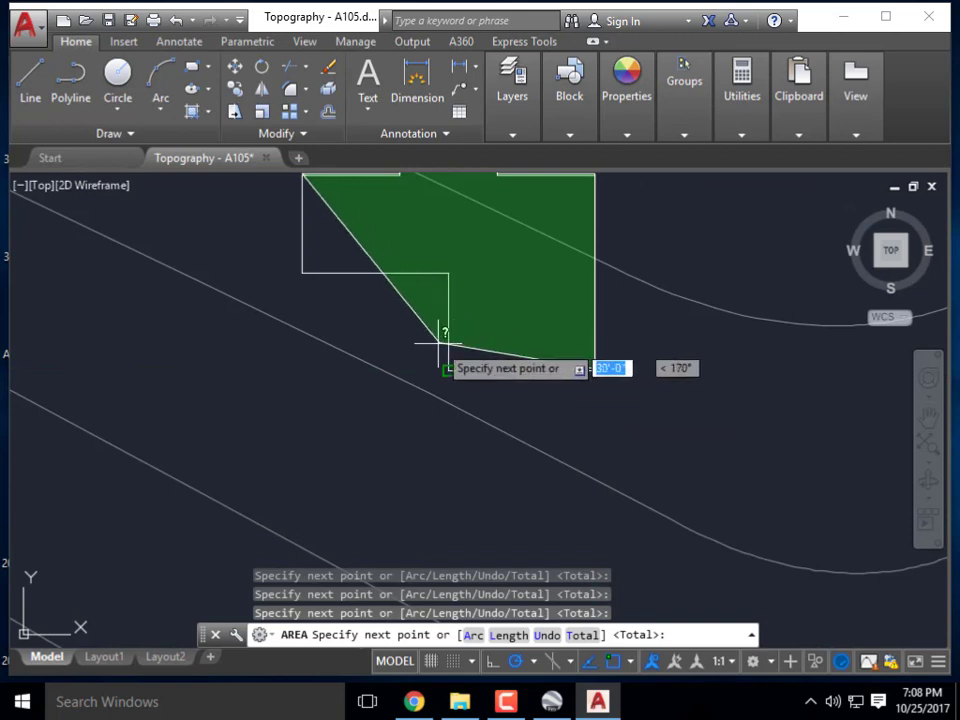
{"action": "left_click", "coordinate": [449, 369]}
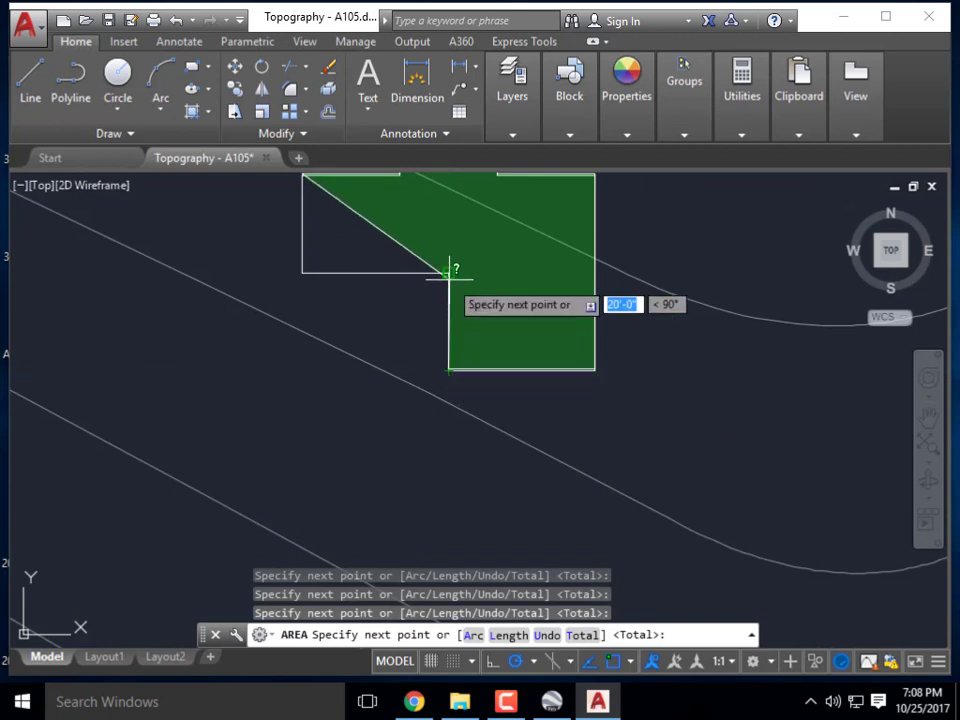
{"action": "left_click", "coordinate": [449, 270]}
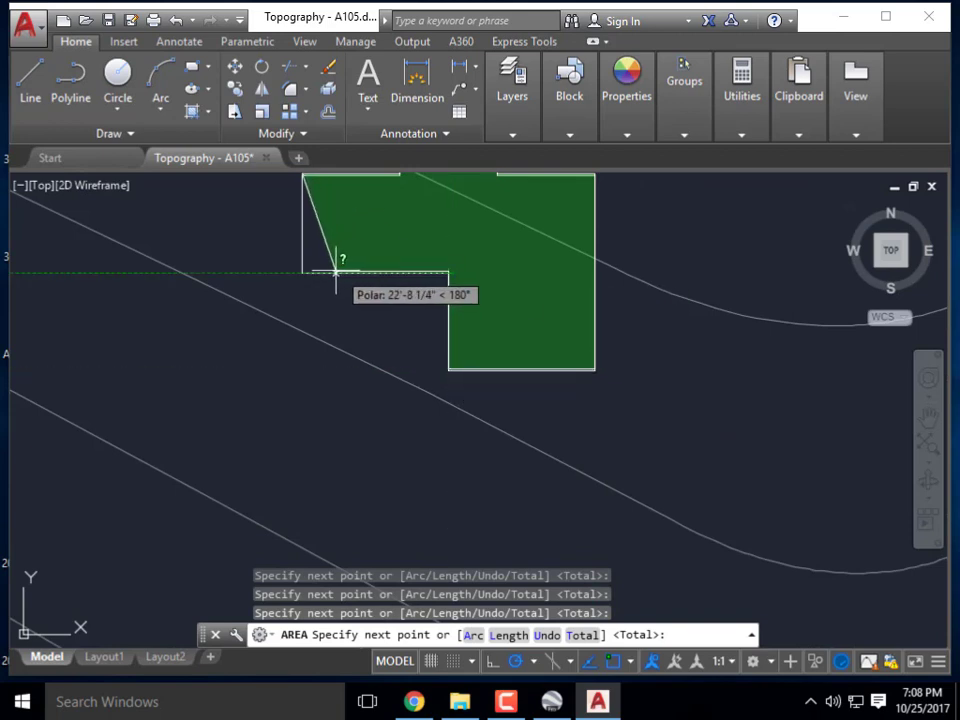
{"action": "left_click", "coordinate": [302, 272]}
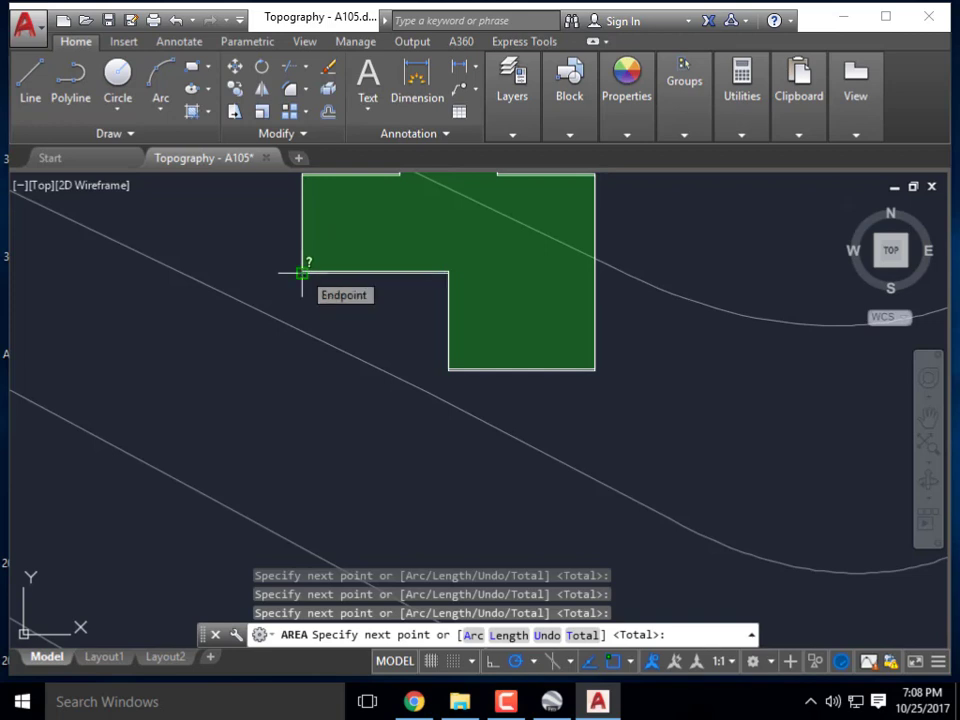
{"action": "key", "text": "Return"}
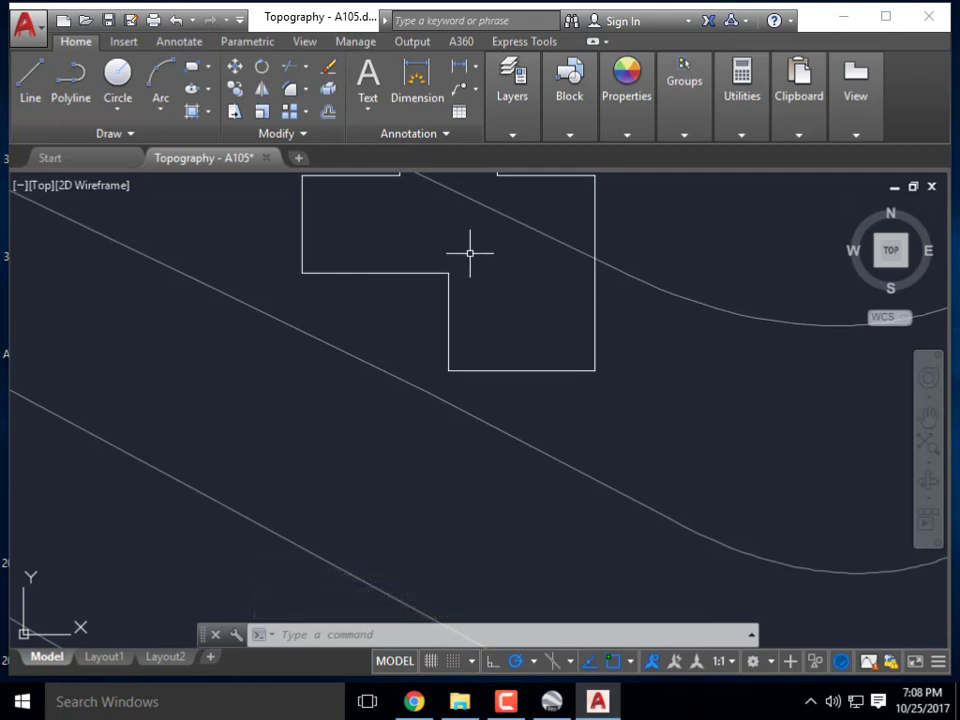
Stretch the cabin outline's bottom wall straight up to roughly half the lower wing's depth.
{"action": "middle_click_drag", "start_coordinate": [470, 253], "coordinate": [435, 343]}
{"action": "scroll", "coordinate": [456, 390], "scroll_direction": "up", "scroll_amount": 1}
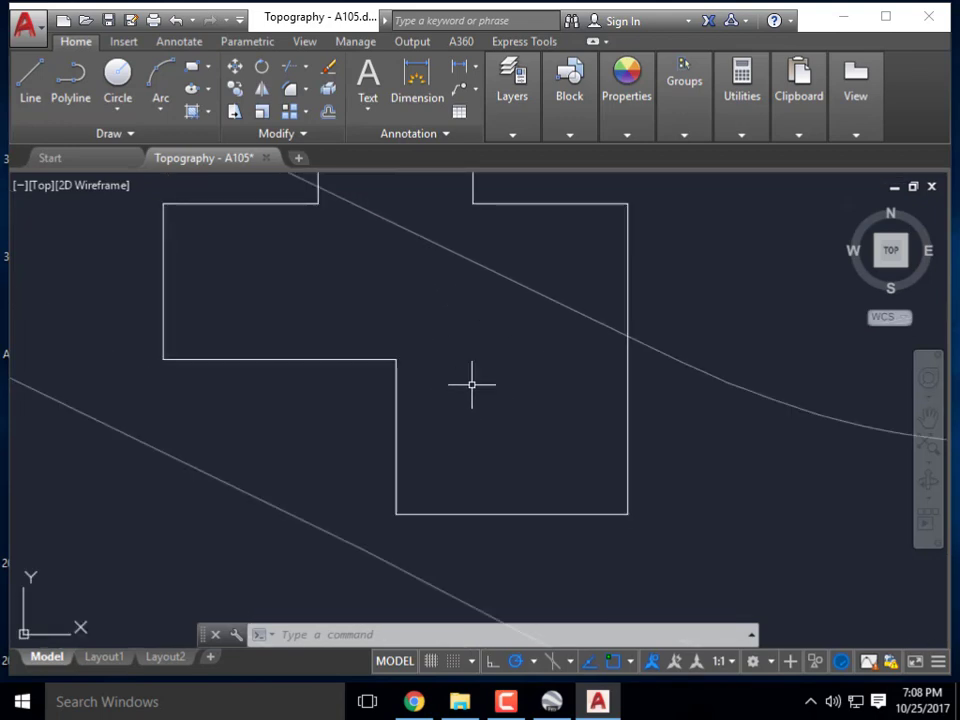
{"action": "scroll", "coordinate": [471, 384], "scroll_direction": "down", "scroll_amount": 1}
{"action": "scroll", "coordinate": [479, 389], "scroll_direction": "down", "scroll_amount": 2}
{"action": "scroll", "coordinate": [452, 343], "scroll_direction": "up", "scroll_amount": 4}
{"action": "middle_click_drag", "start_coordinate": [452, 343], "coordinate": [474, 394]}
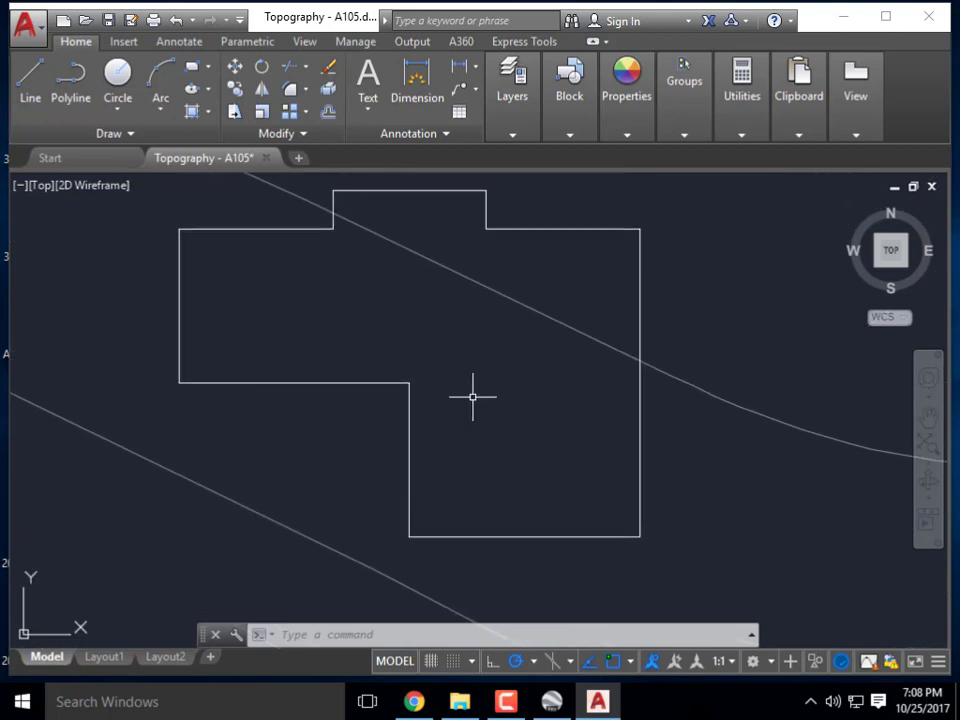
{"action": "left_click", "coordinate": [389, 383]}
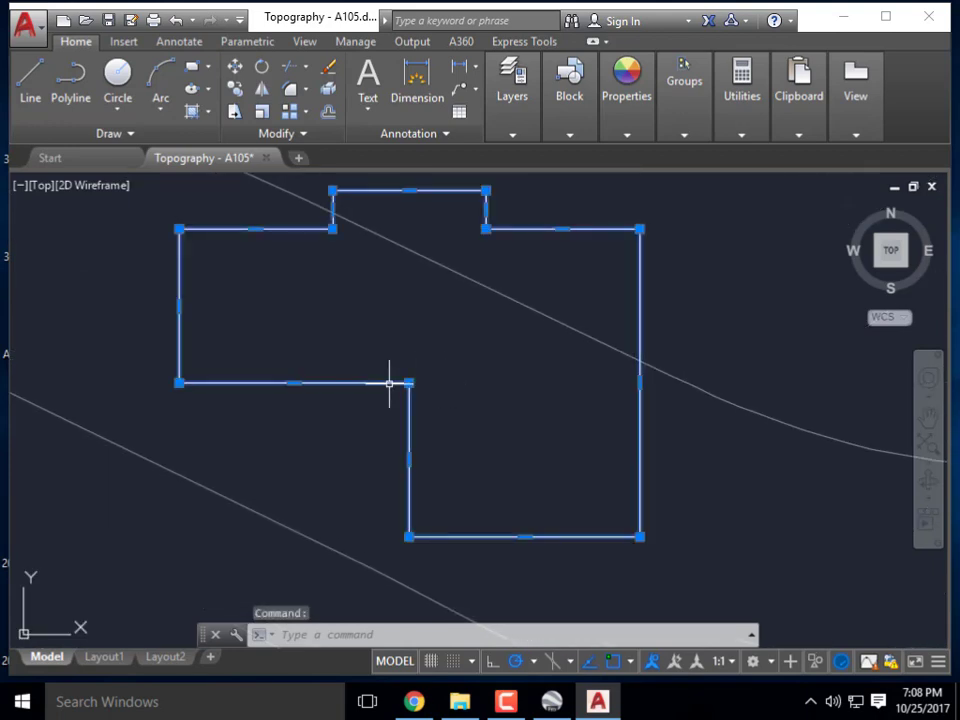
{"action": "left_click", "coordinate": [524, 537]}
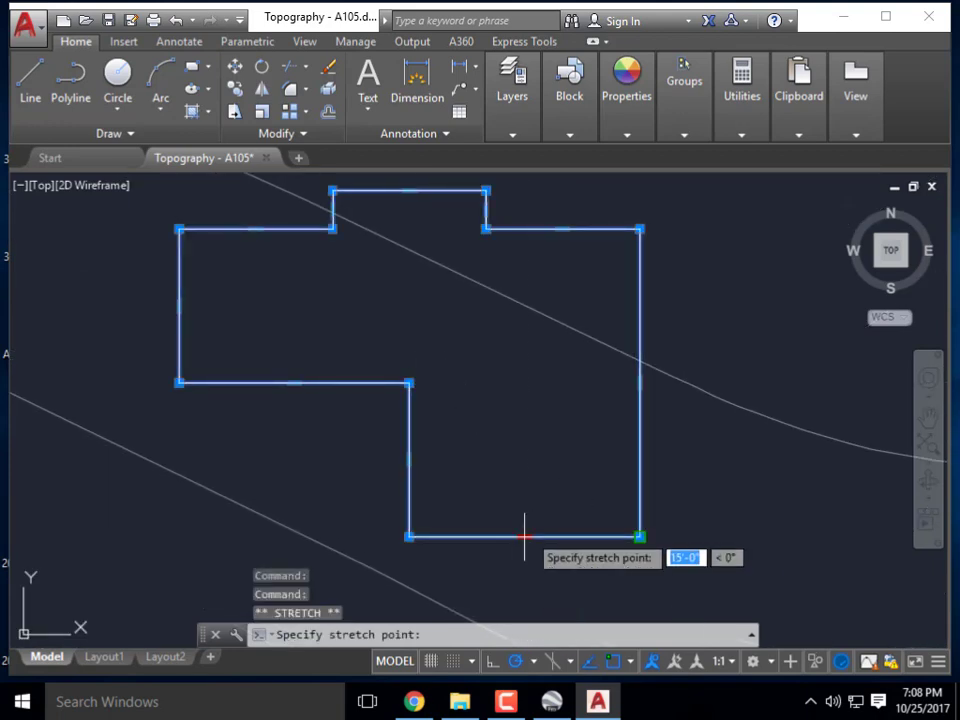
{"action": "left_click", "coordinate": [523, 457]}
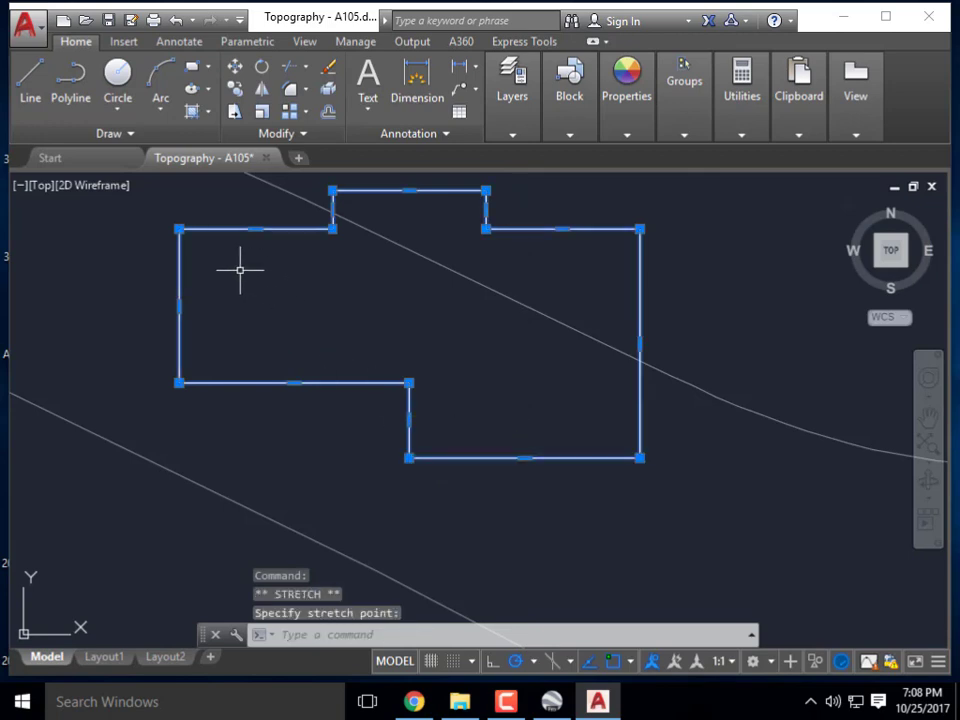
Stretch the cabin's left wall inward, leaving about 10'-4" of upper-left wall, and bring the leftover lower-left endpoint onto the new corner.
{"action": "left_click", "coordinate": [179, 306]}
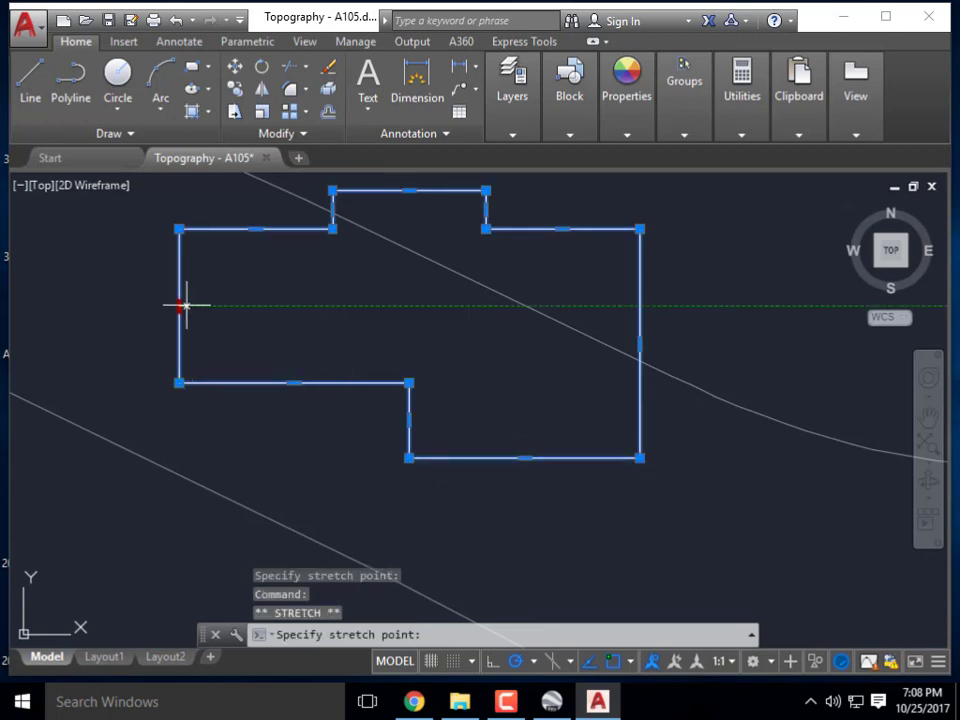
{"action": "left_click", "coordinate": [253, 306]}
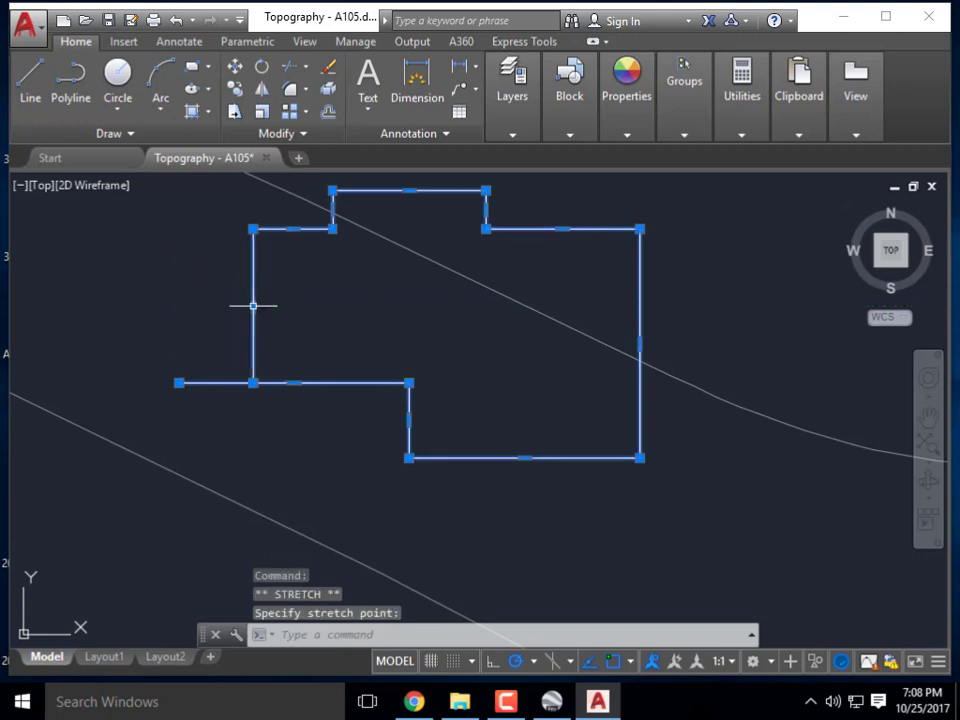
{"action": "left_click", "coordinate": [179, 383]}
{"action": "left_click", "coordinate": [253, 383]}
{"action": "key", "text": "Escape"}
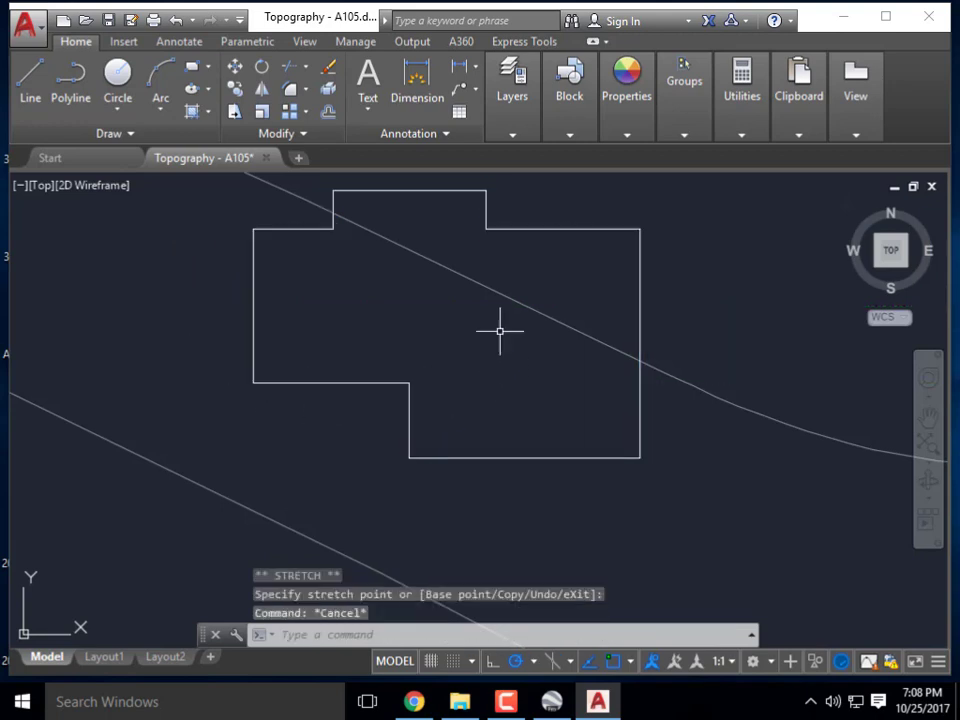
Start a new Area measurement at the lower corner of the left wall and trace around the bump-out to the upper-right corner.
{"action": "middle_click_drag", "start_coordinate": [500, 330], "coordinate": [497, 379]}
{"action": "type", "text": "area"}
{"action": "key", "text": "Return"}
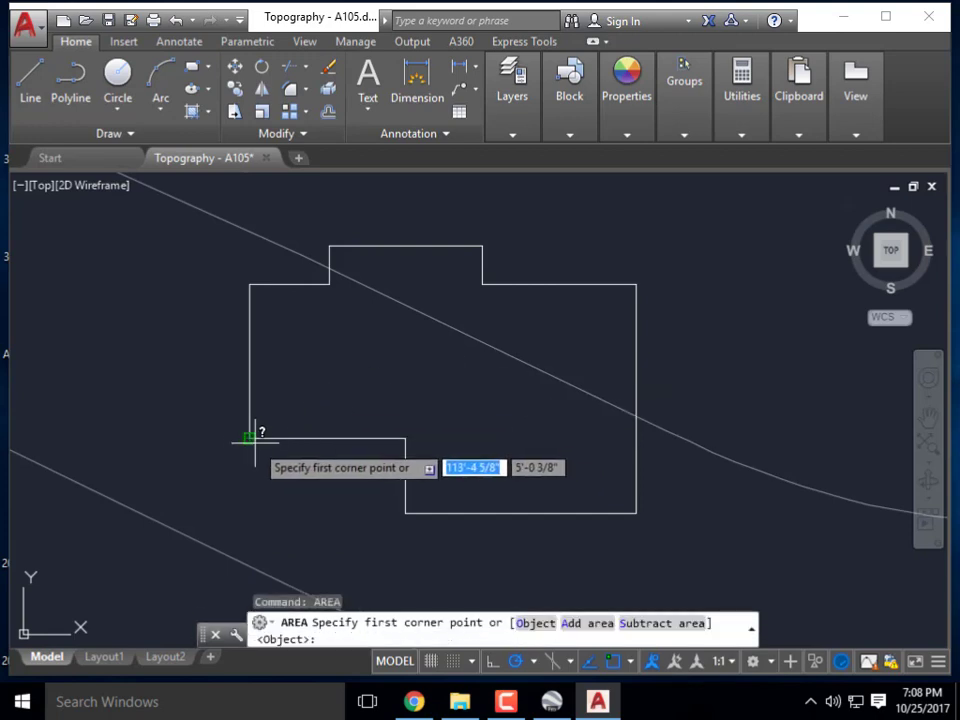
{"action": "left_click", "coordinate": [251, 438]}
{"action": "left_click", "coordinate": [250, 284]}
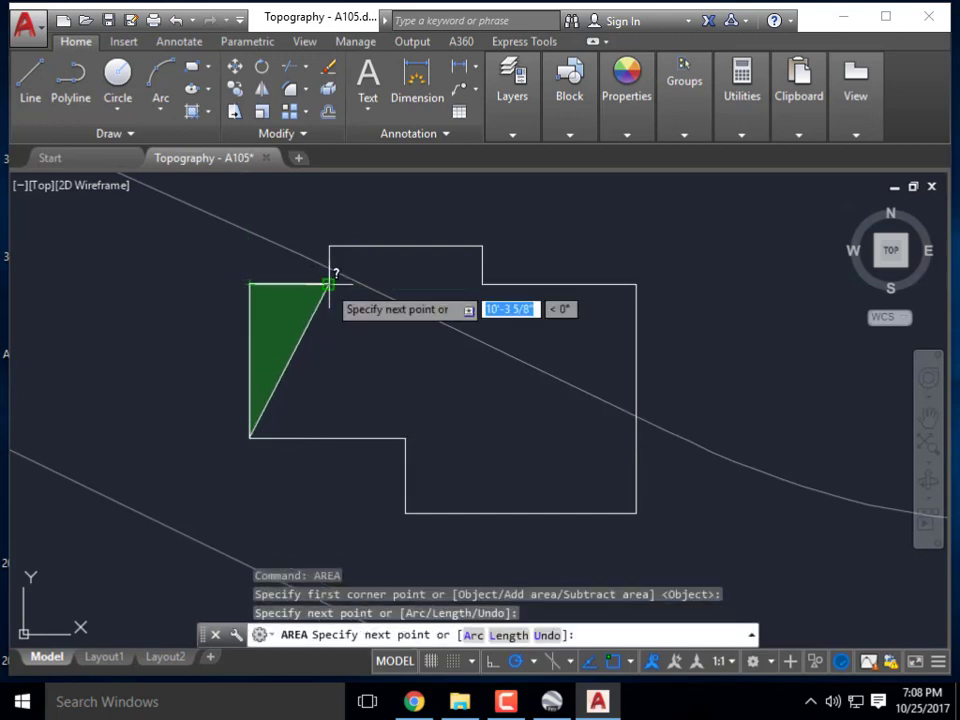
{"action": "left_click", "coordinate": [329, 284]}
{"action": "left_click", "coordinate": [329, 245]}
{"action": "left_click", "coordinate": [482, 245]}
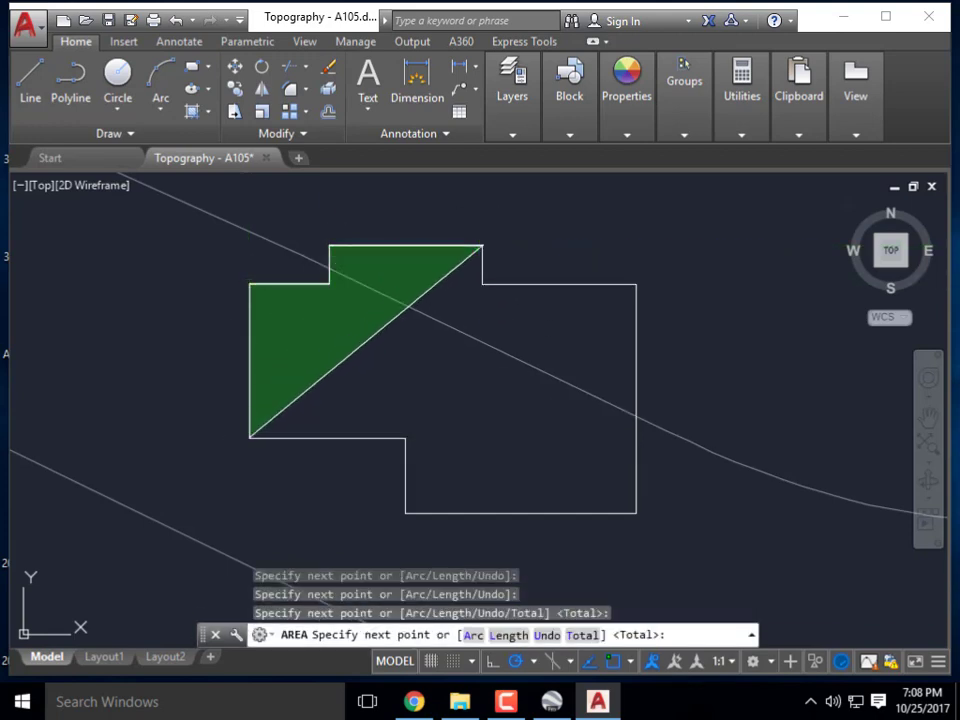
{"action": "left_click", "coordinate": [482, 284]}
{"action": "left_click", "coordinate": [636, 284]}
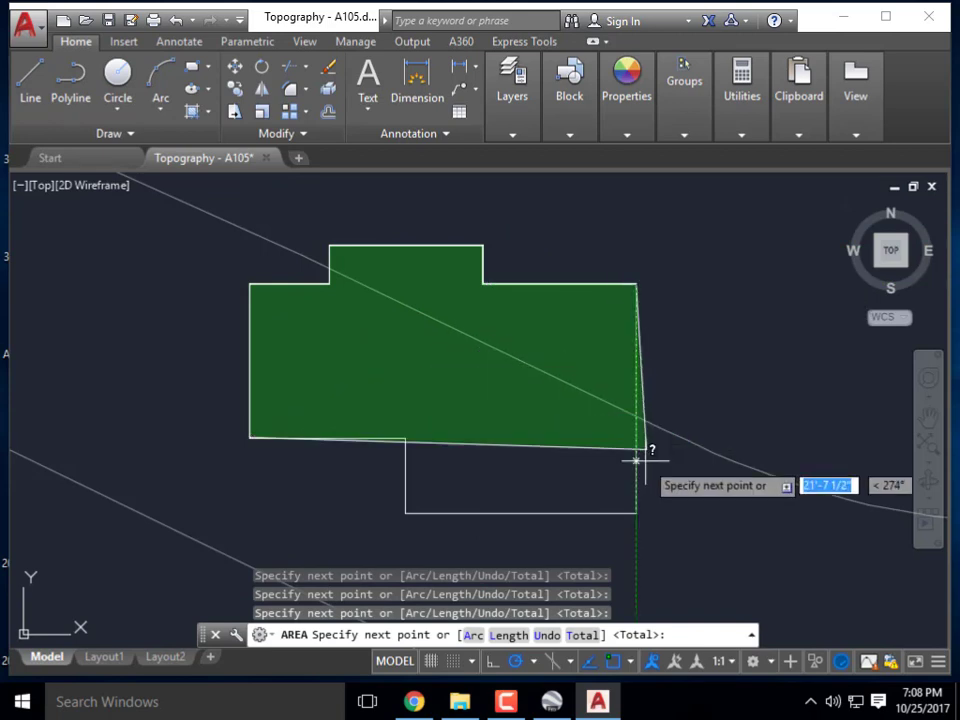
Complete the Area measurement through the bottom wall's two corners and the inner corner, and total the reshaped cabin's area.
{"action": "left_click", "coordinate": [636, 513]}
{"action": "left_click", "coordinate": [405, 513]}
{"action": "left_click", "coordinate": [405, 438]}
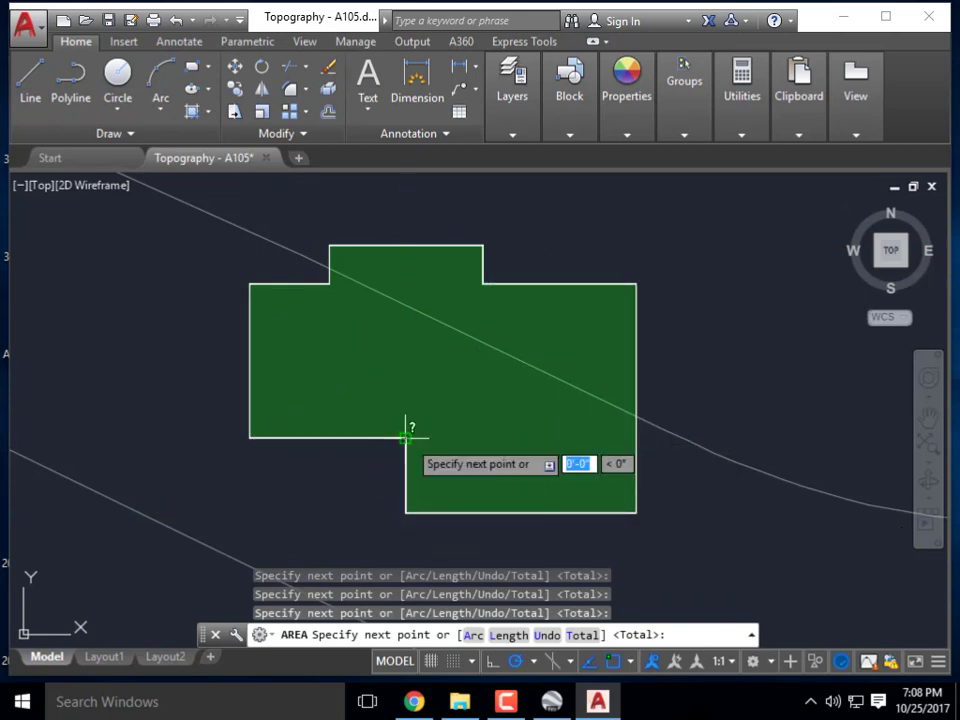
{"action": "key", "text": "Return"}
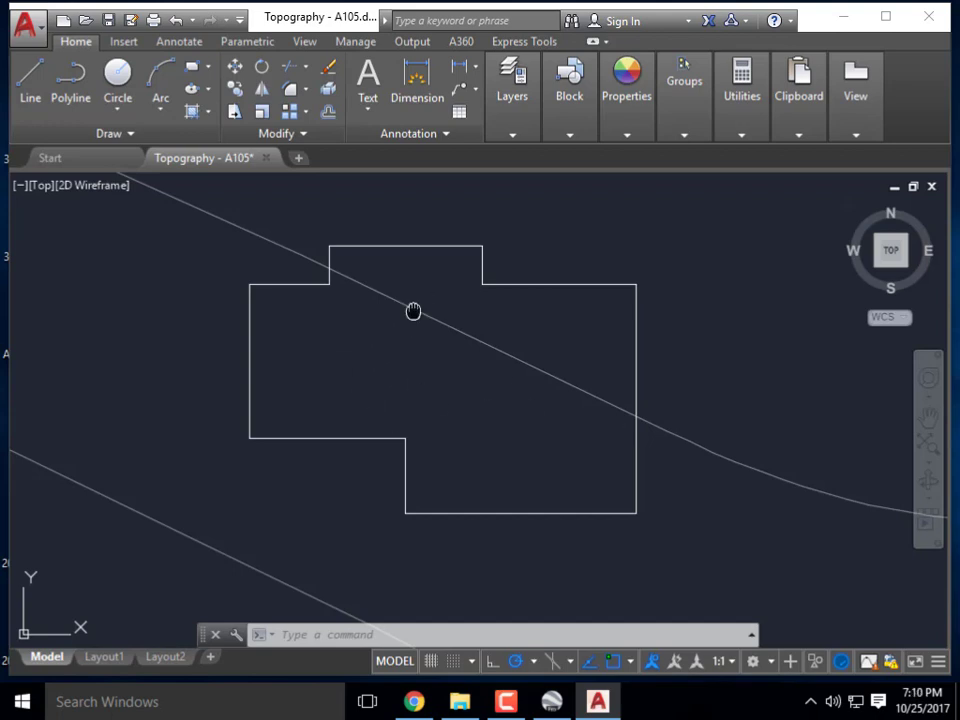
Offset the cabin outline 6" to the inside to form the exterior wall thickness, and end the command.
{"action": "middle_click_drag", "start_coordinate": [413, 312], "coordinate": [400, 316]}
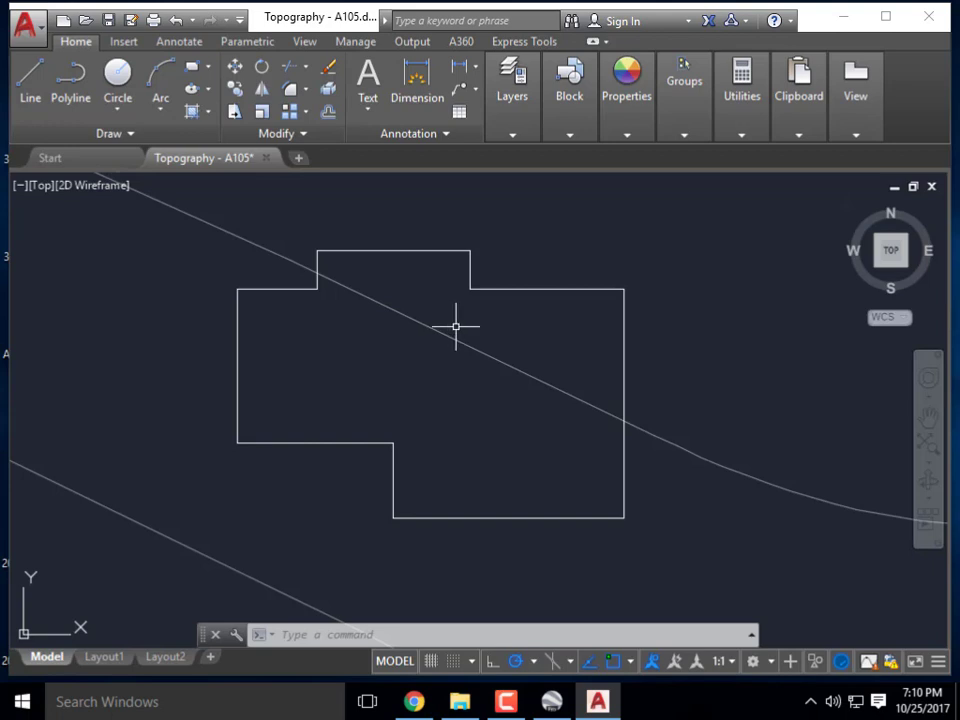
{"action": "middle_click_drag", "start_coordinate": [412, 296], "coordinate": [377, 324]}
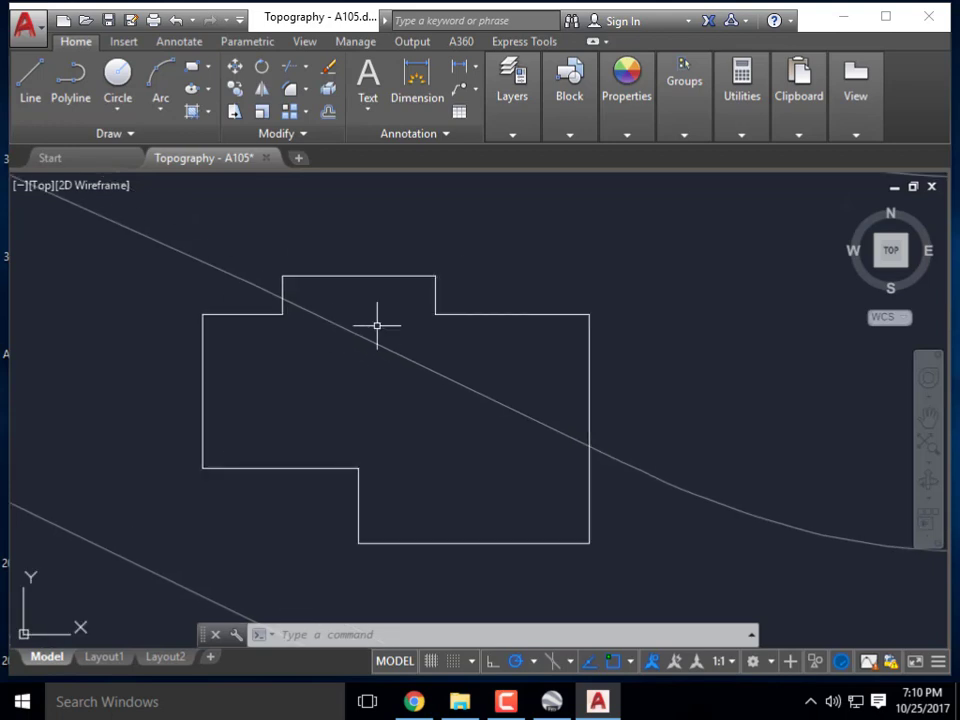
{"action": "key", "text": "Escape"}
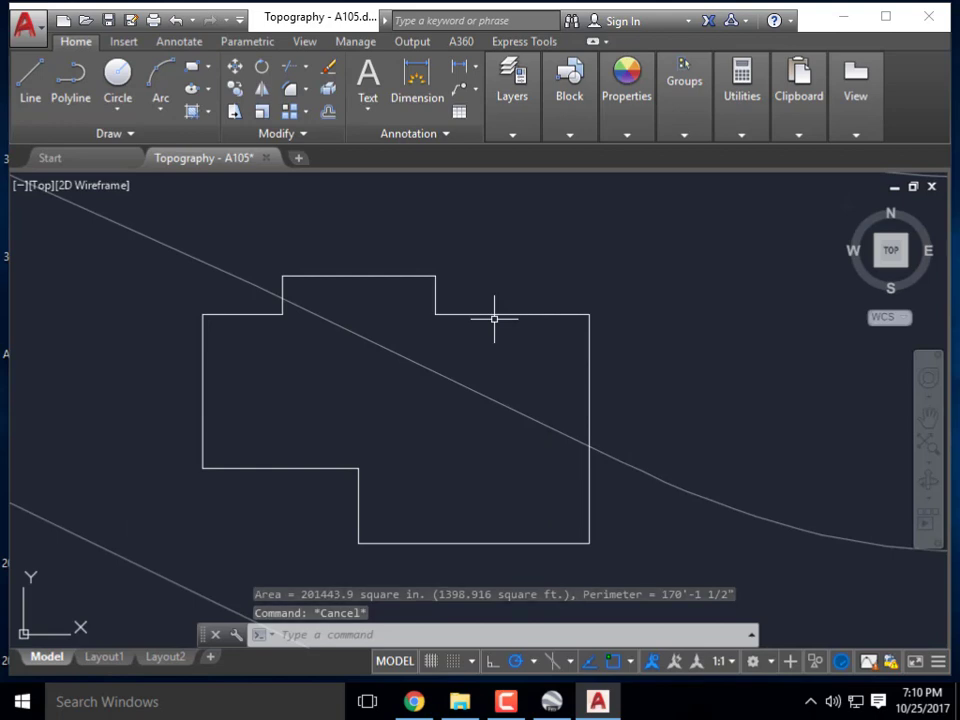
{"action": "type", "text": "off"}
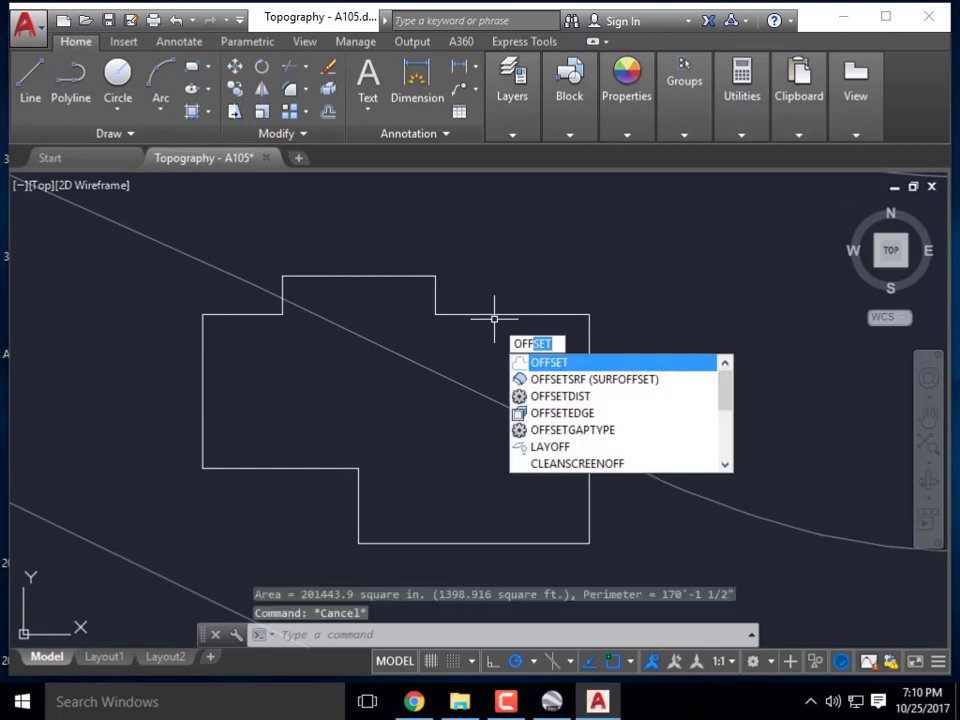
{"action": "key", "text": "Return"}
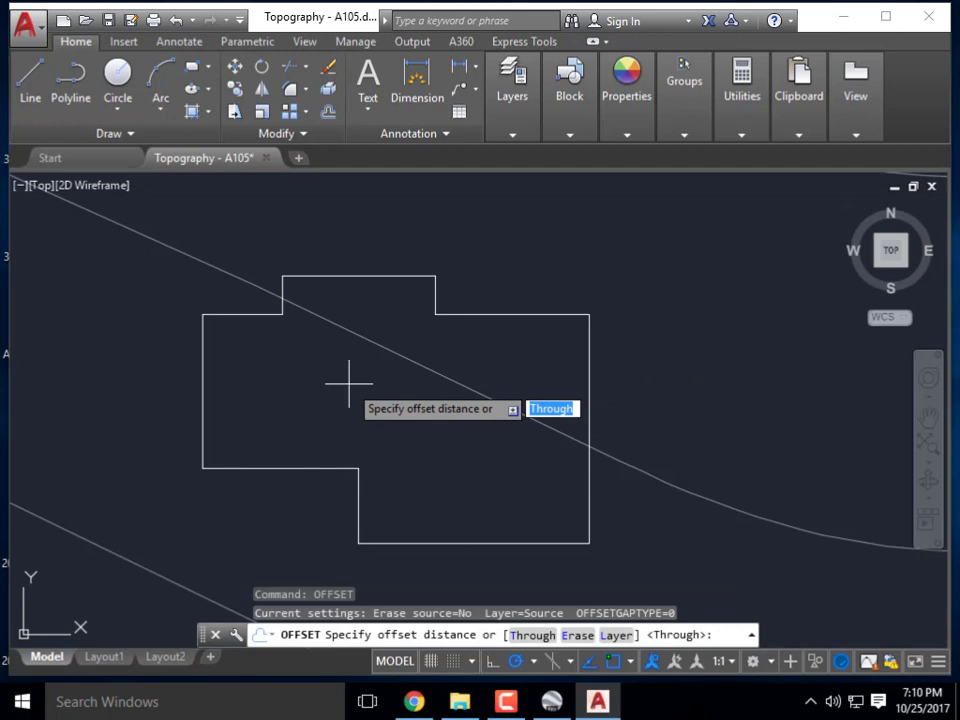
{"action": "type", "text": "6\""}
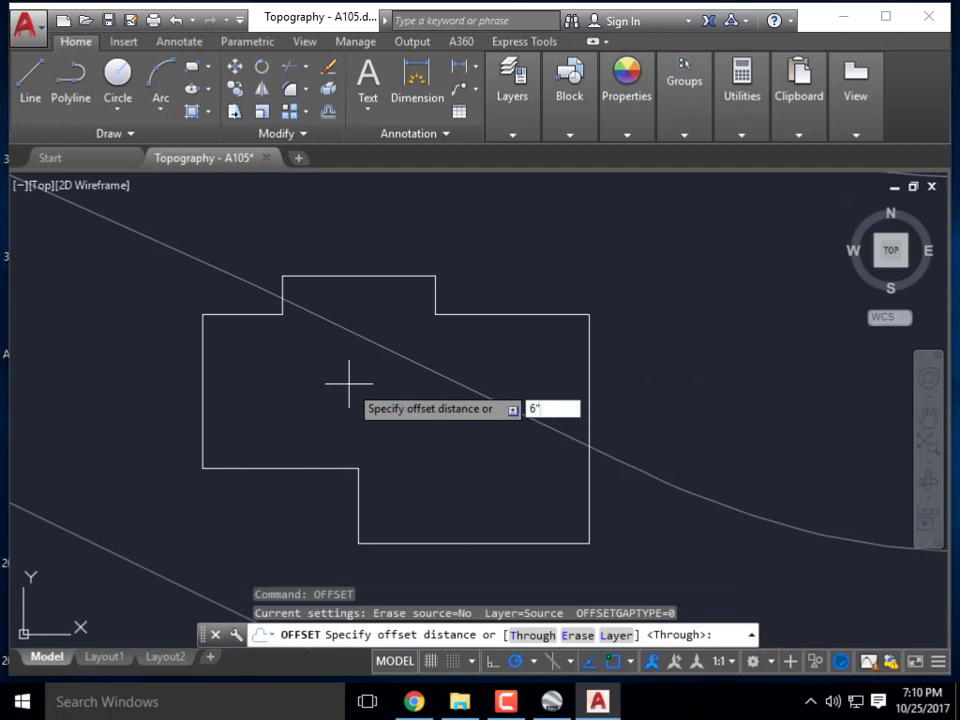
{"action": "key", "text": "Return"}
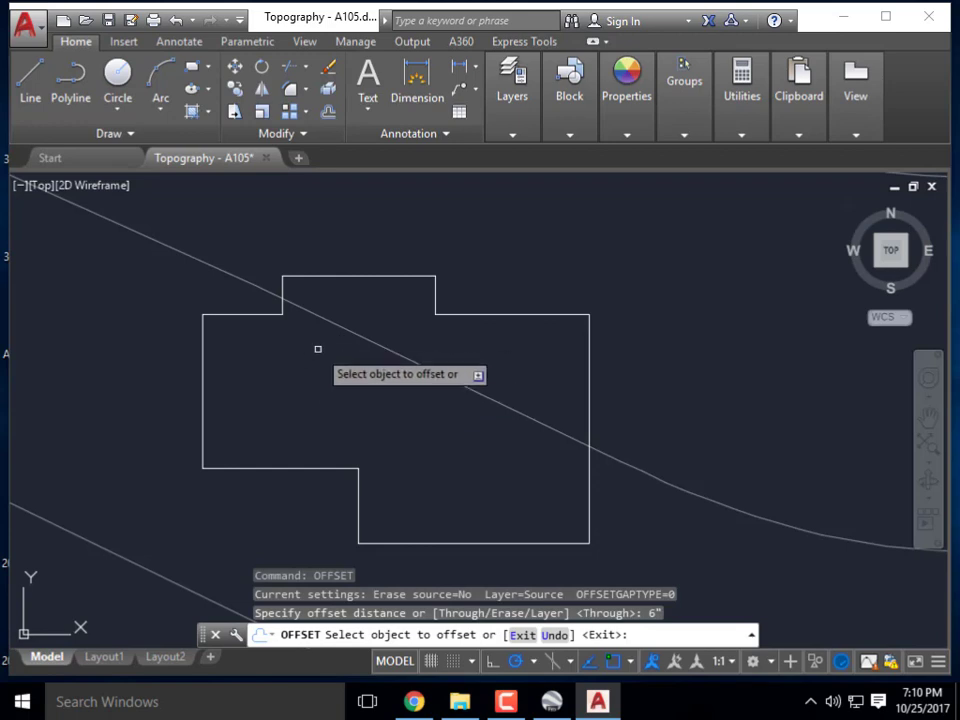
{"action": "scroll", "coordinate": [345, 293], "scroll_direction": "up", "scroll_amount": 2}
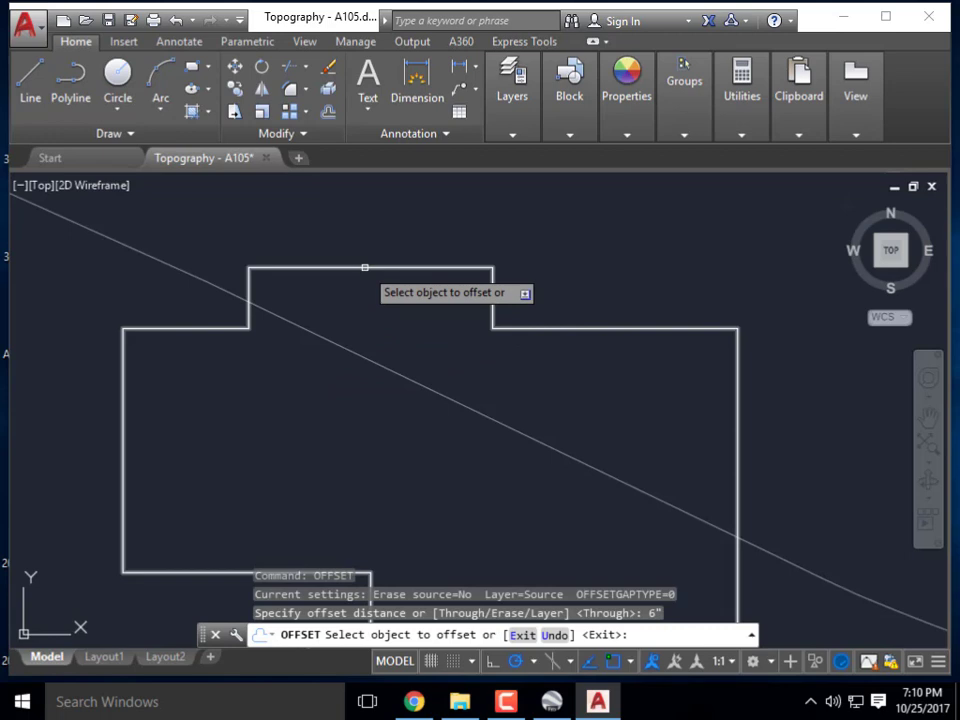
{"action": "left_click", "coordinate": [365, 267]}
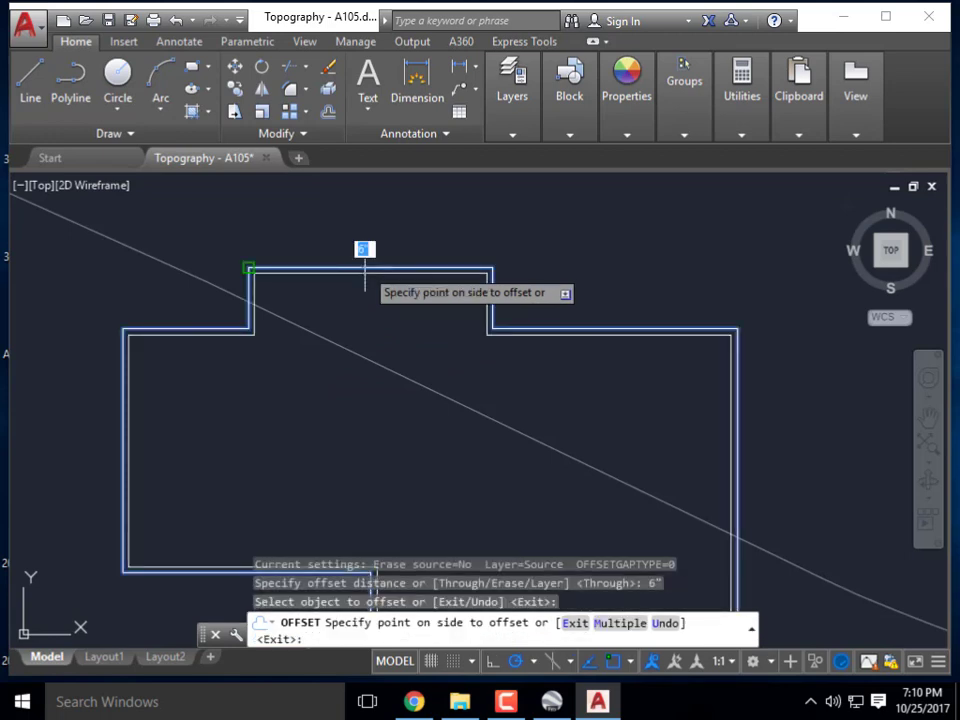
{"action": "left_click", "coordinate": [364, 432]}
{"action": "scroll", "coordinate": [395, 313], "scroll_direction": "down", "scroll_amount": 1}
{"action": "mouse_move", "coordinate": [403, 352]}
{"action": "middle_mouse_down"}
{"action": "mouse_move", "coordinate": [379, 311]}
{"action": "mouse_move", "coordinate": [336, 299]}
{"action": "middle_mouse_up"}
{"action": "key", "text": "Escape"}
{"action": "key", "text": "Escape"}
{"action": "key", "text": "Escape"}
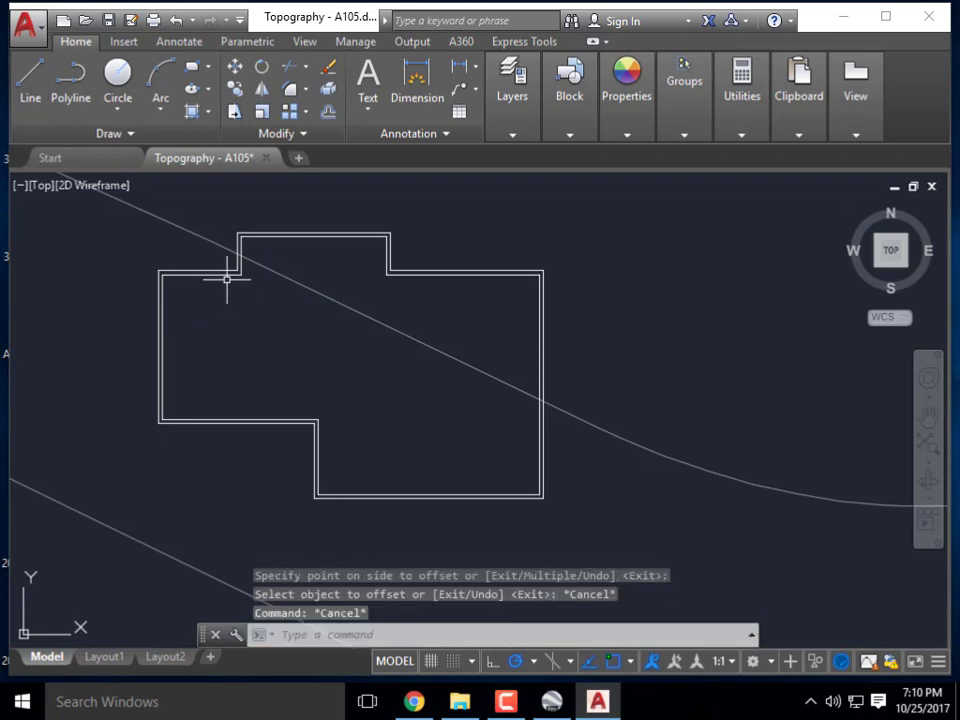
{"action": "key", "text": "Escape"}
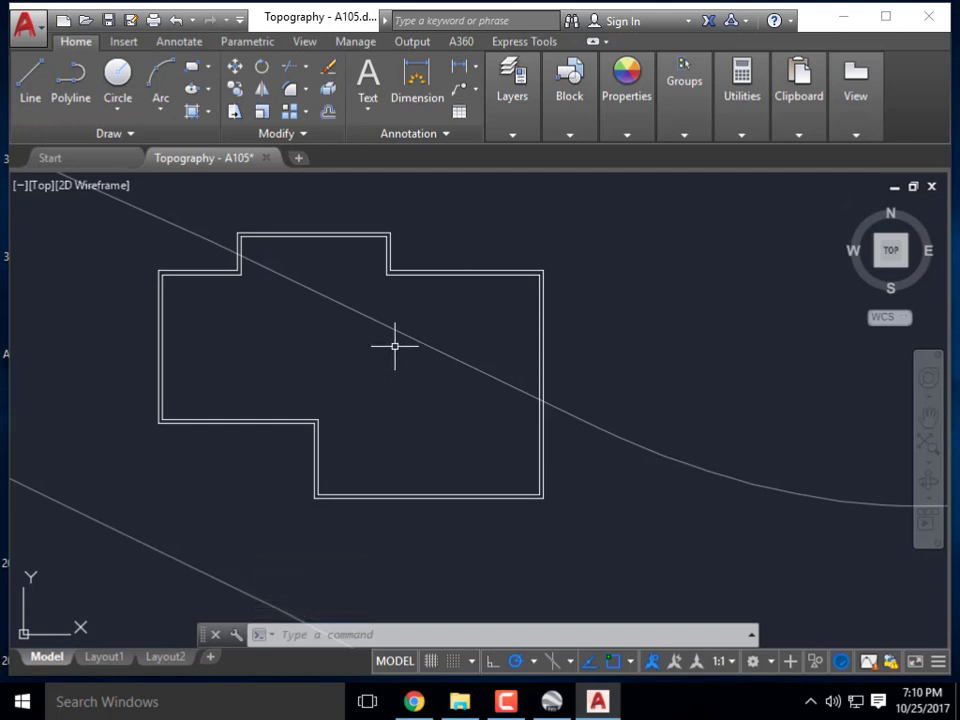
Draw a short vertical line in the open area to the right of the cabin.
{"action": "middle_click_drag", "start_coordinate": [564, 240], "coordinate": [468, 310]}
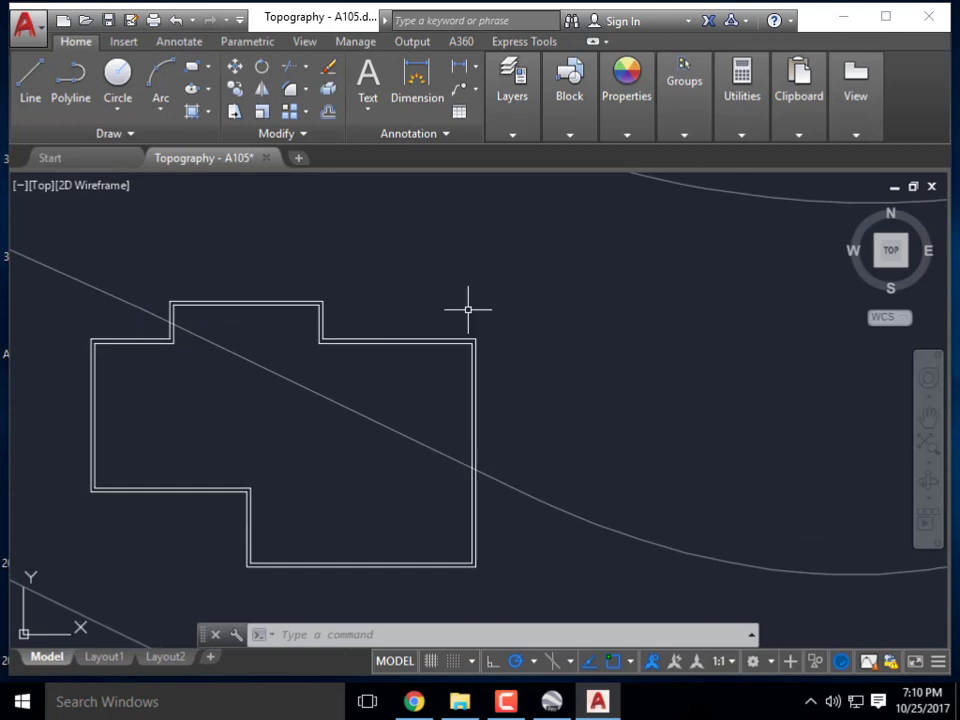
{"action": "middle_click_drag", "start_coordinate": [450, 317], "coordinate": [455, 389]}
{"action": "scroll", "coordinate": [250, 231], "scroll_direction": "down", "scroll_amount": 2}
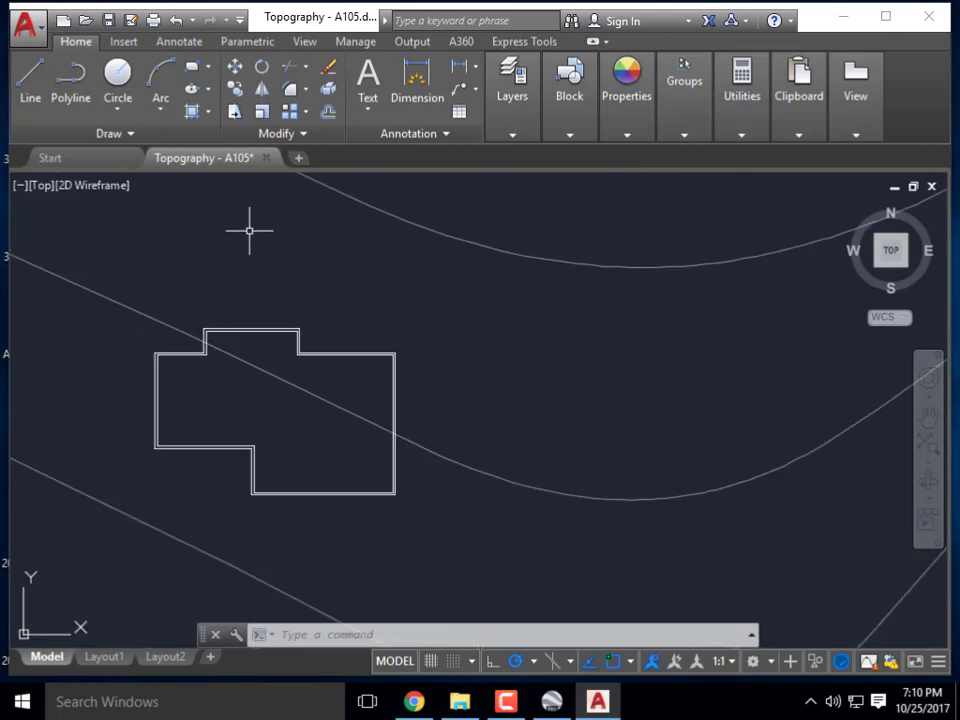
{"action": "left_click", "coordinate": [30, 75]}
{"action": "middle_click_drag", "start_coordinate": [424, 274], "coordinate": [281, 282]}
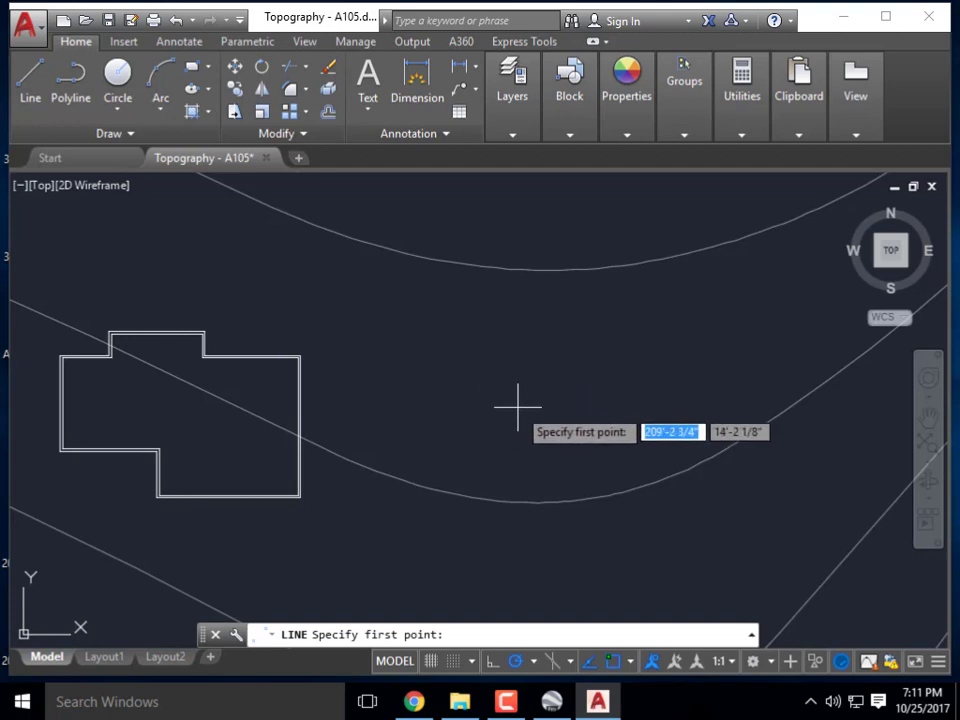
{"action": "left_click", "coordinate": [413, 441]}
{"action": "left_click", "coordinate": [413, 368]}
{"action": "key", "text": "Escape"}
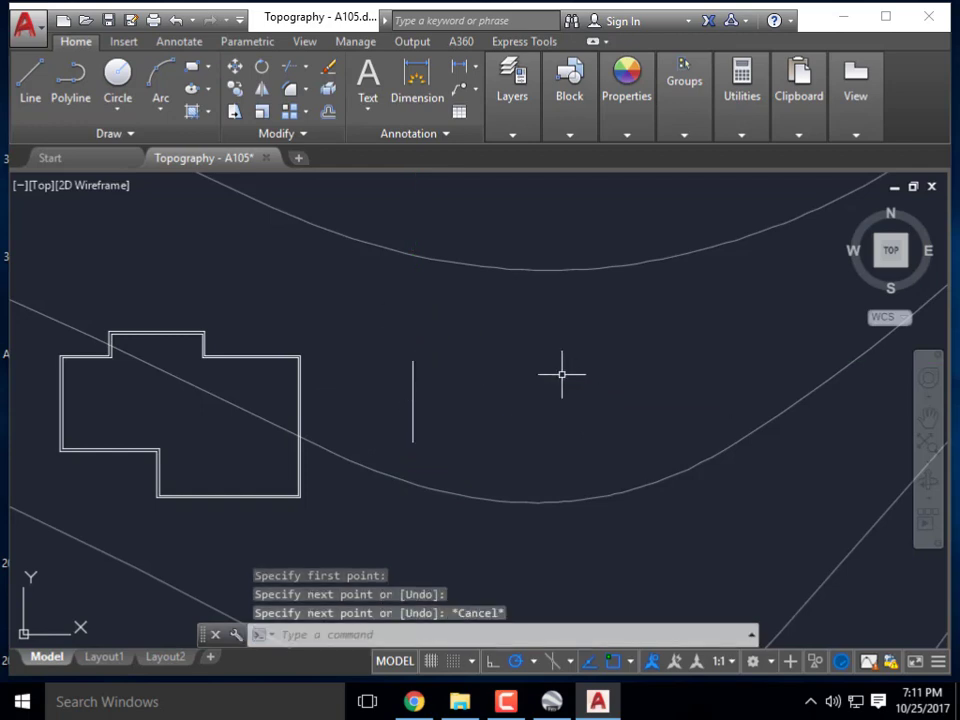
Draw a short horizontal line above and to the right of the vertical line, leaving a gap between them.
{"action": "key", "text": "space"}
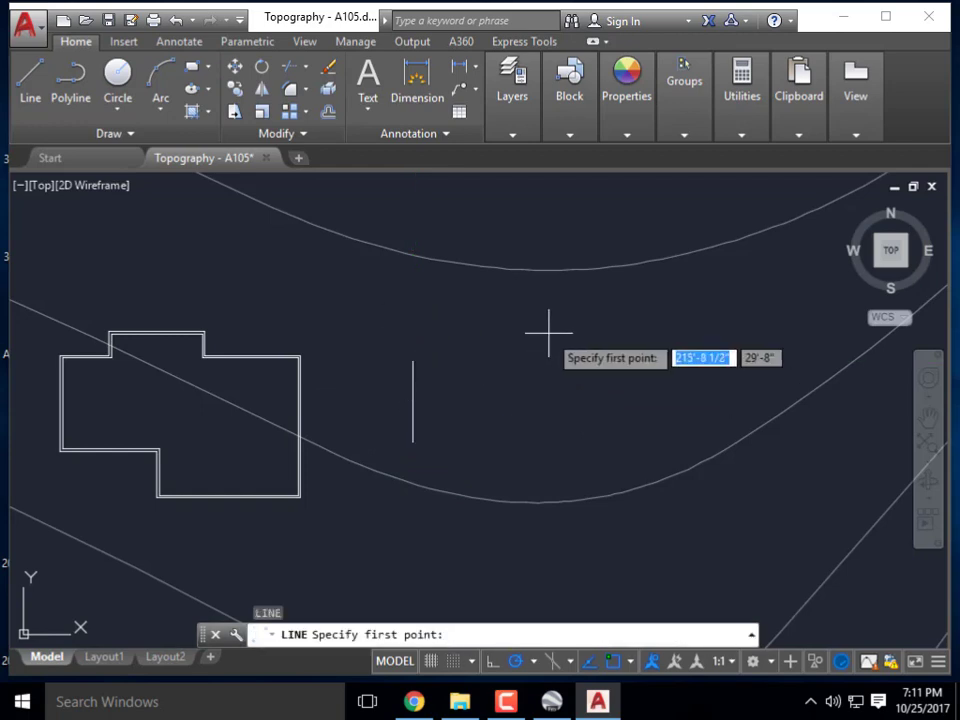
{"action": "left_click", "coordinate": [550, 333]}
{"action": "left_click", "coordinate": [479, 333]}
{"action": "key", "text": "Escape"}
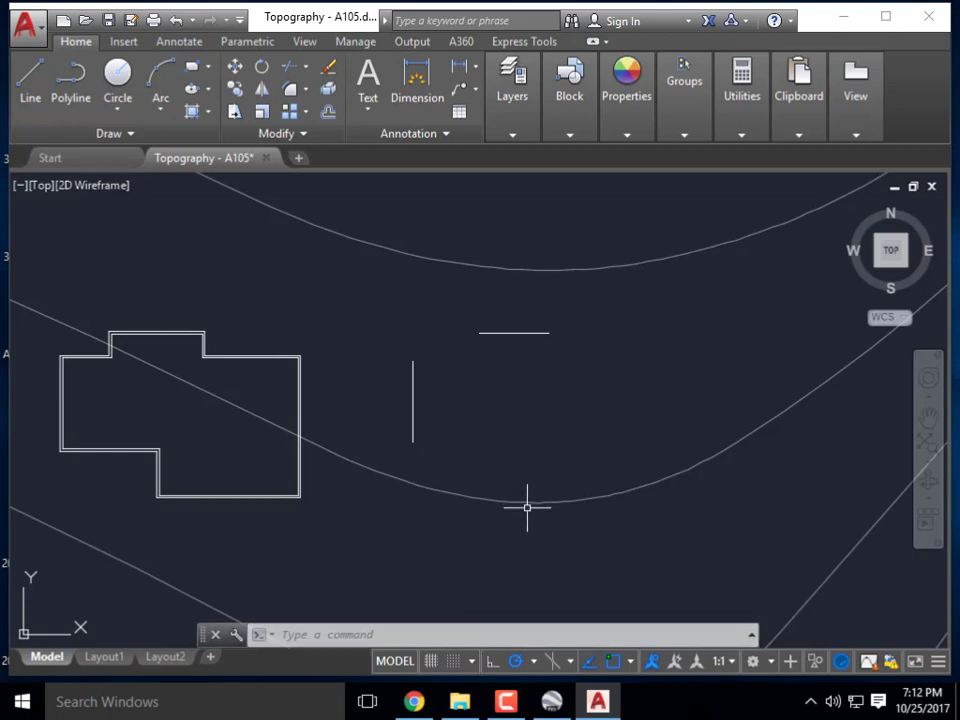
Start the Fillet command for the separate vertical and horizontal lines.
{"action": "type", "text": "F"}
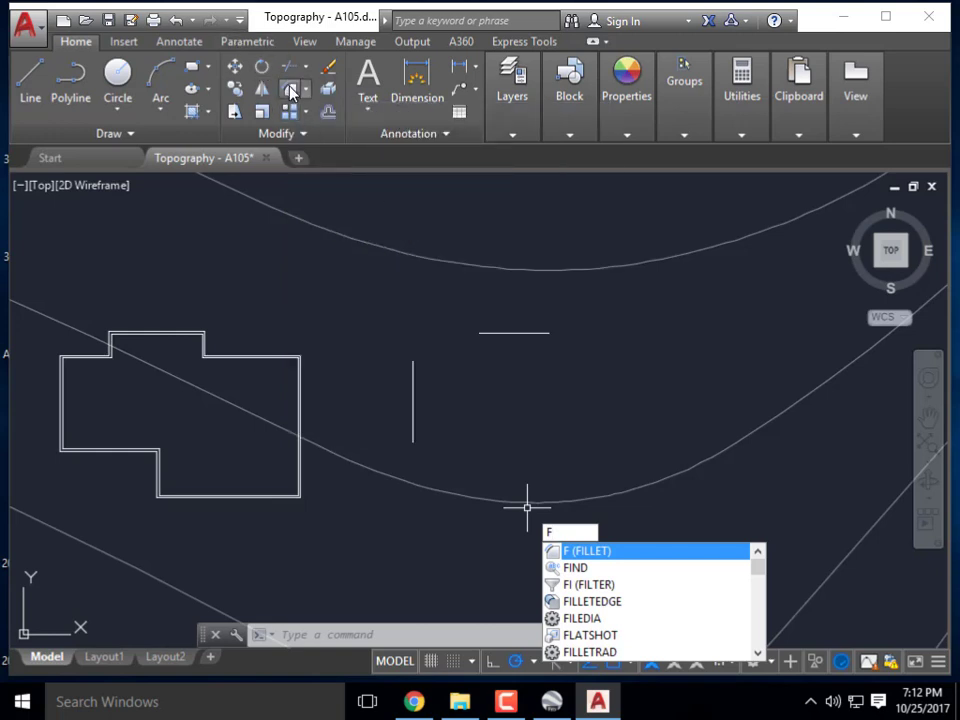
Fillet the separate vertical and horizontal lines into a corner using the current 0'-0 1/2" radius.
{"action": "left_click", "coordinate": [590, 551]}
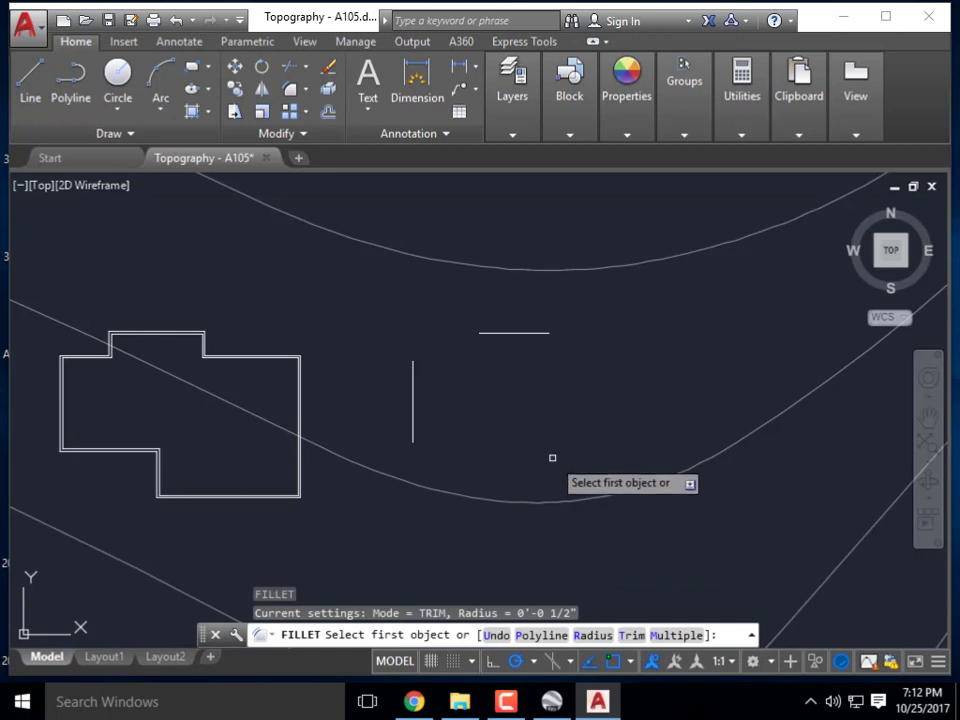
{"action": "scroll", "coordinate": [392, 300], "scroll_direction": "up", "scroll_amount": 2}
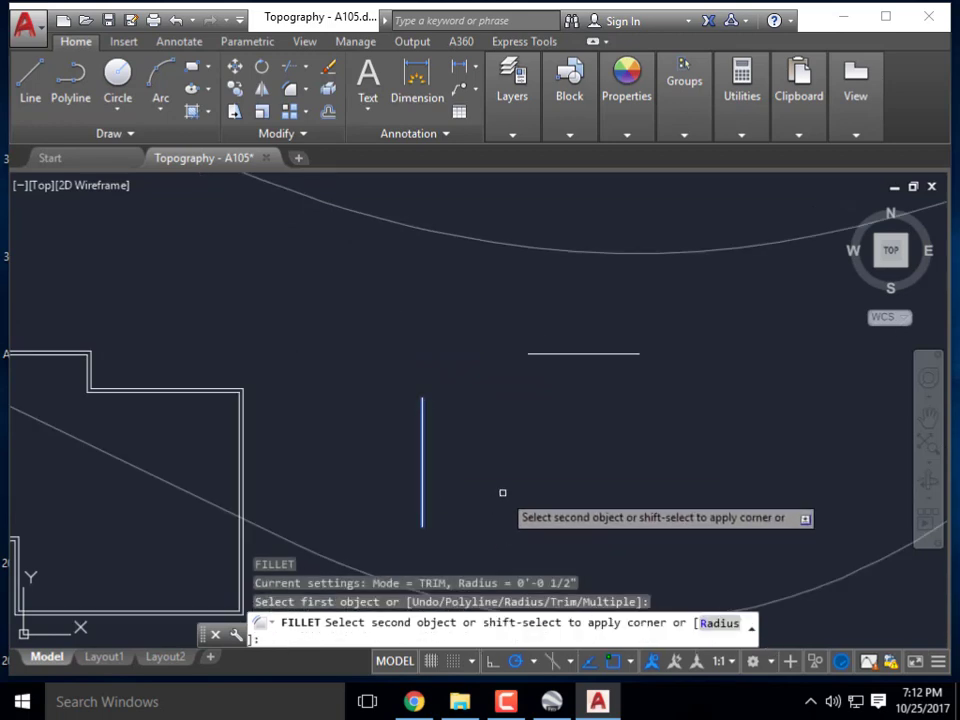
{"action": "left_click", "coordinate": [553, 352]}
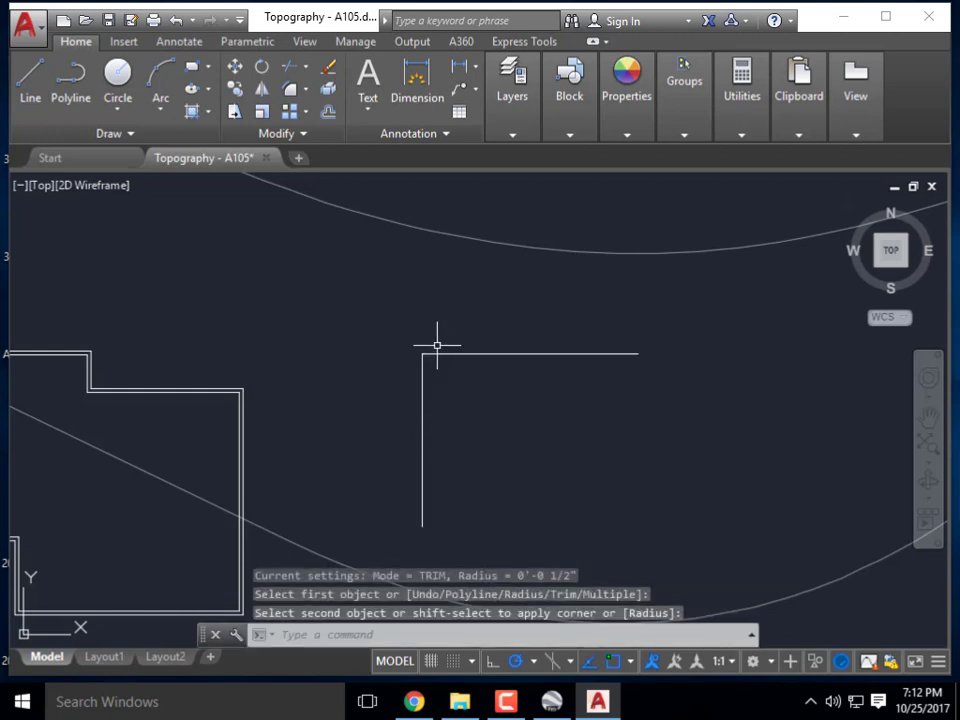
{"action": "scroll", "coordinate": [420, 360], "scroll_direction": "up", "scroll_amount": 3}
{"action": "scroll", "coordinate": [427, 345], "scroll_direction": "up", "scroll_amount": 4}
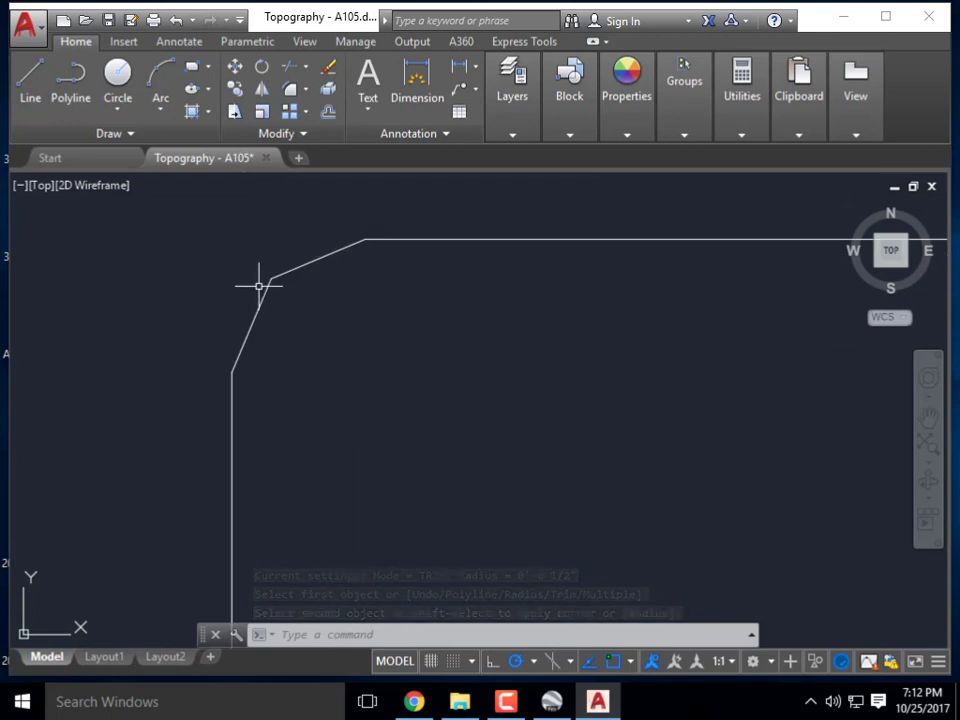
{"action": "scroll", "coordinate": [264, 283], "scroll_direction": "down", "scroll_amount": 7}
{"action": "scroll", "coordinate": [354, 289], "scroll_direction": "down", "scroll_amount": 3}
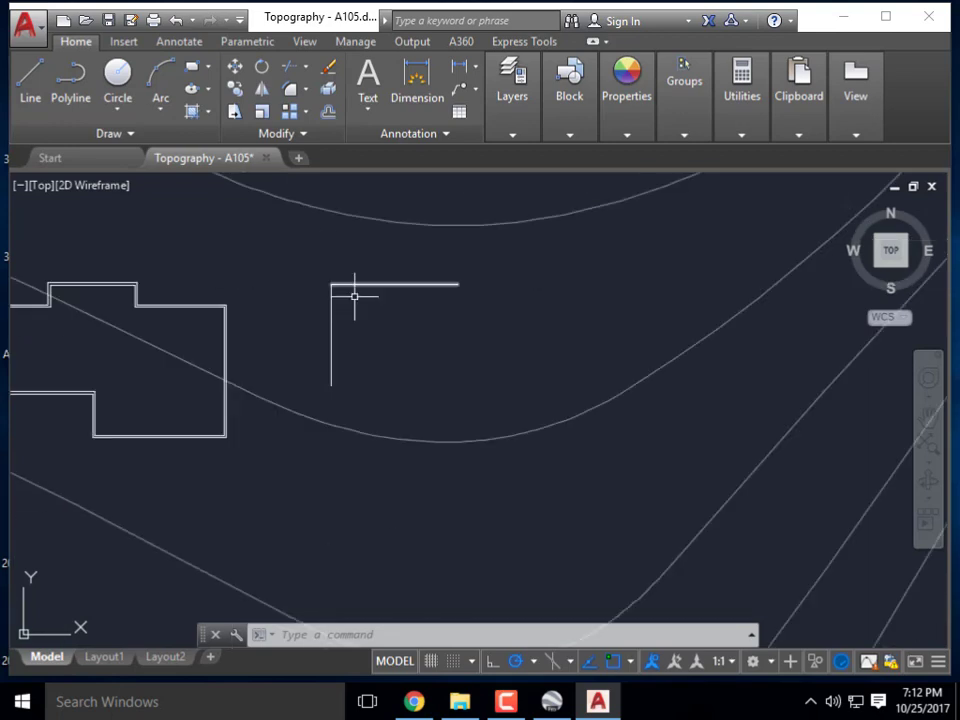
Set the fillet radius to 4' and fillet the corner between the vertical and horizontal lines.
{"action": "scroll", "coordinate": [360, 298], "scroll_direction": "up", "scroll_amount": 5}
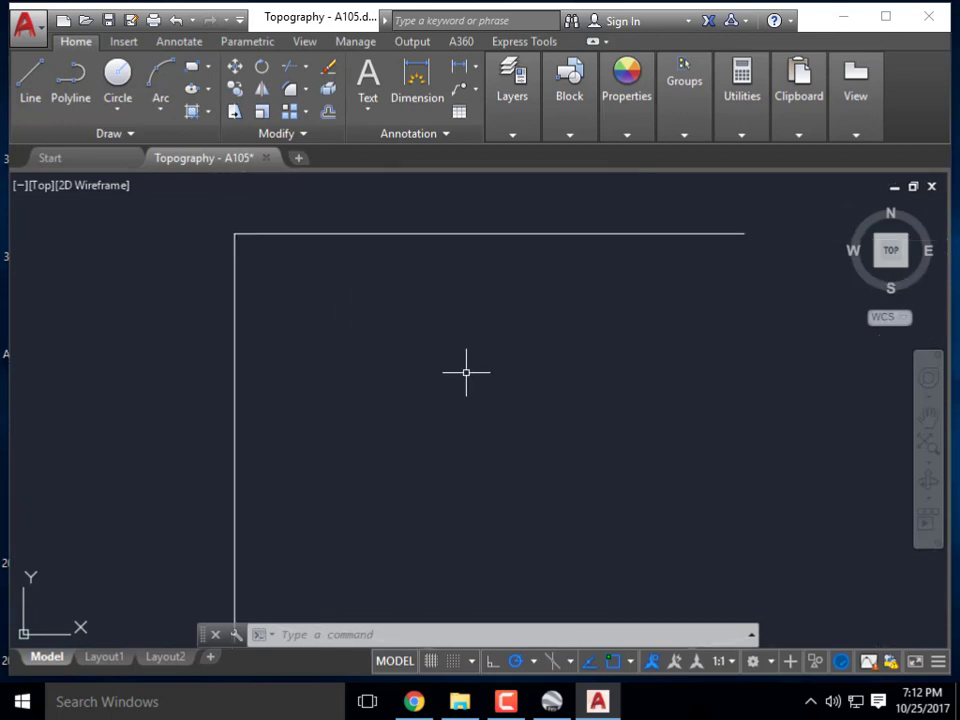
{"action": "type", "text": "f"}
{"action": "key", "text": "Return"}
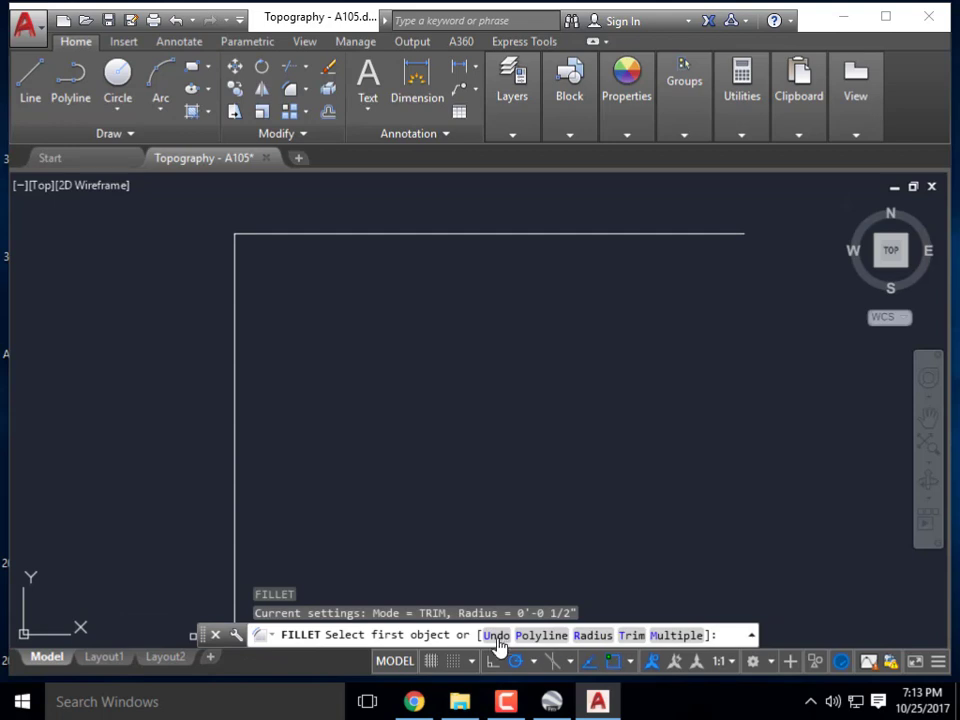
{"action": "left_click", "coordinate": [593, 636]}
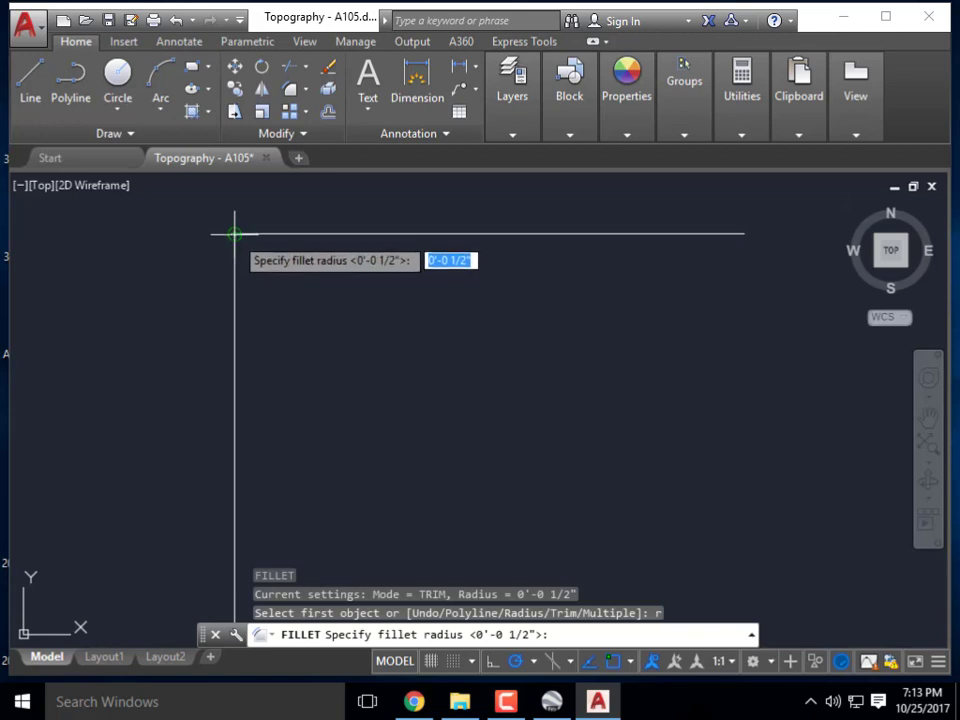
{"action": "scroll", "coordinate": [236, 223], "scroll_direction": "up", "scroll_amount": 4}
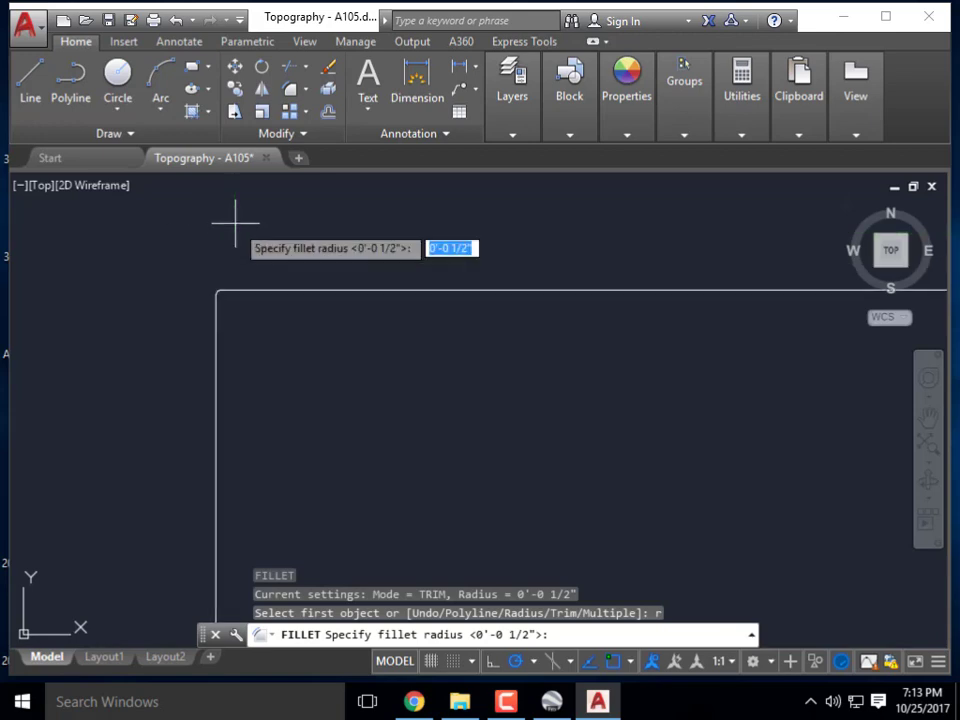
{"action": "scroll", "coordinate": [208, 244], "scroll_direction": "up", "scroll_amount": 1}
{"action": "scroll", "coordinate": [219, 315], "scroll_direction": "down", "scroll_amount": 1}
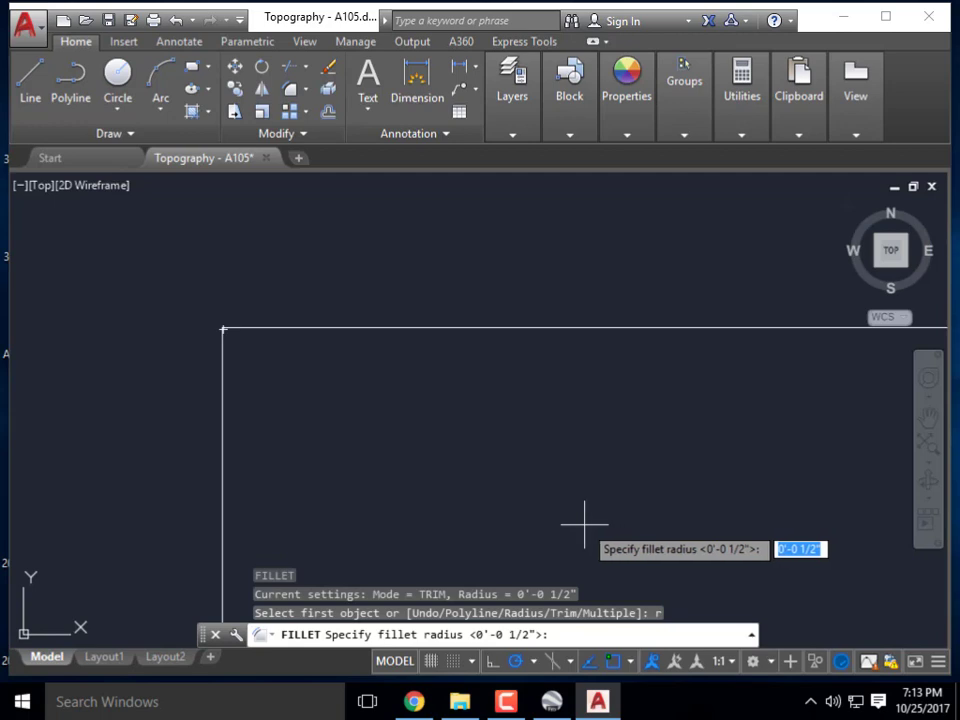
{"action": "scroll", "coordinate": [347, 322], "scroll_direction": "down", "scroll_amount": 3}
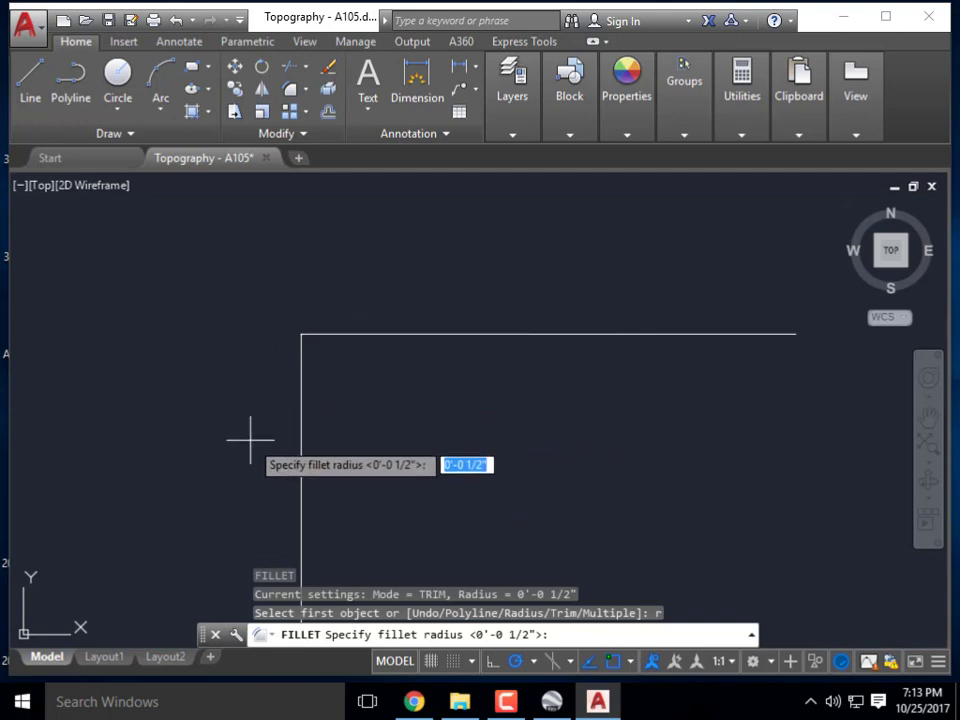
{"action": "type", "text": "4'"}
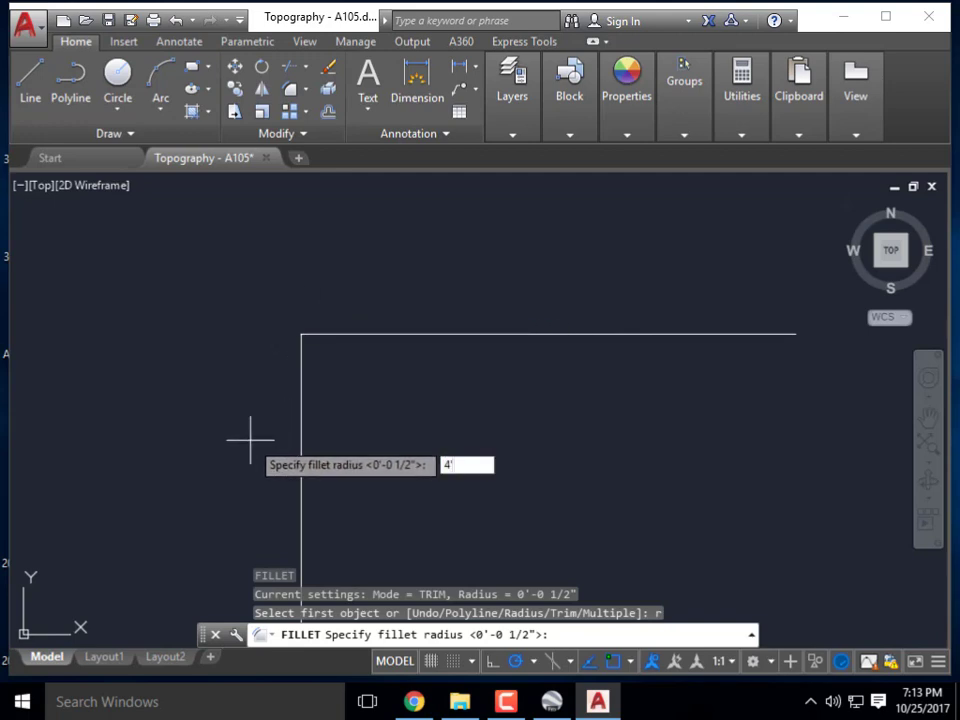
{"action": "key", "text": "Return"}
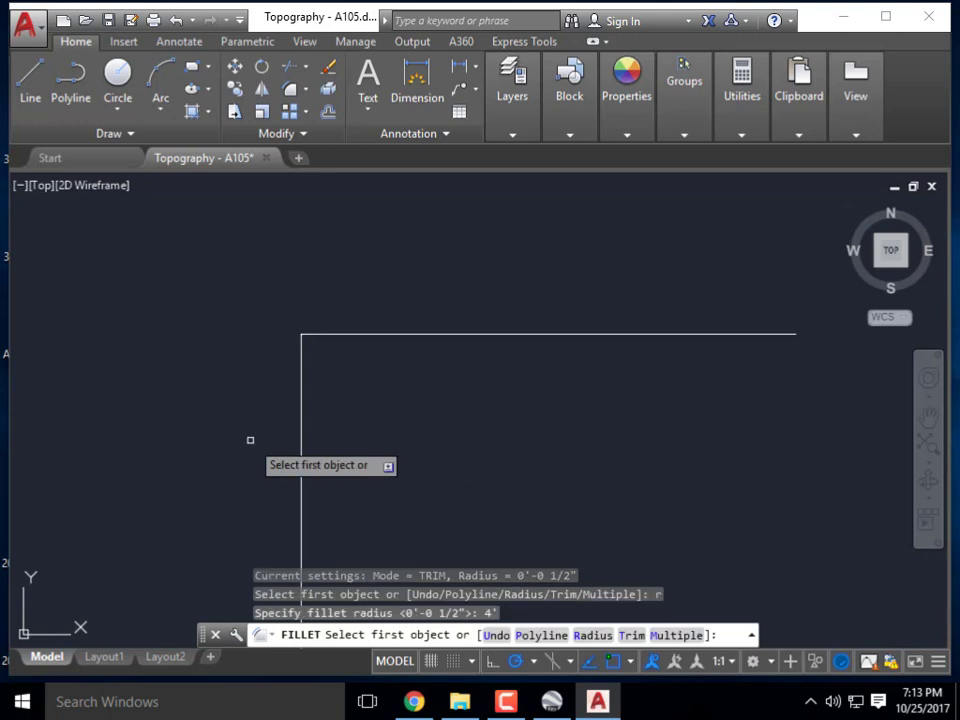
{"action": "left_click", "coordinate": [302, 395]}
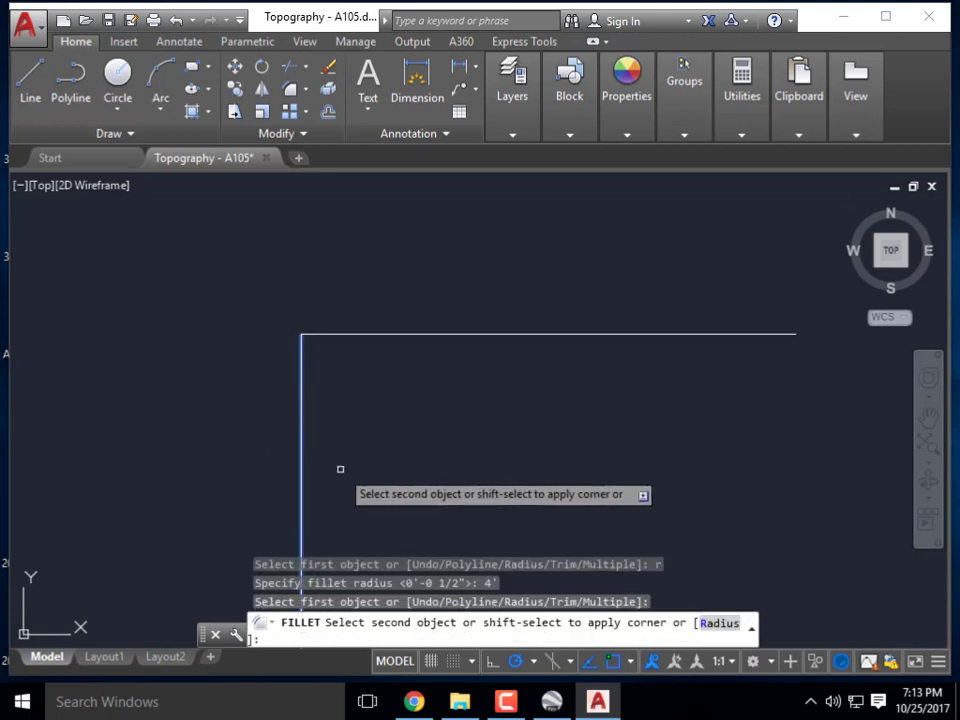
{"action": "left_click", "coordinate": [490, 333]}
Erase the leftover small arc at the old corner and the 4' fillet arc, keeping the two straight lines.
{"action": "scroll", "coordinate": [418, 306], "scroll_direction": "down", "scroll_amount": 4}
{"action": "scroll", "coordinate": [489, 274], "scroll_direction": "up", "scroll_amount": 5}
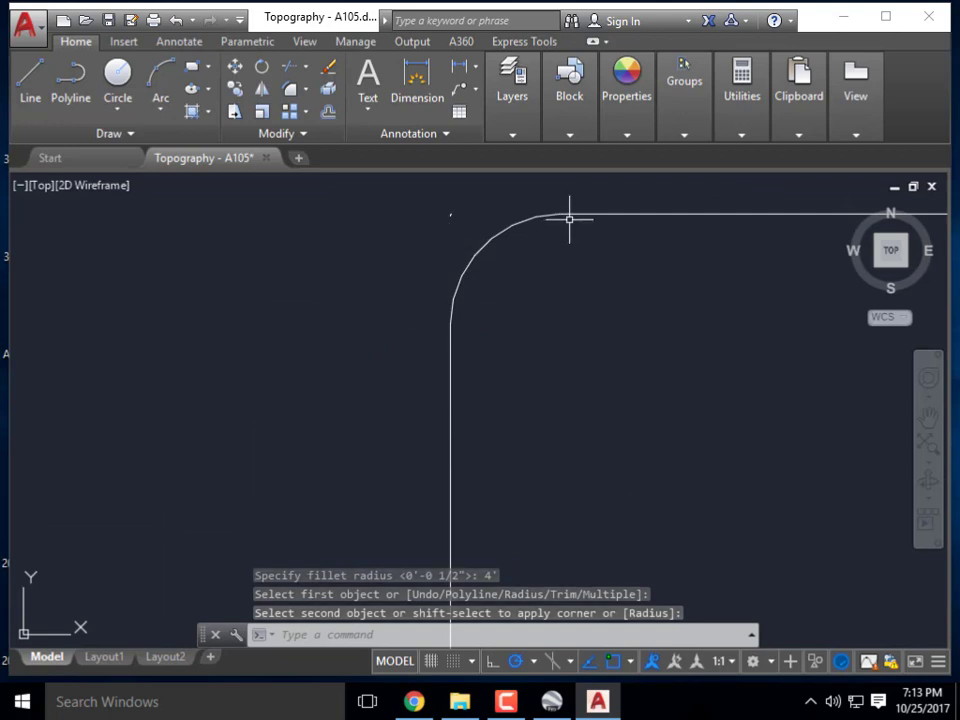
{"action": "scroll", "coordinate": [420, 208], "scroll_direction": "down", "scroll_amount": 5}
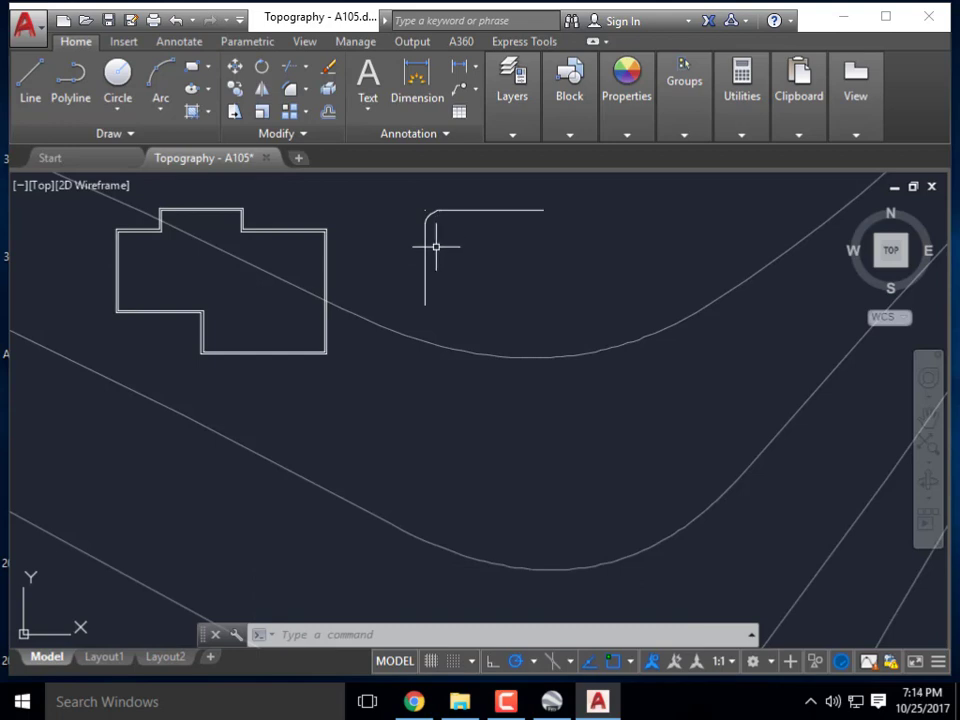
{"action": "scroll", "coordinate": [436, 246], "scroll_direction": "up", "scroll_amount": 5}
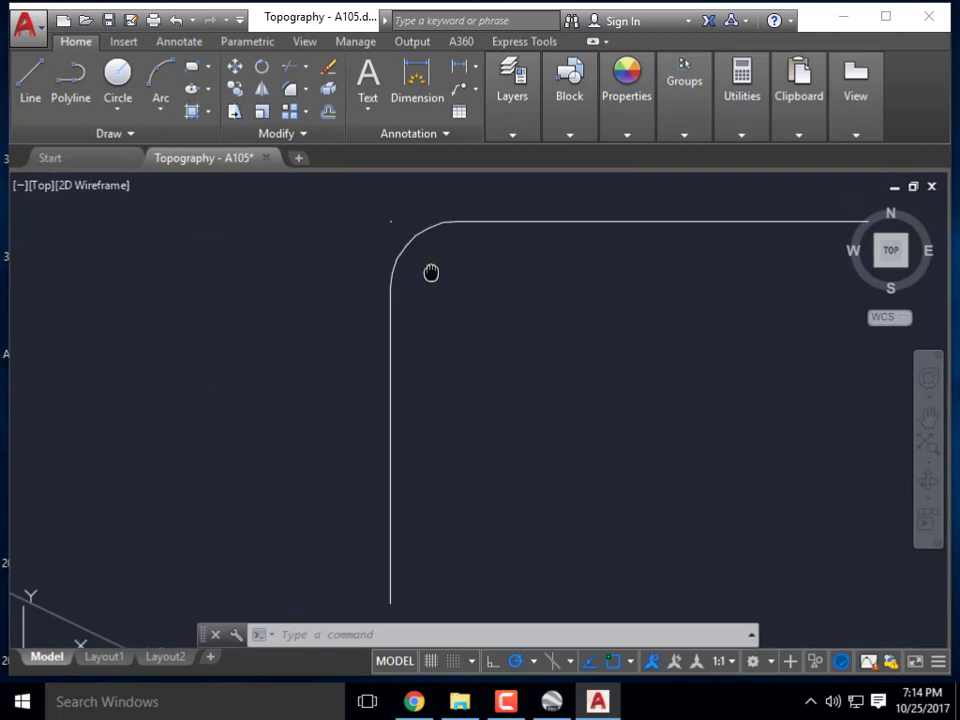
{"action": "key", "text": "Escape"}
{"action": "key", "text": "Escape"}
{"action": "left_click", "coordinate": [400, 254]}
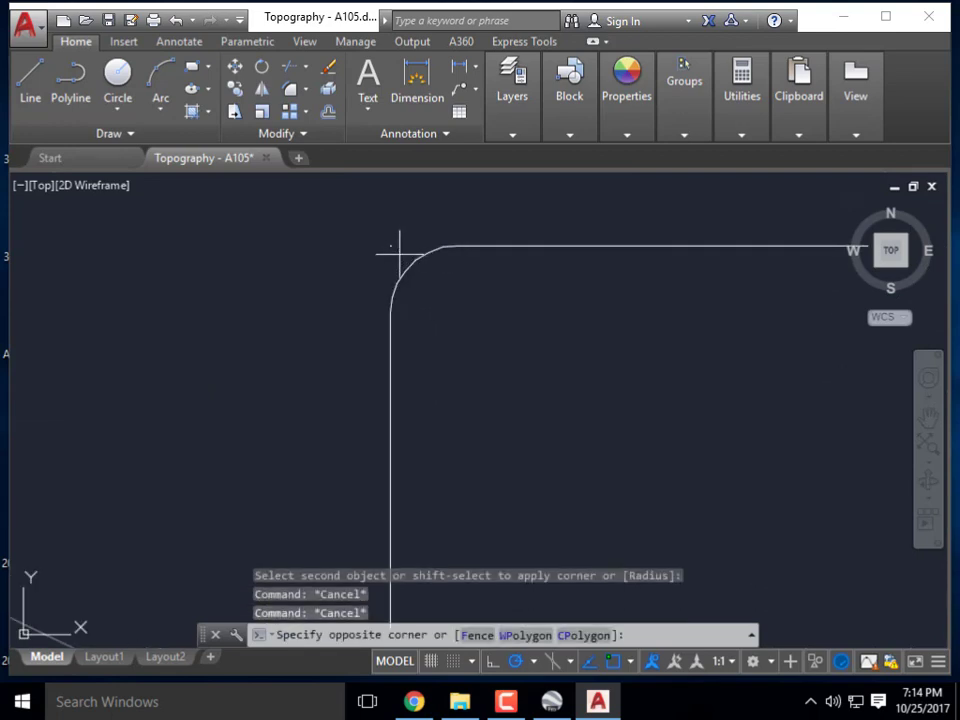
{"action": "left_click", "coordinate": [378, 230]}
{"action": "key", "text": "Delete"}
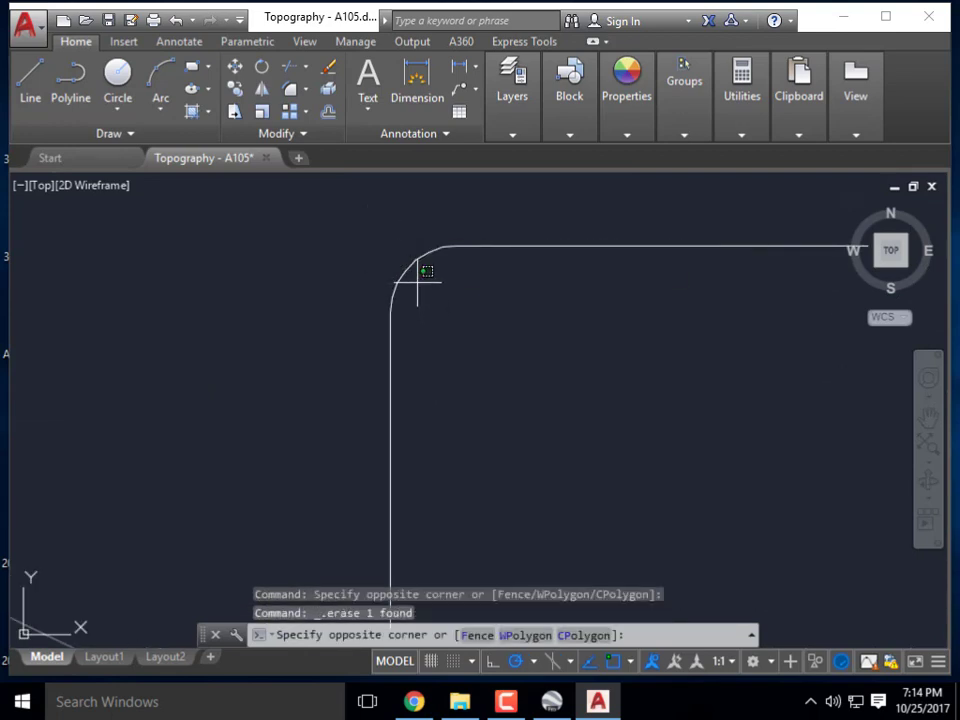
{"action": "scroll", "coordinate": [379, 281], "scroll_direction": "down", "scroll_amount": 5}
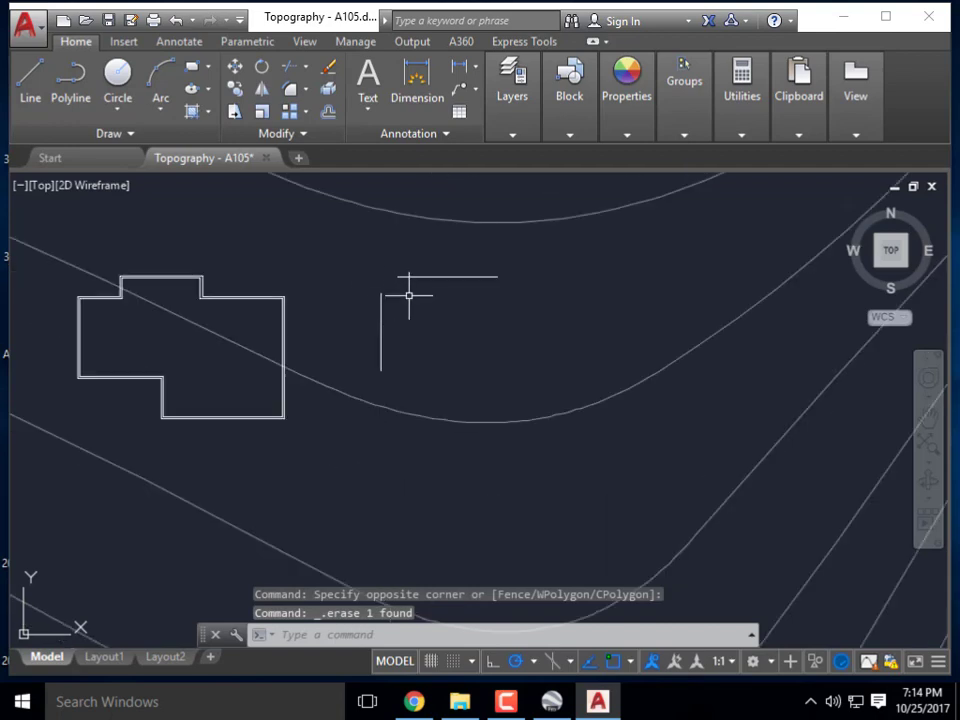
Set both the first and second chamfer distances to 3' in the Chamfer command, then leave the command.
{"action": "middle_click_drag", "start_coordinate": [407, 300], "coordinate": [424, 351]}
{"action": "scroll", "coordinate": [424, 351], "scroll_direction": "up", "scroll_amount": 2}
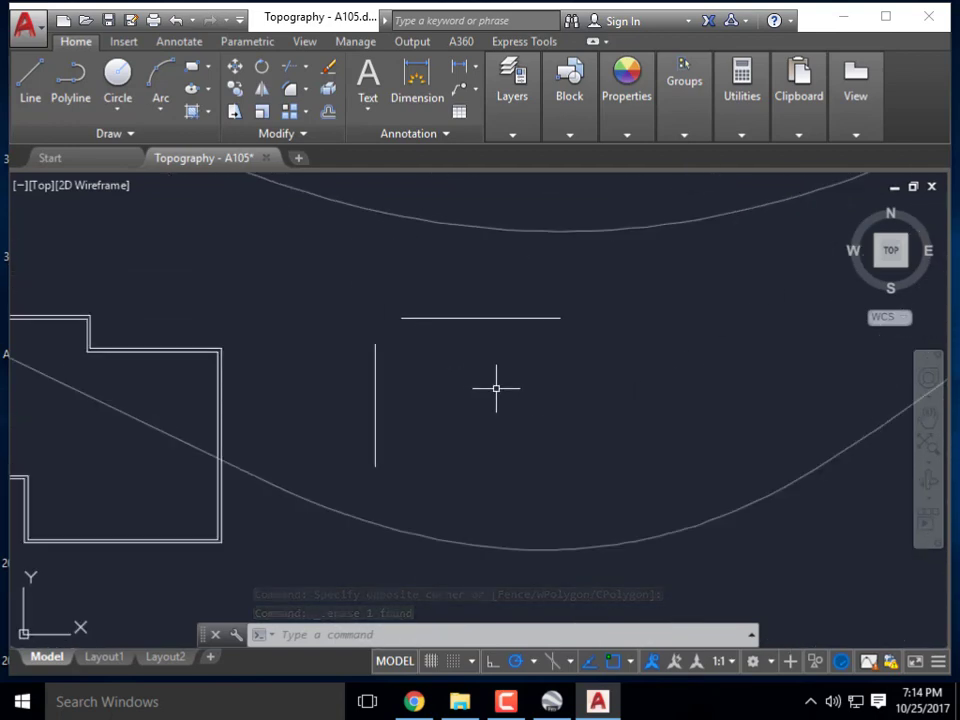
{"action": "scroll", "coordinate": [396, 321], "scroll_direction": "up", "scroll_amount": 4}
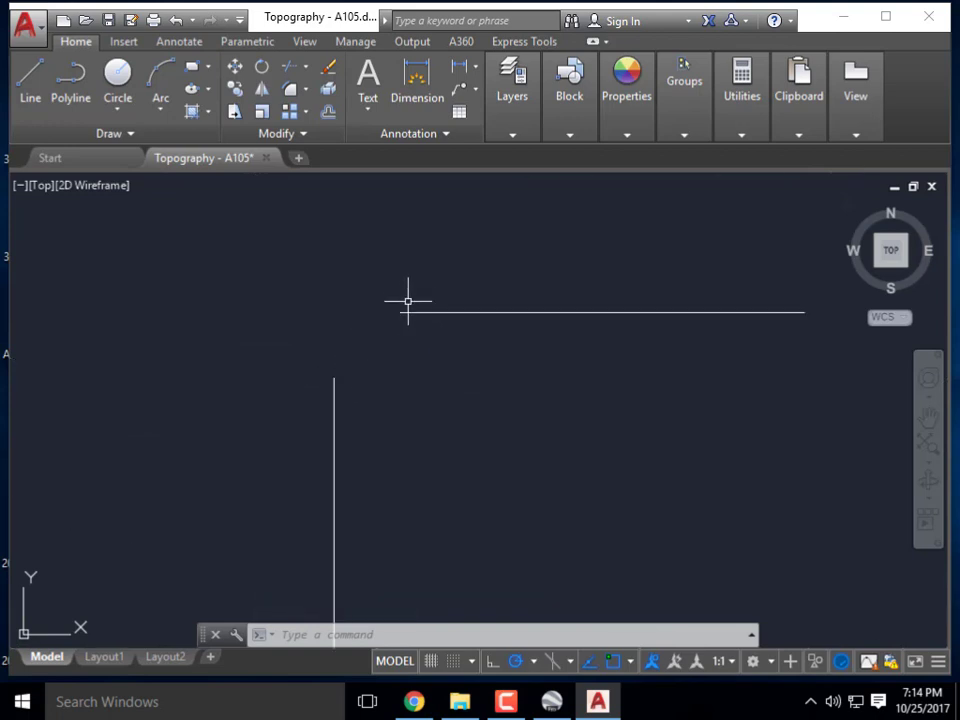
{"action": "scroll", "coordinate": [504, 302], "scroll_direction": "down", "scroll_amount": 5}
{"action": "scroll", "coordinate": [504, 302], "scroll_direction": "up", "scroll_amount": 5}
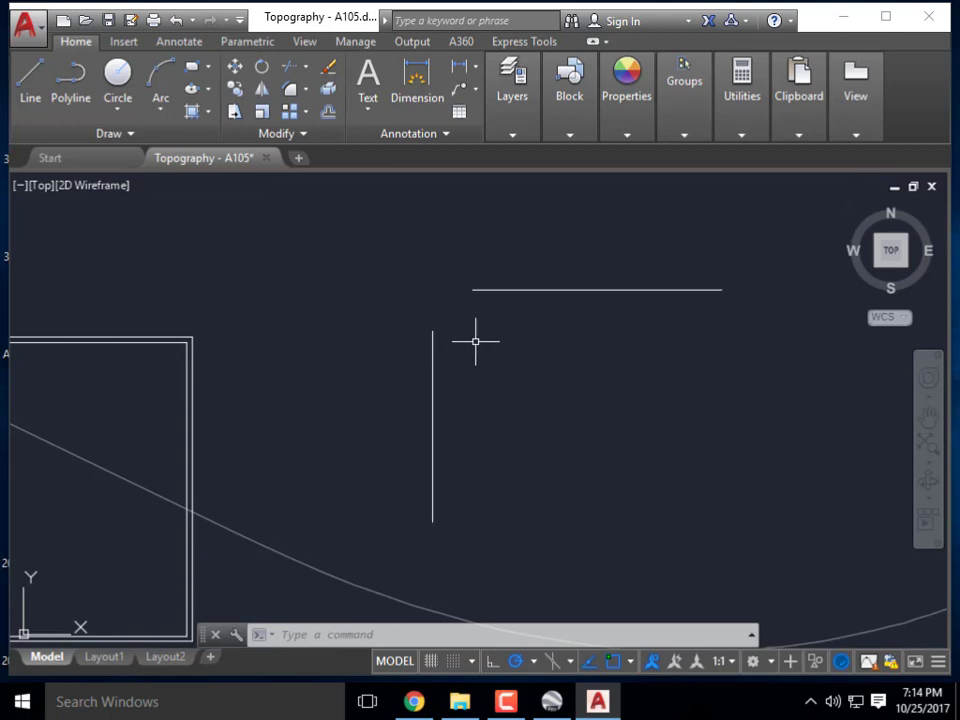
{"action": "type", "text": "CH"}
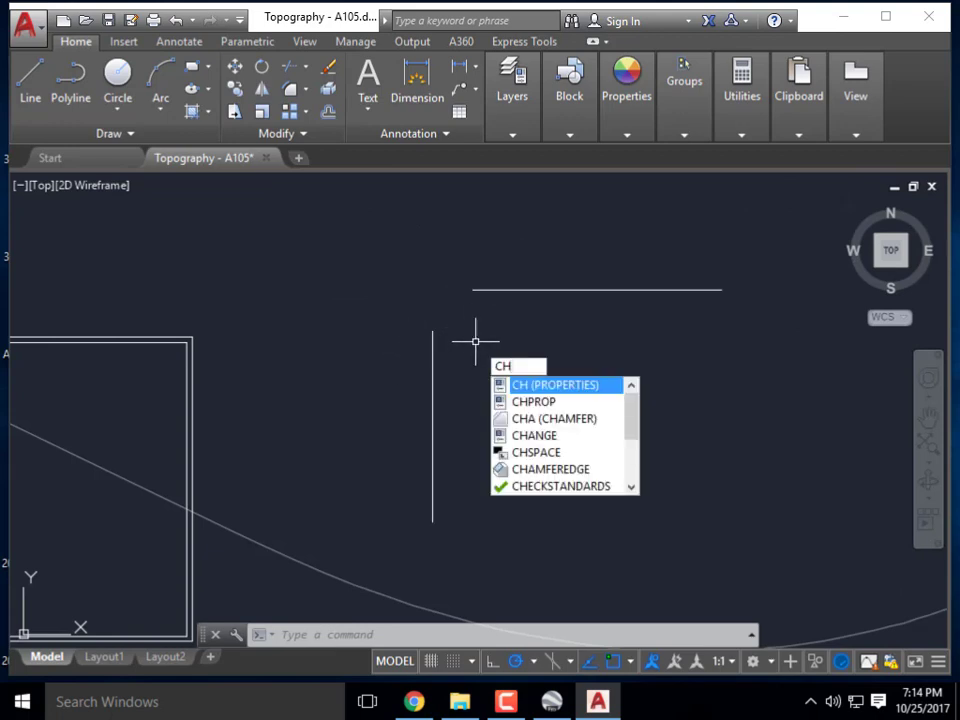
{"action": "type", "text": "A"}
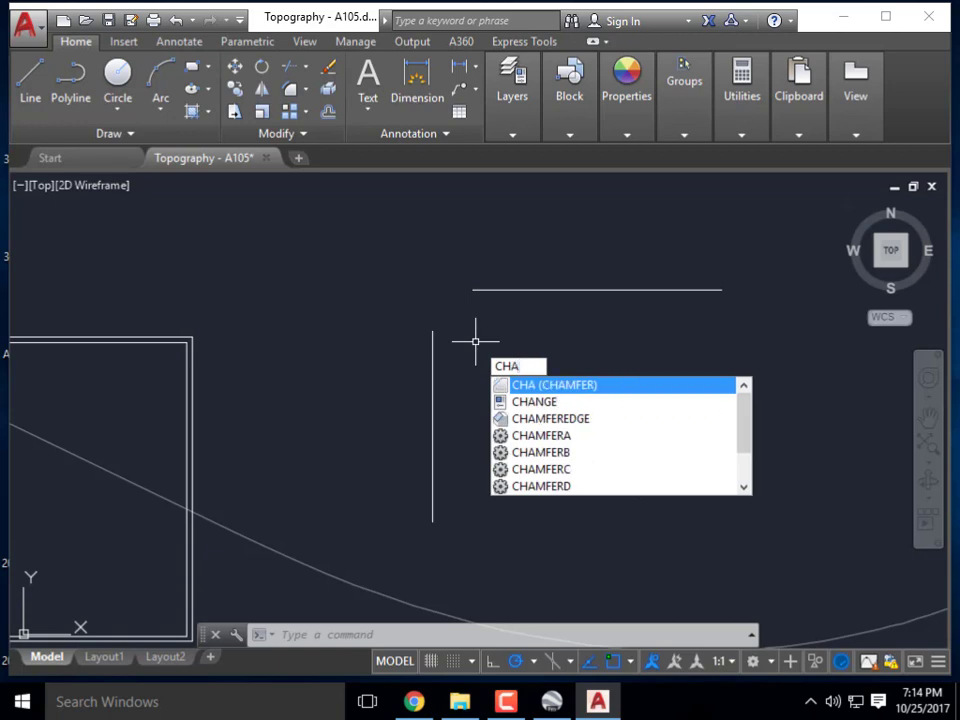
{"action": "key", "text": "Escape"}
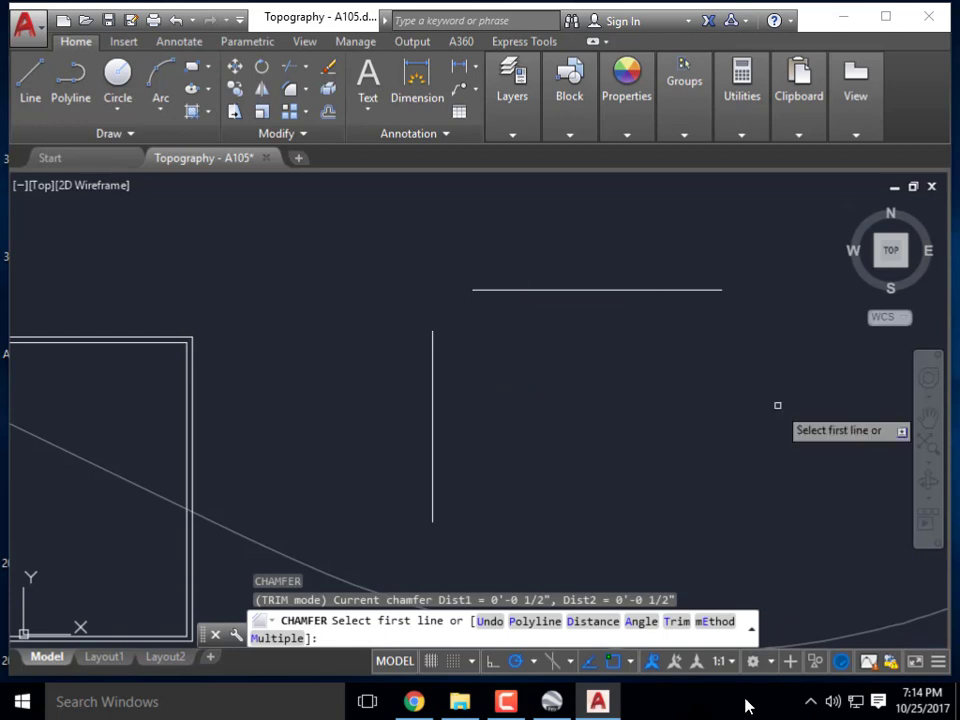
{"action": "left_click", "coordinate": [578, 632]}
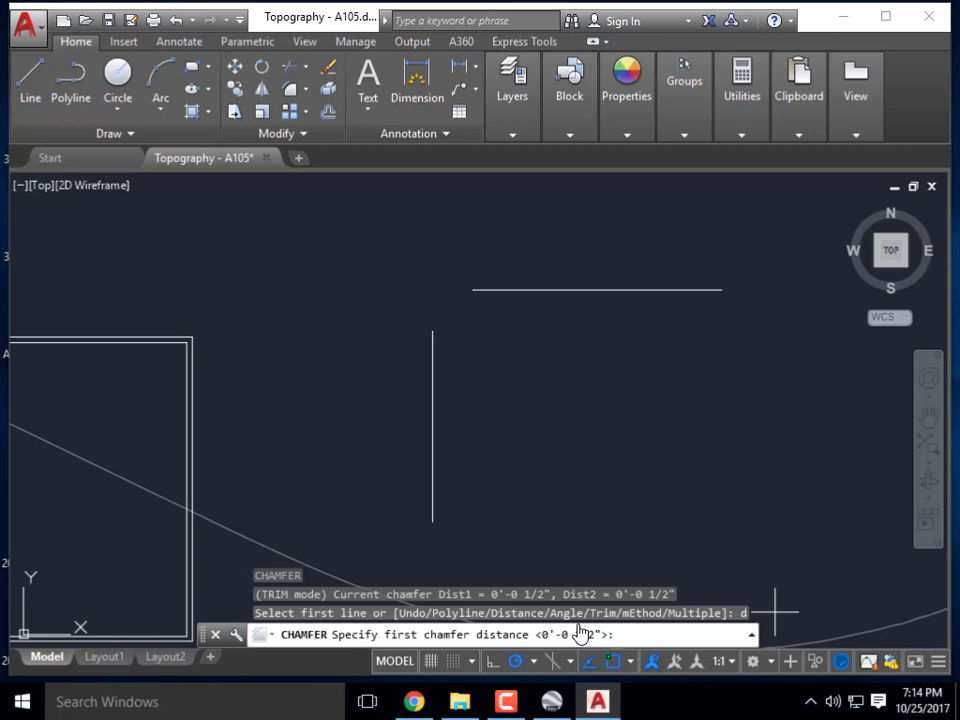
{"action": "type", "text": "3'"}
{"action": "key", "text": "Return"}
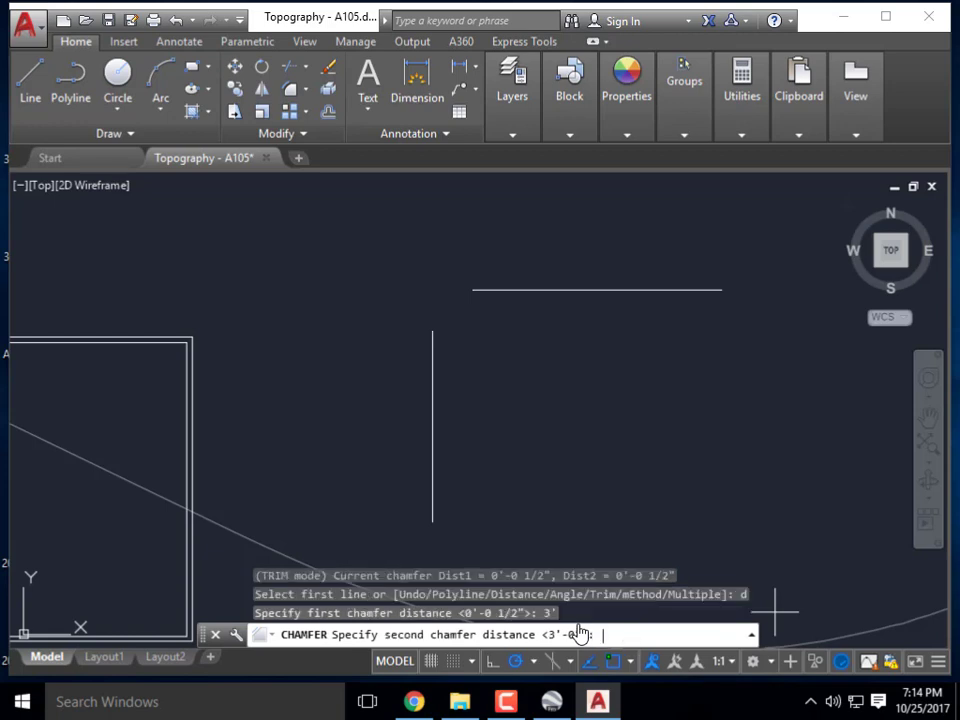
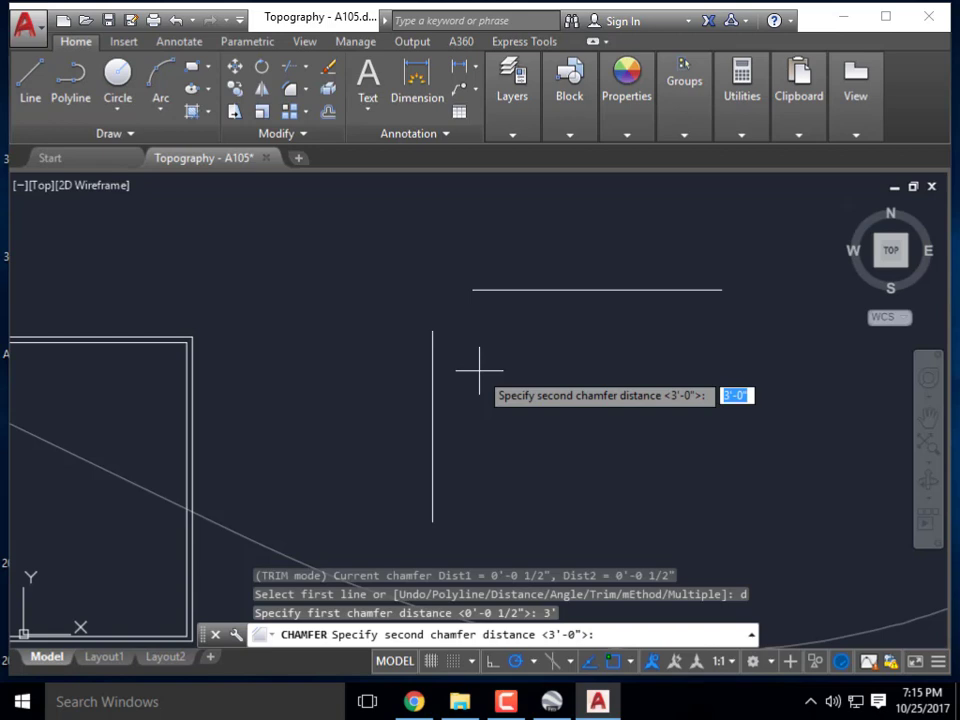
{"action": "key", "text": "Return"}
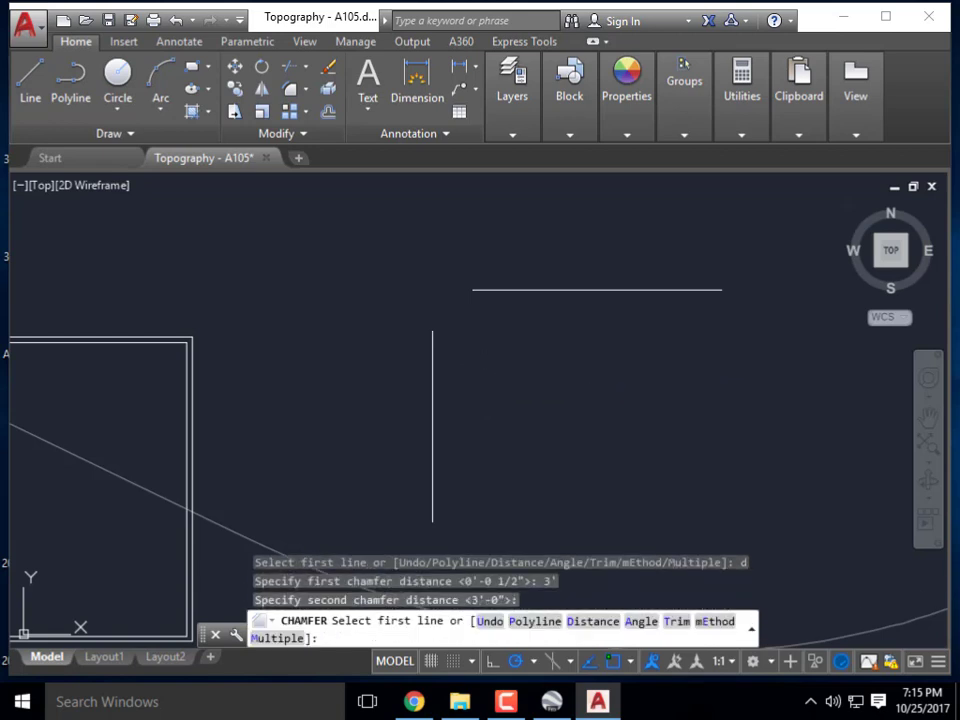
{"action": "key", "text": "Escape"}
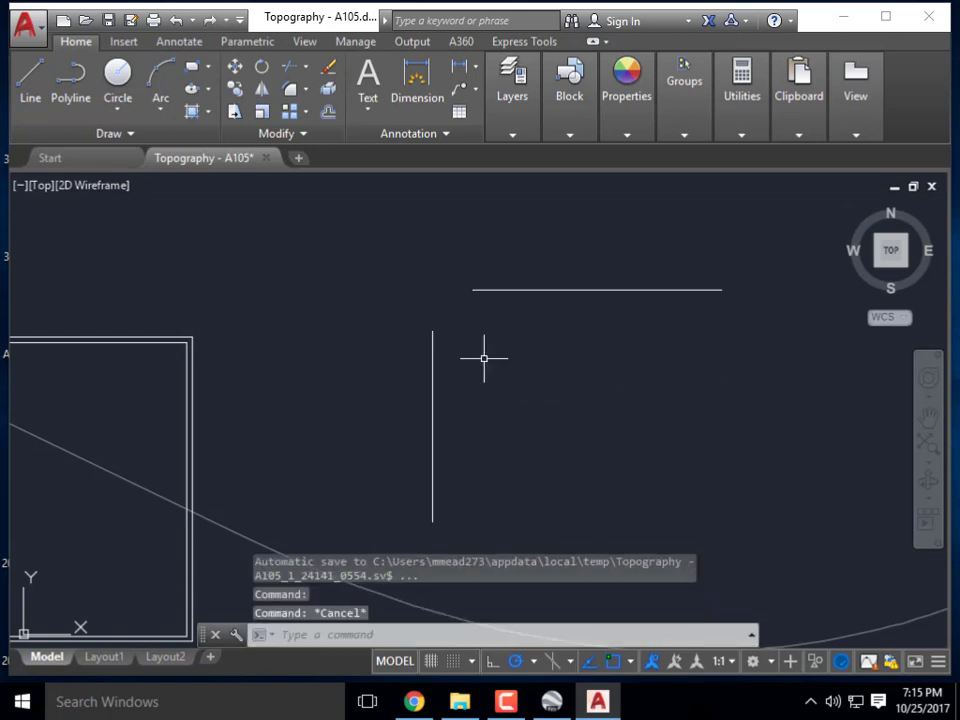
Chamfer the separate vertical and horizontal lines into a corner, keeping both chamfer distances at 3'.
{"action": "type", "text": "CHAM"}
{"action": "key", "text": "Return"}
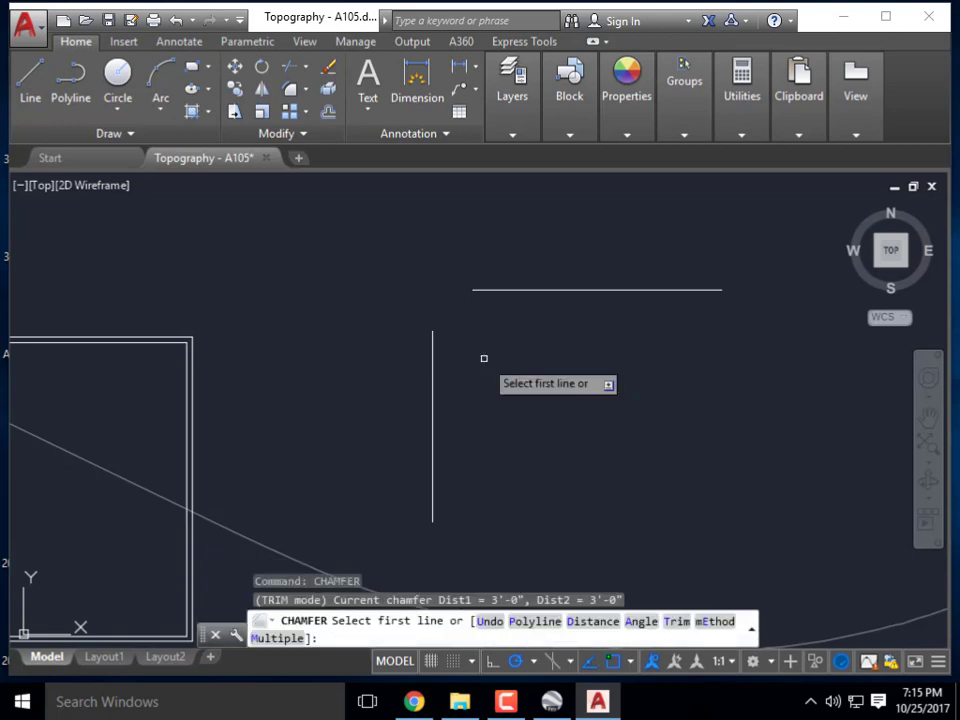
{"action": "type", "text": "d"}
{"action": "key", "text": "Return"}
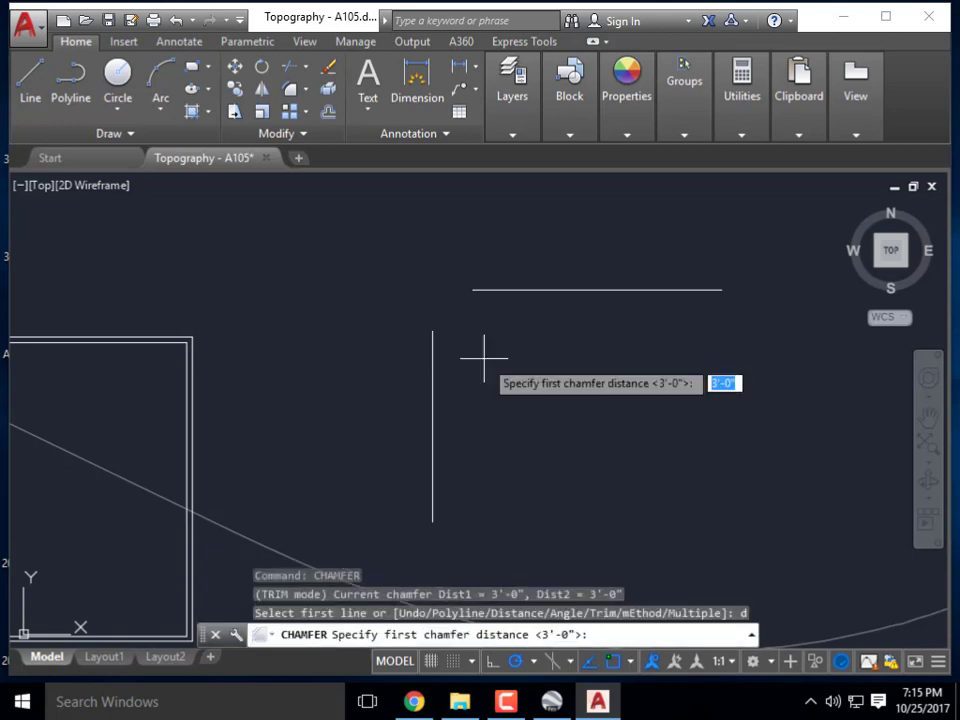
{"action": "key", "text": "Return"}
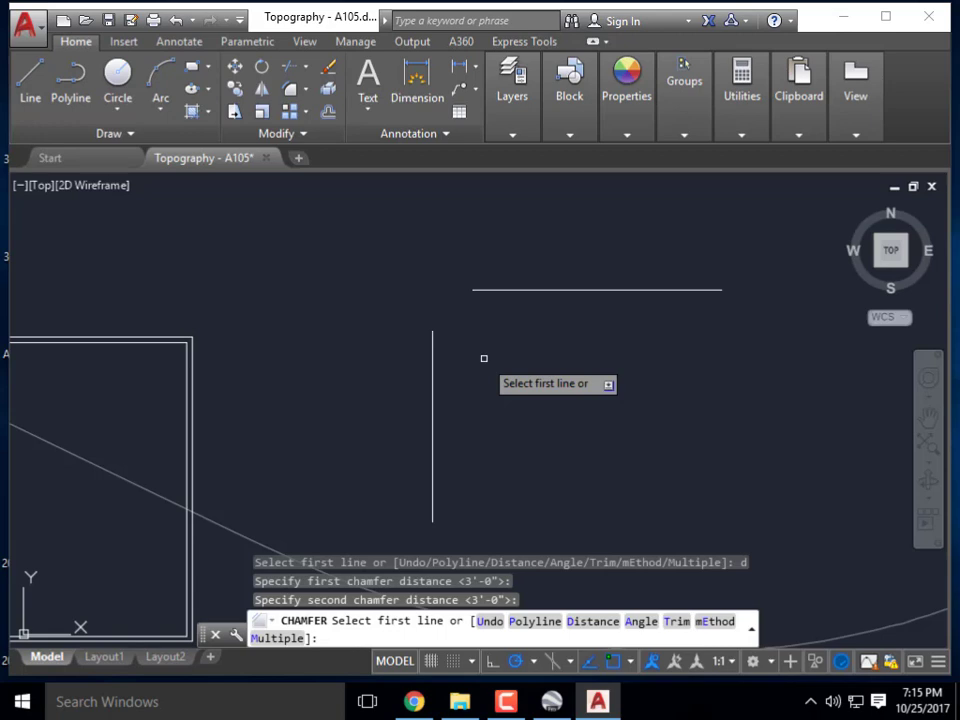
{"action": "left_click", "coordinate": [433, 362]}
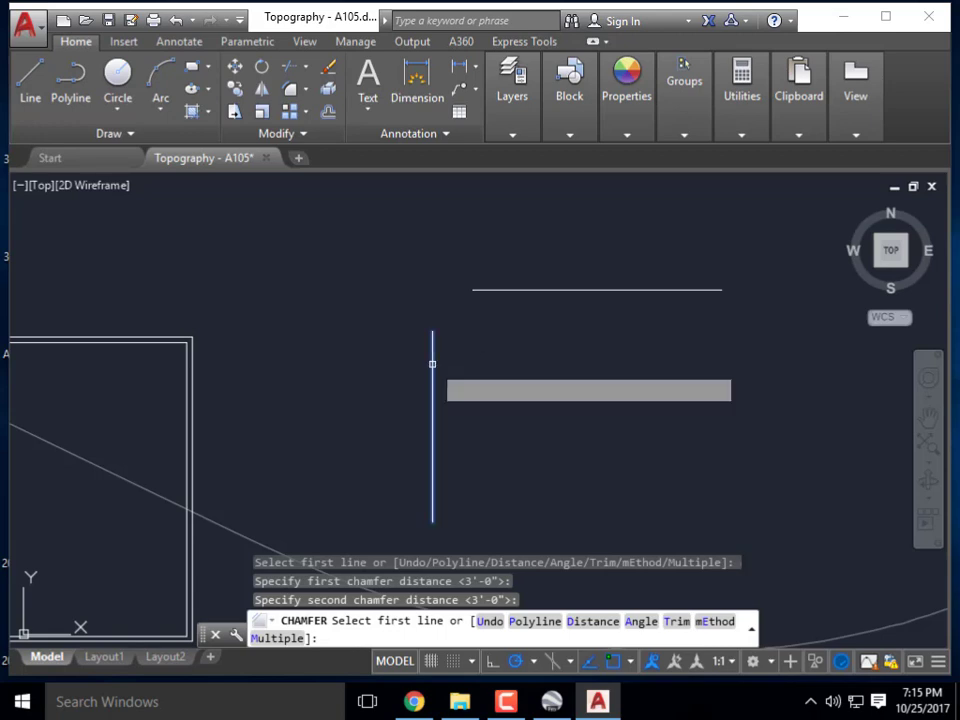
{"action": "left_click", "coordinate": [506, 284]}
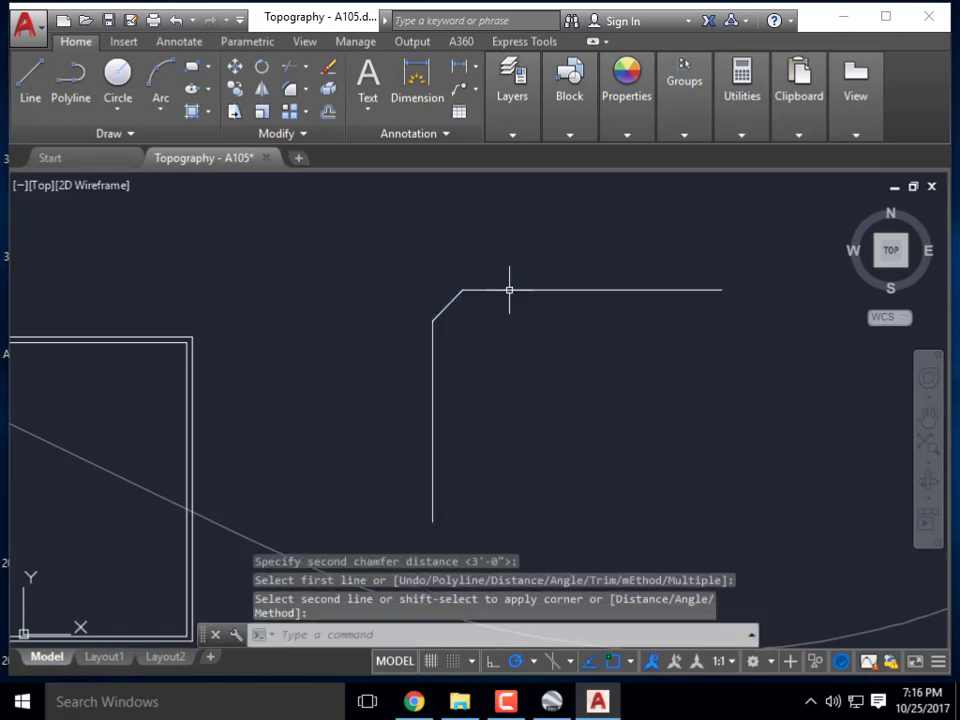
{"action": "scroll", "coordinate": [476, 298], "scroll_direction": "up", "scroll_amount": 2}
{"action": "scroll", "coordinate": [375, 306], "scroll_direction": "up", "scroll_amount": 2}
{"action": "scroll", "coordinate": [430, 274], "scroll_direction": "down", "scroll_amount": 7}
{"action": "scroll", "coordinate": [352, 349], "scroll_direction": "up", "scroll_amount": 5}
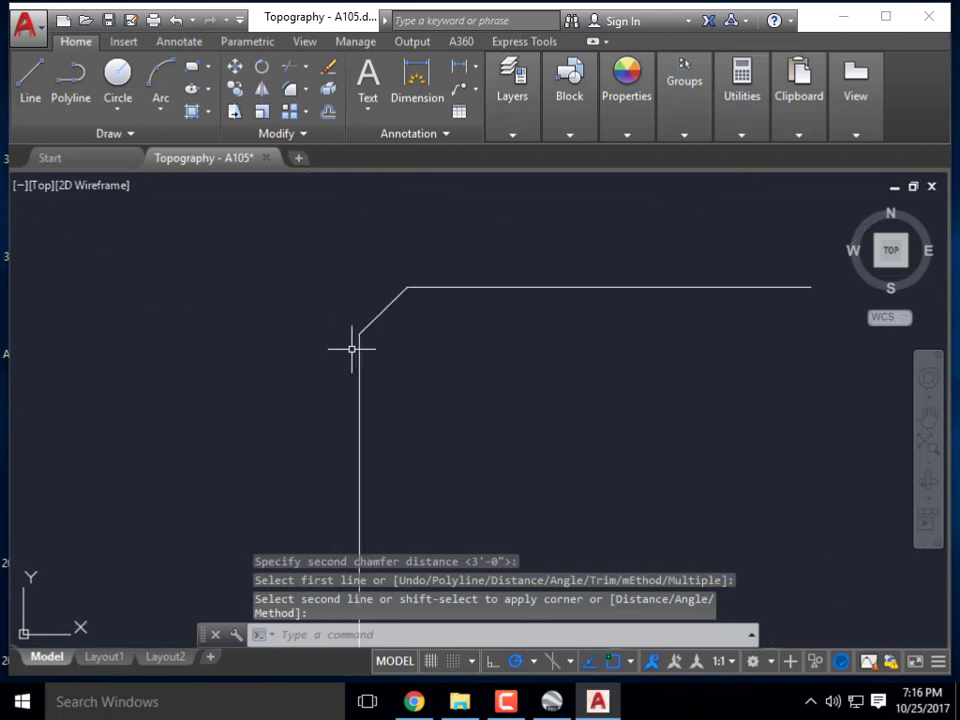
{"action": "scroll", "coordinate": [560, 390], "scroll_direction": "down", "scroll_amount": 4}
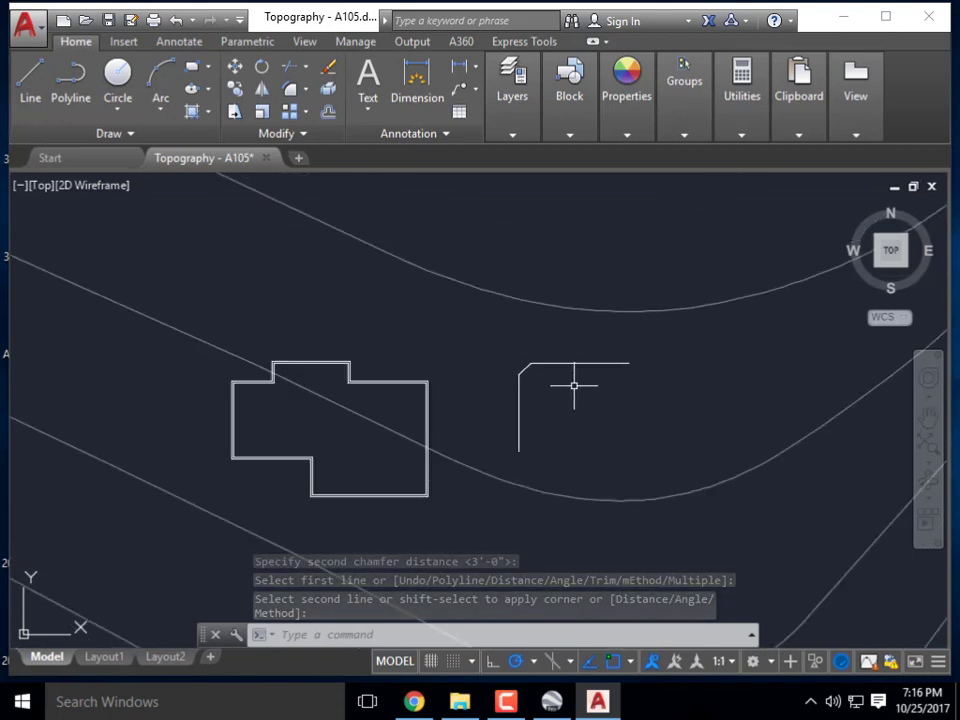
Erase the three chamfered practice lines beside the building, and erase the building's inner offset outline.
{"action": "scroll", "coordinate": [535, 386], "scroll_direction": "up", "scroll_amount": 2}
{"action": "key", "text": "Escape"}
{"action": "key", "text": "Escape"}
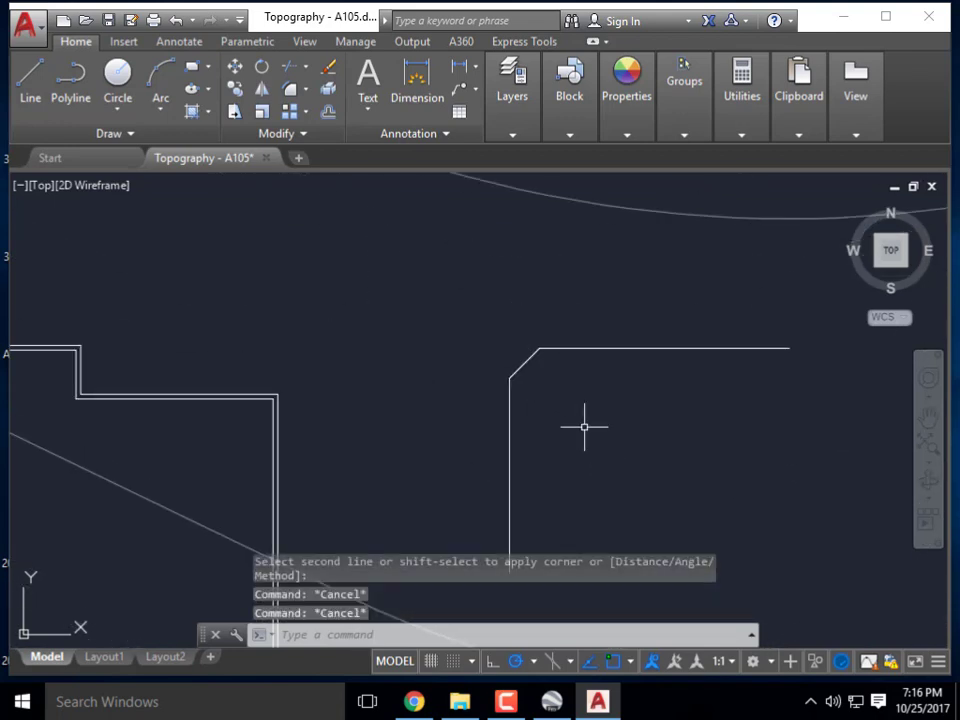
{"action": "left_click", "coordinate": [598, 428]}
{"action": "left_click", "coordinate": [455, 290]}
{"action": "key", "text": "Delete"}
{"action": "scroll", "coordinate": [570, 316], "scroll_direction": "down", "scroll_amount": 4}
{"action": "scroll", "coordinate": [500, 325], "scroll_direction": "up", "scroll_amount": 6}
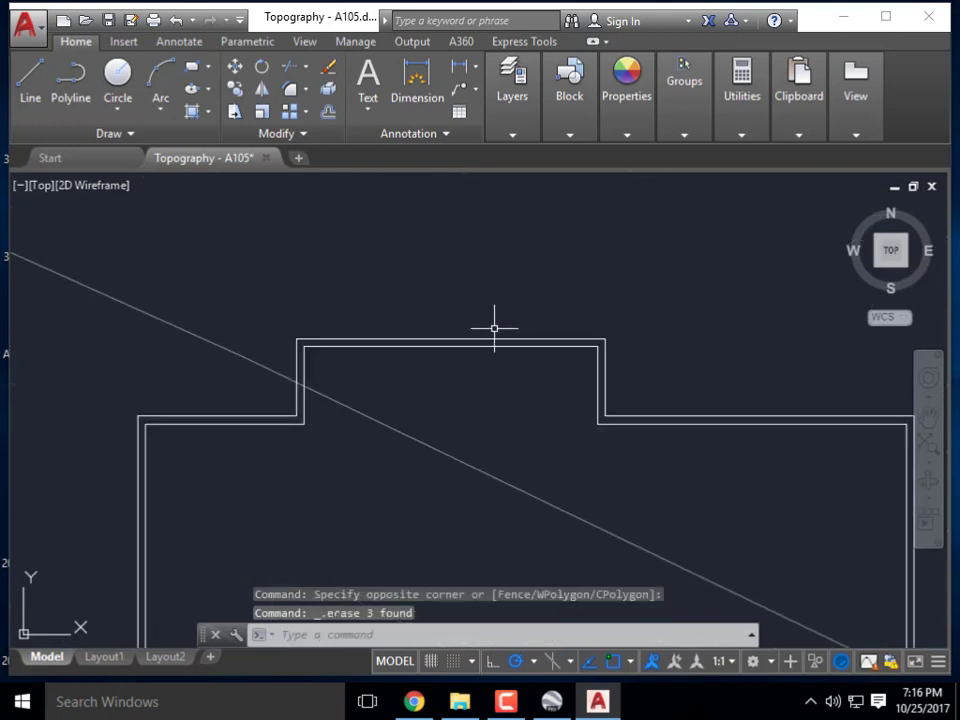
{"action": "scroll", "coordinate": [272, 327], "scroll_direction": "down", "scroll_amount": 2}
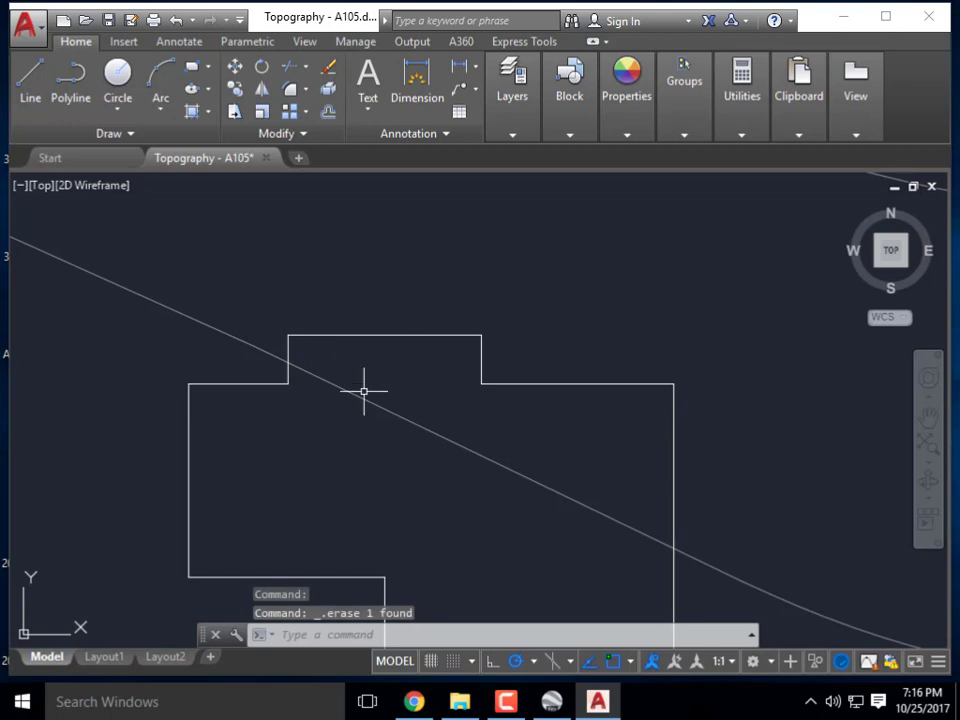
{"action": "scroll", "coordinate": [292, 366], "scroll_direction": "up", "scroll_amount": 2}
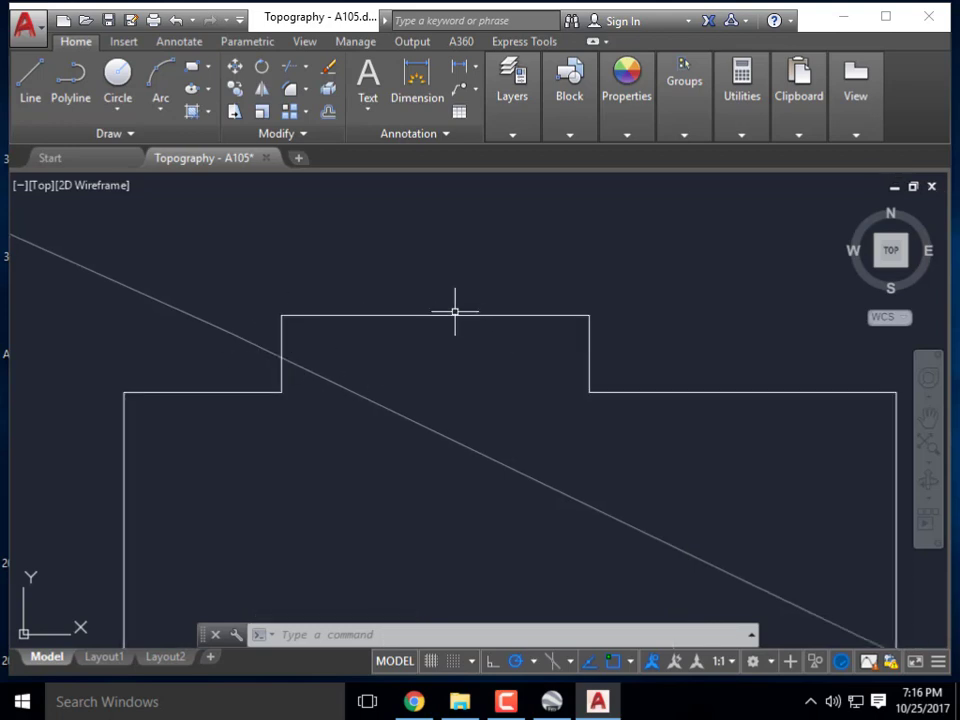
Set both chamfer distances to 6' and chamfer the upper-right corner of the building outline.
{"action": "type", "text": "a"}
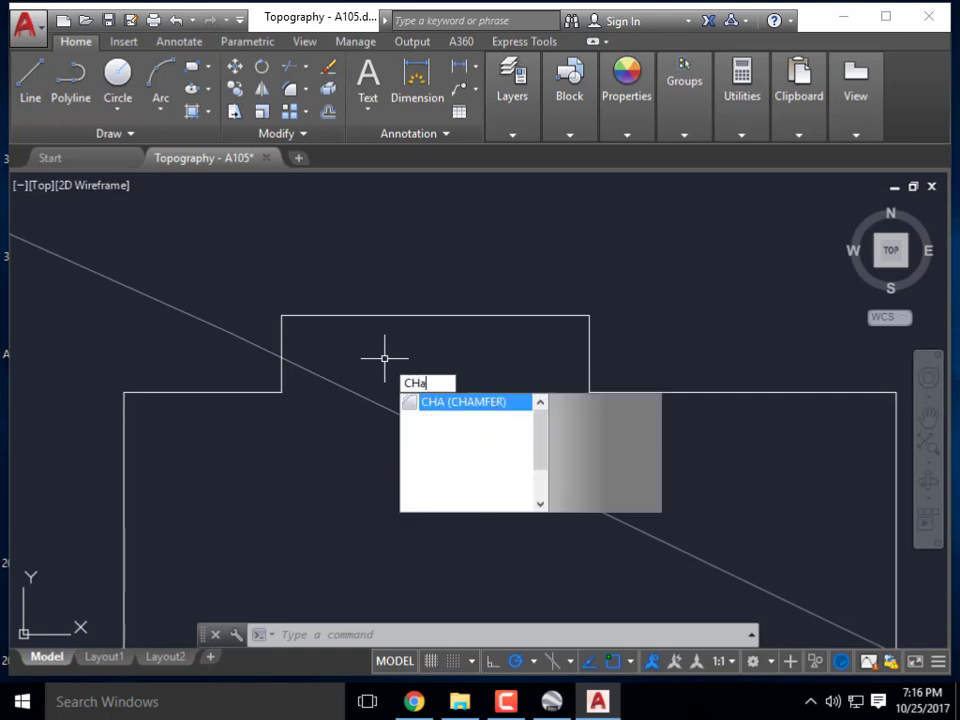
{"action": "left_click", "coordinate": [501, 405]}
{"action": "scroll", "coordinate": [318, 355], "scroll_direction": "down", "scroll_amount": 2}
{"action": "scroll", "coordinate": [515, 408], "scroll_direction": "up", "scroll_amount": 1}
{"action": "scroll", "coordinate": [546, 349], "scroll_direction": "up", "scroll_amount": 2}
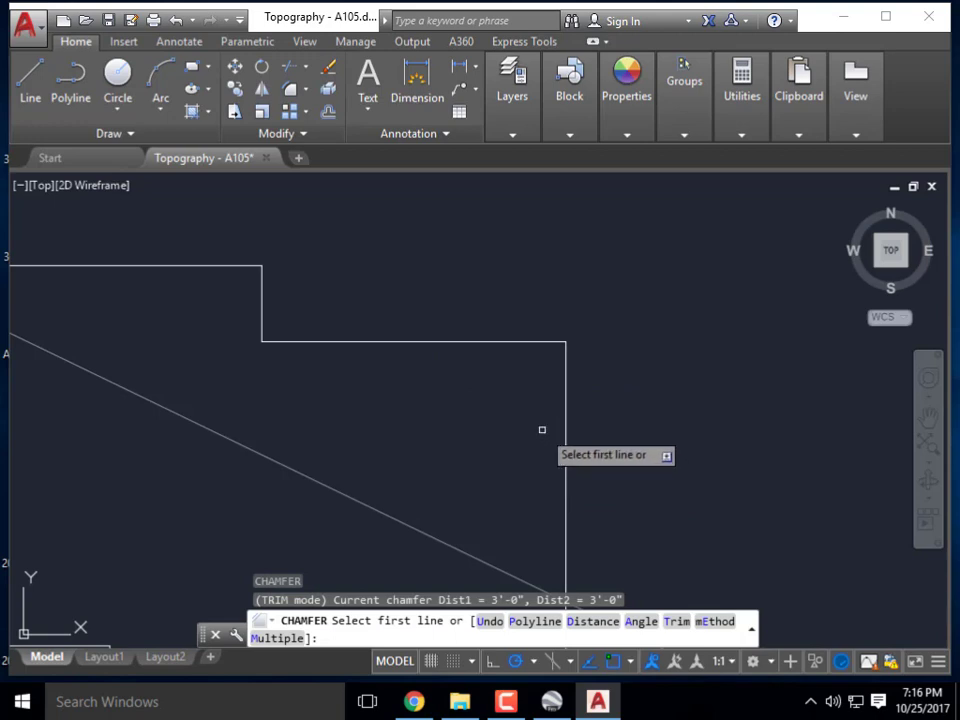
{"action": "type", "text": "d"}
{"action": "key", "text": "Return"}
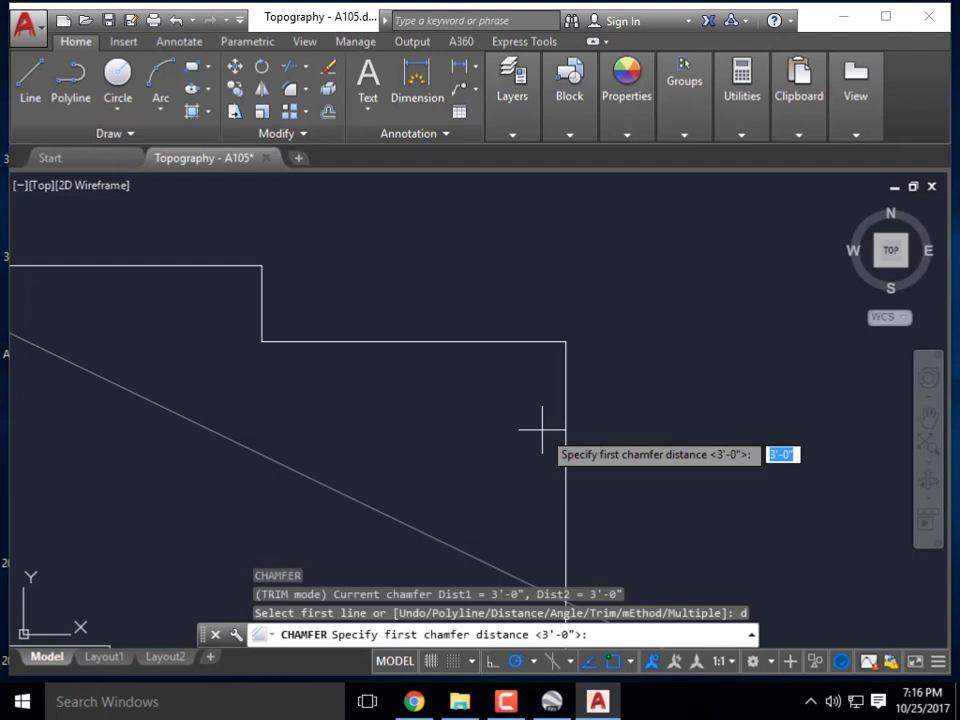
{"action": "type", "text": "6'"}
{"action": "key", "text": "Return"}
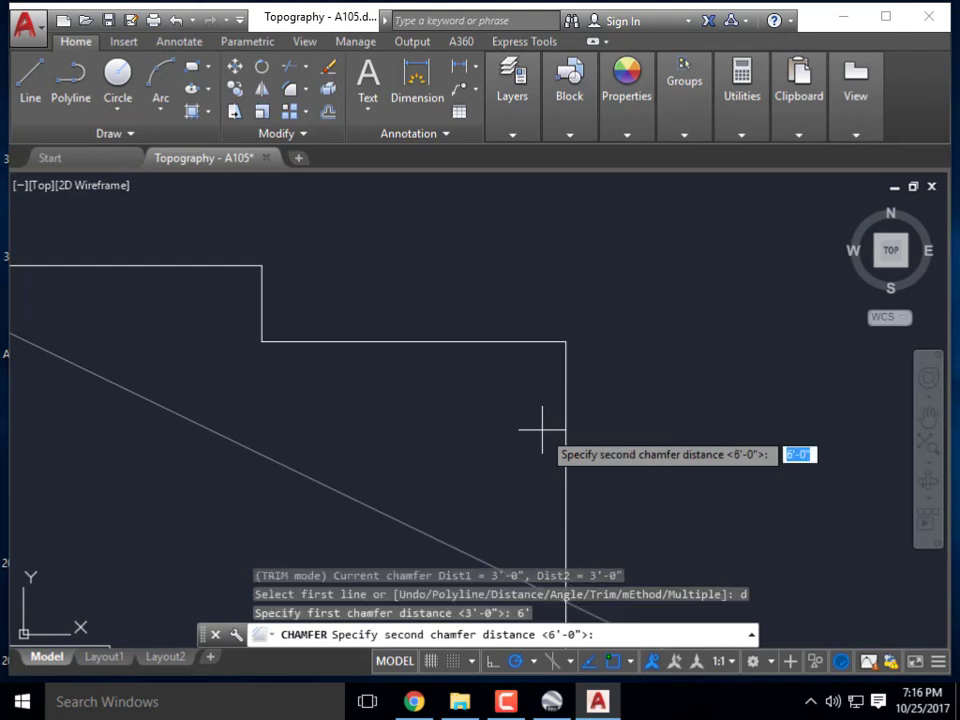
{"action": "key", "text": "Return"}
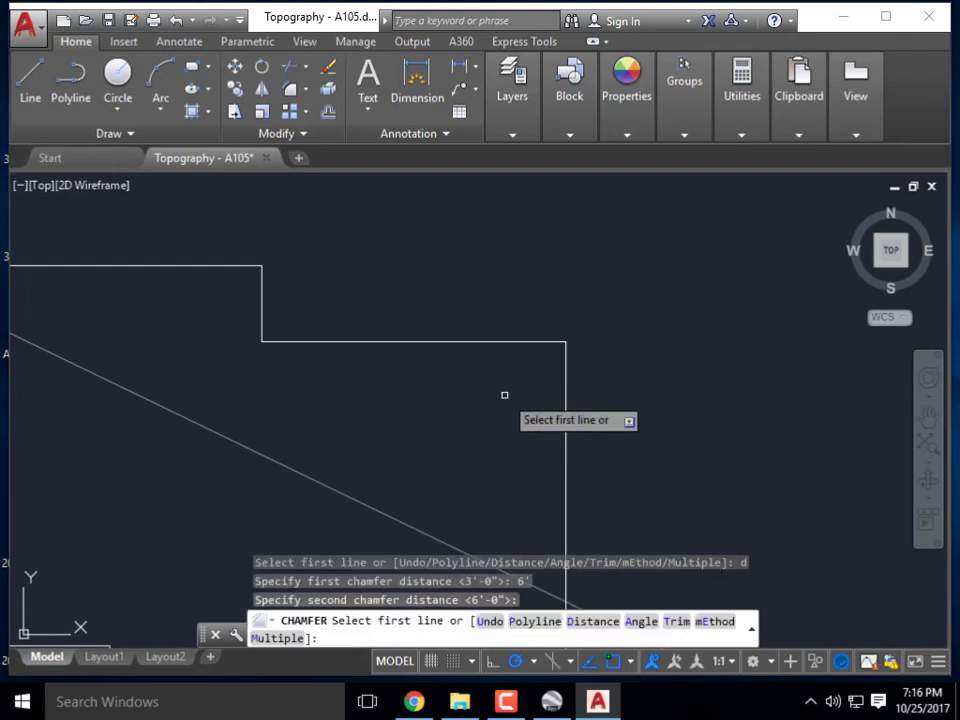
{"action": "left_click", "coordinate": [463, 341]}
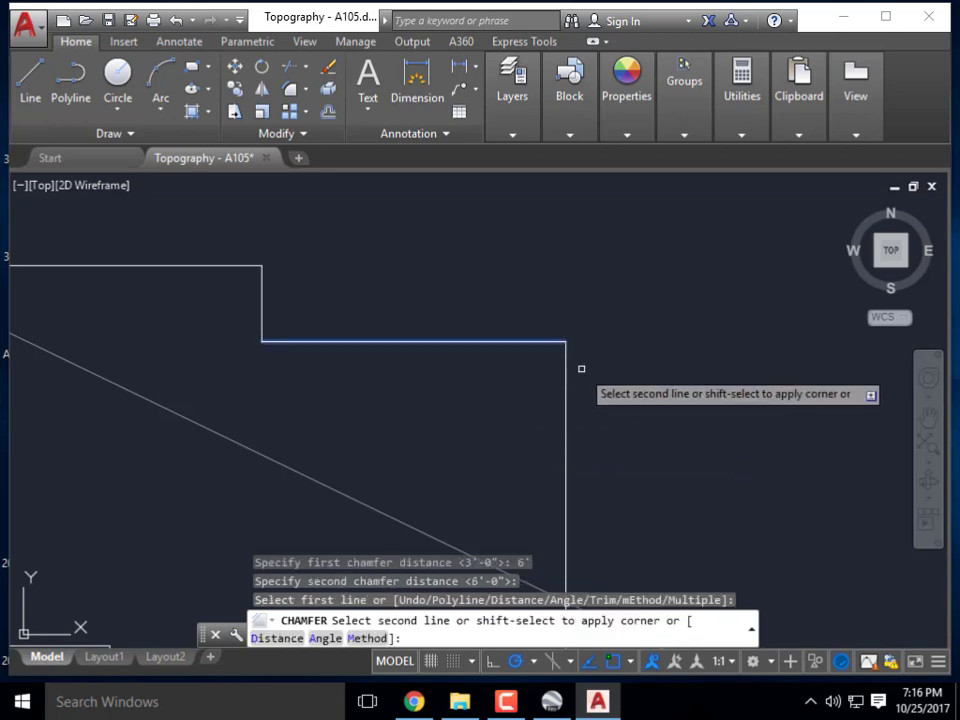
{"action": "left_click", "coordinate": [565, 478]}
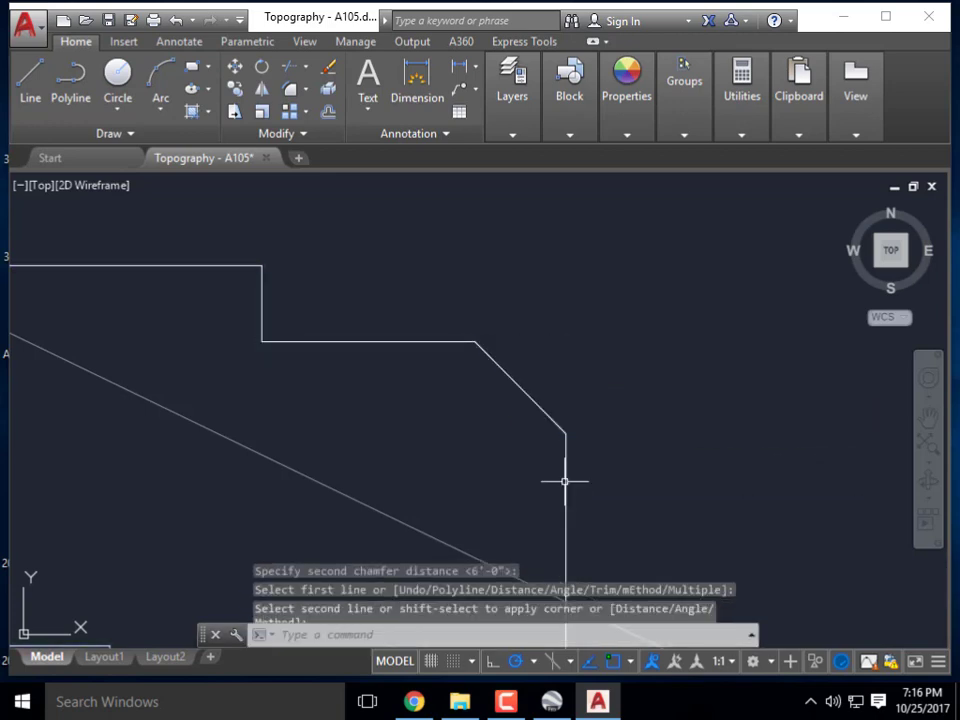
{"action": "scroll", "coordinate": [644, 296], "scroll_direction": "down", "scroll_amount": 5}
{"action": "scroll", "coordinate": [658, 399], "scroll_direction": "up", "scroll_amount": 4}
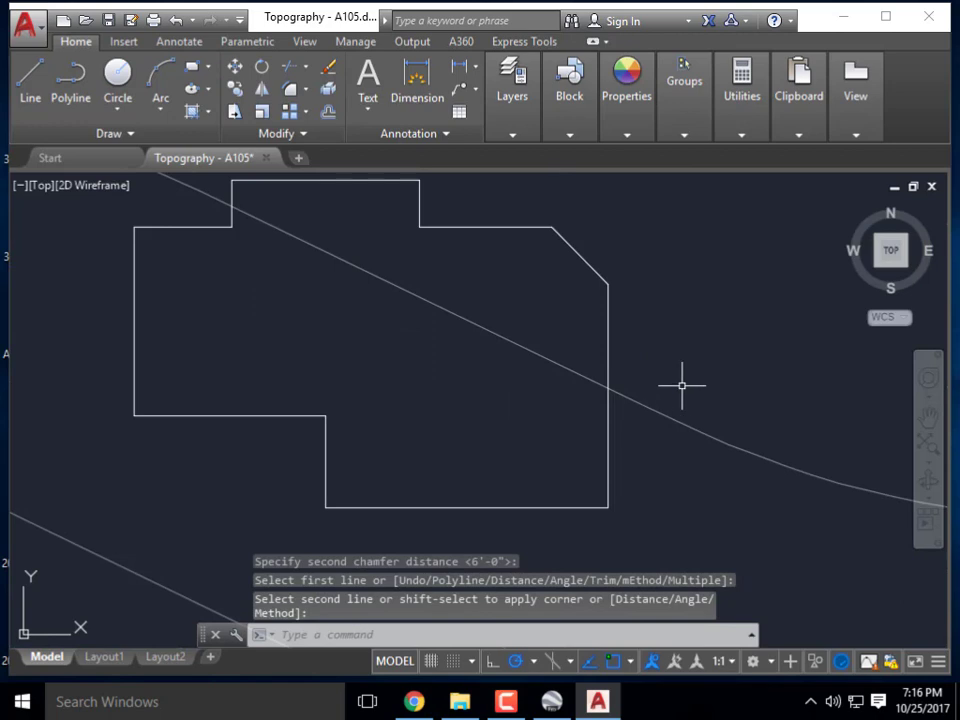
{"action": "middle_click_drag", "start_coordinate": [671, 402], "coordinate": [643, 399]}
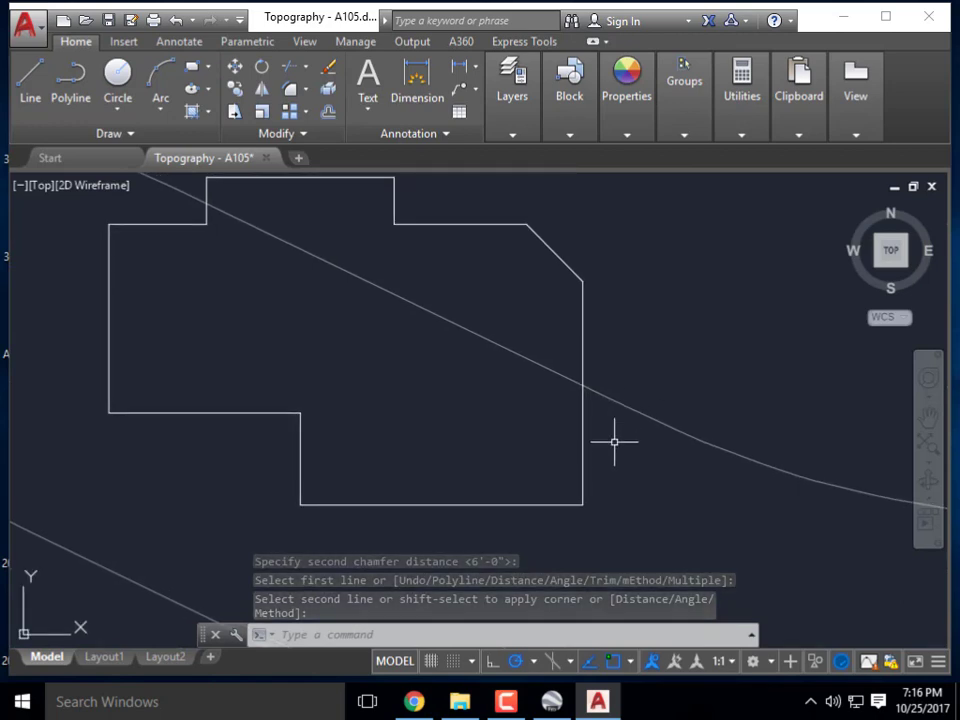
{"action": "key", "text": "Return"}
{"action": "left_click", "coordinate": [528, 505]}
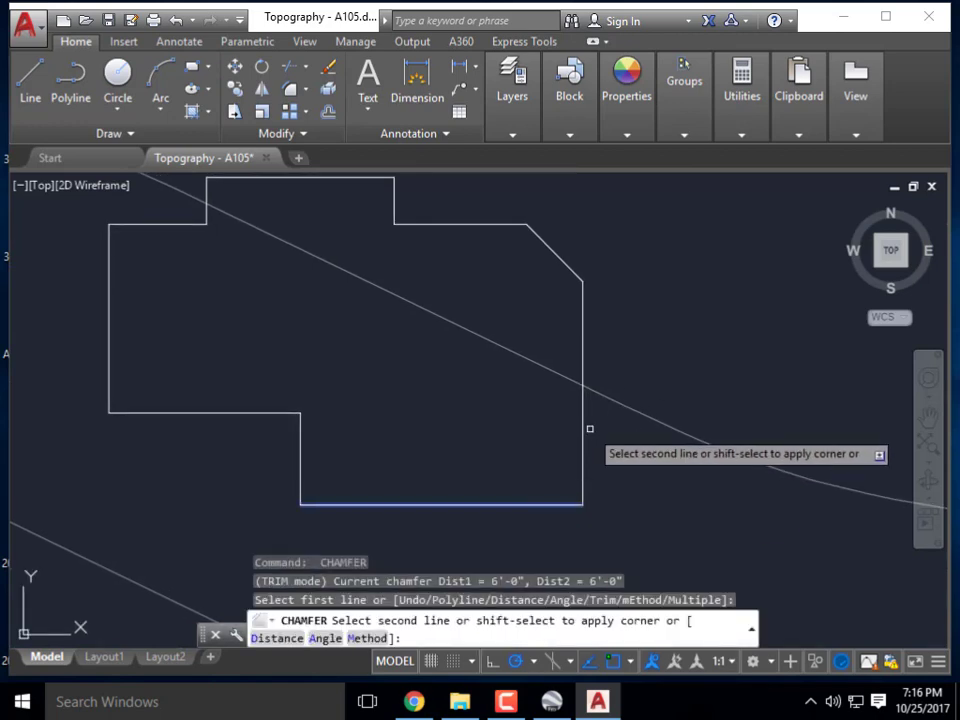
{"action": "key", "text": "Escape"}
{"action": "scroll", "coordinate": [621, 380], "scroll_direction": "down", "scroll_amount": 2}
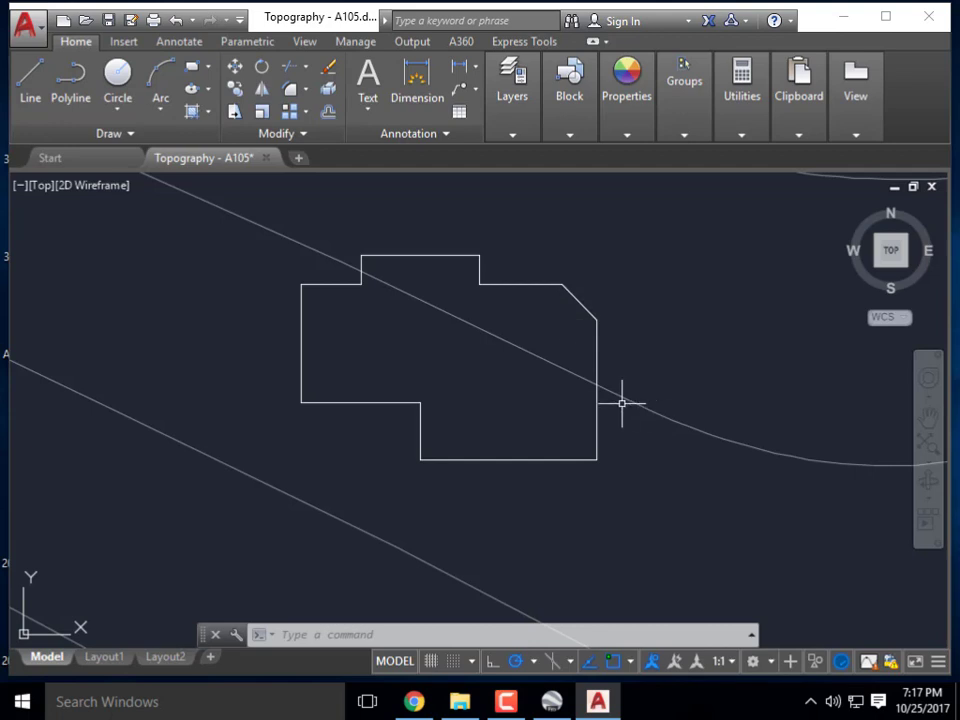
Chamfer the lower-right corner of the building outline with the current 6' distances.
{"action": "key", "text": "Return"}
{"action": "scroll", "coordinate": [544, 463], "scroll_direction": "up", "scroll_amount": 2}
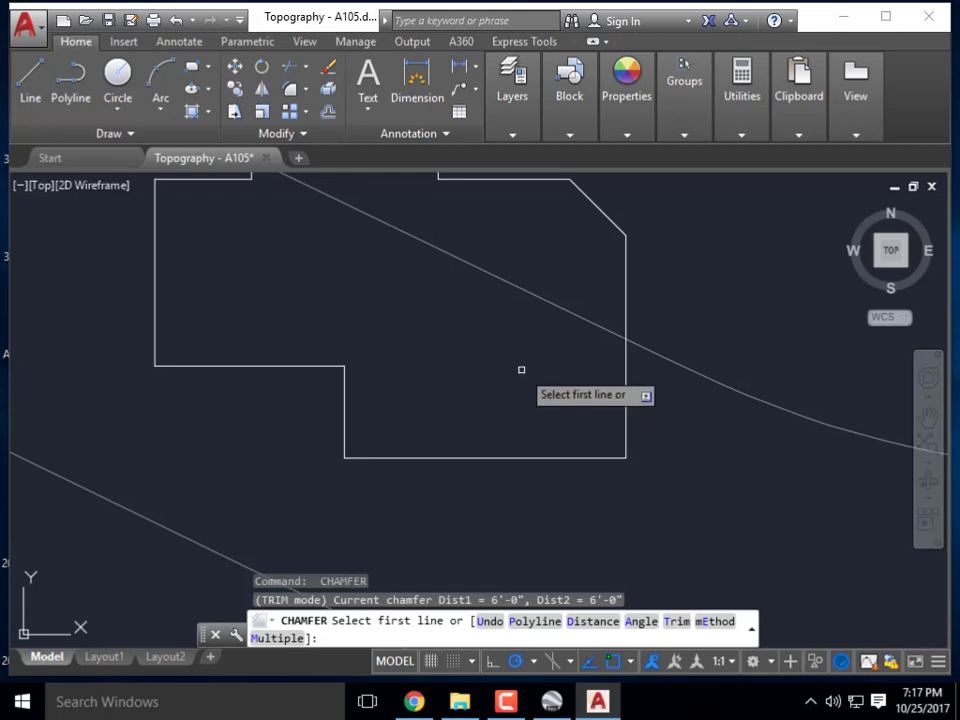
{"action": "middle_click_drag", "start_coordinate": [521, 369], "coordinate": [454, 427]}
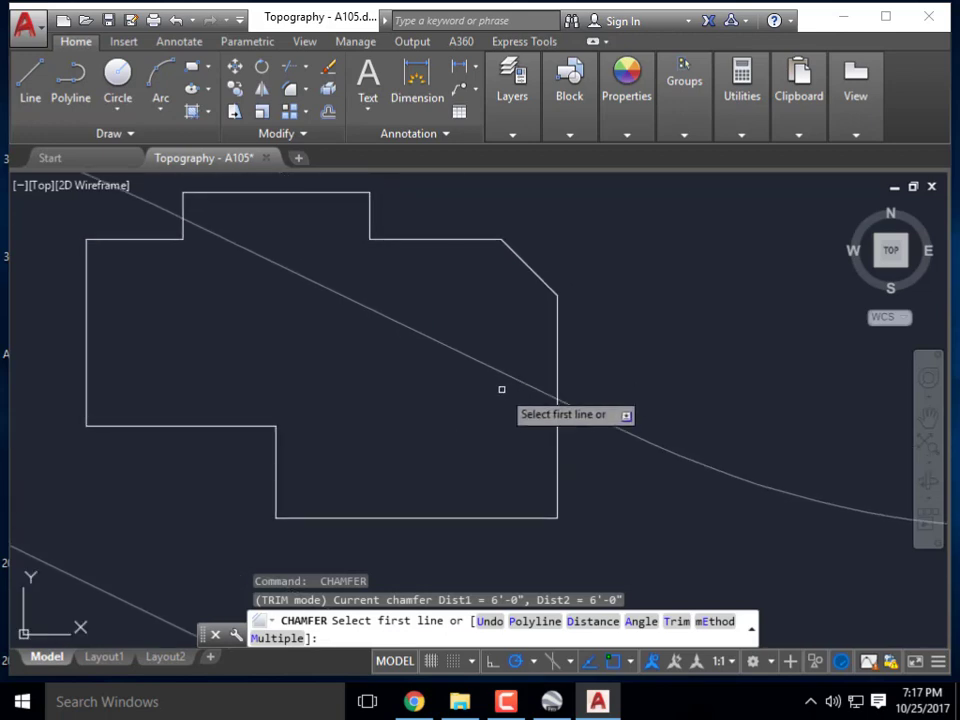
{"action": "left_click", "coordinate": [557, 430]}
{"action": "left_click", "coordinate": [472, 512]}
{"action": "scroll", "coordinate": [654, 321], "scroll_direction": "down", "scroll_amount": 2}
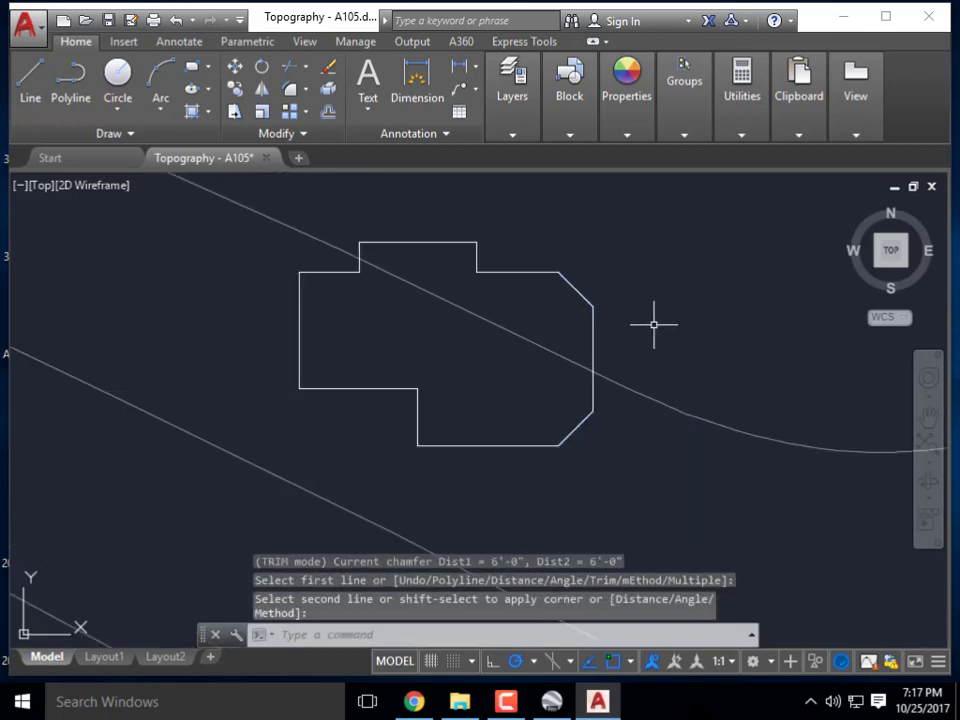
Offset the chamfered building outline inward by 0'-6" to form the wall's inner face.
{"action": "scroll", "coordinate": [611, 302], "scroll_direction": "up", "scroll_amount": 2}
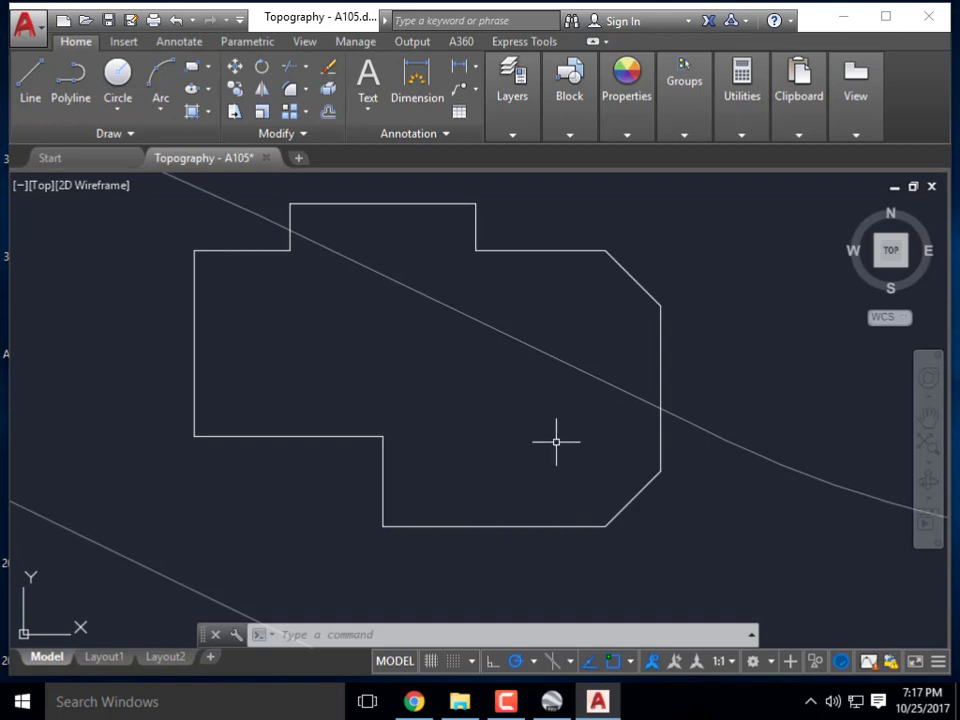
{"action": "type", "text": "o"}
{"action": "key", "text": "Return"}
{"action": "key", "text": "Return"}
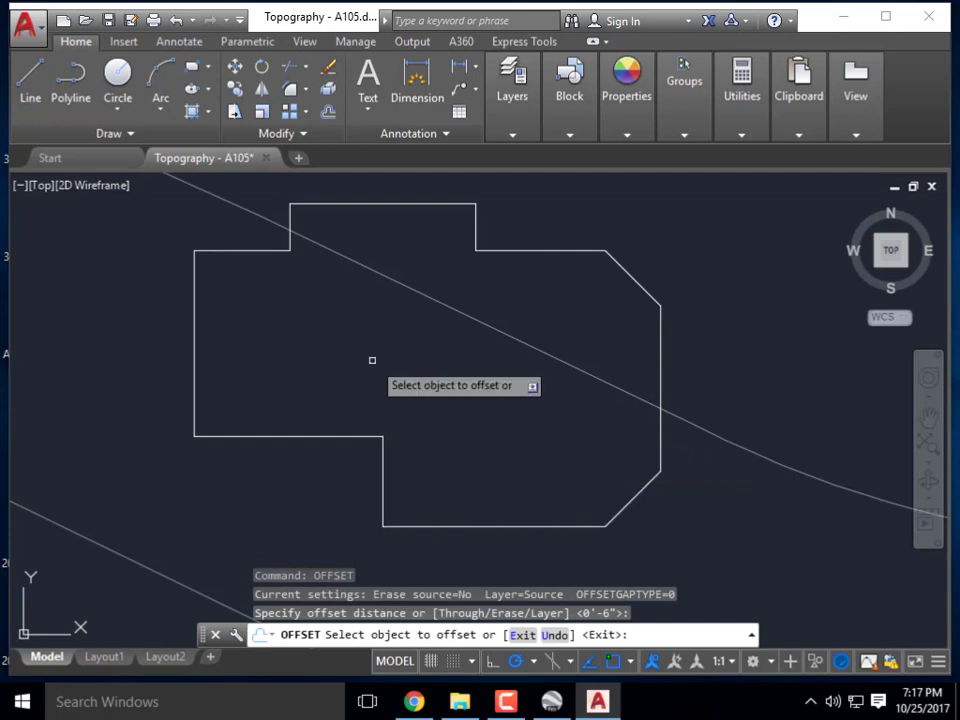
{"action": "left_click", "coordinate": [422, 203]}
{"action": "left_click", "coordinate": [422, 236]}
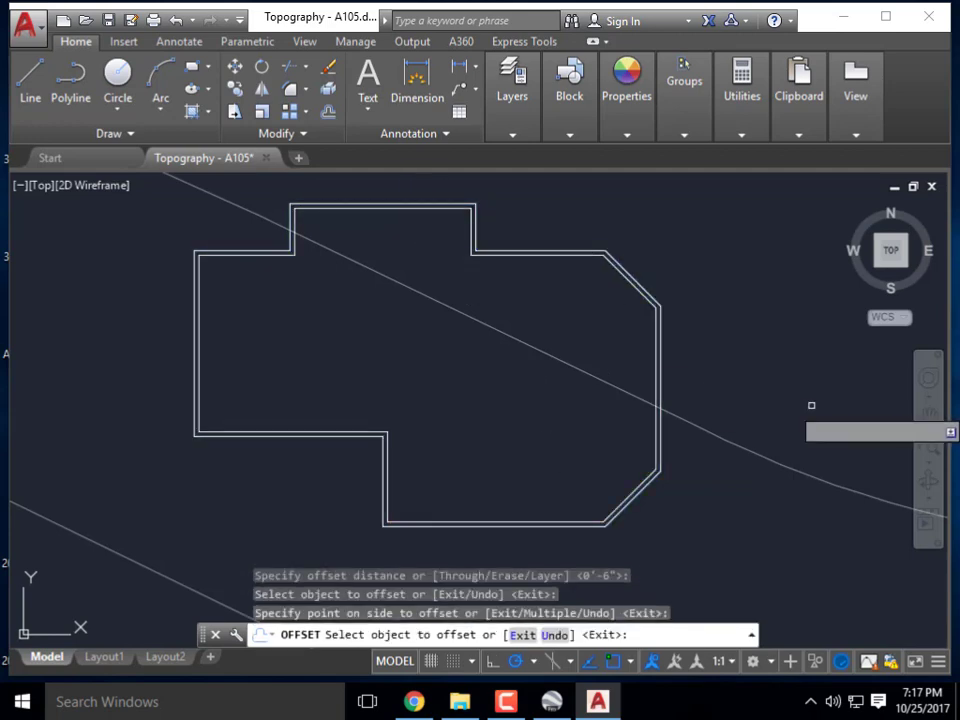
{"action": "scroll", "coordinate": [690, 390], "scroll_direction": "down", "scroll_amount": 4}
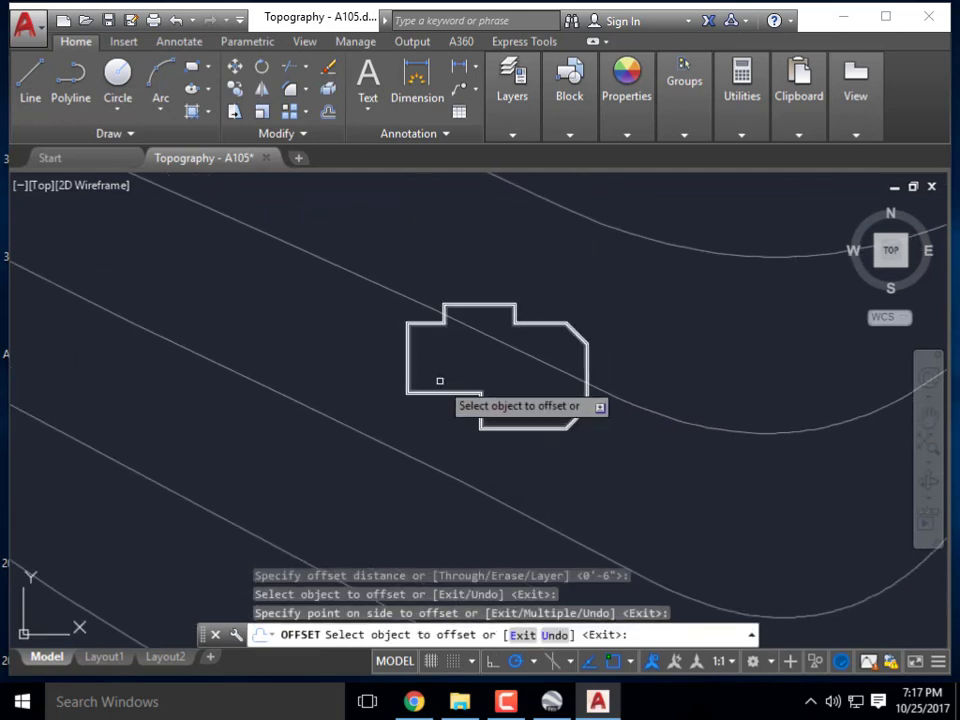
Rotate both building outlines clockwise about the outer lower-left corner until the long walls run roughly parallel to the contour lines.
{"action": "scroll", "coordinate": [439, 381], "scroll_direction": "up", "scroll_amount": 2}
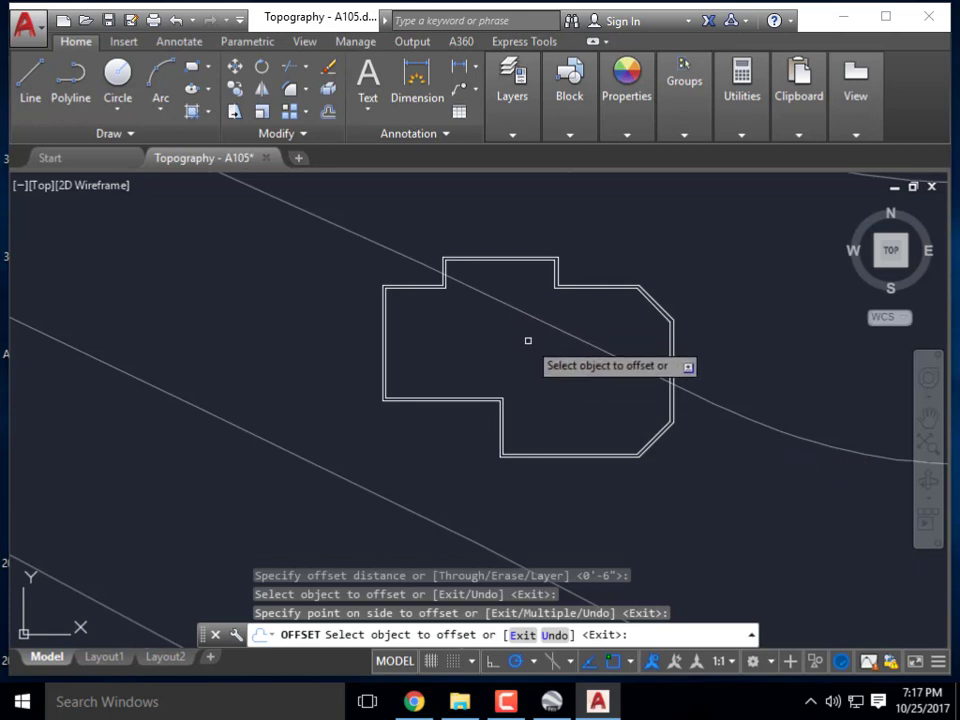
{"action": "middle_click_drag", "start_coordinate": [512, 311], "coordinate": [501, 332]}
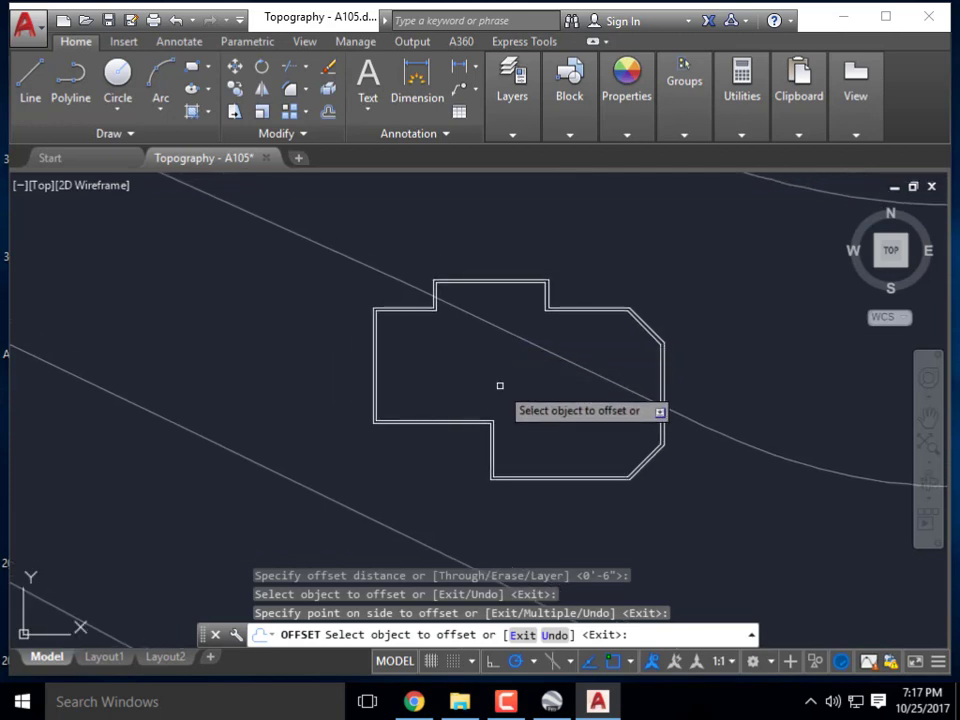
{"action": "mouse_move", "coordinate": [506, 377]}
{"action": "middle_mouse_down"}
{"action": "mouse_move", "coordinate": [429, 360]}
{"action": "mouse_move", "coordinate": [416, 343]}
{"action": "middle_mouse_up"}
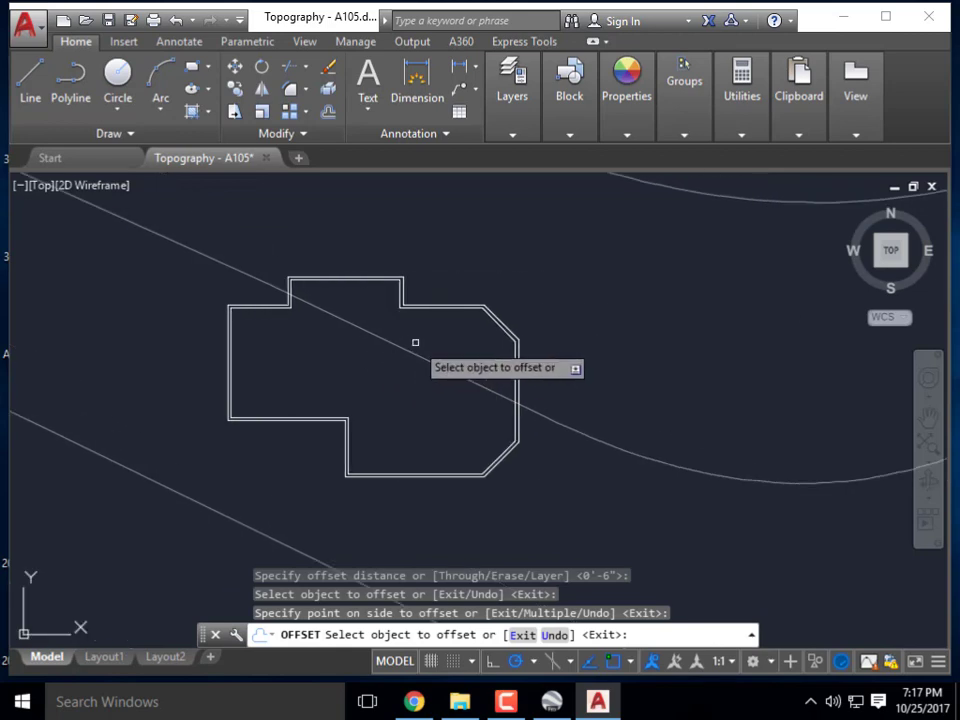
{"action": "left_click", "coordinate": [262, 68]}
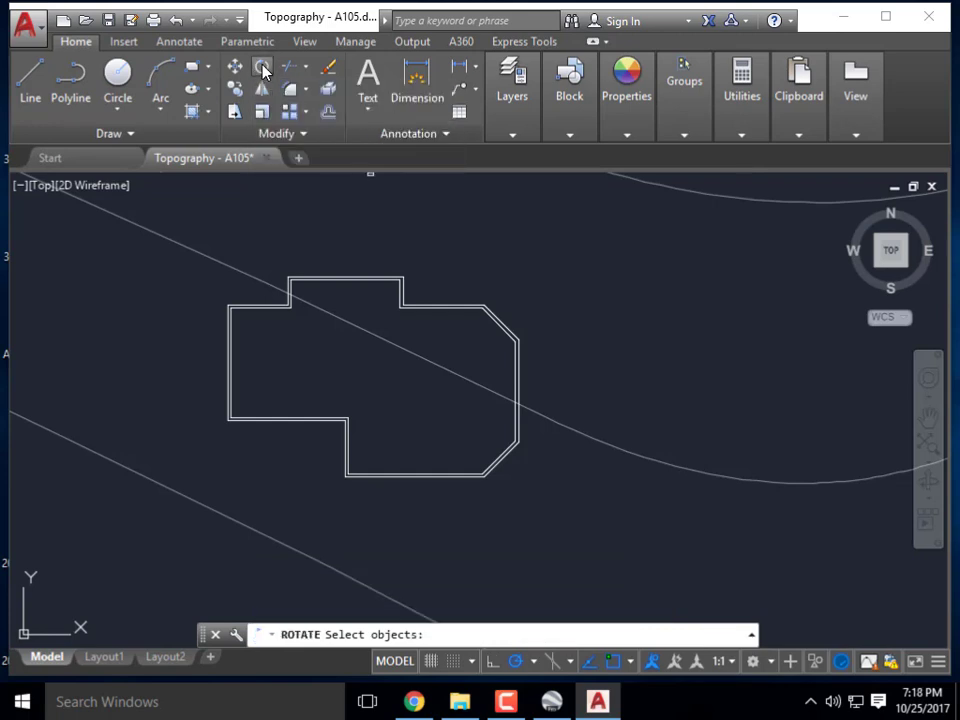
{"action": "left_click", "coordinate": [553, 355]}
{"action": "left_click", "coordinate": [468, 277]}
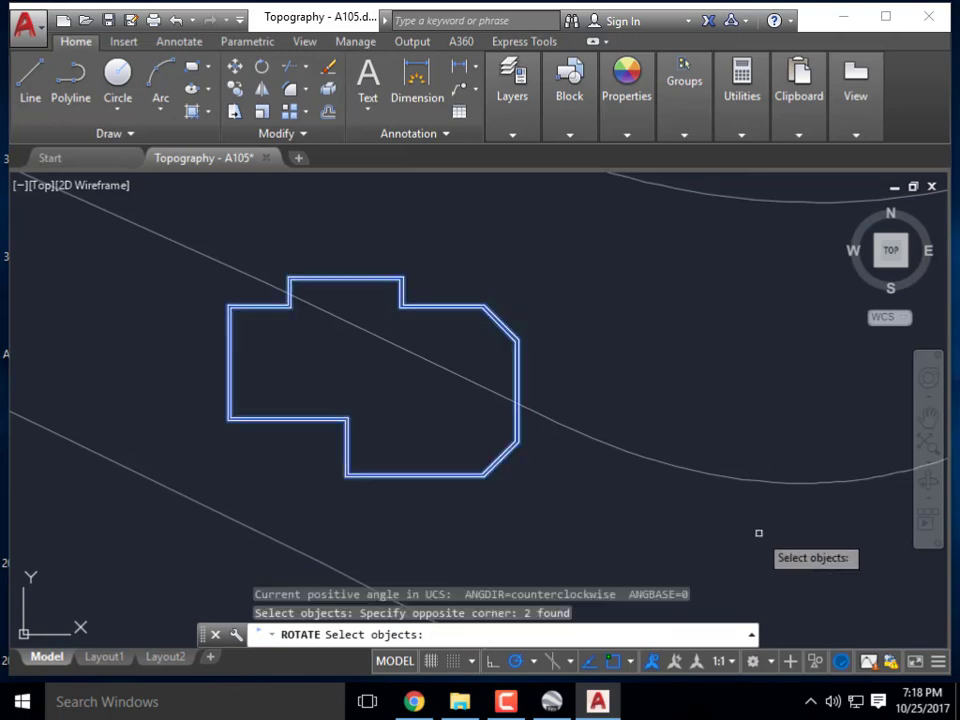
{"action": "scroll", "coordinate": [249, 366], "scroll_direction": "down", "scroll_amount": 4}
{"action": "middle_click_drag", "start_coordinate": [324, 504], "coordinate": [487, 509]}
{"action": "scroll", "coordinate": [408, 380], "scroll_direction": "up", "scroll_amount": 4}
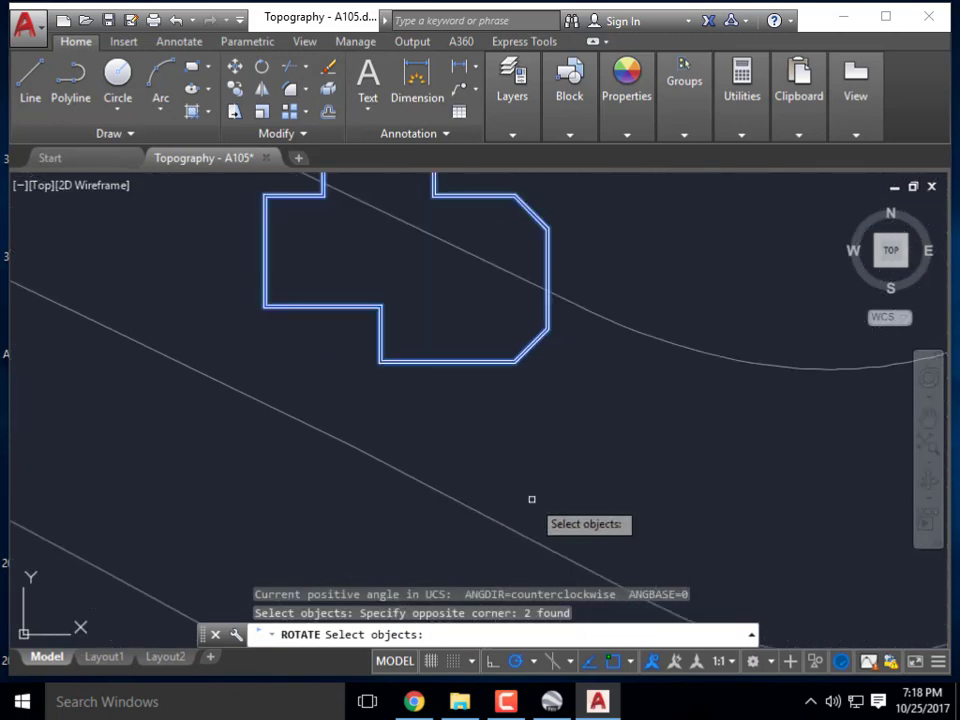
{"action": "middle_click_drag", "start_coordinate": [534, 452], "coordinate": [492, 509]}
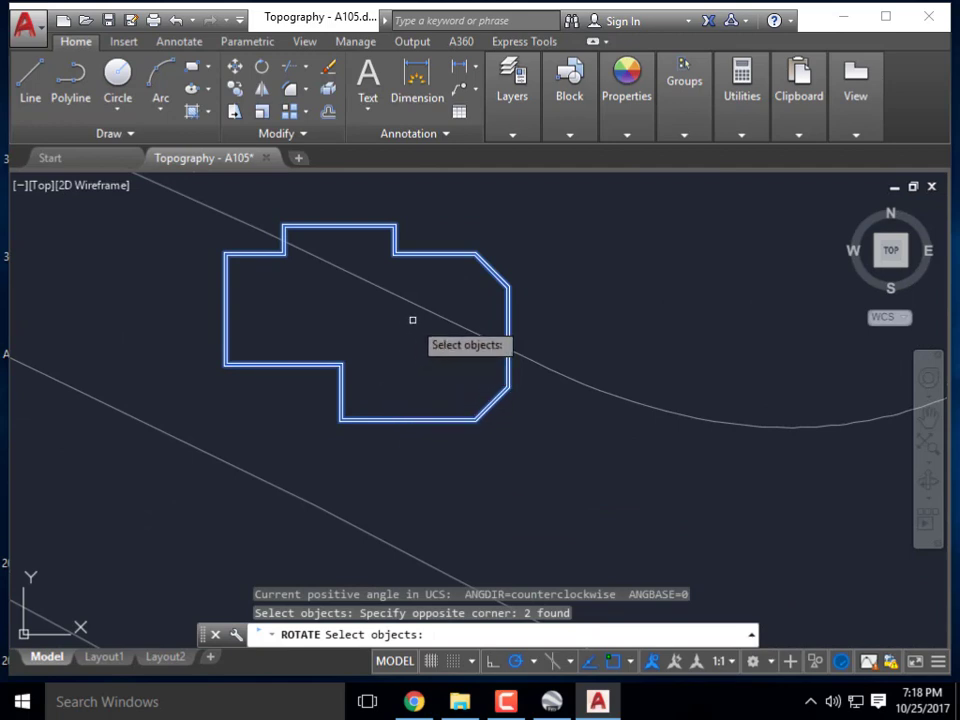
{"action": "key", "text": "Return"}
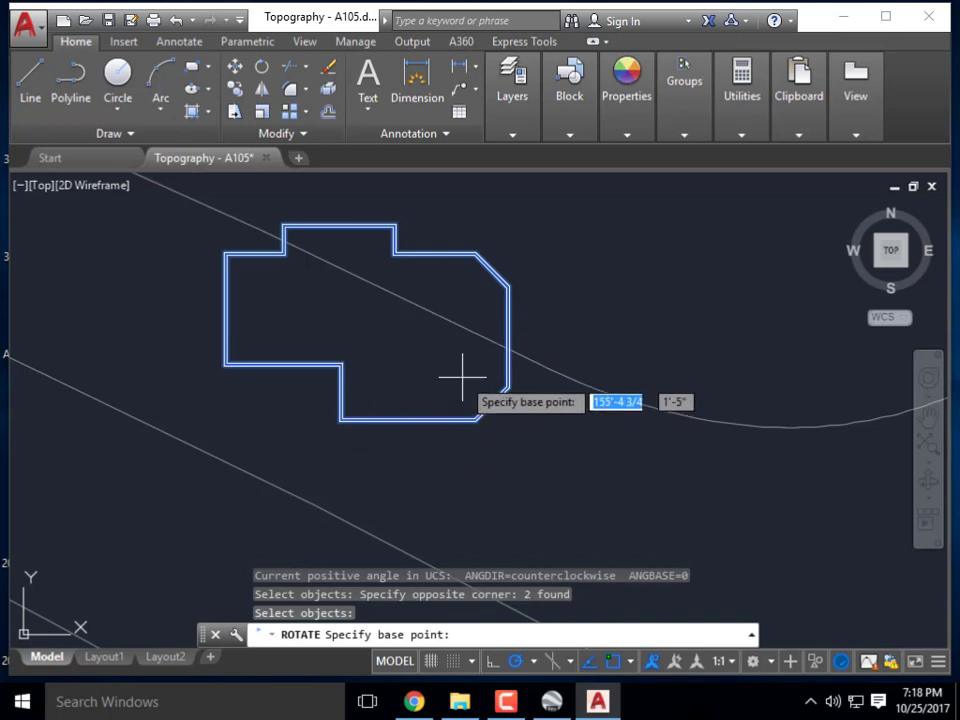
{"action": "scroll", "coordinate": [458, 395], "scroll_direction": "down", "scroll_amount": 3}
{"action": "scroll", "coordinate": [364, 364], "scroll_direction": "up", "scroll_amount": 4}
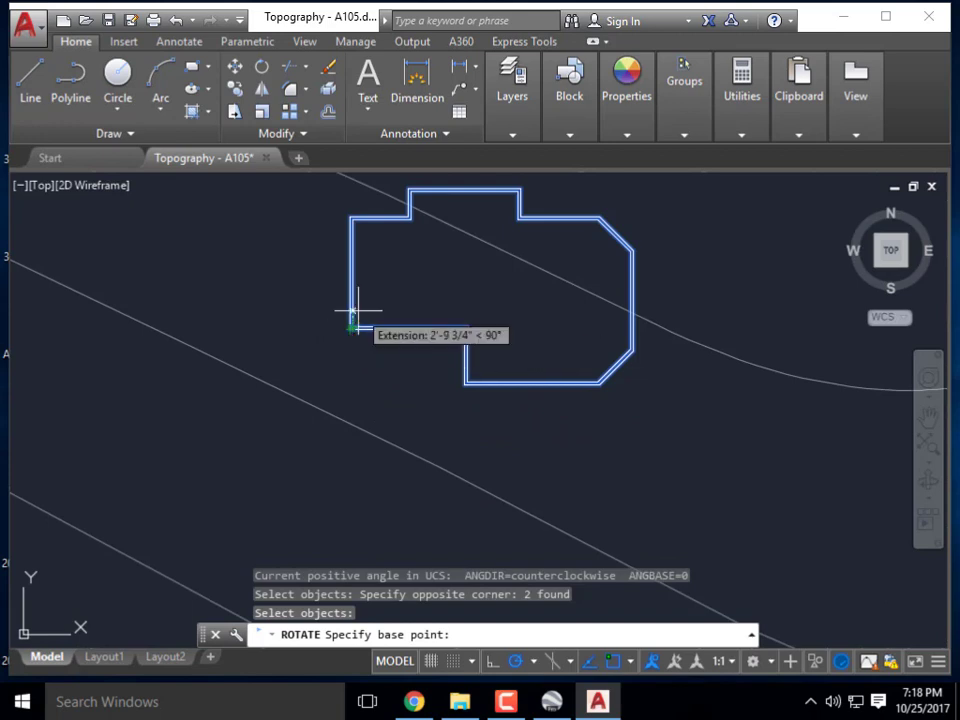
{"action": "scroll", "coordinate": [375, 375], "scroll_direction": "down", "scroll_amount": 2}
{"action": "scroll", "coordinate": [360, 339], "scroll_direction": "up", "scroll_amount": 5}
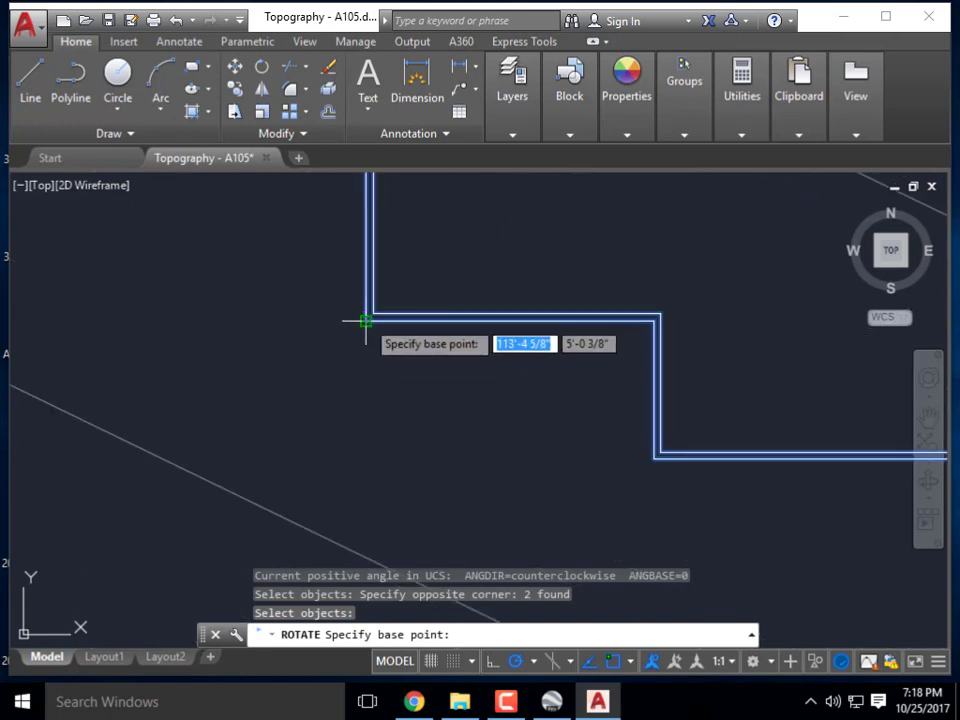
{"action": "left_click", "coordinate": [366, 321]}
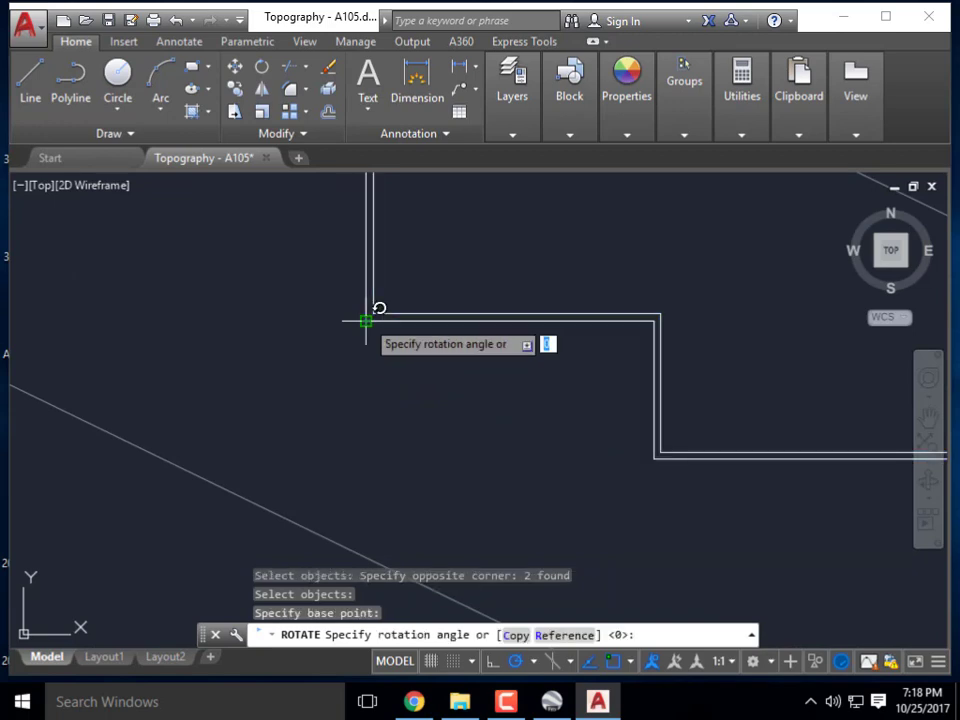
{"action": "scroll", "coordinate": [366, 321], "scroll_direction": "down", "scroll_amount": 4}
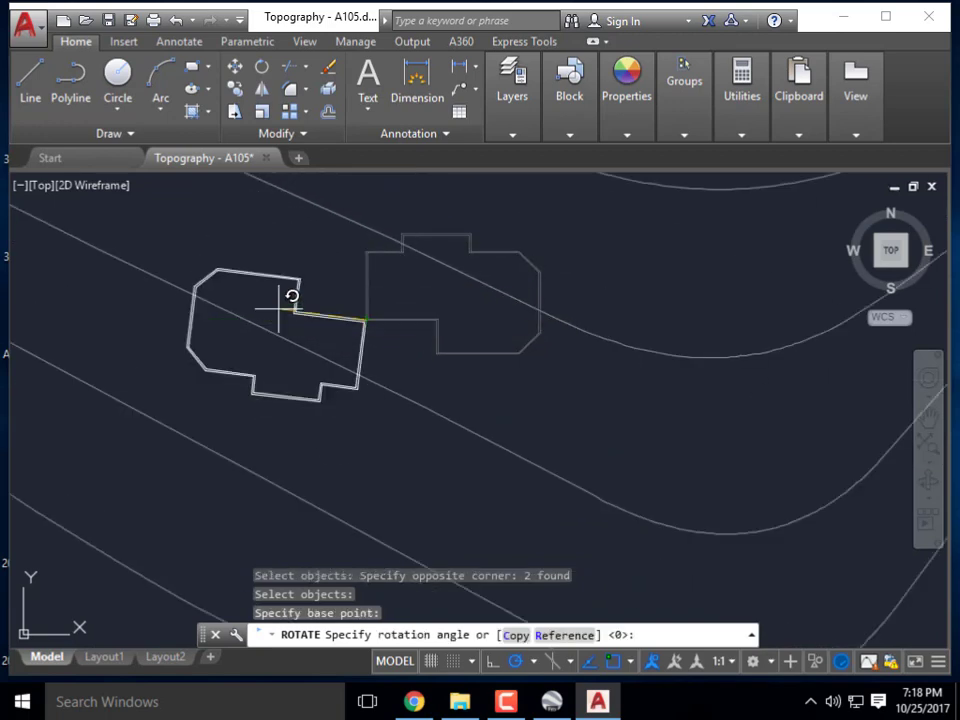
{"action": "scroll", "coordinate": [480, 312], "scroll_direction": "down", "scroll_amount": 3}
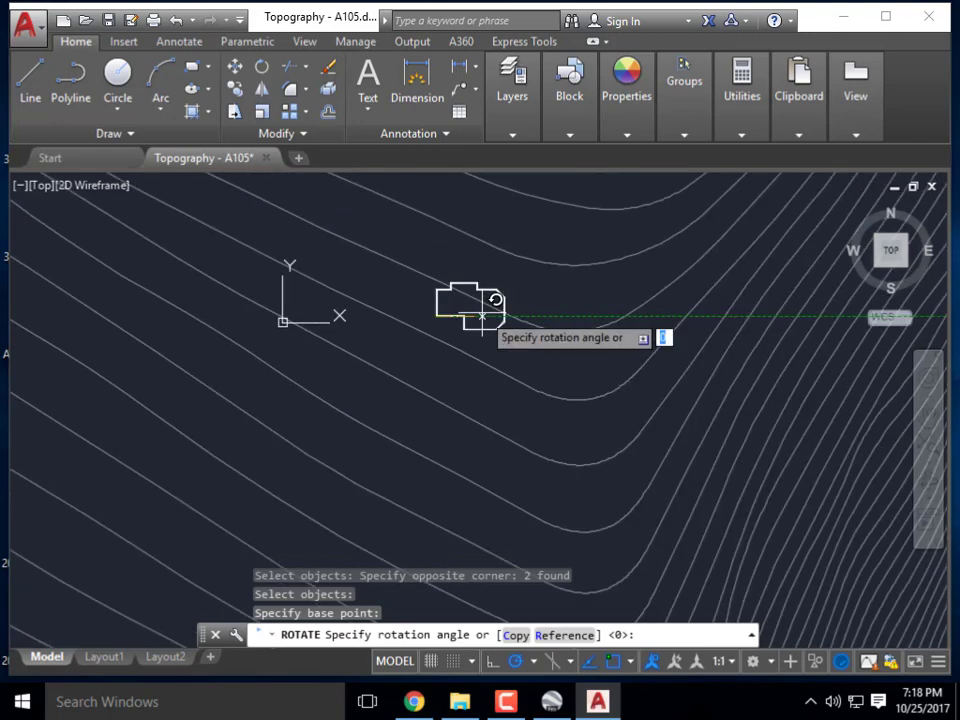
{"action": "scroll", "coordinate": [497, 321], "scroll_direction": "up", "scroll_amount": 4}
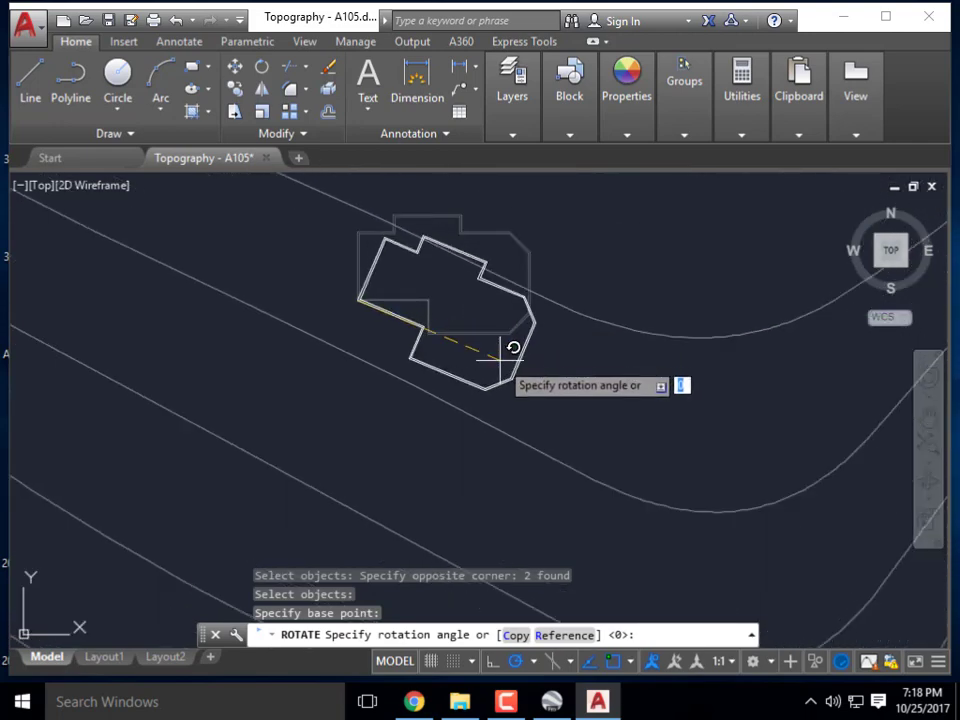
{"action": "scroll", "coordinate": [500, 357], "scroll_direction": "down", "scroll_amount": 4}
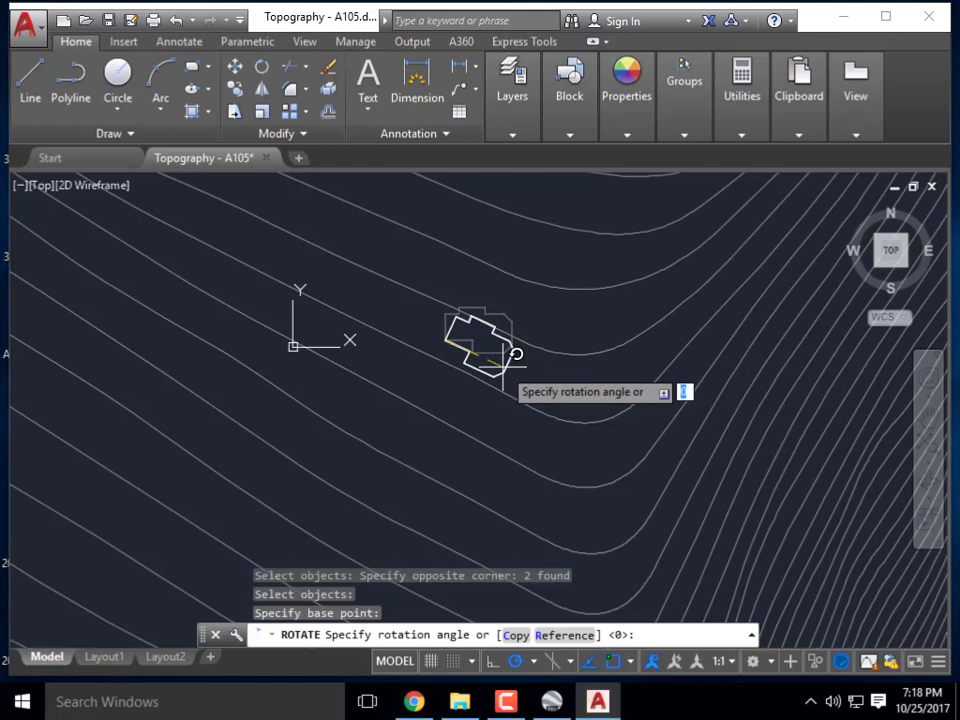
{"action": "scroll", "coordinate": [514, 351], "scroll_direction": "up", "scroll_amount": 4}
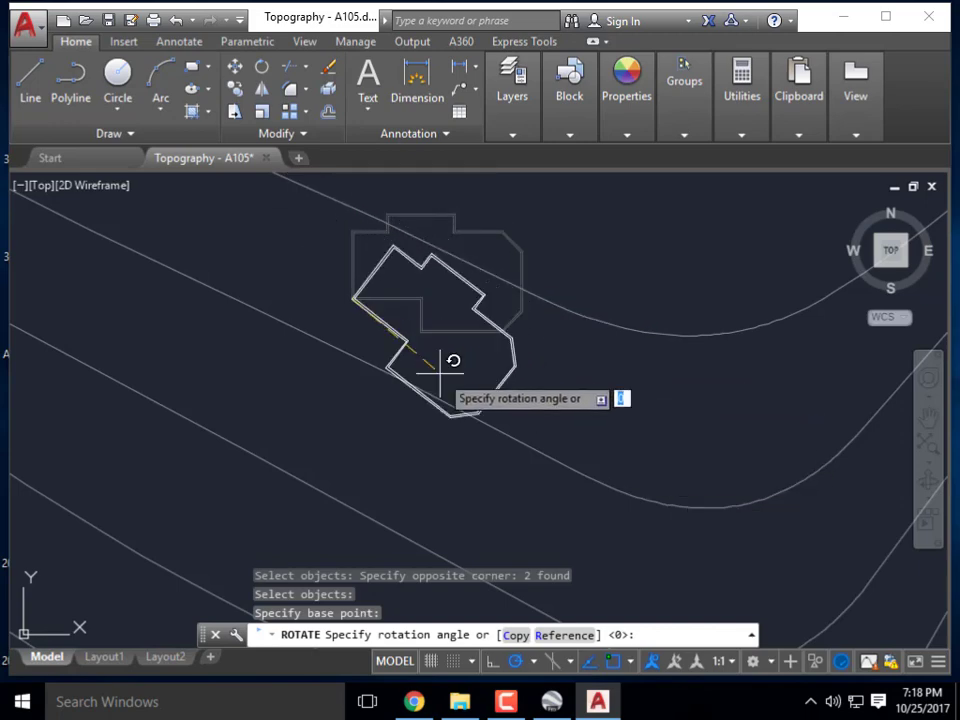
{"action": "scroll", "coordinate": [402, 368], "scroll_direction": "down", "scroll_amount": 5}
{"action": "scroll", "coordinate": [390, 350], "scroll_direction": "up", "scroll_amount": 3}
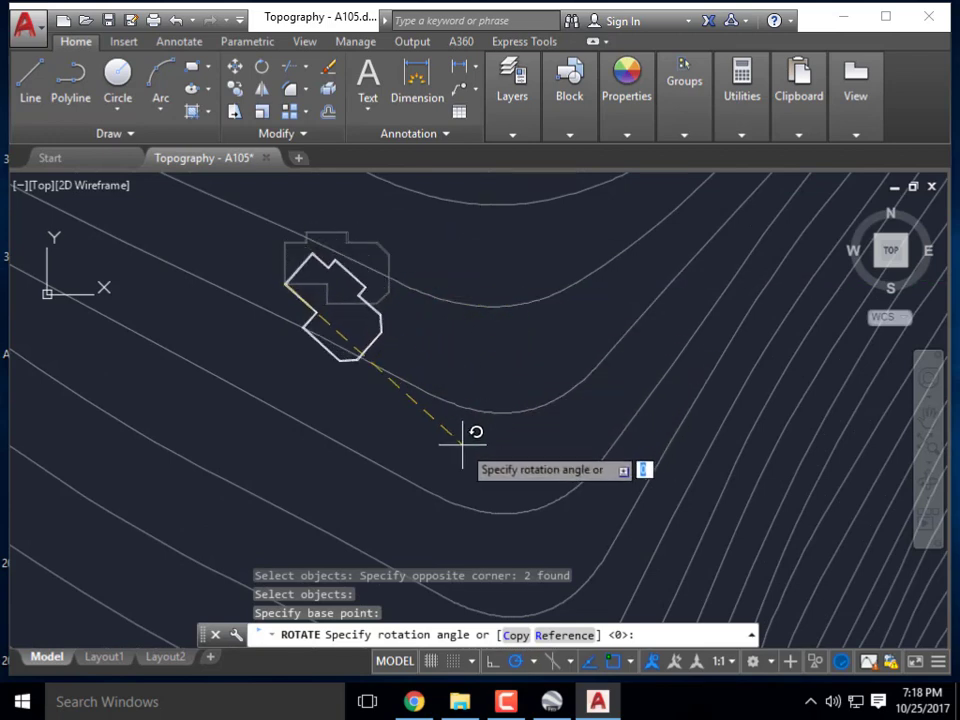
{"action": "left_click", "coordinate": [445, 367]}
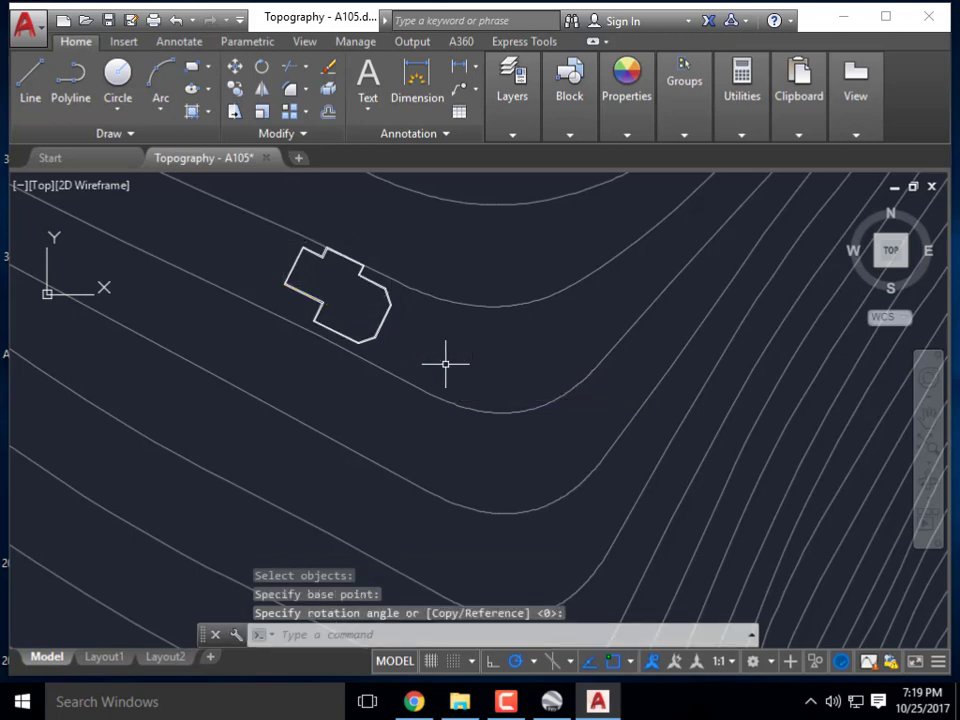
Move both rotated building outlines a short distance due west, so the building sits between two contour lines.
{"action": "scroll", "coordinate": [395, 290], "scroll_direction": "down", "scroll_amount": 3}
{"action": "scroll", "coordinate": [399, 313], "scroll_direction": "up", "scroll_amount": 8}
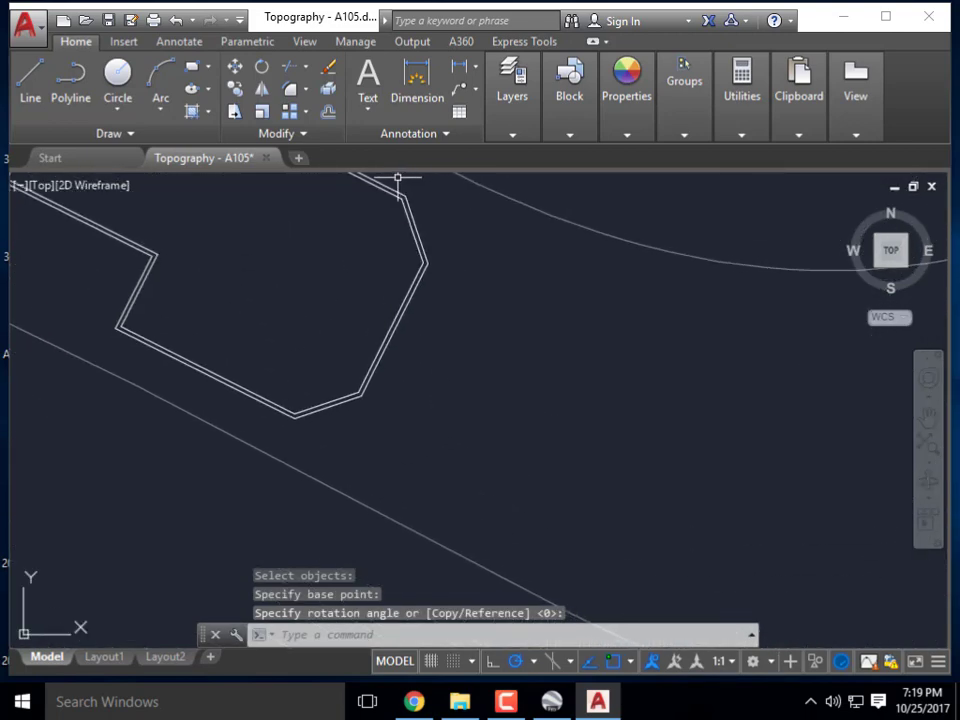
{"action": "scroll", "coordinate": [238, 317], "scroll_direction": "down", "scroll_amount": 3}
{"action": "scroll", "coordinate": [238, 317], "scroll_direction": "down", "scroll_amount": 3}
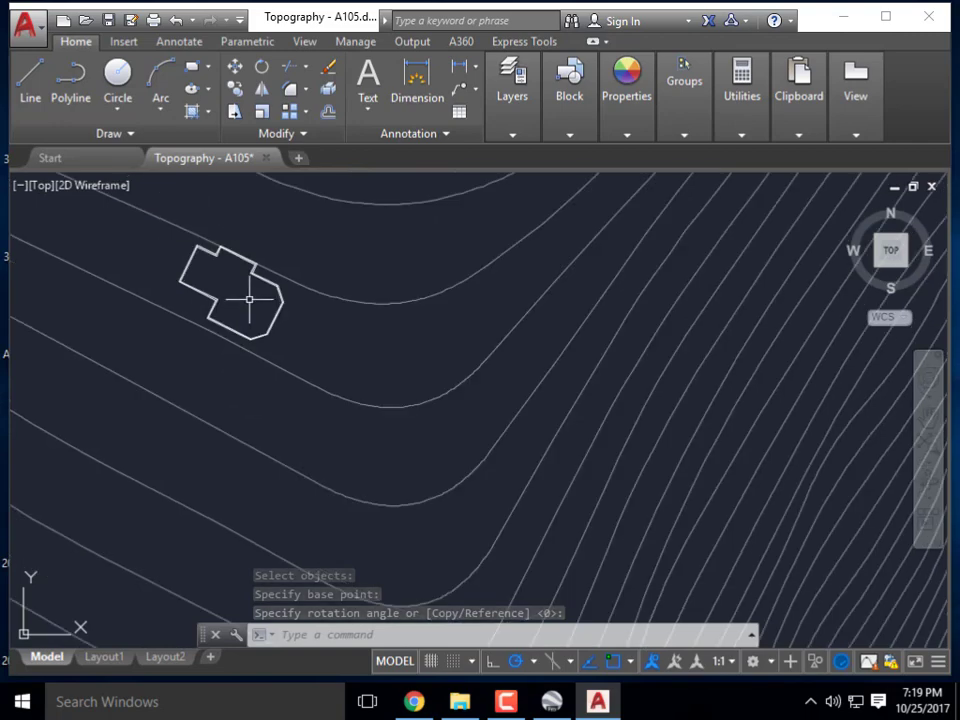
{"action": "scroll", "coordinate": [362, 371], "scroll_direction": "down", "scroll_amount": 3}
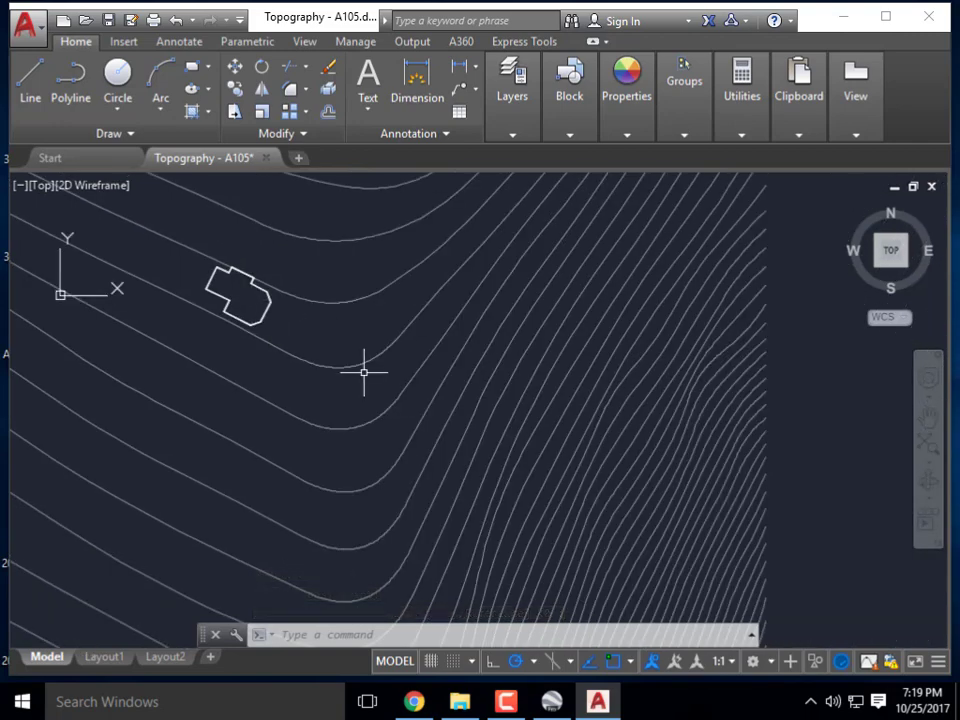
{"action": "scroll", "coordinate": [204, 294], "scroll_direction": "up", "scroll_amount": 3}
{"action": "scroll", "coordinate": [349, 360], "scroll_direction": "up", "scroll_amount": 3}
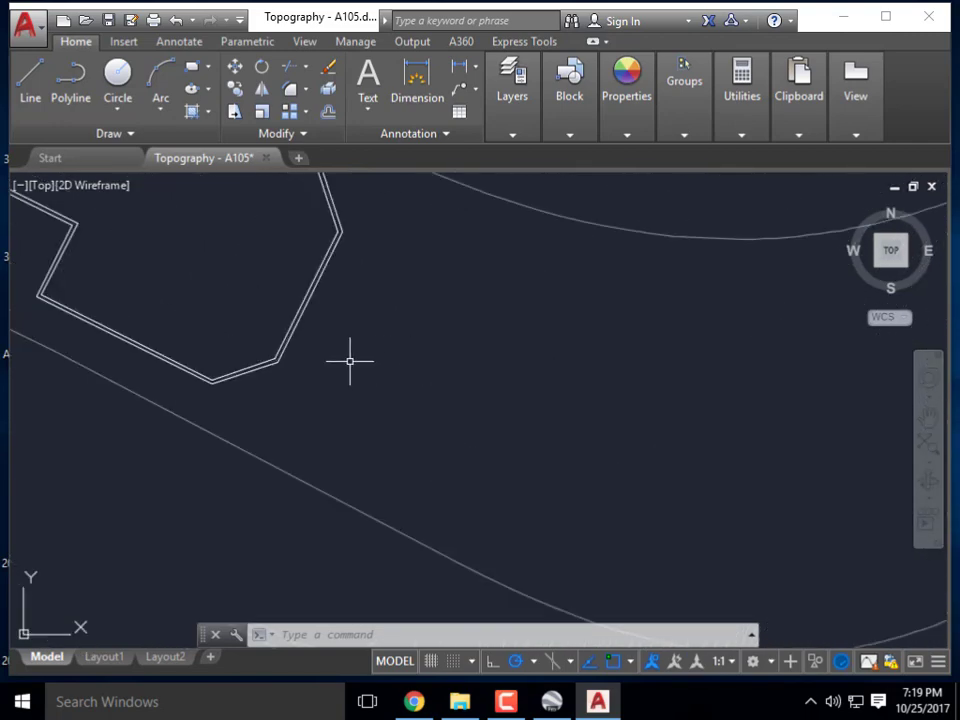
{"action": "left_click", "coordinate": [311, 375]}
{"action": "left_click", "coordinate": [270, 330]}
{"action": "middle_click_drag", "start_coordinate": [267, 323], "coordinate": [420, 424]}
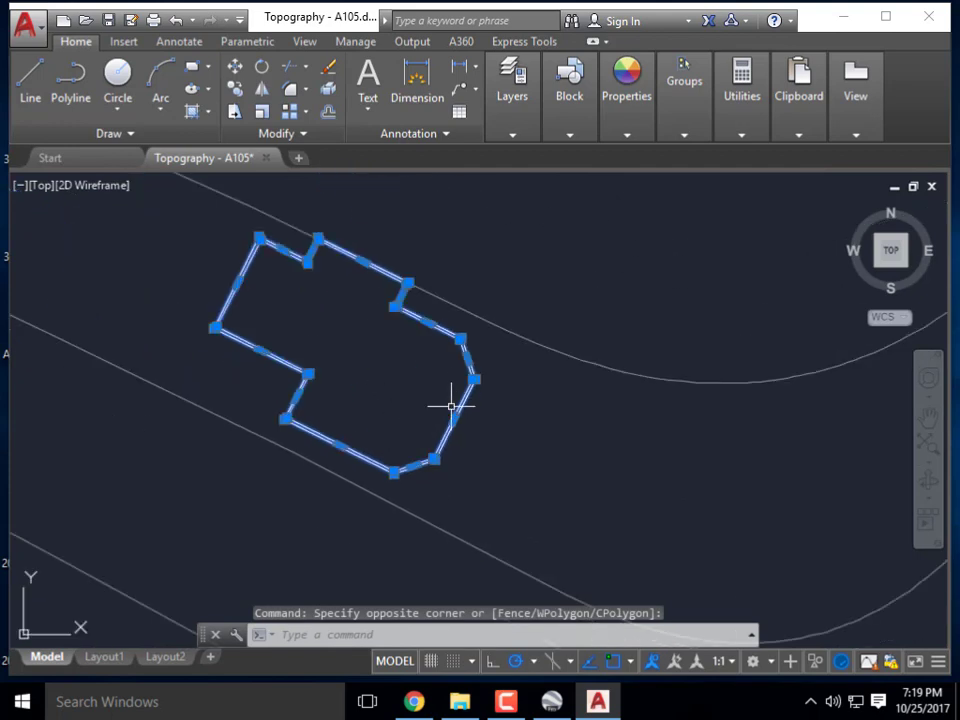
{"action": "mouse_move", "coordinate": [453, 418]}
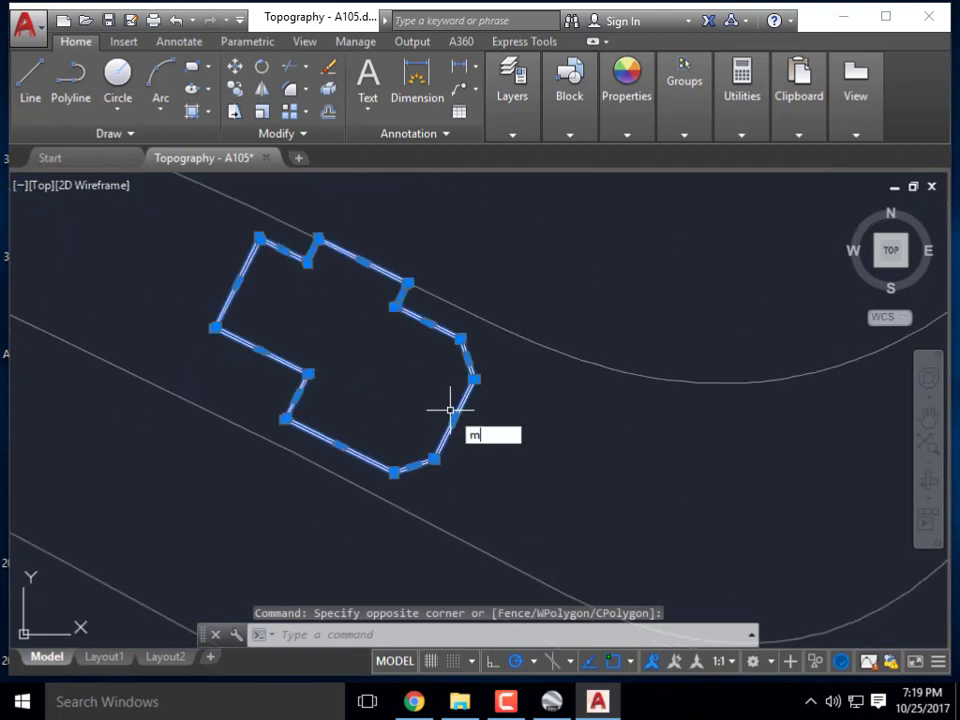
{"action": "key", "text": "Return"}
{"action": "left_click", "coordinate": [407, 369]}
{"action": "scroll", "coordinate": [405, 369], "scroll_direction": "up", "scroll_amount": 5}
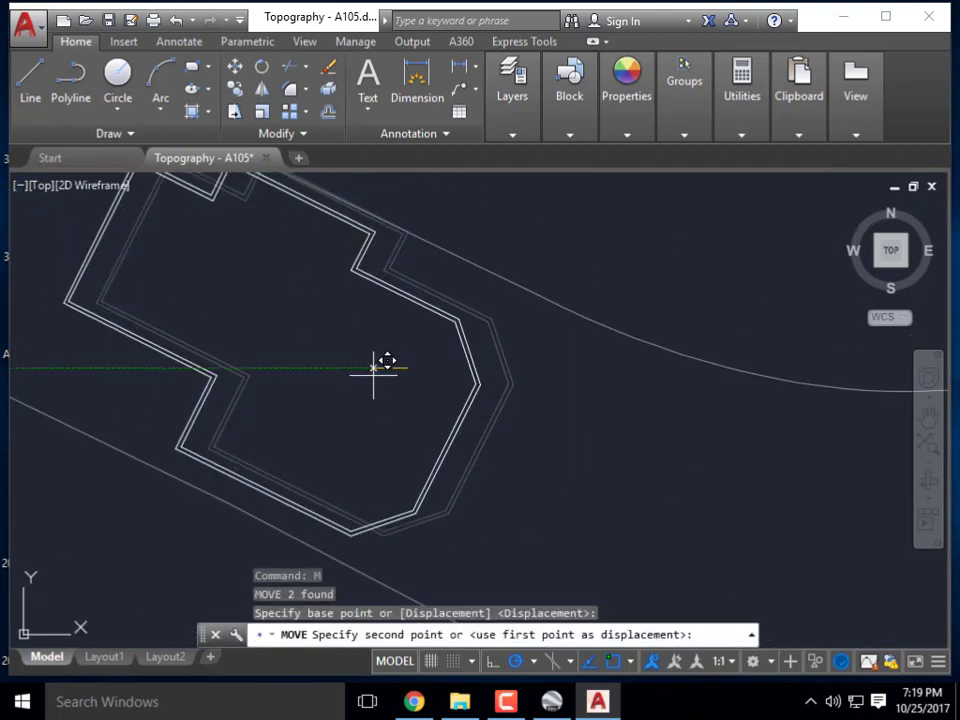
{"action": "left_click", "coordinate": [373, 368]}
{"action": "scroll", "coordinate": [375, 317], "scroll_direction": "down", "scroll_amount": 8}
{"action": "scroll", "coordinate": [536, 403], "scroll_direction": "up", "scroll_amount": 6}
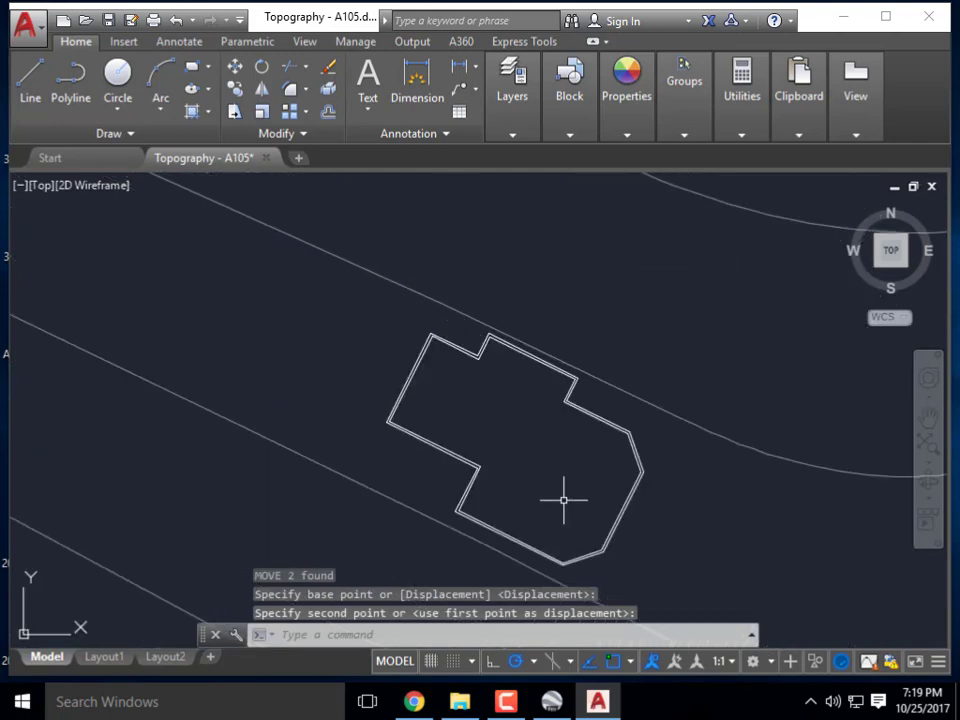
Move both building outlines about 88' at 66° up the slope, beside the bend of the contour lines.
{"action": "scroll", "coordinate": [564, 499], "scroll_direction": "down", "scroll_amount": 4}
{"action": "left_click", "coordinate": [529, 455]}
{"action": "left_click", "coordinate": [487, 425]}
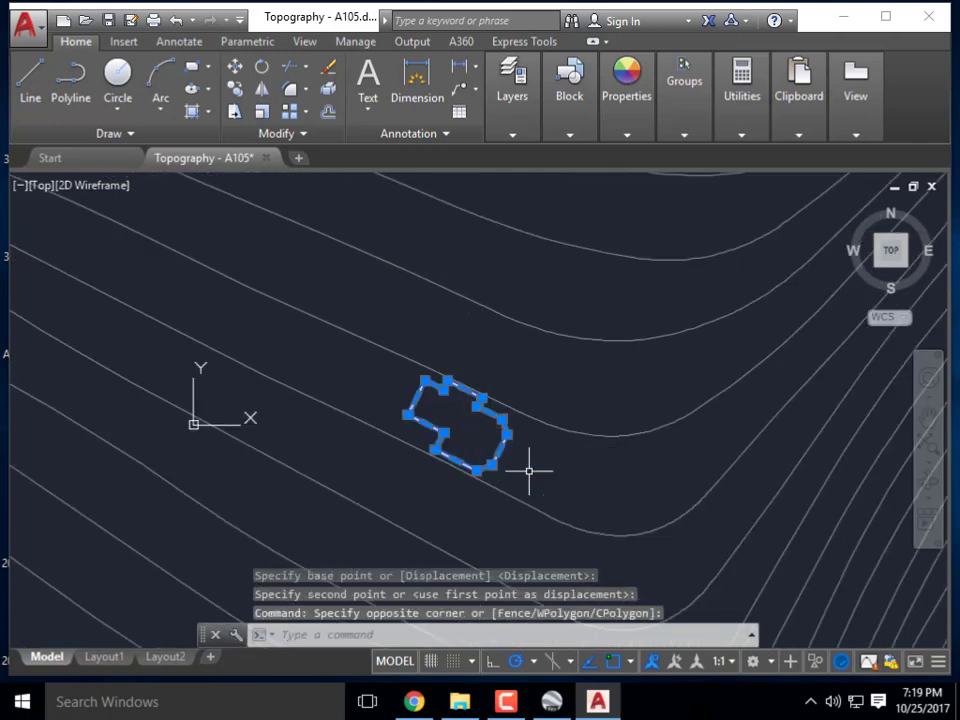
{"action": "type", "text": "m"}
{"action": "key", "text": "Return"}
{"action": "left_click", "coordinate": [523, 469]}
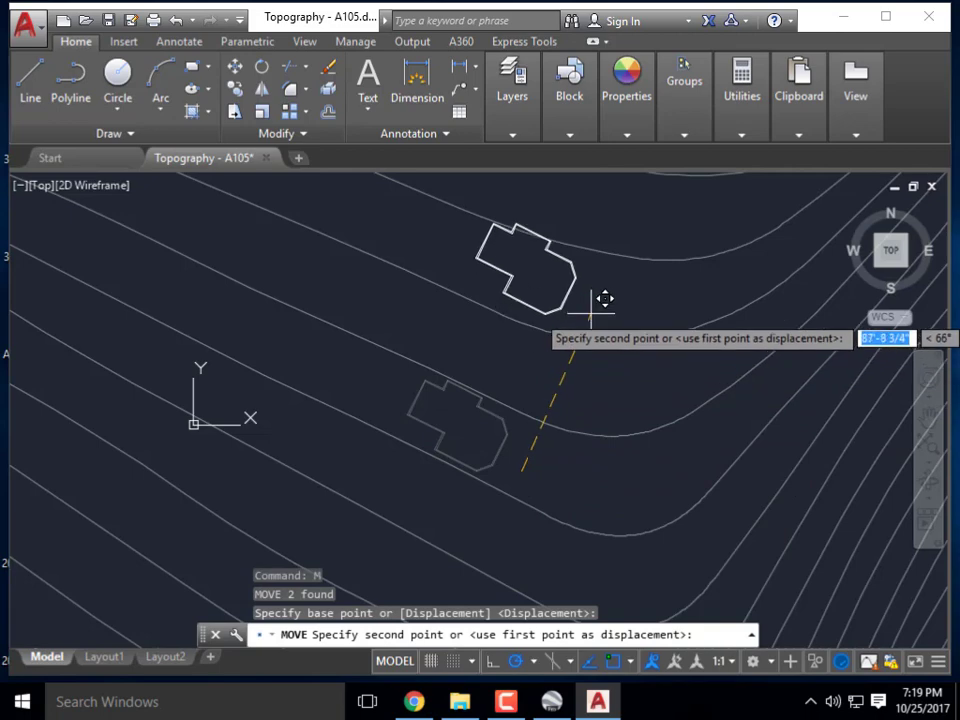
{"action": "left_click", "coordinate": [591, 313]}
{"action": "scroll", "coordinate": [499, 347], "scroll_direction": "down", "scroll_amount": 6}
{"action": "scroll", "coordinate": [546, 407], "scroll_direction": "up", "scroll_amount": 6}
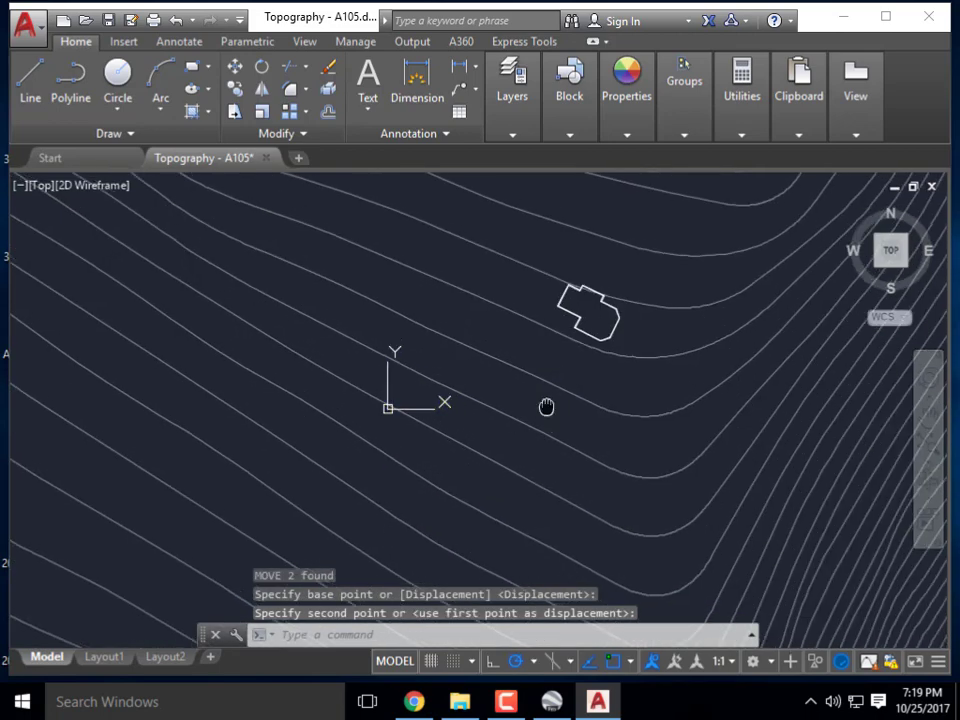
{"action": "middle_click_drag", "start_coordinate": [546, 407], "coordinate": [294, 404]}
{"action": "scroll", "coordinate": [336, 306], "scroll_direction": "up", "scroll_amount": 3}
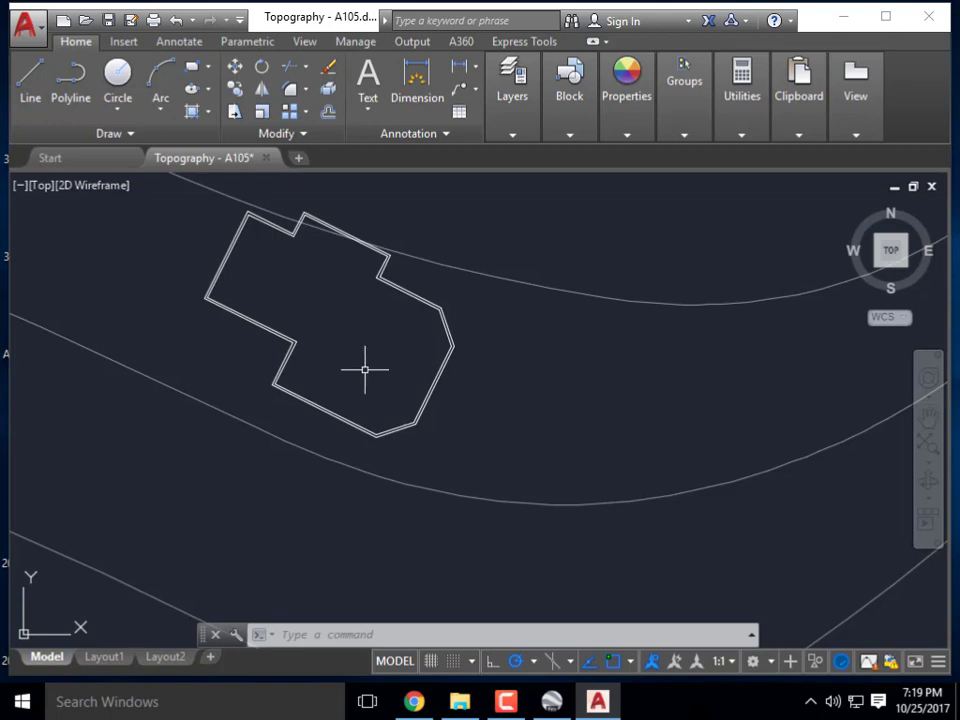
{"action": "scroll", "coordinate": [364, 369], "scroll_direction": "down", "scroll_amount": 3}
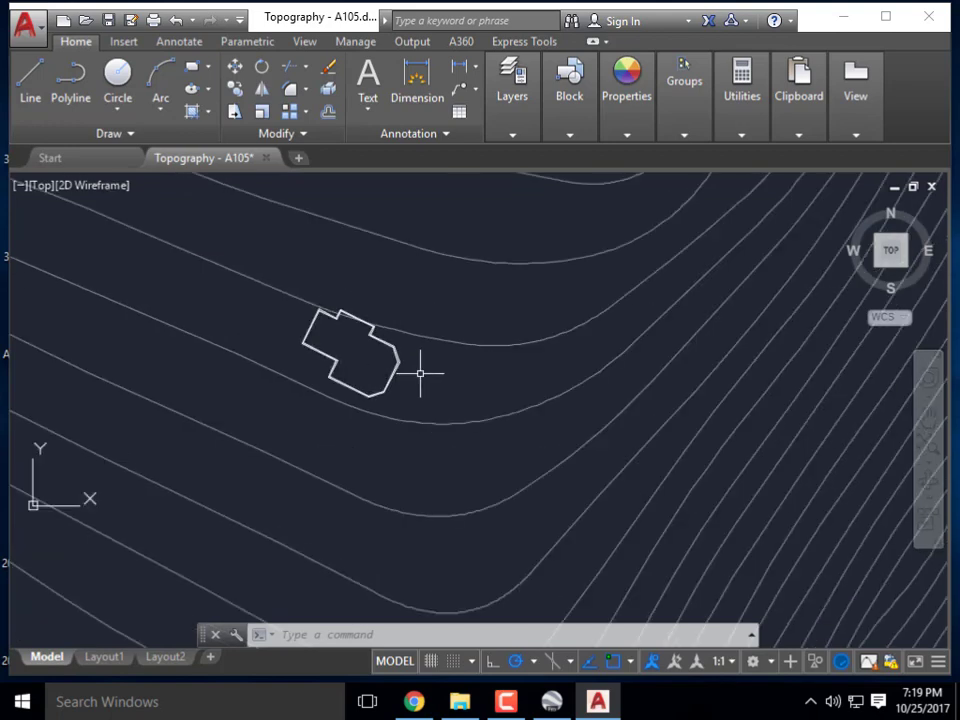
{"action": "scroll", "coordinate": [401, 337], "scroll_direction": "down", "scroll_amount": 4}
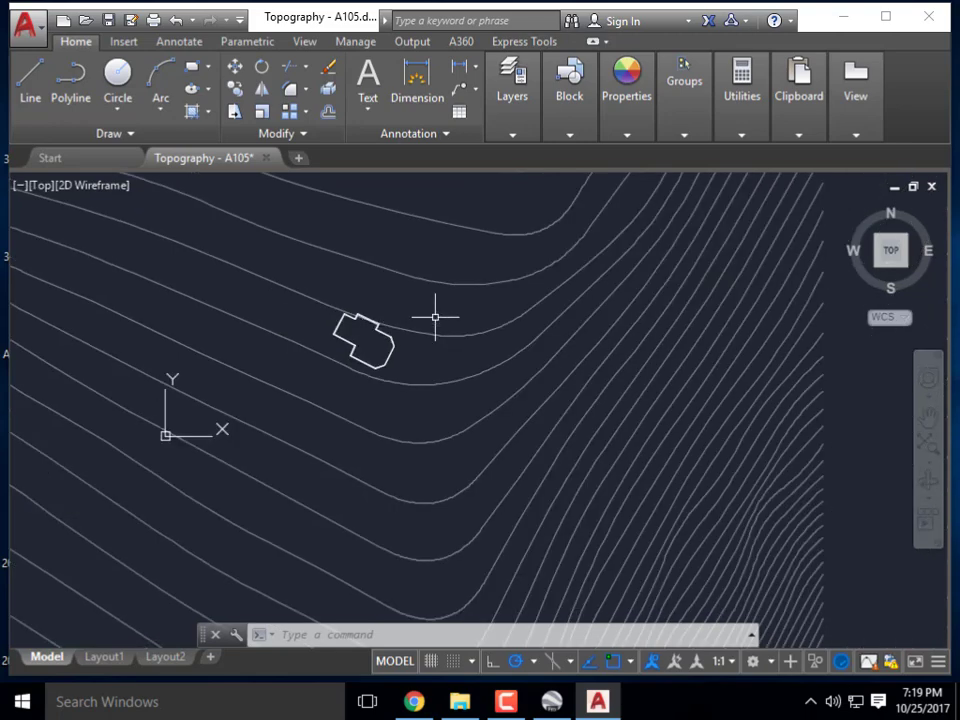
Draw a line from the inner corner of the building's upper notch across the interior to the opposite wall.
{"action": "scroll", "coordinate": [421, 358], "scroll_direction": "up", "scroll_amount": 4}
{"action": "key", "text": "Escape"}
{"action": "key", "text": "Escape"}
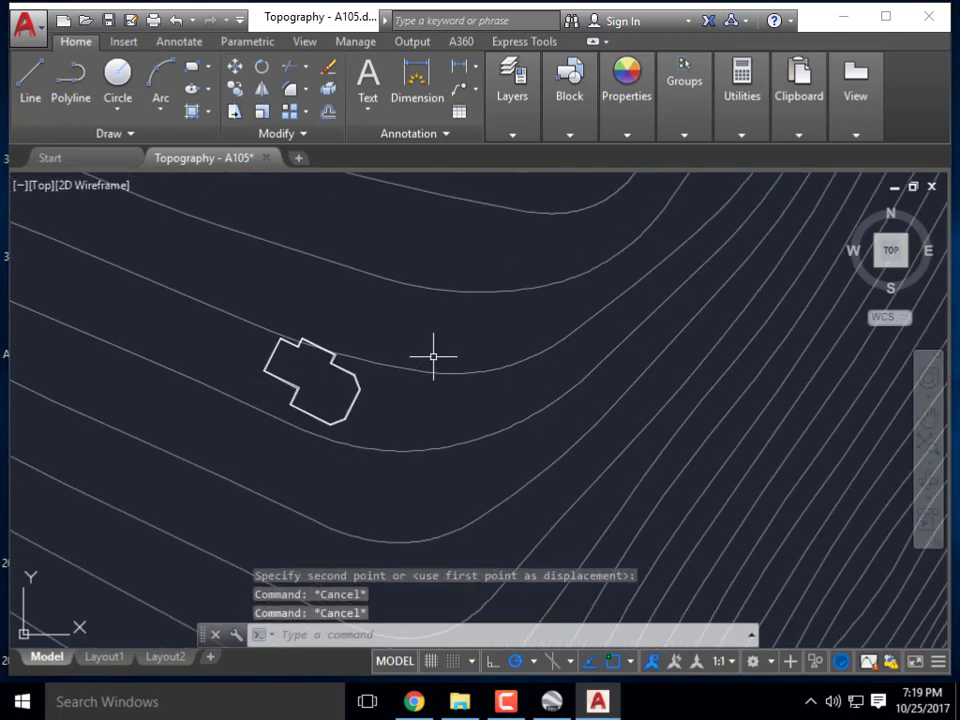
{"action": "type", "text": "l"}
{"action": "key", "text": "Return"}
{"action": "scroll", "coordinate": [372, 372], "scroll_direction": "up", "scroll_amount": 3}
{"action": "scroll", "coordinate": [372, 372], "scroll_direction": "up", "scroll_amount": 2}
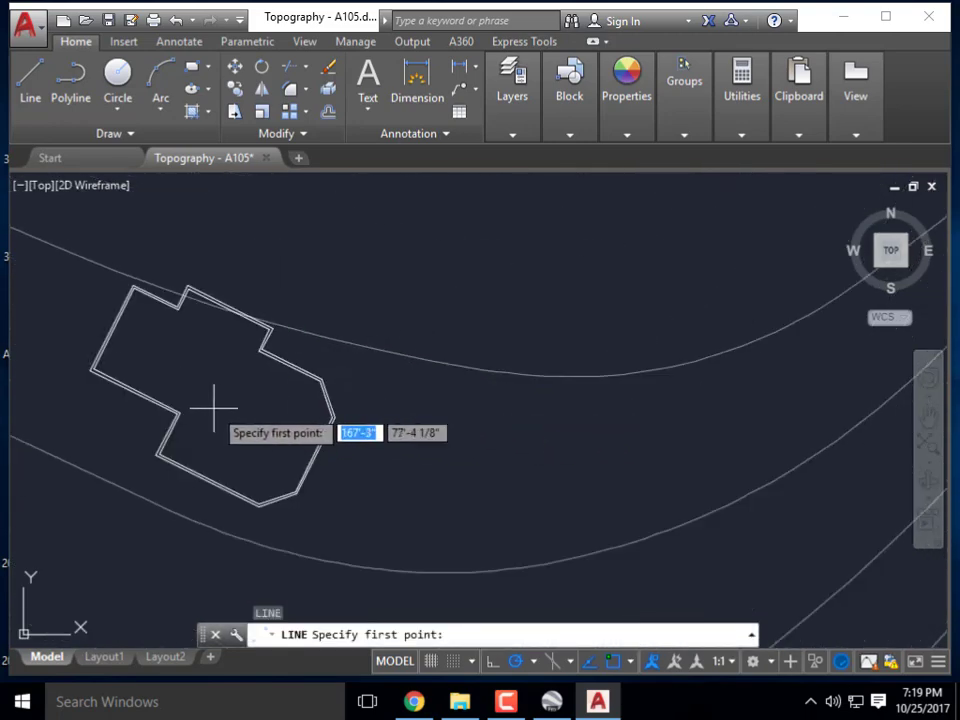
{"action": "scroll", "coordinate": [214, 403], "scroll_direction": "up", "scroll_amount": 2}
{"action": "left_click", "coordinate": [374, 285]}
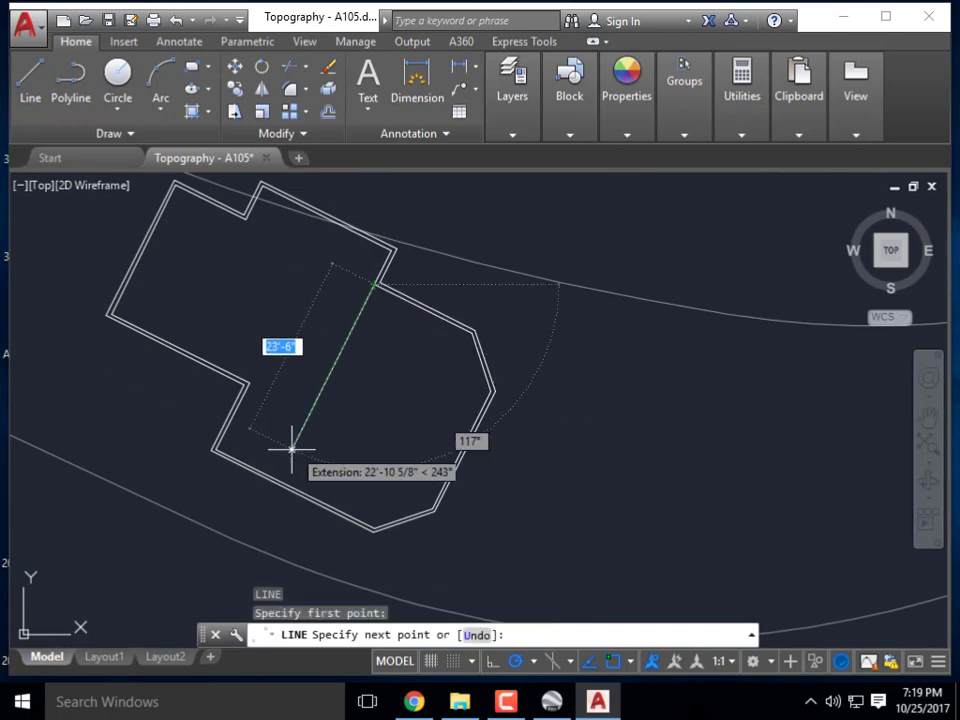
{"action": "left_click", "coordinate": [279, 483]}
{"action": "key", "text": "Escape"}
Try to draw a second parallel line from the outer corner of the upper notch to the opposite wall.
{"action": "key", "text": "Return"}
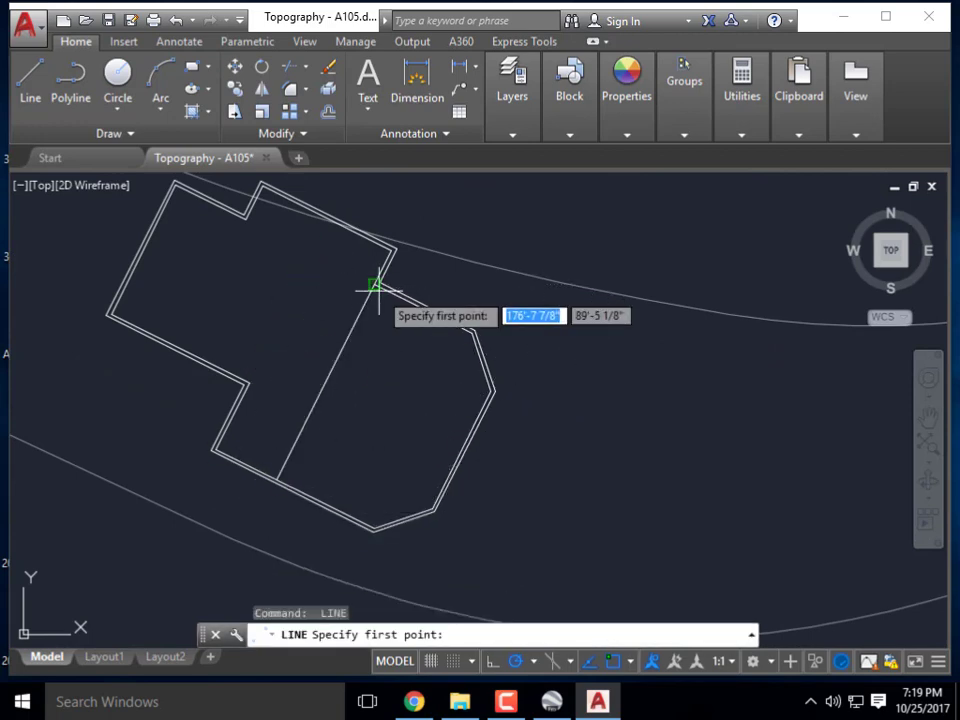
{"action": "scroll", "coordinate": [375, 268], "scroll_direction": "up", "scroll_amount": 3}
{"action": "left_click", "coordinate": [374, 264]}
{"action": "scroll", "coordinate": [374, 264], "scroll_direction": "down", "scroll_amount": 4}
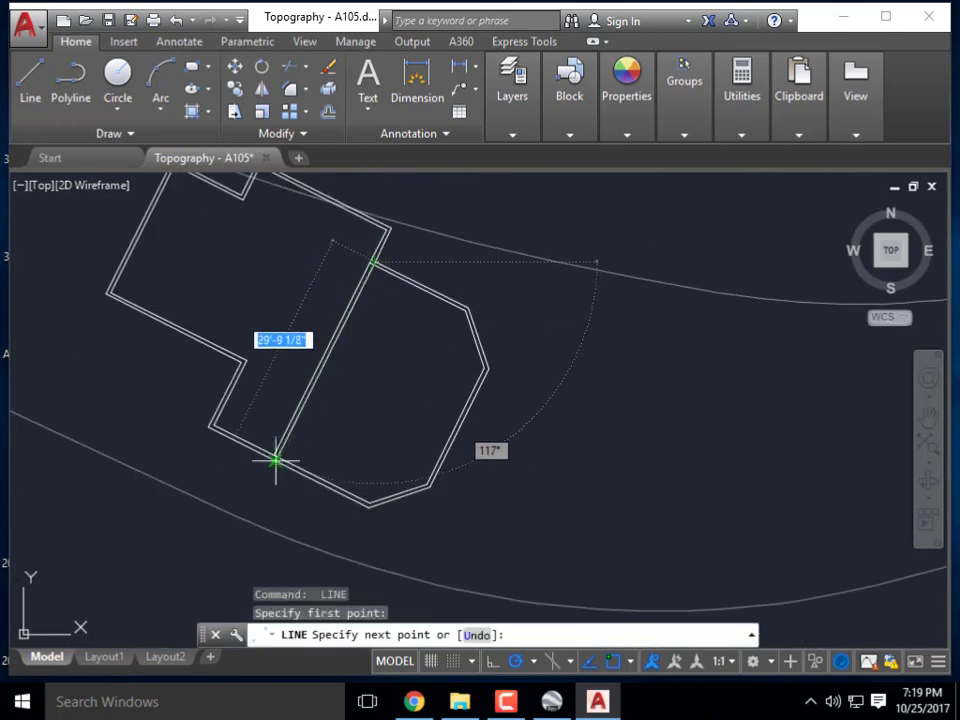
{"action": "scroll", "coordinate": [274, 456], "scroll_direction": "up", "scroll_amount": 4}
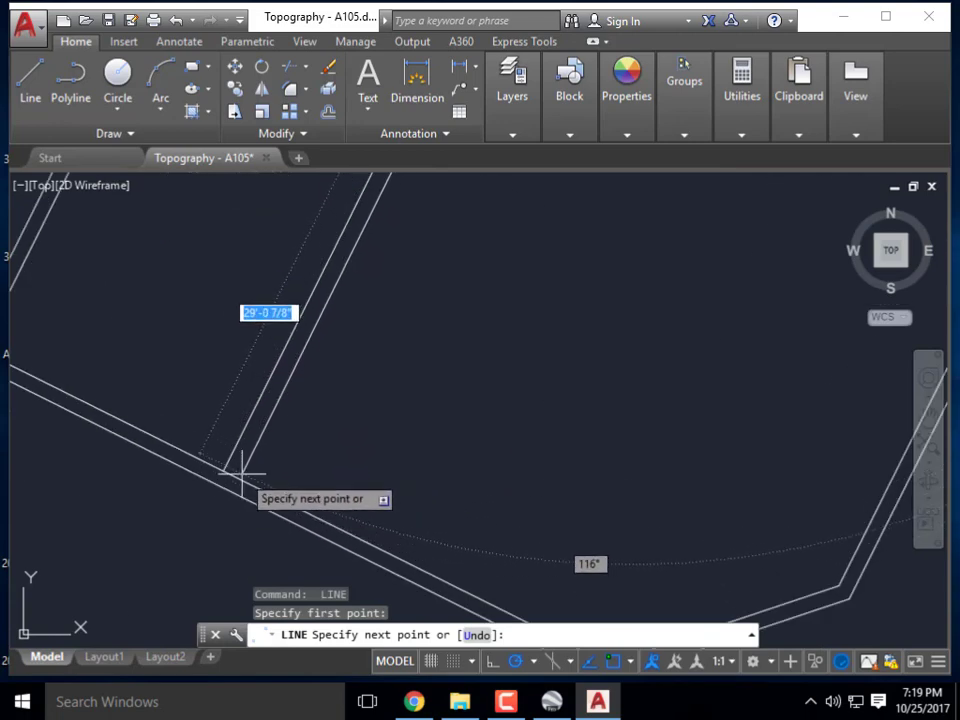
{"action": "left_click", "coordinate": [242, 486]}
{"action": "scroll", "coordinate": [323, 421], "scroll_direction": "down", "scroll_amount": 5}
{"action": "key", "text": "Escape"}
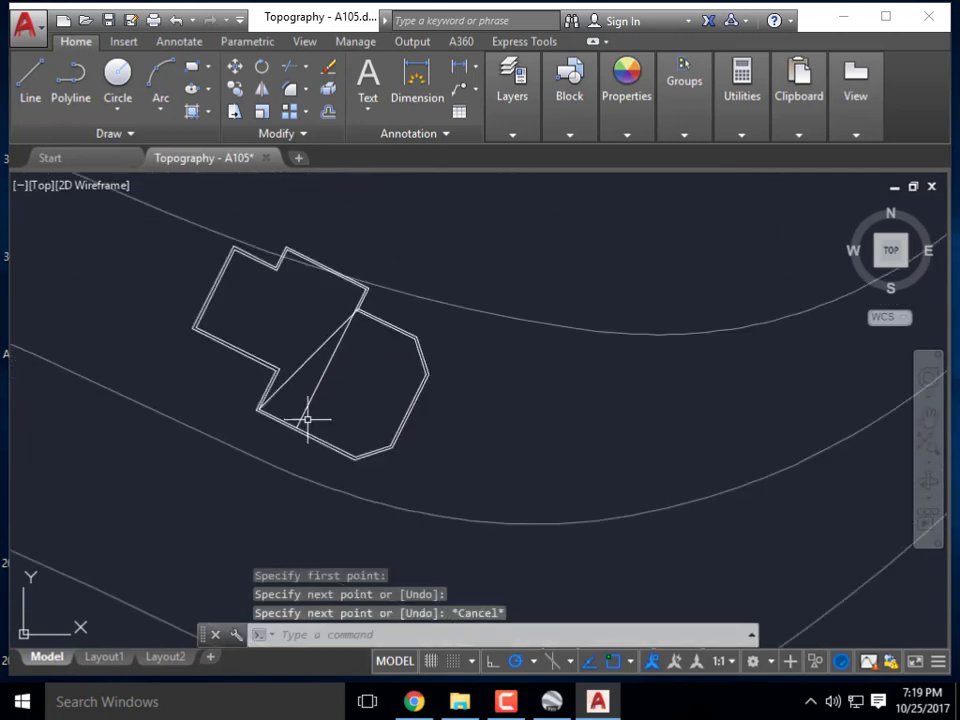
Undo both interior lines drawn across the building.
{"action": "scroll", "coordinate": [305, 405], "scroll_direction": "up", "scroll_amount": 4}
{"action": "key", "text": "ctrl+z"}
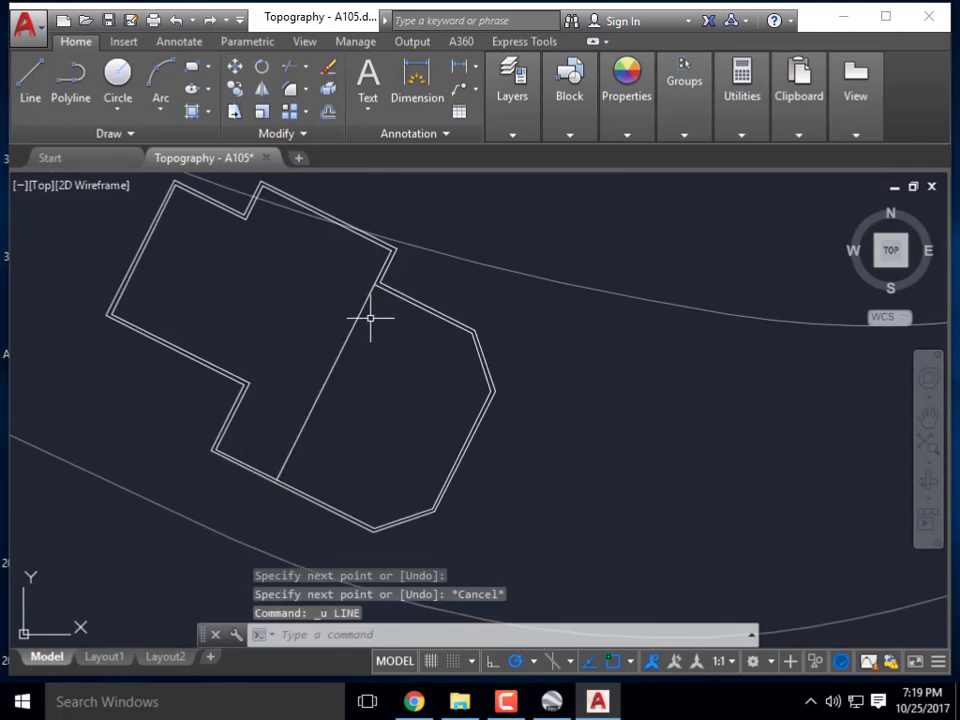
{"action": "type", "text": "u"}
{"action": "key", "text": "Return"}
{"action": "scroll", "coordinate": [380, 319], "scroll_direction": "down", "scroll_amount": 5}
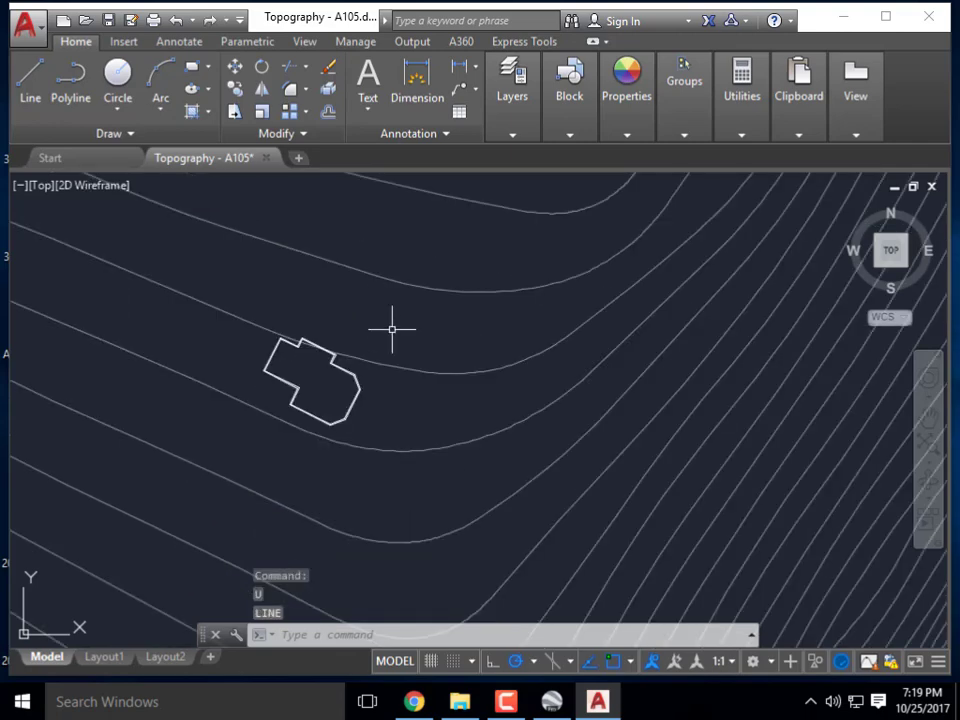
{"action": "scroll", "coordinate": [328, 386], "scroll_direction": "up", "scroll_amount": 5}
{"action": "type", "text": "l"}
{"action": "key", "text": "Return"}
{"action": "scroll", "coordinate": [305, 320], "scroll_direction": "up", "scroll_amount": 4}
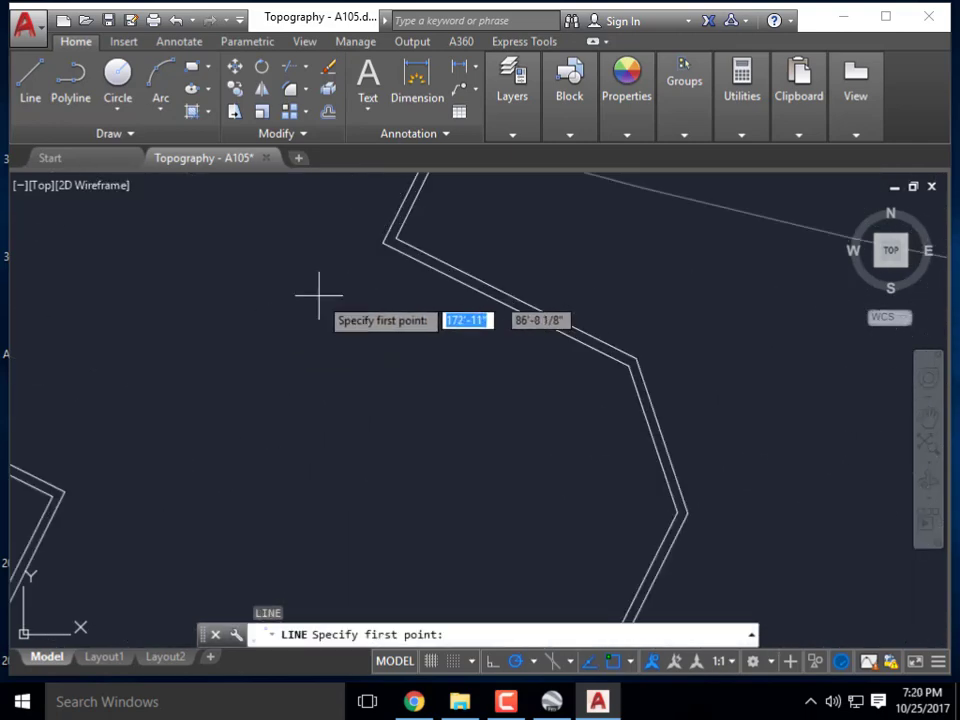
{"action": "left_click", "coordinate": [381, 242]}
{"action": "scroll", "coordinate": [381, 242], "scroll_direction": "down", "scroll_amount": 4}
{"action": "scroll", "coordinate": [277, 430], "scroll_direction": "up", "scroll_amount": 2}
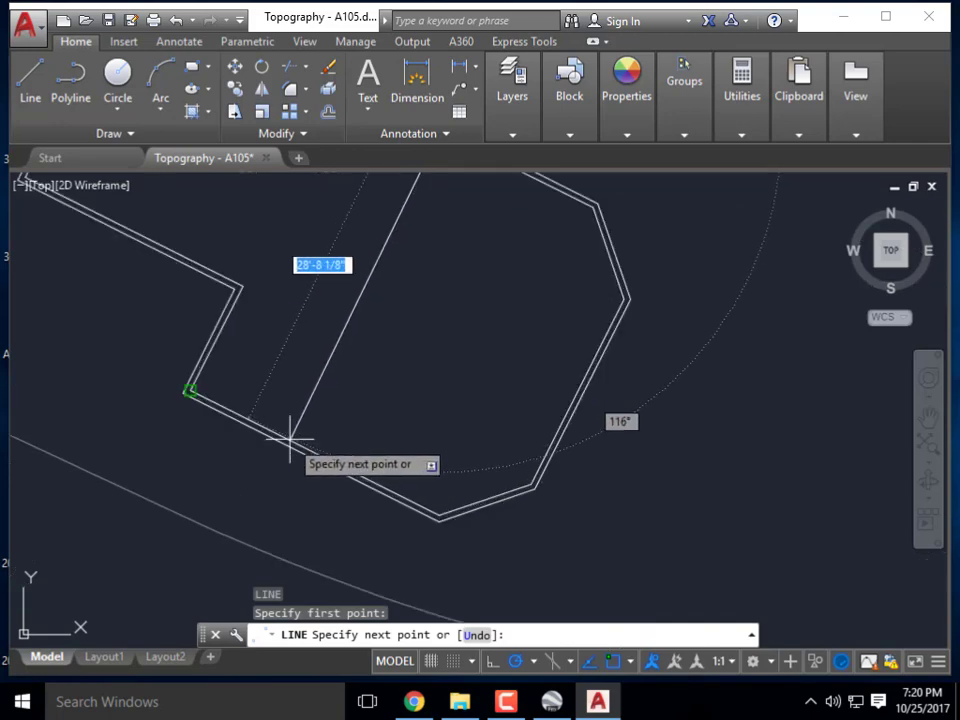
{"action": "key", "text": "Escape"}
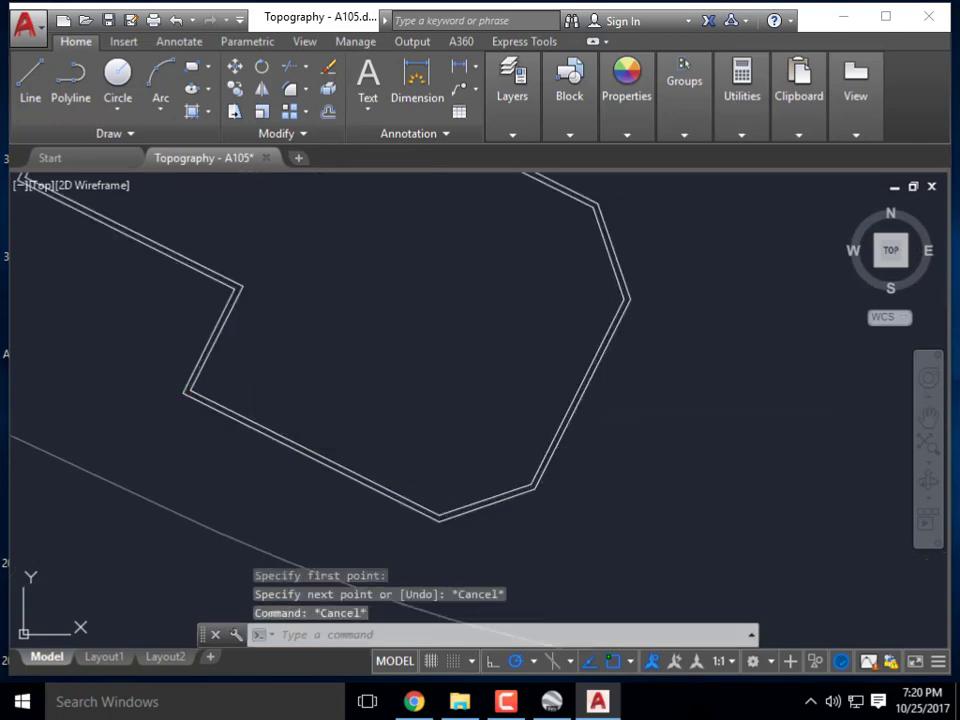
Turn on the Perpendicular object snap in the drafting settings.
{"action": "type", "text": "os"}
{"action": "key", "text": "Return"}
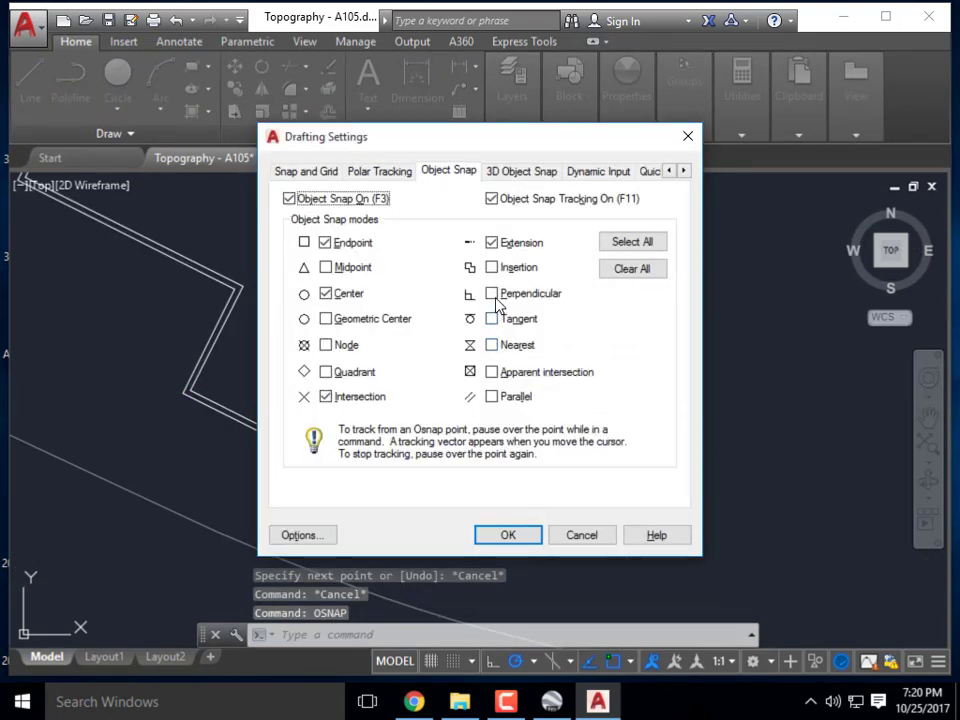
{"action": "left_click", "coordinate": [507, 530]}
Draw the two parallel faces of an interior wall from the upper notch's inner and outer corners perpendicular to the opposite wall.
{"action": "type", "text": "l"}
{"action": "key", "text": "Return"}
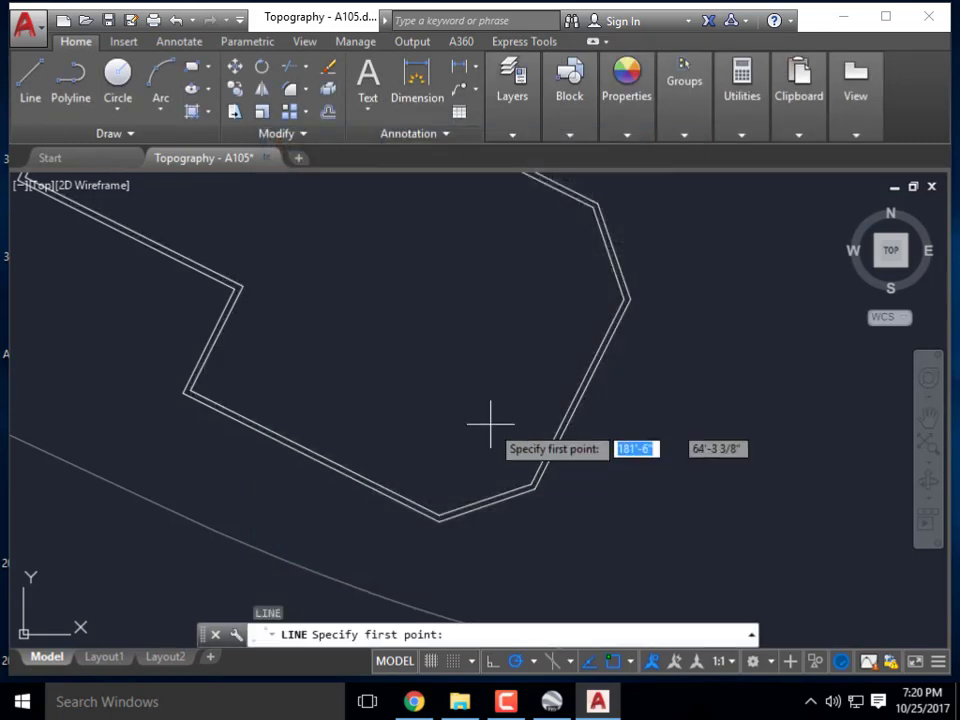
{"action": "middle_click_drag", "start_coordinate": [433, 314], "coordinate": [445, 416]}
{"action": "left_click", "coordinate": [452, 230]}
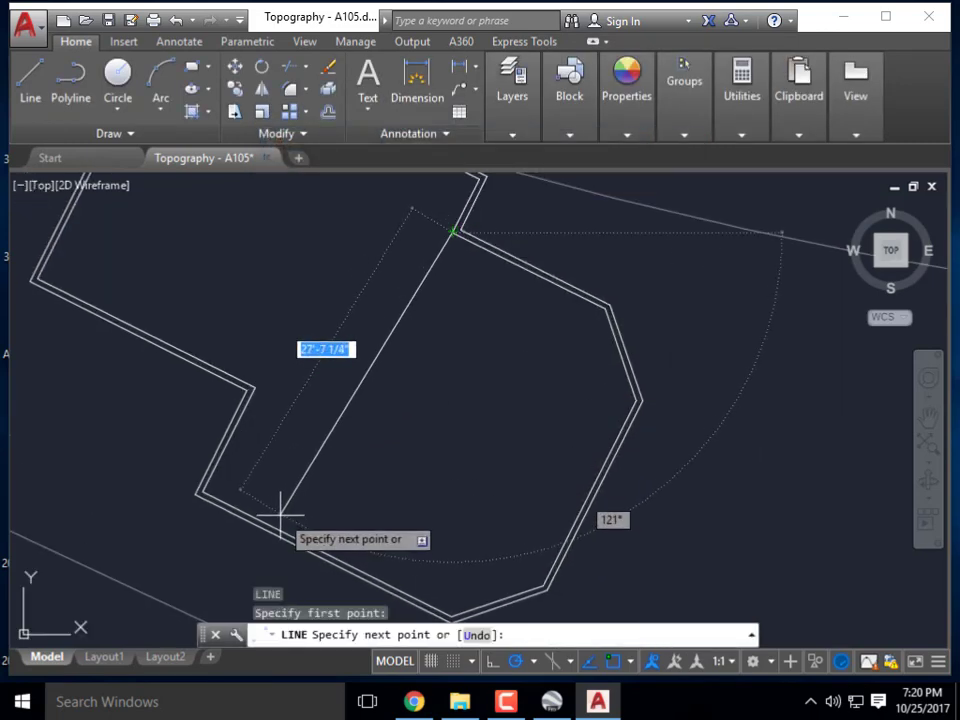
{"action": "left_click", "coordinate": [295, 541]}
{"action": "key", "text": "Escape"}
{"action": "key", "text": "Return"}
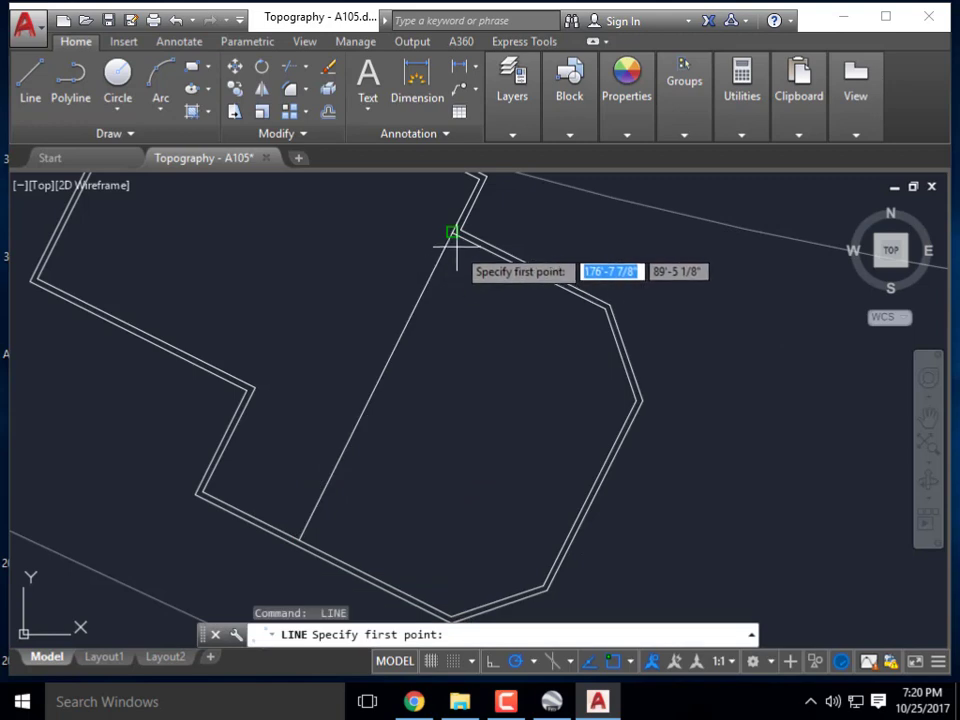
{"action": "left_click", "coordinate": [460, 230]}
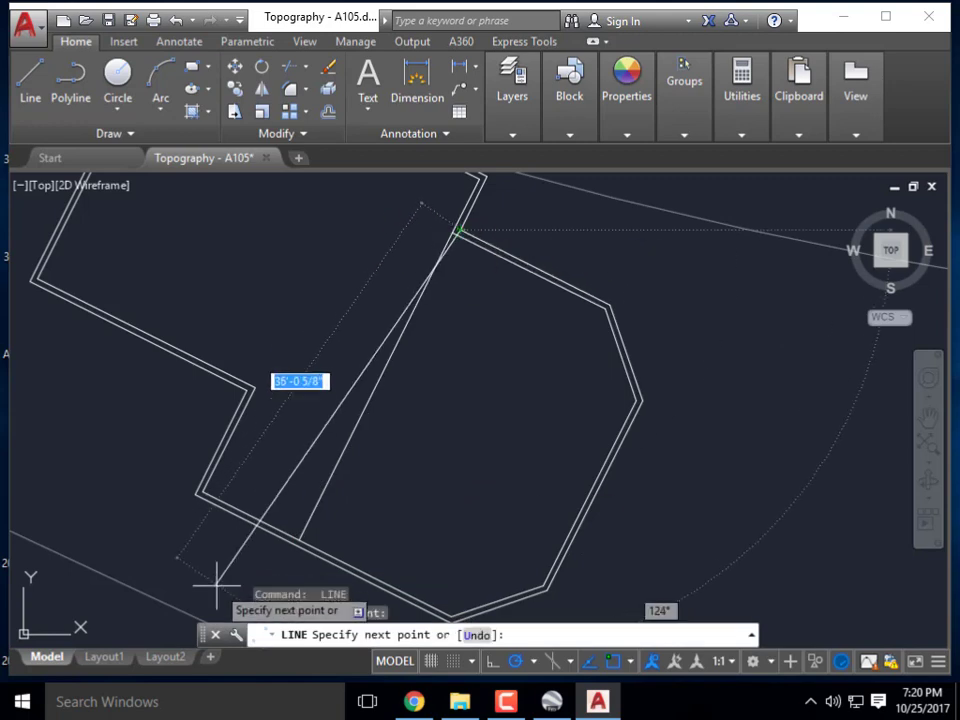
{"action": "left_click", "coordinate": [304, 543]}
{"action": "key", "text": "Escape"}
Draw four freehand lines at different angles around the interior wall, three of them crossing it and all overlapping one another.
{"action": "key", "text": "Return"}
{"action": "left_click", "coordinate": [261, 415]}
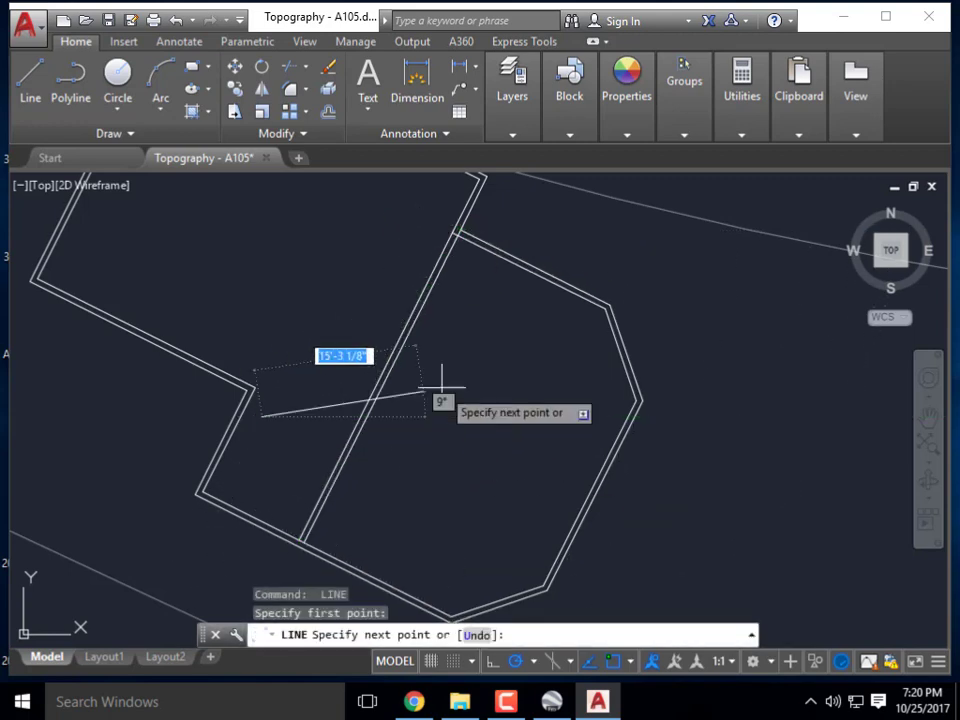
{"action": "key", "text": "Escape"}
{"action": "left_click", "coordinate": [444, 503]}
{"action": "key", "text": "Escape"}
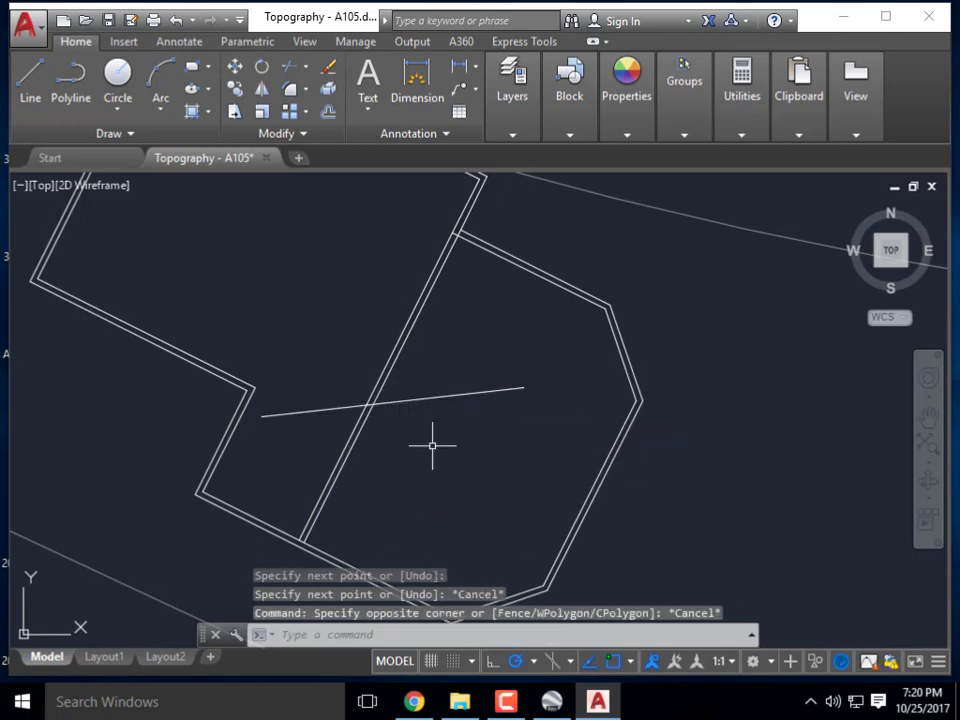
{"action": "key", "text": "Return"}
{"action": "left_click", "coordinate": [427, 449]}
{"action": "left_click", "coordinate": [357, 238]}
{"action": "key", "text": "Escape"}
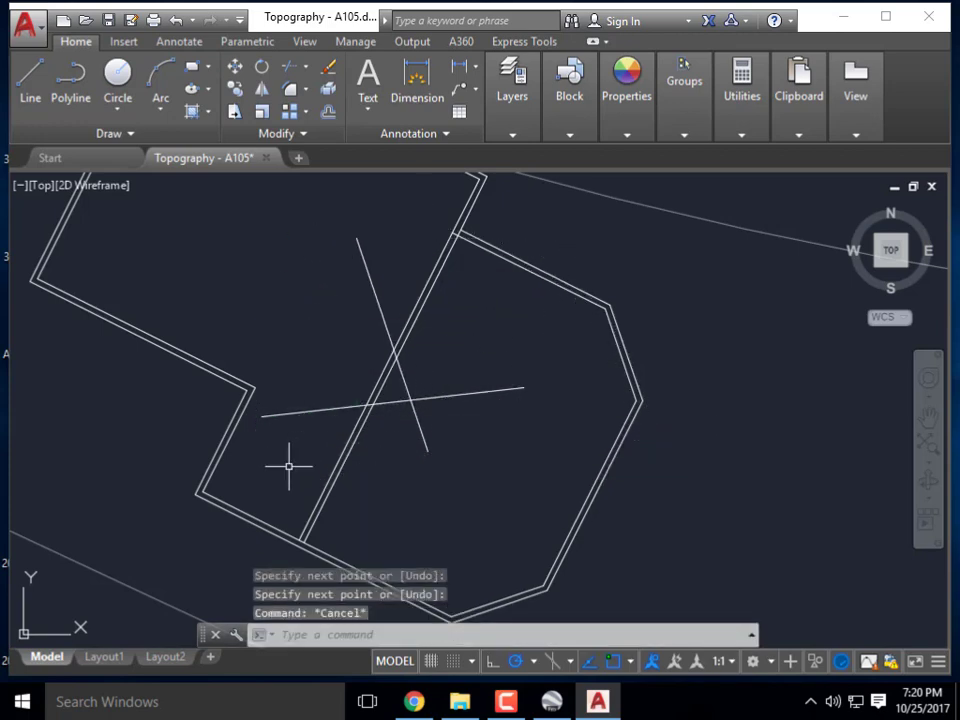
{"action": "key", "text": "Return"}
{"action": "left_click", "coordinate": [289, 463]}
{"action": "left_click", "coordinate": [399, 224]}
{"action": "key", "text": "Escape"}
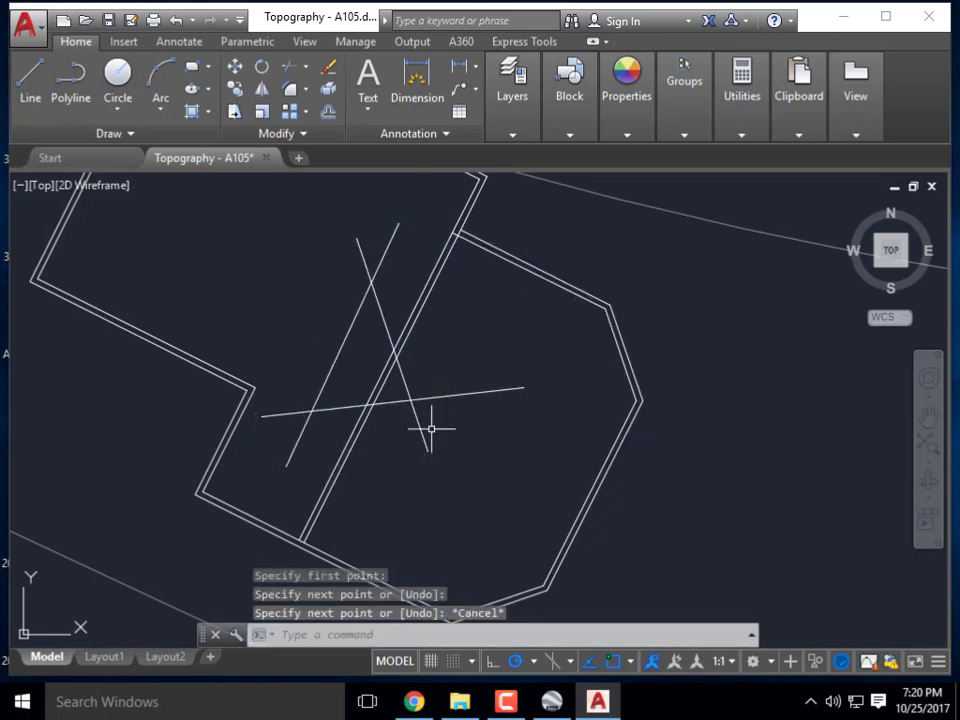
{"action": "key", "text": "Return"}
{"action": "left_click", "coordinate": [467, 423]}
{"action": "left_click", "coordinate": [275, 302]}
{"action": "key", "text": "Escape"}
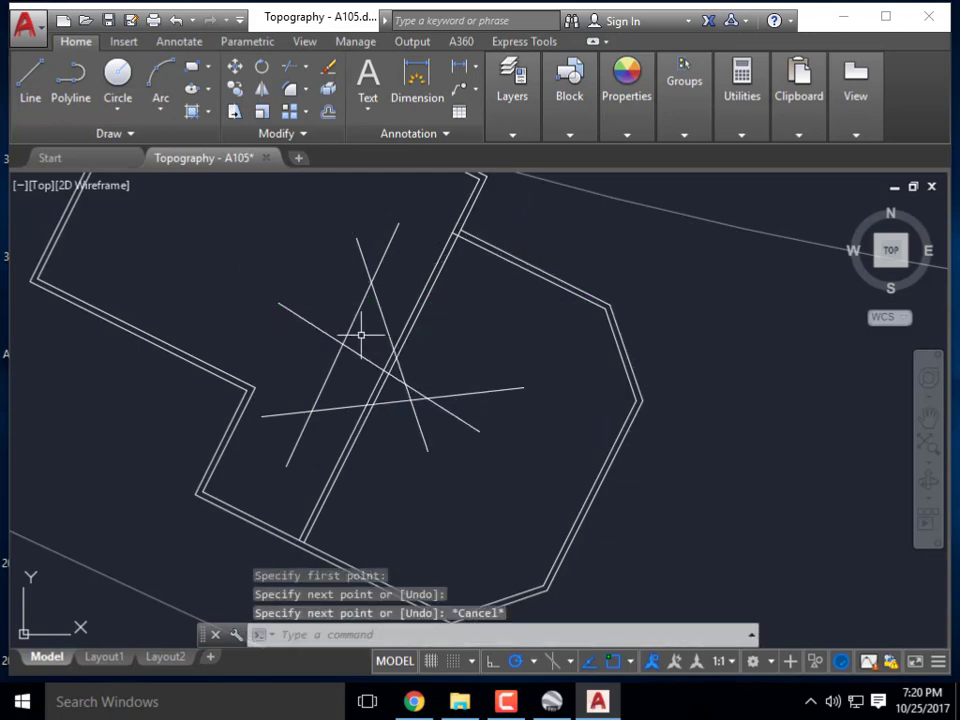
{"action": "scroll", "coordinate": [398, 333], "scroll_direction": "down", "scroll_amount": 4}
{"action": "scroll", "coordinate": [398, 333], "scroll_direction": "up", "scroll_amount": 5}
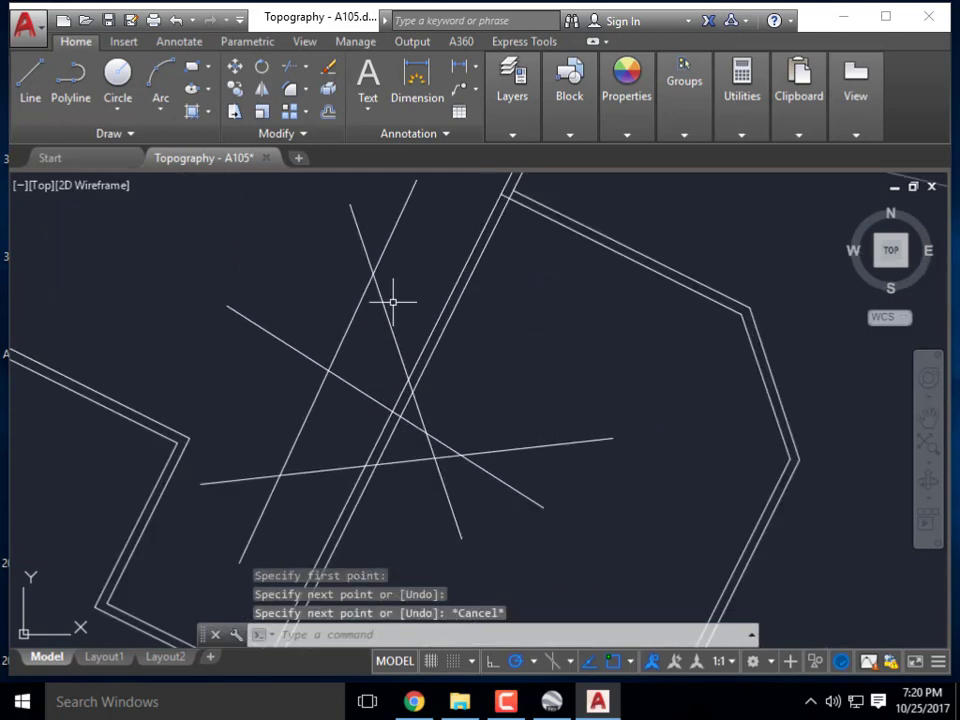
{"action": "scroll", "coordinate": [399, 317], "scroll_direction": "down", "scroll_amount": 5}
{"action": "scroll", "coordinate": [399, 336], "scroll_direction": "up", "scroll_amount": 5}
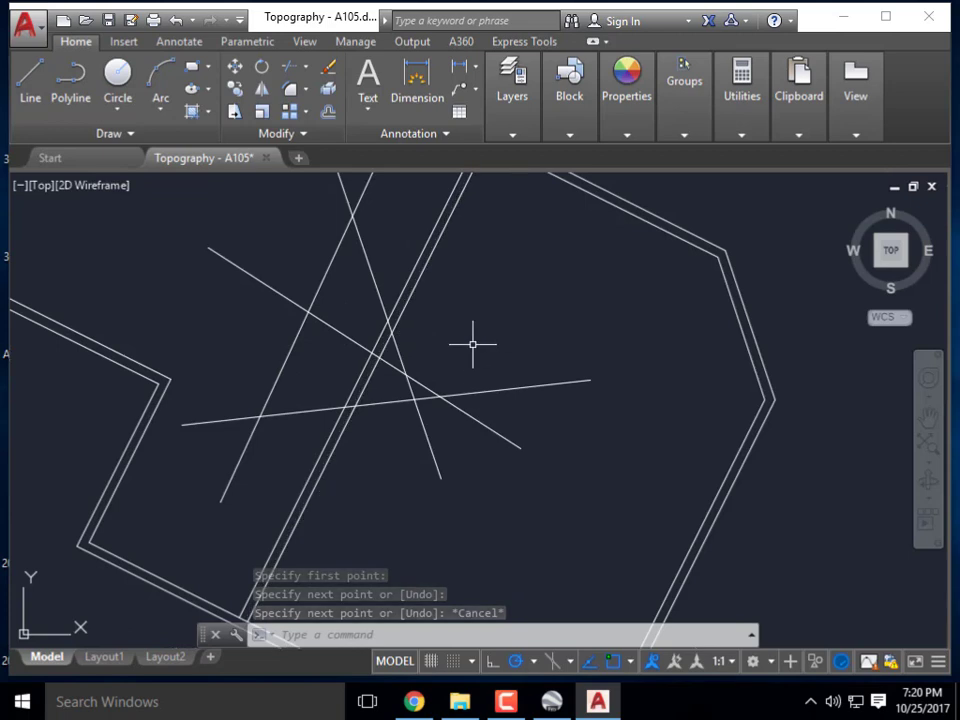
{"action": "scroll", "coordinate": [476, 343], "scroll_direction": "down", "scroll_amount": 2}
{"action": "middle_click_drag", "start_coordinate": [475, 352], "coordinate": [411, 402]}
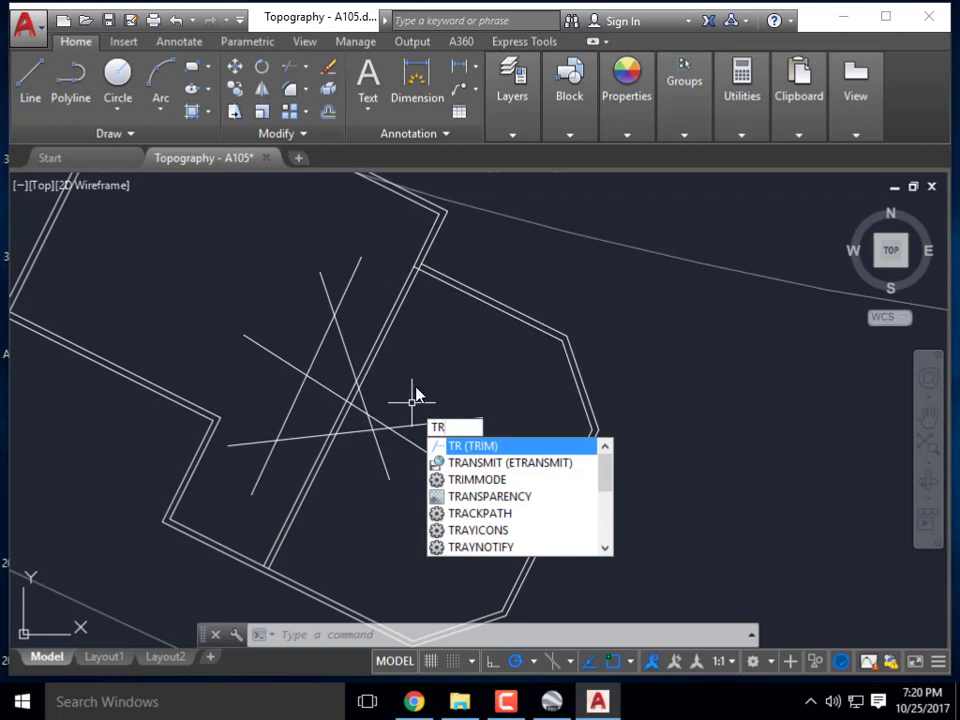
{"action": "key", "text": "Return"}
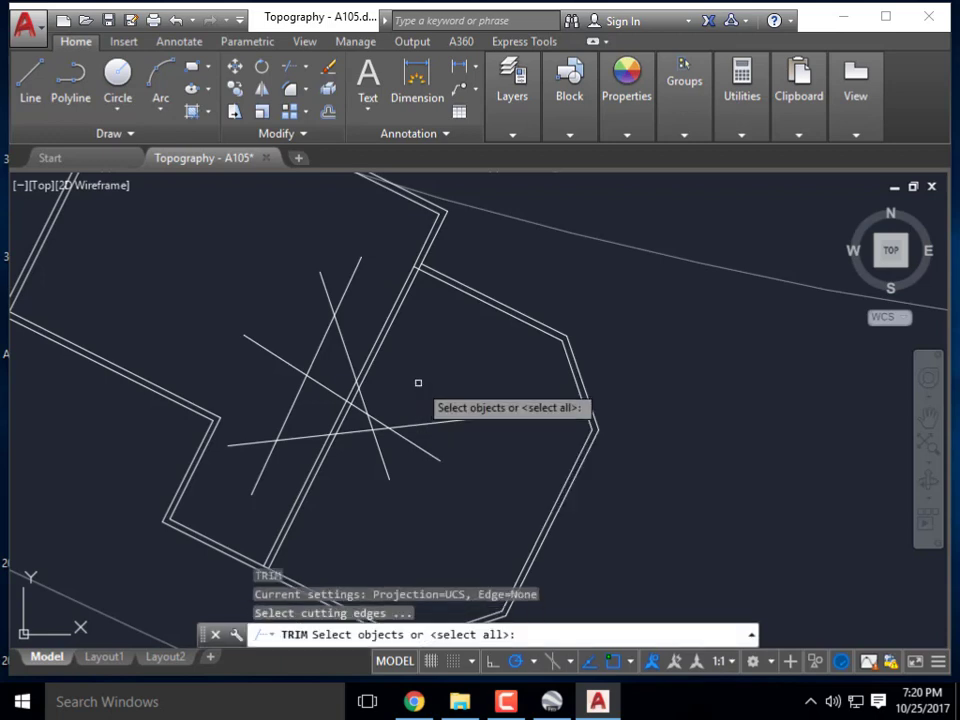
{"action": "scroll", "coordinate": [337, 456], "scroll_direction": "down", "scroll_amount": 2}
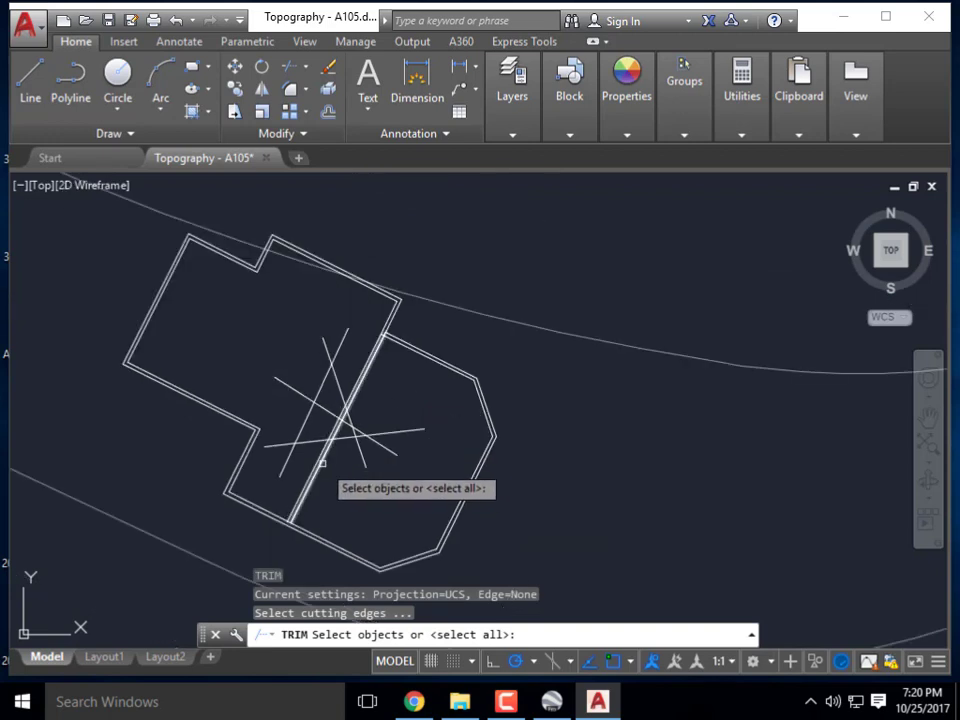
{"action": "scroll", "coordinate": [331, 407], "scroll_direction": "up", "scroll_amount": 1}
{"action": "scroll", "coordinate": [331, 407], "scroll_direction": "up", "scroll_amount": 4}
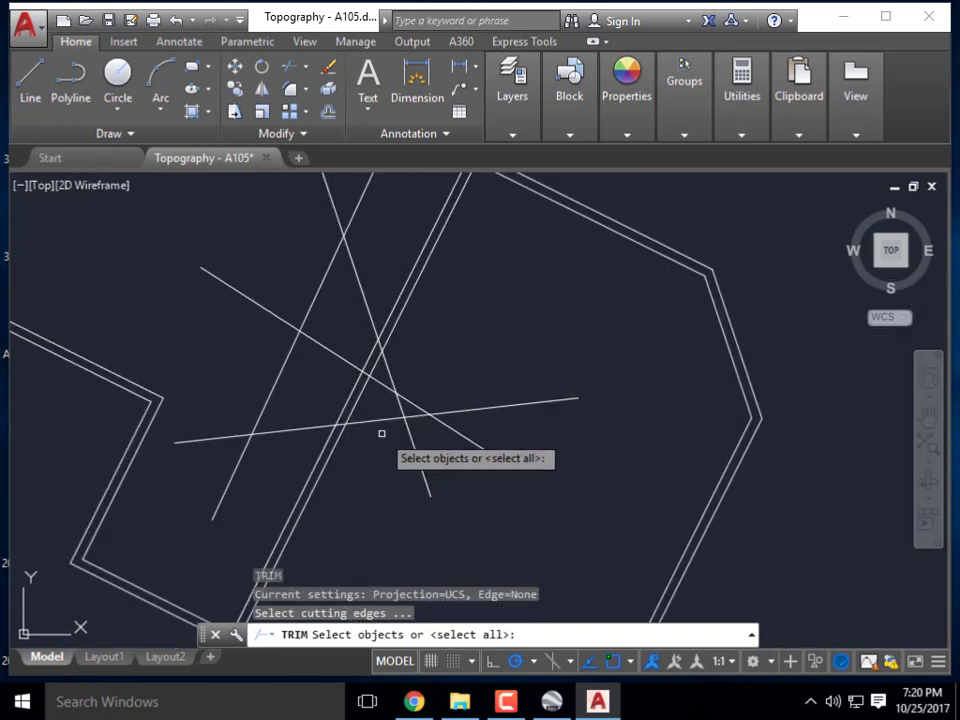
{"action": "middle_click_drag", "start_coordinate": [293, 347], "coordinate": [270, 384]}
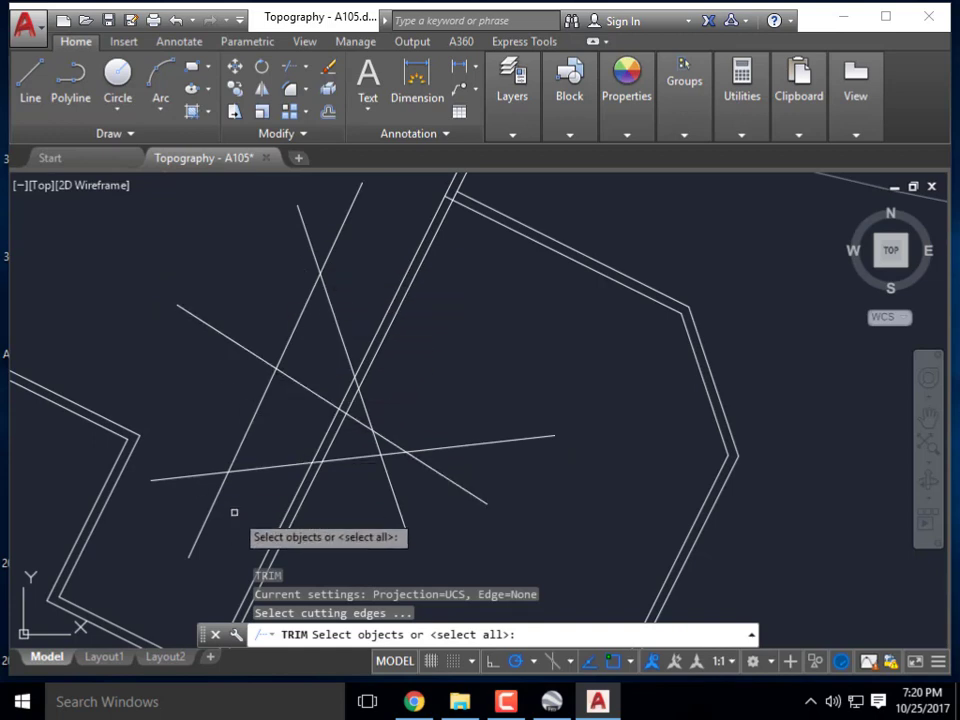
{"action": "middle_click_drag", "start_coordinate": [434, 292], "coordinate": [399, 239]}
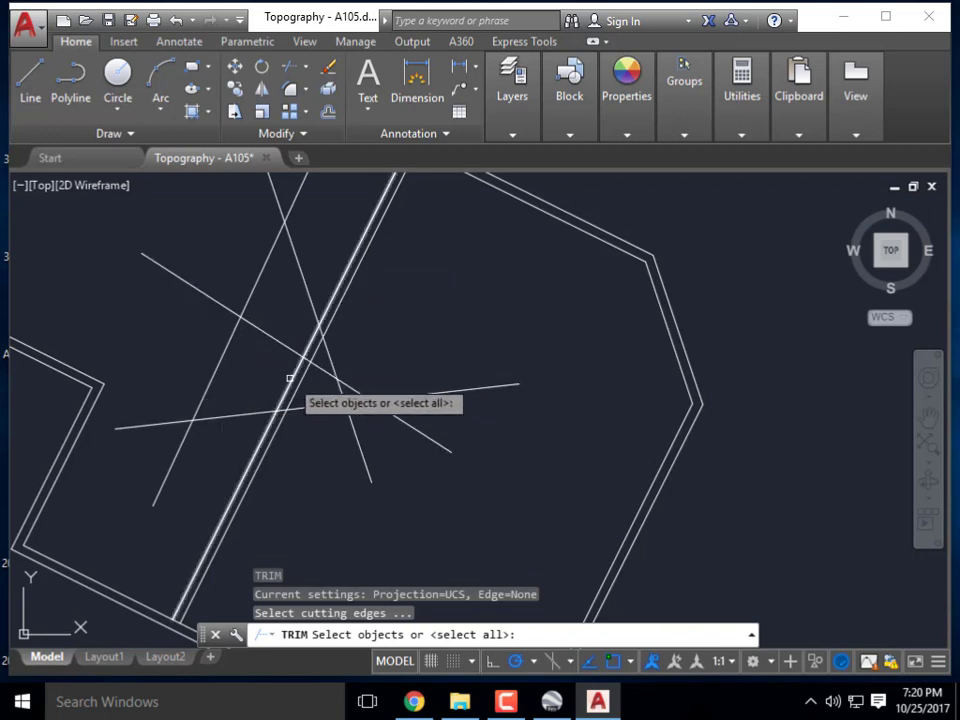
{"action": "scroll", "coordinate": [289, 381], "scroll_direction": "down", "scroll_amount": 2}
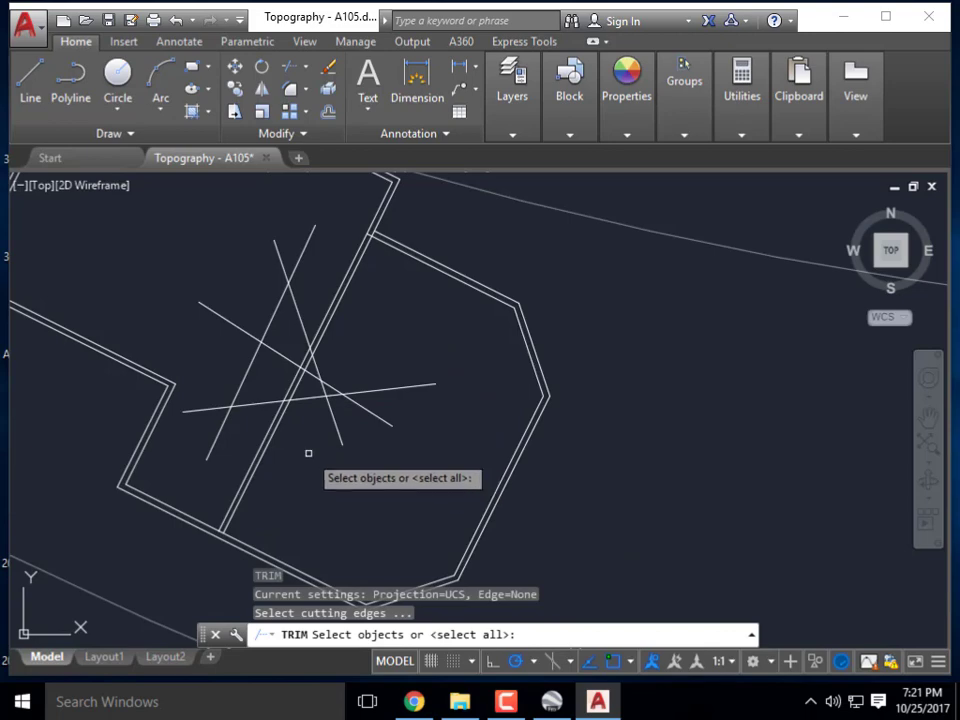
{"action": "key", "text": "Escape"}
{"action": "key", "text": "Escape"}
Try shortening the interior wall's outer line by moving its lower endpoint up to a crossing line, and undo the change.
{"action": "scroll", "coordinate": [276, 435], "scroll_direction": "up", "scroll_amount": 4}
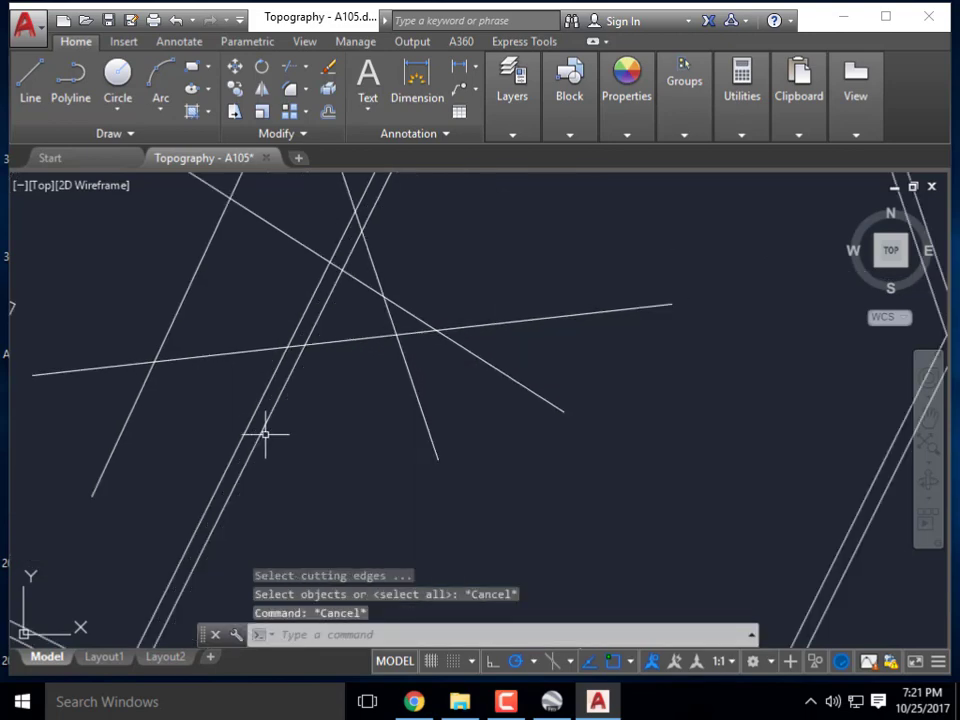
{"action": "left_click", "coordinate": [265, 434]}
{"action": "scroll", "coordinate": [250, 445], "scroll_direction": "down", "scroll_amount": 2}
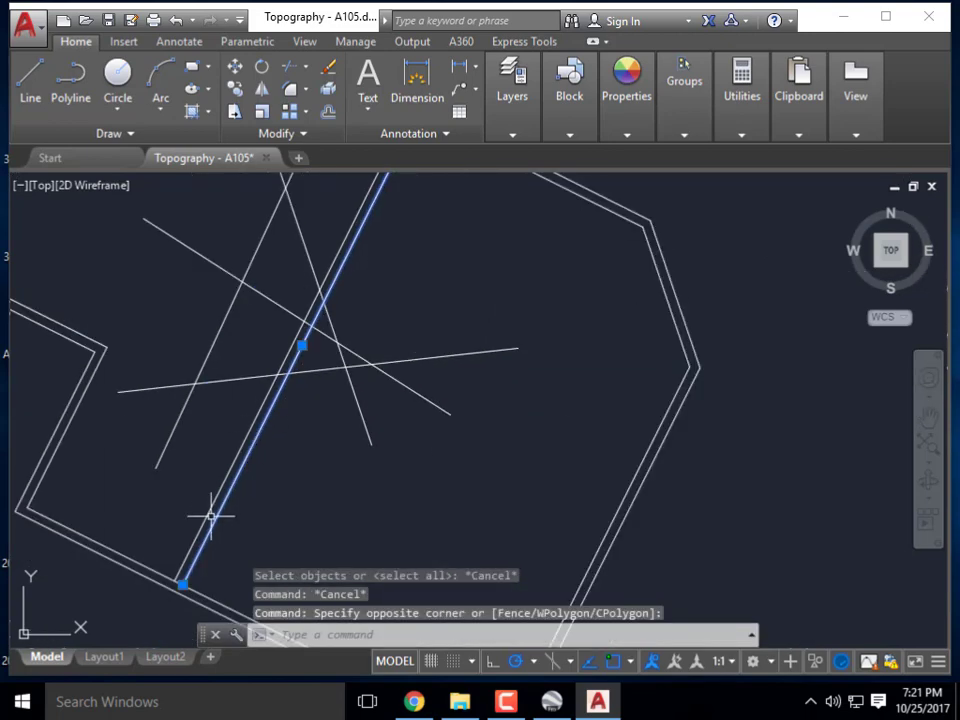
{"action": "left_click", "coordinate": [183, 586]}
{"action": "left_click", "coordinate": [318, 298]}
{"action": "key", "text": "Escape"}
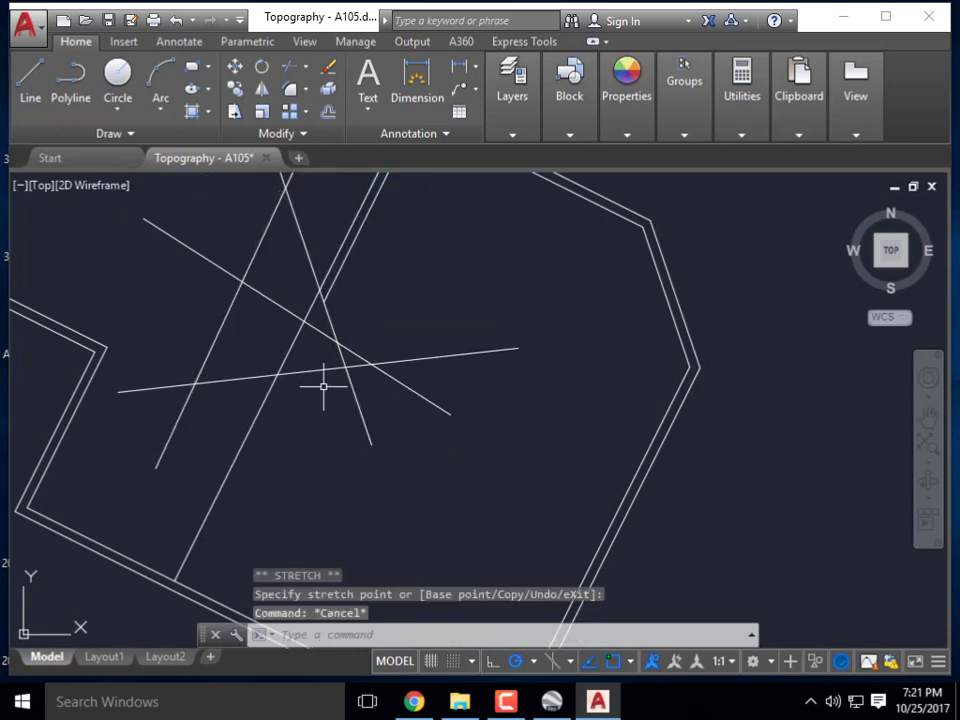
{"action": "key", "text": "ctrl+z"}
{"action": "scroll", "coordinate": [343, 390], "scroll_direction": "down", "scroll_amount": 2}
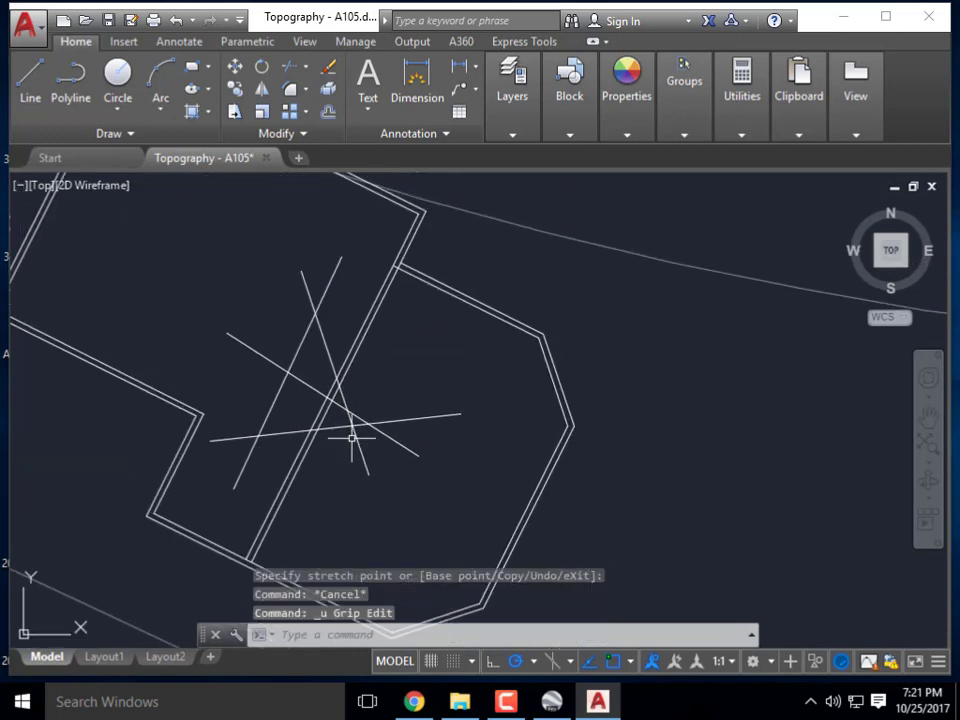
Trim both interior wall lines between the crossing freehand lines, plus the downward-sloping diagonal's middle sections, using the wall and all four freehand lines as cutting edges.
{"action": "key", "text": "Return"}
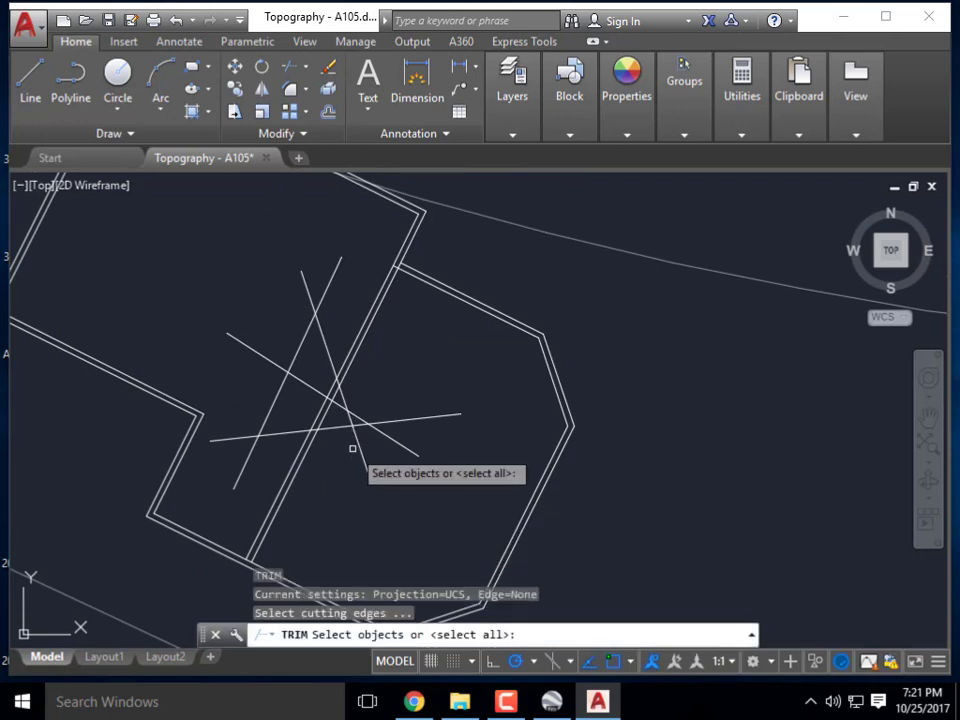
{"action": "left_click", "coordinate": [430, 475]}
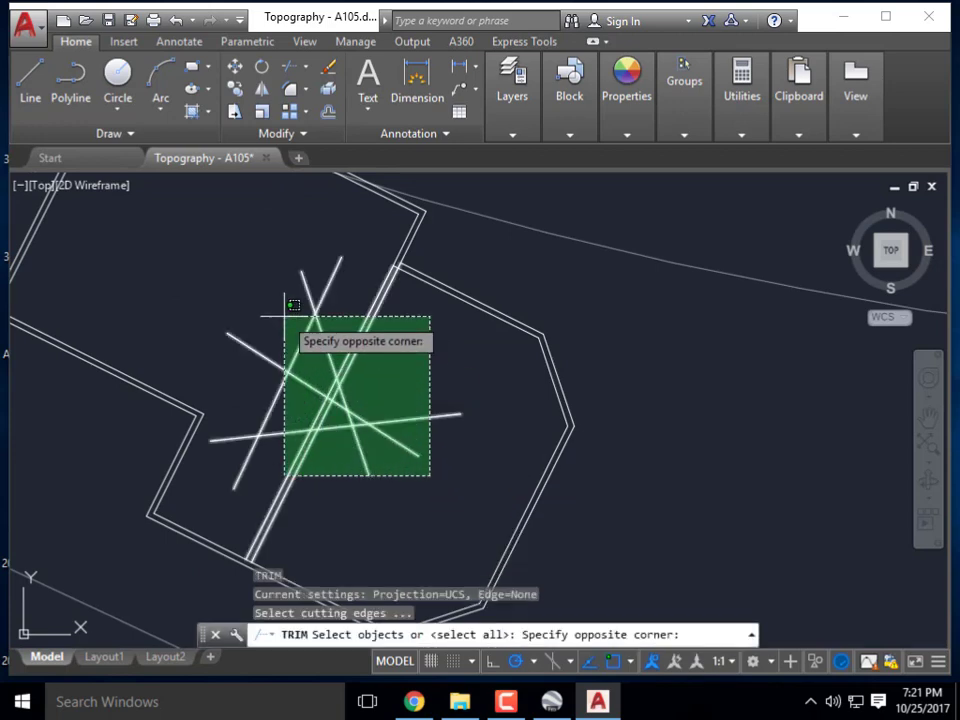
{"action": "left_click", "coordinate": [226, 289]}
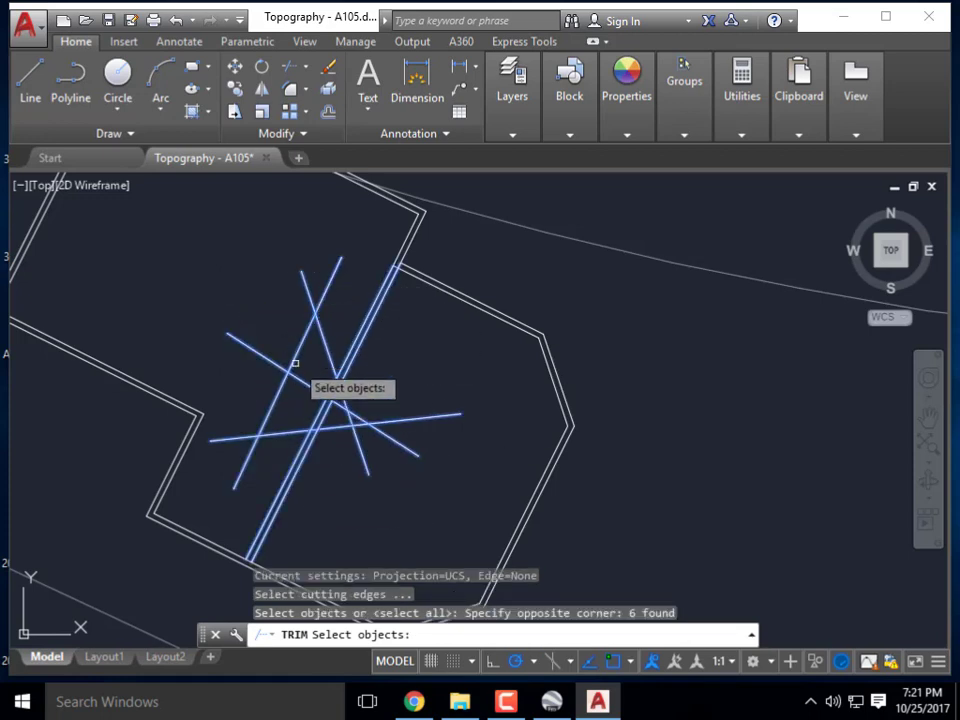
{"action": "scroll", "coordinate": [272, 398], "scroll_direction": "up", "scroll_amount": 2}
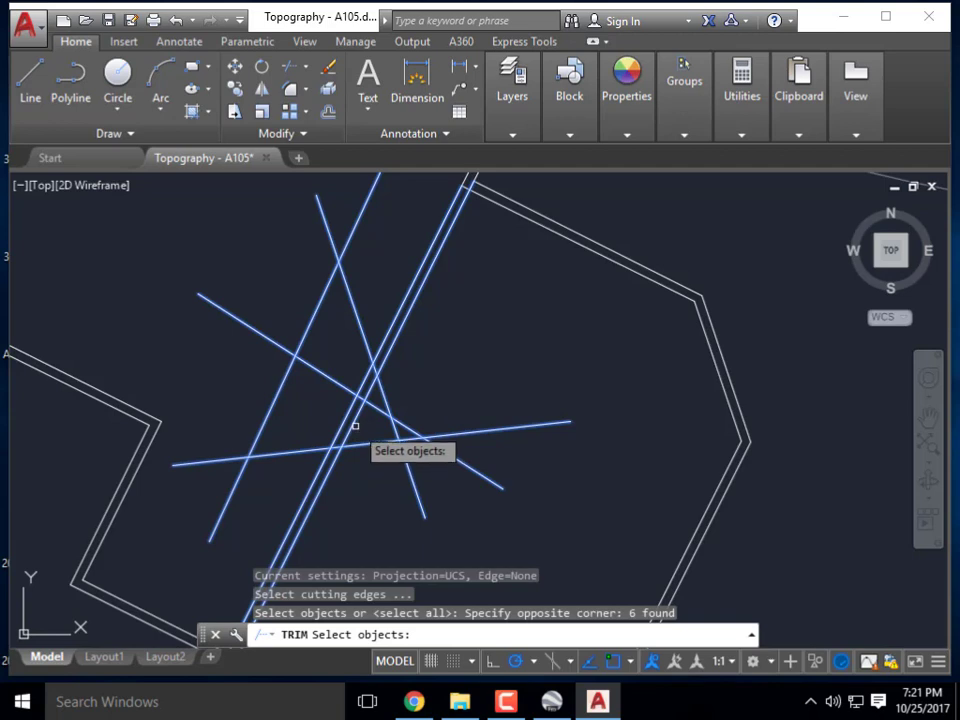
{"action": "middle_click_drag", "start_coordinate": [396, 400], "coordinate": [373, 355]}
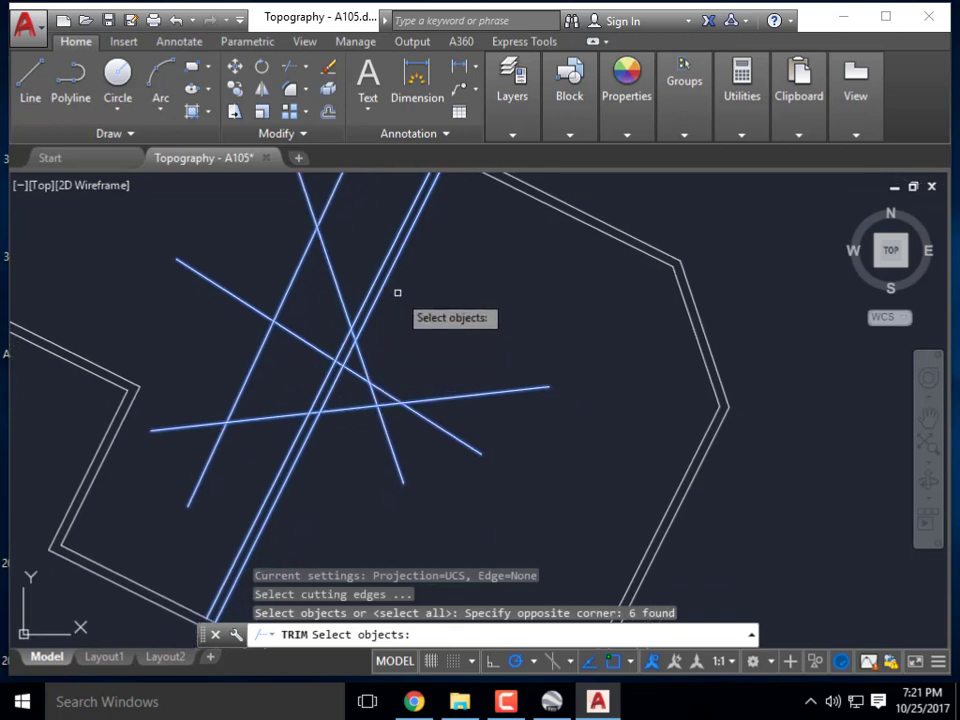
{"action": "scroll", "coordinate": [392, 339], "scroll_direction": "down", "scroll_amount": 2}
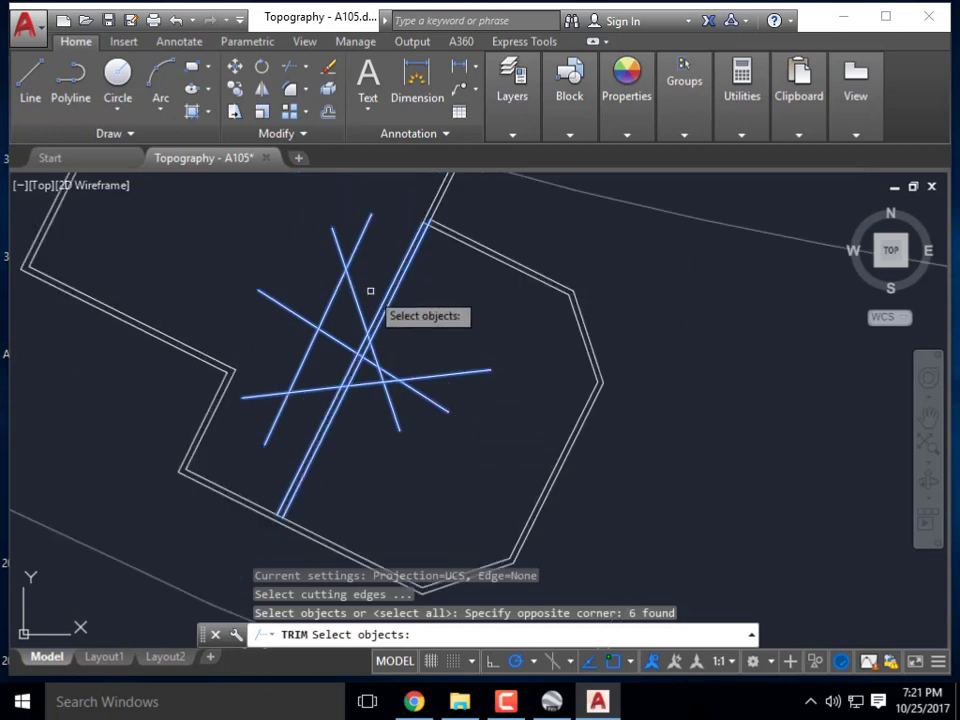
{"action": "key", "text": "Return"}
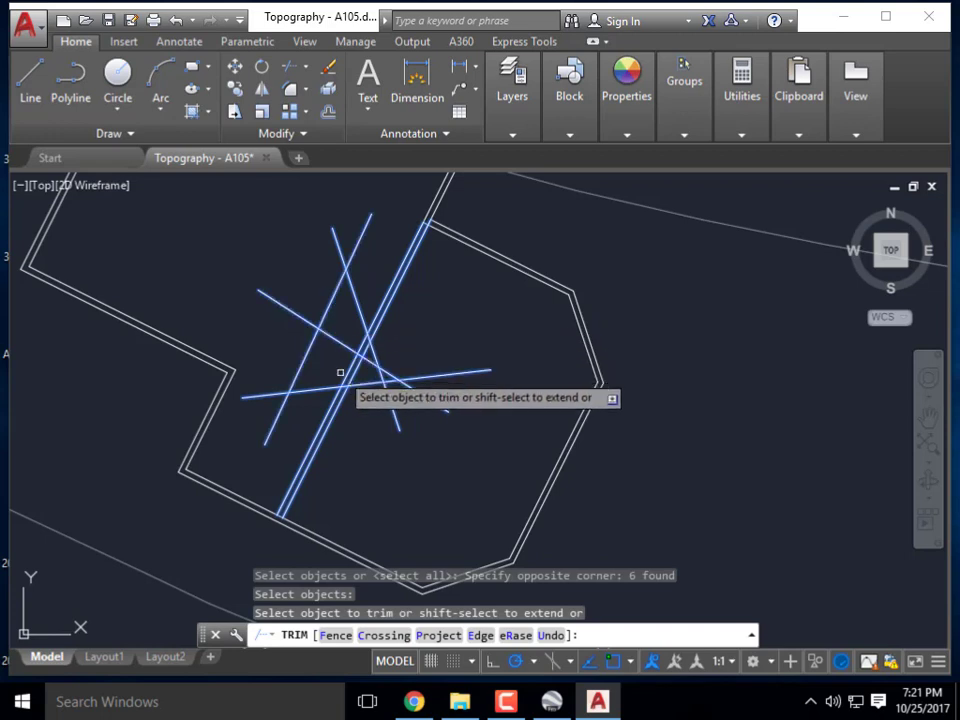
{"action": "scroll", "coordinate": [341, 372], "scroll_direction": "up", "scroll_amount": 4}
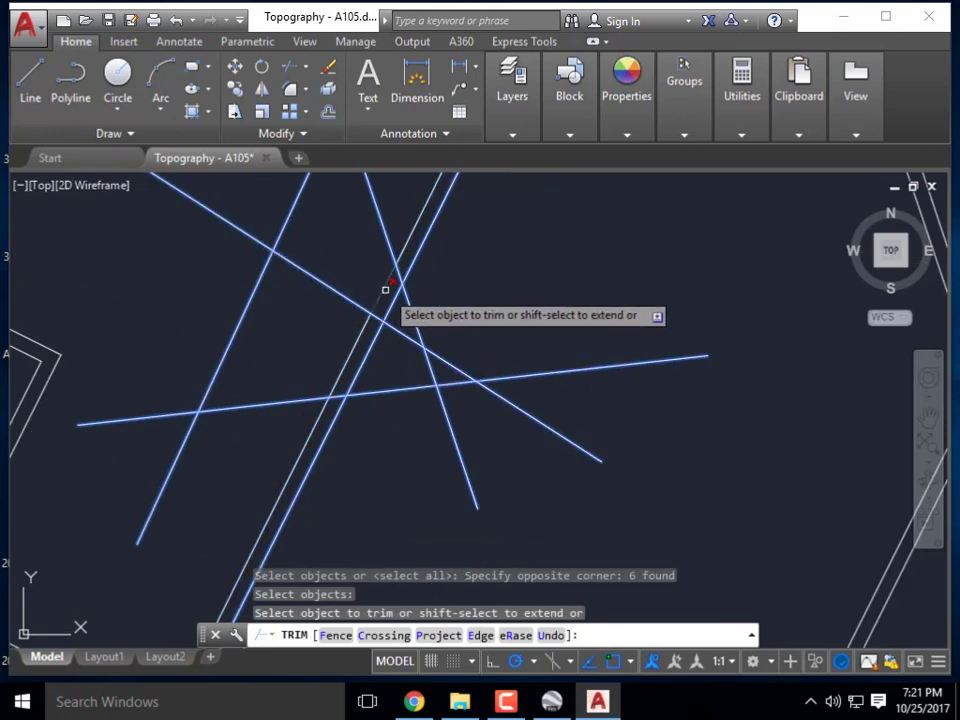
{"action": "left_click", "coordinate": [335, 291]}
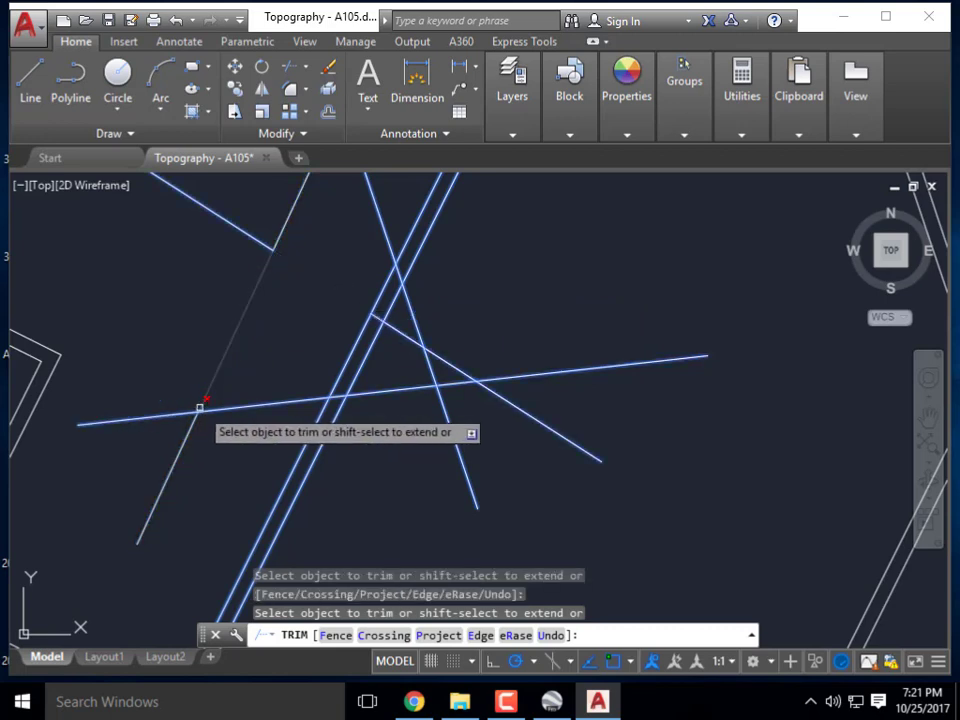
{"action": "left_click", "coordinate": [356, 339]}
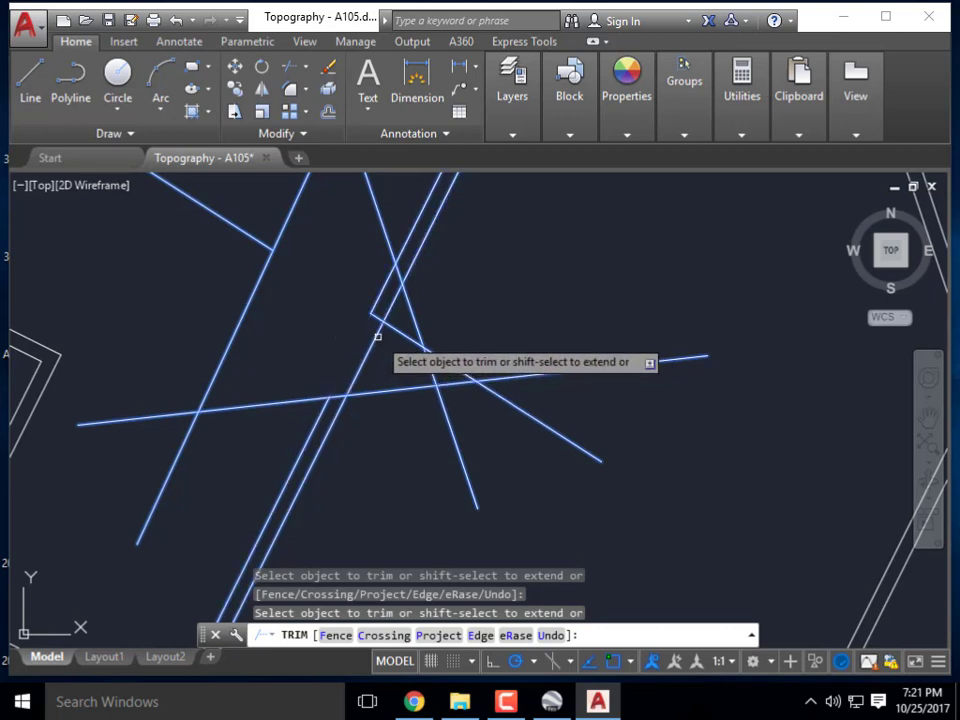
{"action": "left_click", "coordinate": [402, 333]}
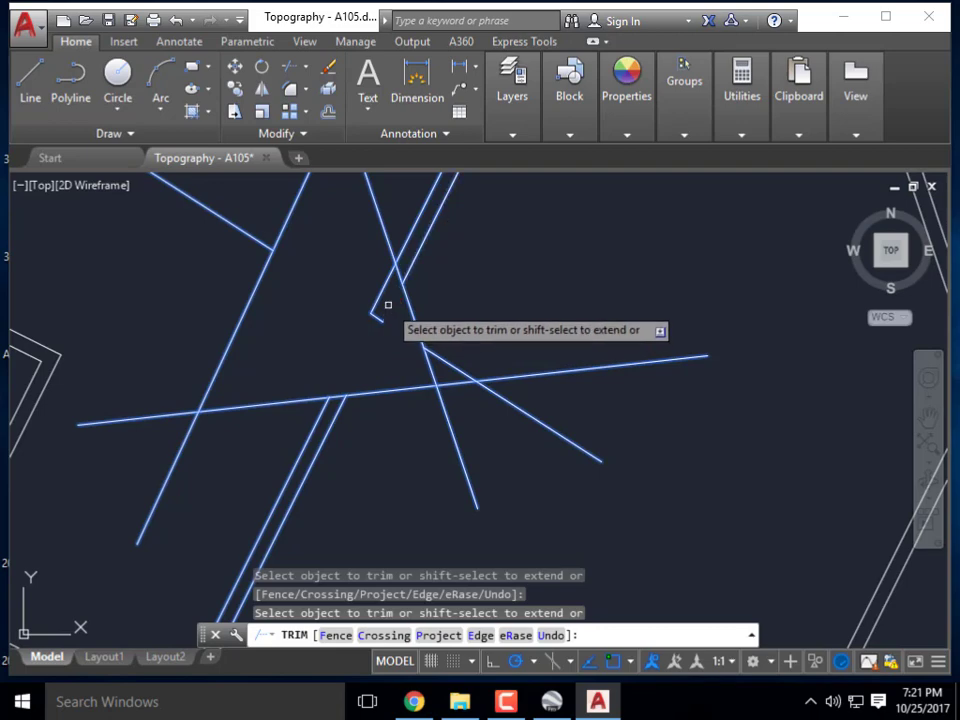
End the trim and erase the short leftover diagonal stub in the gap of the interior wall.
{"action": "scroll", "coordinate": [371, 369], "scroll_direction": "down", "scroll_amount": 2}
{"action": "middle_click_drag", "start_coordinate": [371, 369], "coordinate": [356, 449]}
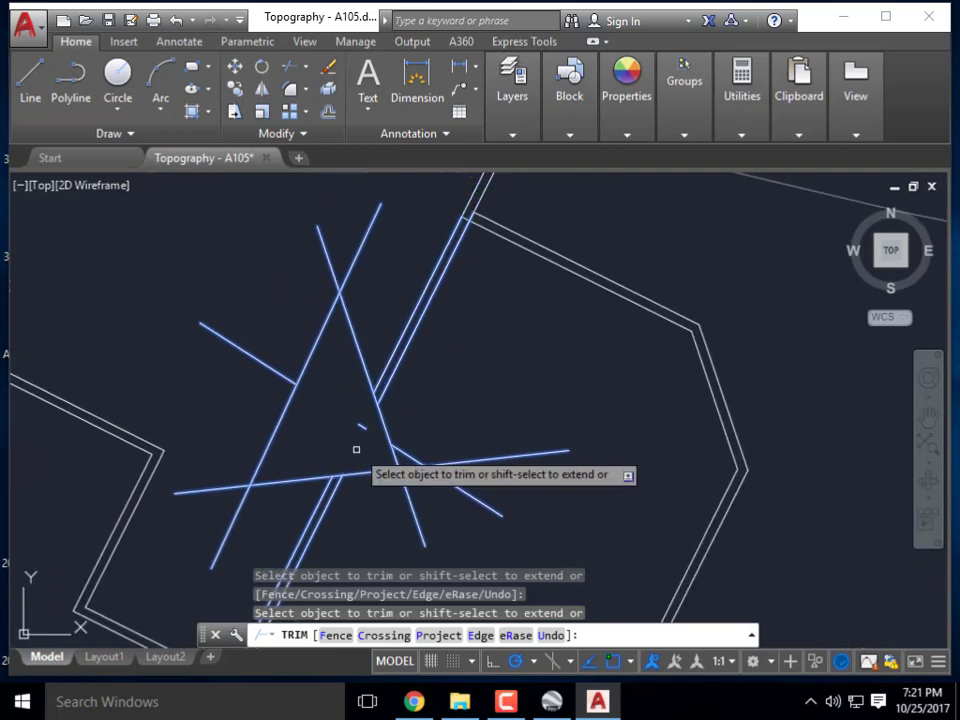
{"action": "key", "text": "Escape"}
{"action": "left_click", "coordinate": [364, 435]}
{"action": "left_click", "coordinate": [358, 422]}
{"action": "key", "text": "Delete"}
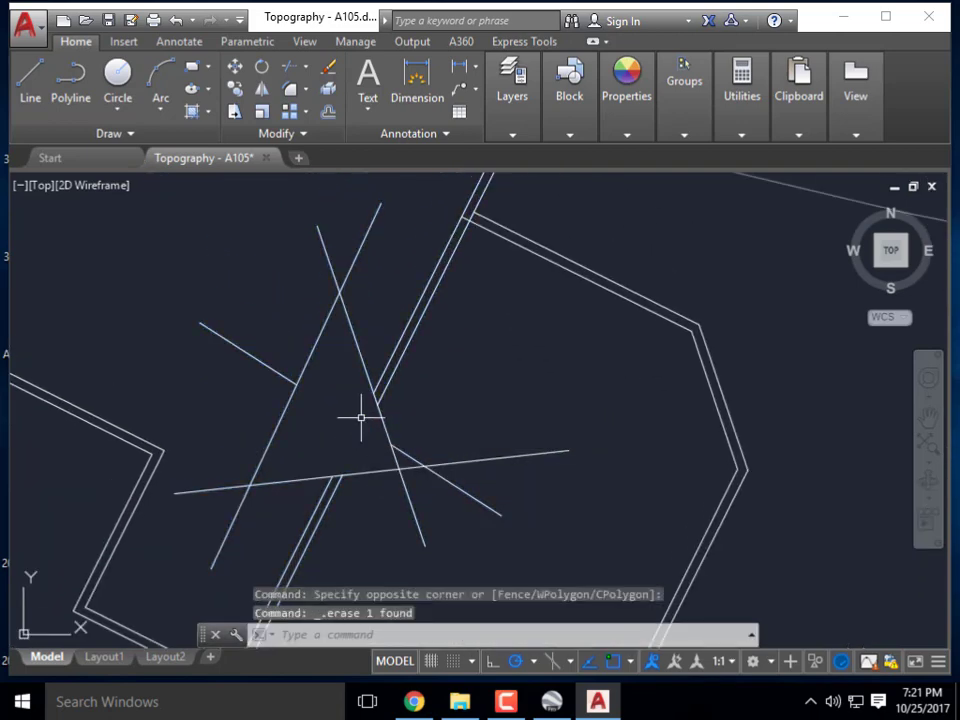
Using all remaining wall and freehand pieces as cutting edges, trim the overhanging line ends at the triangle's lower-left corner.
{"action": "scroll", "coordinate": [361, 417], "scroll_direction": "down", "scroll_amount": 5}
{"action": "scroll", "coordinate": [390, 440], "scroll_direction": "up", "scroll_amount": 5}
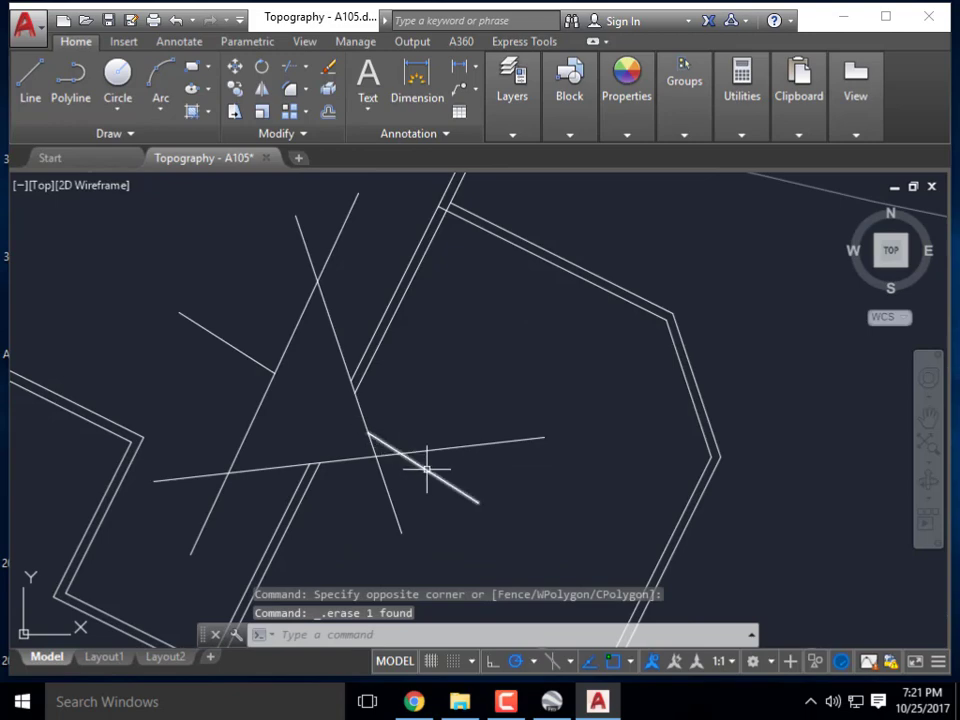
{"action": "type", "text": "tr"}
{"action": "key", "text": "Return"}
{"action": "scroll", "coordinate": [426, 463], "scroll_direction": "down", "scroll_amount": 3}
{"action": "left_click", "coordinate": [446, 497]}
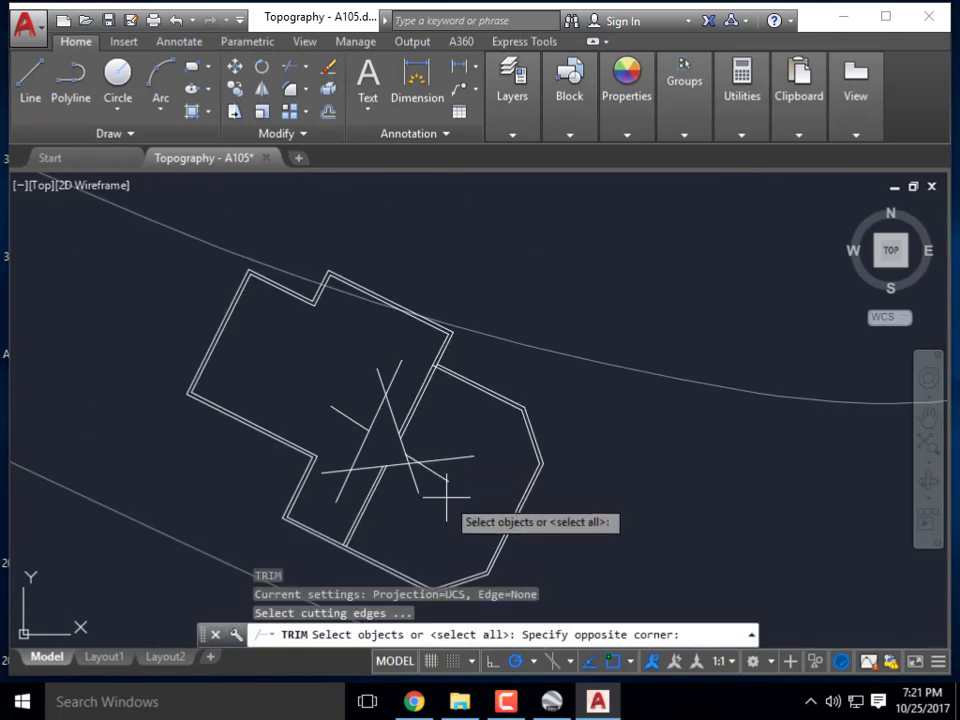
{"action": "left_click", "coordinate": [326, 388]}
{"action": "scroll", "coordinate": [379, 466], "scroll_direction": "up", "scroll_amount": 3}
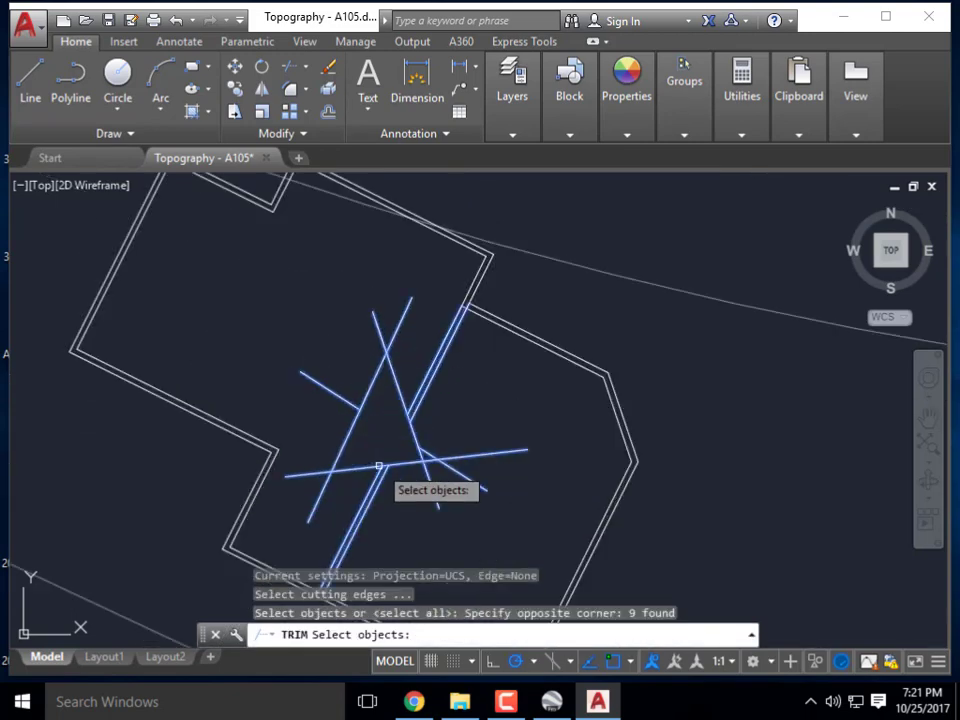
{"action": "scroll", "coordinate": [379, 466], "scroll_direction": "up", "scroll_amount": 2}
{"action": "key", "text": "Return"}
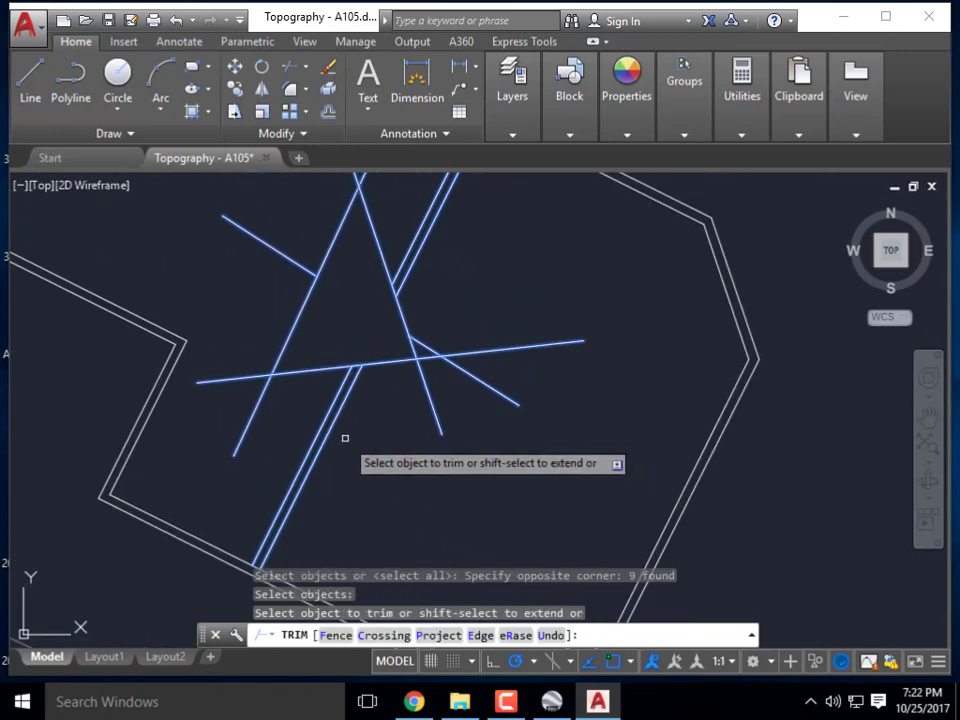
{"action": "left_click", "coordinate": [359, 449]}
{"action": "left_click", "coordinate": [292, 404]}
{"action": "left_click", "coordinate": [283, 420]}
{"action": "left_click", "coordinate": [232, 401]}
{"action": "left_click", "coordinate": [244, 414]}
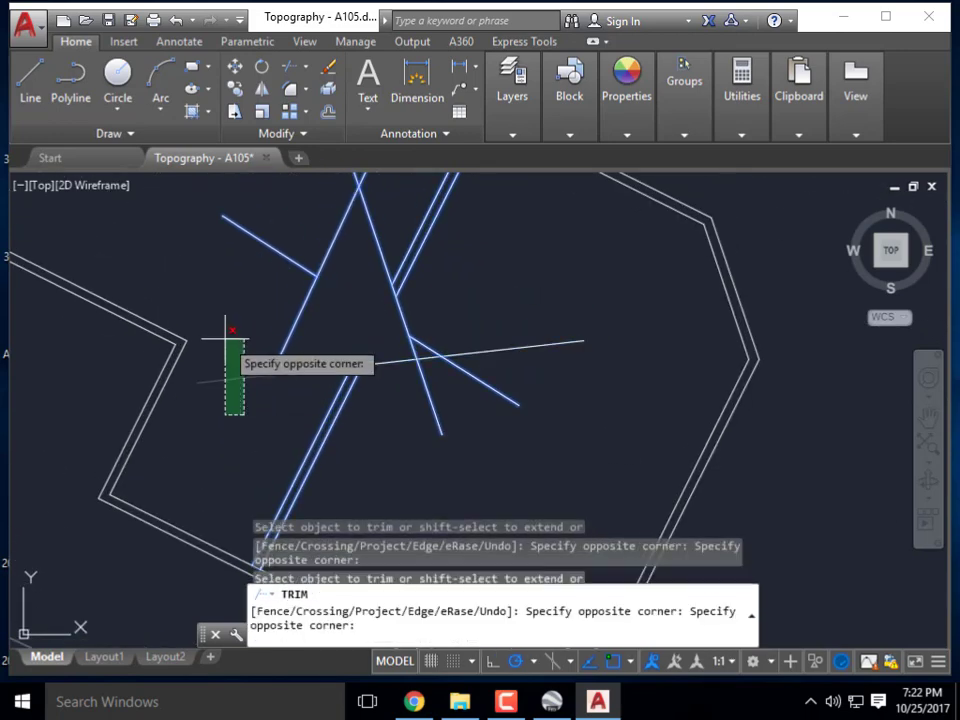
{"action": "left_click", "coordinate": [225, 338]}
{"action": "middle_click_drag", "start_coordinate": [292, 264], "coordinate": [248, 357]}
{"action": "left_click", "coordinate": [236, 379]}
{"action": "left_click", "coordinate": [214, 300]}
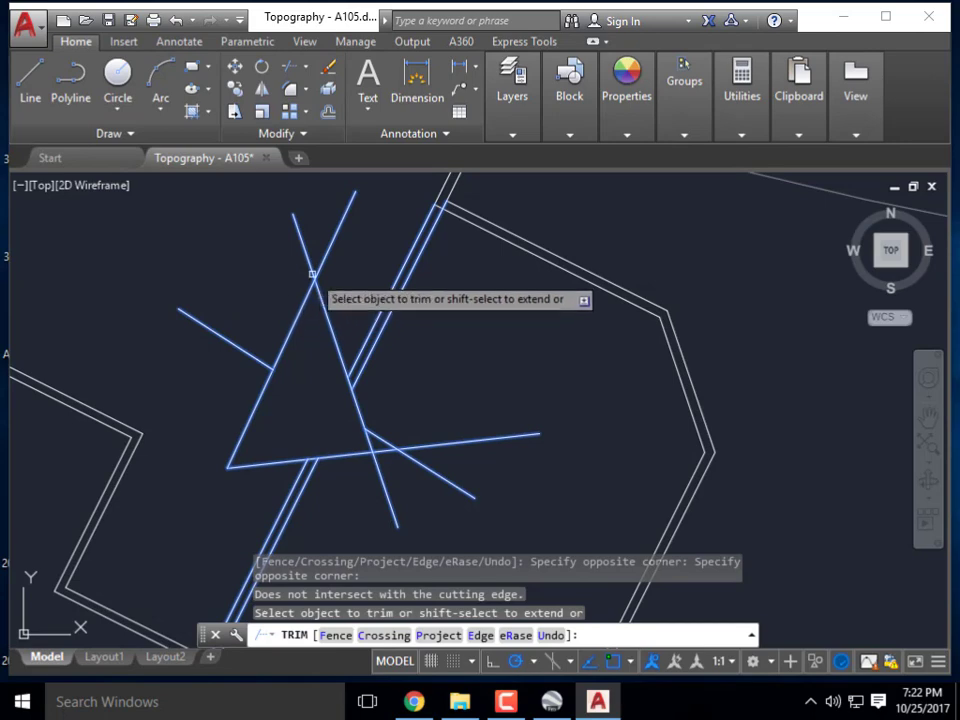
Trim the overhanging line ends at the triangle's apex and lower-right corner, and end the trim.
{"action": "left_click", "coordinate": [356, 250]}
{"action": "left_click", "coordinate": [293, 213]}
{"action": "middle_click_drag", "start_coordinate": [414, 354], "coordinate": [342, 324]}
{"action": "left_click", "coordinate": [343, 325]}
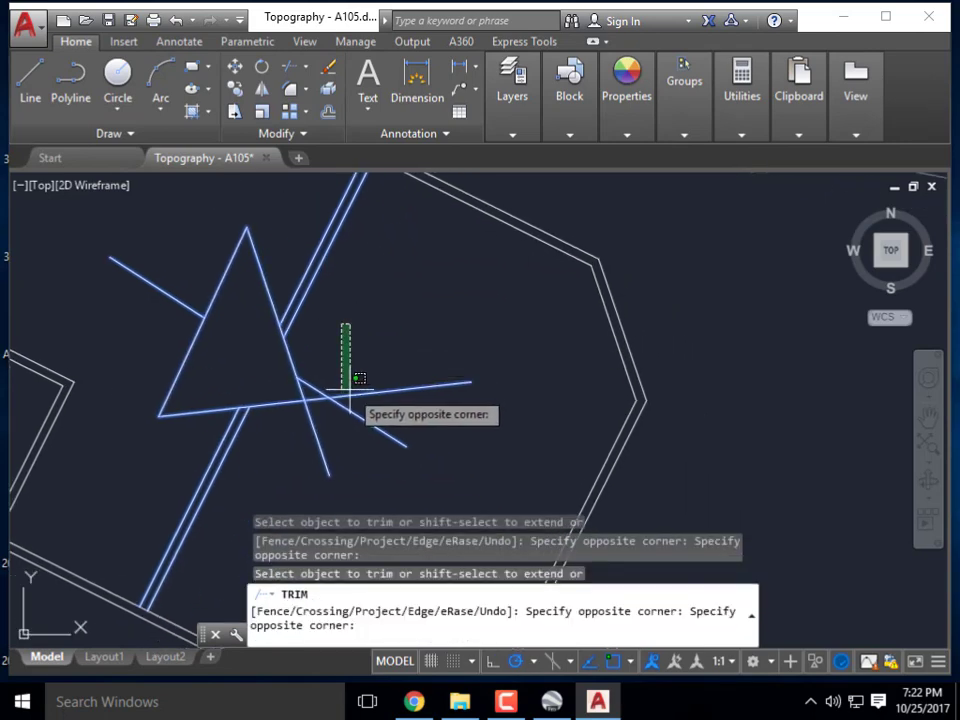
{"action": "left_click", "coordinate": [313, 445]}
{"action": "scroll", "coordinate": [401, 381], "scroll_direction": "down", "scroll_amount": 4}
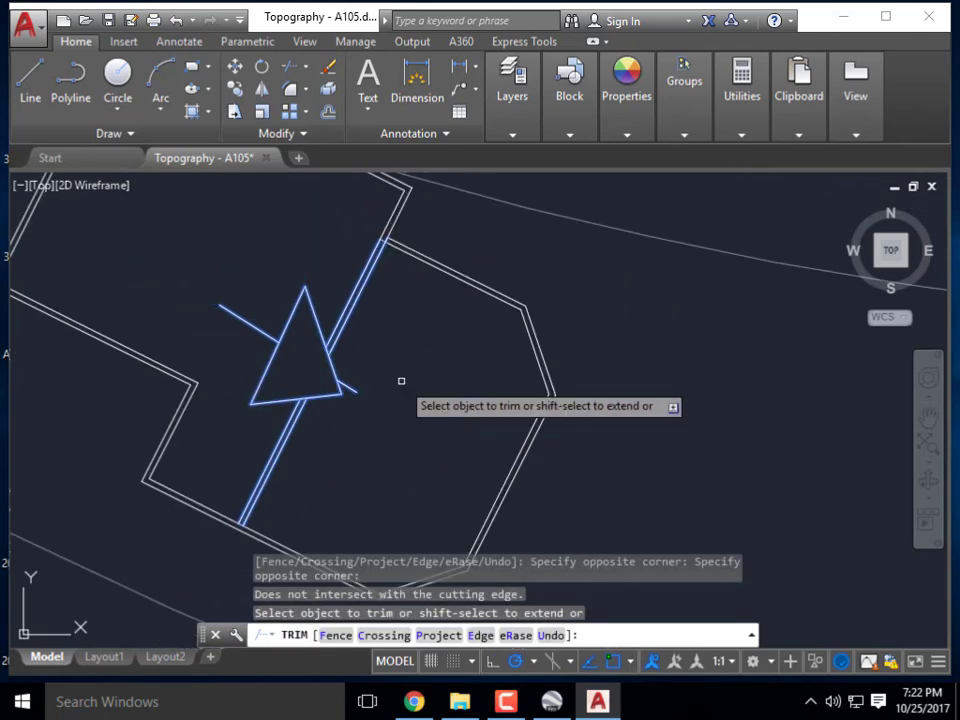
{"action": "key", "text": "Escape"}
Erase the upper and lower interior wall sections and the two diagonal stubs beside the triangle.
{"action": "left_click", "coordinate": [364, 300]}
{"action": "left_click", "coordinate": [327, 269]}
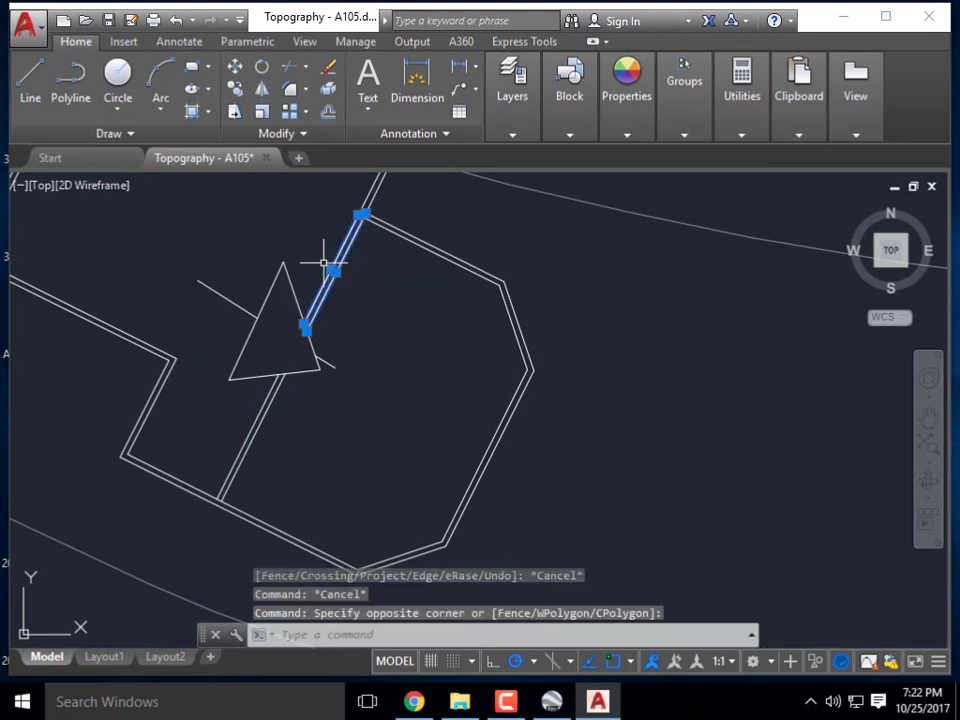
{"action": "key", "text": "Delete"}
{"action": "left_click", "coordinate": [346, 354]}
{"action": "left_click", "coordinate": [334, 385]}
{"action": "key", "text": "Delete"}
{"action": "left_click", "coordinate": [298, 445]}
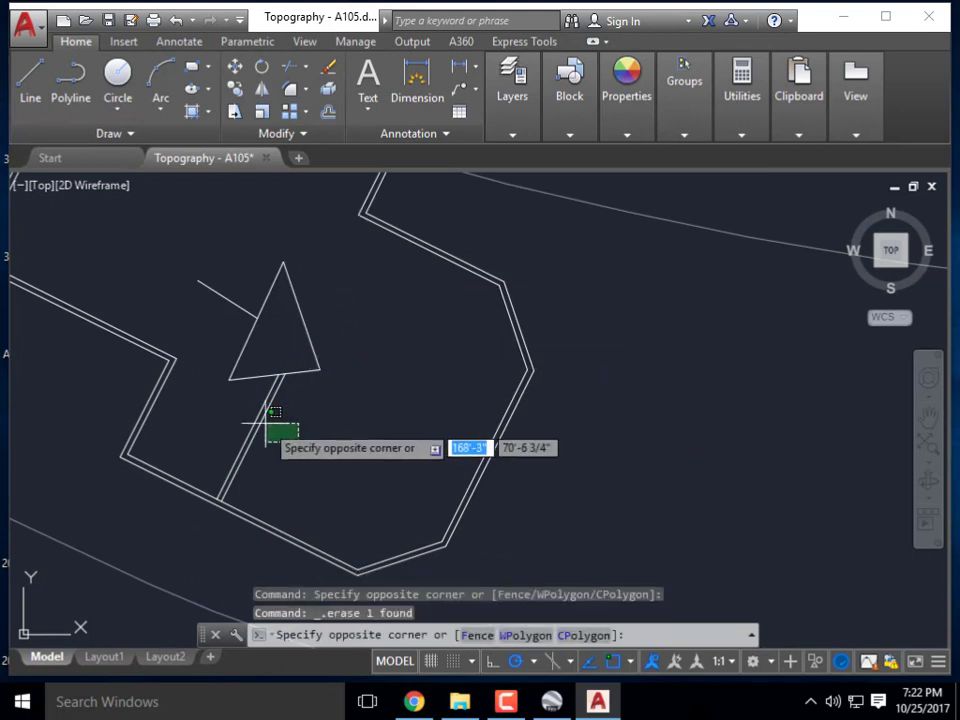
{"action": "left_click", "coordinate": [236, 393]}
{"action": "key", "text": "Delete"}
{"action": "left_click", "coordinate": [237, 328]}
{"action": "left_click", "coordinate": [222, 255]}
{"action": "key", "text": "Delete"}
{"action": "scroll", "coordinate": [283, 352], "scroll_direction": "down", "scroll_amount": 3}
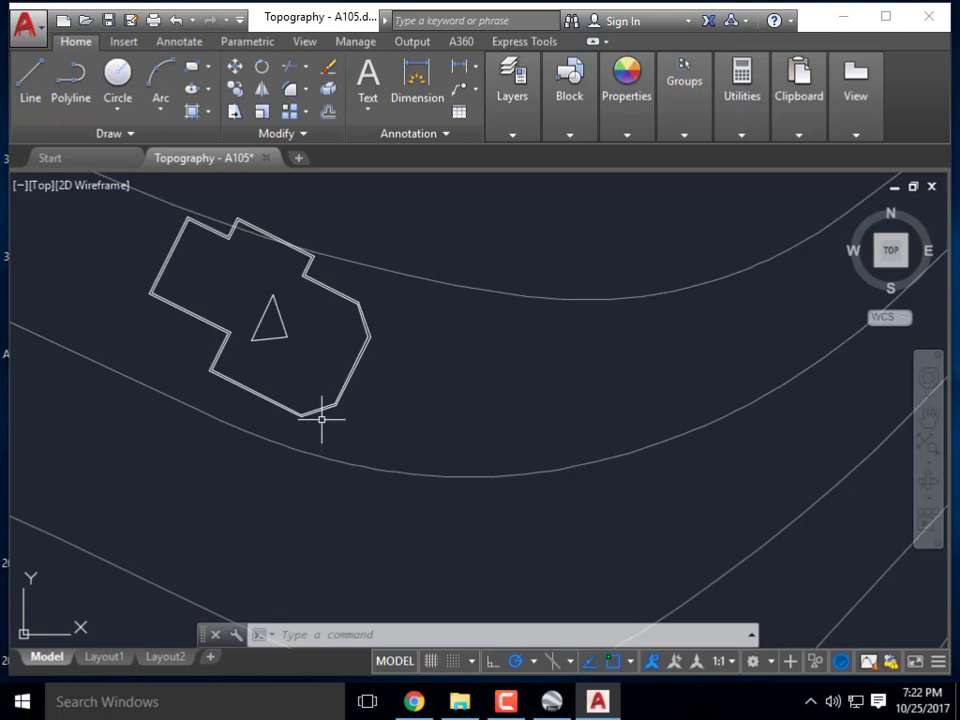
{"action": "middle_click_drag", "start_coordinate": [347, 386], "coordinate": [429, 438]}
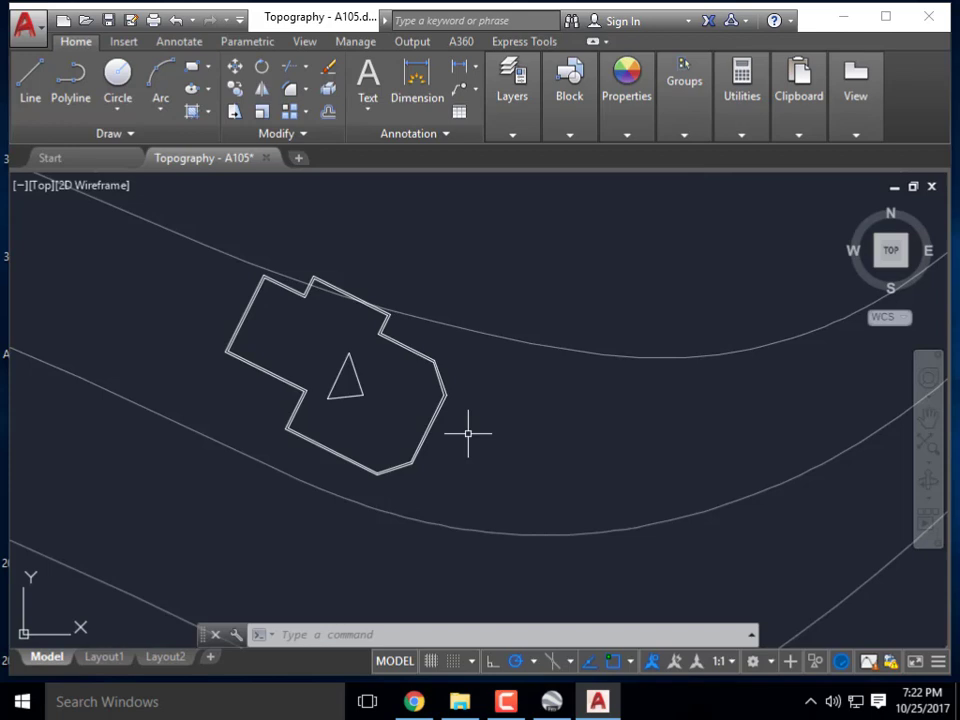
{"action": "scroll", "coordinate": [372, 370], "scroll_direction": "down", "scroll_amount": 2}
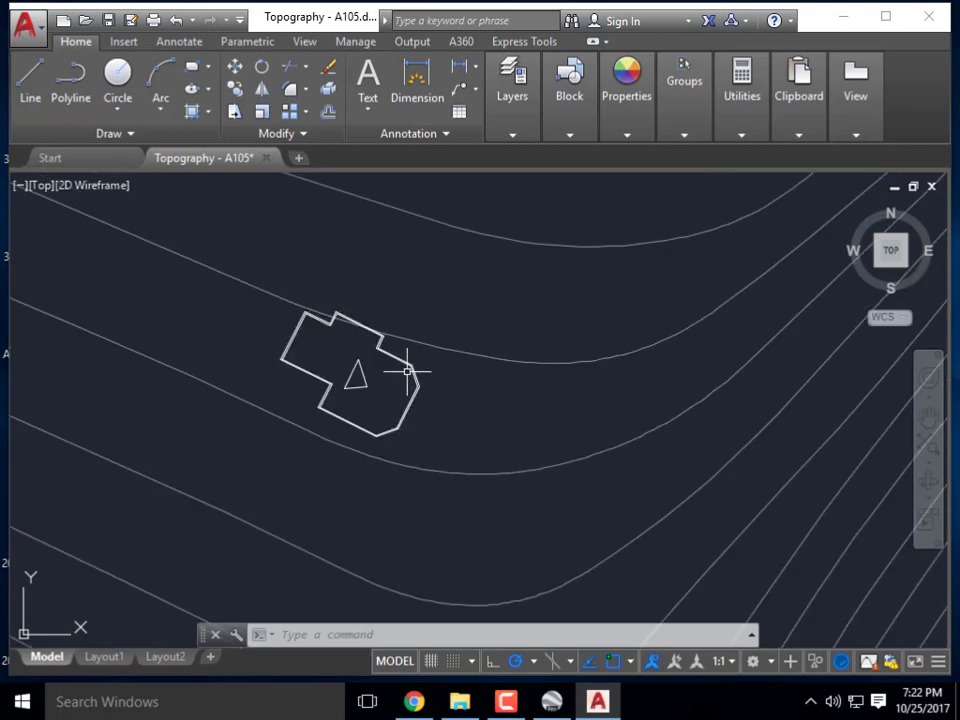
{"action": "mouse_move", "coordinate": [407, 371]}
{"action": "middle_mouse_down"}
{"action": "mouse_move", "coordinate": [407, 379]}
{"action": "mouse_move", "coordinate": [407, 361]}
{"action": "mouse_move", "coordinate": [424, 366]}
{"action": "middle_mouse_up"}
{"action": "scroll", "coordinate": [441, 327], "scroll_direction": "down", "scroll_amount": 2}
{"action": "scroll", "coordinate": [439, 326], "scroll_direction": "up", "scroll_amount": 4}
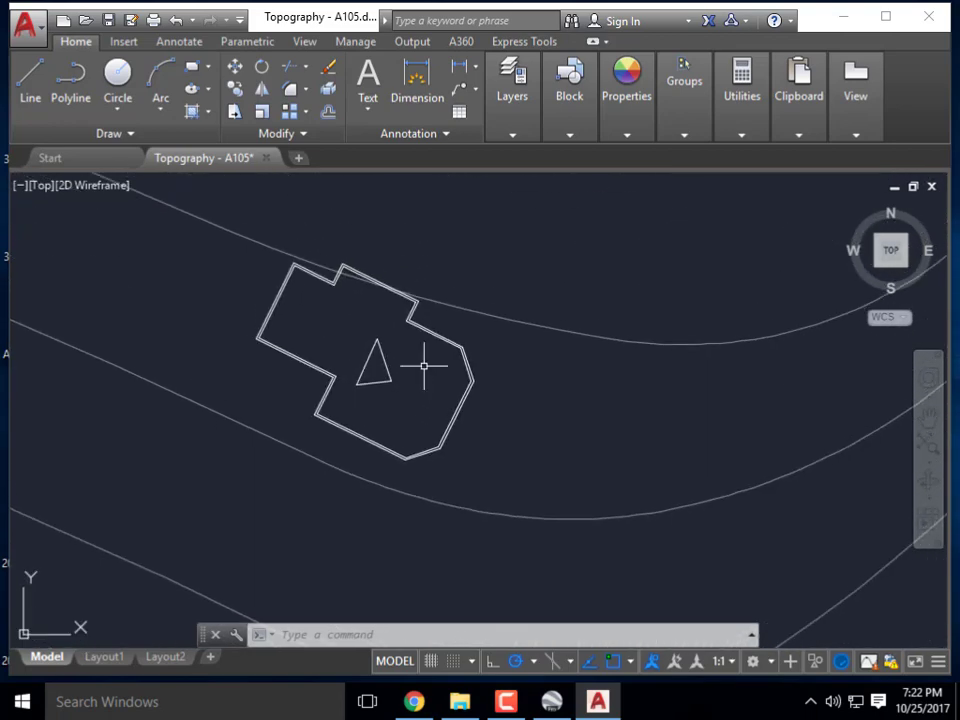
{"action": "scroll", "coordinate": [338, 331], "scroll_direction": "up", "scroll_amount": 2}
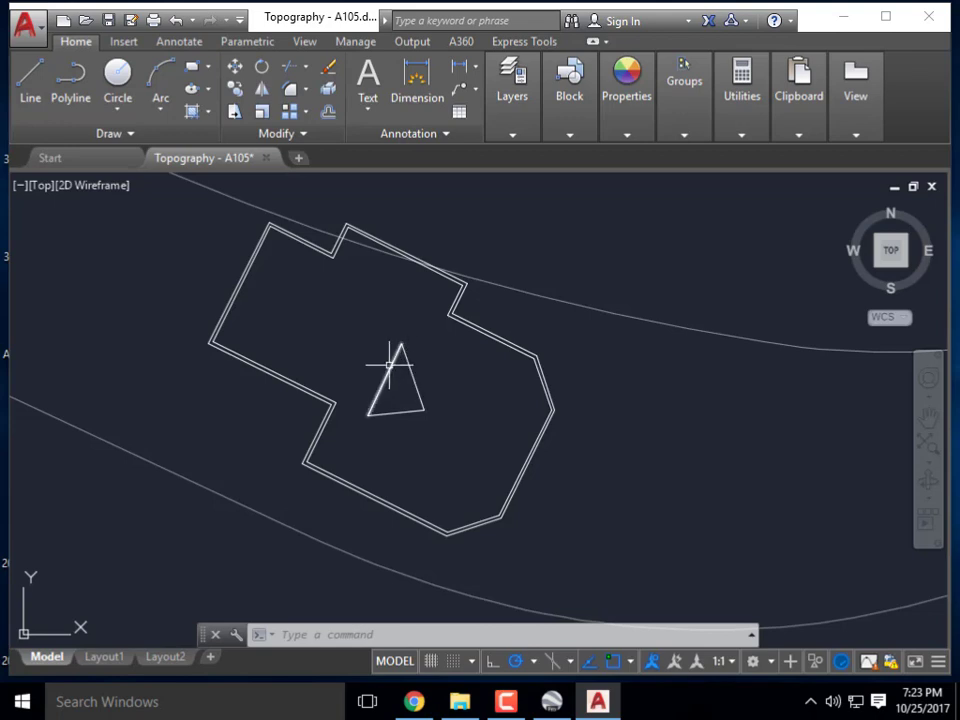
{"action": "mouse_move", "coordinate": [386, 370]}
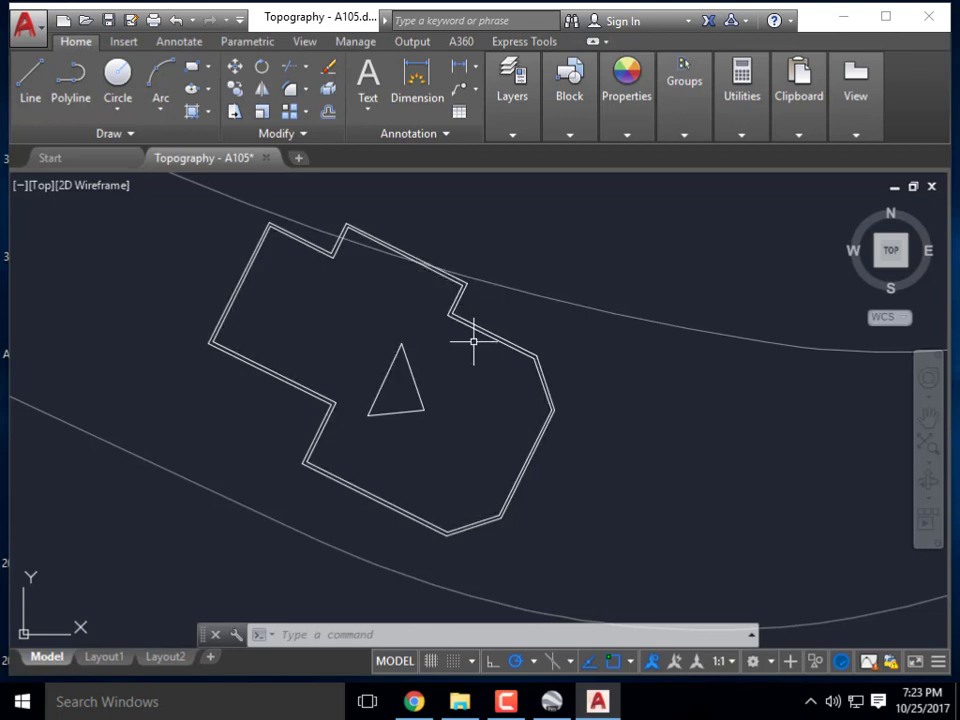
{"action": "scroll", "coordinate": [472, 338], "scroll_direction": "down", "scroll_amount": 2}
{"action": "middle_click_drag", "start_coordinate": [439, 360], "coordinate": [411, 362]}
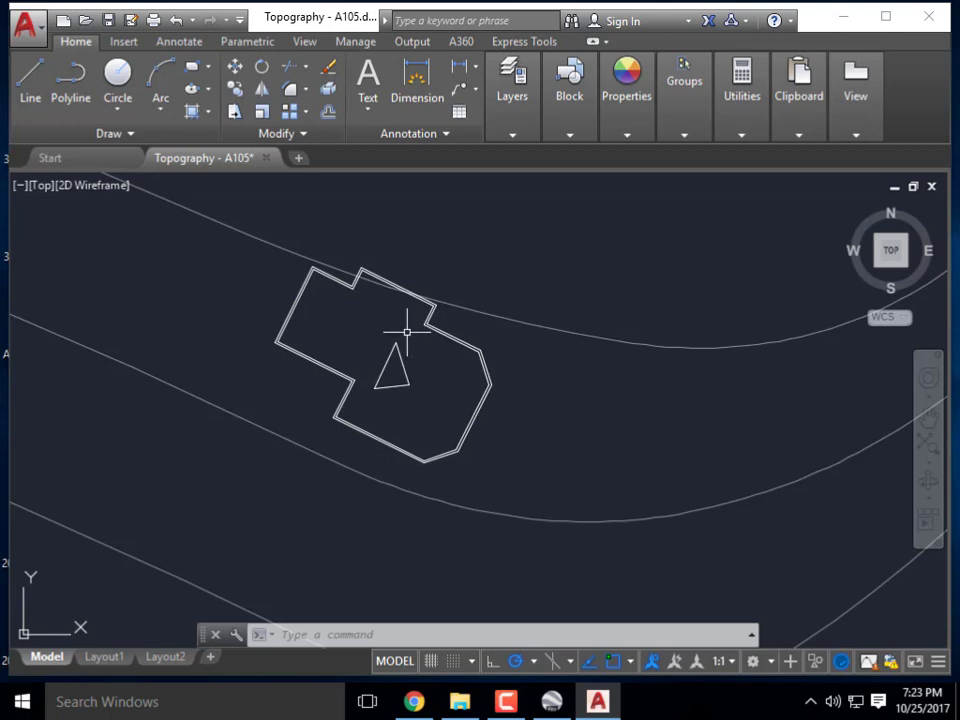
Erase the three lines of the triangle inside the building outline.
{"action": "mouse_move", "coordinate": [440, 330]}
{"action": "scroll", "coordinate": [388, 336], "scroll_direction": "up", "scroll_amount": 4}
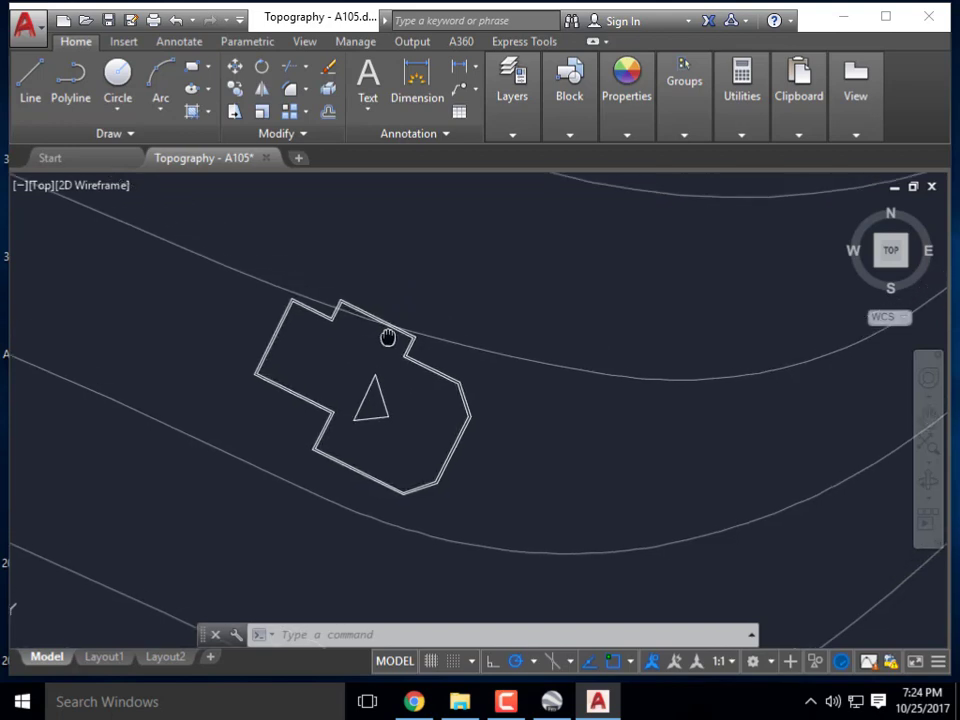
{"action": "left_click", "coordinate": [475, 498]}
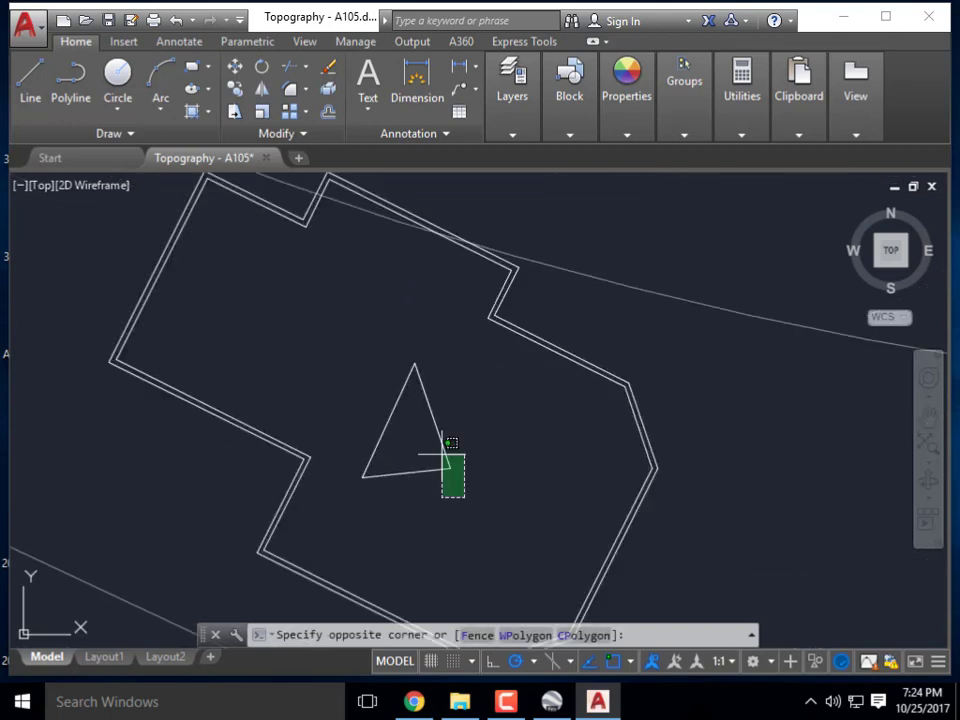
{"action": "left_click", "coordinate": [341, 322]}
{"action": "key", "text": "Delete"}
{"action": "scroll", "coordinate": [414, 380], "scroll_direction": "up", "scroll_amount": 4}
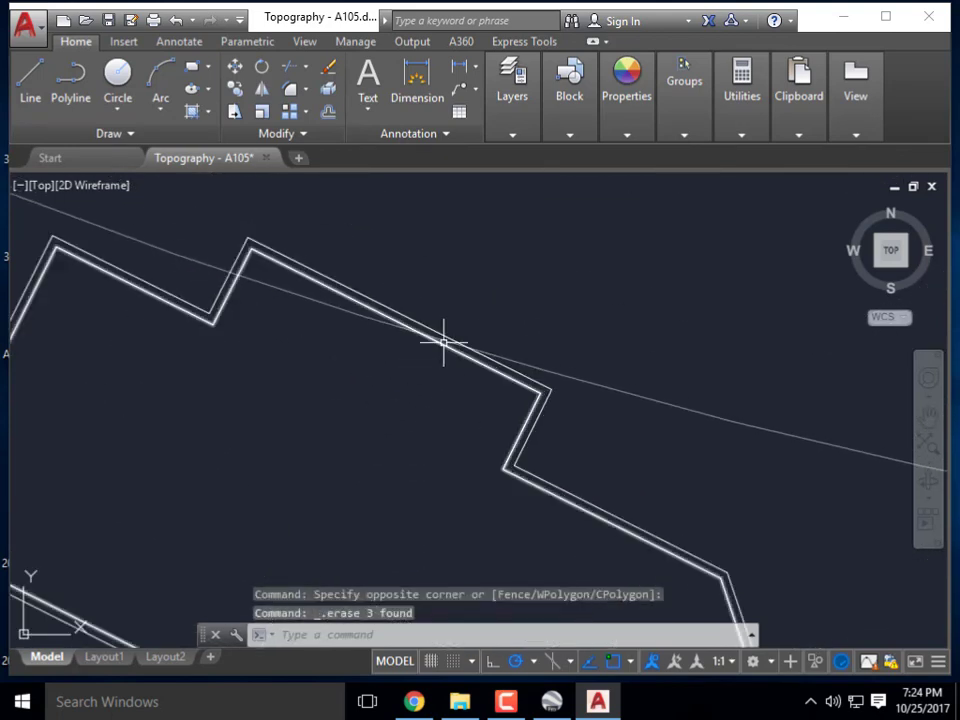
{"action": "scroll", "coordinate": [388, 310], "scroll_direction": "up", "scroll_amount": 3}
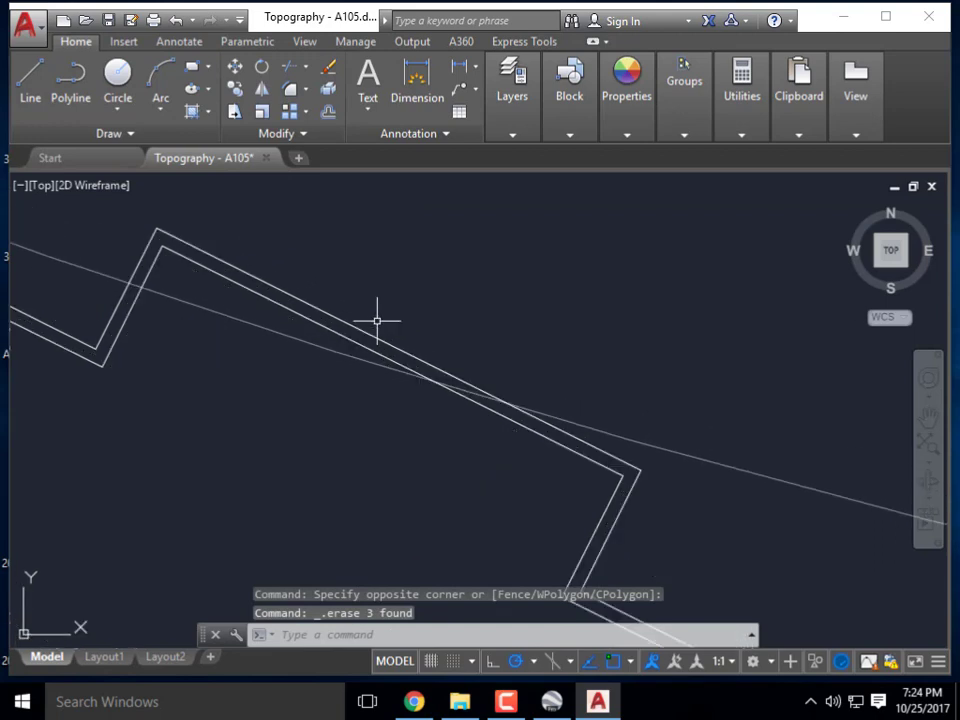
{"action": "middle_click_drag", "start_coordinate": [390, 302], "coordinate": [354, 334]}
{"action": "scroll", "coordinate": [354, 334], "scroll_direction": "up", "scroll_amount": 2}
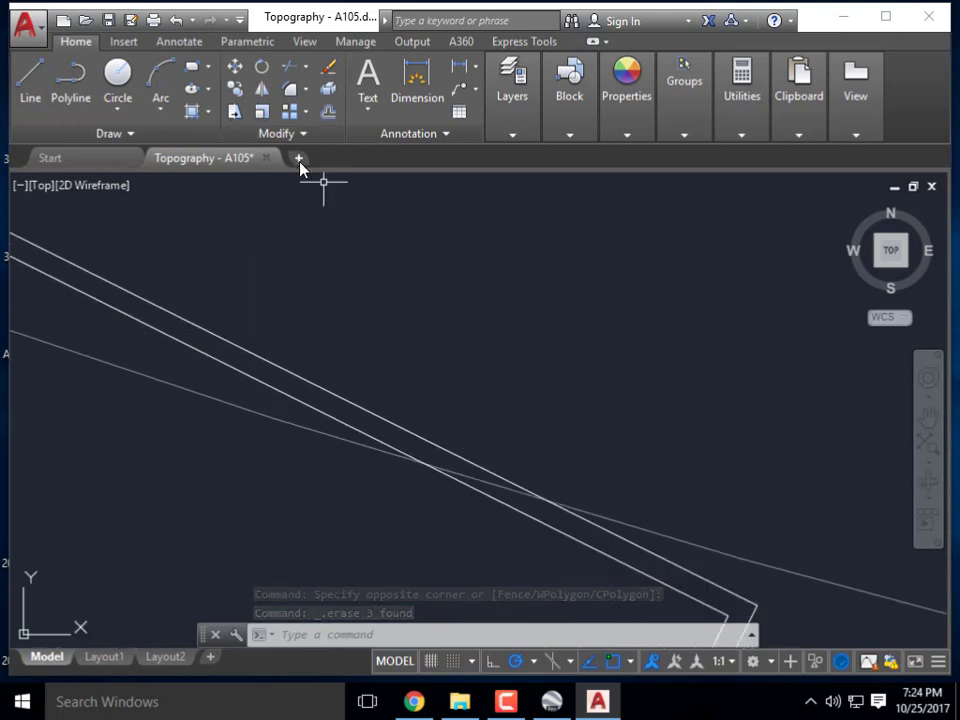
{"action": "middle_click_drag", "start_coordinate": [362, 241], "coordinate": [384, 230]}
{"action": "scroll", "coordinate": [384, 230], "scroll_direction": "down", "scroll_amount": 2}
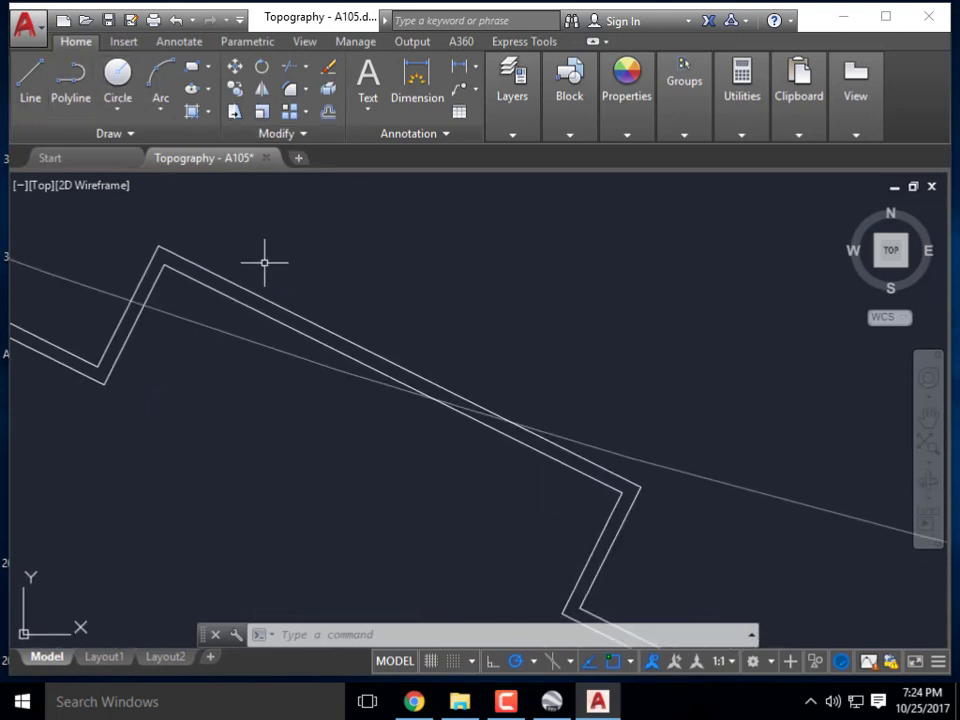
{"action": "left_click", "coordinate": [31, 85]}
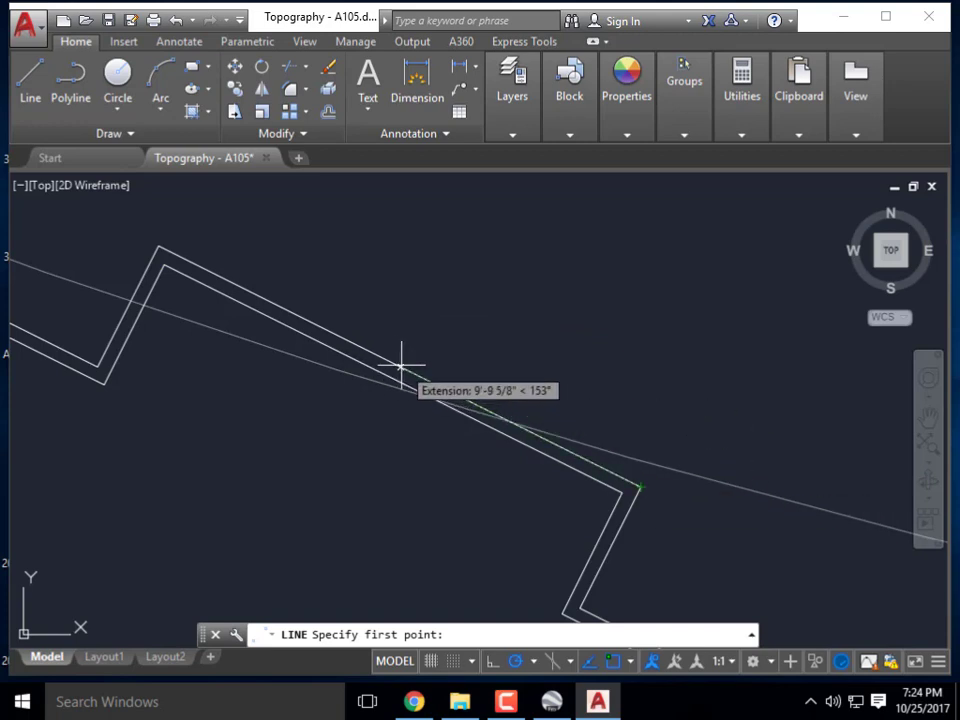
{"action": "key", "text": "Escape"}
{"action": "key", "text": "Escape"}
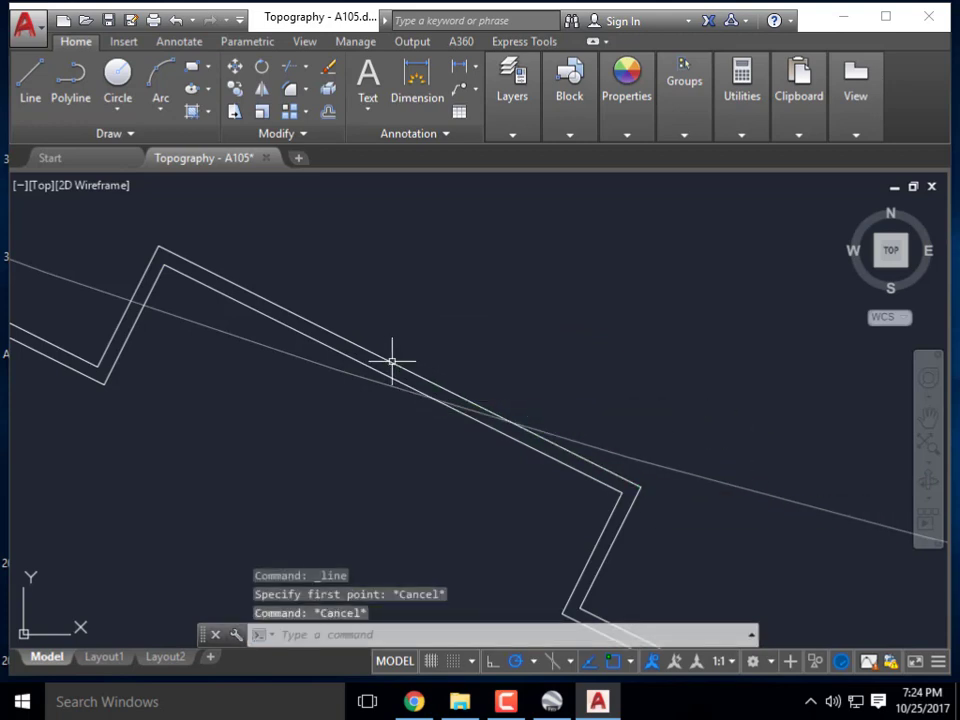
Enable the Midpoint object snap in the drafting settings.
{"action": "type", "text": "os"}
{"action": "key", "text": "Return"}
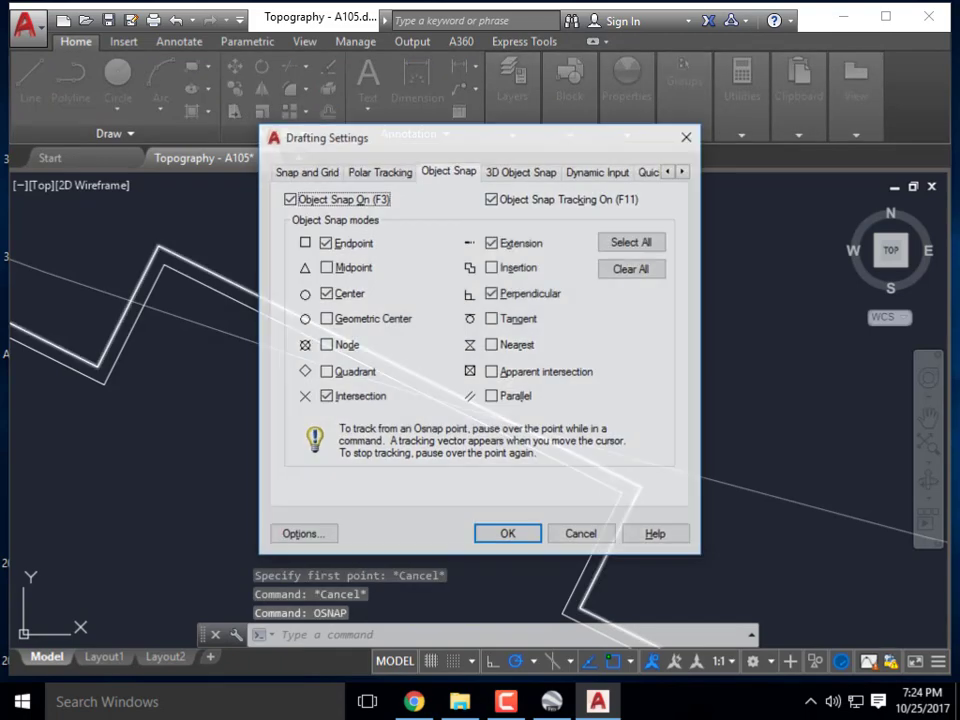
{"action": "left_click", "coordinate": [326, 268]}
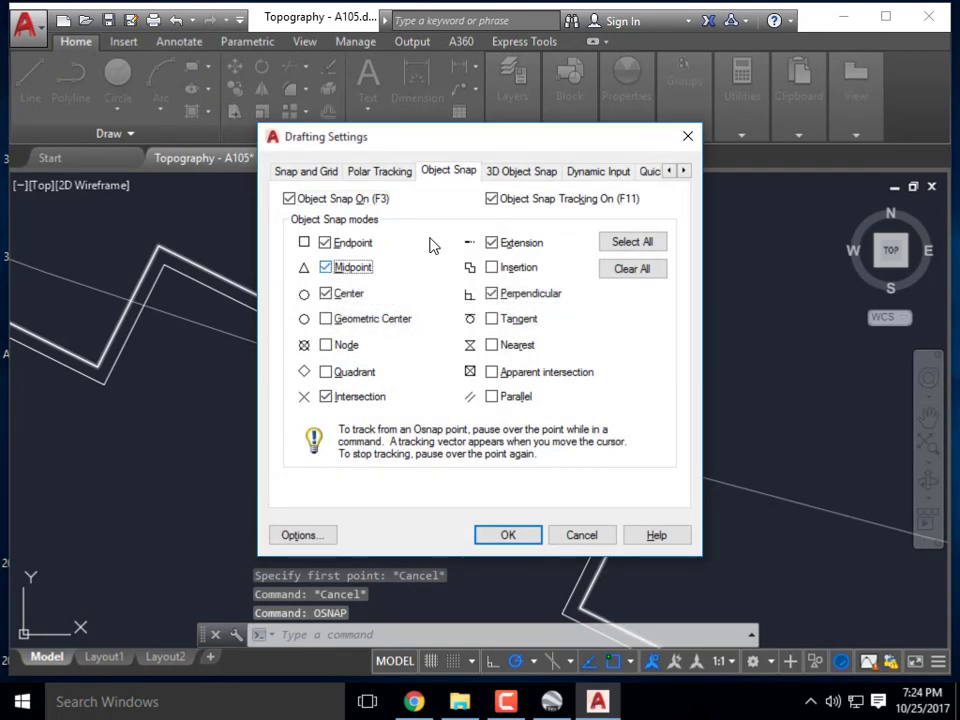
{"action": "left_click", "coordinate": [512, 533]}
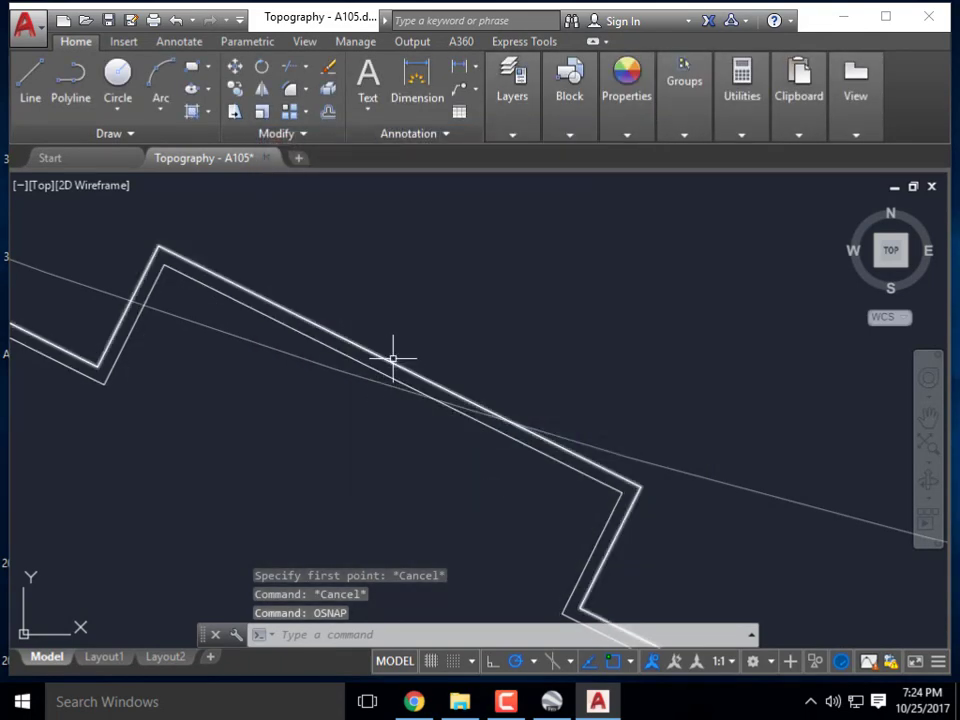
Draw a short line across the wall thickness, from the outer wall line's midpoint perpendicular to the inner wall line.
{"action": "type", "text": "l"}
{"action": "key", "text": "Return"}
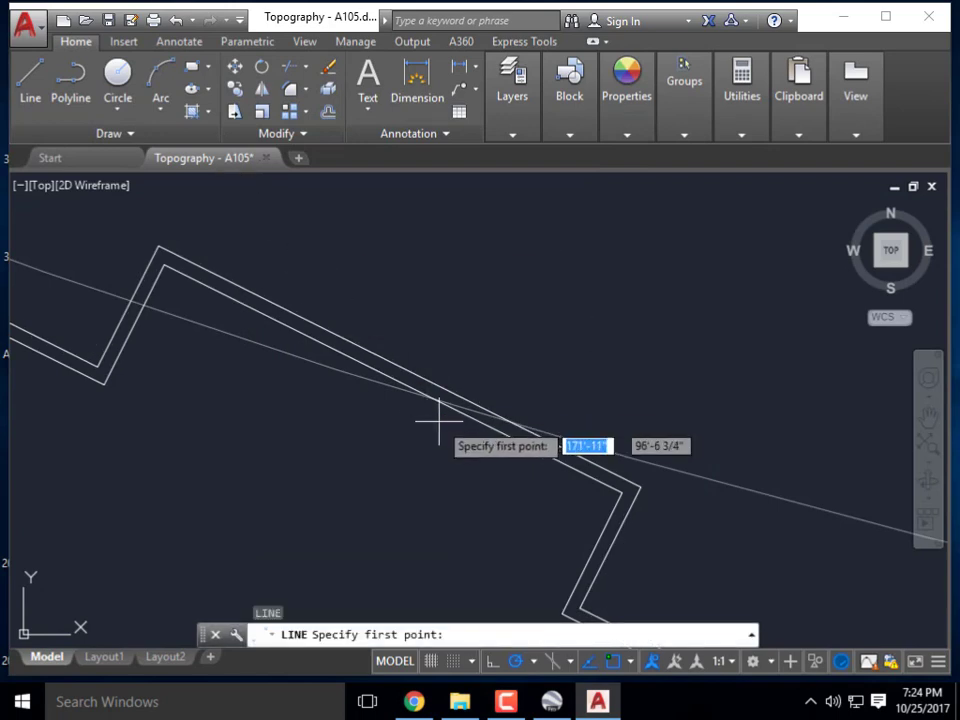
{"action": "scroll", "coordinate": [399, 369], "scroll_direction": "up", "scroll_amount": 2}
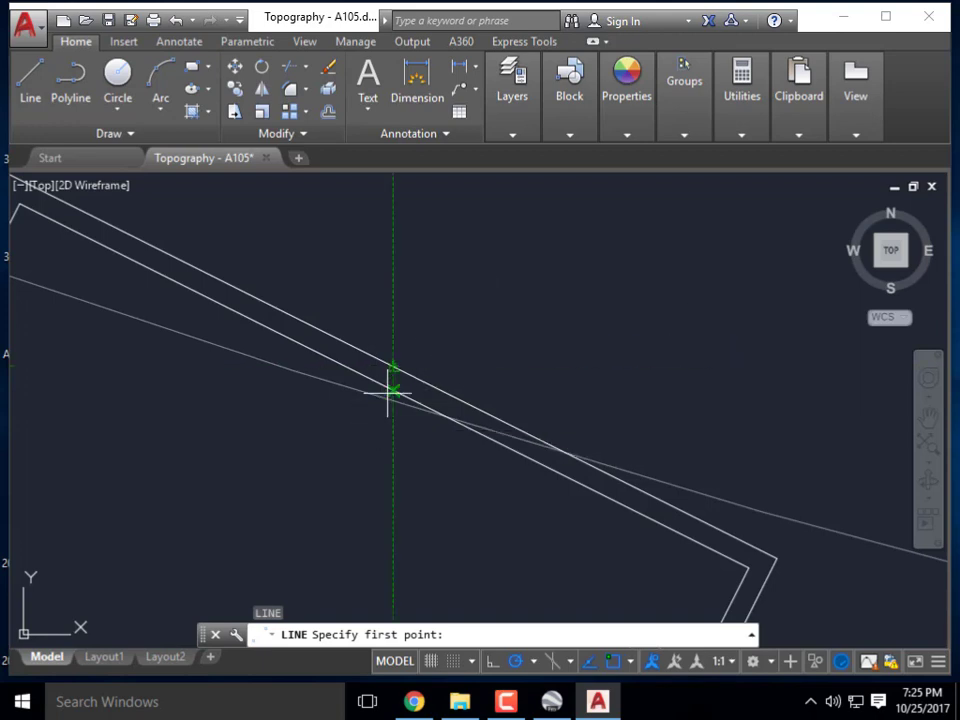
{"action": "left_click", "coordinate": [393, 366]}
{"action": "left_click", "coordinate": [385, 386]}
{"action": "key", "text": "Escape"}
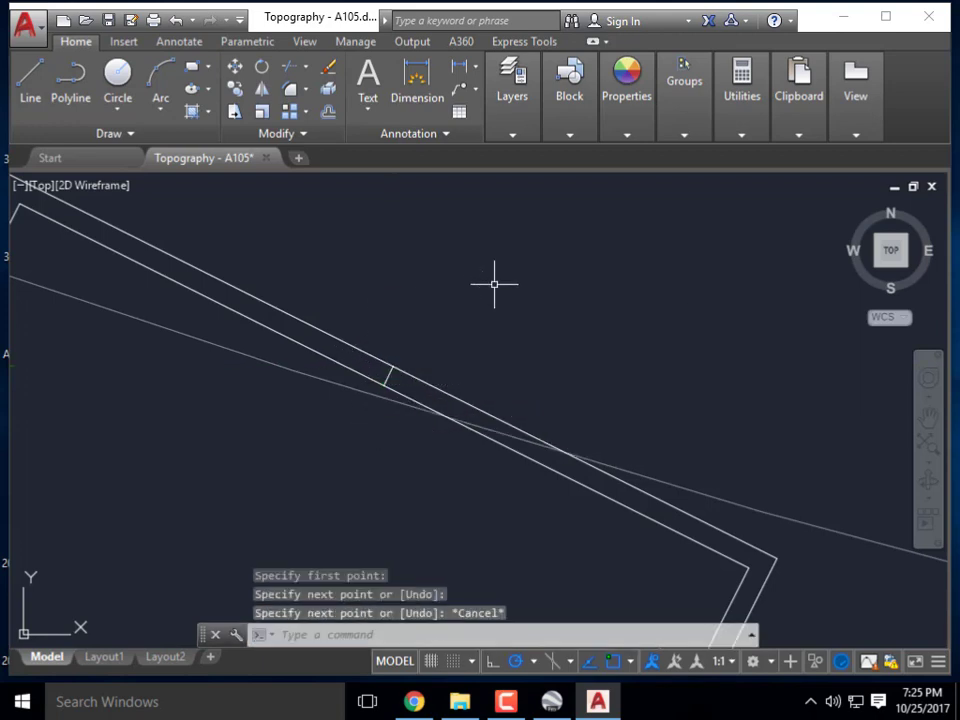
Offset the short line across the wall by 3' toward the wall's lower-right end.
{"action": "scroll", "coordinate": [495, 281], "scroll_direction": "down", "scroll_amount": 4}
{"action": "scroll", "coordinate": [371, 289], "scroll_direction": "up", "scroll_amount": 1}
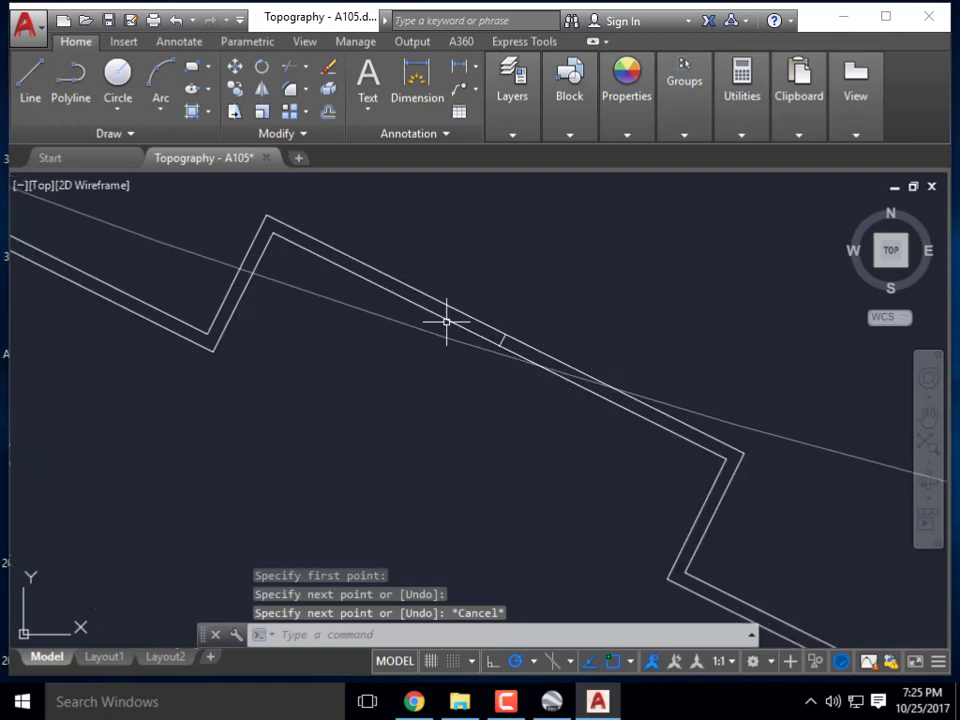
{"action": "middle_click_drag", "start_coordinate": [515, 350], "coordinate": [356, 342]}
{"action": "type", "text": "o"}
{"action": "key", "text": "Return"}
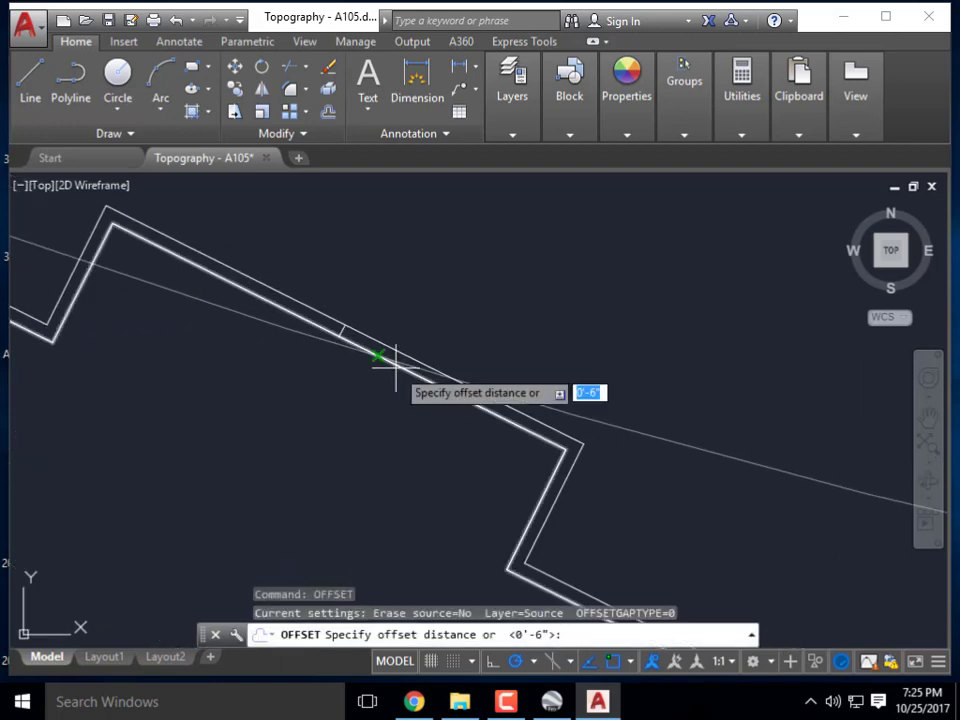
{"action": "type", "text": "3'"}
{"action": "key", "text": "Return"}
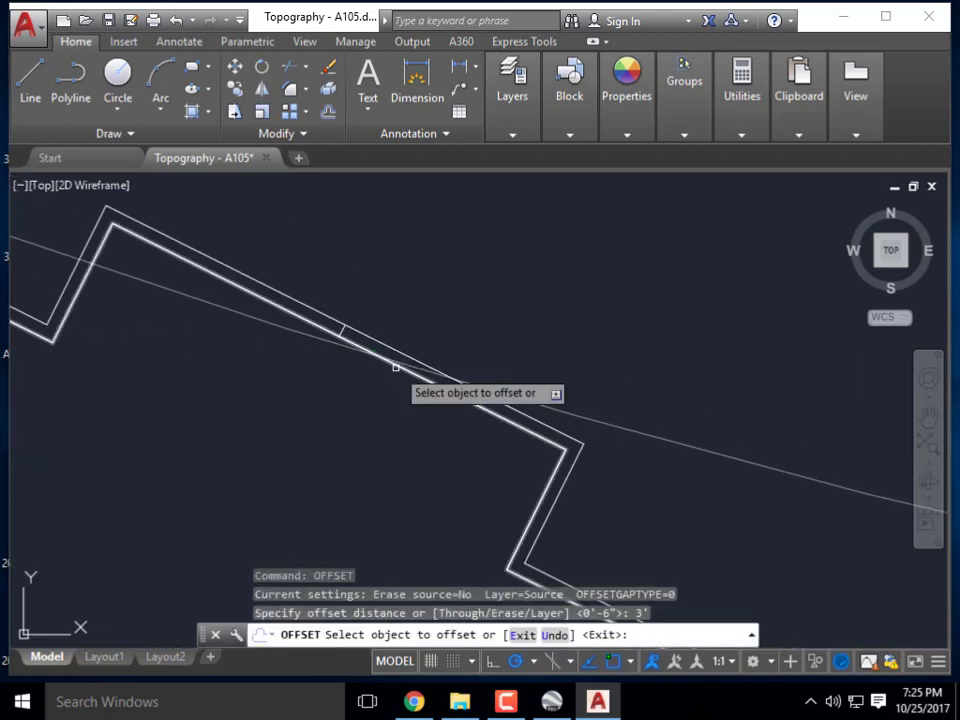
{"action": "scroll", "coordinate": [300, 303], "scroll_direction": "up", "scroll_amount": 3}
{"action": "left_click", "coordinate": [292, 307]}
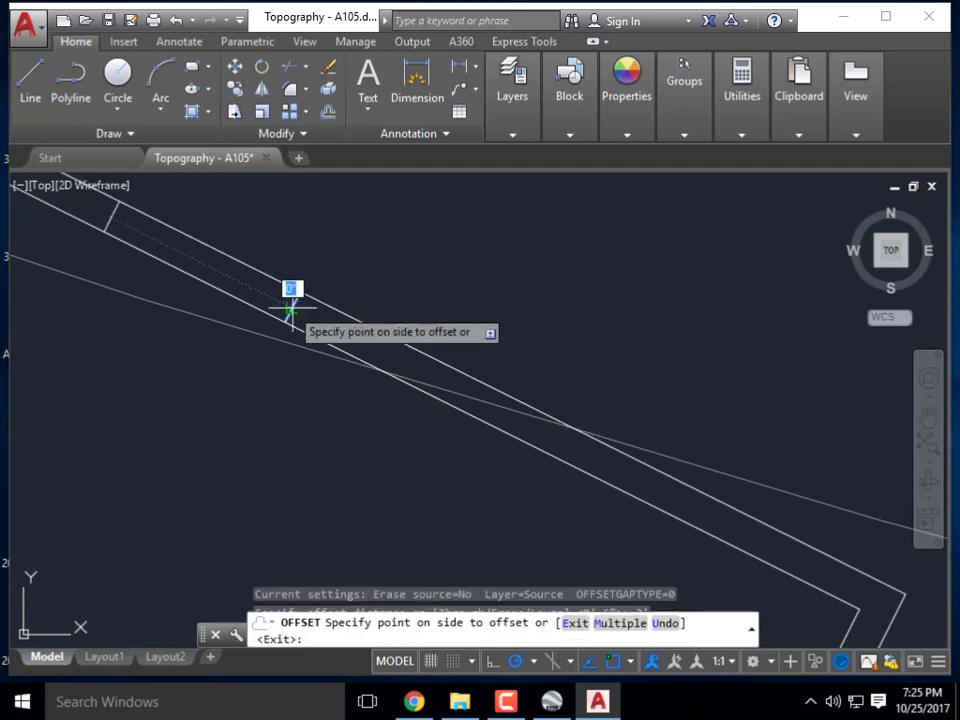
{"action": "left_click", "coordinate": [368, 338]}
Offset the same middle line 3' toward the wall's upper-left end, and end the offset.
{"action": "left_click", "coordinate": [291, 308]}
{"action": "left_click", "coordinate": [222, 256]}
{"action": "scroll", "coordinate": [338, 351], "scroll_direction": "down", "scroll_amount": 4}
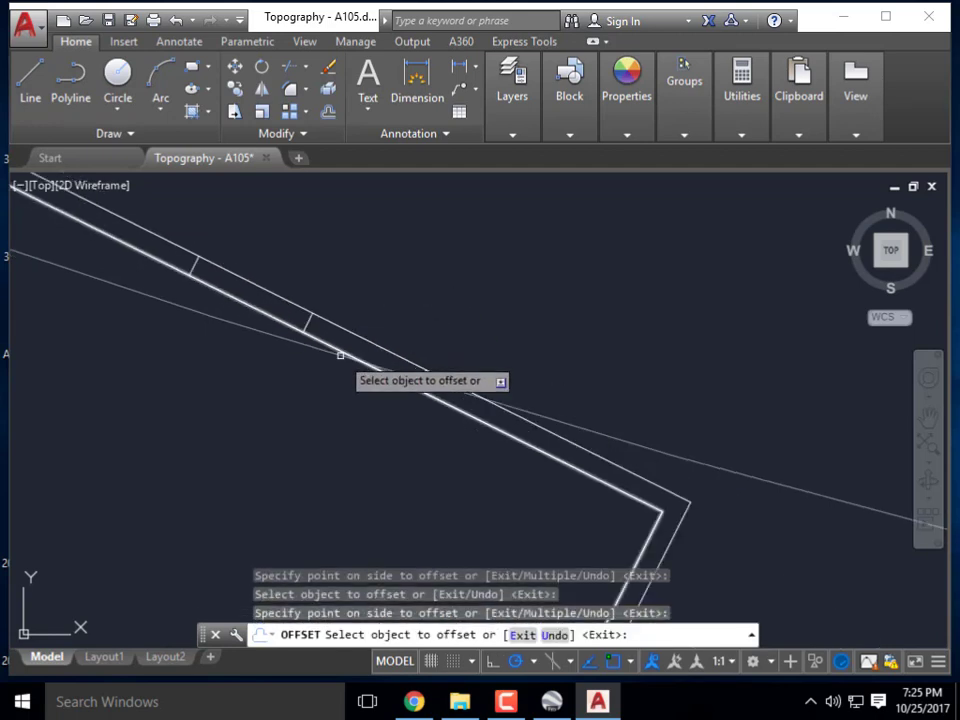
{"action": "scroll", "coordinate": [300, 306], "scroll_direction": "up", "scroll_amount": 2}
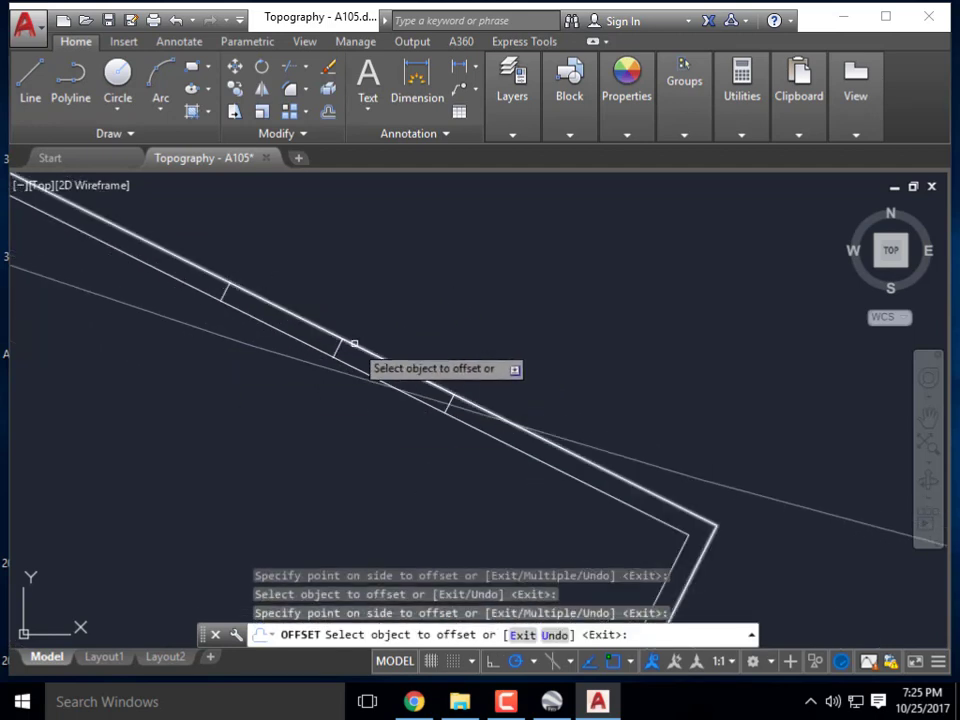
{"action": "scroll", "coordinate": [405, 462], "scroll_direction": "down", "scroll_amount": 3}
{"action": "mouse_move", "coordinate": [424, 474]}
{"action": "middle_mouse_down"}
{"action": "mouse_move", "coordinate": [373, 379]}
{"action": "mouse_move", "coordinate": [427, 446]}
{"action": "middle_mouse_up"}
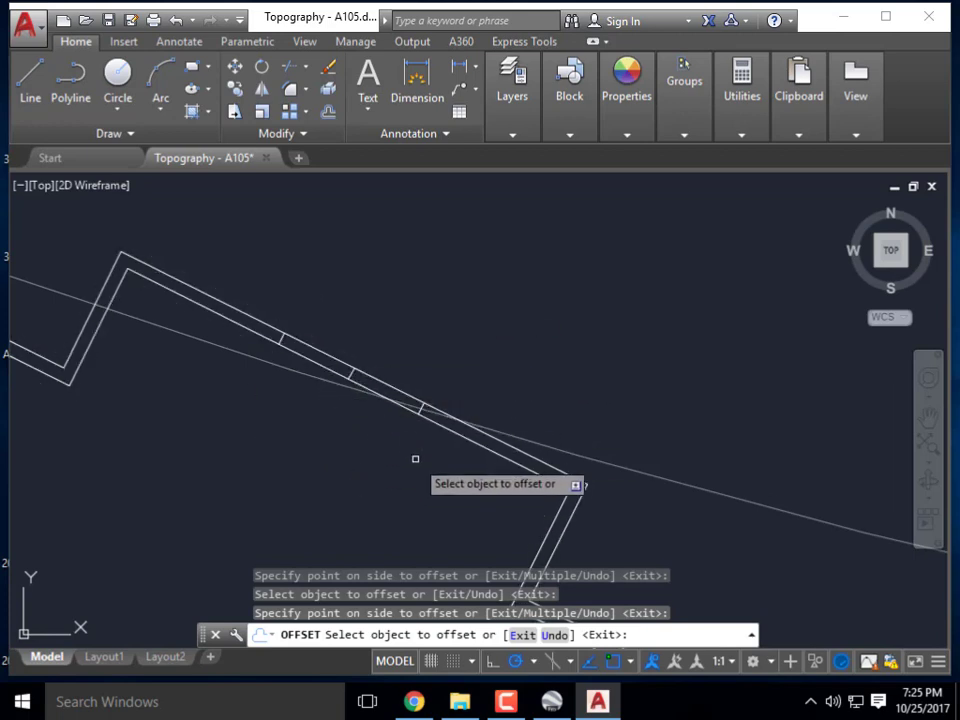
{"action": "key", "text": "Escape"}
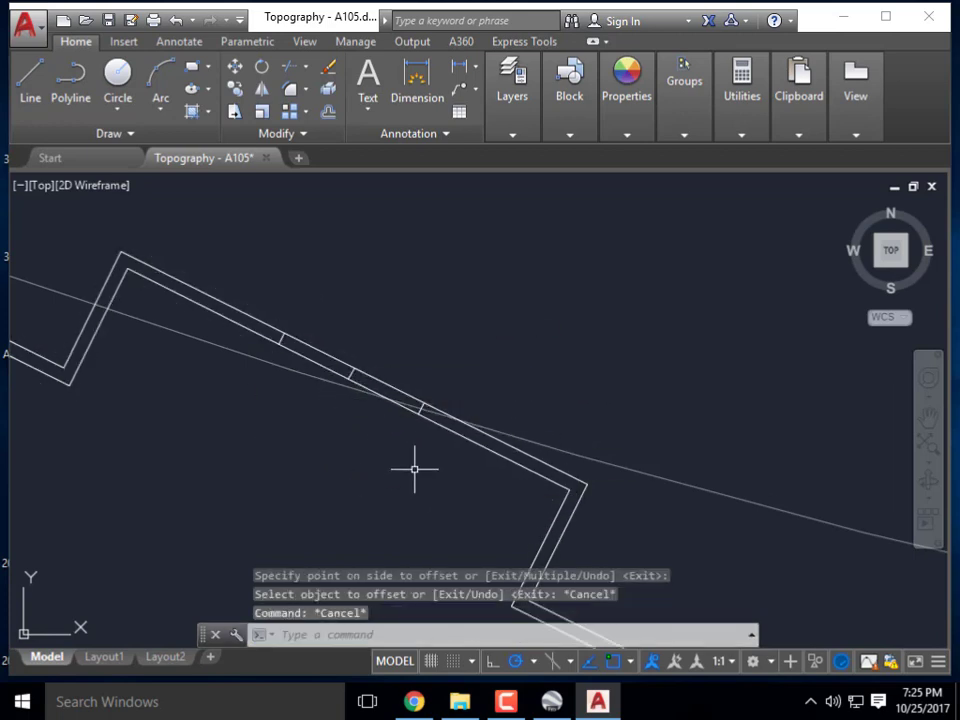
Using the wall lines and three cross lines as cutting edges, trim both wall lines between the upper-left cross line and the middle one.
{"action": "type", "text": "tr"}
{"action": "key", "text": "Return"}
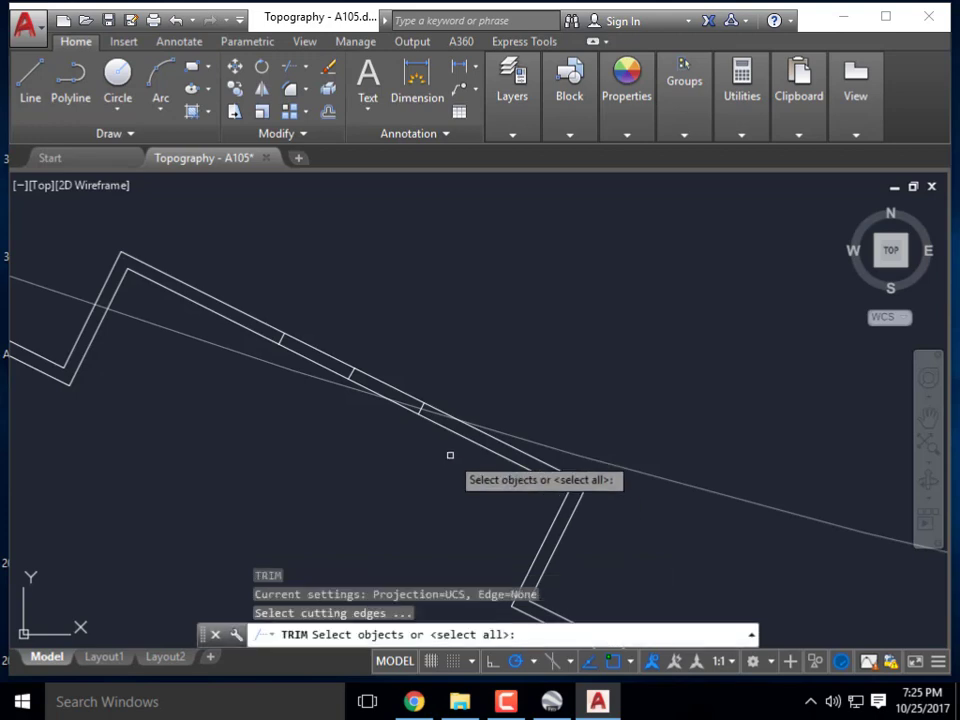
{"action": "left_click", "coordinate": [449, 453]}
{"action": "left_click", "coordinate": [251, 294]}
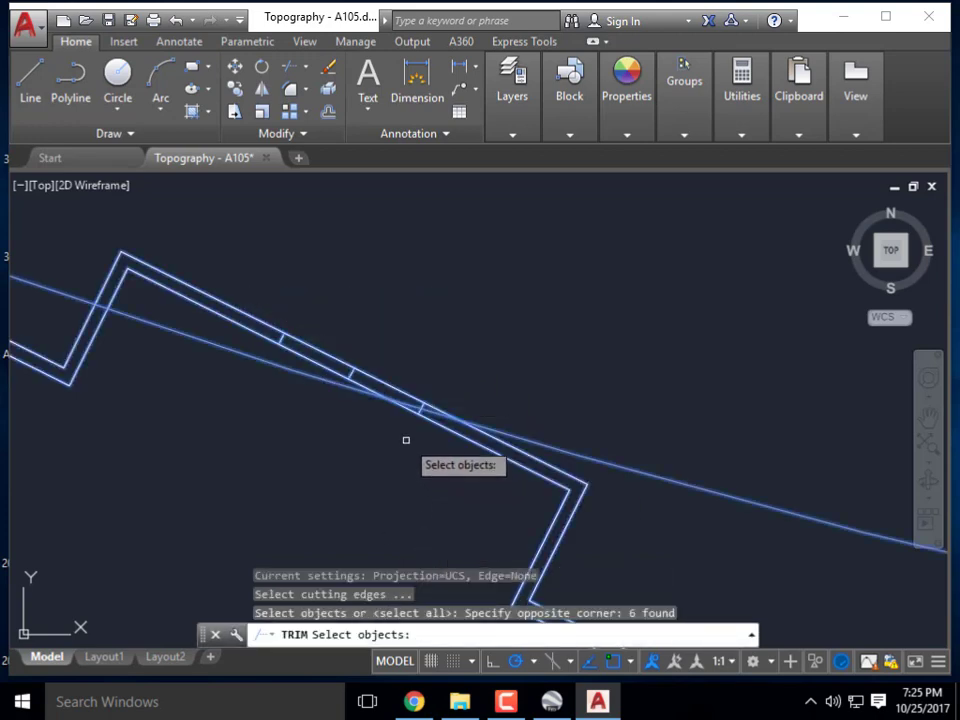
{"action": "key", "text": "Return"}
{"action": "scroll", "coordinate": [336, 375], "scroll_direction": "up", "scroll_amount": 3}
{"action": "left_click", "coordinate": [307, 379]}
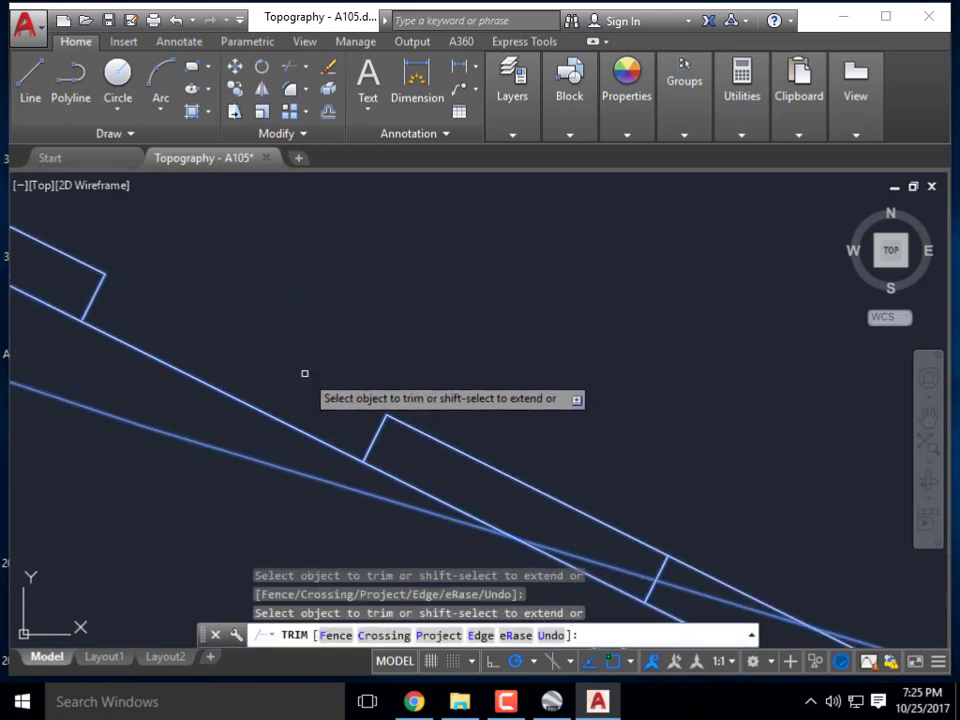
{"action": "left_click", "coordinate": [250, 390]}
{"action": "left_click", "coordinate": [176, 356]}
Trim both wall lines between the middle cross line and the lower-right one to complete the opening, and end the trim.
{"action": "middle_click_drag", "start_coordinate": [406, 417], "coordinate": [336, 325]}
{"action": "left_click", "coordinate": [430, 401]}
{"action": "left_click", "coordinate": [415, 343]}
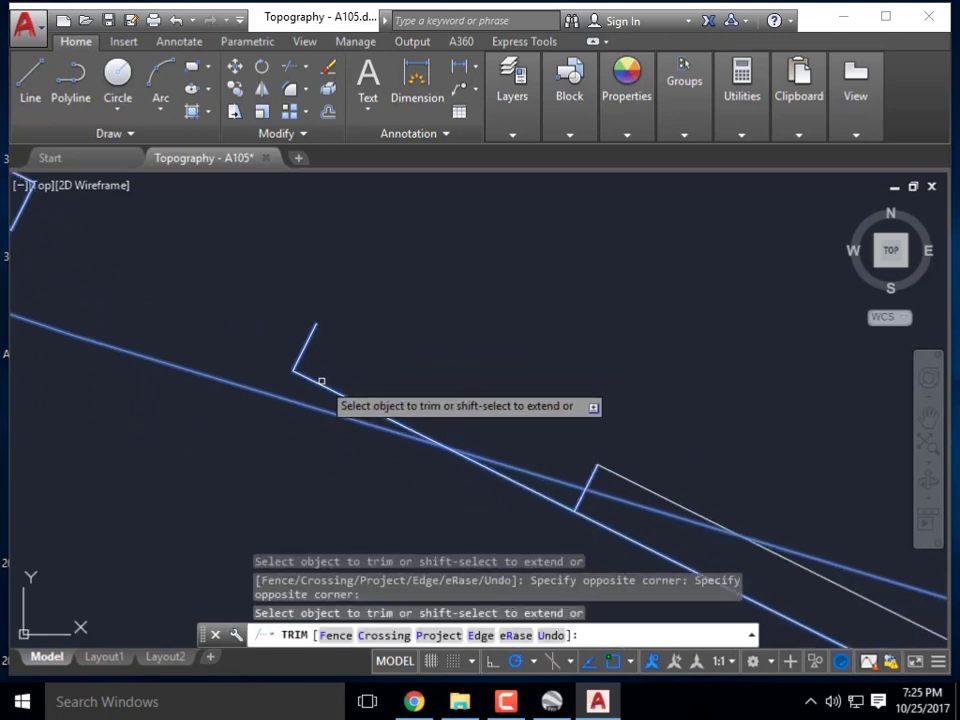
{"action": "left_click", "coordinate": [321, 383]}
{"action": "scroll", "coordinate": [401, 345], "scroll_direction": "down", "scroll_amount": 2}
{"action": "scroll", "coordinate": [458, 396], "scroll_direction": "up", "scroll_amount": 2}
{"action": "left_click", "coordinate": [448, 413]}
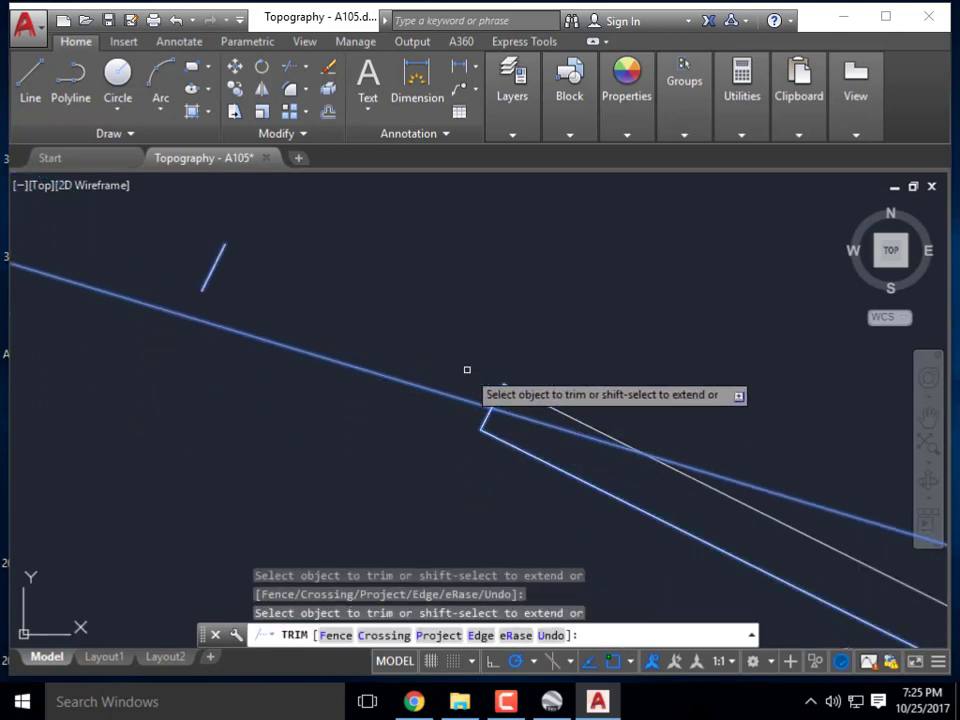
{"action": "scroll", "coordinate": [440, 340], "scroll_direction": "down", "scroll_amount": 5}
{"action": "key", "text": "Escape"}
{"action": "key", "text": "Escape"}
Try erasing the short middle line in the wall opening, and undo the erasure.
{"action": "scroll", "coordinate": [416, 326], "scroll_direction": "up", "scroll_amount": 3}
{"action": "left_click", "coordinate": [419, 331]}
{"action": "left_click", "coordinate": [381, 299]}
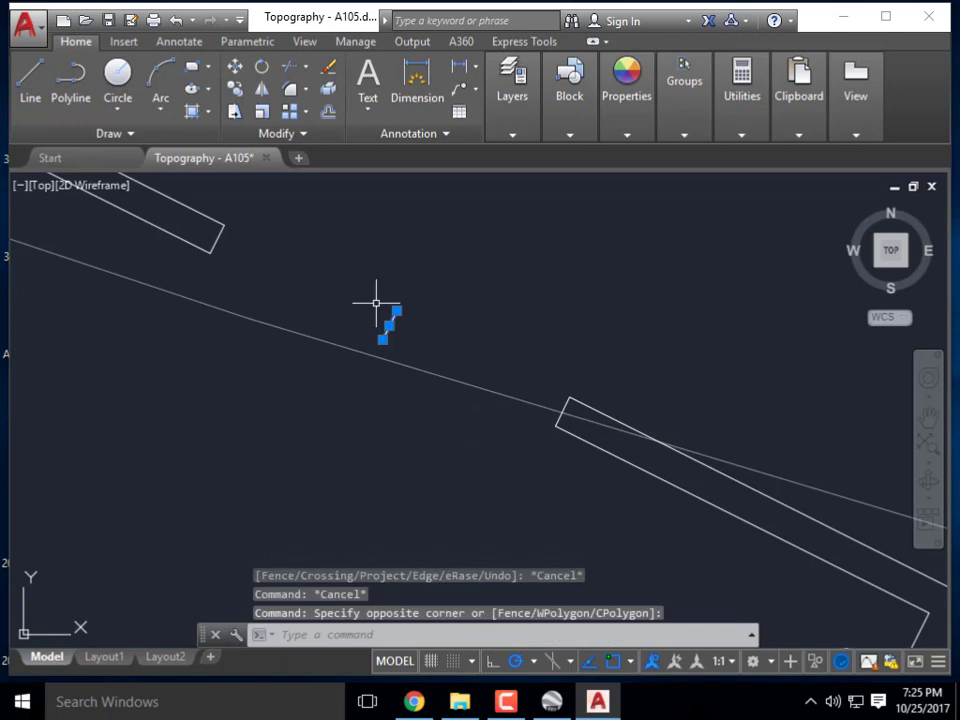
{"action": "key", "text": "Delete"}
{"action": "key", "text": "ctrl+z"}
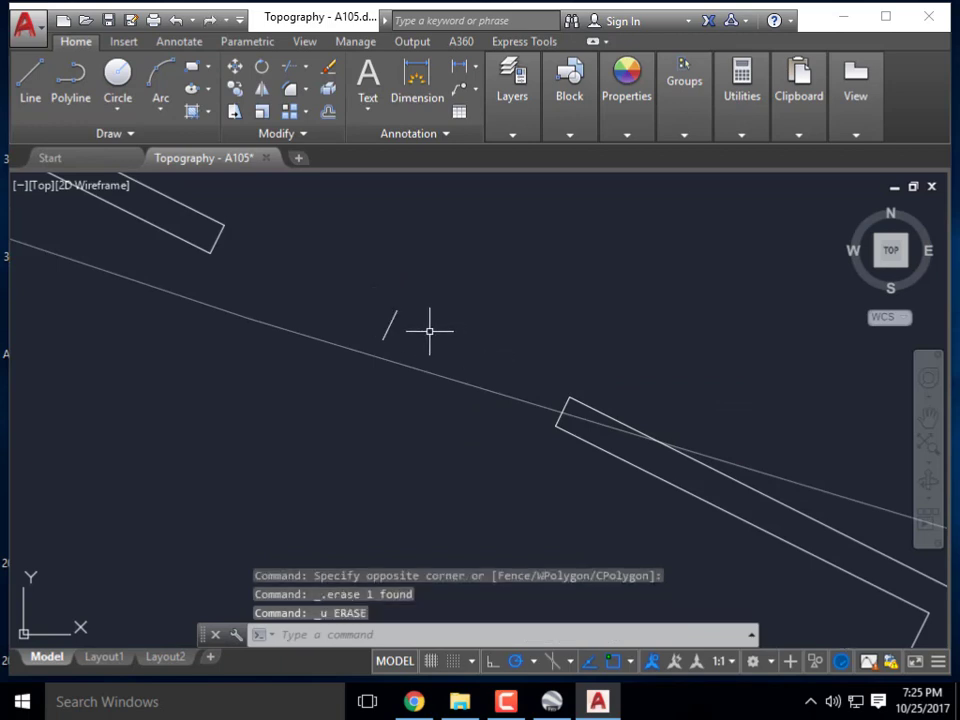
Draw a 3' polyline outward from the outer corner of the opening's upper-left jamb, in line with the jamb.
{"action": "middle_click_drag", "start_coordinate": [429, 328], "coordinate": [414, 463]}
{"action": "scroll", "coordinate": [272, 385], "scroll_direction": "down", "scroll_amount": 4}
{"action": "scroll", "coordinate": [300, 377], "scroll_direction": "up", "scroll_amount": 4}
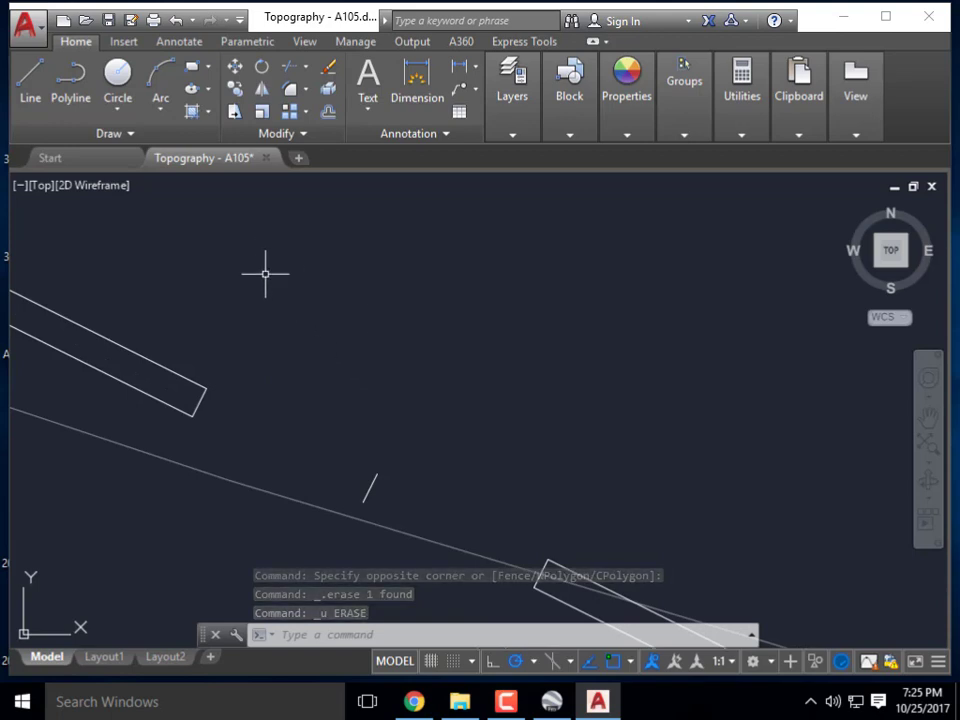
{"action": "middle_click_drag", "start_coordinate": [266, 272], "coordinate": [302, 392]}
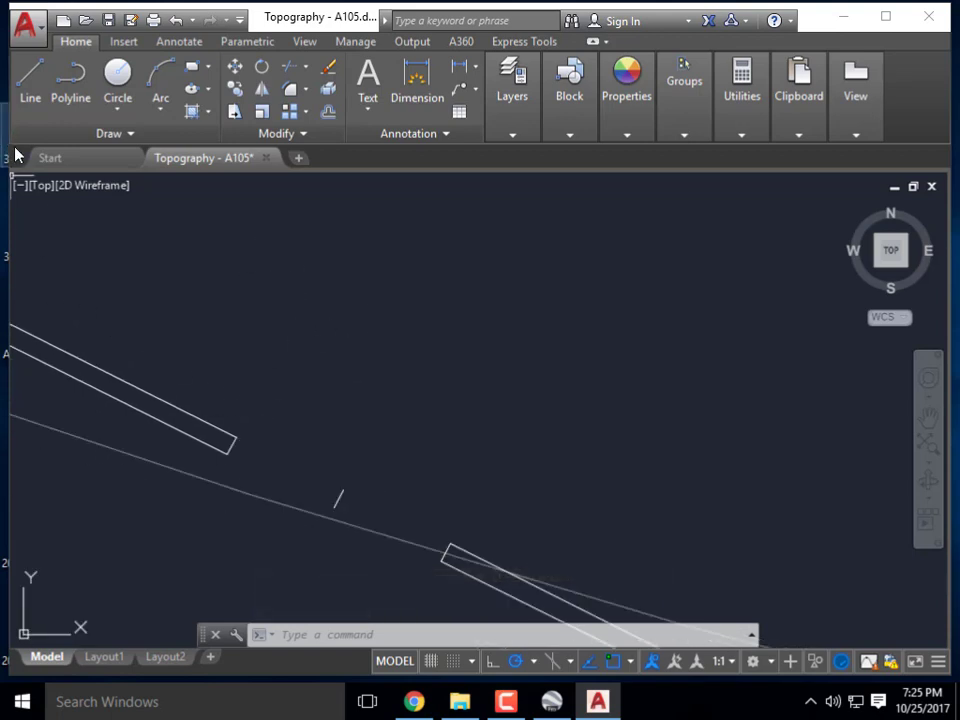
{"action": "left_click", "coordinate": [75, 90]}
{"action": "scroll", "coordinate": [250, 450], "scroll_direction": "up", "scroll_amount": 4}
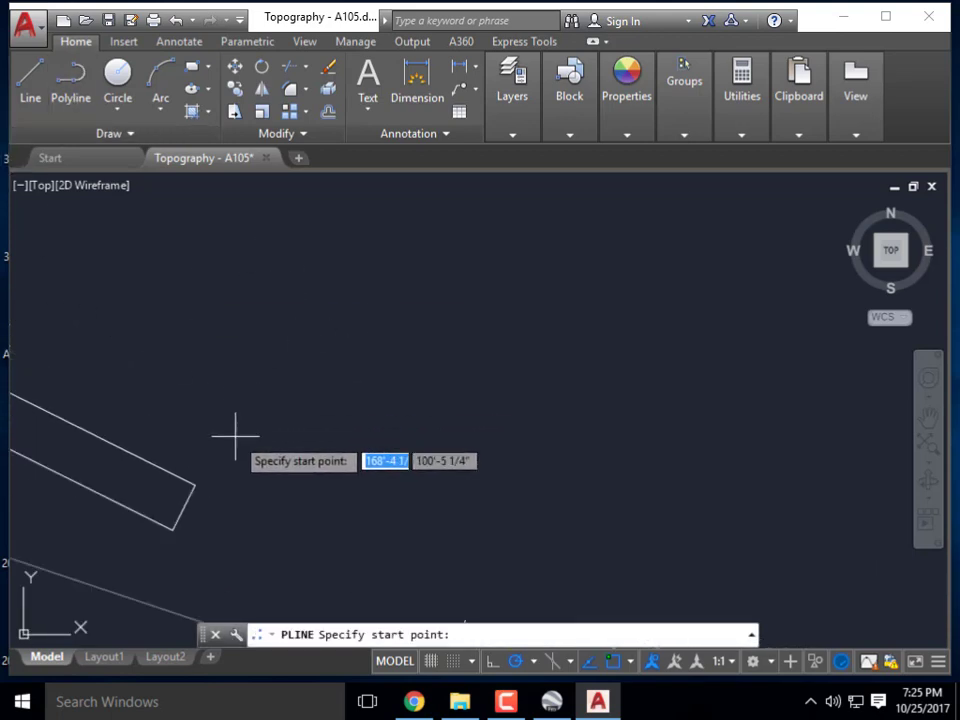
{"action": "left_click", "coordinate": [195, 485]}
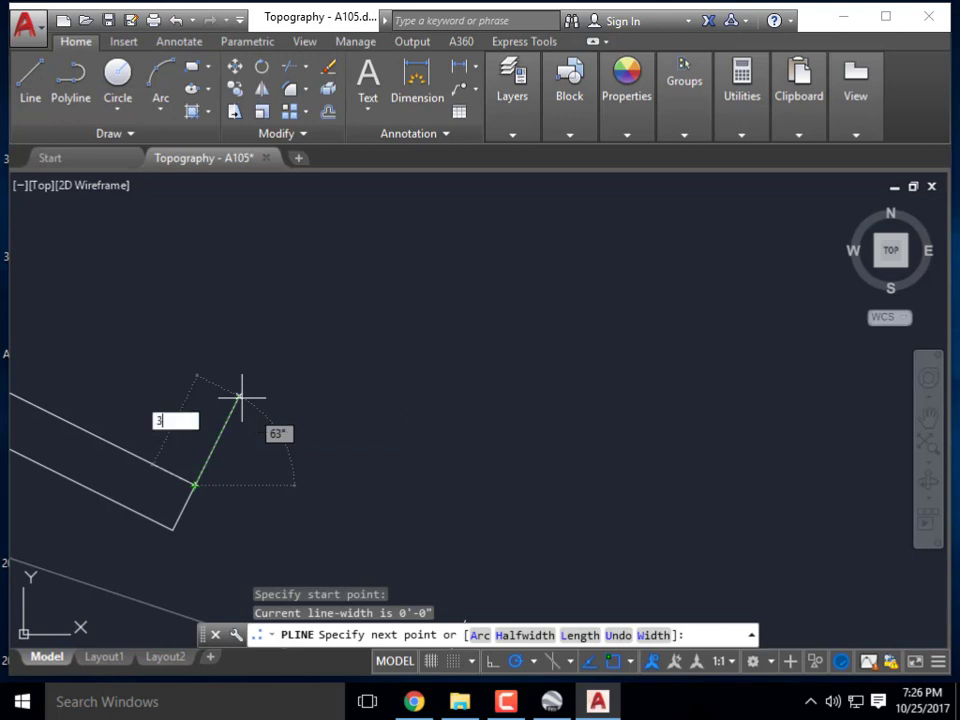
{"action": "key", "text": "Return"}
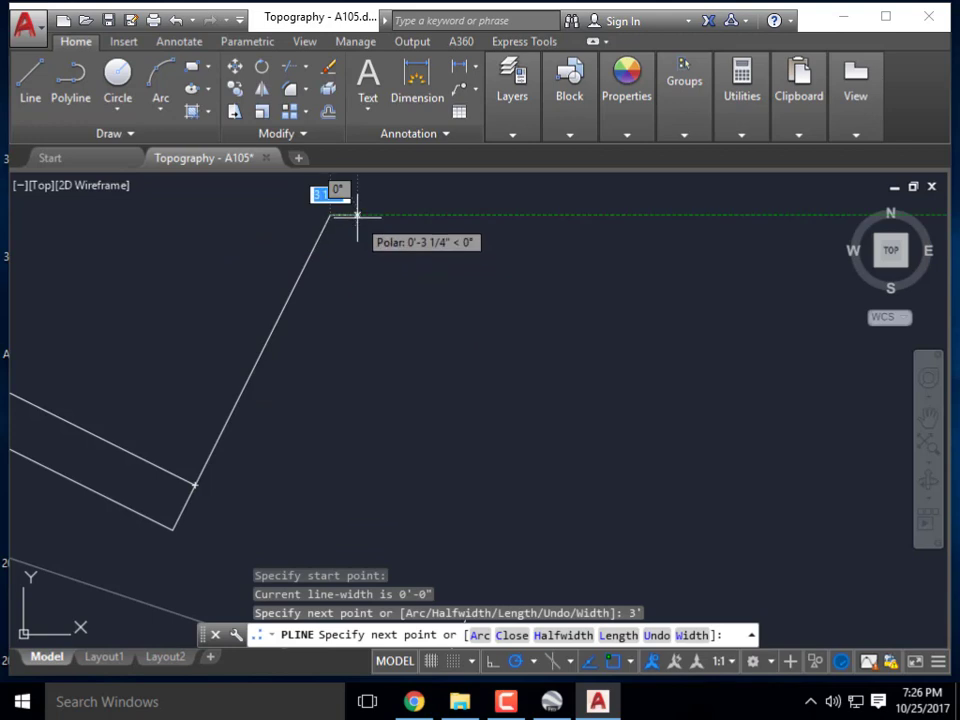
{"action": "scroll", "coordinate": [357, 214], "scroll_direction": "up", "scroll_amount": 5}
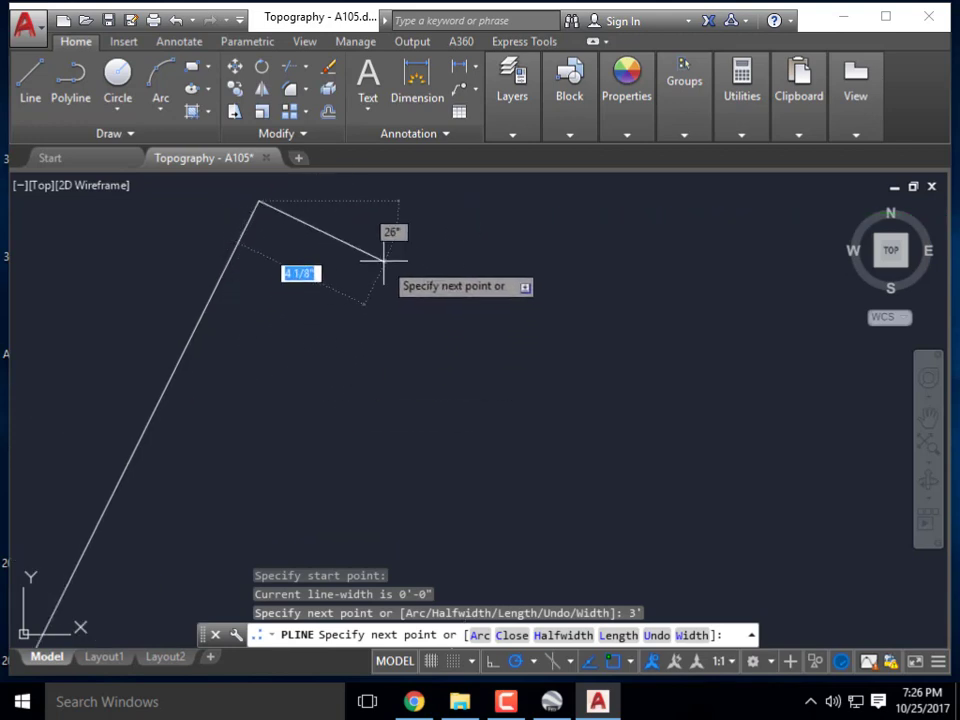
{"action": "scroll", "coordinate": [270, 208], "scroll_direction": "up", "scroll_amount": 2}
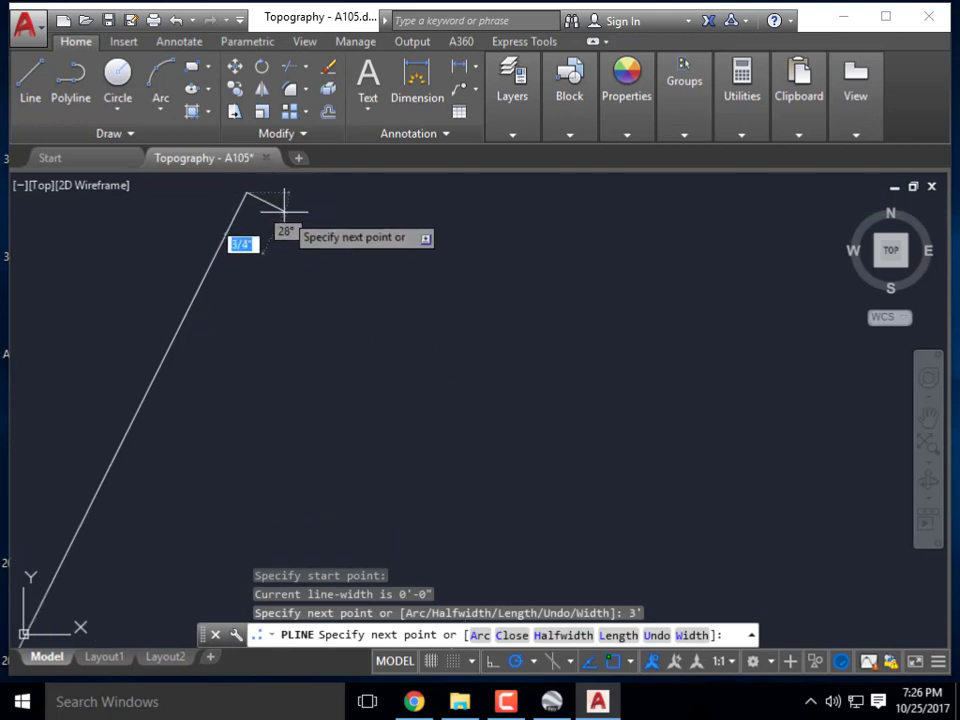
{"action": "scroll", "coordinate": [347, 236], "scroll_direction": "down", "scroll_amount": 3}
{"action": "key", "text": "Escape"}
{"action": "key", "text": "Escape"}
{"action": "scroll", "coordinate": [361, 277], "scroll_direction": "down", "scroll_amount": 5}
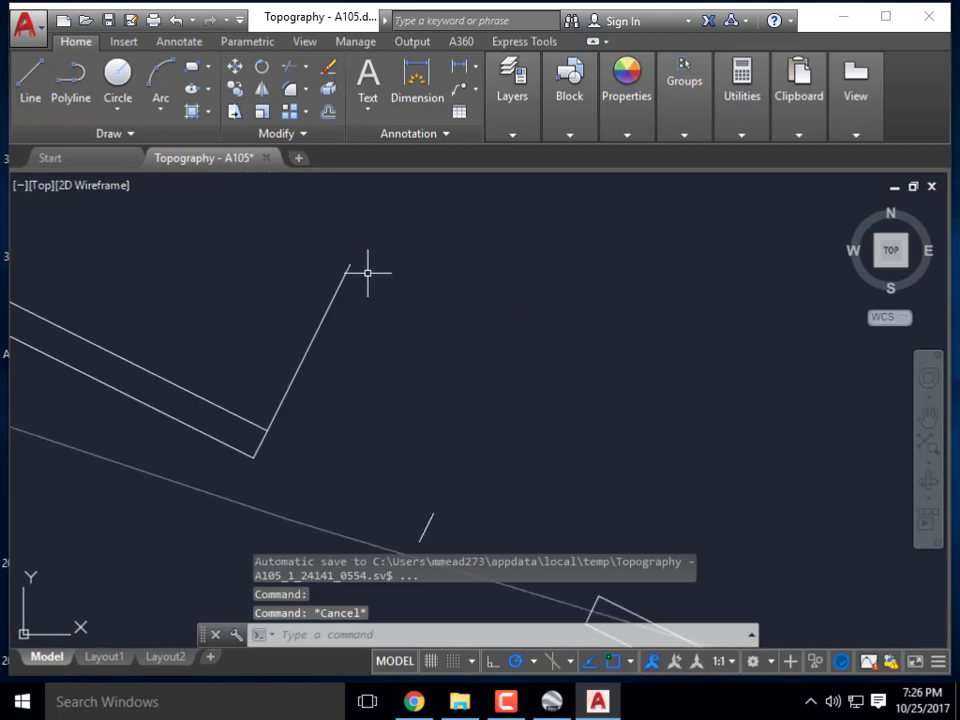
{"action": "key", "text": "Return"}
{"action": "key", "text": "Return"}
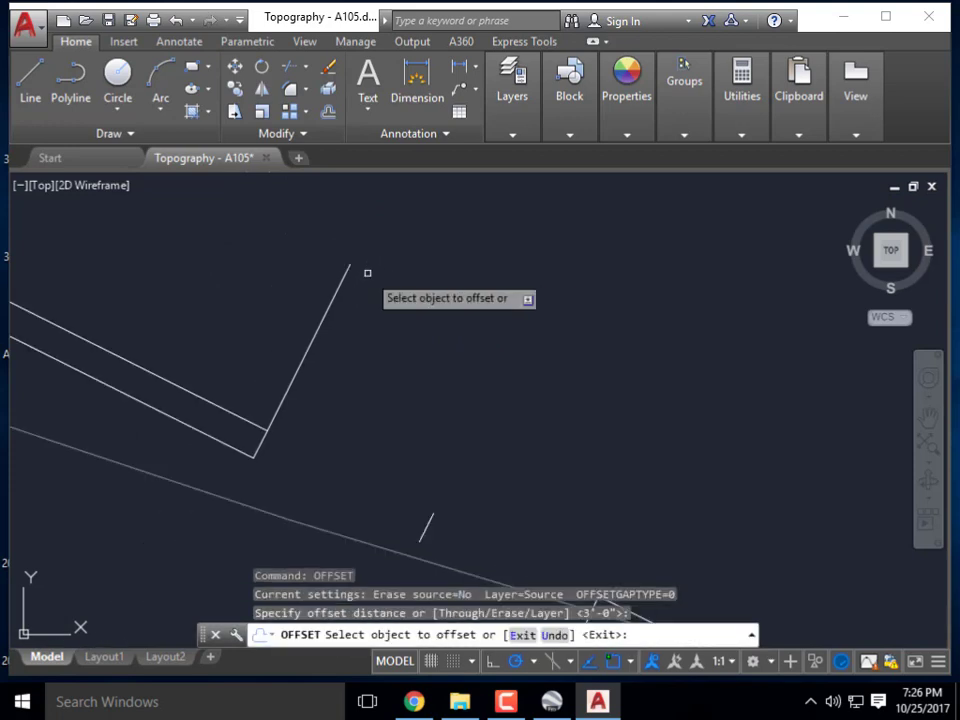
{"action": "key", "text": "Escape"}
Offset the 3' door leaf line by 2" toward the opening, and end the offset.
{"action": "key", "text": "Return"}
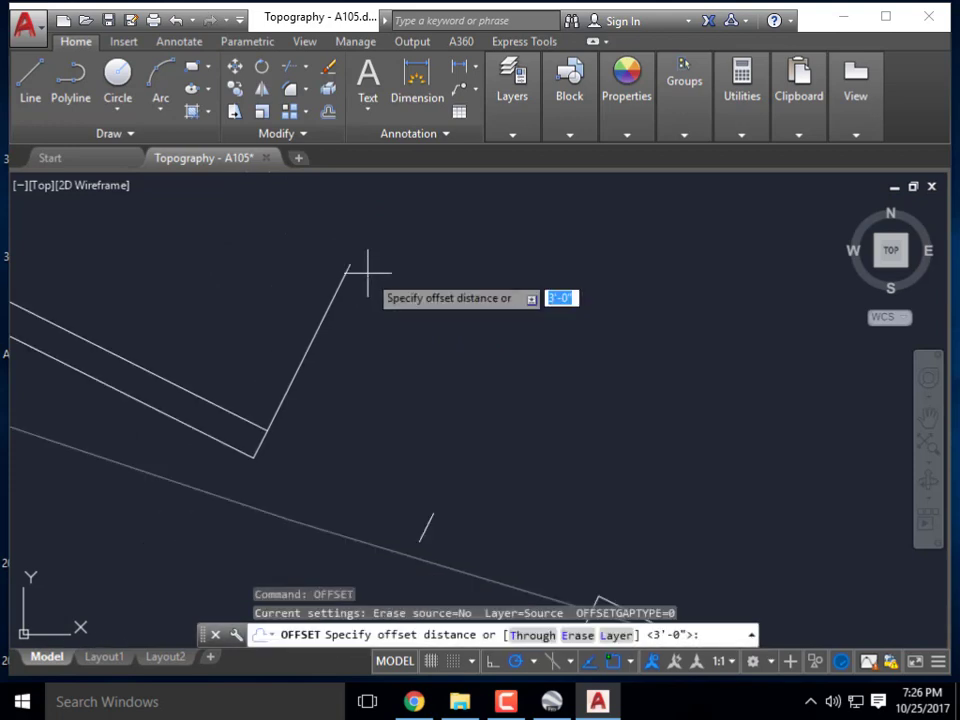
{"action": "type", "text": "2"}
{"action": "key", "text": "Return"}
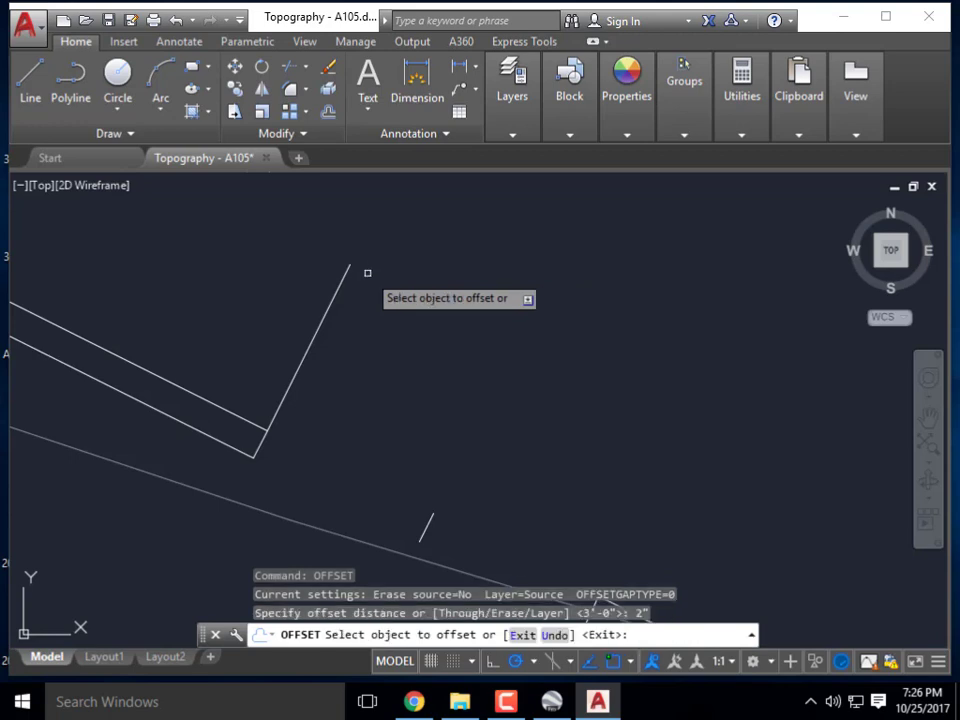
{"action": "left_click", "coordinate": [320, 314]}
{"action": "left_click", "coordinate": [345, 313]}
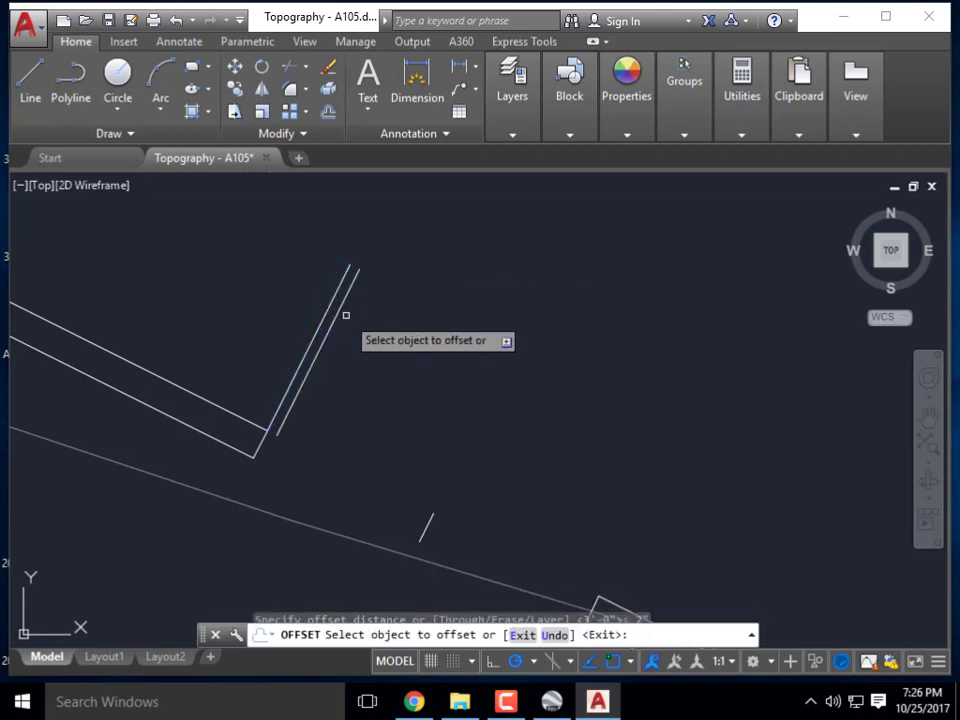
{"action": "key", "text": "Escape"}
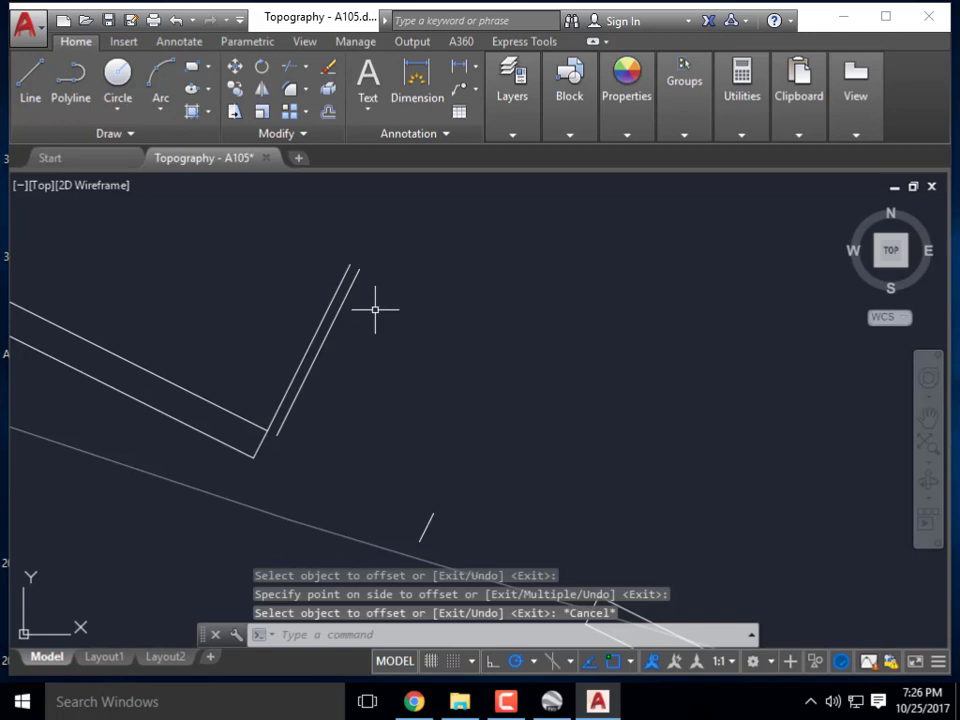
Draw a line joining the outer ends of the two parallel door leaf lines.
{"action": "type", "text": "l"}
{"action": "key", "text": "Return"}
{"action": "scroll", "coordinate": [366, 276], "scroll_direction": "up", "scroll_amount": 2}
{"action": "left_click", "coordinate": [326, 249]}
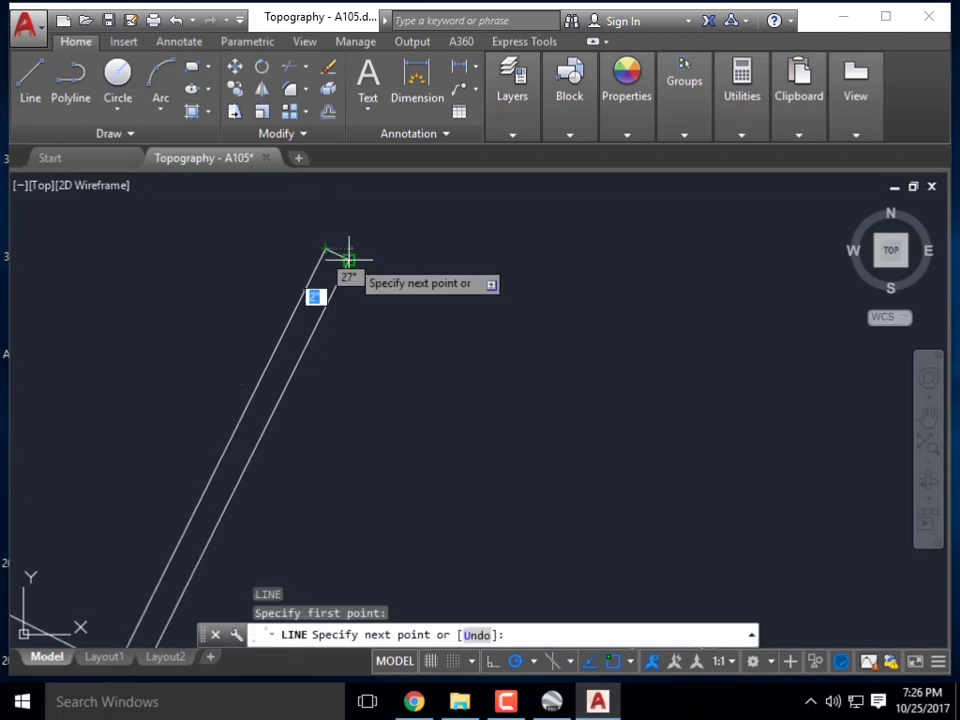
{"action": "left_click", "coordinate": [349, 260]}
{"action": "key", "text": "Escape"}
{"action": "scroll", "coordinate": [379, 232], "scroll_direction": "down", "scroll_amount": 1}
{"action": "scroll", "coordinate": [379, 232], "scroll_direction": "down", "scroll_amount": 2}
Draw a line closing the hinge end of the door leaf, from the jamb's outer corner to the offset line's end.
{"action": "scroll", "coordinate": [305, 349], "scroll_direction": "up", "scroll_amount": 4}
{"action": "key", "text": "Return"}
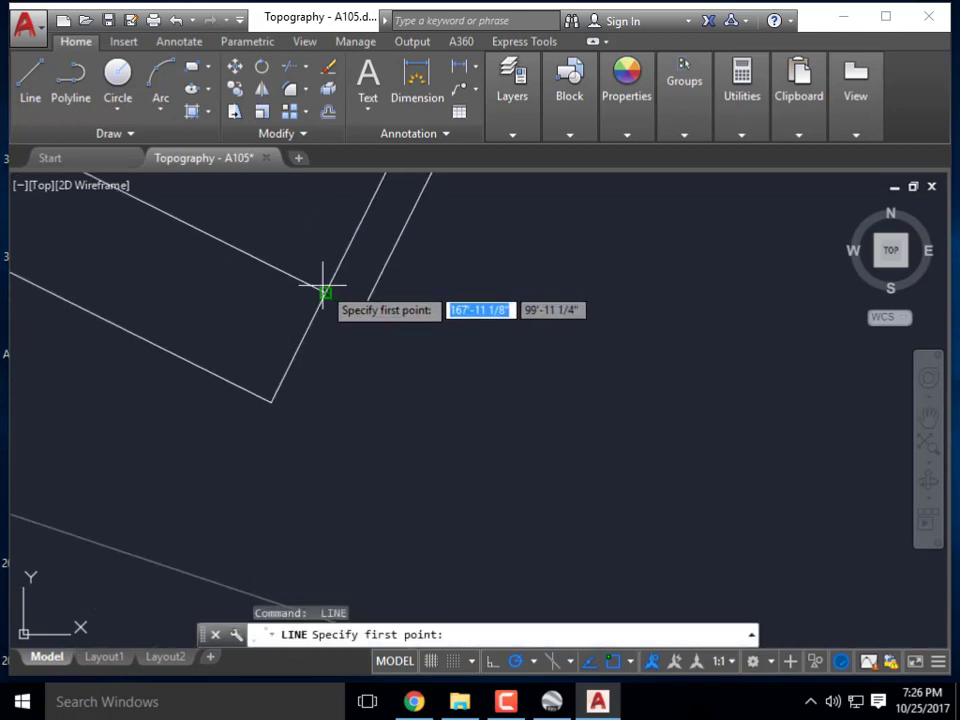
{"action": "left_click", "coordinate": [326, 293]}
{"action": "left_click", "coordinate": [362, 308]}
{"action": "scroll", "coordinate": [334, 360], "scroll_direction": "down", "scroll_amount": 1}
{"action": "key", "text": "Escape"}
{"action": "scroll", "coordinate": [370, 368], "scroll_direction": "down", "scroll_amount": 2}
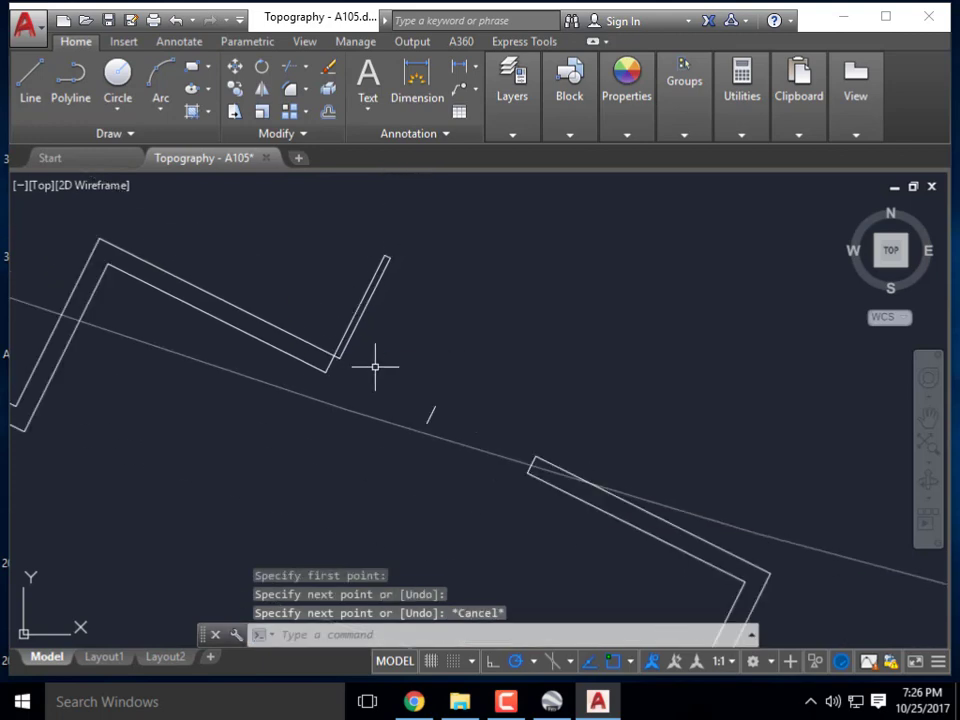
Join the four lines of the upper-left door leaf into one object, and select it to check the result.
{"action": "scroll", "coordinate": [376, 367], "scroll_direction": "up", "scroll_amount": 2}
{"action": "middle_click_drag", "start_coordinate": [373, 364], "coordinate": [366, 424]}
{"action": "left_click", "coordinate": [368, 427]}
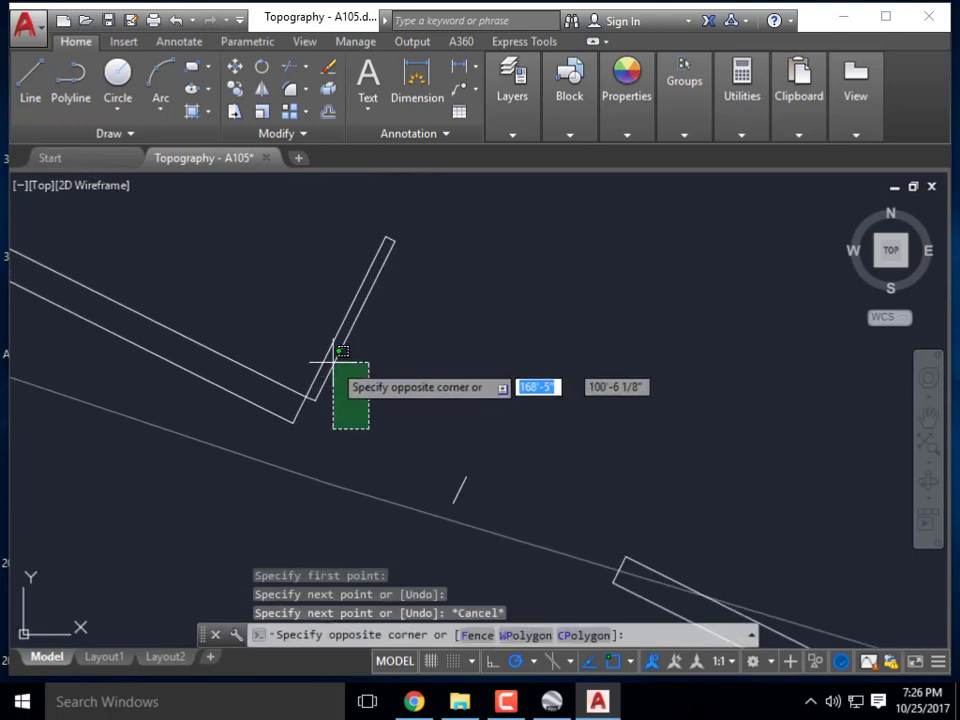
{"action": "left_click", "coordinate": [325, 337]}
{"action": "left_click", "coordinate": [476, 315]}
{"action": "left_click", "coordinate": [364, 205]}
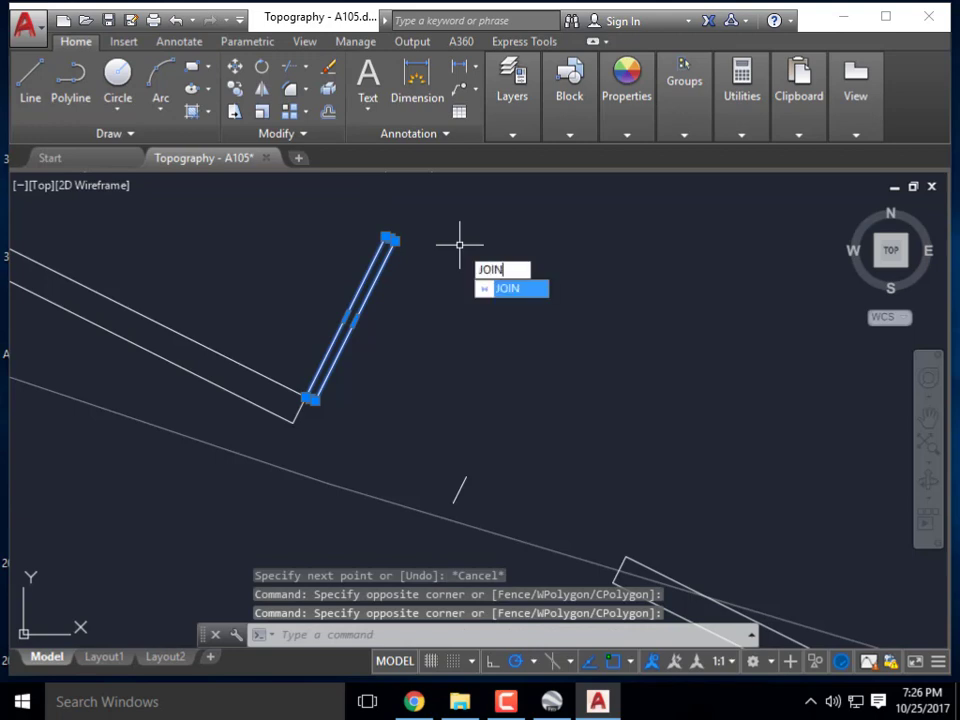
{"action": "key", "text": "Return"}
{"action": "left_click", "coordinate": [376, 249]}
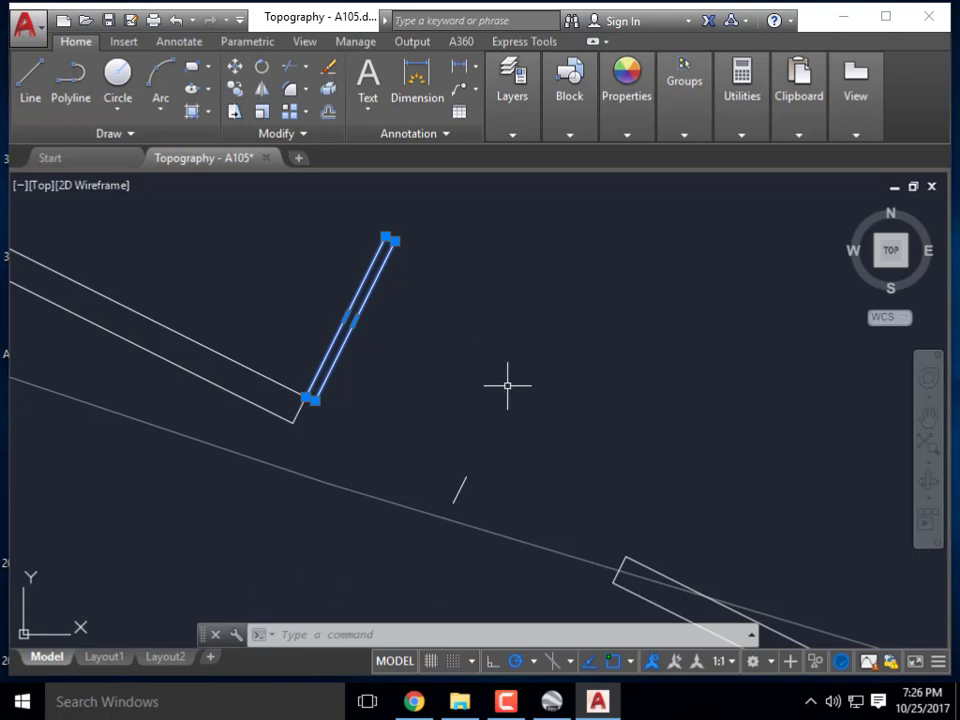
Copy the door leaf from its inner hinge corner to the outer corner of the opening's lower-right jamb.
{"action": "key", "text": "Escape"}
{"action": "middle_click_drag", "start_coordinate": [482, 387], "coordinate": [452, 328]}
{"action": "left_click", "coordinate": [360, 336]}
{"action": "left_click", "coordinate": [309, 268]}
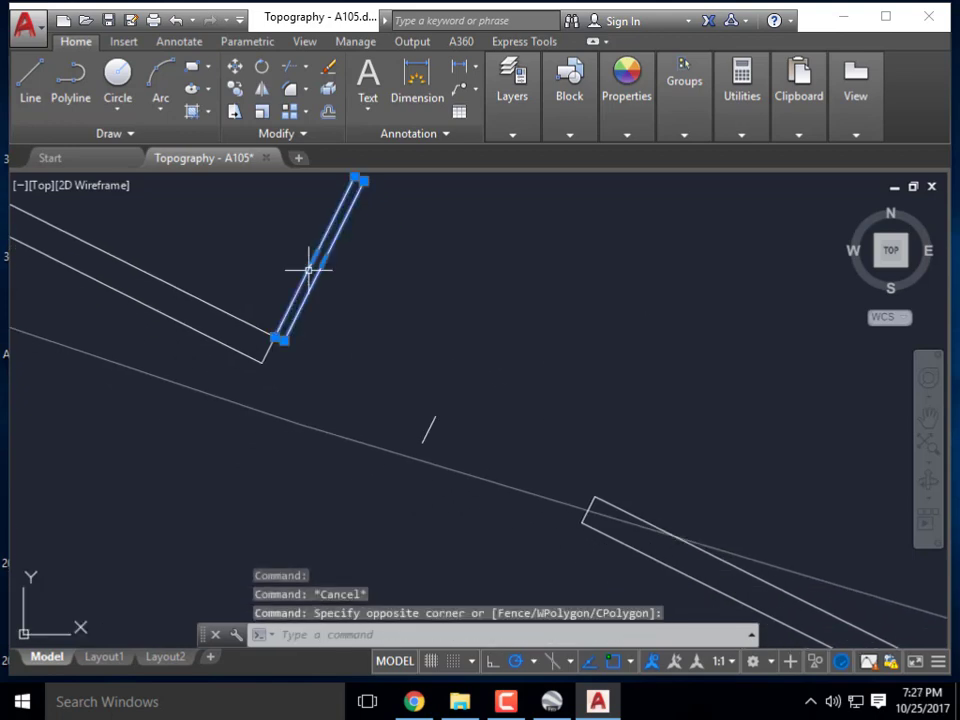
{"action": "type", "text": "co"}
{"action": "key", "text": "Return"}
{"action": "left_click", "coordinate": [283, 339]}
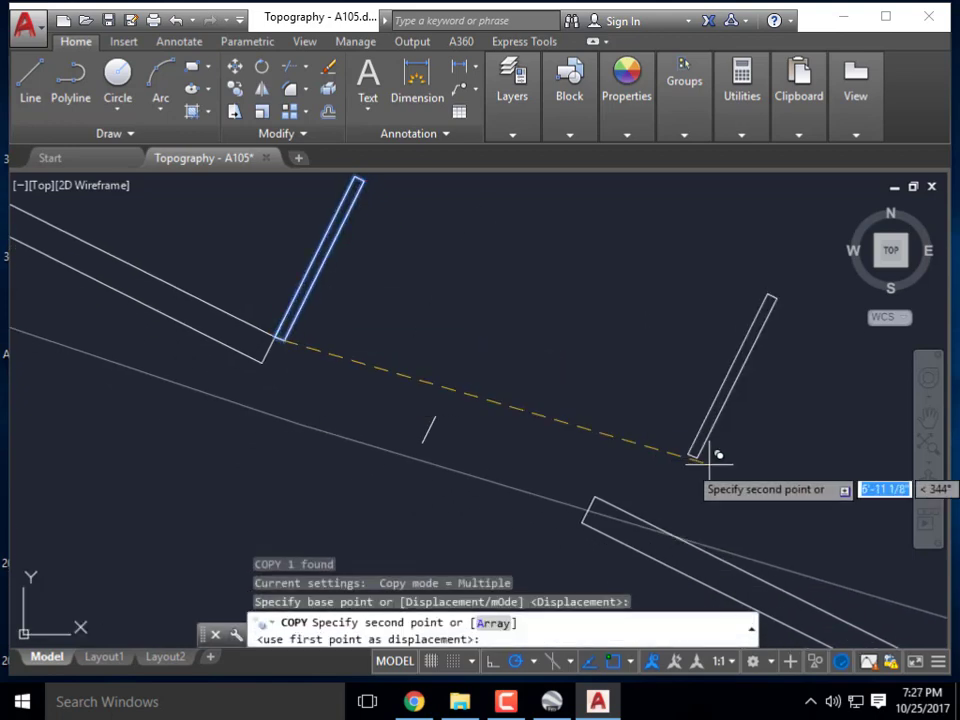
{"action": "left_click", "coordinate": [596, 497]}
{"action": "key", "text": "Escape"}
{"action": "scroll", "coordinate": [482, 429], "scroll_direction": "down", "scroll_amount": 3}
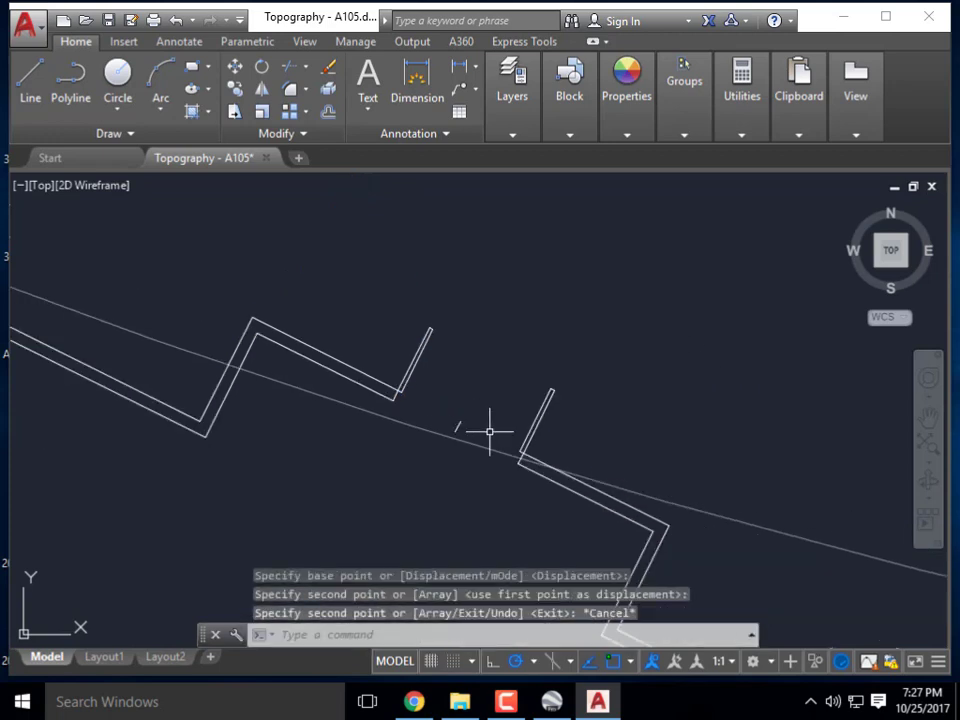
Draw a Start, End, Direction arc from the upper-left leaf's tip to the outer end of the short middle line, bulging outward.
{"action": "middle_click_drag", "start_coordinate": [493, 433], "coordinate": [470, 421]}
{"action": "scroll", "coordinate": [469, 421], "scroll_direction": "up", "scroll_amount": 4}
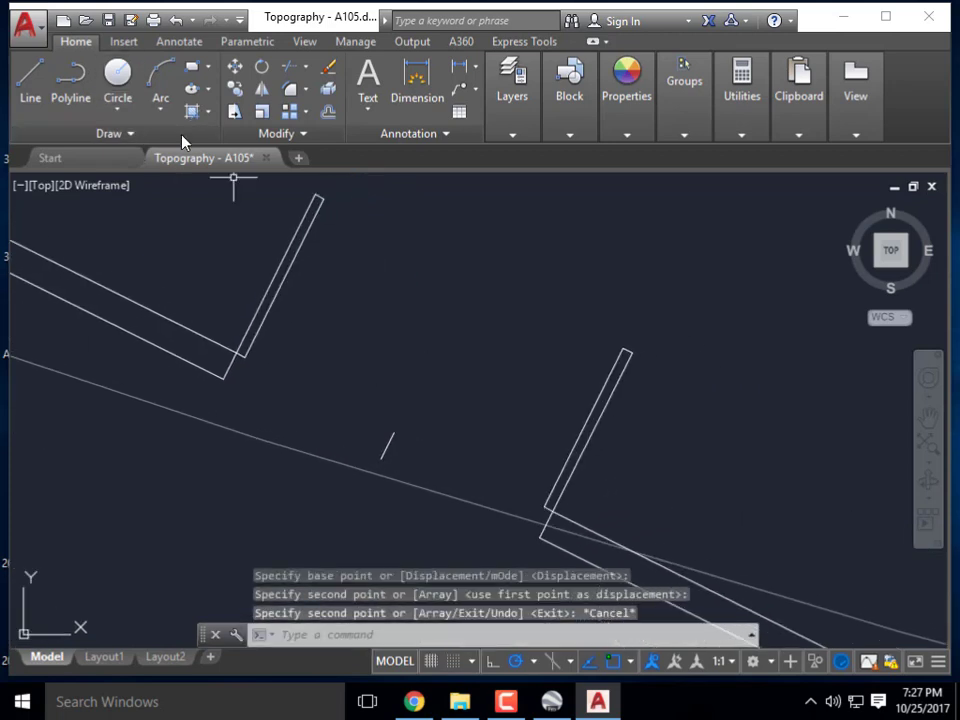
{"action": "left_click", "coordinate": [161, 111]}
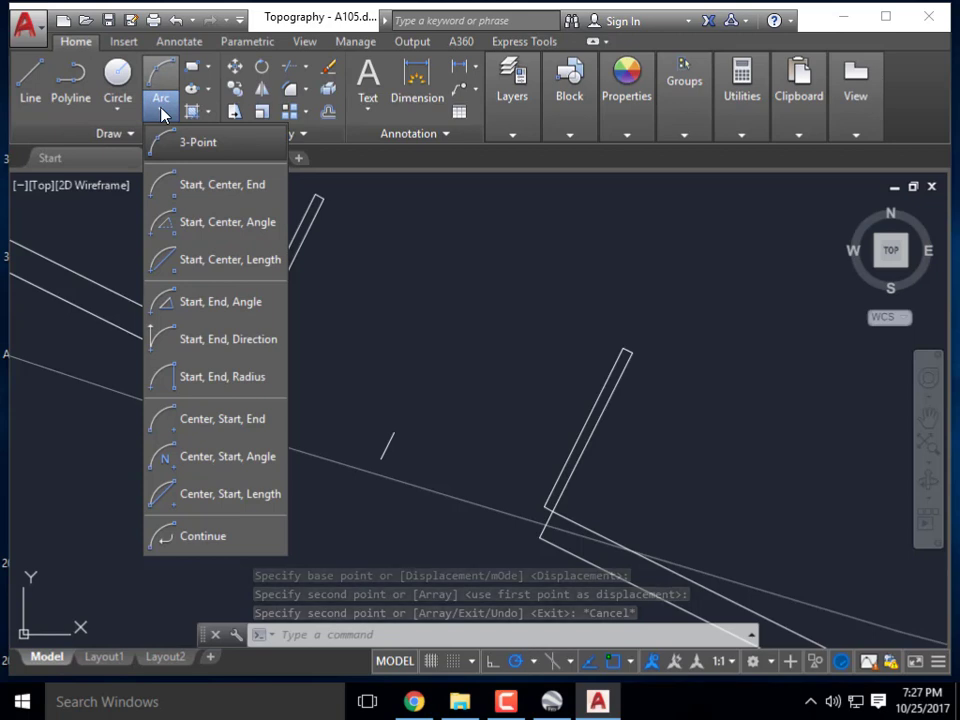
{"action": "left_click", "coordinate": [238, 340]}
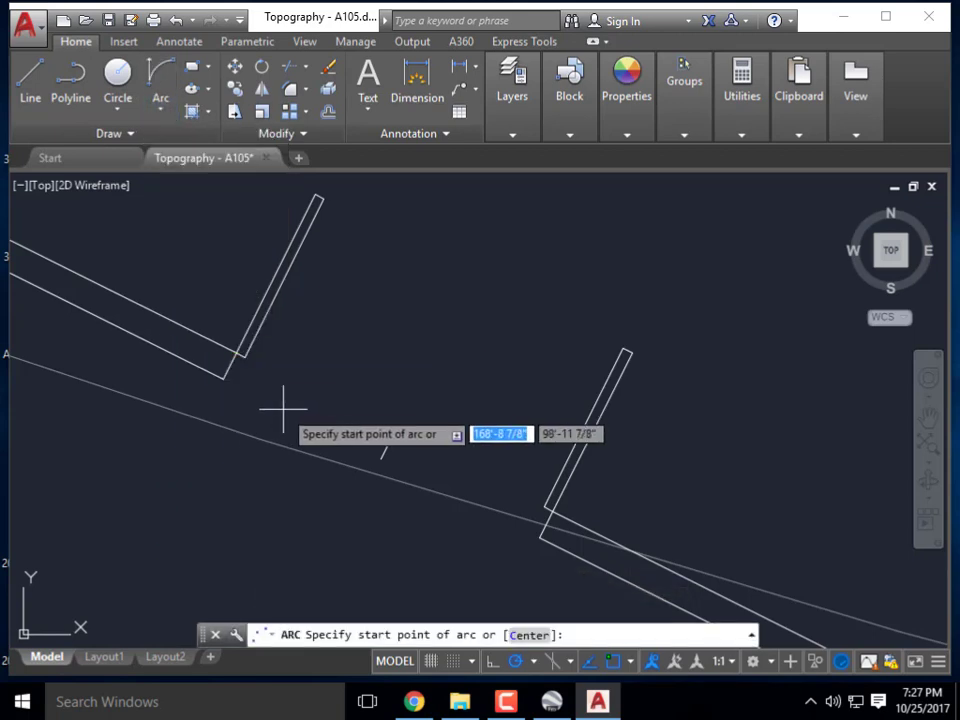
{"action": "left_click", "coordinate": [323, 200]}
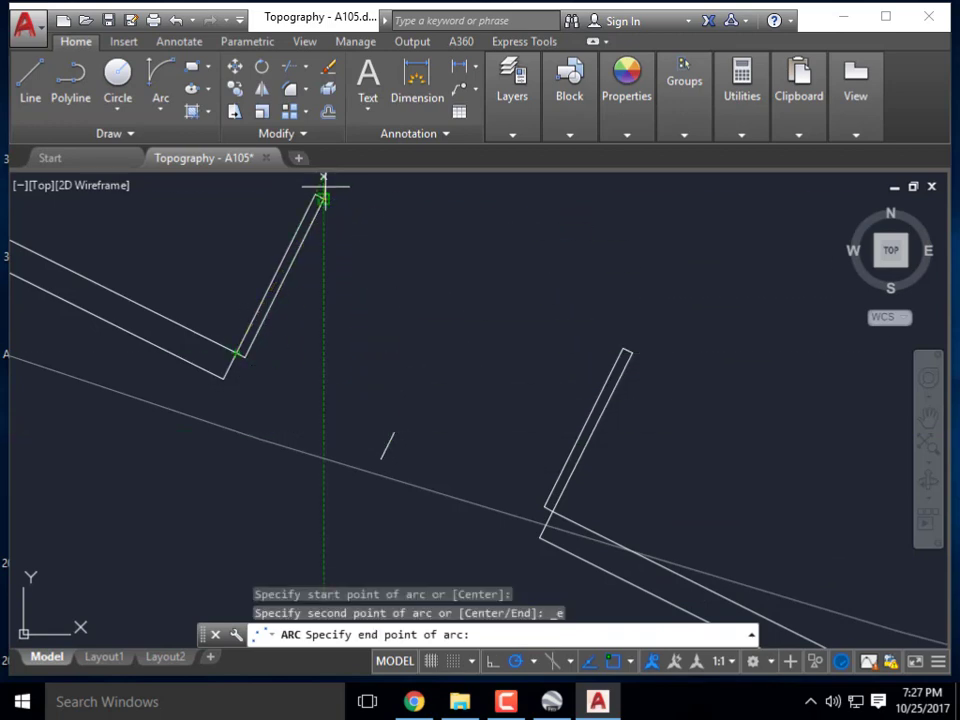
{"action": "left_click", "coordinate": [393, 432]}
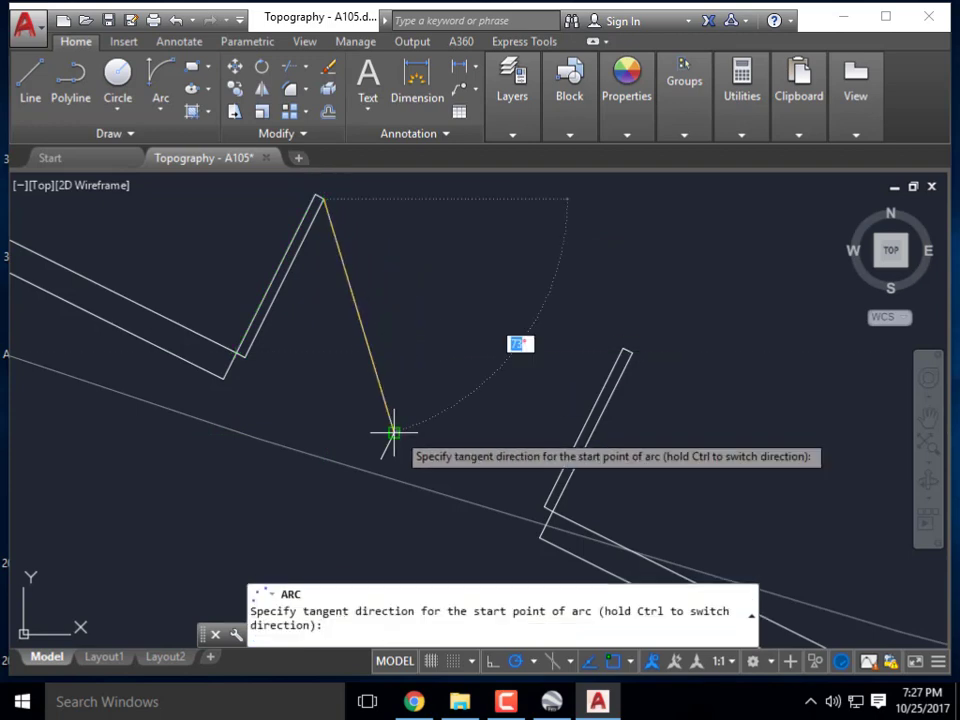
{"action": "scroll", "coordinate": [455, 310], "scroll_direction": "down", "scroll_amount": 4}
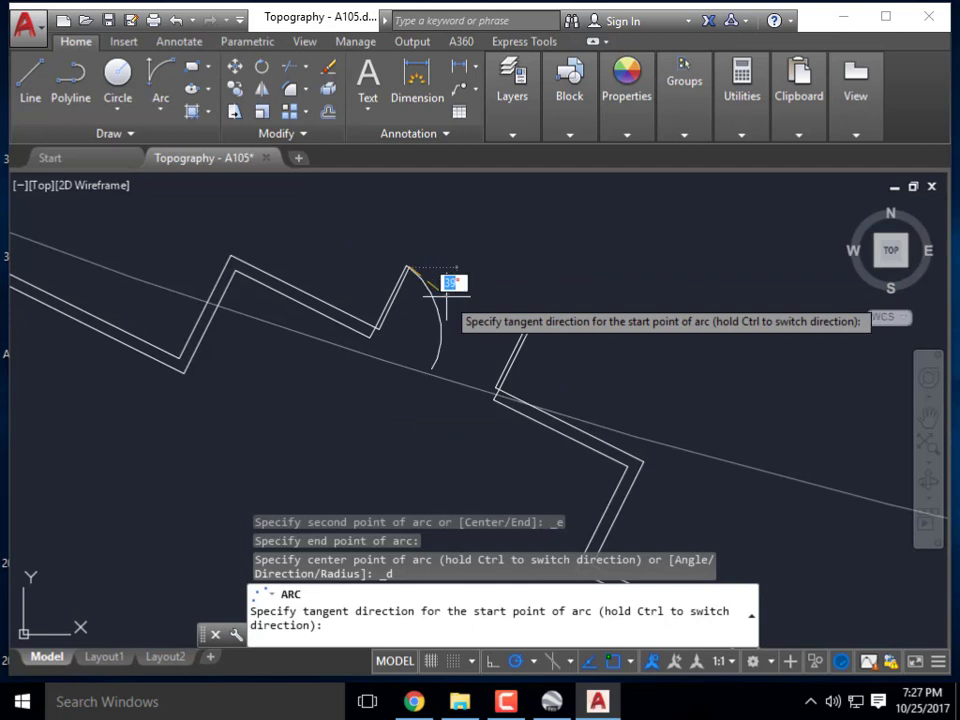
{"action": "scroll", "coordinate": [446, 292], "scroll_direction": "up", "scroll_amount": 2}
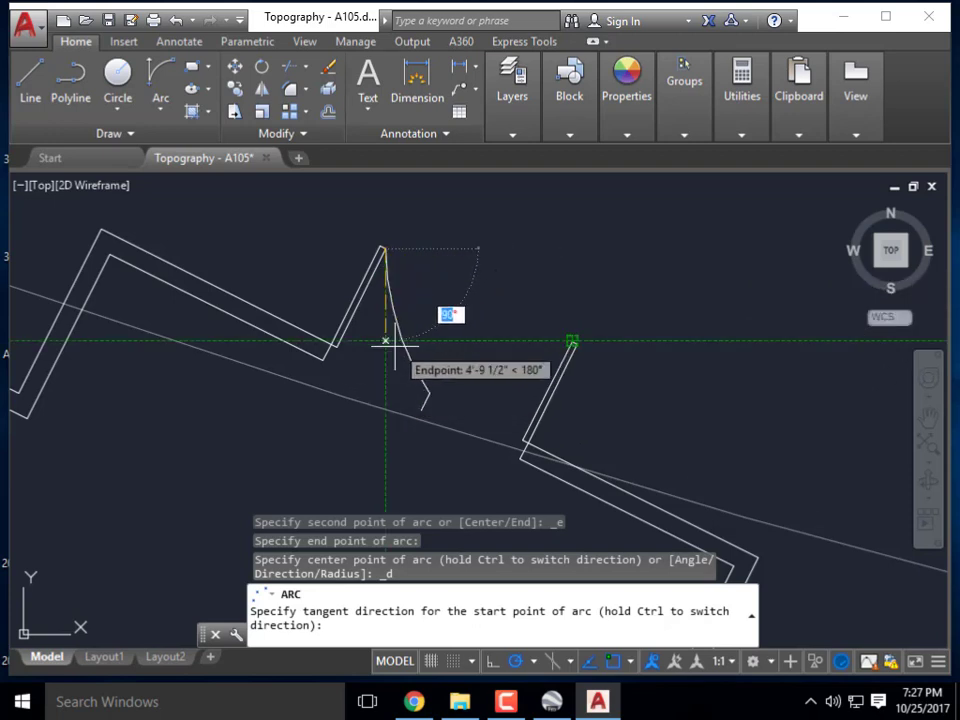
{"action": "left_click", "coordinate": [507, 312]}
Draw a three-point arc from the short middle line's outer end through the lower-right leaf's tip, ending just beyond the leaf.
{"action": "key", "text": "Return"}
{"action": "left_click", "coordinate": [431, 392]}
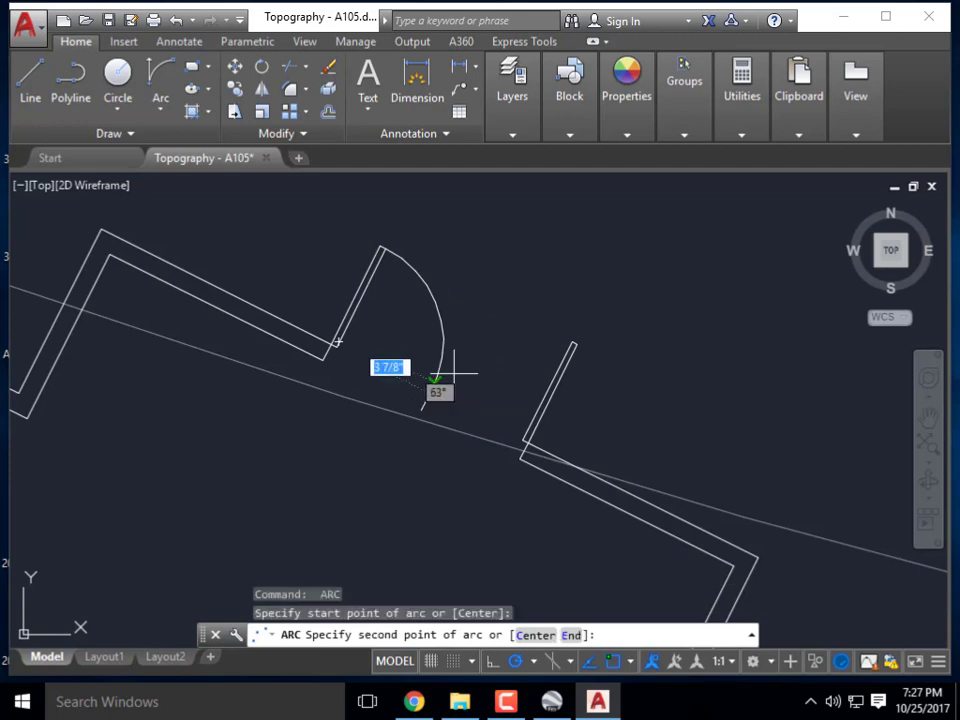
{"action": "left_click", "coordinate": [572, 340]}
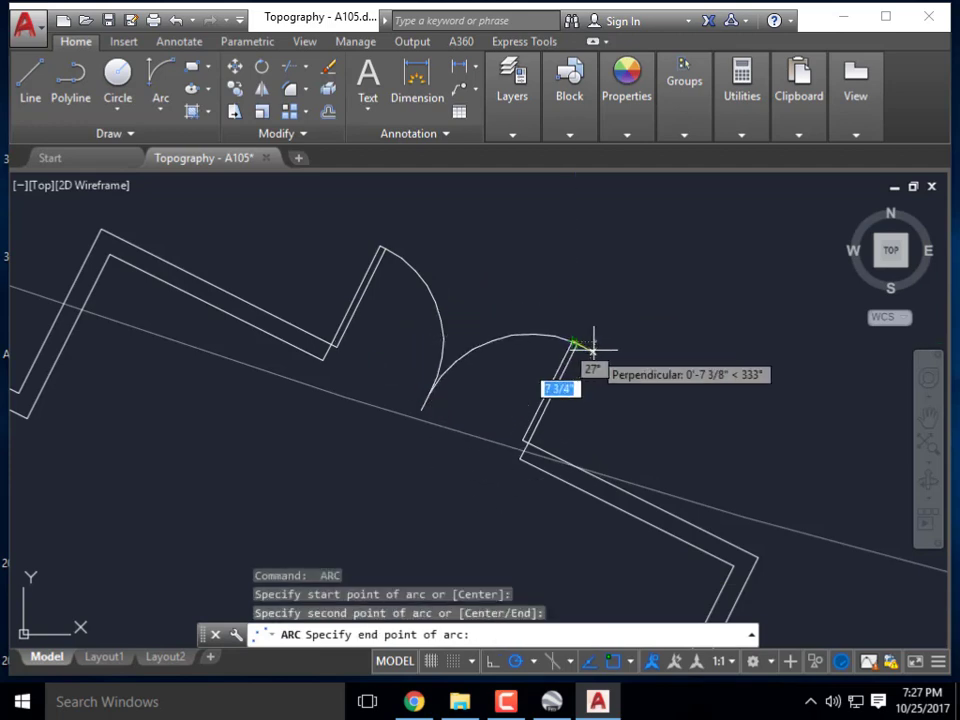
{"action": "key", "text": "Escape"}
{"action": "key", "text": "Escape"}
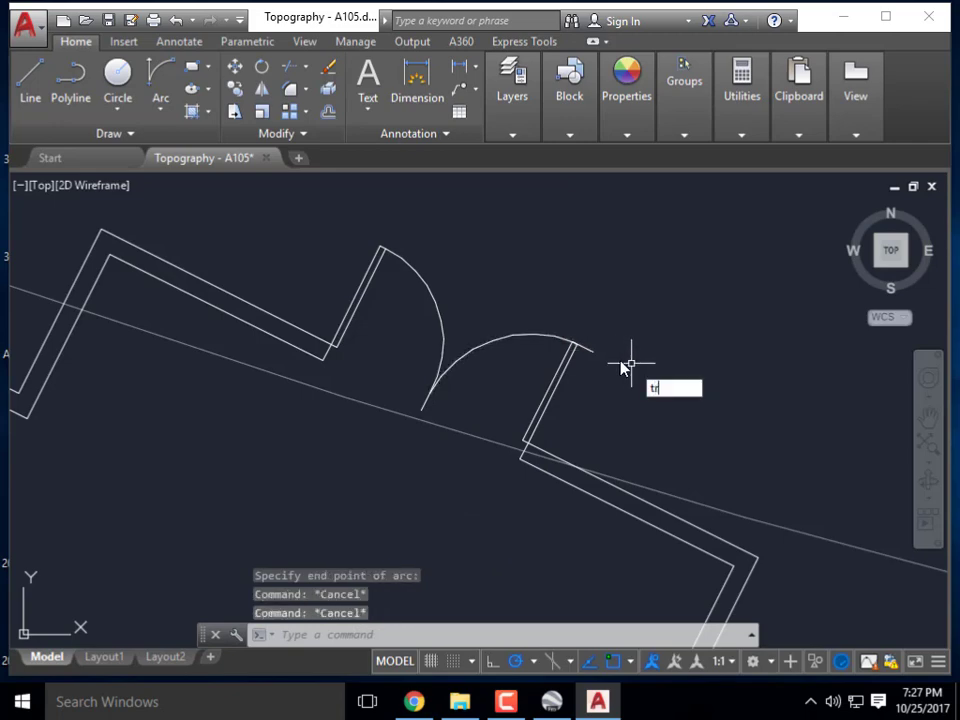
Trim the part of the second swing arc that overhangs the tip of the lower-right door leaf.
{"action": "key", "text": "Return"}
{"action": "scroll", "coordinate": [605, 360], "scroll_direction": "up", "scroll_amount": 5}
{"action": "left_click", "coordinate": [604, 369]}
{"action": "left_click", "coordinate": [431, 274]}
{"action": "key", "text": "Return"}
{"action": "left_click", "coordinate": [557, 372]}
{"action": "left_click", "coordinate": [518, 280]}
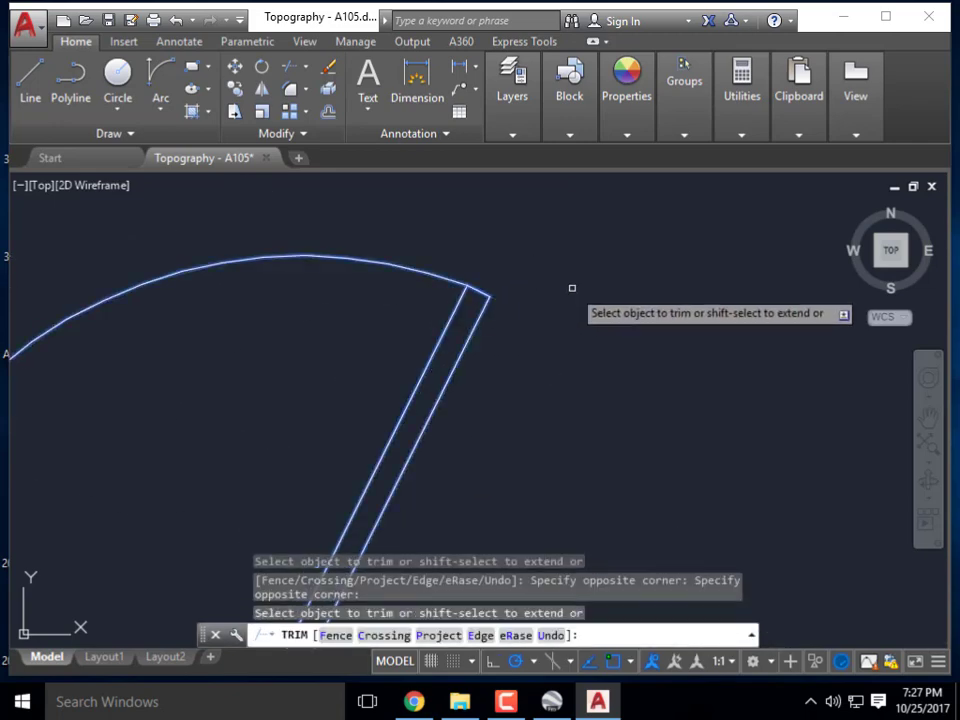
{"action": "scroll", "coordinate": [574, 295], "scroll_direction": "down", "scroll_amount": 4}
{"action": "key", "text": "Escape"}
Erase the short middle line in the door opening.
{"action": "middle_click_drag", "start_coordinate": [436, 340], "coordinate": [392, 364]}
{"action": "left_click", "coordinate": [355, 375]}
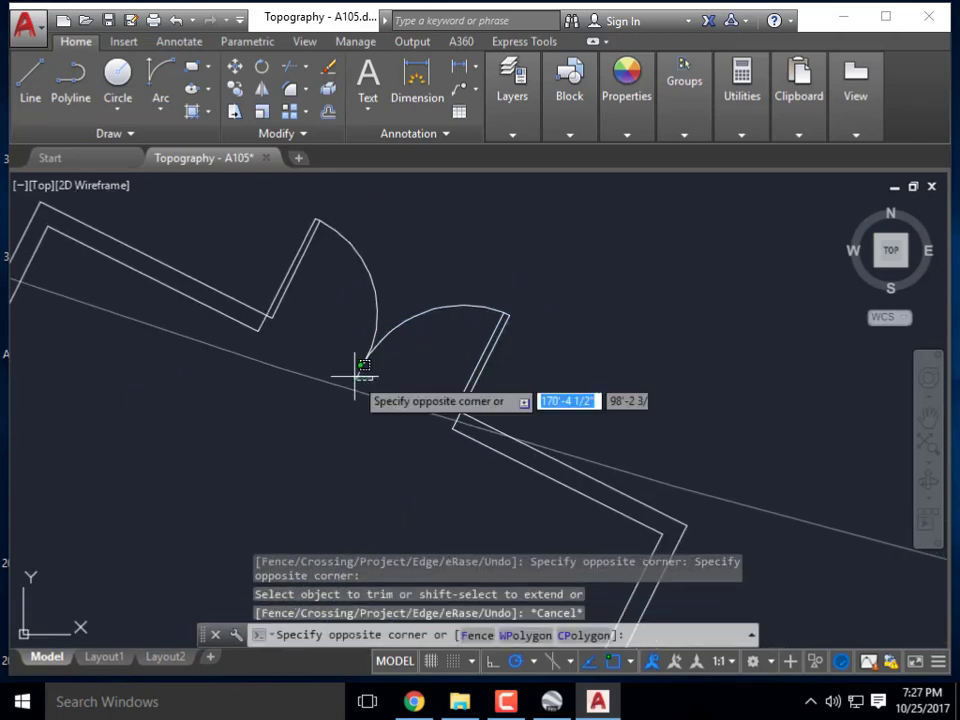
{"action": "left_click", "coordinate": [406, 364]}
{"action": "key", "text": "Delete"}
Group the lower-right door leaf with its swing arc, and select the group.
{"action": "scroll", "coordinate": [452, 328], "scroll_direction": "down", "scroll_amount": 4}
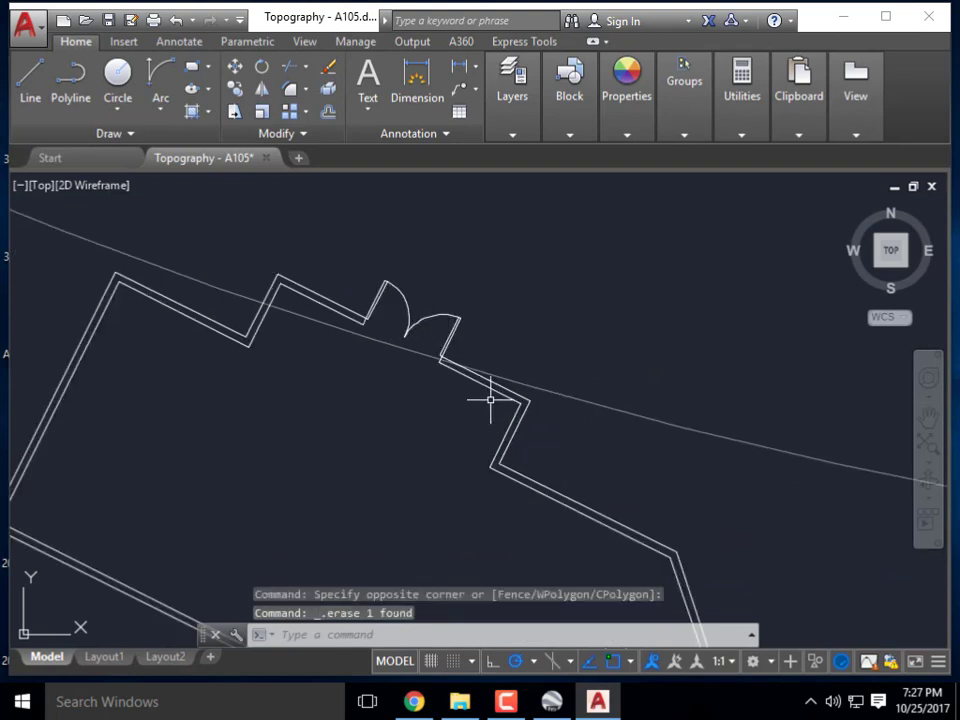
{"action": "scroll", "coordinate": [456, 343], "scroll_direction": "up", "scroll_amount": 8}
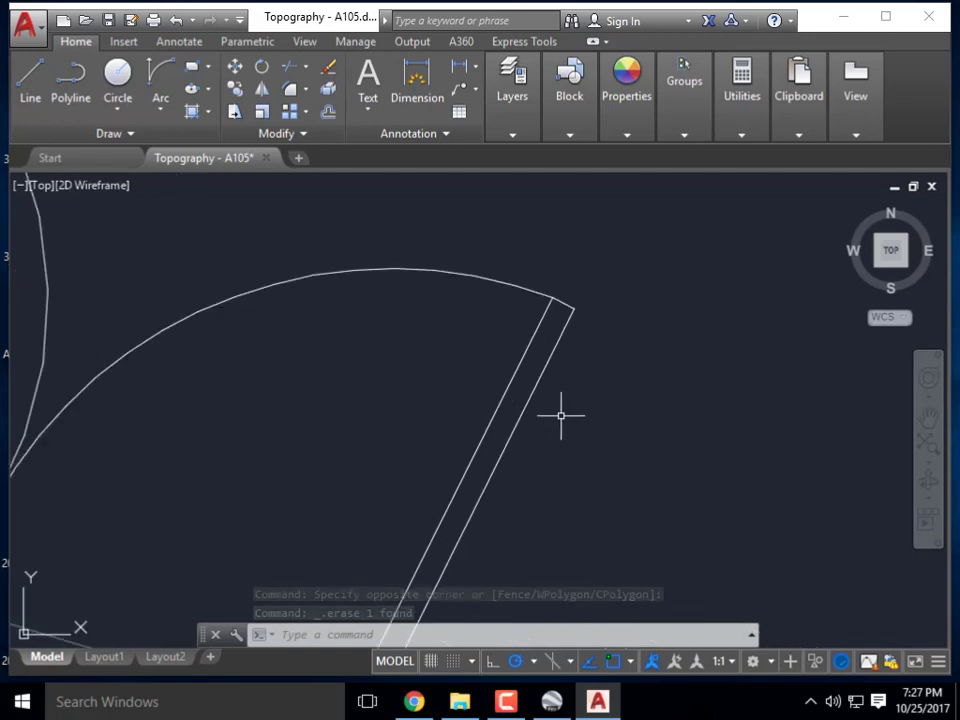
{"action": "scroll", "coordinate": [547, 399], "scroll_direction": "down", "scroll_amount": 4}
{"action": "left_click", "coordinate": [600, 450]}
{"action": "left_click", "coordinate": [482, 313]}
{"action": "scroll", "coordinate": [482, 287], "scroll_direction": "down", "scroll_amount": 4}
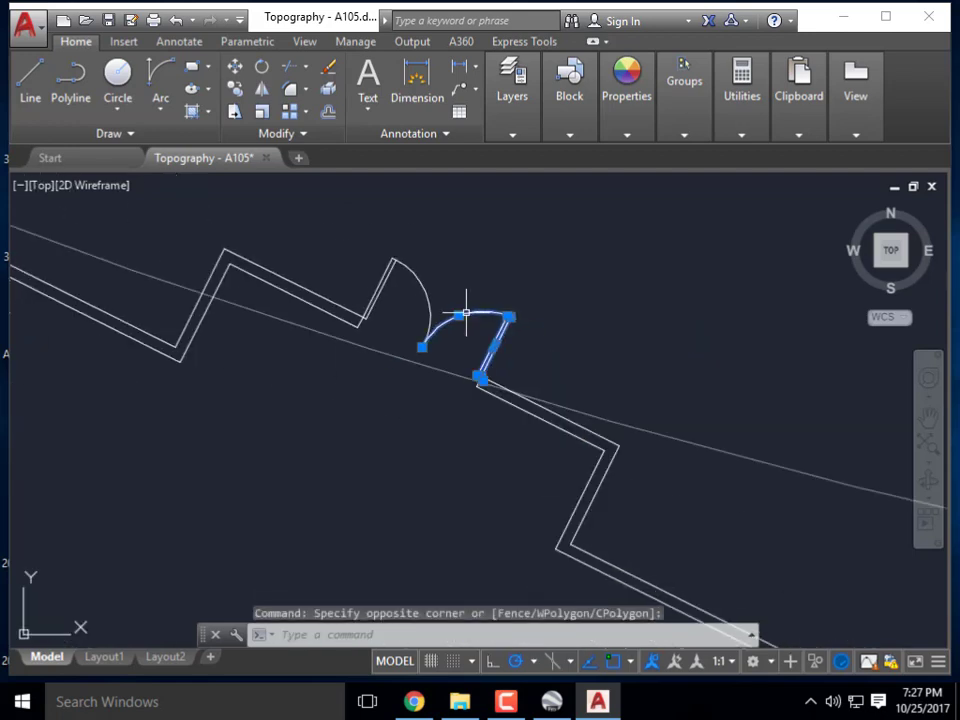
{"action": "scroll", "coordinate": [472, 312], "scroll_direction": "up", "scroll_amount": 2}
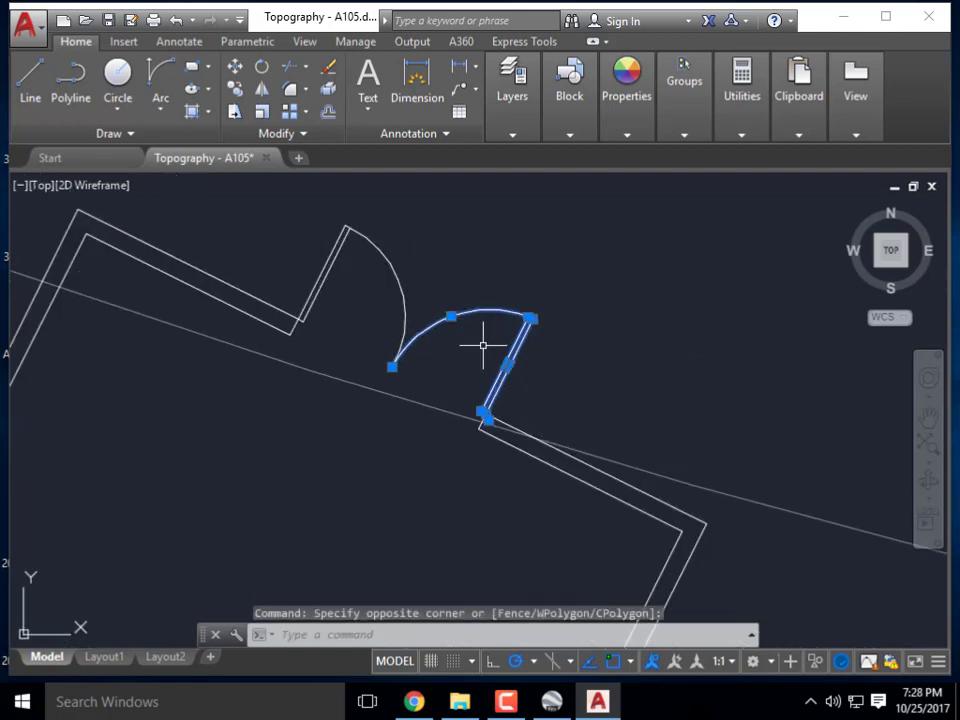
{"action": "mouse_move", "coordinate": [506, 364]}
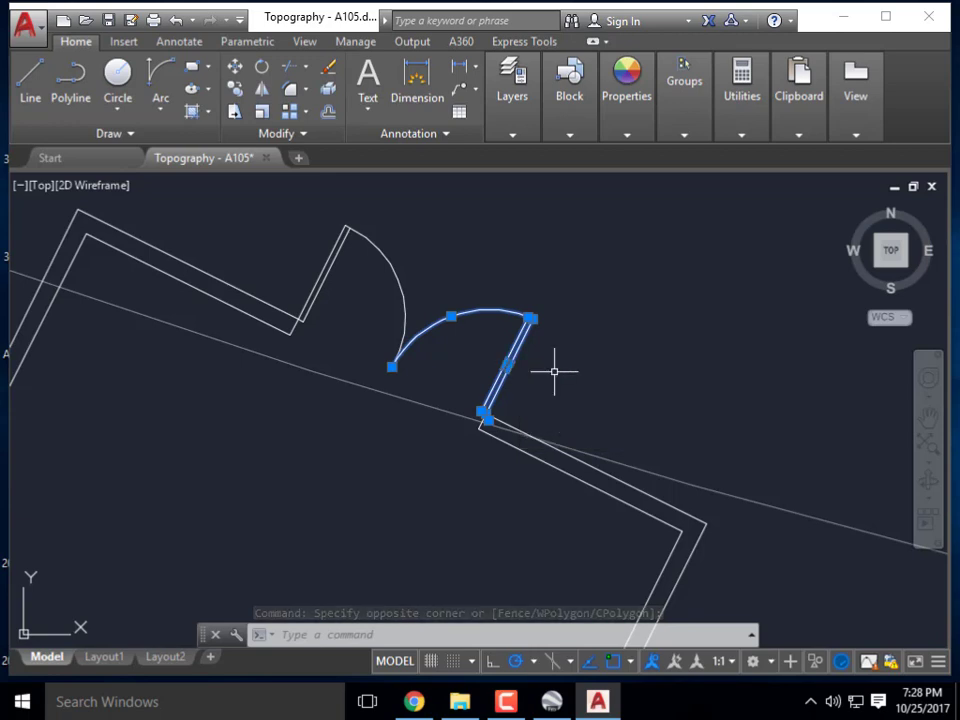
{"action": "scroll", "coordinate": [490, 323], "scroll_direction": "up", "scroll_amount": 2}
{"action": "left_click", "coordinate": [631, 378]}
{"action": "left_click", "coordinate": [508, 257]}
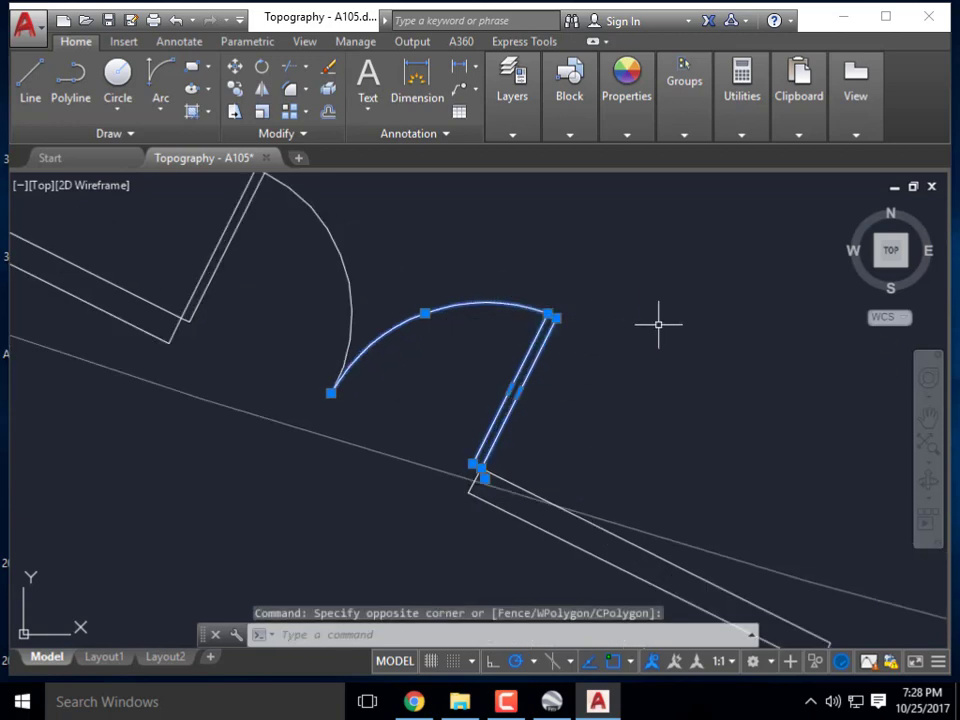
{"action": "key", "text": "Return"}
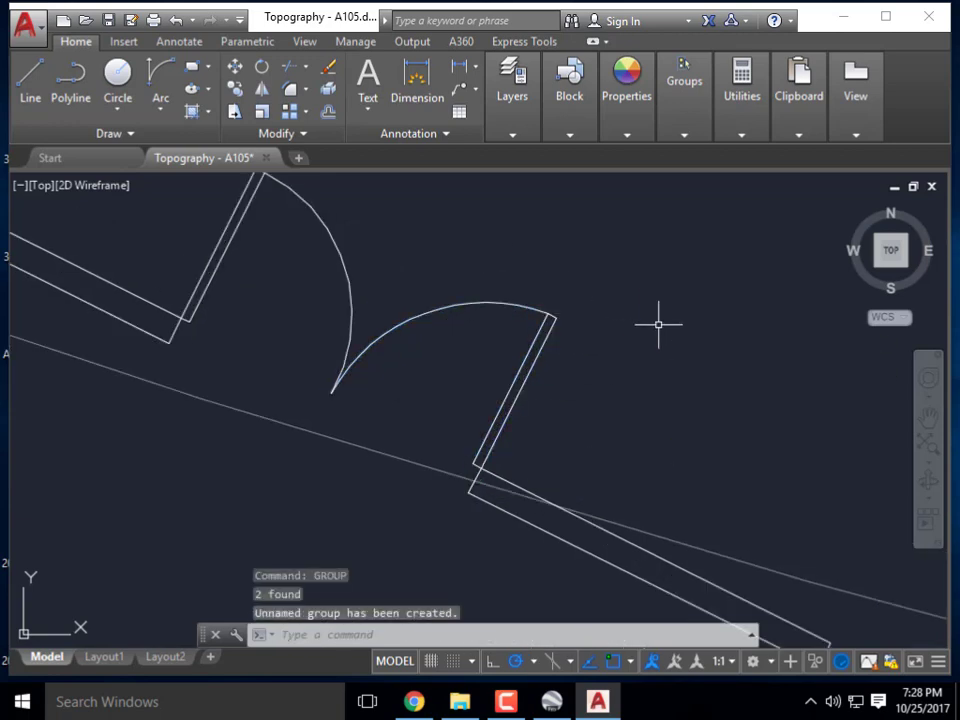
{"action": "left_click", "coordinate": [520, 359]}
{"action": "scroll", "coordinate": [570, 395], "scroll_direction": "down", "scroll_amount": 4}
{"action": "scroll", "coordinate": [629, 421], "scroll_direction": "down", "scroll_amount": 3}
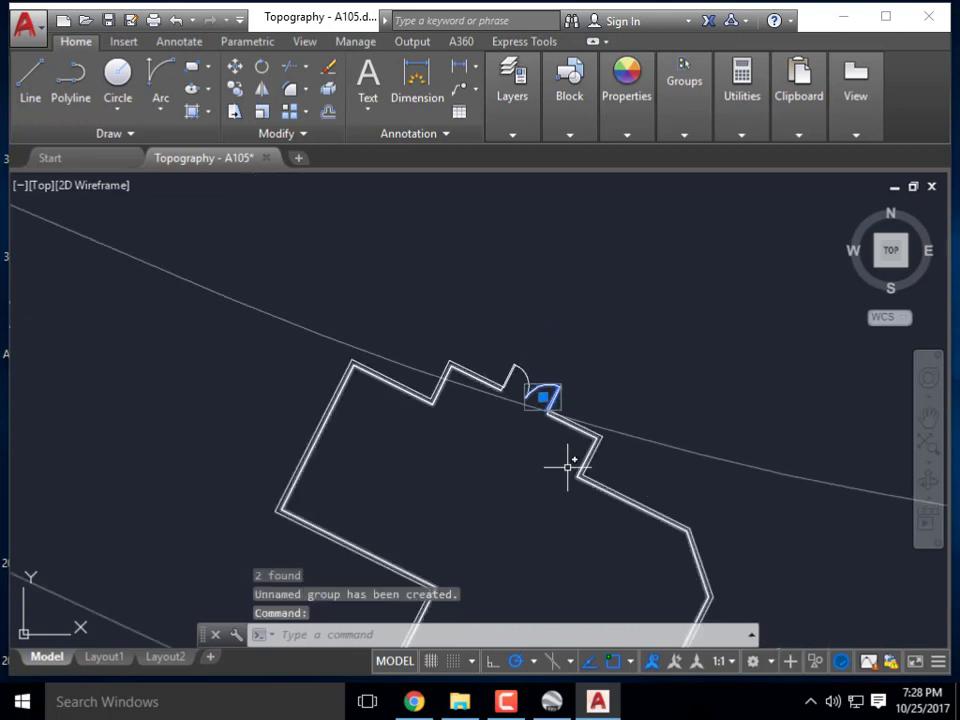
Copy the lower-right door group from its hinge corner into the building interior, near the lower-left wall corner.
{"action": "middle_click_drag", "start_coordinate": [570, 461], "coordinate": [495, 388]}
{"action": "type", "text": "CO"}
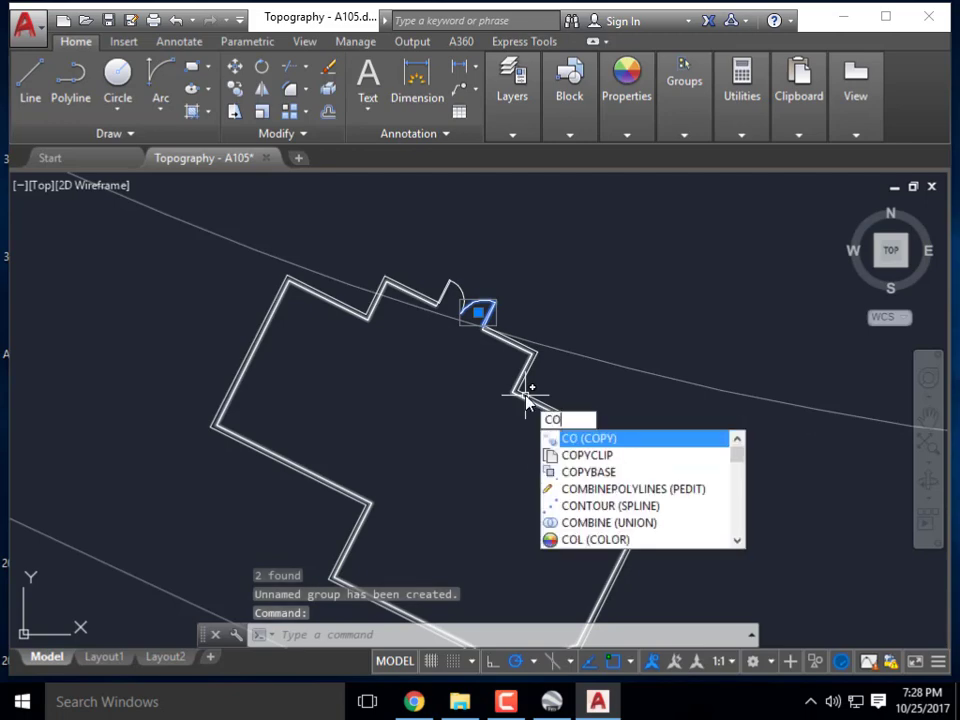
{"action": "key", "text": "Return"}
{"action": "scroll", "coordinate": [500, 345], "scroll_direction": "up", "scroll_amount": 5}
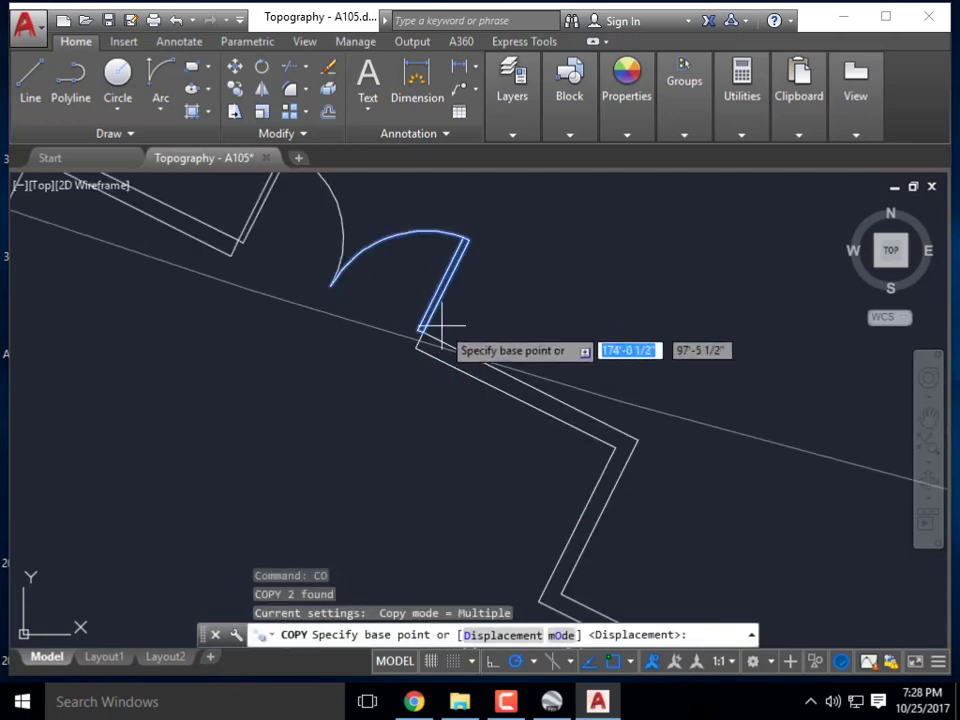
{"action": "scroll", "coordinate": [423, 332], "scroll_direction": "down", "scroll_amount": 2}
{"action": "left_click", "coordinate": [423, 332]}
{"action": "scroll", "coordinate": [428, 326], "scroll_direction": "down", "scroll_amount": 5}
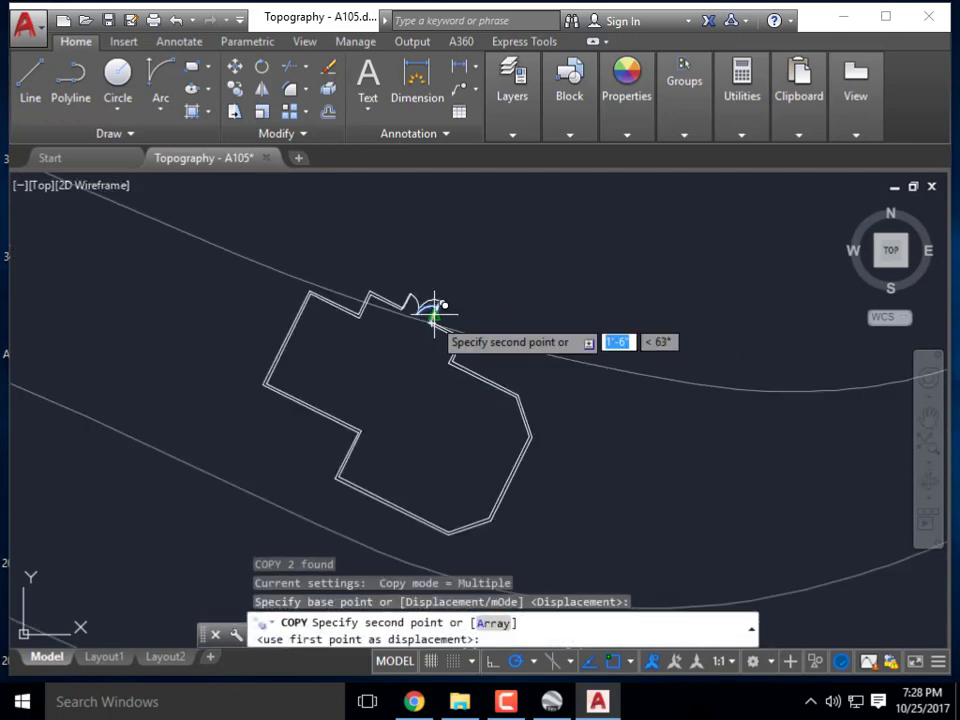
{"action": "middle_click_drag", "start_coordinate": [324, 450], "coordinate": [287, 357]}
{"action": "scroll", "coordinate": [306, 385], "scroll_direction": "up", "scroll_amount": 5}
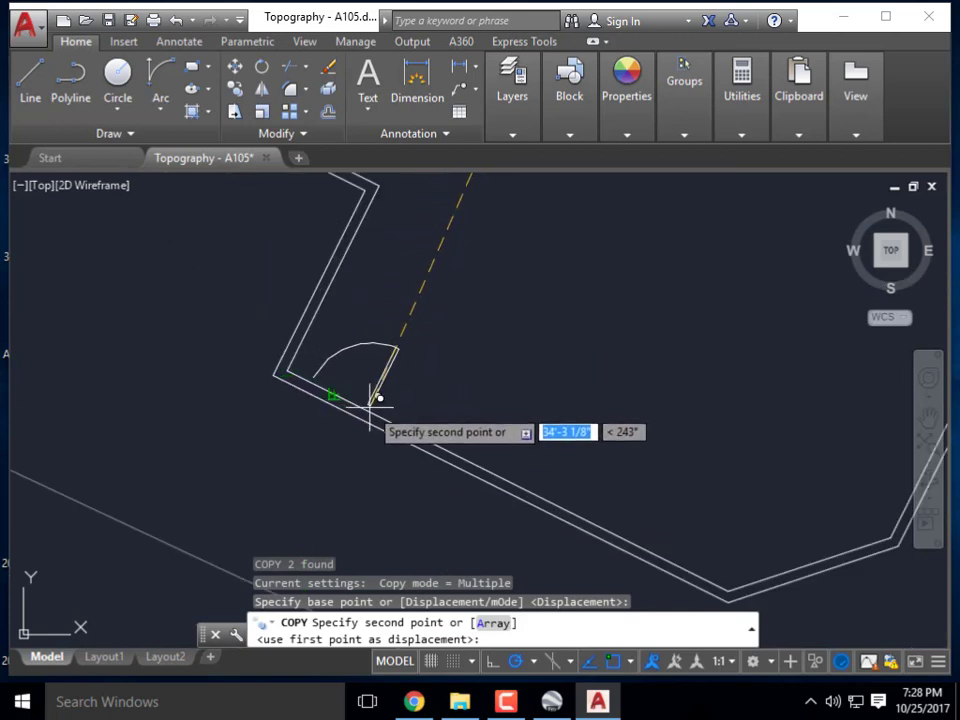
{"action": "key", "text": "Escape"}
{"action": "key", "text": "Escape"}
{"action": "key", "text": "Escape"}
{"action": "left_click", "coordinate": [561, 422]}
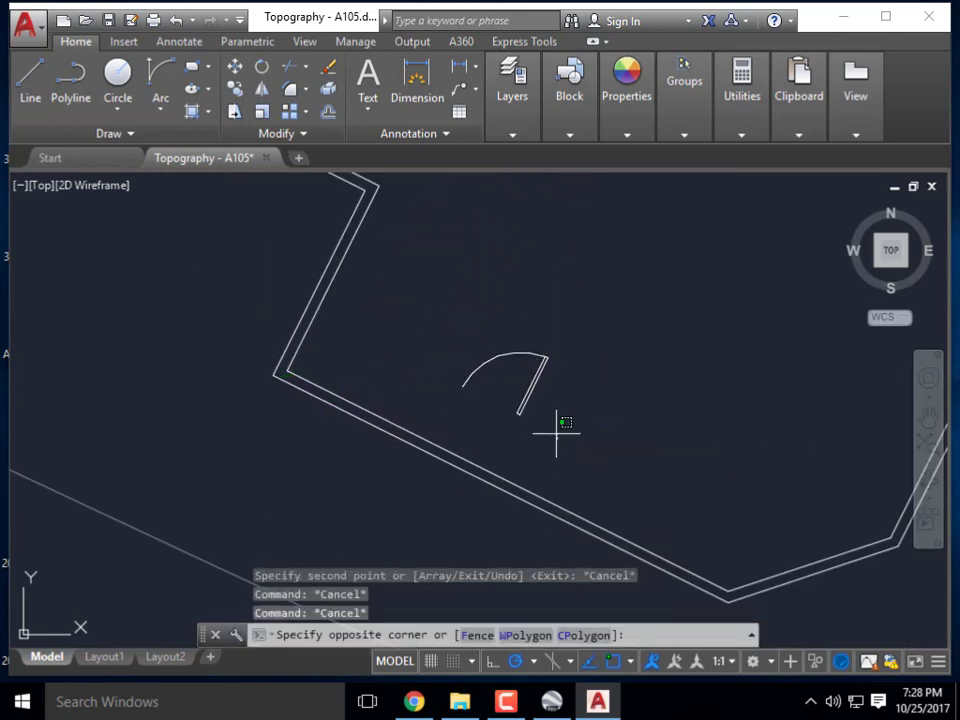
{"action": "left_click", "coordinate": [466, 337]}
{"action": "type", "text": "mi"}
{"action": "key", "text": "Return"}
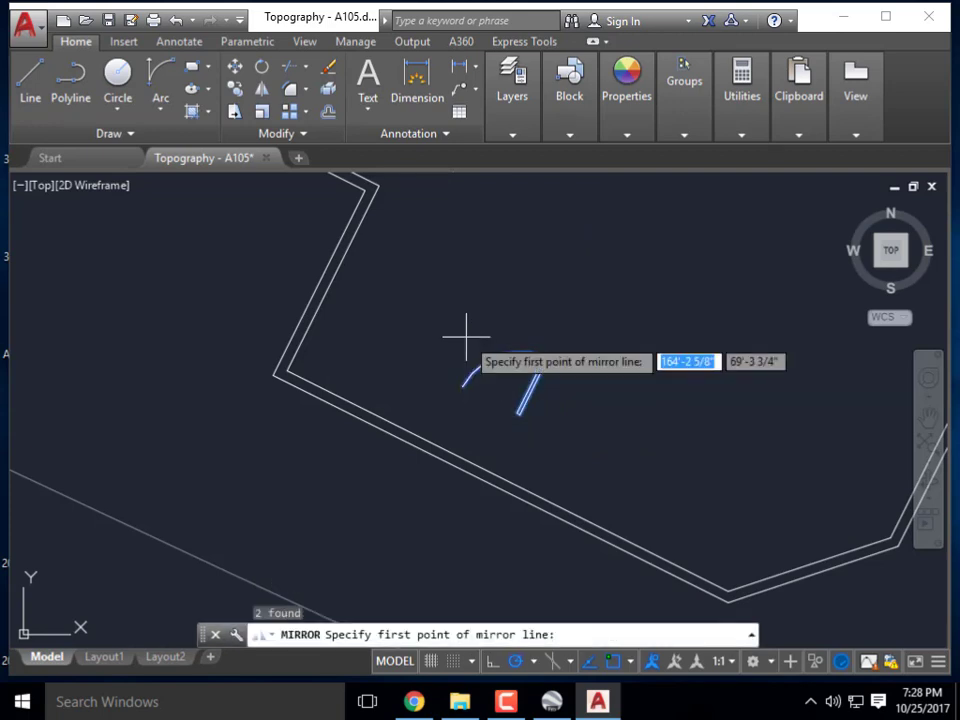
{"action": "left_click", "coordinate": [464, 383]}
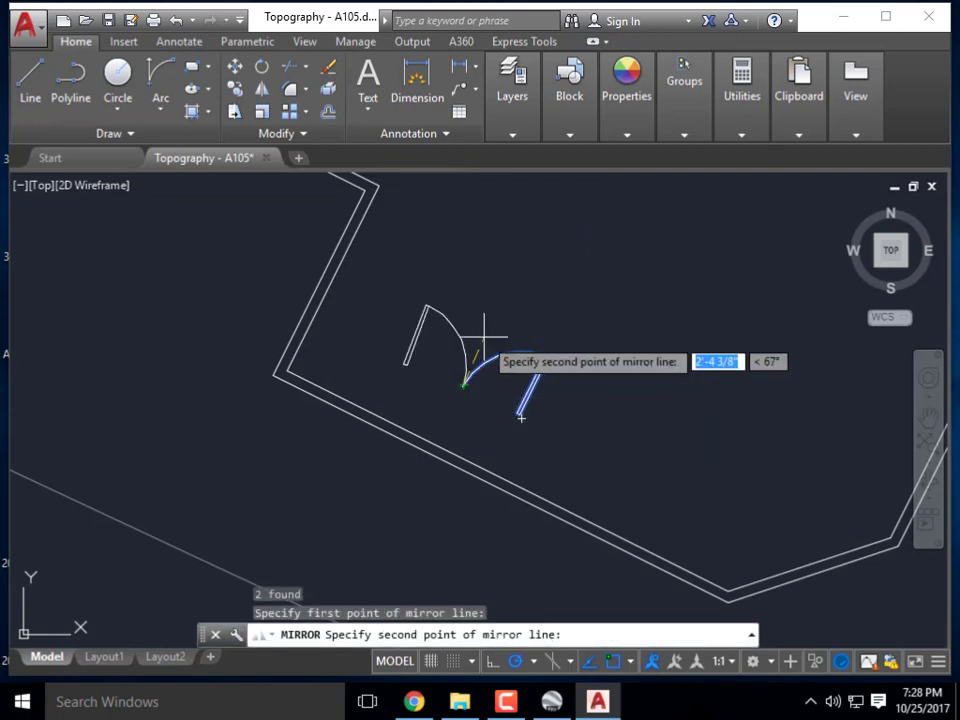
{"action": "key", "text": "F8"}
{"action": "key", "text": "F10"}
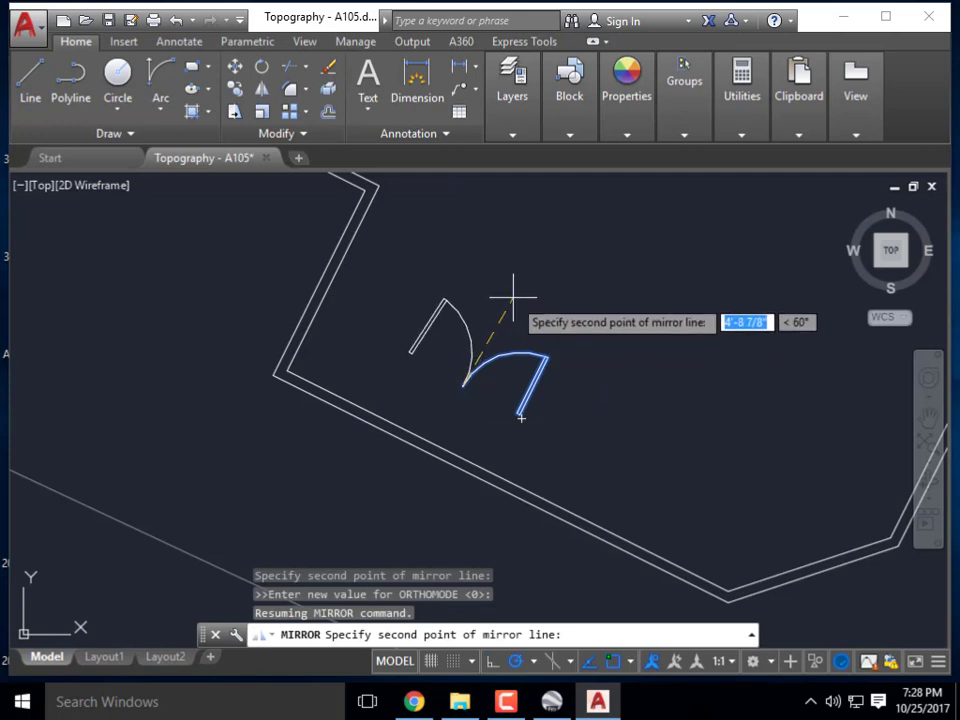
{"action": "scroll", "coordinate": [476, 367], "scroll_direction": "up", "scroll_amount": 4}
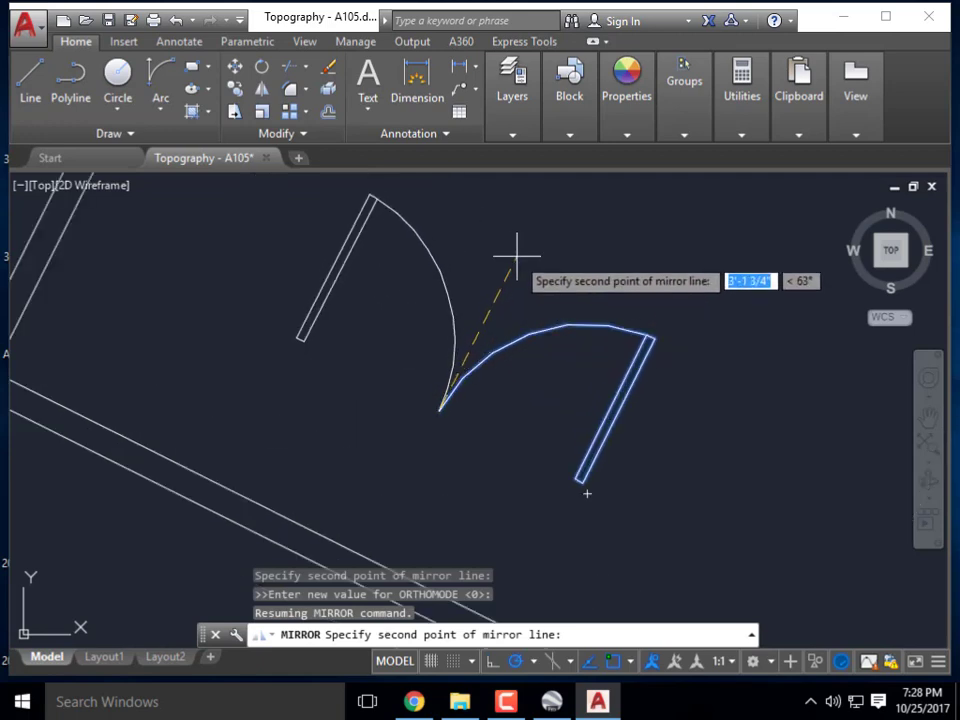
{"action": "key", "text": "Escape"}
Mirror the copied door group across the short lower-left wall segment, erasing the source objects.
{"action": "scroll", "coordinate": [514, 302], "scroll_direction": "down", "scroll_amount": 4}
{"action": "left_click", "coordinate": [592, 379]}
{"action": "left_click", "coordinate": [529, 278]}
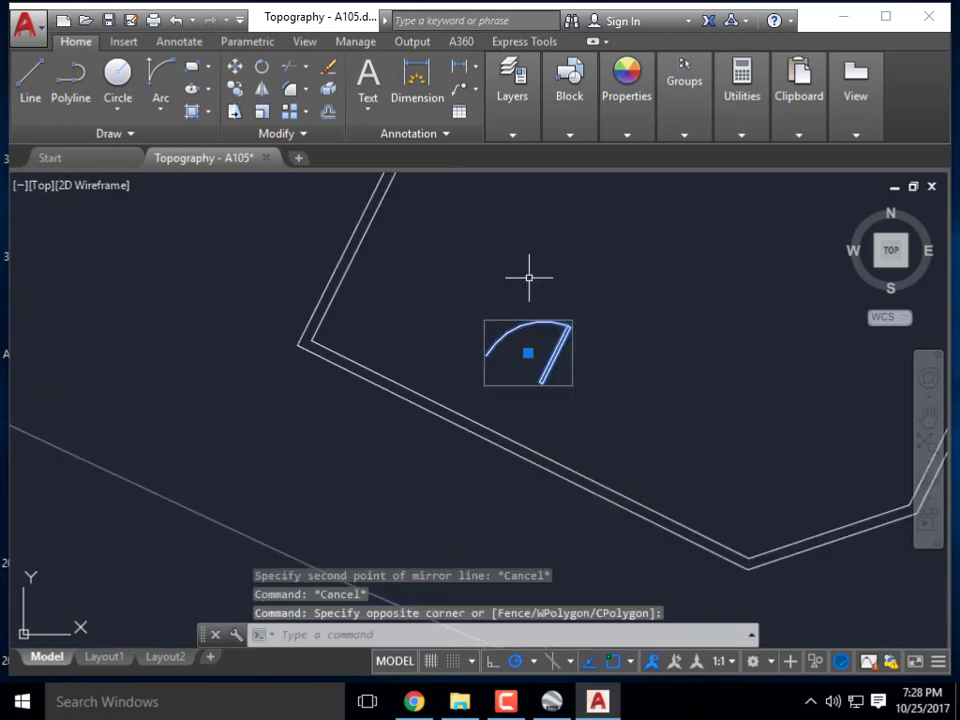
{"action": "type", "text": "mi"}
{"action": "key", "text": "Return"}
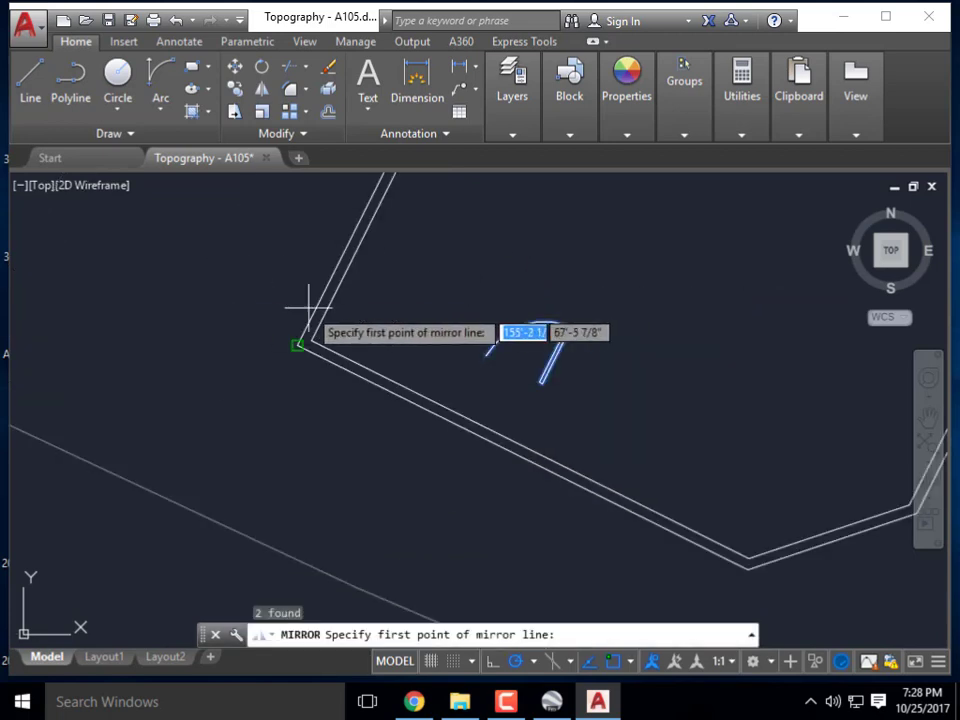
{"action": "left_click", "coordinate": [297, 344]}
{"action": "scroll", "coordinate": [230, 550], "scroll_direction": "down", "scroll_amount": 2}
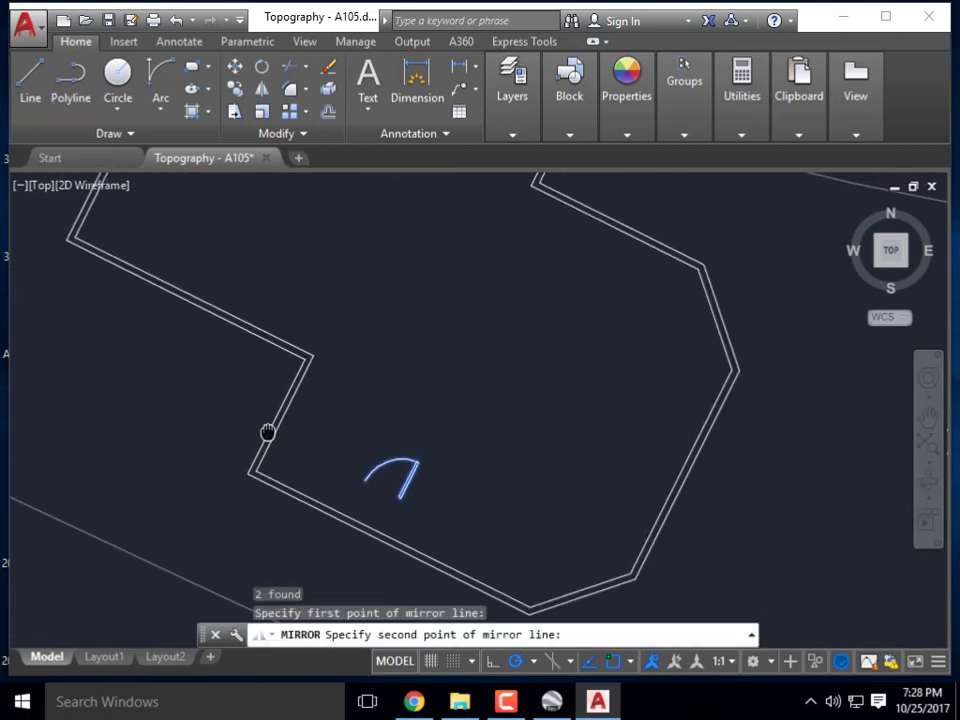
{"action": "left_click", "coordinate": [305, 350]}
{"action": "middle_click_drag", "start_coordinate": [230, 370], "coordinate": [304, 330]}
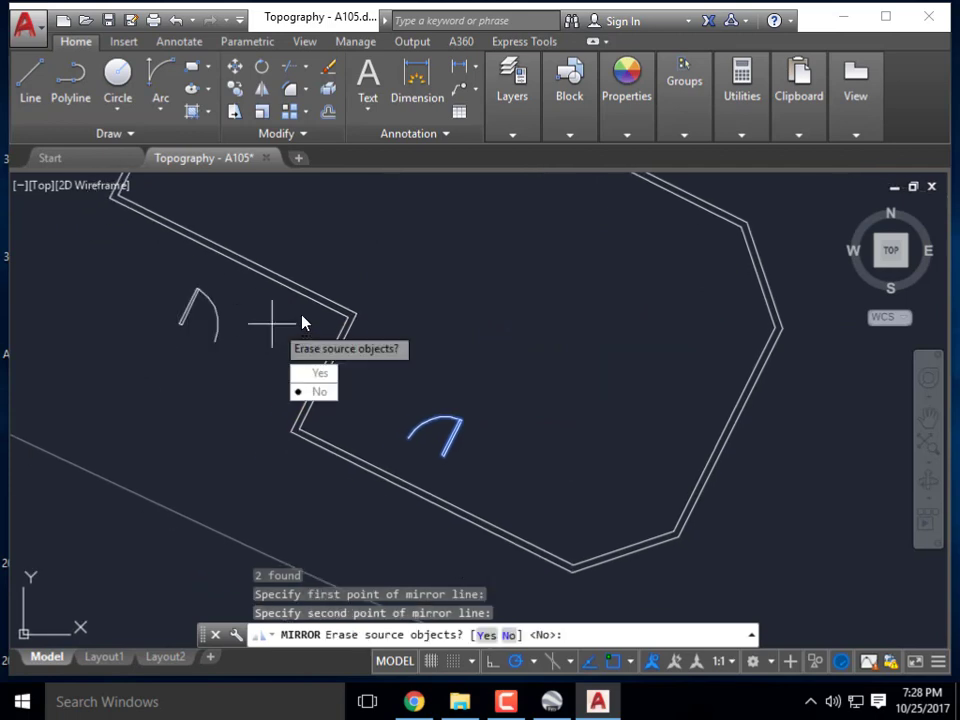
{"action": "type", "text": "y"}
{"action": "key", "text": "Return"}
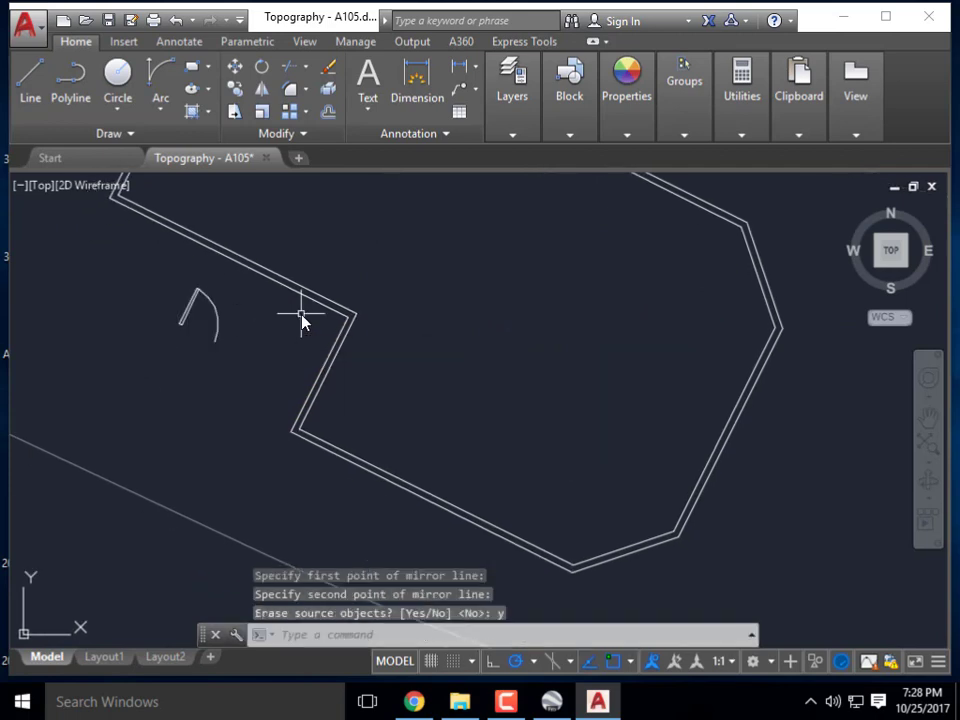
Draw a short line across the wall thickness, starting 4" from the lower-left inner corner along the long lower wall.
{"action": "type", "text": "l"}
{"action": "key", "text": "Return"}
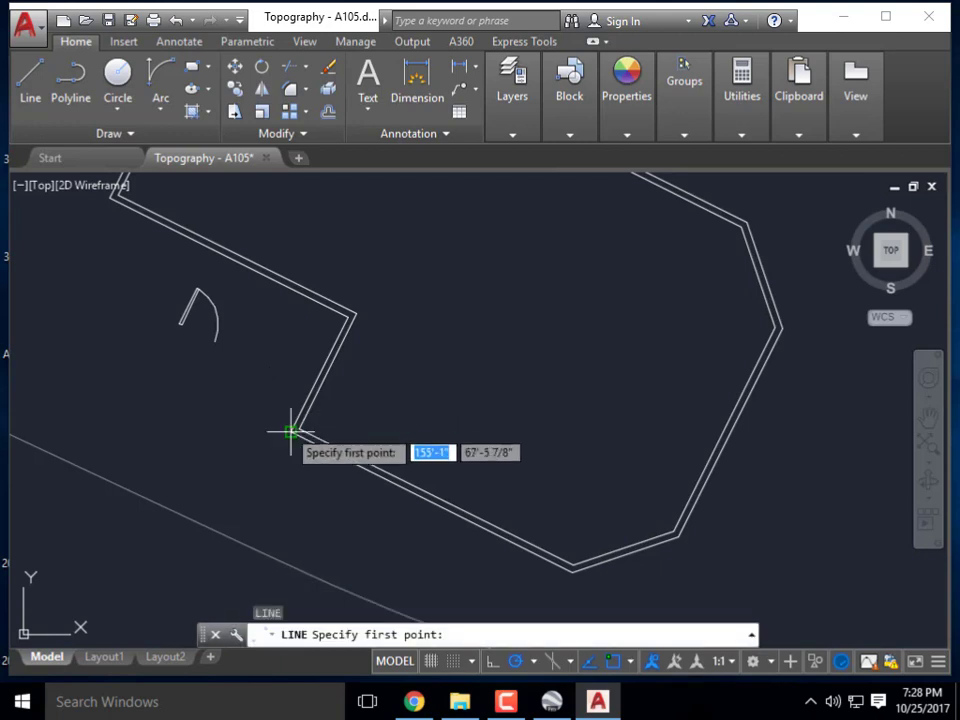
{"action": "scroll", "coordinate": [287, 435], "scroll_direction": "up", "scroll_amount": 3}
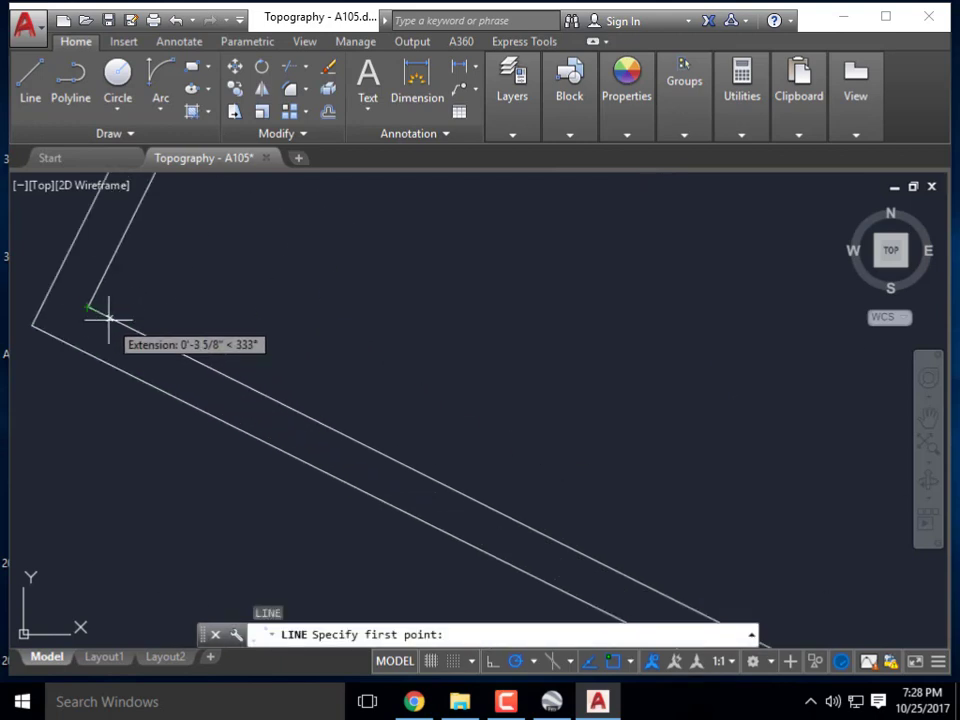
{"action": "type", "text": "4\""}
{"action": "key", "text": "Return"}
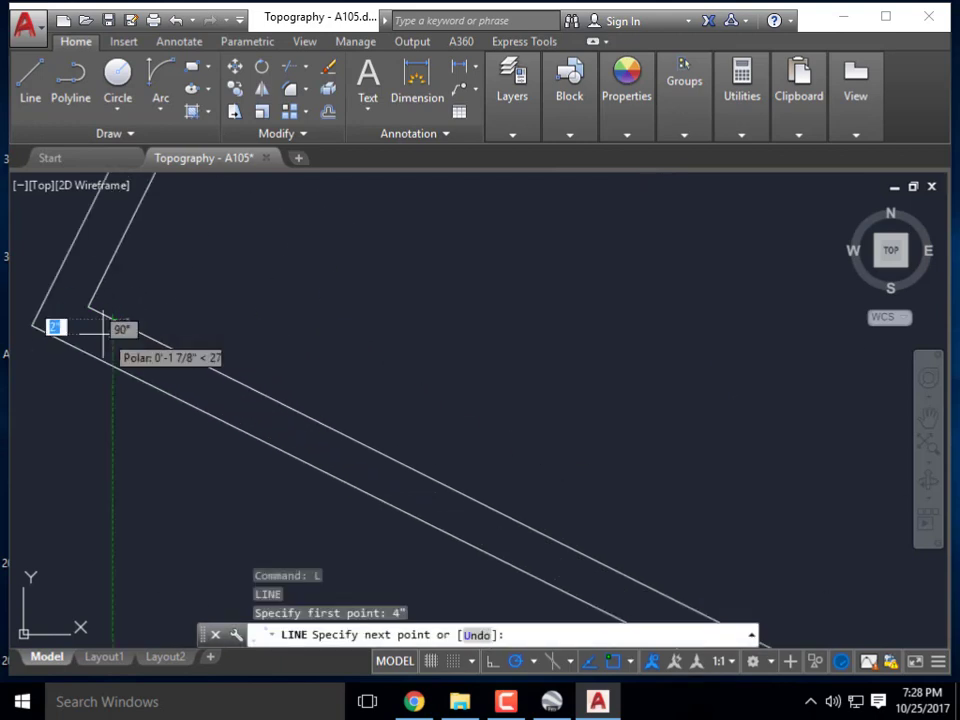
{"action": "key", "text": "Escape"}
{"action": "key", "text": "Escape"}
{"action": "scroll", "coordinate": [410, 415], "scroll_direction": "down", "scroll_amount": 2}
{"action": "scroll", "coordinate": [356, 378], "scroll_direction": "down", "scroll_amount": 3}
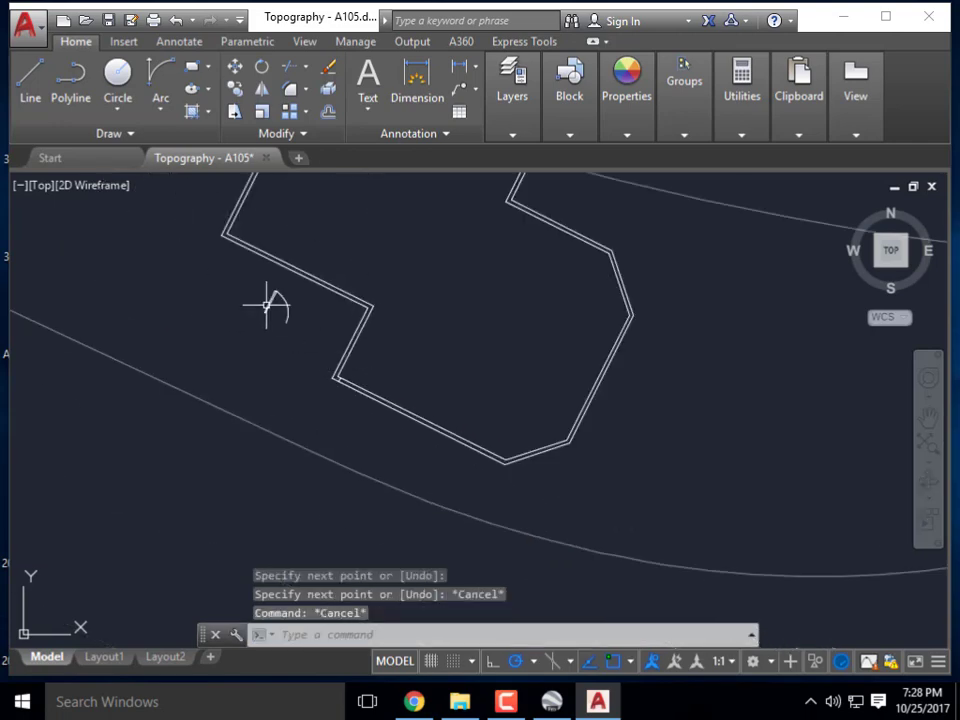
Move the mirrored door group by its leaf's hinge corner onto the inner end of the short jamb line.
{"action": "scroll", "coordinate": [270, 304], "scroll_direction": "up", "scroll_amount": 2}
{"action": "left_click", "coordinate": [362, 384]}
{"action": "left_click", "coordinate": [226, 254]}
{"action": "type", "text": "m"}
{"action": "key", "text": "Return"}
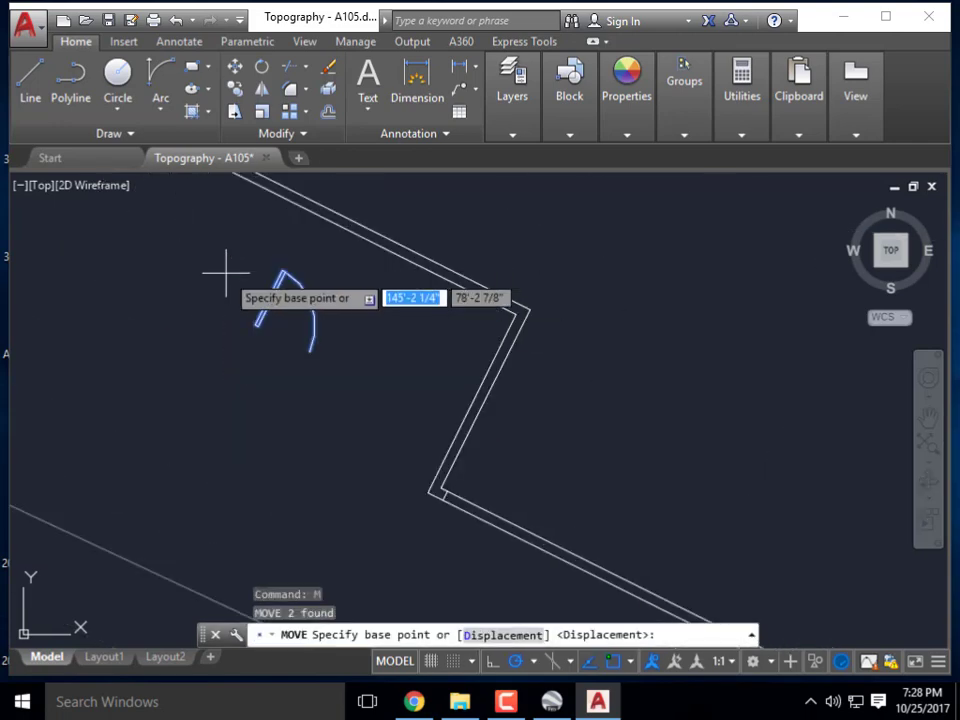
{"action": "scroll", "coordinate": [250, 315], "scroll_direction": "up", "scroll_amount": 4}
{"action": "left_click", "coordinate": [274, 336]}
{"action": "scroll", "coordinate": [272, 334], "scroll_direction": "down", "scroll_amount": 2}
{"action": "scroll", "coordinate": [430, 305], "scroll_direction": "up", "scroll_amount": 4}
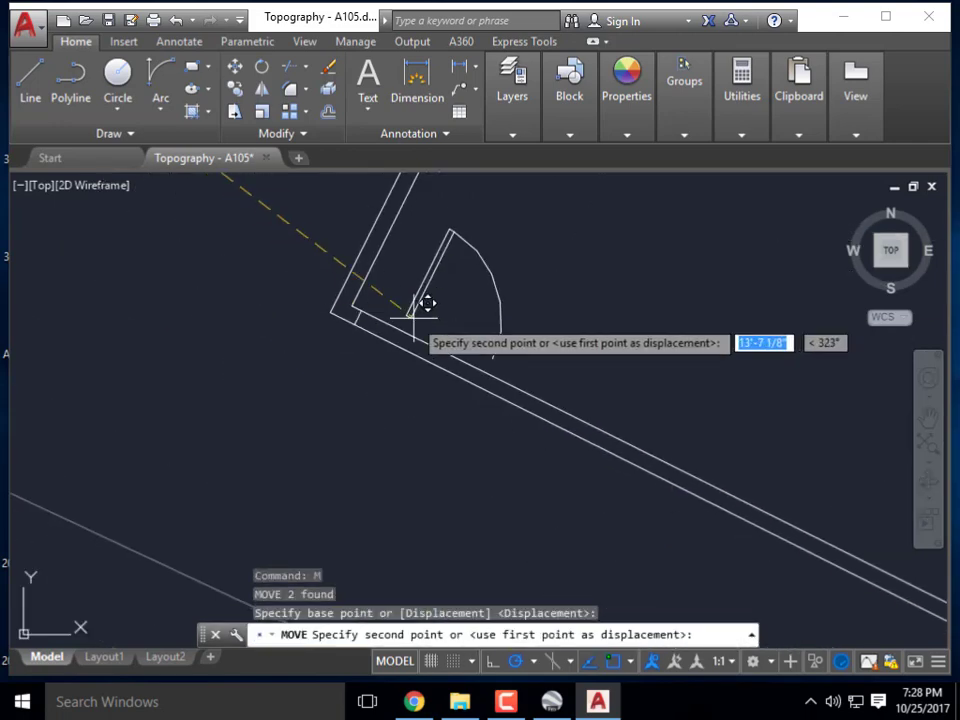
{"action": "left_click", "coordinate": [290, 314]}
{"action": "key", "text": "Escape"}
Copy the short jamb line from its inner end to the point where the door's swing arc meets the wall.
{"action": "scroll", "coordinate": [275, 300], "scroll_direction": "up", "scroll_amount": 5}
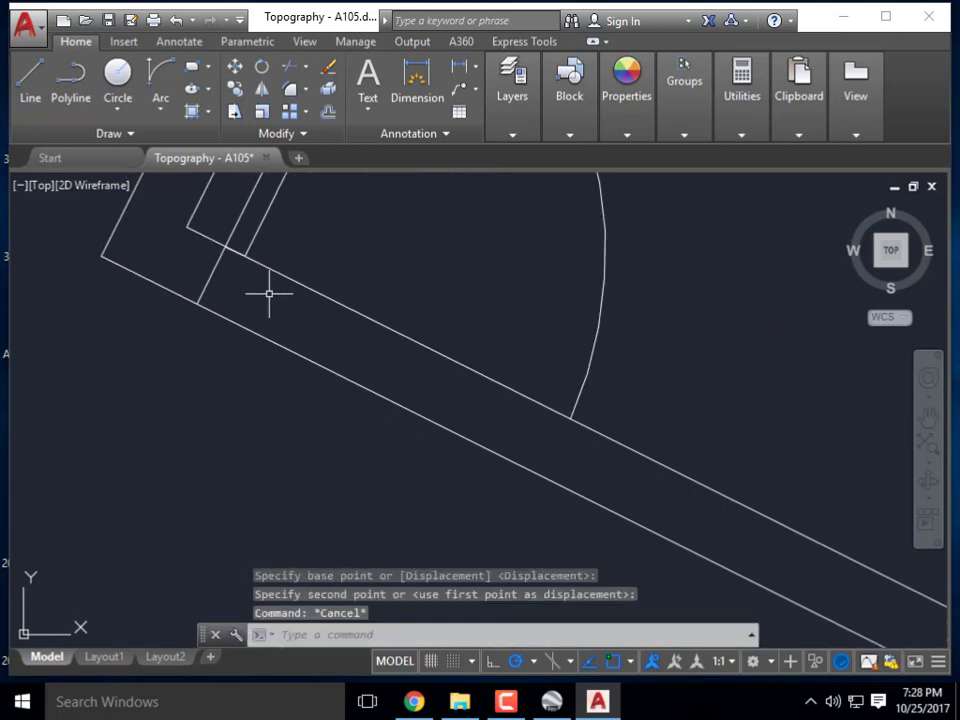
{"action": "left_click", "coordinate": [265, 286]}
{"action": "left_click", "coordinate": [199, 258]}
{"action": "type", "text": "c"}
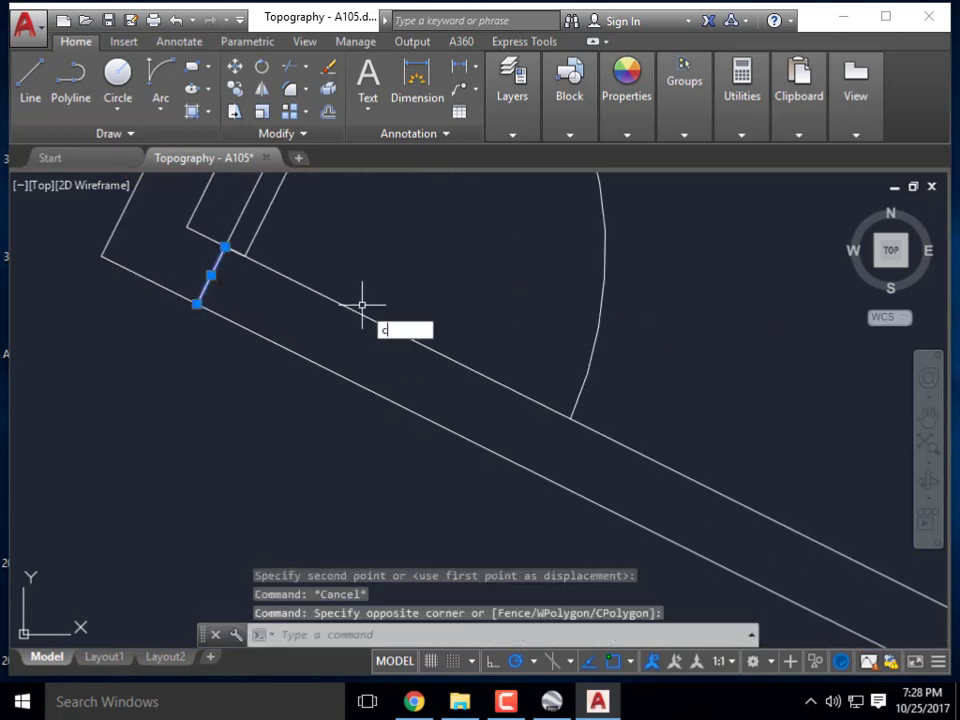
{"action": "type", "text": "o"}
{"action": "key", "text": "Return"}
{"action": "left_click", "coordinate": [225, 247]}
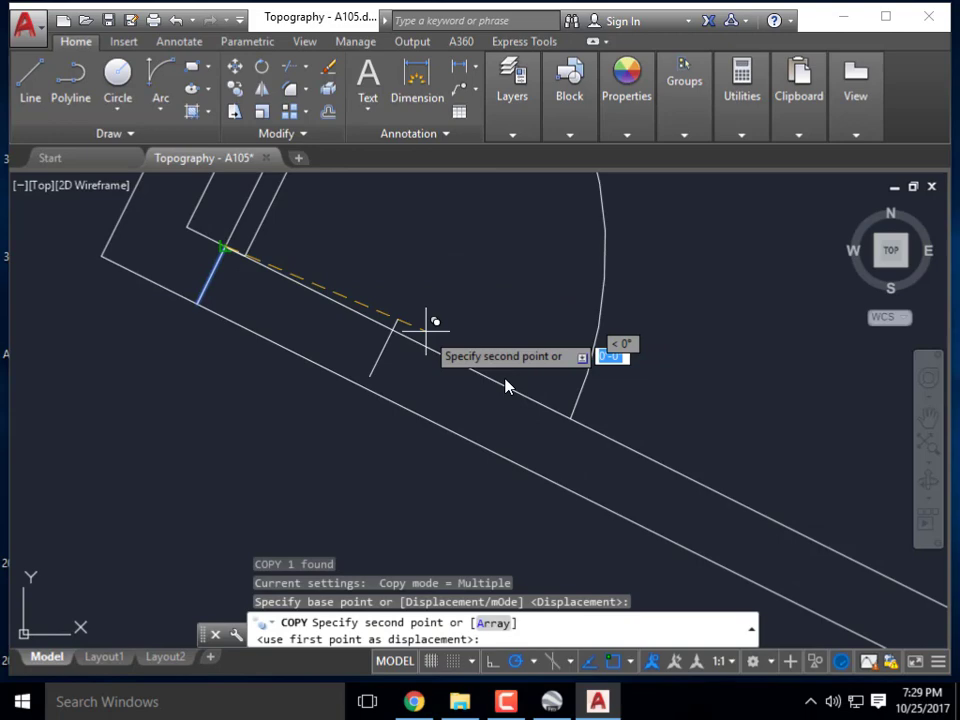
{"action": "left_click", "coordinate": [574, 418]}
{"action": "key", "text": "Escape"}
{"action": "key", "text": "Escape"}
Trim both wall lines between the two jamb lines to open the wall for the single door.
{"action": "scroll", "coordinate": [490, 425], "scroll_direction": "down", "scroll_amount": 2}
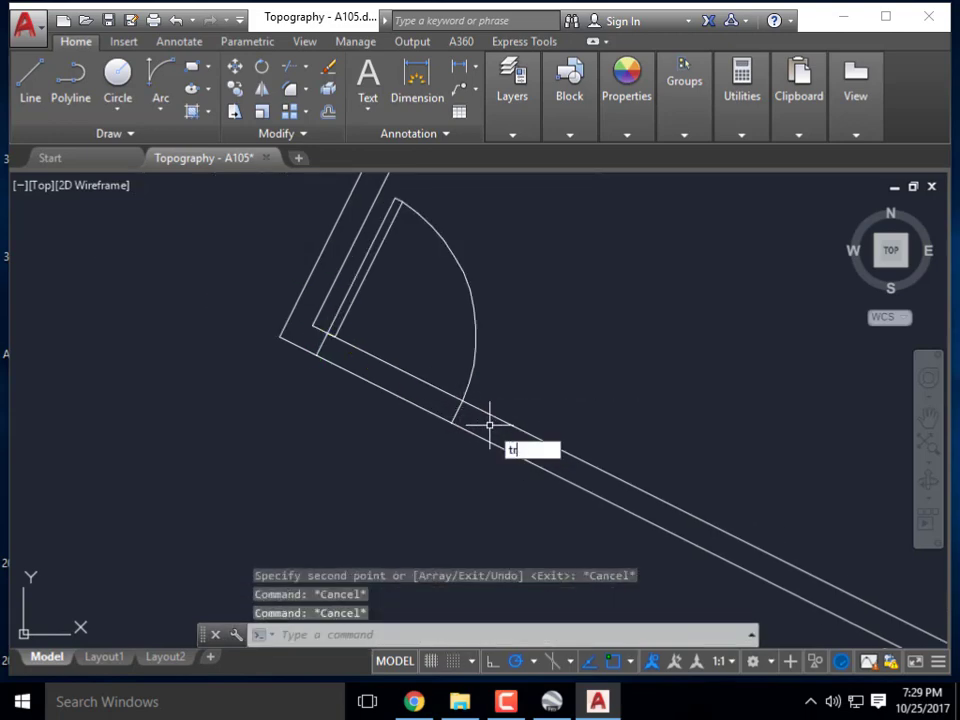
{"action": "key", "text": "Return"}
{"action": "left_click", "coordinate": [501, 484]}
{"action": "left_click", "coordinate": [316, 305]}
{"action": "key", "text": "Return"}
{"action": "left_click", "coordinate": [407, 429]}
{"action": "left_click", "coordinate": [369, 343]}
{"action": "scroll", "coordinate": [367, 343], "scroll_direction": "down", "scroll_amount": 2}
{"action": "key", "text": "Escape"}
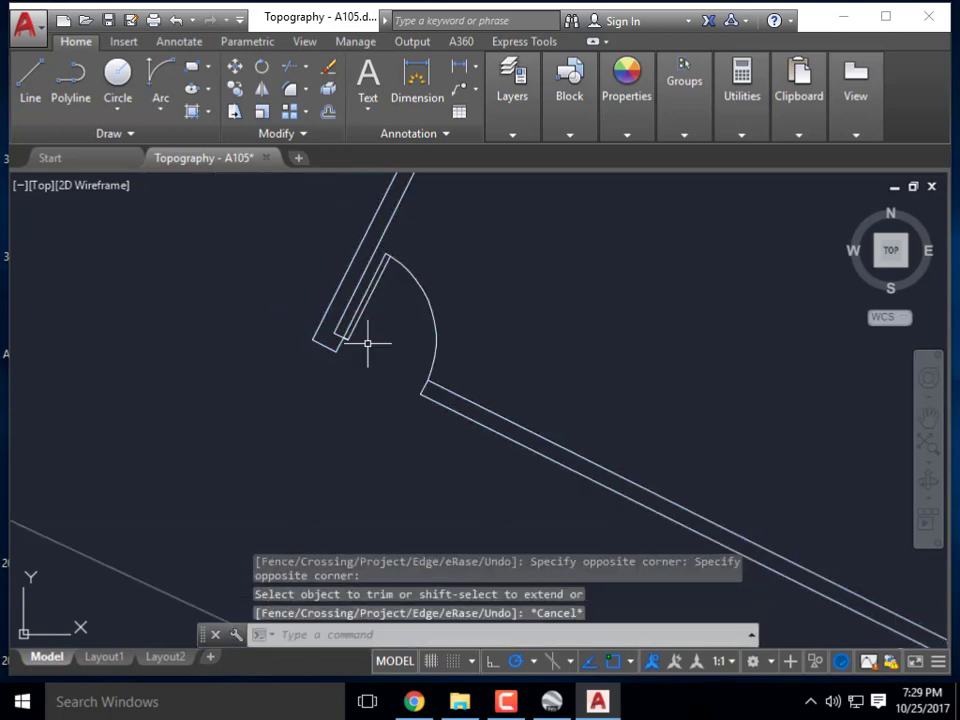
{"action": "scroll", "coordinate": [367, 343], "scroll_direction": "down", "scroll_amount": 2}
{"action": "middle_click_drag", "start_coordinate": [439, 444], "coordinate": [411, 462]}
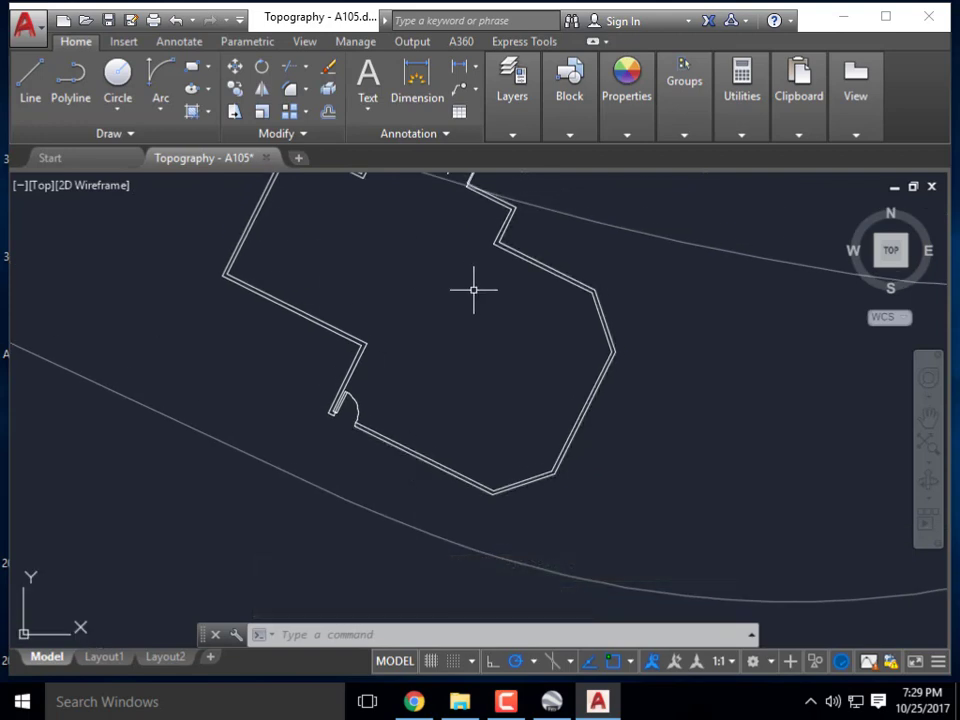
Explode the single door's leaf and swing arc with the EXPLODE command.
{"action": "middle_click_drag", "start_coordinate": [391, 339], "coordinate": [360, 289]}
{"action": "scroll", "coordinate": [333, 335], "scroll_direction": "up", "scroll_amount": 2}
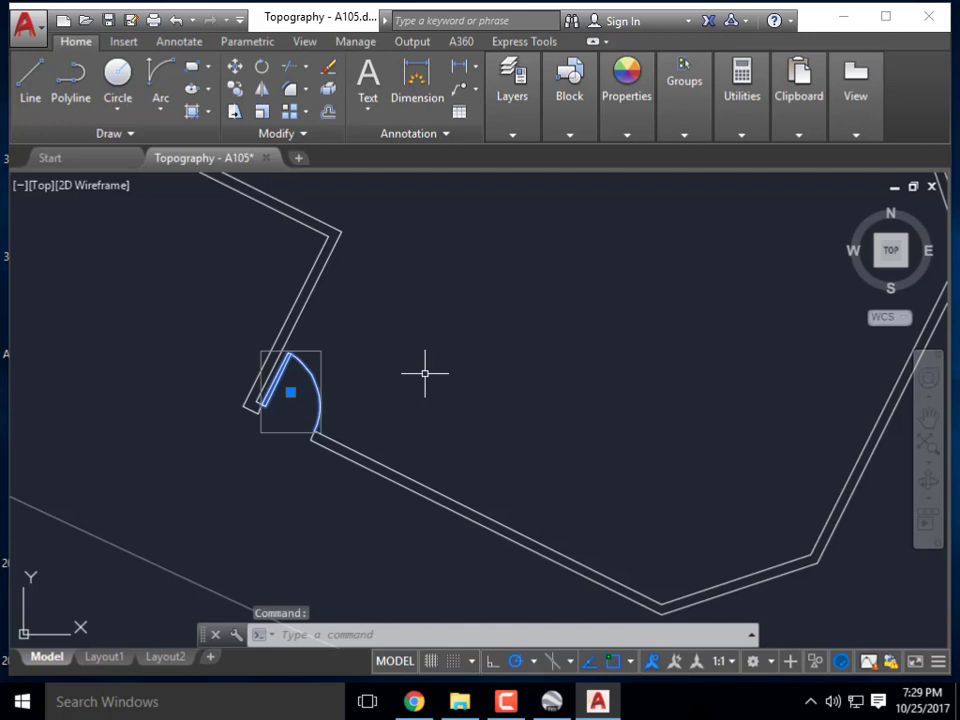
{"action": "type", "text": "EXPLODE"}
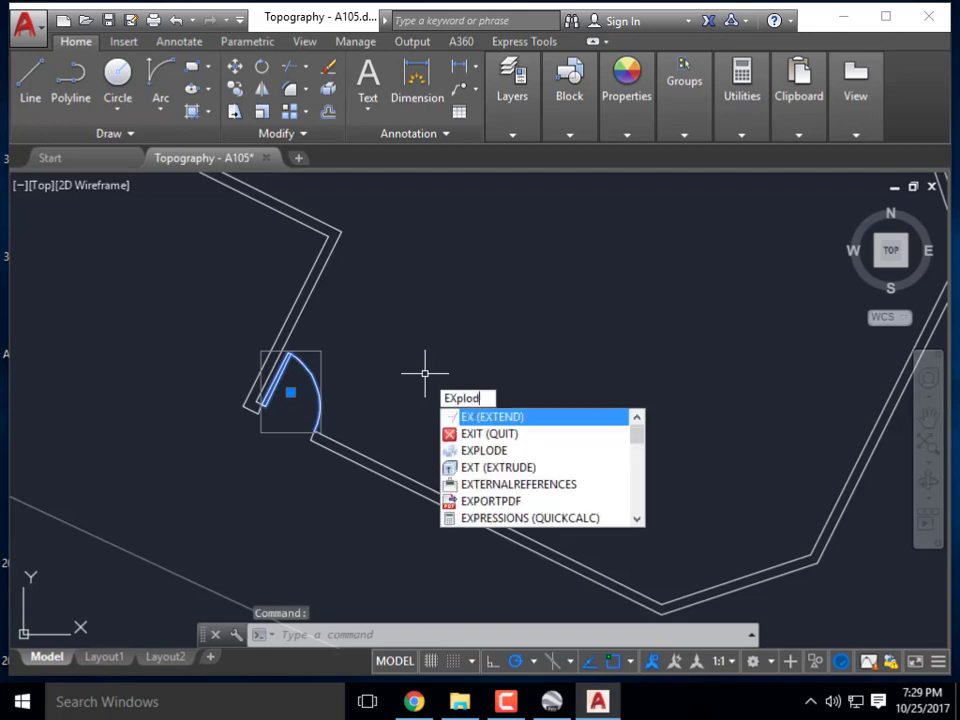
{"action": "key", "text": "Return"}
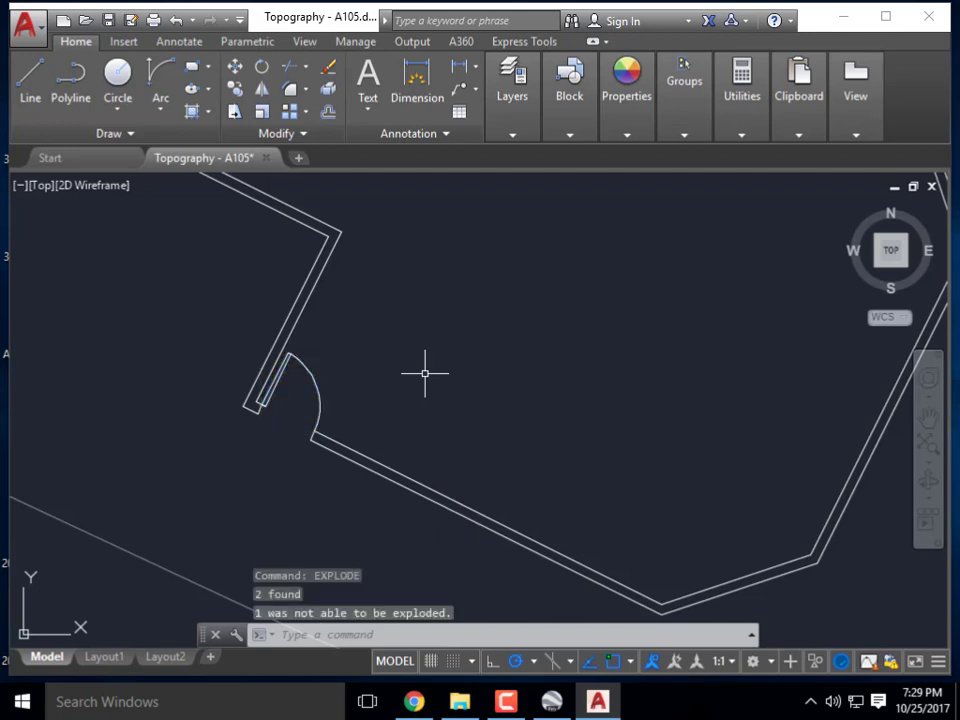
{"action": "left_click", "coordinate": [300, 364]}
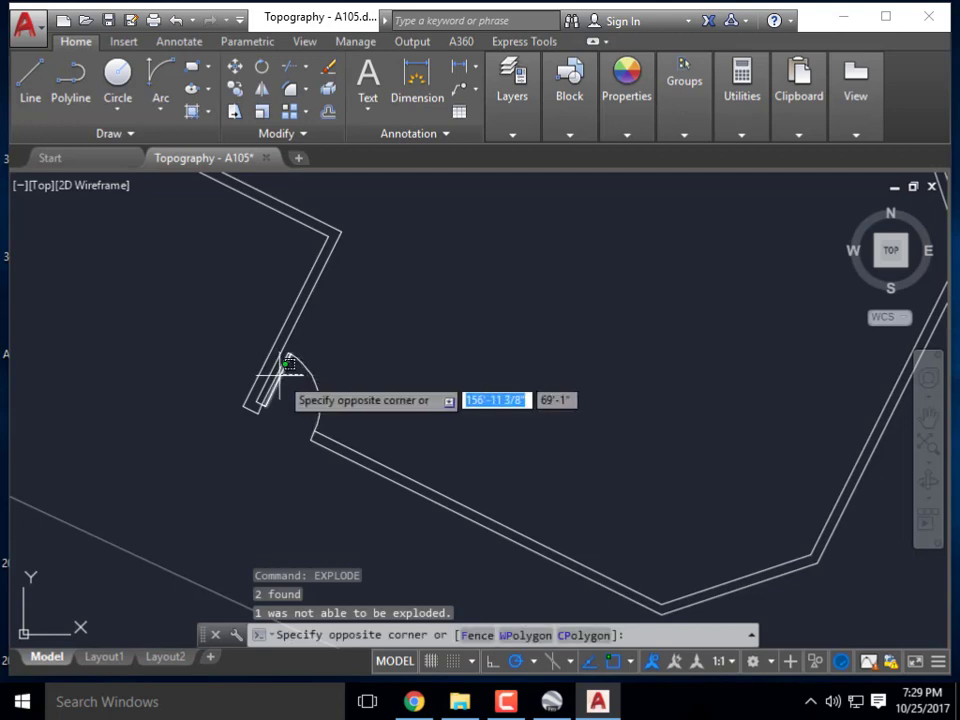
{"action": "left_click", "coordinate": [268, 392]}
{"action": "scroll", "coordinate": [275, 370], "scroll_direction": "up", "scroll_amount": 3}
{"action": "key", "text": "Escape"}
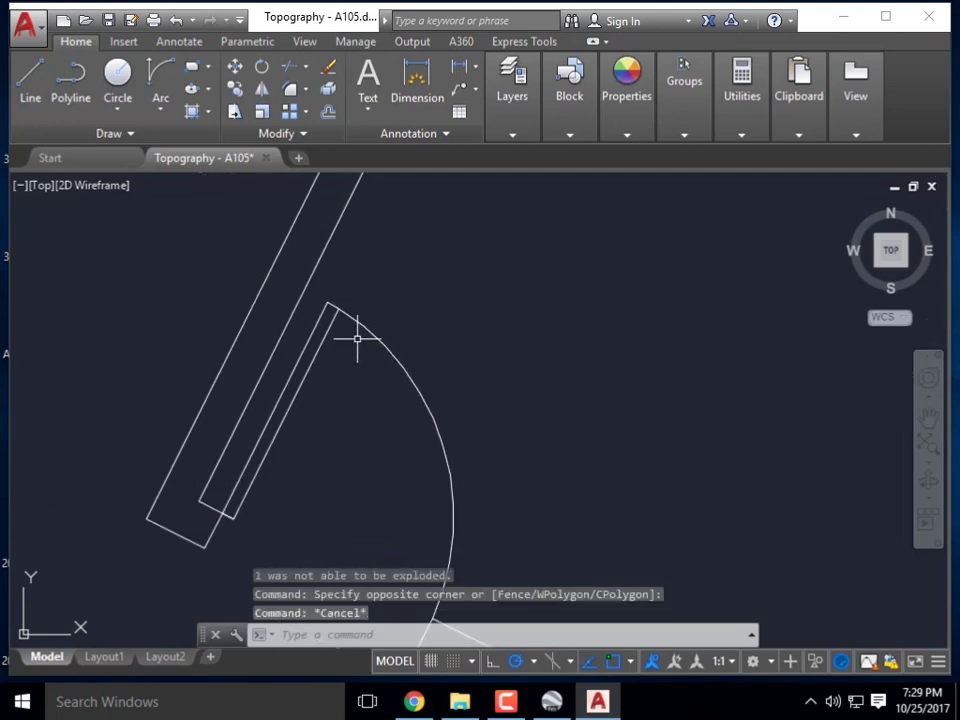
{"action": "scroll", "coordinate": [357, 339], "scroll_direction": "down", "scroll_amount": 2}
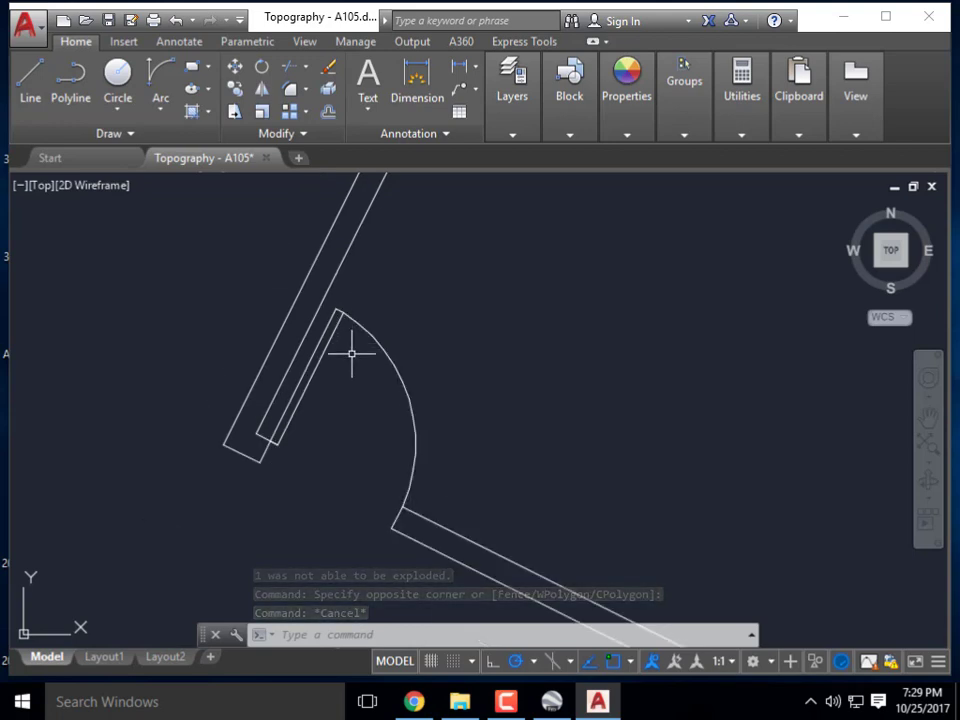
{"action": "scroll", "coordinate": [317, 317], "scroll_direction": "up", "scroll_amount": 4}
{"action": "scroll", "coordinate": [373, 300], "scroll_direction": "down", "scroll_amount": 2}
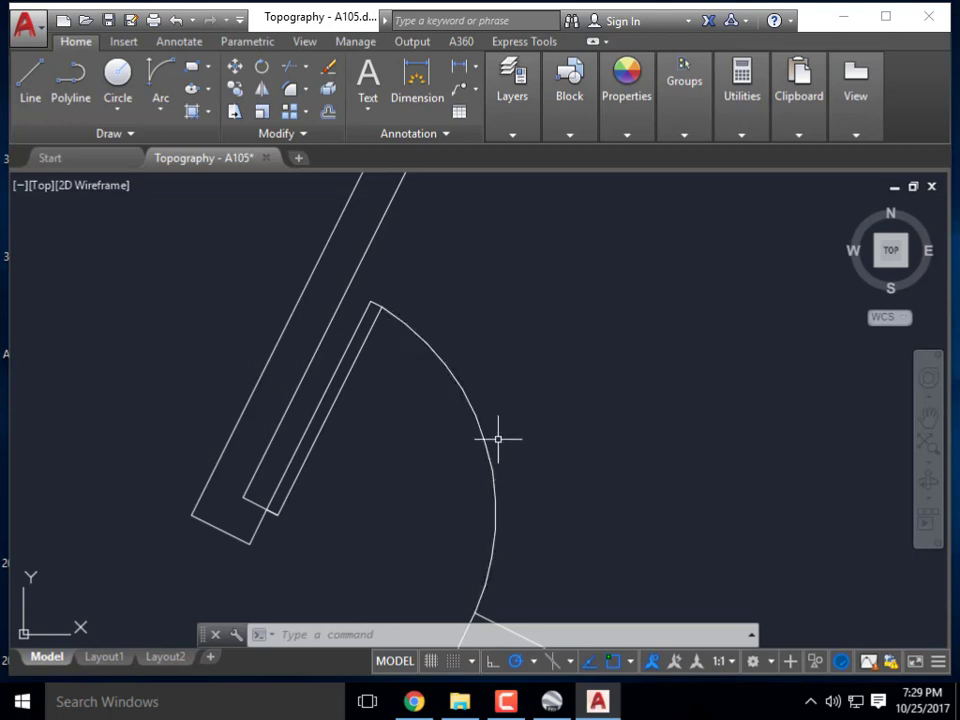
{"action": "scroll", "coordinate": [440, 405], "scroll_direction": "down", "scroll_amount": 2}
{"action": "scroll", "coordinate": [405, 385], "scroll_direction": "up", "scroll_amount": 3}
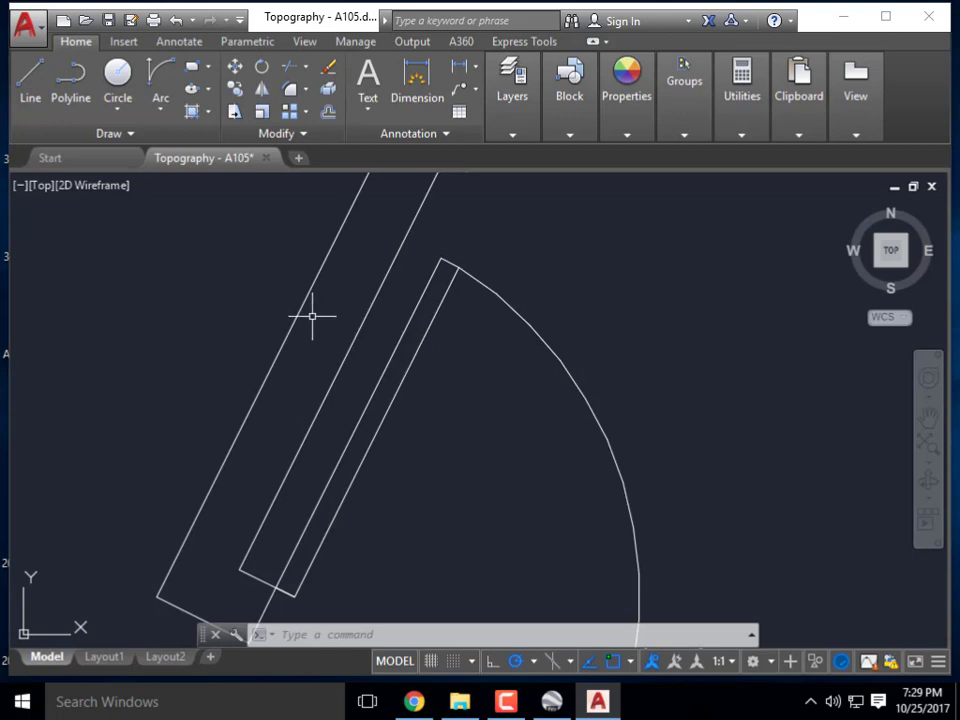
{"action": "scroll", "coordinate": [311, 315], "scroll_direction": "down", "scroll_amount": 4}
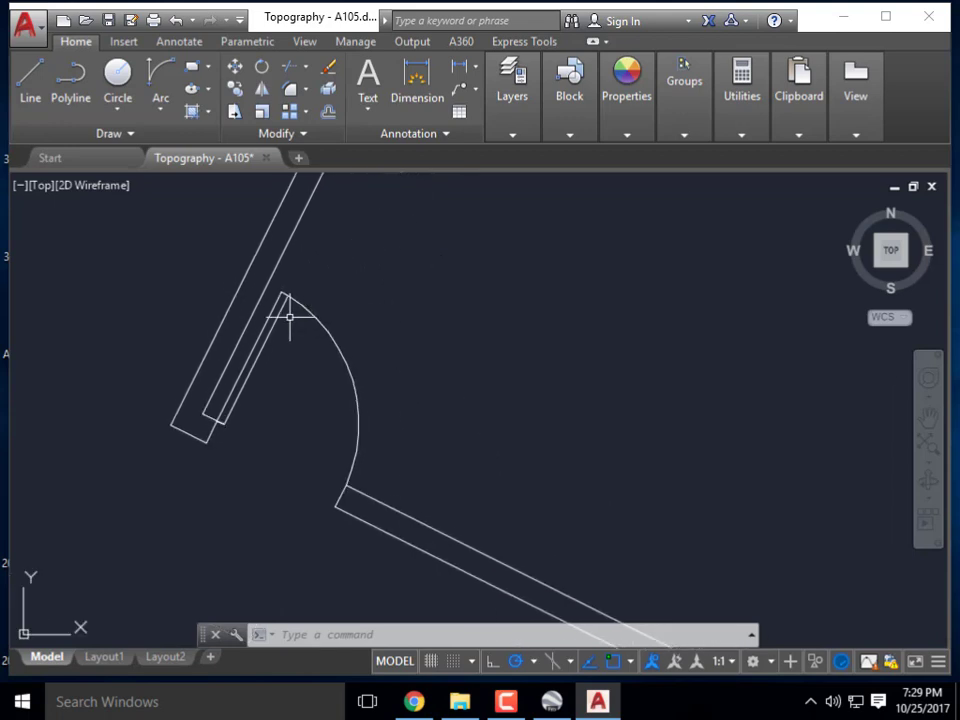
Draw an open, stepped four-segment polyline in the empty area inside the building, near the single door.
{"action": "mouse_move", "coordinate": [318, 321]}
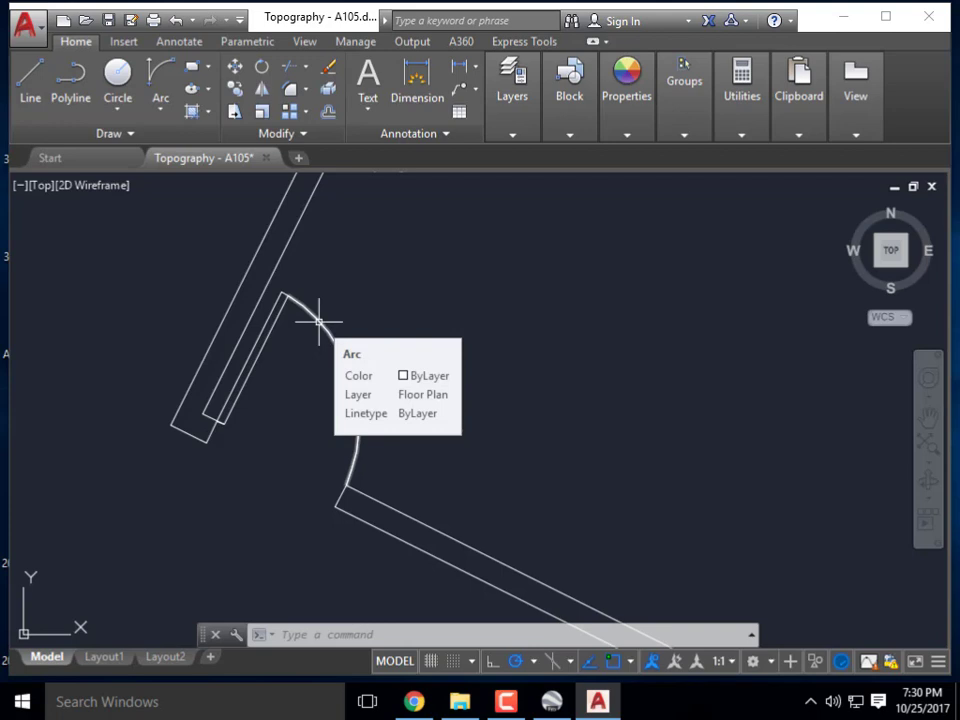
{"action": "key", "text": "Escape"}
{"action": "key", "text": "Escape"}
{"action": "scroll", "coordinate": [193, 356], "scroll_direction": "down", "scroll_amount": 5}
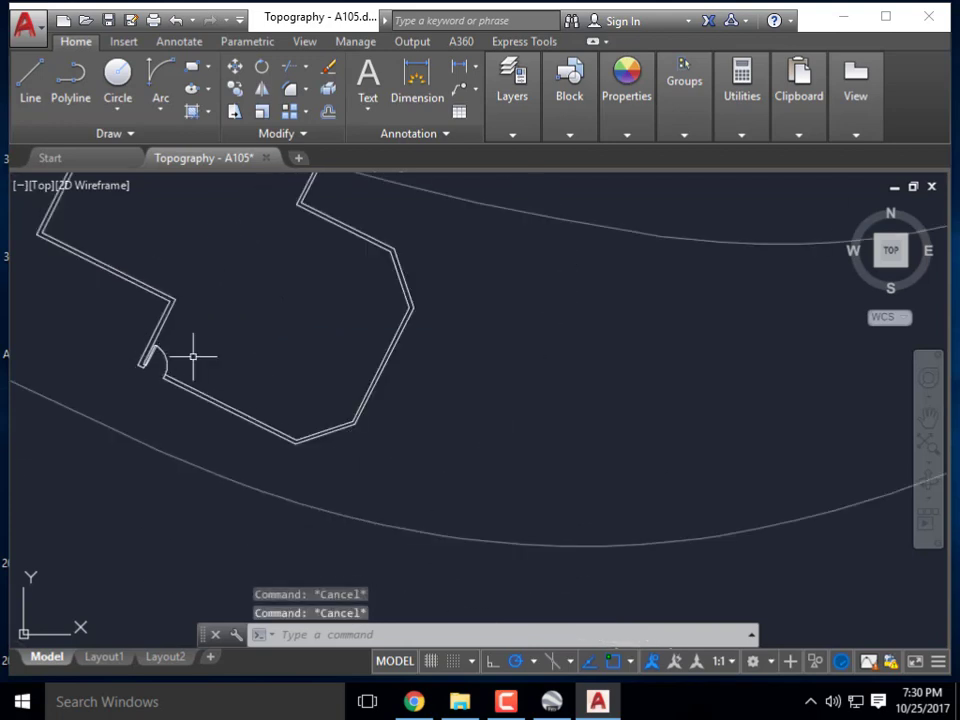
{"action": "type", "text": "pl"}
{"action": "key", "text": "Return"}
{"action": "scroll", "coordinate": [184, 326], "scroll_direction": "up", "scroll_amount": 2}
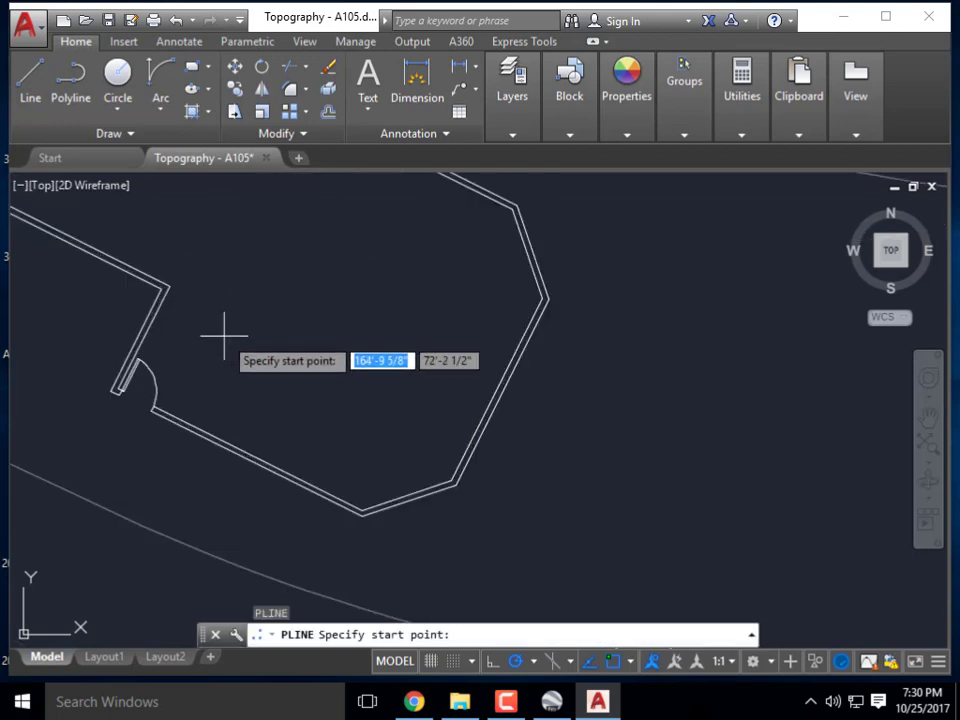
{"action": "left_click", "coordinate": [224, 336]}
{"action": "left_click", "coordinate": [236, 262]}
{"action": "left_click", "coordinate": [285, 261]}
{"action": "left_click", "coordinate": [295, 219]}
{"action": "left_click", "coordinate": [355, 219]}
{"action": "key", "text": "Escape"}
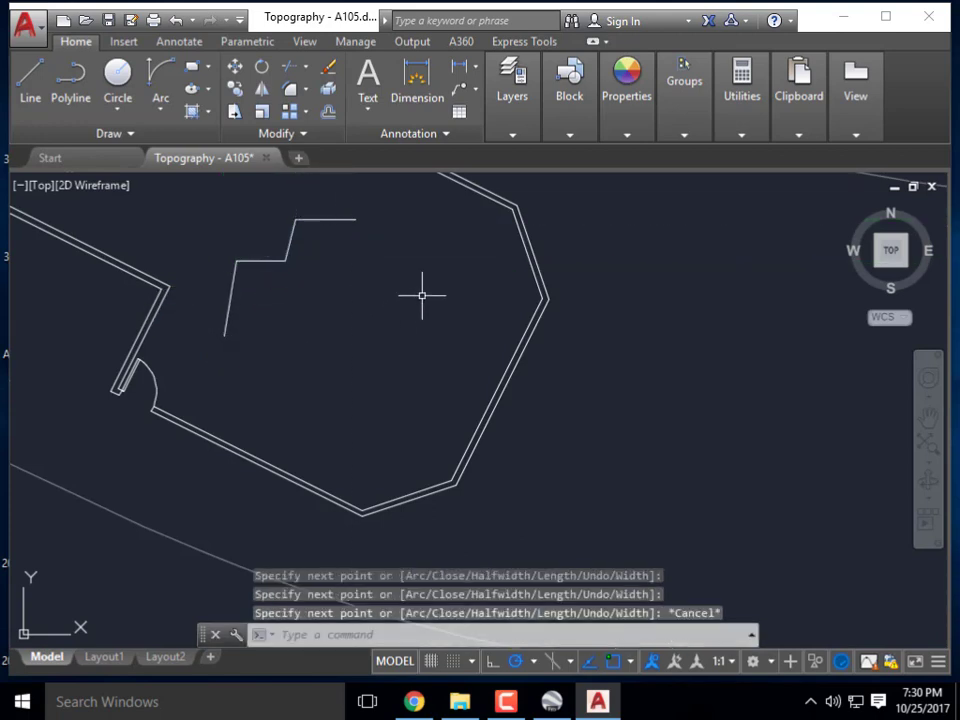
Draw a second open zigzag polyline with five segments inside the building, between the first polyline and the angled outer walls.
{"action": "key", "text": "Return"}
{"action": "left_click", "coordinate": [428, 276]}
{"action": "left_click", "coordinate": [388, 308]}
{"action": "left_click", "coordinate": [375, 354]}
{"action": "left_click", "coordinate": [430, 383]}
{"action": "left_click", "coordinate": [391, 430]}
{"action": "left_click", "coordinate": [279, 407]}
{"action": "key", "text": "Escape"}
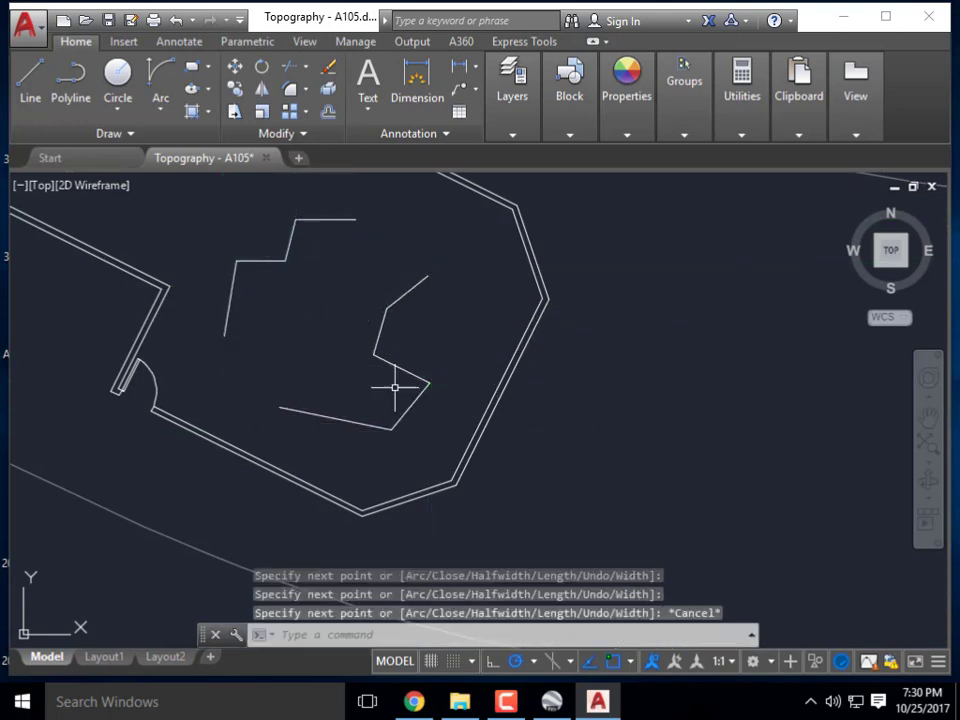
Select both open polylines inside the building with one crossing window, and clear the selection.
{"action": "left_click", "coordinate": [422, 349]}
{"action": "left_click", "coordinate": [285, 226]}
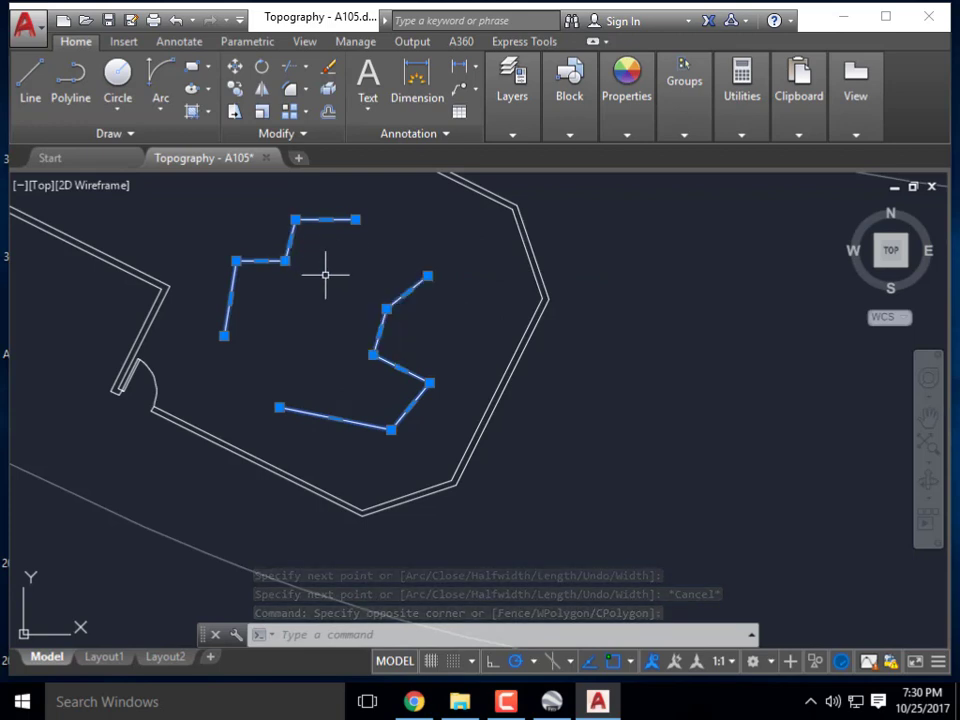
{"action": "key", "text": "Escape"}
{"action": "key", "text": "Escape"}
Erase the five-segment zigzag polyline and the four-segment stepped polyline from inside the building.
{"action": "left_click", "coordinate": [430, 318]}
{"action": "left_click", "coordinate": [388, 261]}
{"action": "key", "text": "Delete"}
{"action": "middle_click_drag", "start_coordinate": [392, 281], "coordinate": [392, 386]}
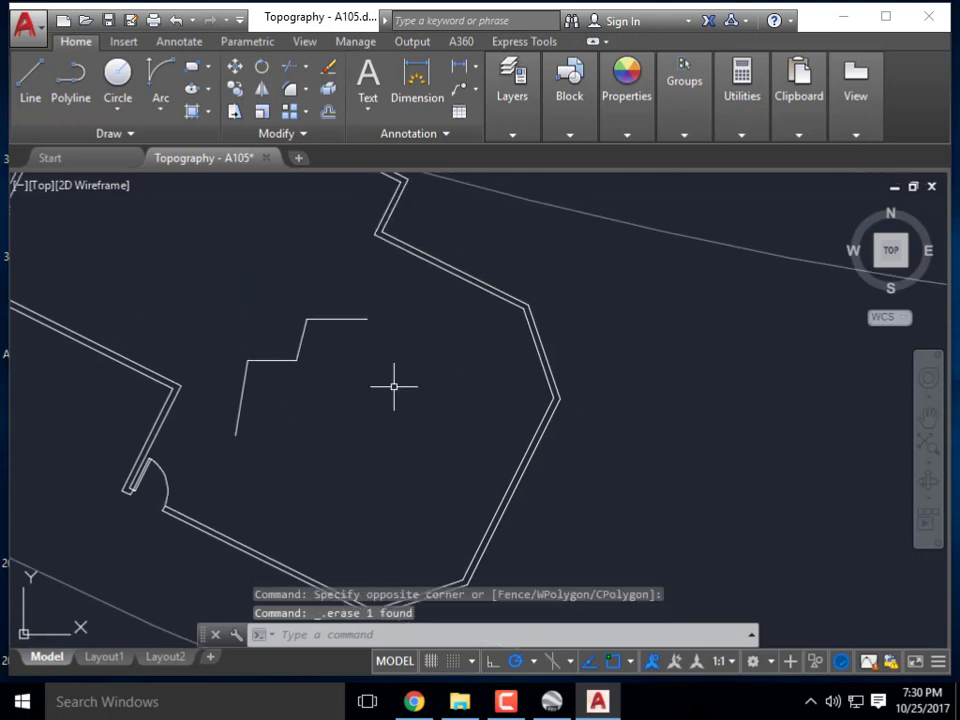
{"action": "left_click", "coordinate": [392, 386]}
{"action": "left_click", "coordinate": [279, 315]}
{"action": "key", "text": "Delete"}
{"action": "scroll", "coordinate": [334, 340], "scroll_direction": "down", "scroll_amount": 3}
{"action": "middle_click_drag", "start_coordinate": [334, 340], "coordinate": [332, 403]}
{"action": "scroll", "coordinate": [321, 411], "scroll_direction": "up", "scroll_amount": 2}
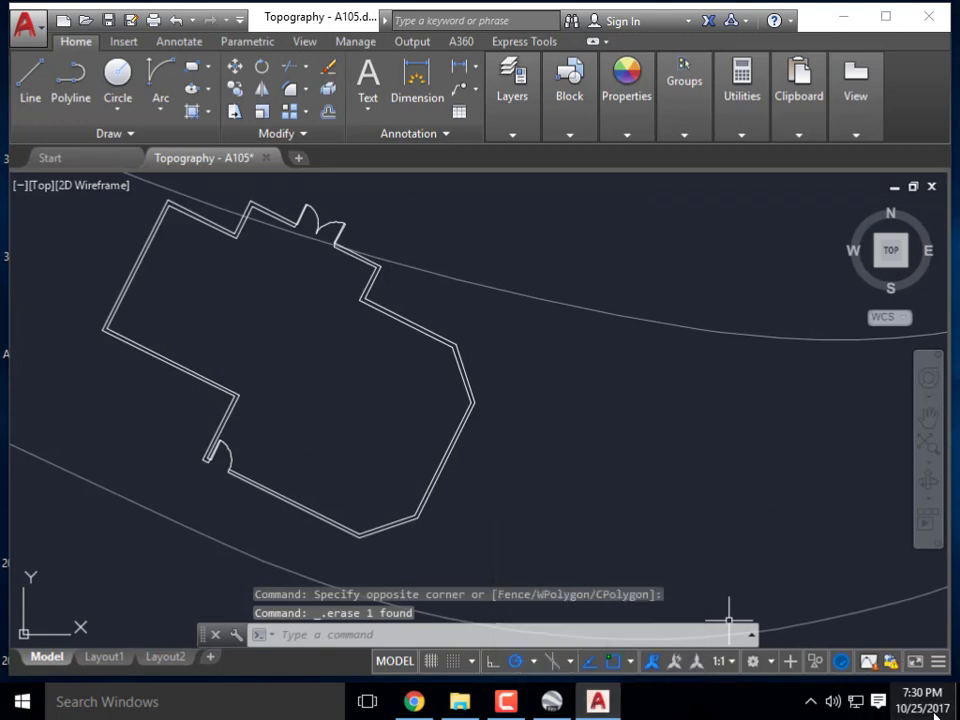
{"action": "mouse_move", "coordinate": [925, 706]}
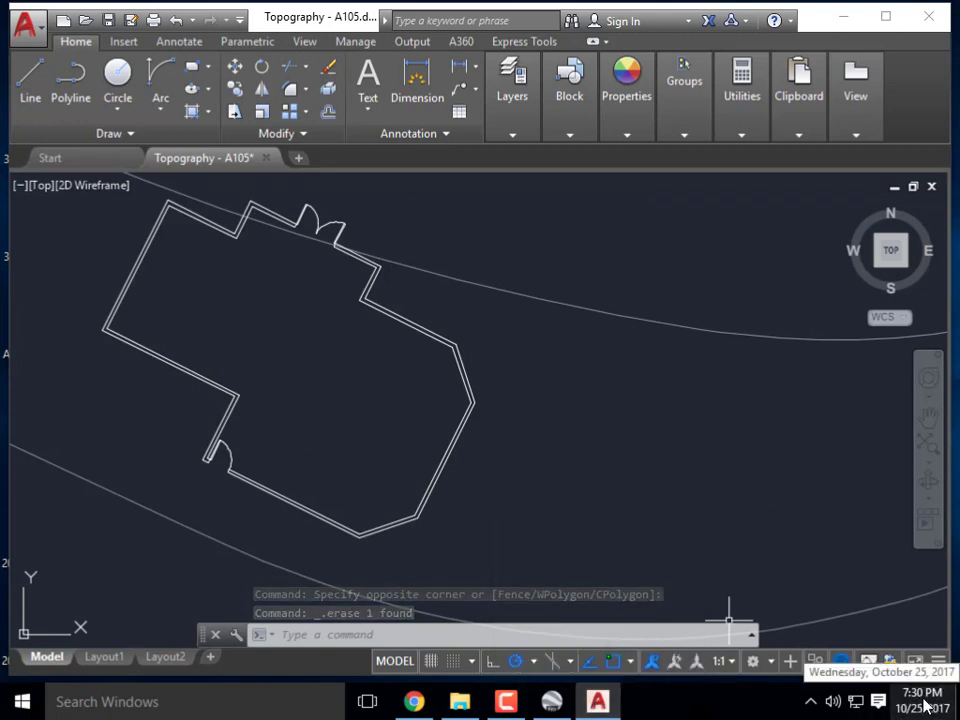